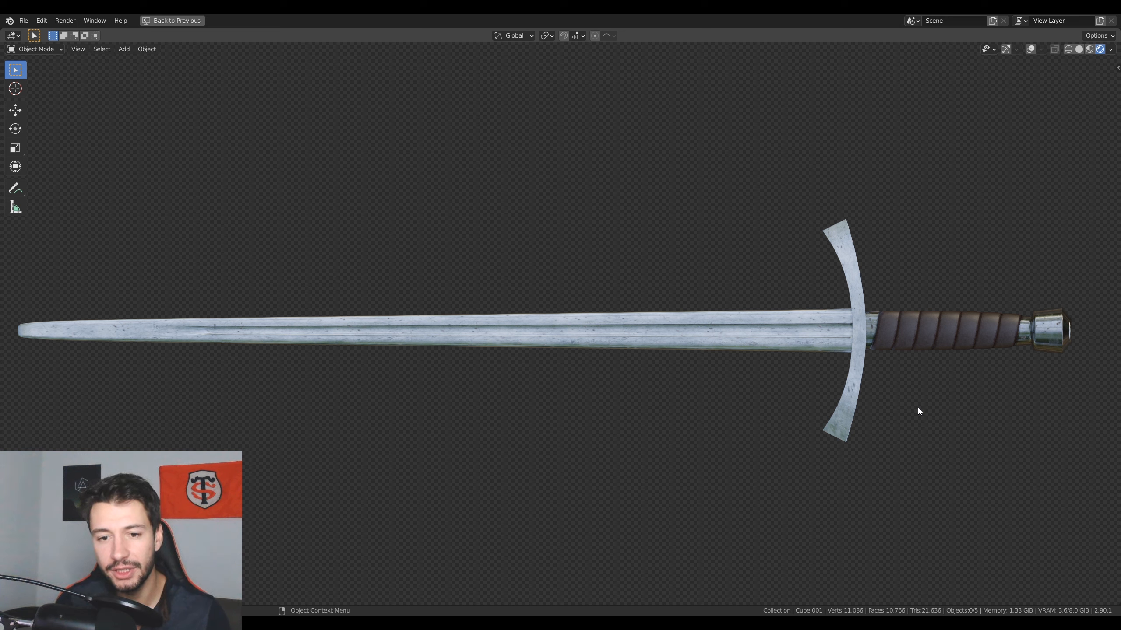
# - Examine the finished sword model's blade, guard, grip and pommel from several angles
pyautogui.moveTo(931, 395); pyautogui.dragTo(836, 436, button='middle')
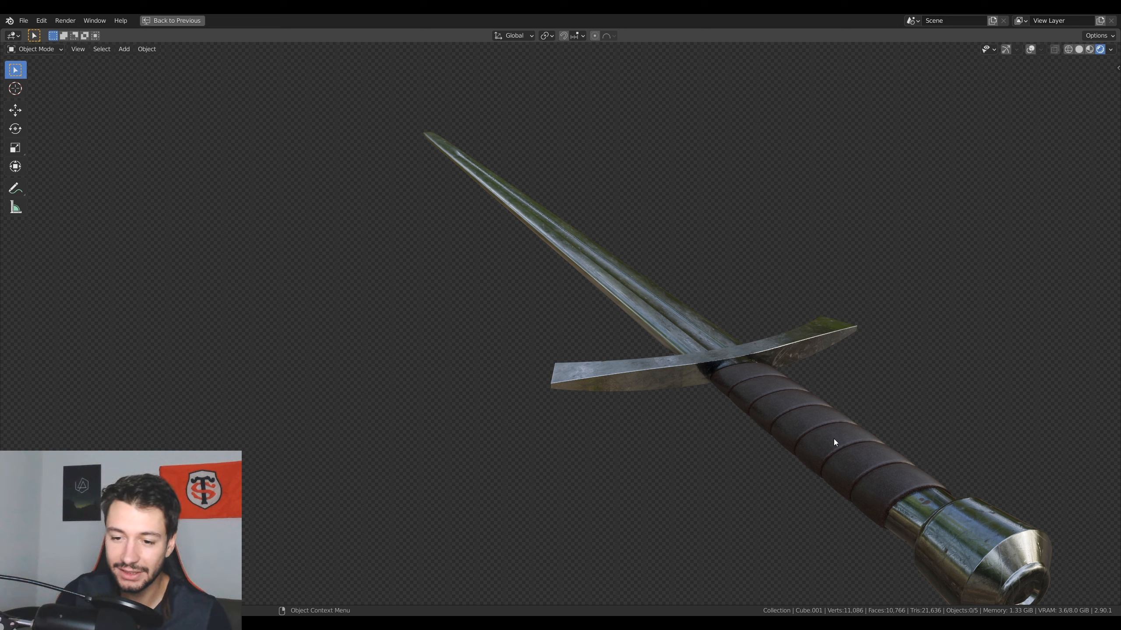
pyautogui.moveTo(785, 417); pyautogui.dragTo(693, 398, button='middle')
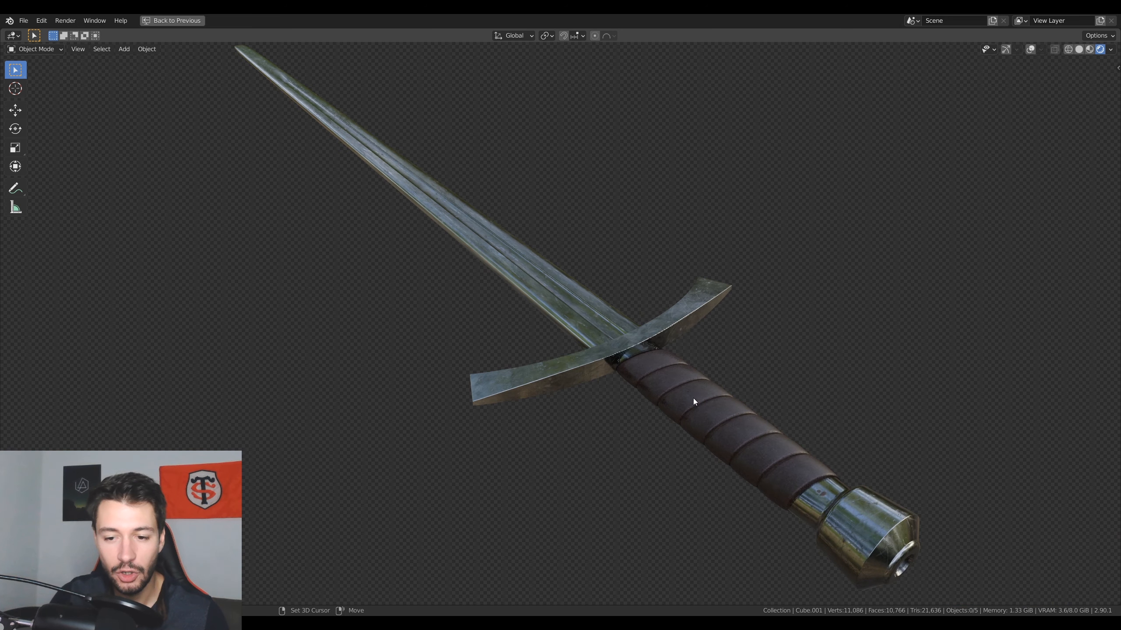
pyautogui.moveTo(568, 460); pyautogui.dragTo(628, 388, button='middle')
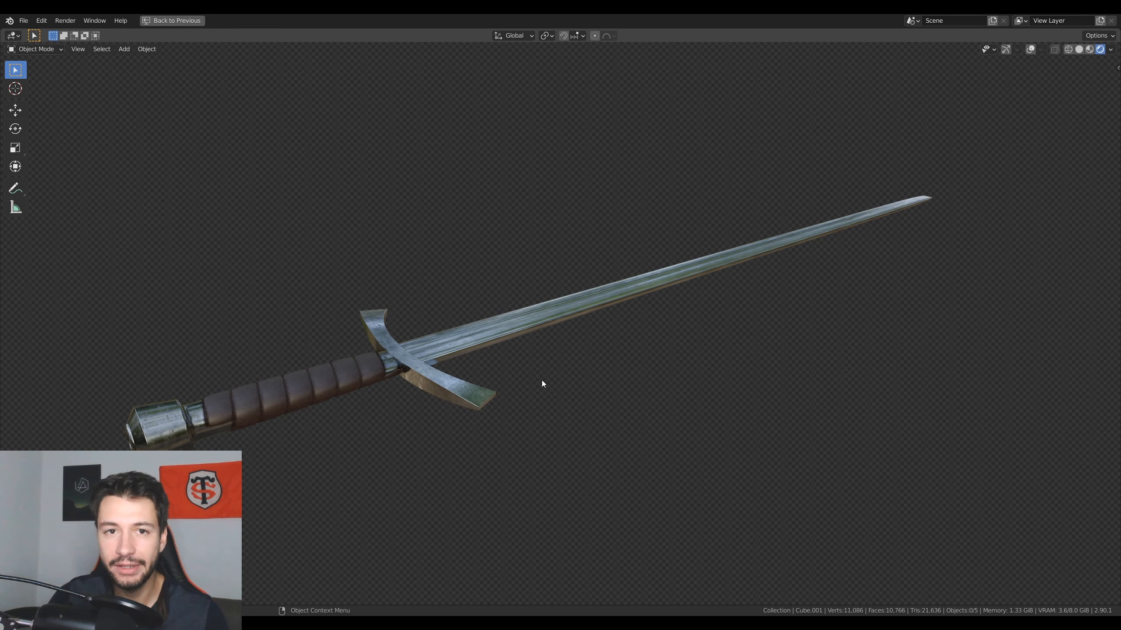
pyautogui.moveTo(543, 383); pyautogui.dragTo(650, 412, button='middle')
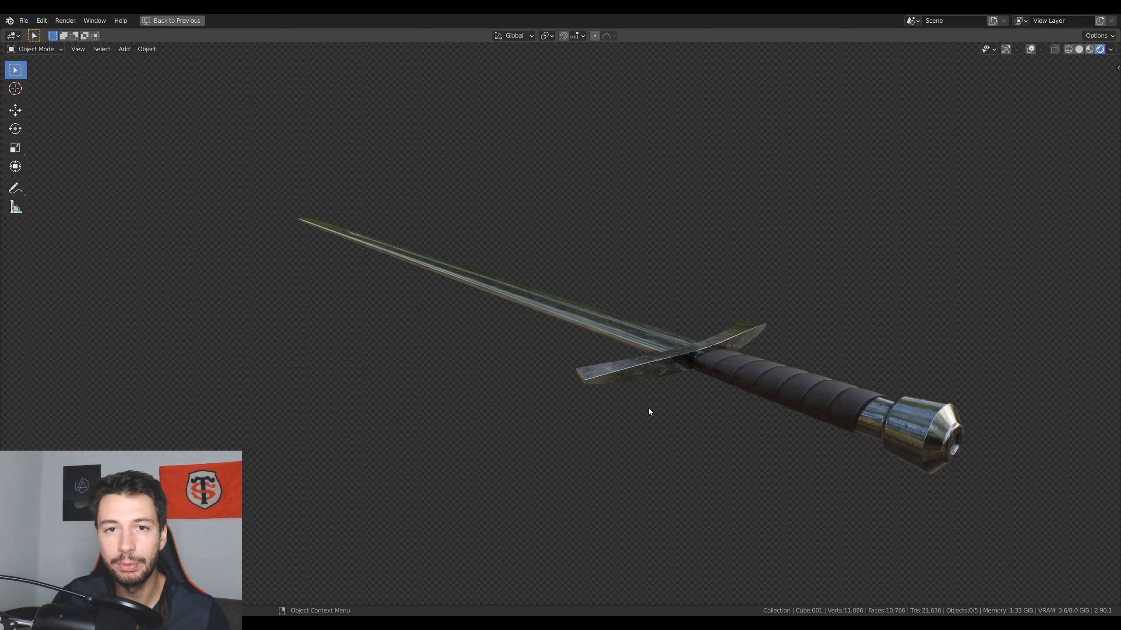
pyautogui.moveTo(651, 408); pyautogui.dragTo(683, 376, button='middle')
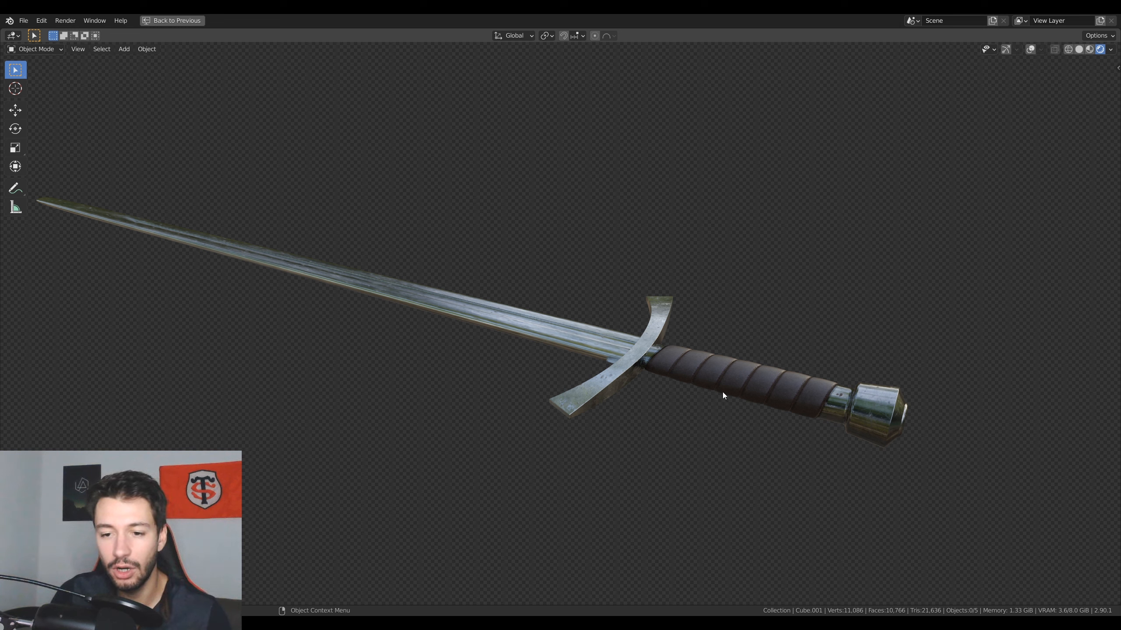
pyautogui.keyDown('shift'); pyautogui.moveTo(471, 355); pyautogui.dragTo(514, 387, button='middle'); pyautogui.keyUp('shift')
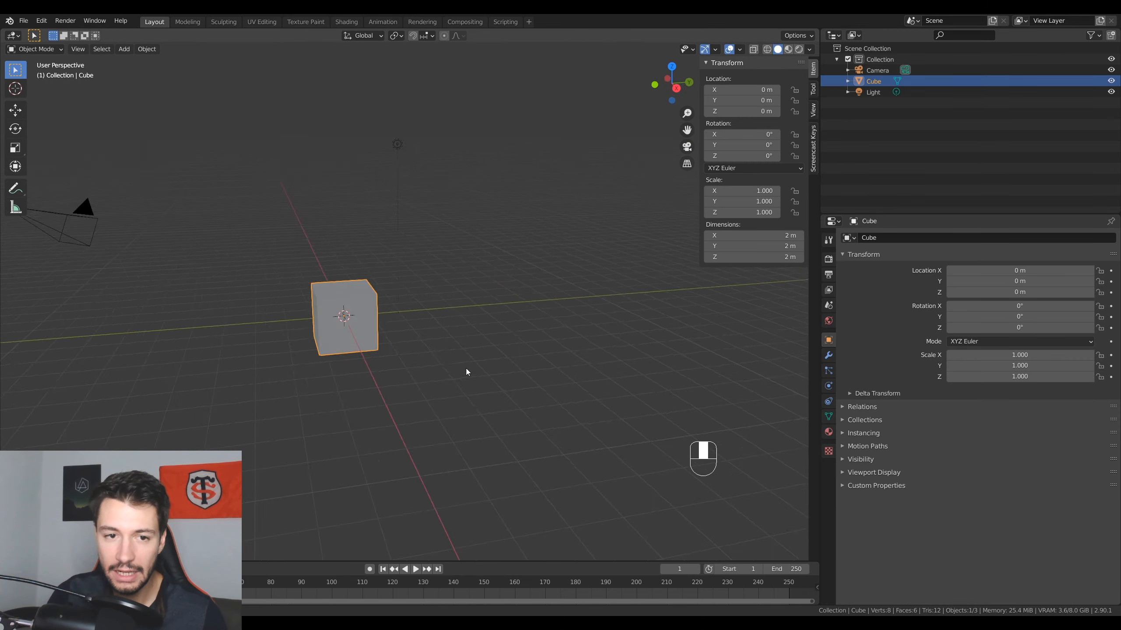
# - Delete the default cube from the new scene
pyautogui.moveTo(466, 372); pyautogui.dragTo(406, 383, button='middle')
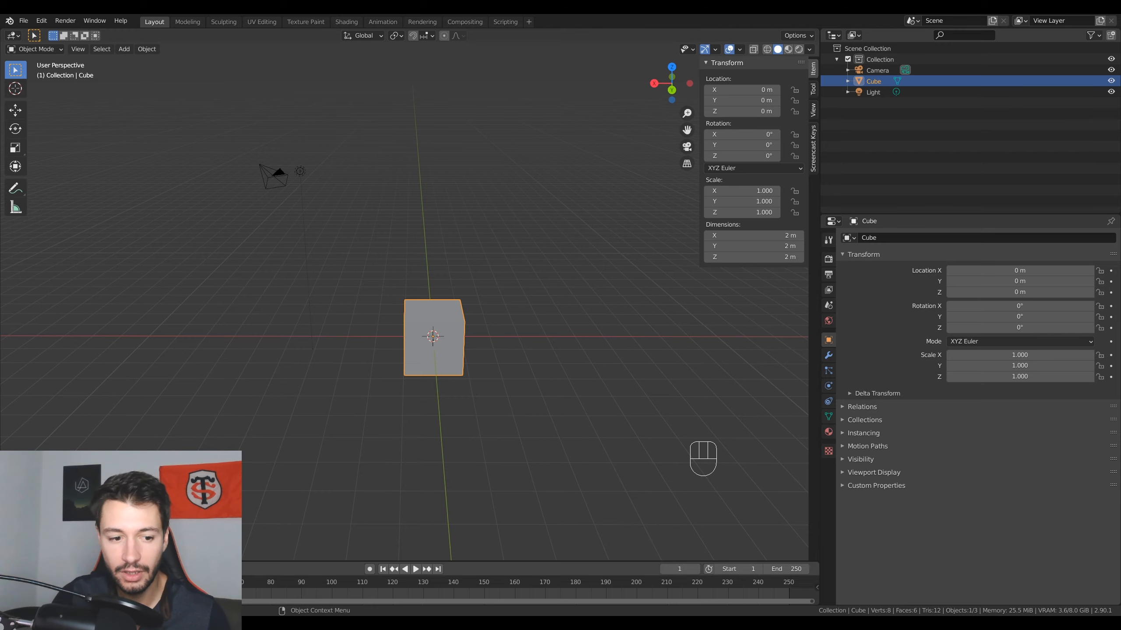
pyautogui.click(231, 590)
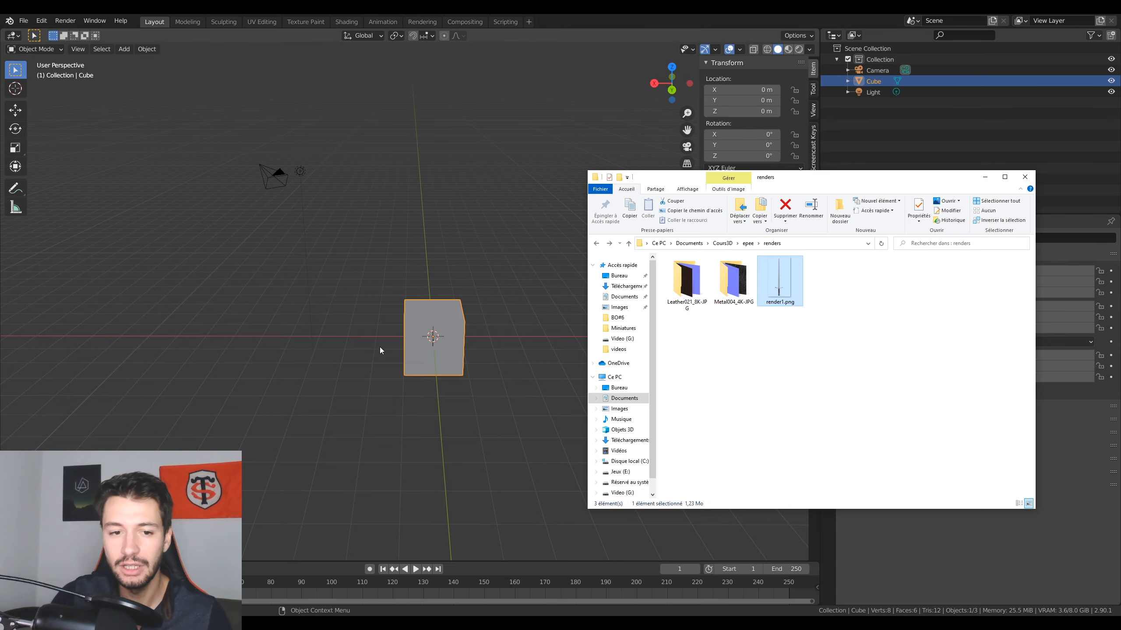
pyautogui.moveTo(380, 347); pyautogui.dragTo(436, 344, button='middle')
pyautogui.press('Delete')
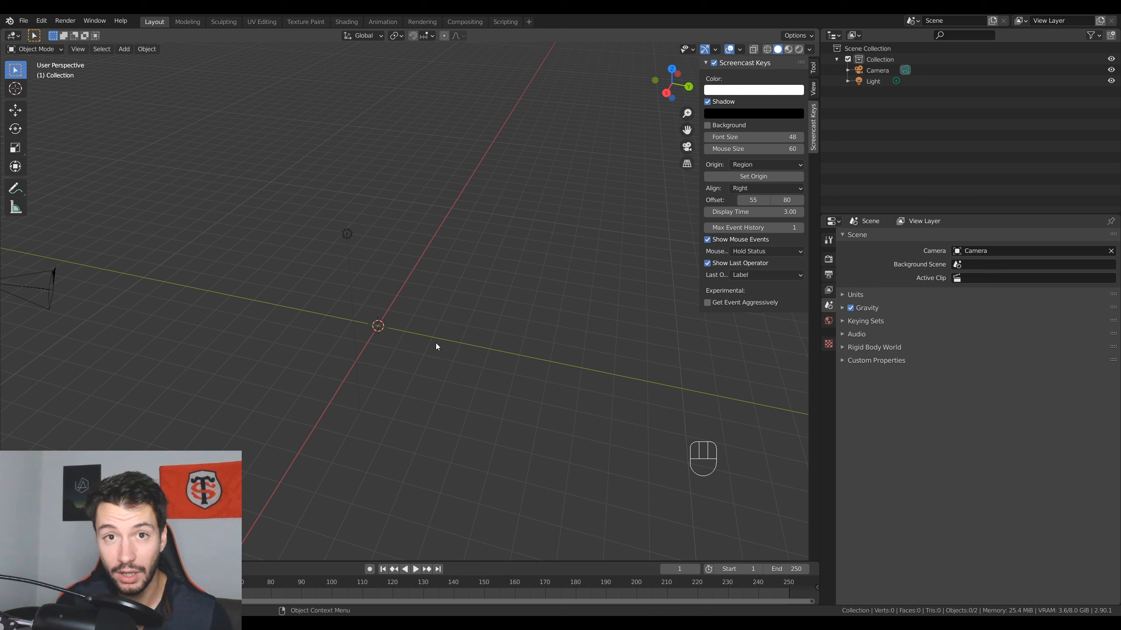
# - In top view, add render1.png from the renders folder as a reference image of the sword
pyautogui.press('KP_7')
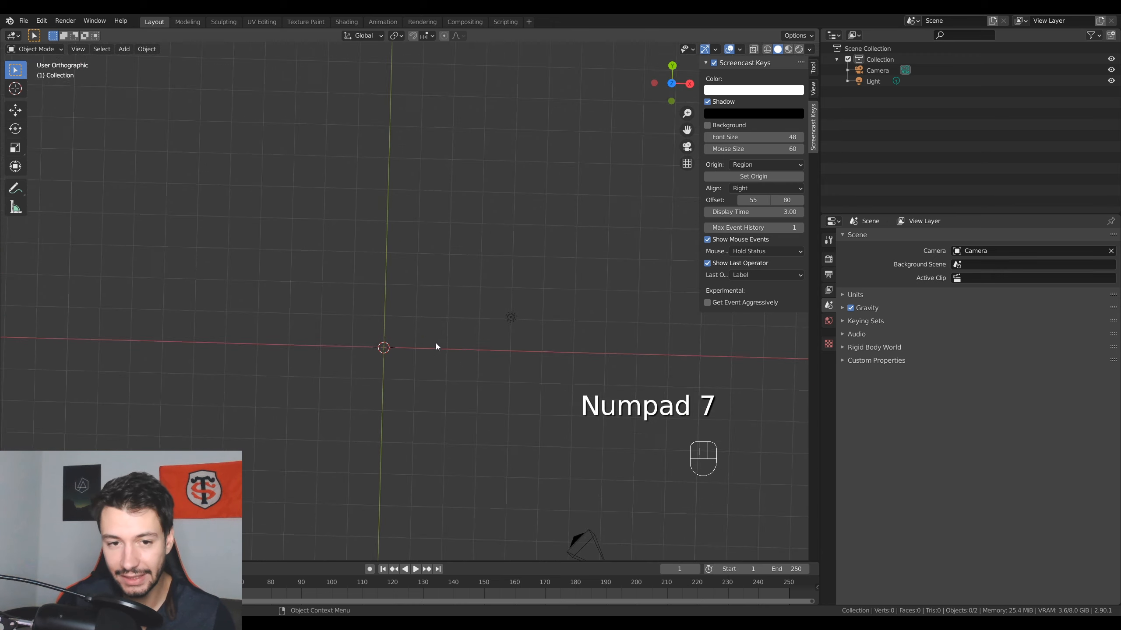
pyautogui.moveTo(216, 623)
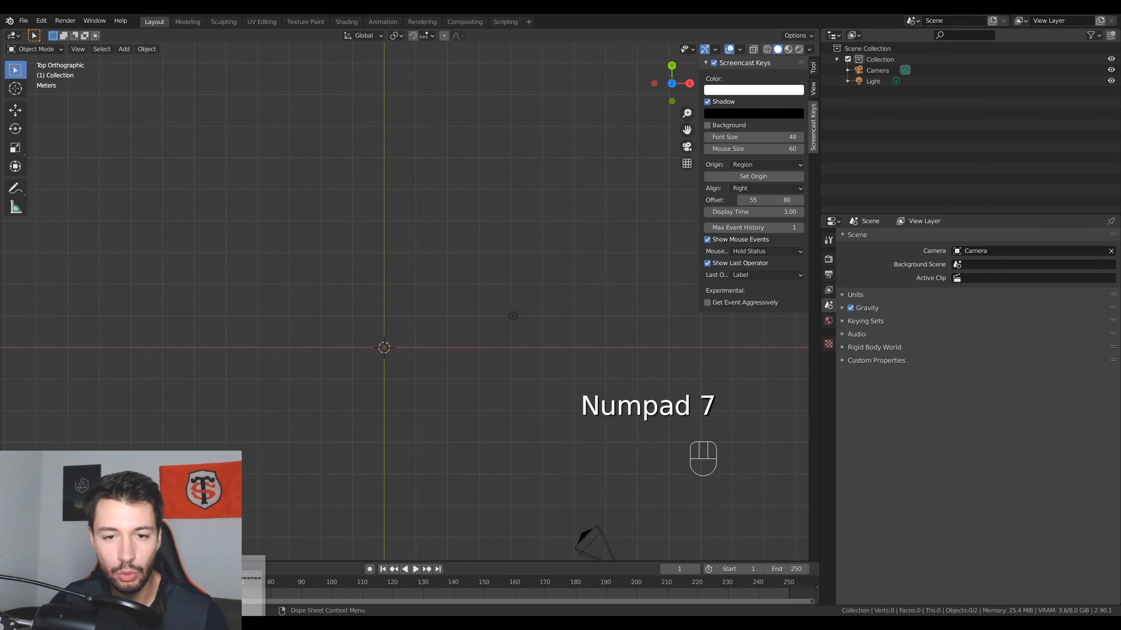
pyautogui.click(241, 584)
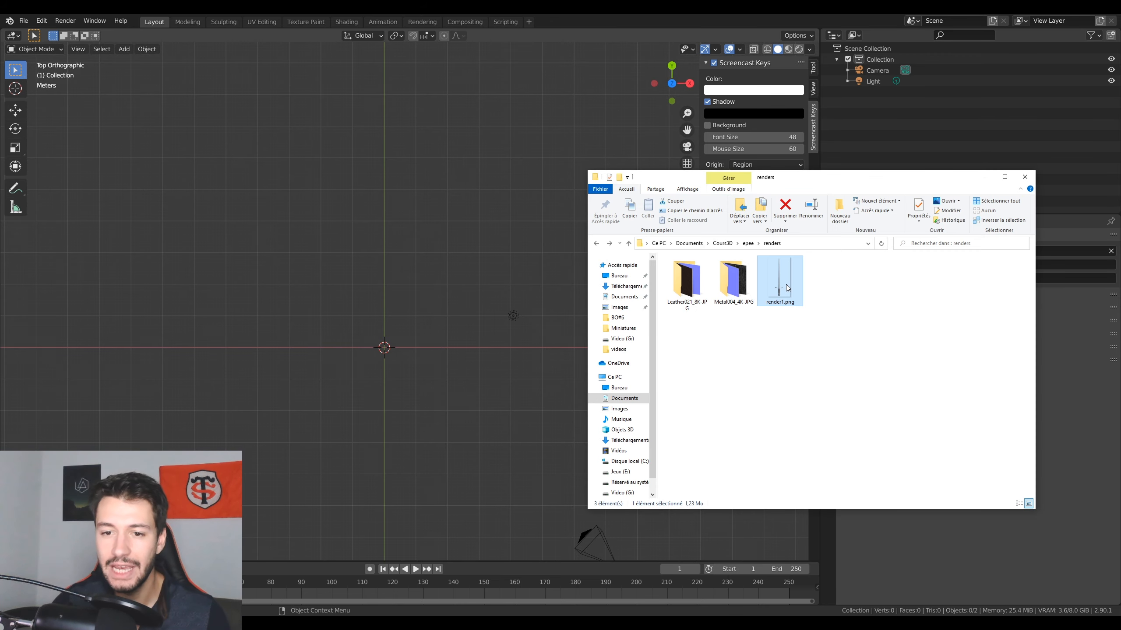
pyautogui.moveTo(785, 287); pyautogui.dragTo(376, 260)
pyautogui.click(475, 342)
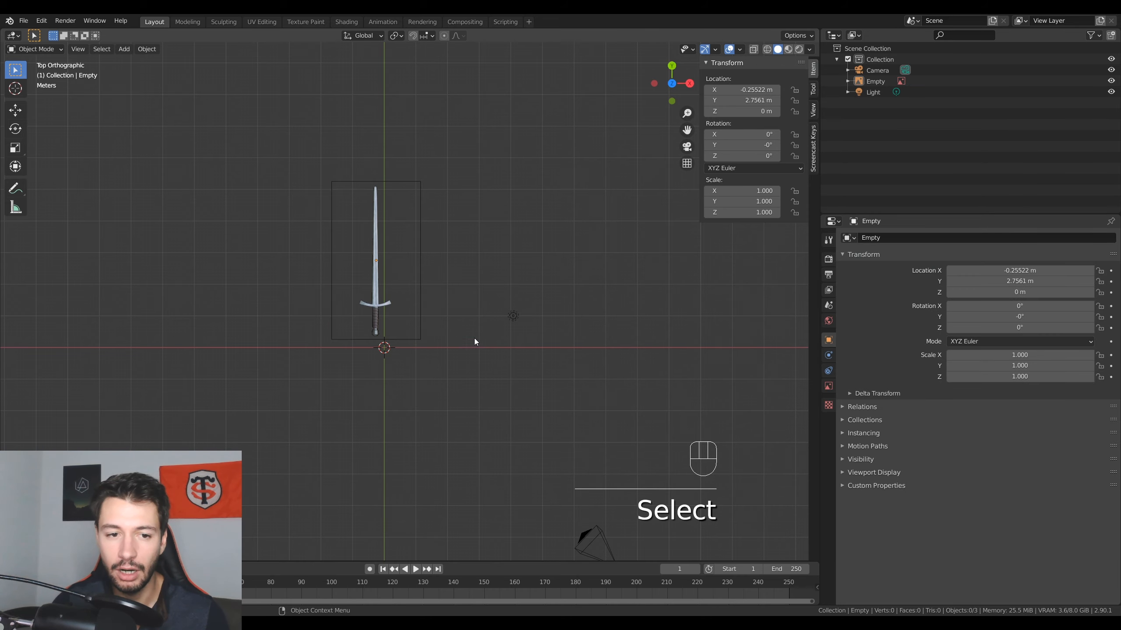
pyautogui.click(421, 178)
pyautogui.click(402, 327)
pyautogui.scroll(4, 402, 331)
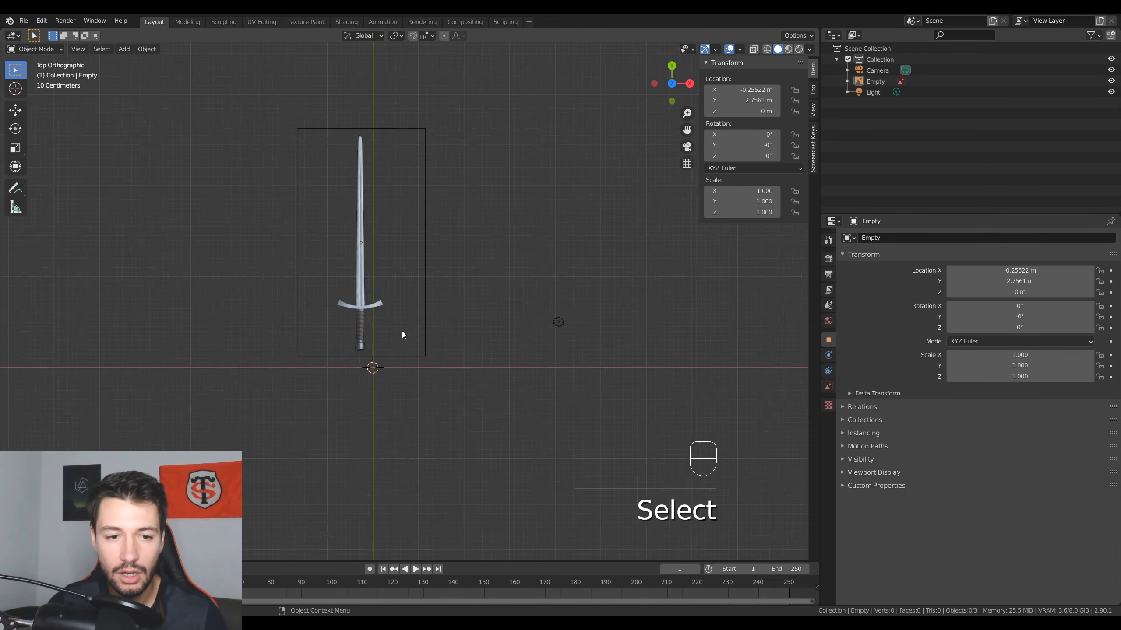
pyautogui.keyDown('shift'); pyautogui.moveTo(336, 56); pyautogui.dragTo(351, 130, button='middle'); pyautogui.keyUp('shift')
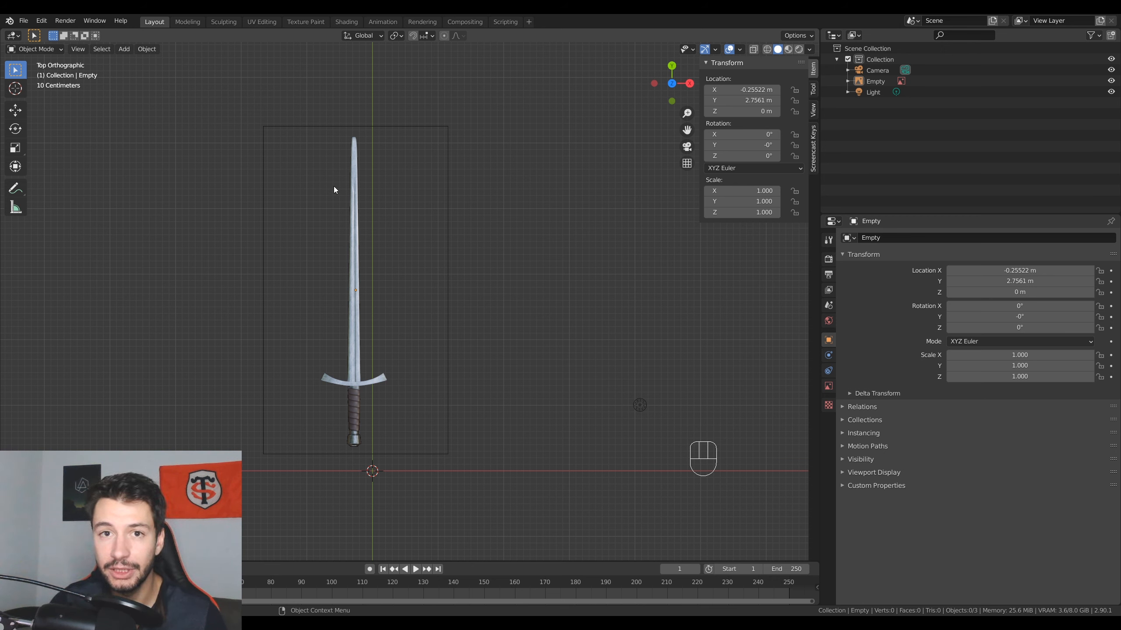
# - Select the sword reference image and reset its location to the world origin
pyautogui.moveTo(377, 90); pyautogui.dragTo(506, 318)
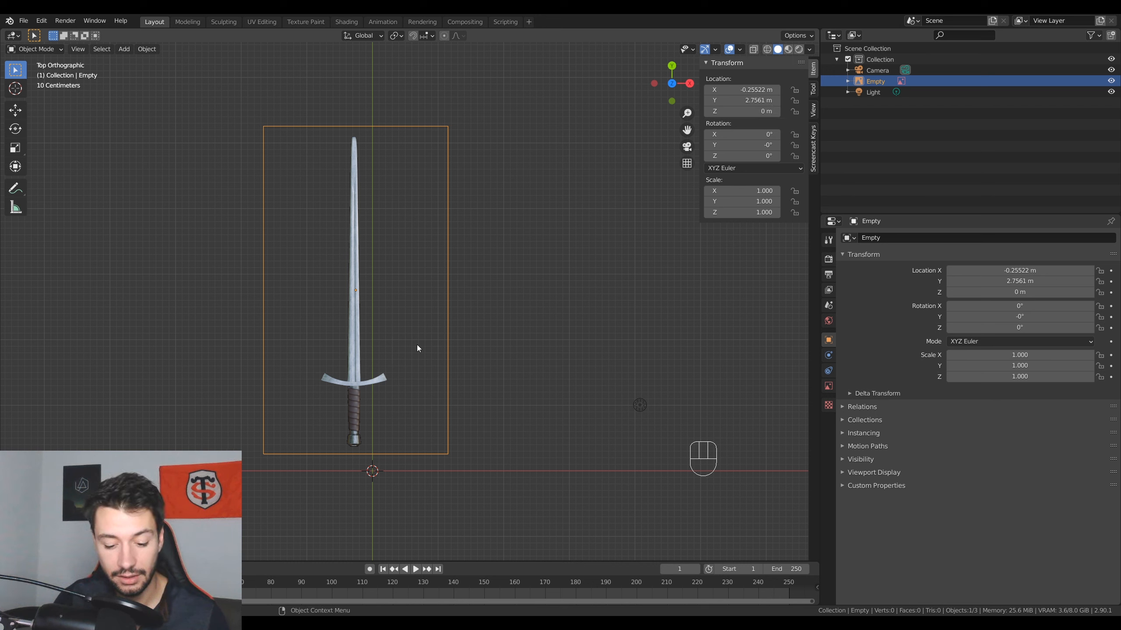
pyautogui.hotkey('alt', 'g')
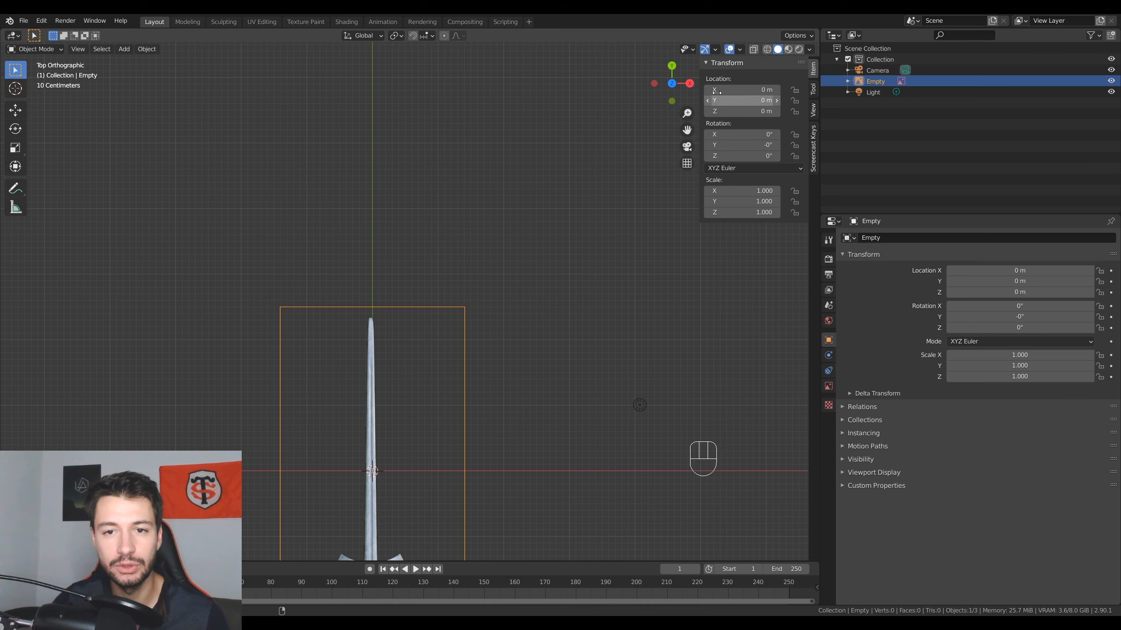
pyautogui.keyDown('shift'); pyautogui.moveTo(453, 488); pyautogui.dragTo(486, 319, button='middle'); pyautogui.keyUp('shift')
pyautogui.scroll(5, 486, 319)
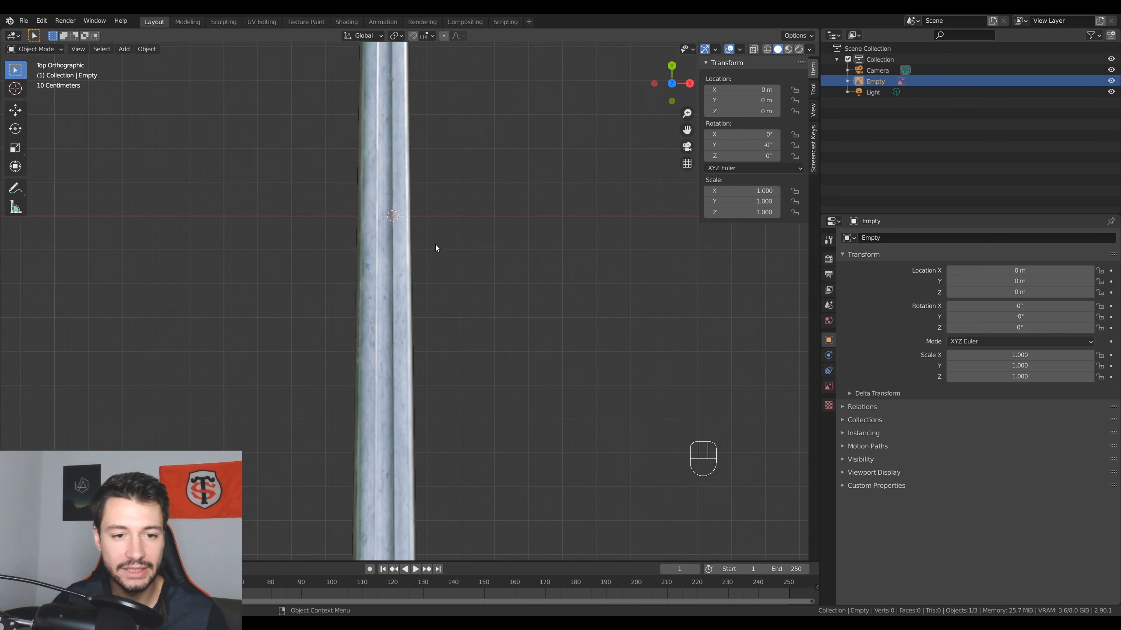
pyautogui.keyDown('shift'); pyautogui.moveTo(435, 244); pyautogui.dragTo(453, 342, button='middle'); pyautogui.keyUp('shift')
pyautogui.scroll(-6, 438, 309)
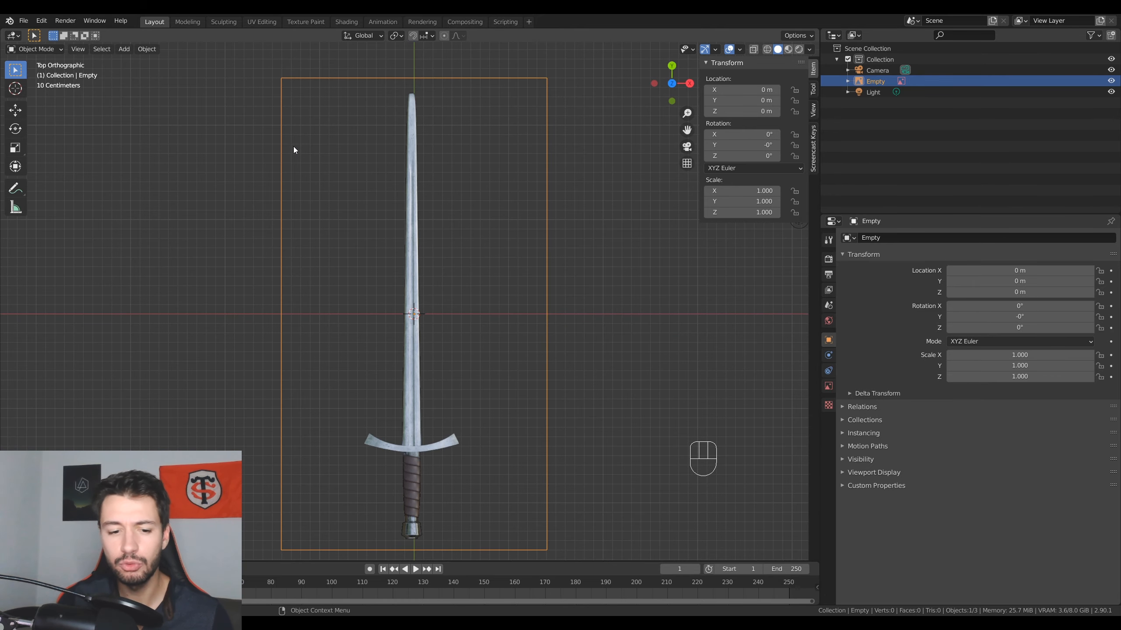
# - Move the reference image about 0.025 m along X so the blade's centre lines up with the Y axis
pyautogui.scroll(6, 326, 360)
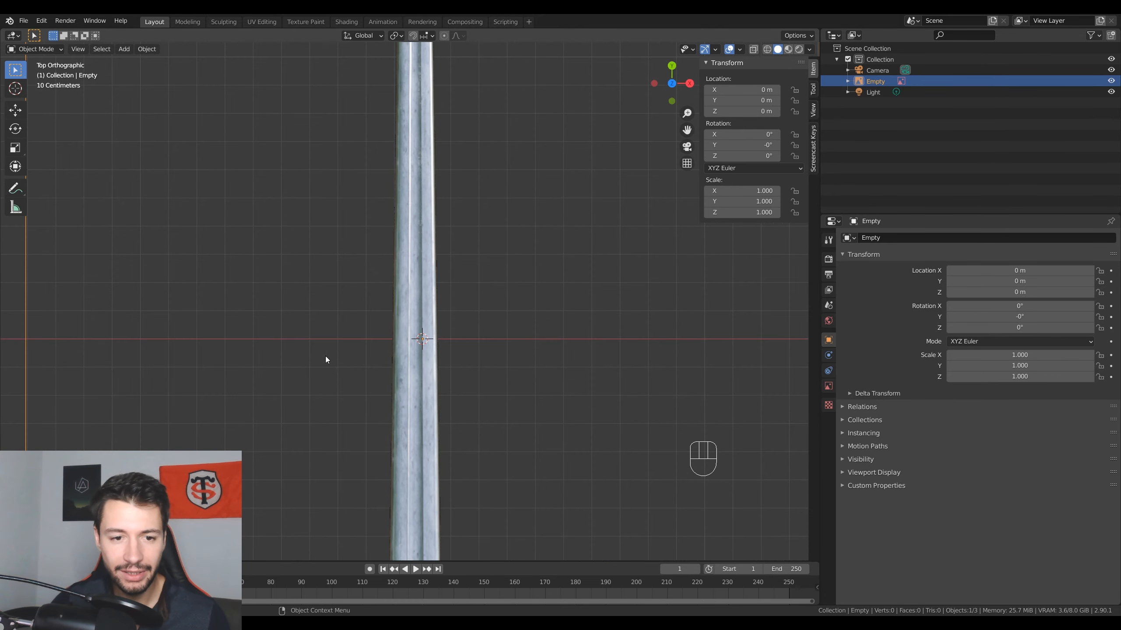
pyautogui.scroll(5, 326, 356)
pyautogui.keyDown('shift'); pyautogui.moveTo(423, 455); pyautogui.dragTo(382, 317, button='middle'); pyautogui.keyUp('shift')
pyautogui.press('g')
pyautogui.press('x')
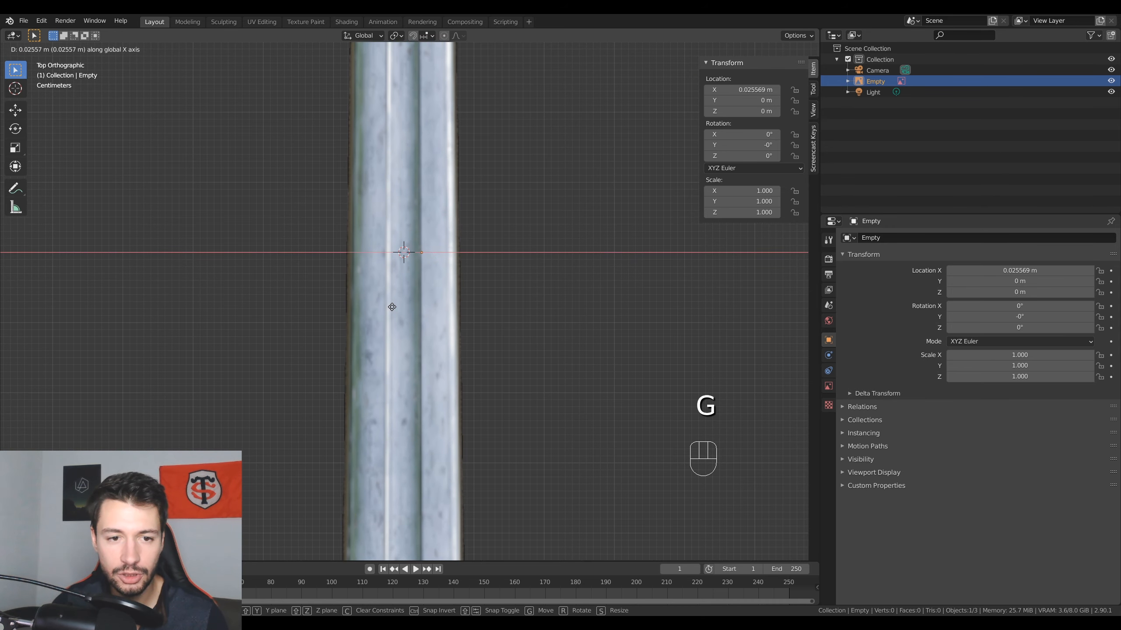
pyautogui.click(392, 307)
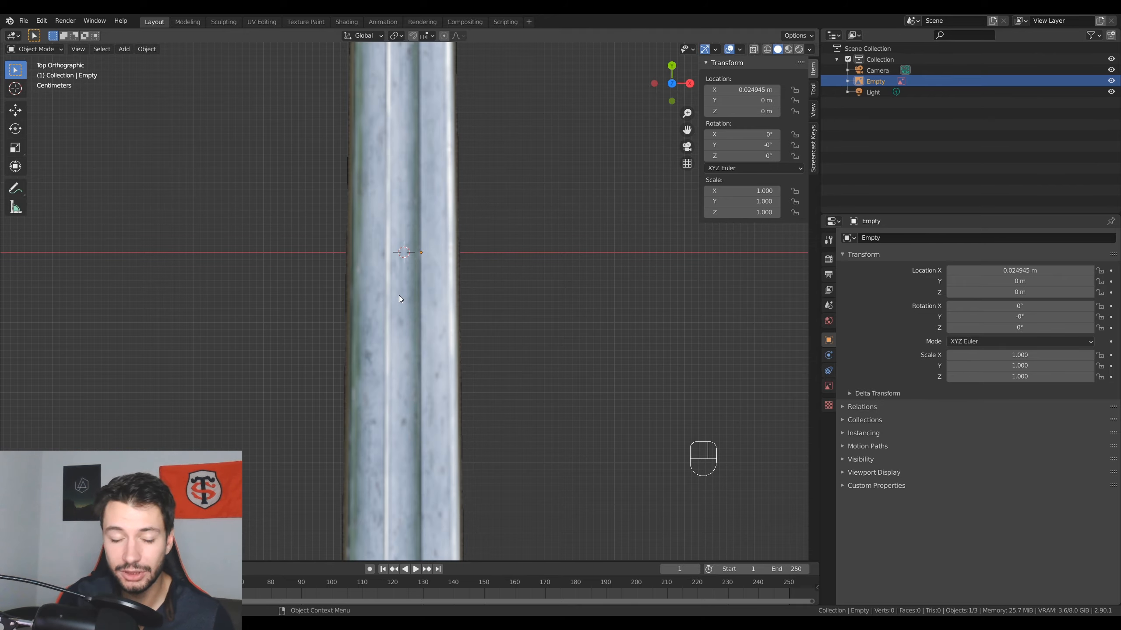
# - Mark the sword's blade, guard and handle sections with annotation brackets beside the reference, and undo the strokes
pyautogui.scroll(-10, 419, 331)
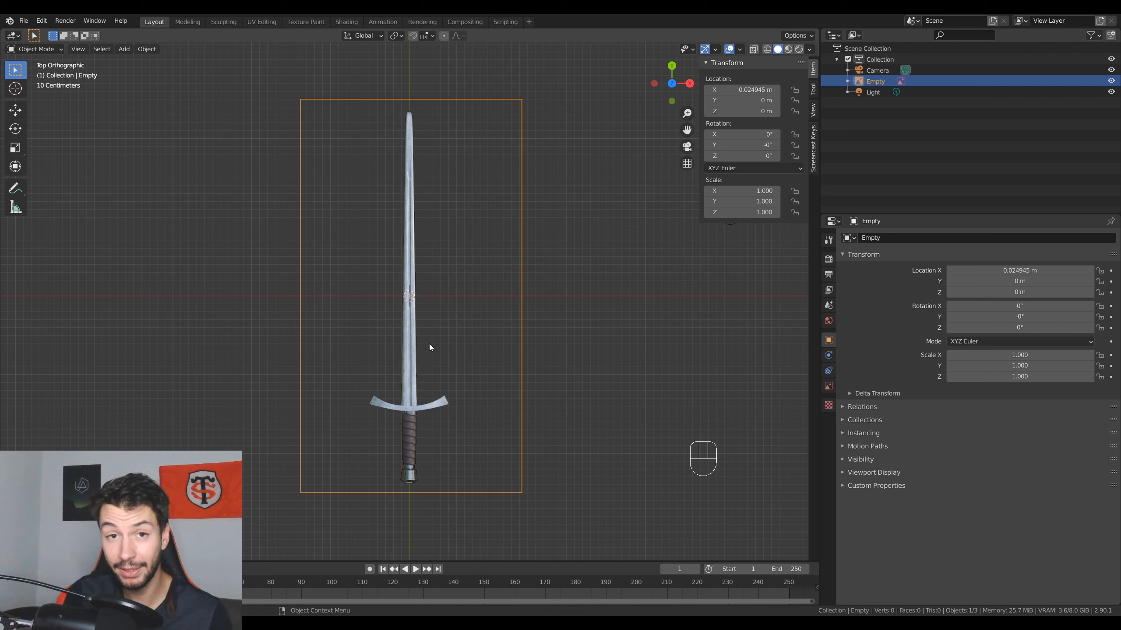
pyautogui.scroll(2, 417, 375)
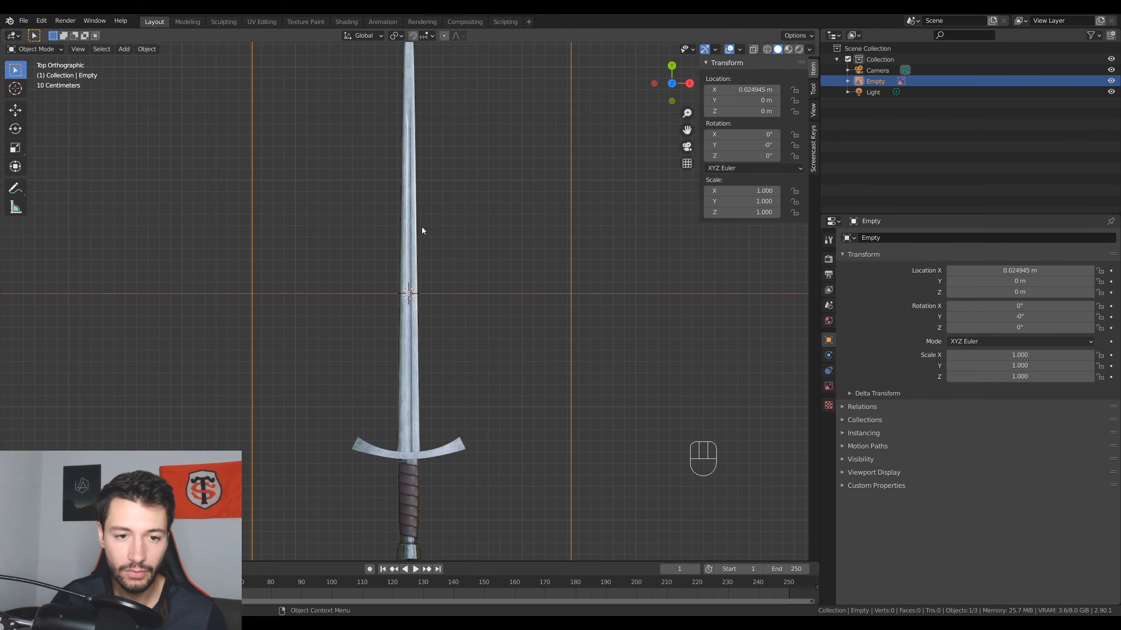
pyautogui.scroll(-2, 431, 247)
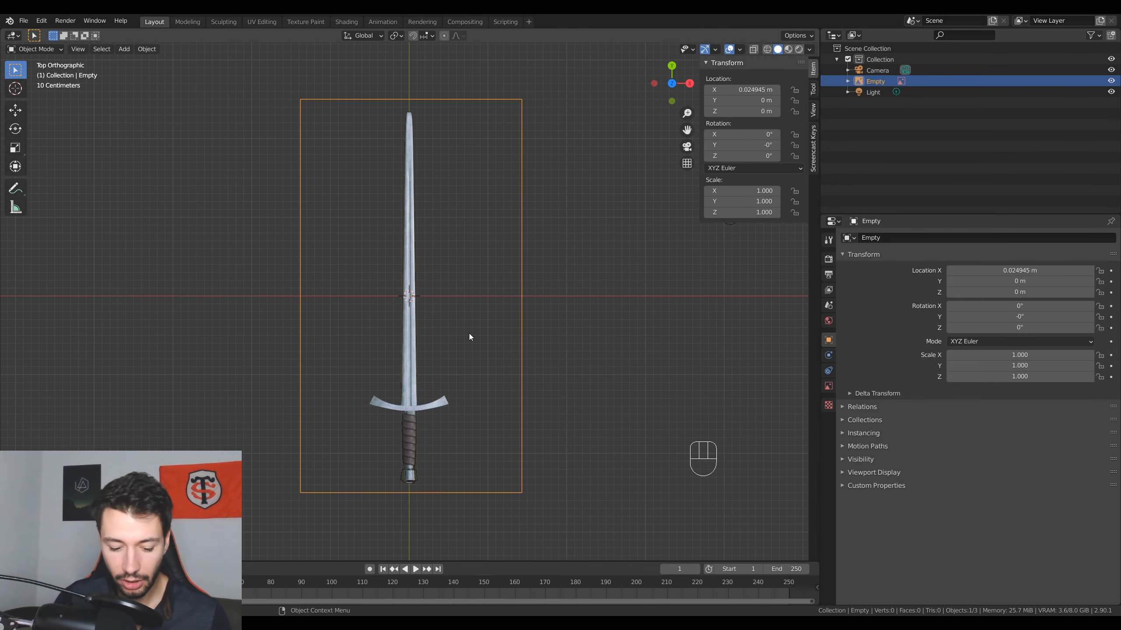
pyautogui.scroll(1, 469, 336)
pyautogui.keyDown('shift'); pyautogui.moveTo(520, 365); pyautogui.dragTo(530, 355, button='middle'); pyautogui.keyUp('shift')
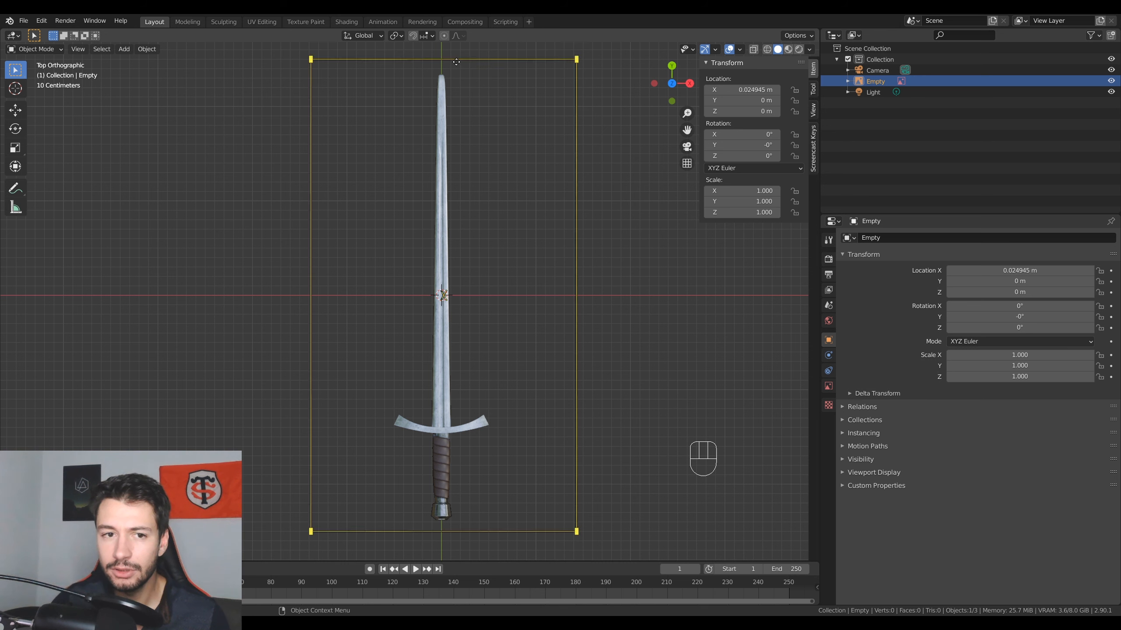
pyautogui.moveTo(449, 75)
pyautogui.mouseDown()
pyautogui.moveTo(499, 328)
pyautogui.moveTo(479, 403)
pyautogui.moveTo(496, 411)
pyautogui.moveTo(484, 434)
pyautogui.moveTo(502, 443)
pyautogui.moveTo(470, 521)
pyautogui.mouseUp()
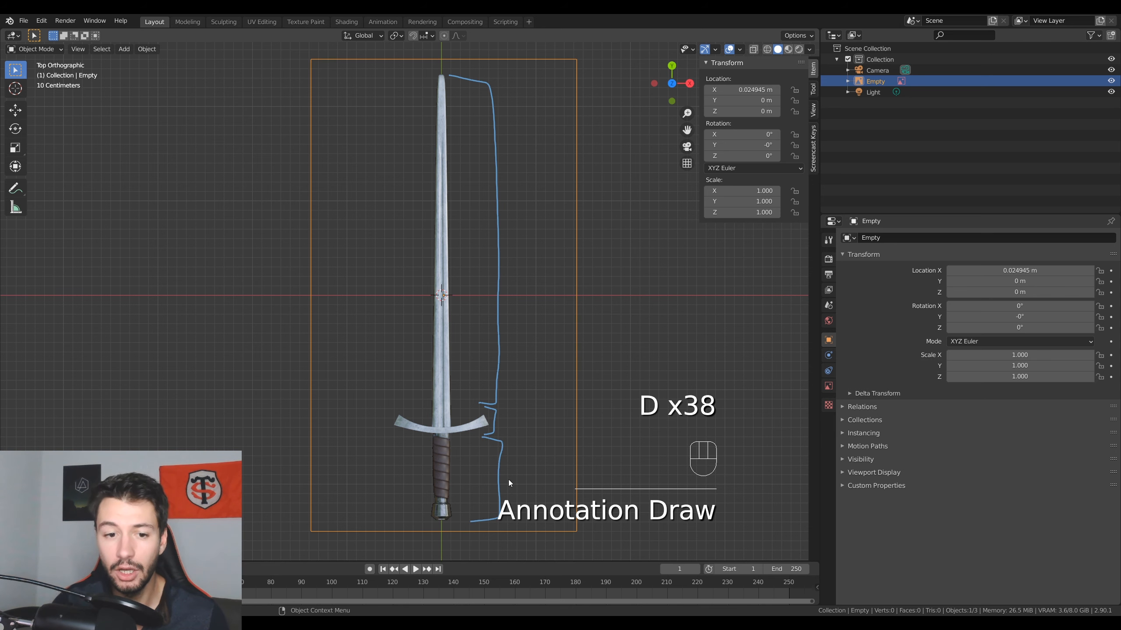
pyautogui.hotkey('ctrl', 'z')
pyautogui.hotkey('ctrl', 'z')
pyautogui.hotkey('ctrl', 'z')
pyautogui.hotkey('ctrl', 'z')
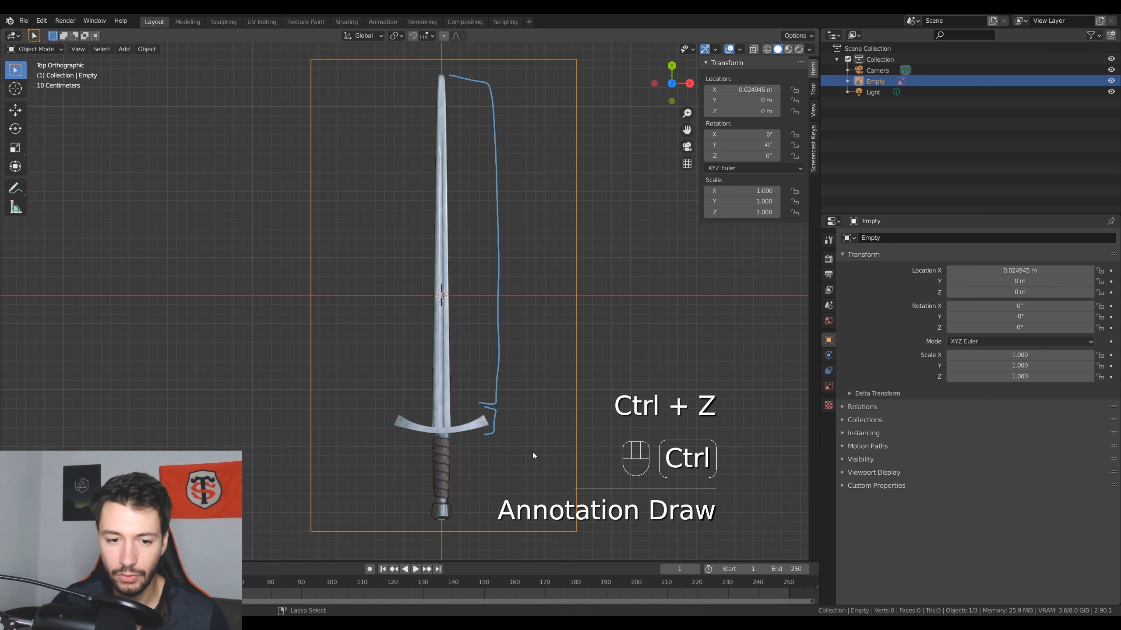
# - Add a cylinder mesh and move it along Y to about -1.76 m, over the grip in the reference image
pyautogui.scroll(2, 440, 463)
pyautogui.keyDown('shift'); pyautogui.moveTo(438, 365); pyautogui.dragTo(424, 253, button='middle'); pyautogui.keyUp('shift')
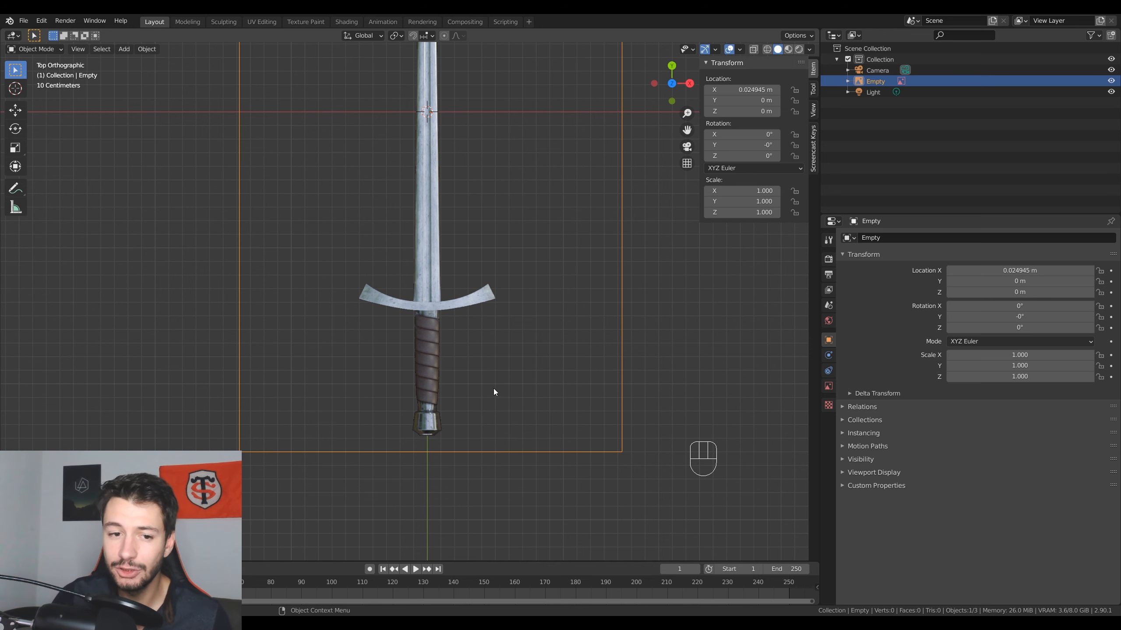
pyautogui.scroll(5, 443, 428)
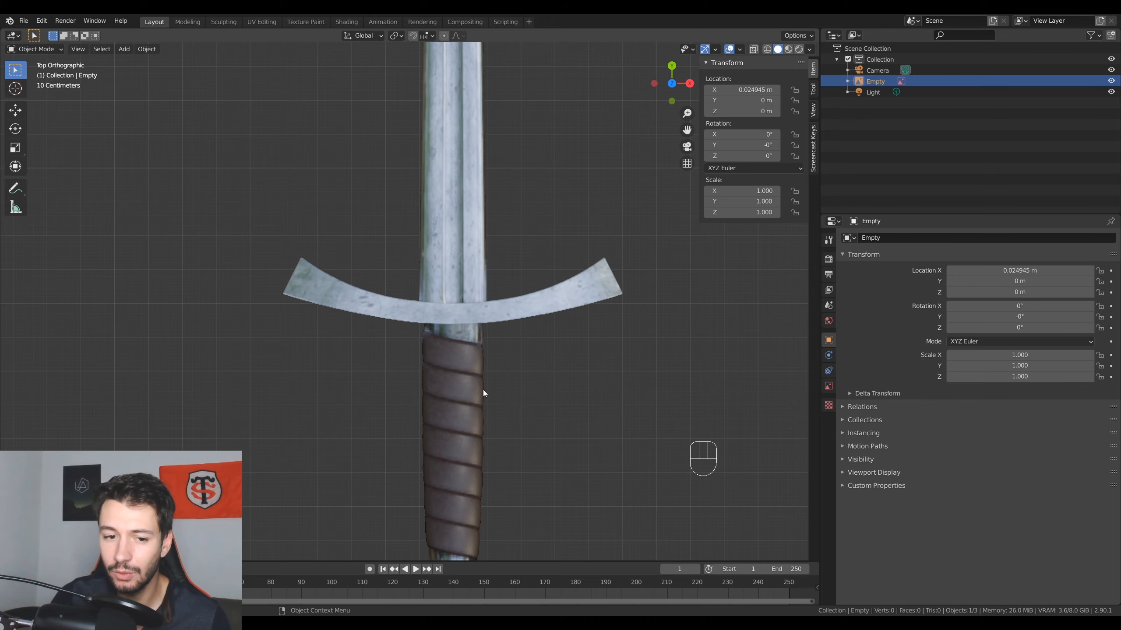
pyautogui.scroll(-4, 459, 512)
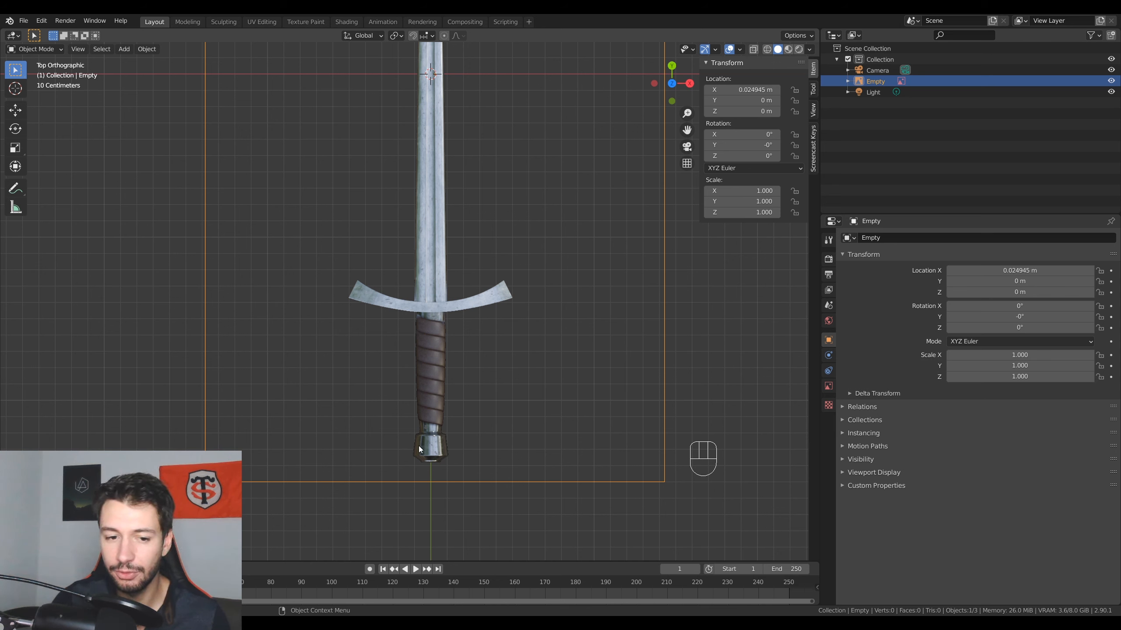
pyautogui.hotkey('shift', 'a')
pyautogui.moveTo(436, 387)
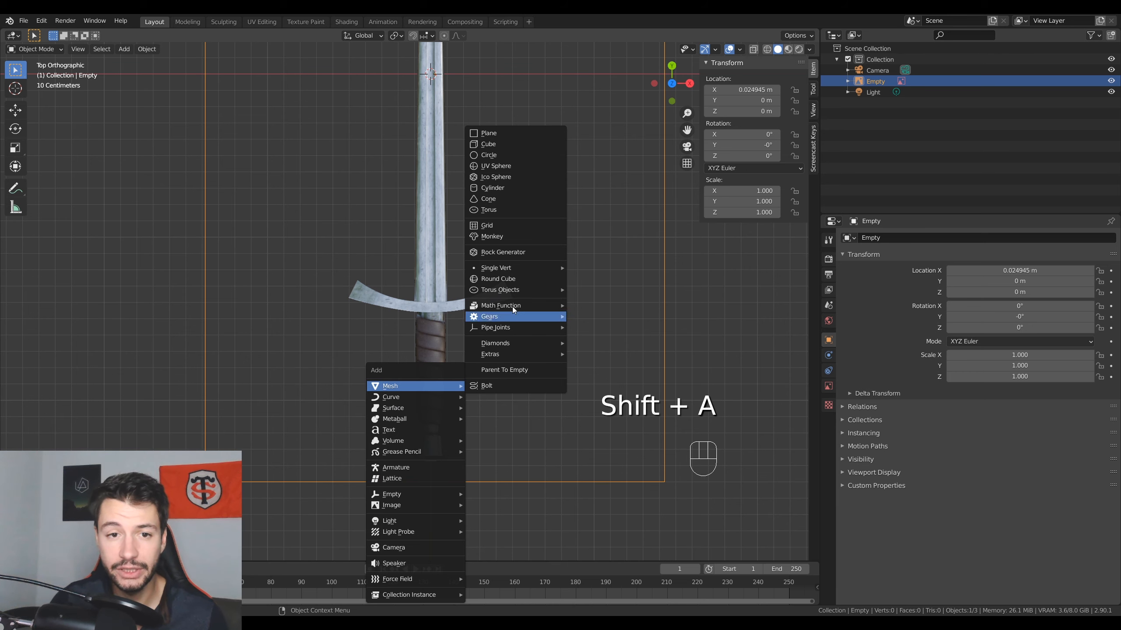
pyautogui.click(492, 188)
pyautogui.press('g')
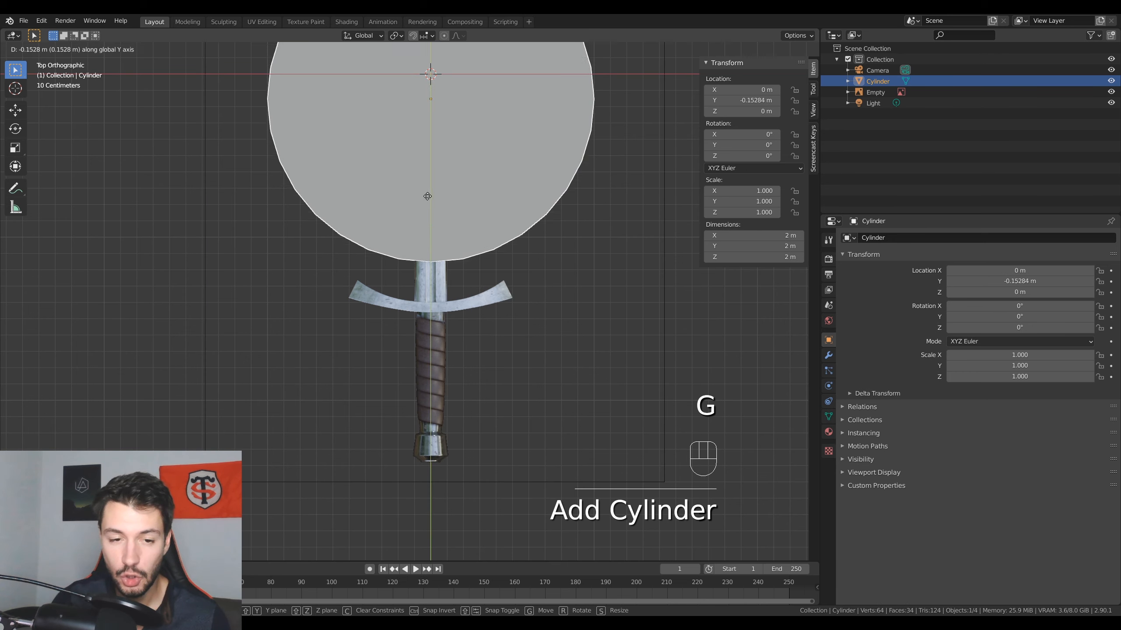
pyautogui.press('y')
pyautogui.click(432, 450)
# - Scale the cylinder down to about 0.096 to match the grip's width and rotate it 90° about the X axis
pyautogui.press('s')
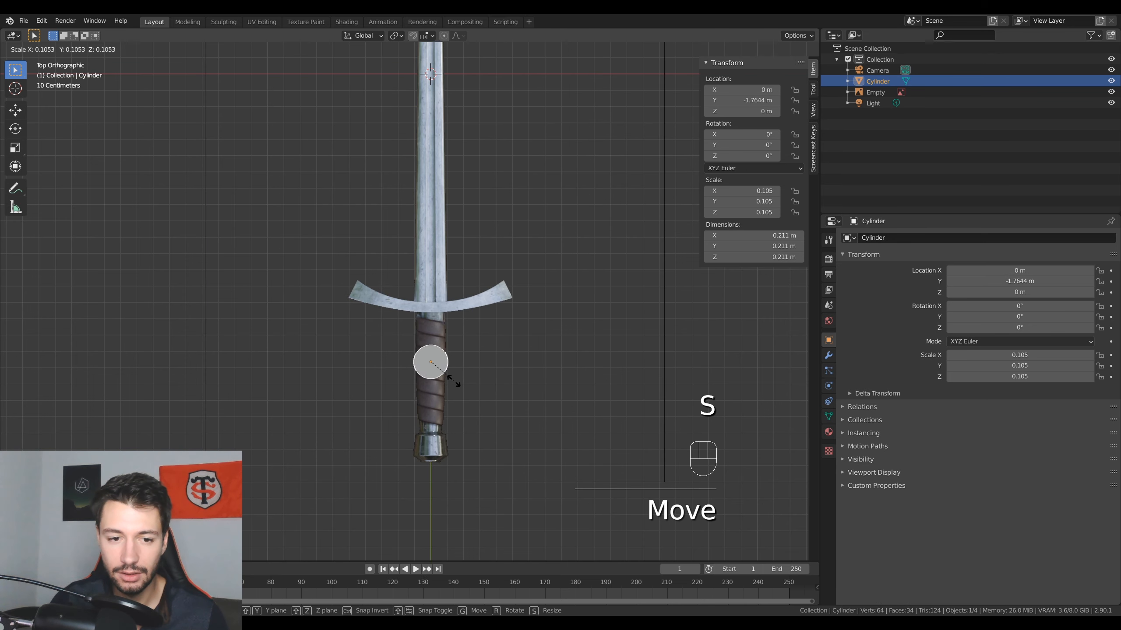
pyautogui.click(450, 380)
pyautogui.write('r')
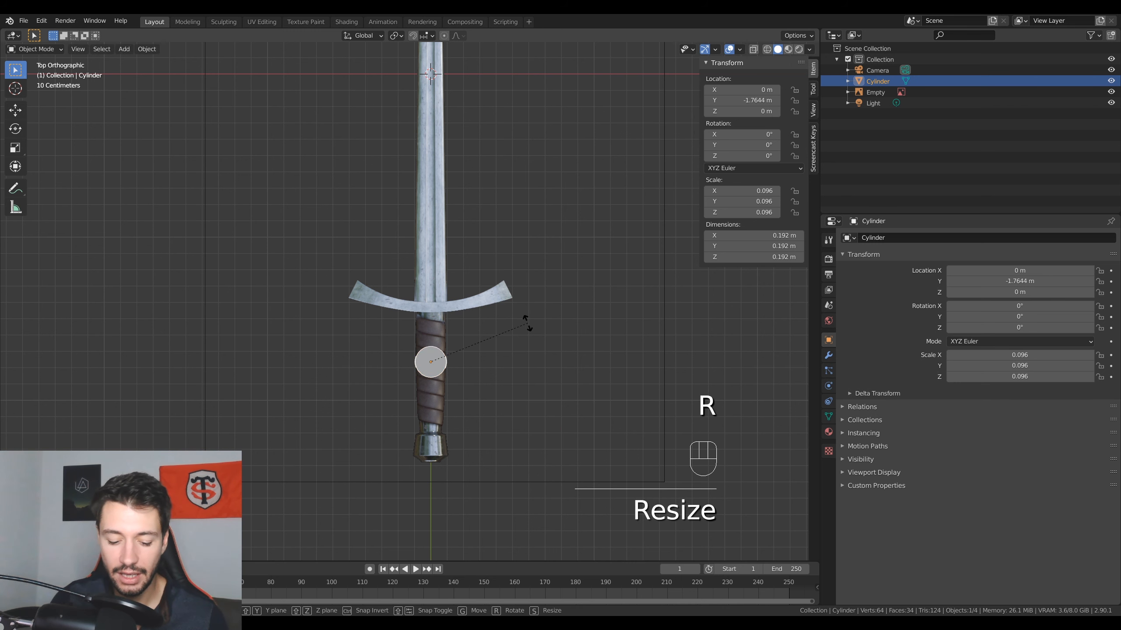
pyautogui.write('x90')
pyautogui.click(528, 323)
# - Move the cylinder along Y to the lower end of the grip and scale it to about 0.072
pyautogui.scroll(3, 582, 414)
pyautogui.keyDown('shift'); pyautogui.moveTo(454, 413); pyautogui.dragTo(439, 281, button='middle'); pyautogui.keyUp('shift')
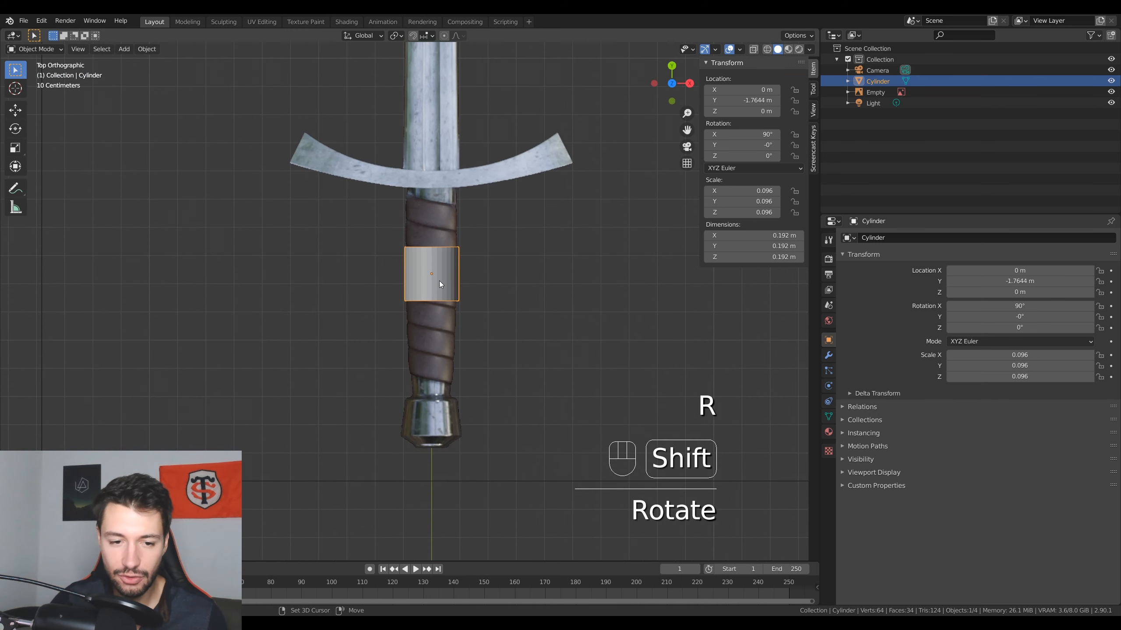
pyautogui.press('g')
pyautogui.press('y')
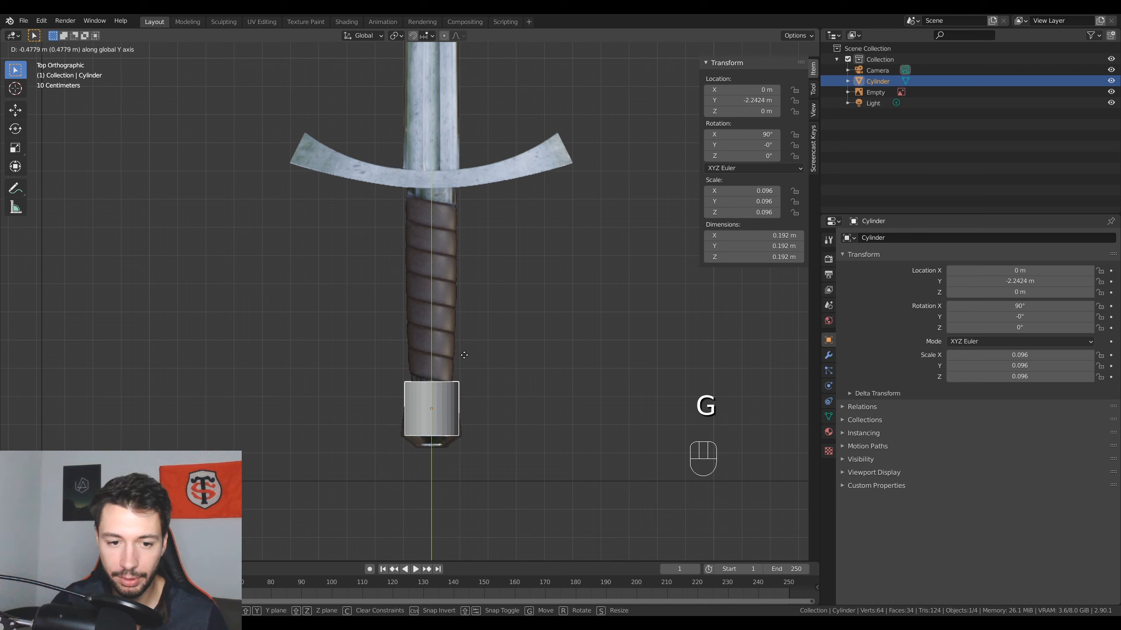
pyautogui.click(499, 403)
pyautogui.press('g')
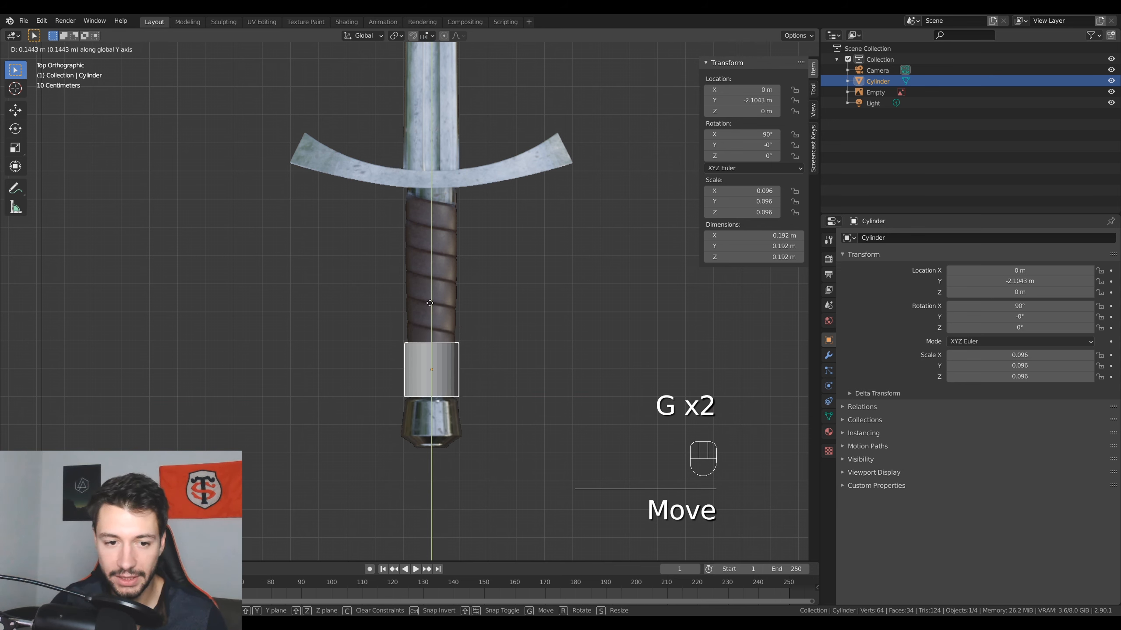
pyautogui.press('s')
pyautogui.click(537, 355)
# - Move the cylinder along Y to about -2.126 m, just above the pommel, and scale it to about 0.064
pyautogui.press('g')
pyautogui.press('y')
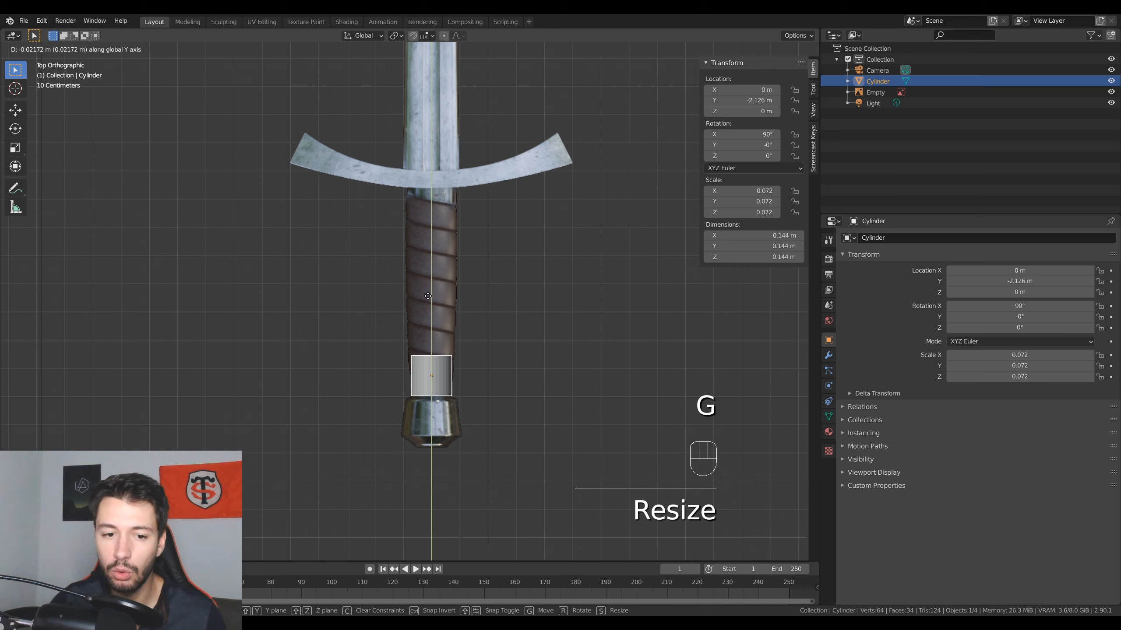
pyautogui.click(565, 381)
pyautogui.press('s')
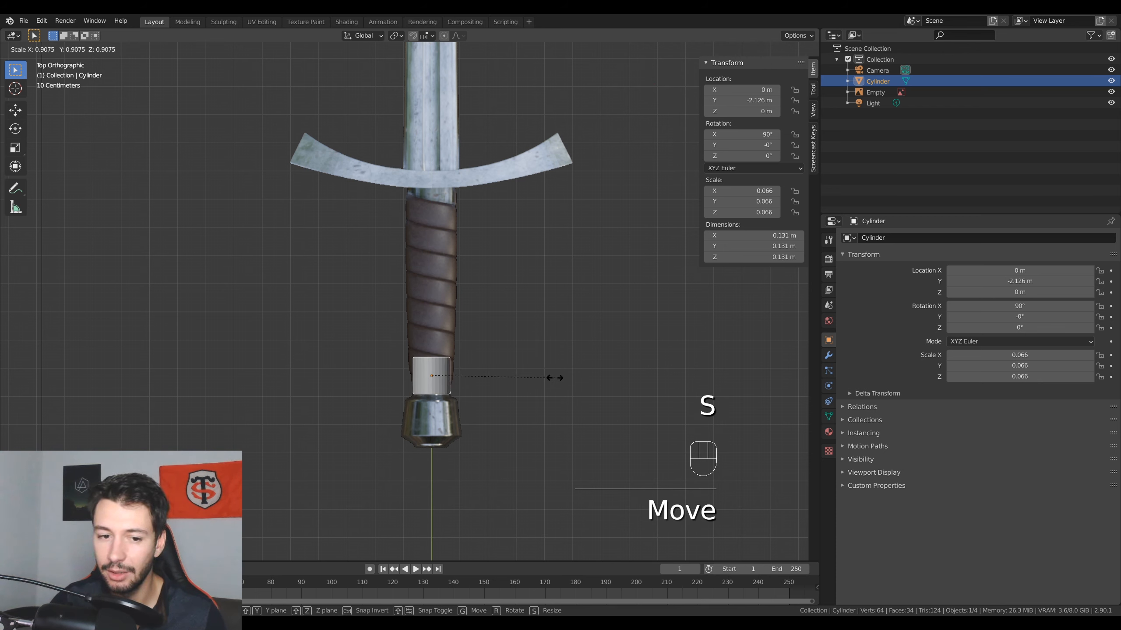
pyautogui.click(550, 378)
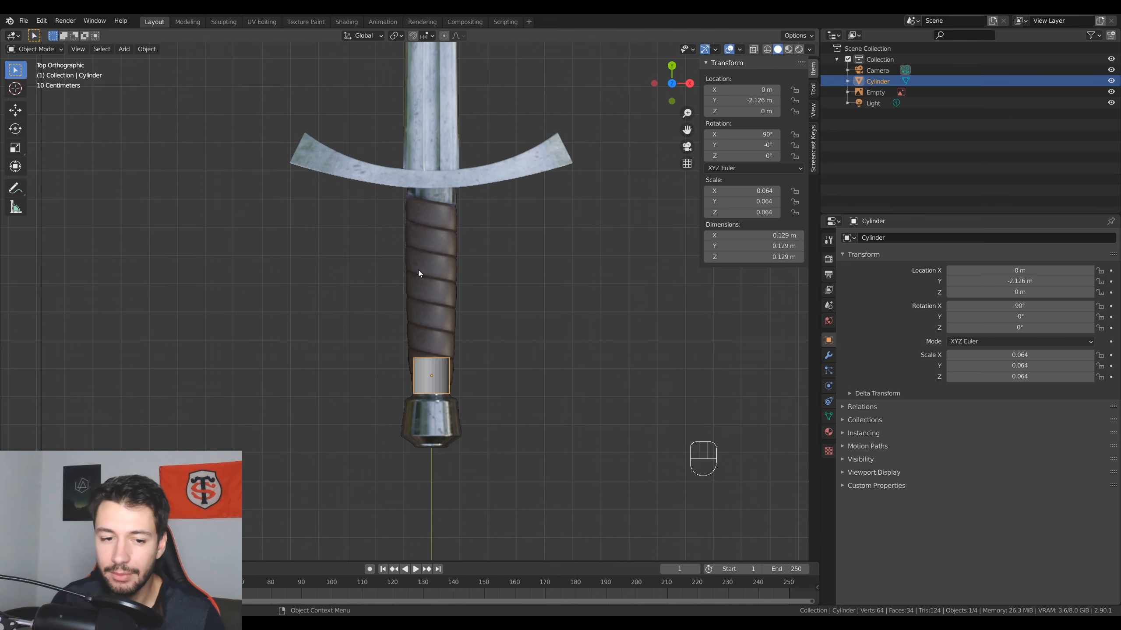
# - Fit the cylinder to the metal neck by scaling it to about 0.067 and moving it along Y to about -2.134 m
pyautogui.scroll(6, 466, 322)
pyautogui.keyDown('shift'); pyautogui.moveTo(429, 373); pyautogui.dragTo(399, 231, button='middle'); pyautogui.keyUp('shift')
pyautogui.scroll(2, 430, 351)
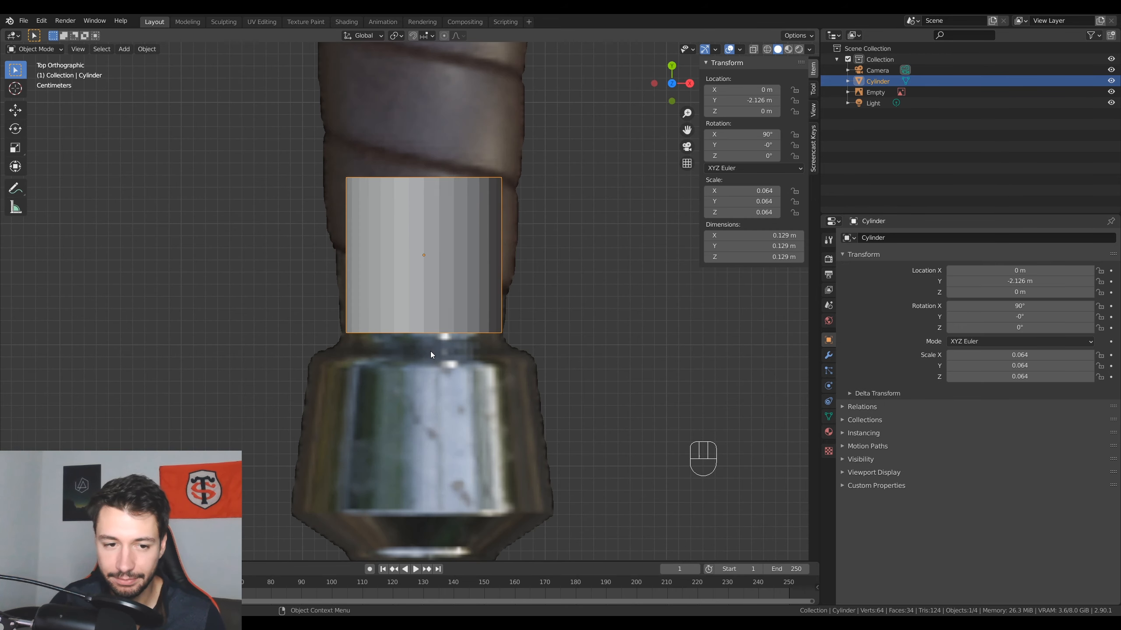
pyautogui.press('s')
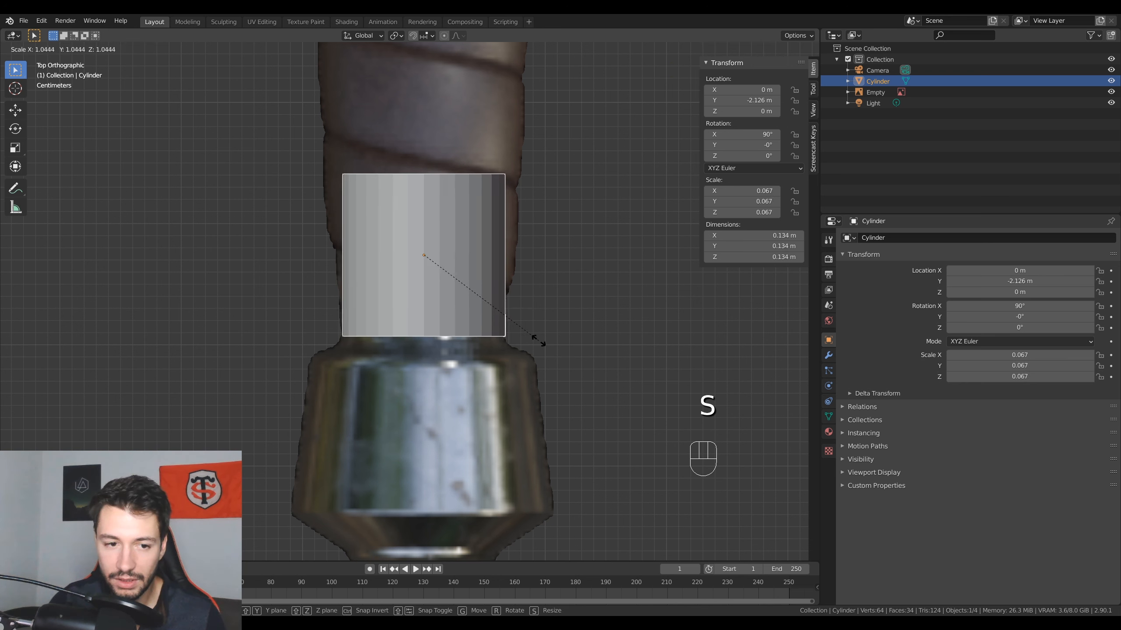
pyautogui.click(530, 341)
pyautogui.press('g')
pyautogui.press('y')
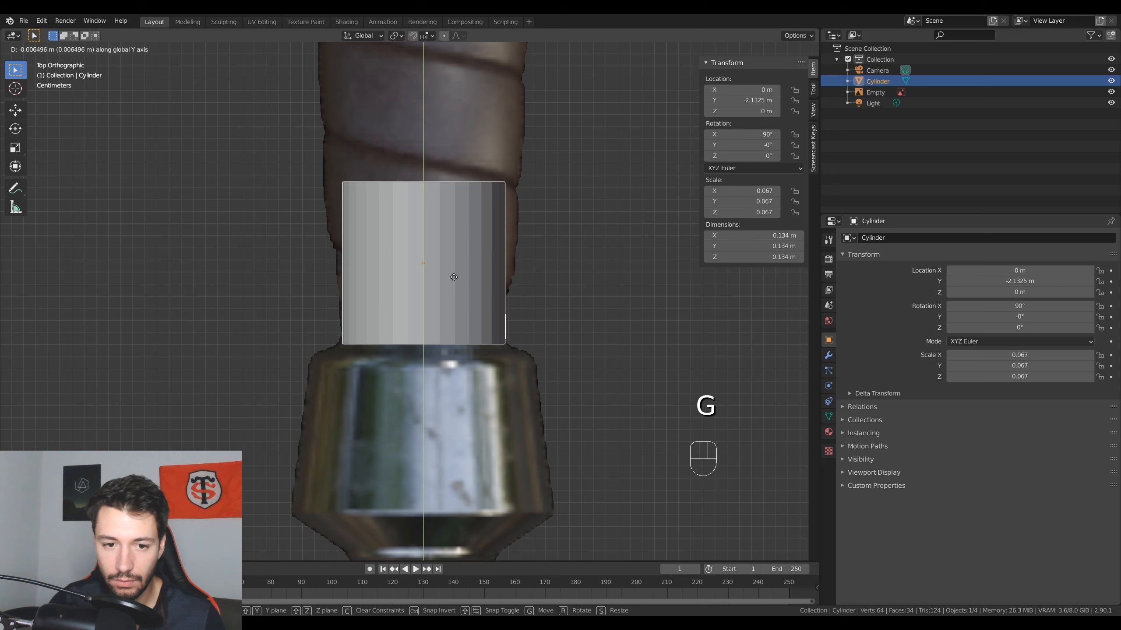
pyautogui.click(440, 354)
# - Enter Edit Mode with face selection and select the cylinder's end face on the pommel side
pyautogui.press('Tab')
pyautogui.scroll(-7, 430, 330)
pyautogui.moveTo(445, 351); pyautogui.dragTo(384, 128, button='middle')
pyautogui.click(94, 49)
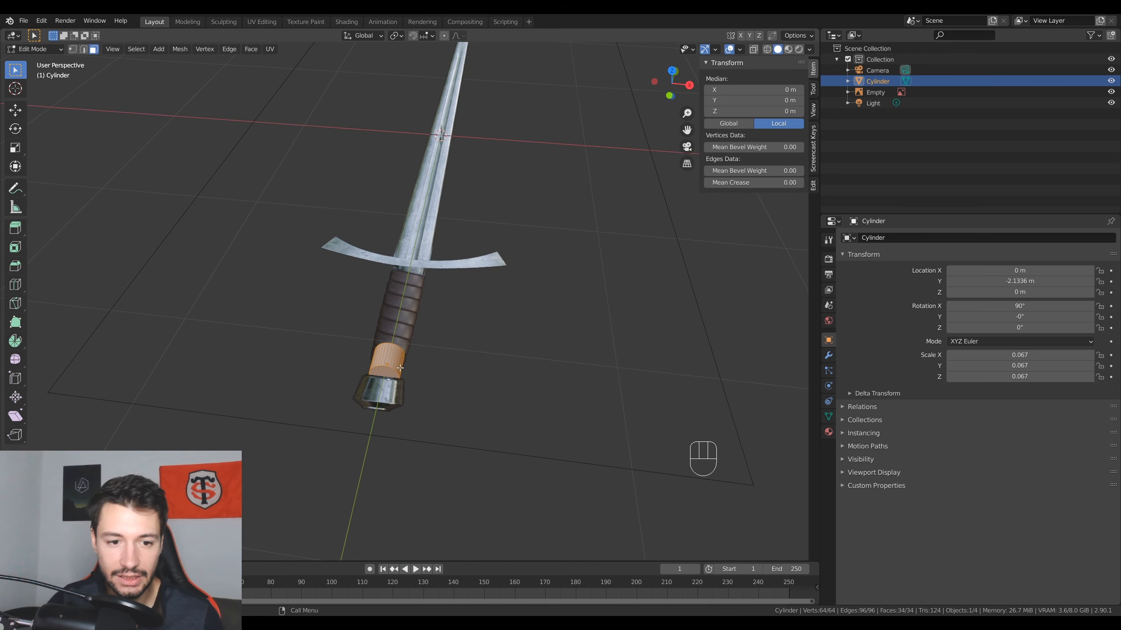
pyautogui.click(384, 370)
# - Return to the top view over the pommel and turn on X-ray with wireframe shading
pyautogui.press('KP_7')
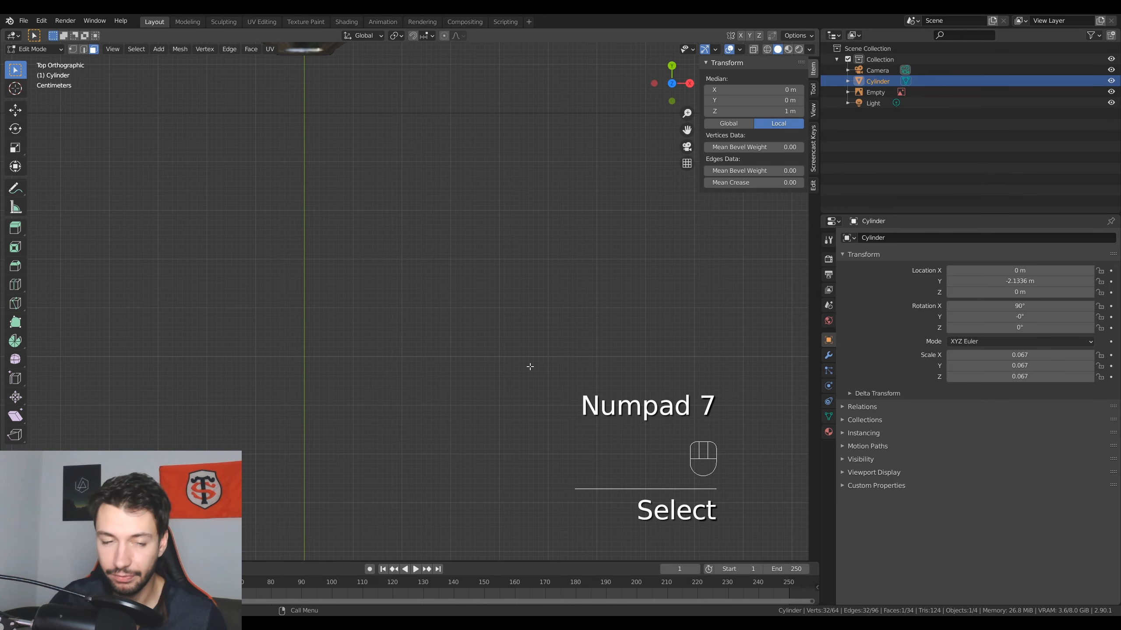
pyautogui.keyDown('shift'); pyautogui.moveTo(530, 367); pyautogui.dragTo(430, 370, button='middle'); pyautogui.keyUp('shift')
pyautogui.scroll(5, 430, 370)
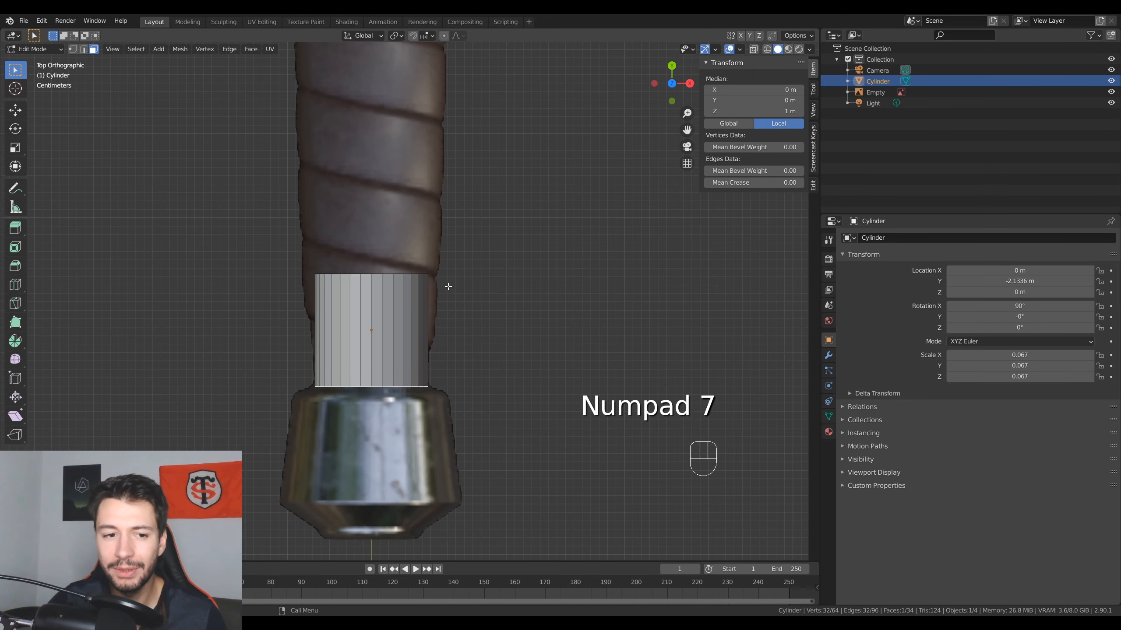
pyautogui.scroll(-3, 403, 259)
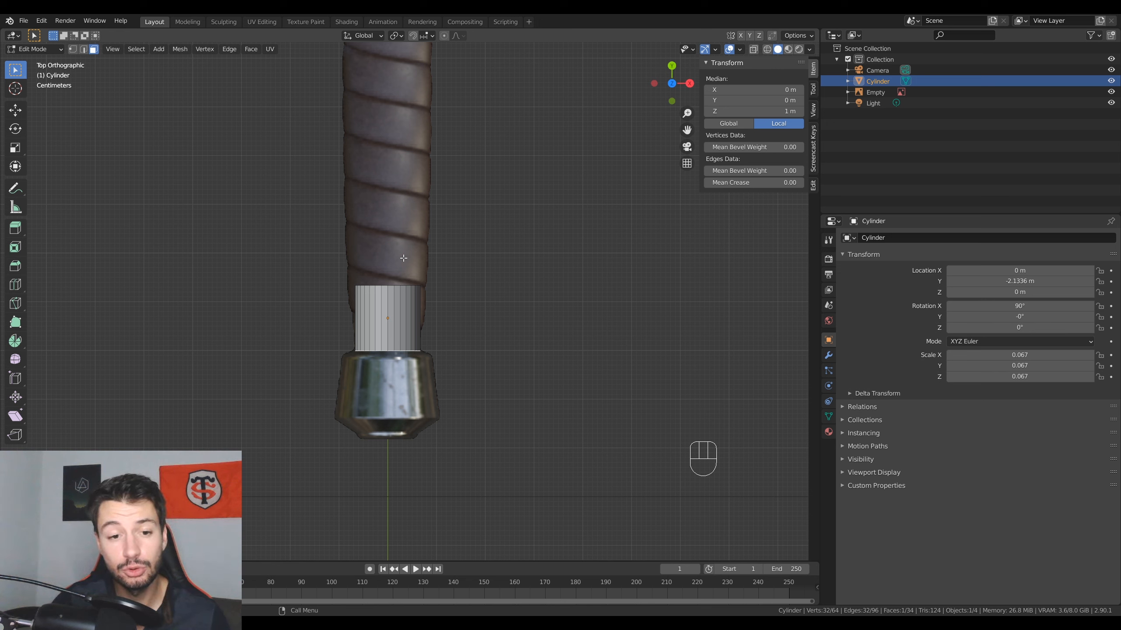
pyautogui.click(753, 50)
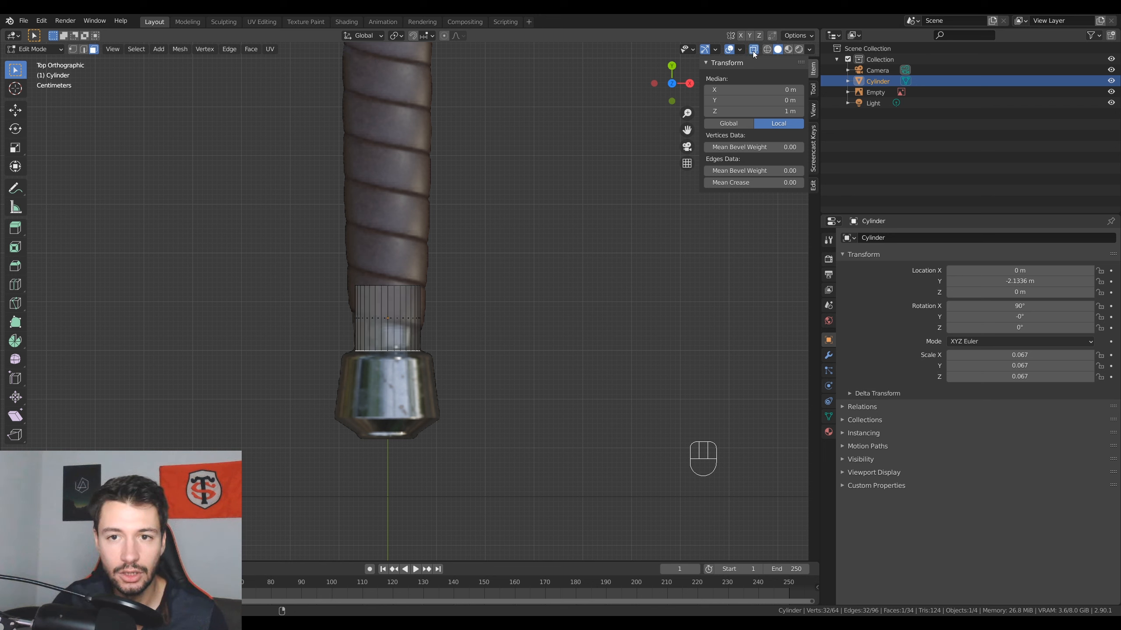
pyautogui.click(768, 49)
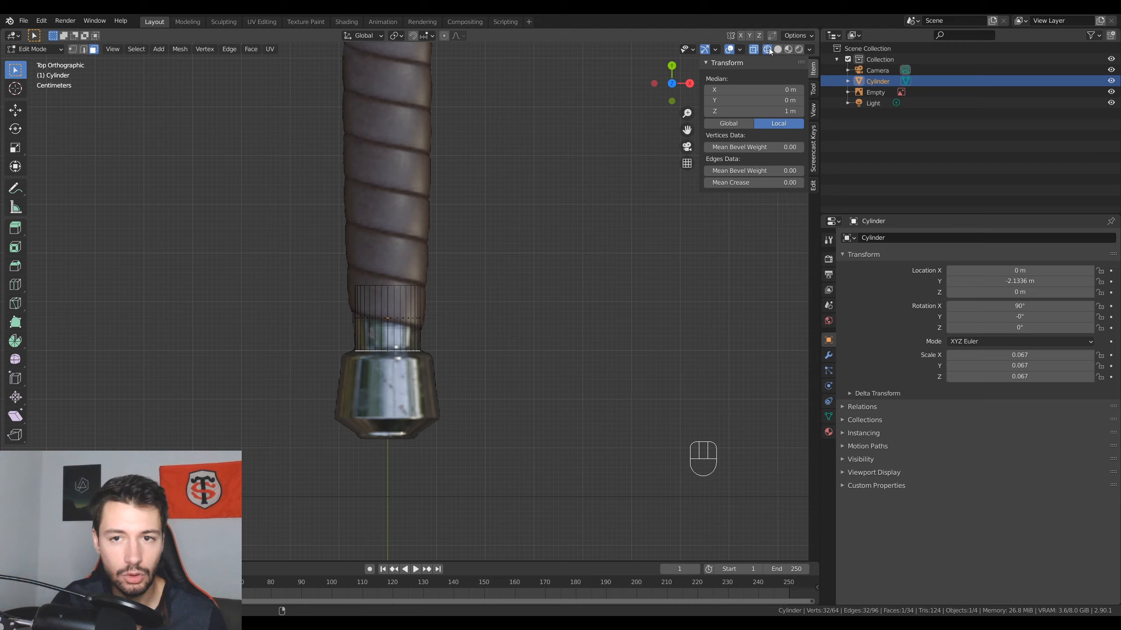
# - Extrude the end face to local Z about 1.15 m and scale it about 1.39 to the pommel's shoulder width
pyautogui.scroll(2, 409, 304)
pyautogui.press('e')
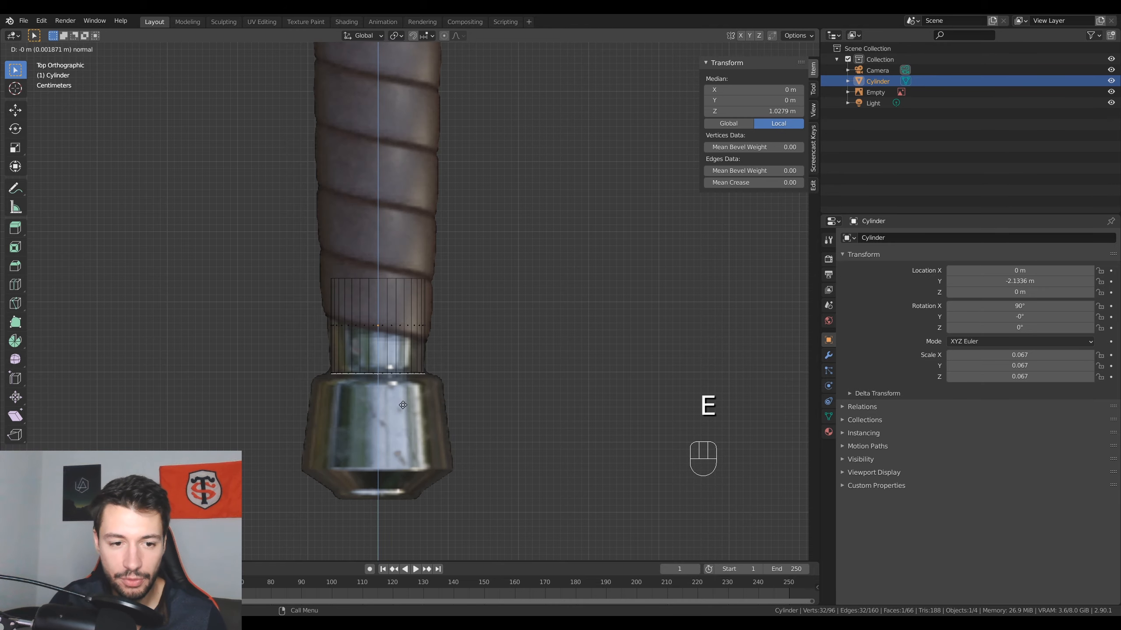
pyautogui.click(400, 403)
pyautogui.press('s')
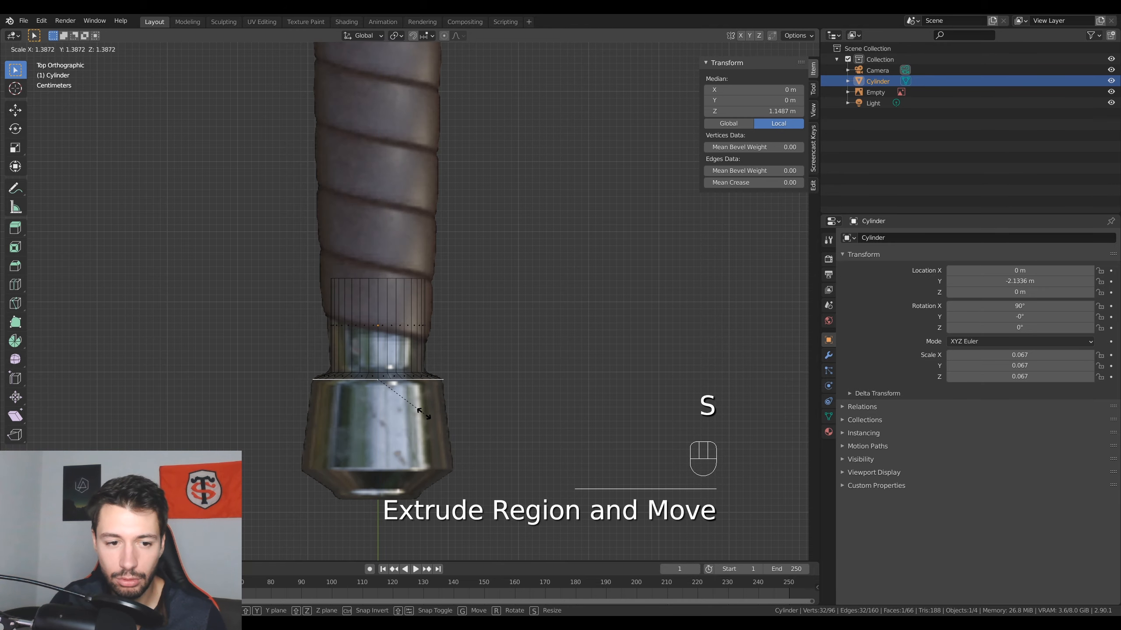
pyautogui.click(423, 414)
# - Extrude the face to local Z about 3.06 m and scale it out to the pommel's widest edge
pyautogui.scroll(1, 414, 404)
pyautogui.press('e')
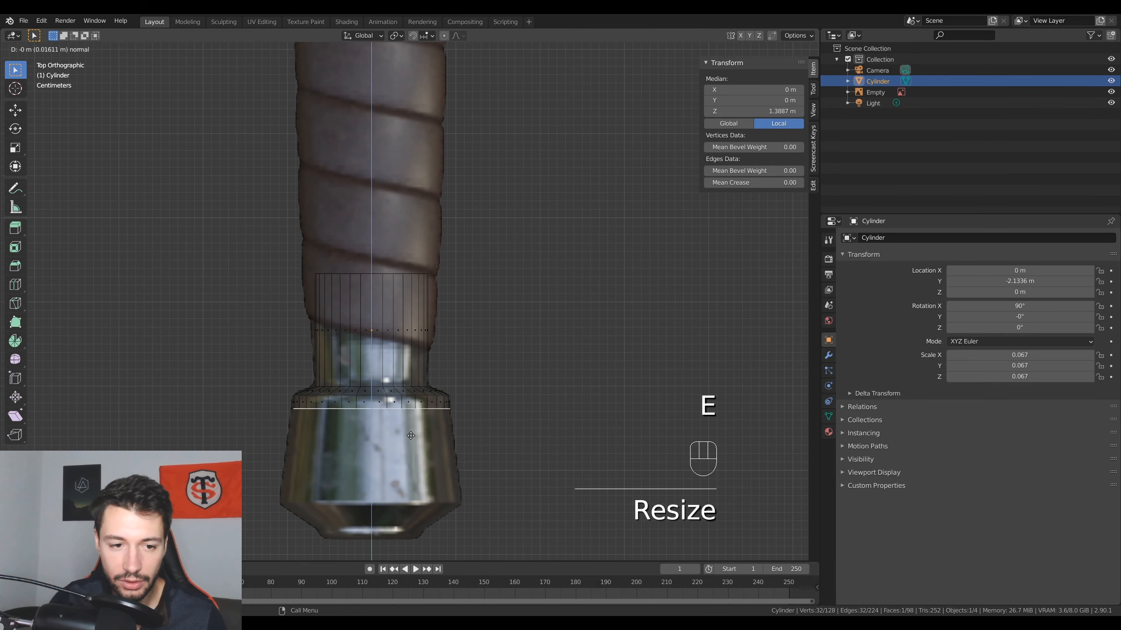
pyautogui.click(438, 530)
pyautogui.press('s')
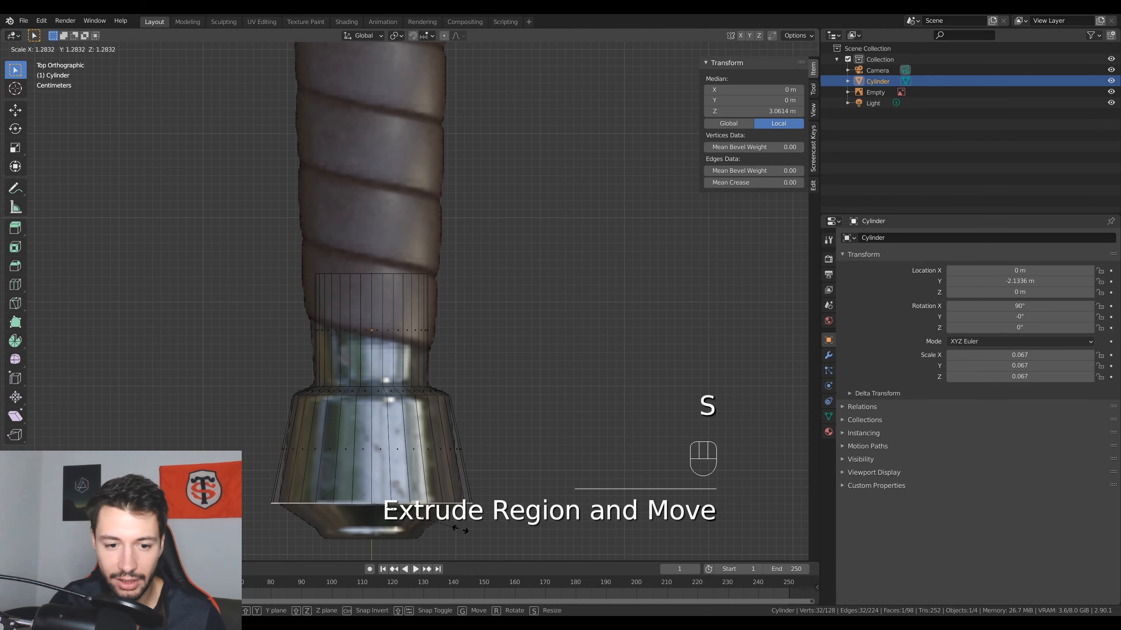
pyautogui.click(450, 535)
# - Extrude the face to local Z about 3.50 m and scale it in to follow the pommel's lower taper
pyautogui.keyDown('shift'); pyautogui.moveTo(396, 467); pyautogui.dragTo(383, 401, button='middle'); pyautogui.keyUp('shift')
pyautogui.press('e')
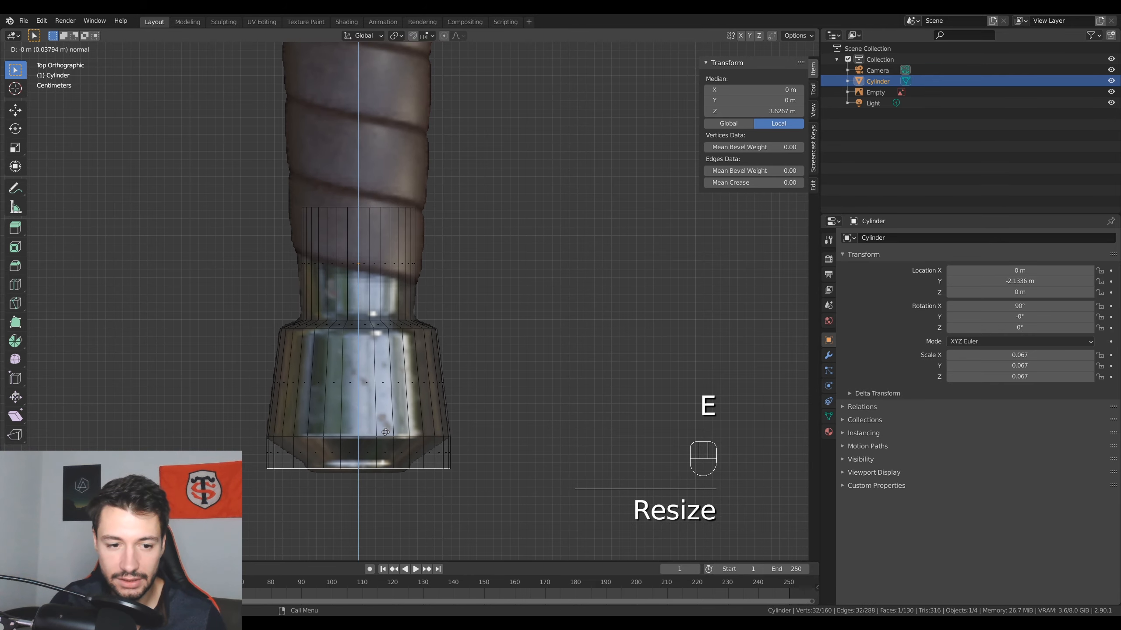
pyautogui.click(386, 426)
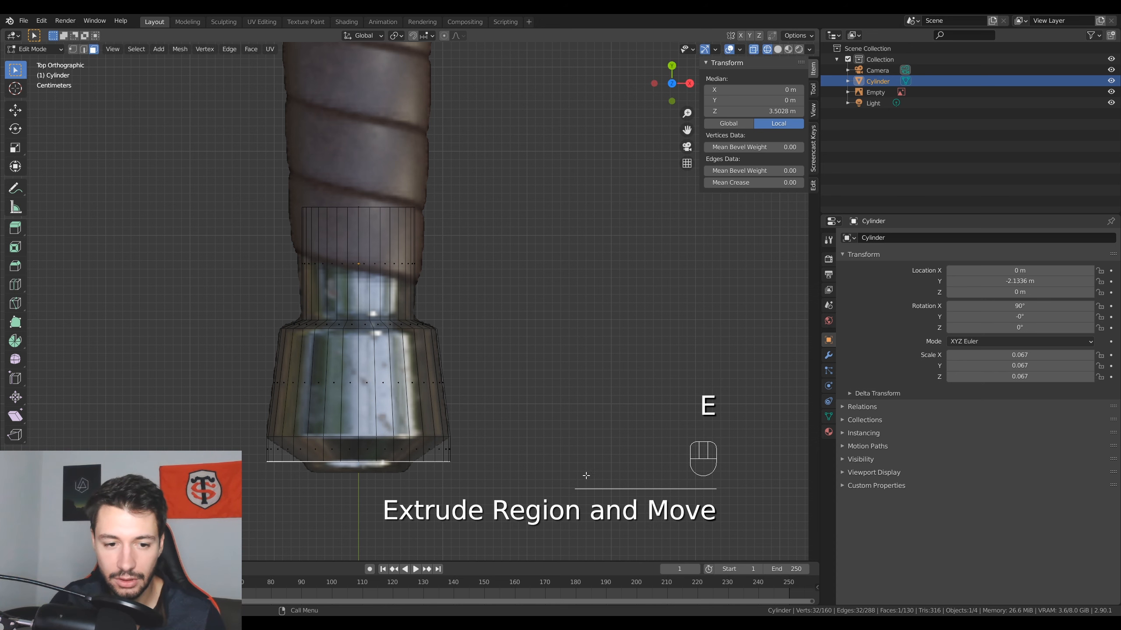
pyautogui.press('s')
pyautogui.click(376, 466)
# - Extrude the face to the pommel's tip, scale it in to the outline, and shift it to local Z about 3.69 m
pyautogui.scroll(3, 376, 466)
pyautogui.keyDown('shift'); pyautogui.moveTo(375, 466); pyautogui.dragTo(380, 427, button='middle'); pyautogui.keyUp('shift')
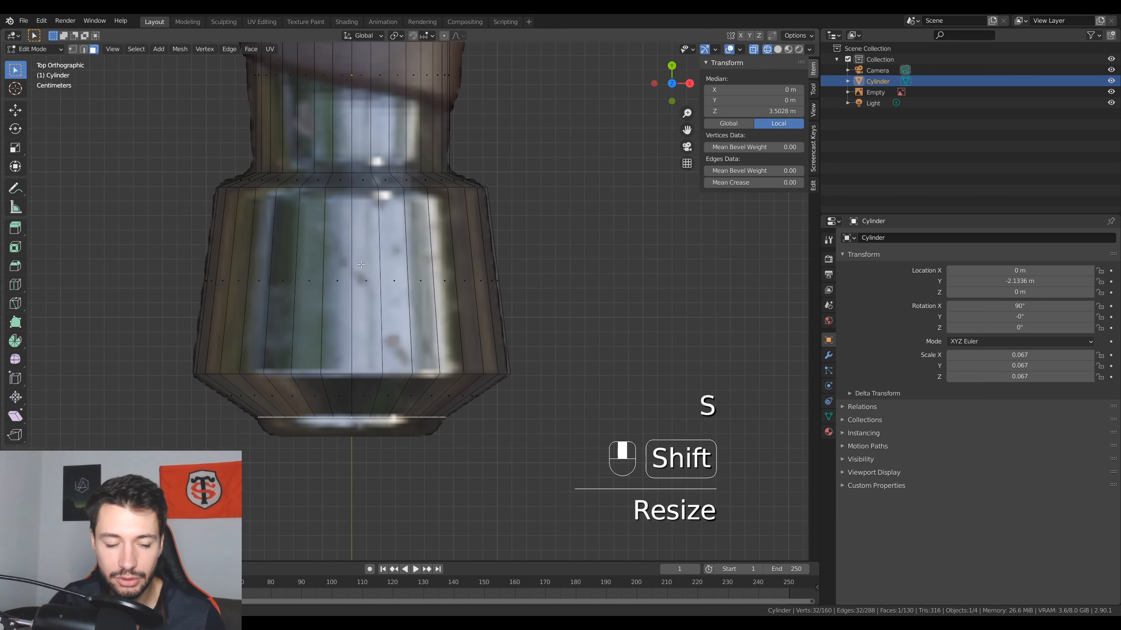
pyautogui.scroll(2, 368, 393)
pyautogui.keyDown('shift'); pyautogui.moveTo(333, 379); pyautogui.dragTo(350, 311, button='middle'); pyautogui.keyUp('shift')
pyautogui.press('e')
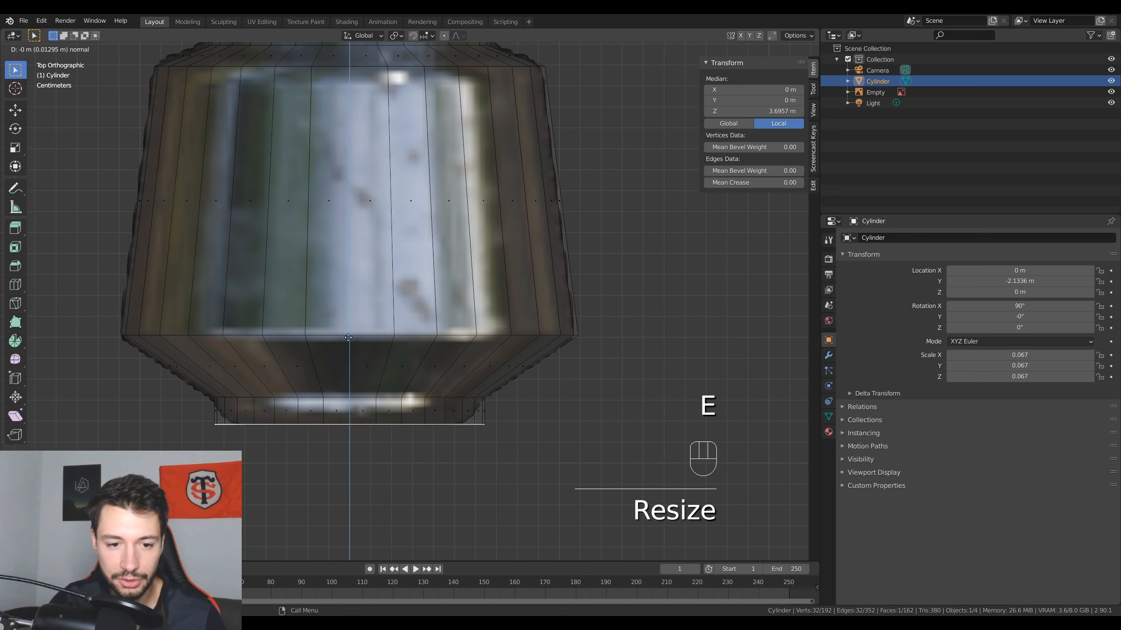
pyautogui.click(349, 344)
pyautogui.press('s')
pyautogui.click(549, 419)
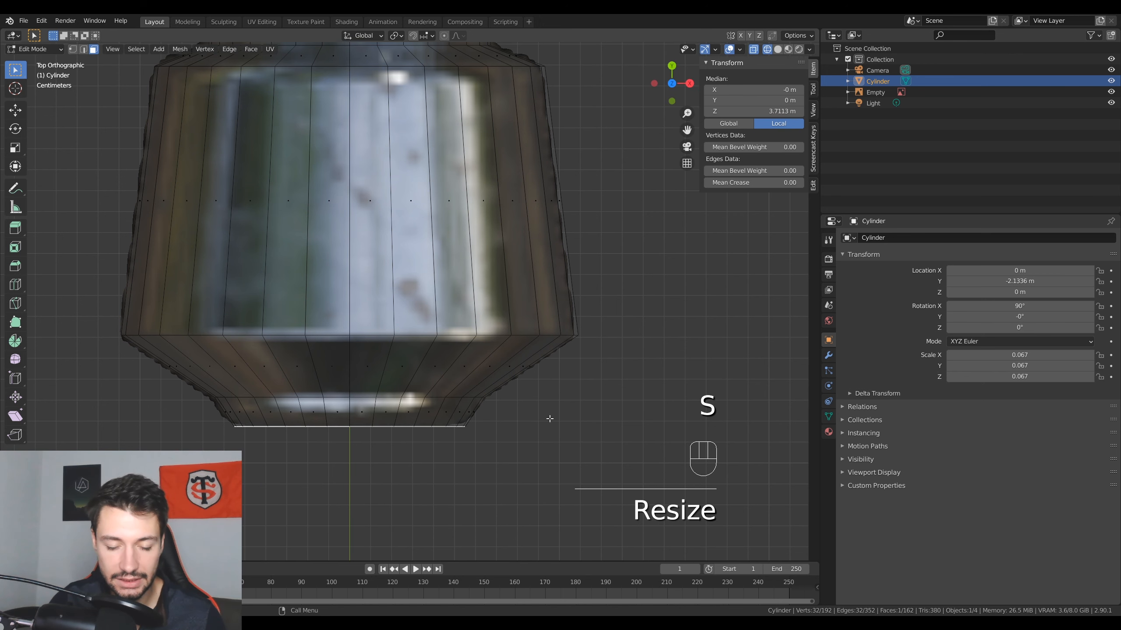
pyautogui.press('g')
pyautogui.press('x')
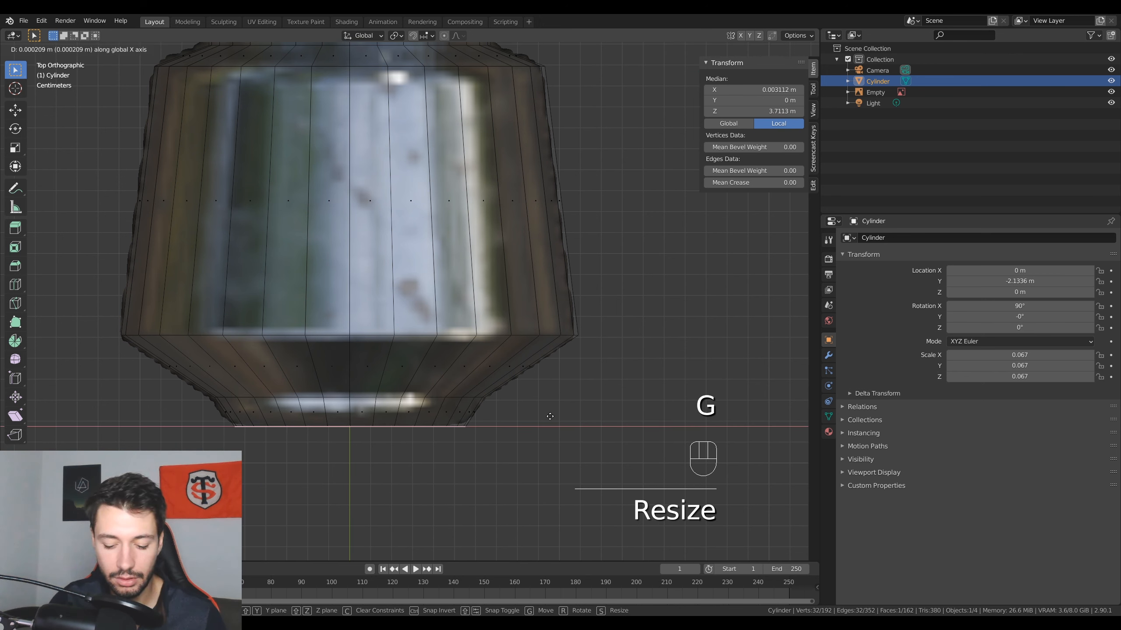
pyautogui.click(550, 416)
# - Move the cylinder's opposite end face about 0.60 m along Y up to the guard and scale it to the handle's width
pyautogui.scroll(-3, 398, 217)
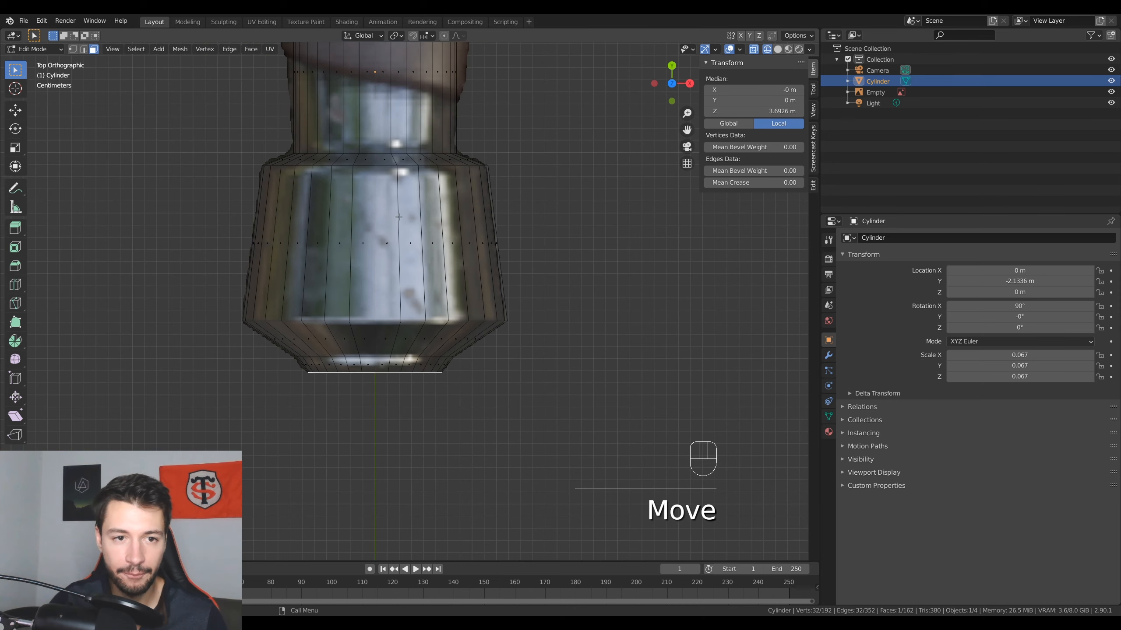
pyautogui.keyDown('shift'); pyautogui.moveTo(398, 217); pyautogui.dragTo(390, 284, button='middle'); pyautogui.keyUp('shift')
pyautogui.scroll(-2, 390, 284)
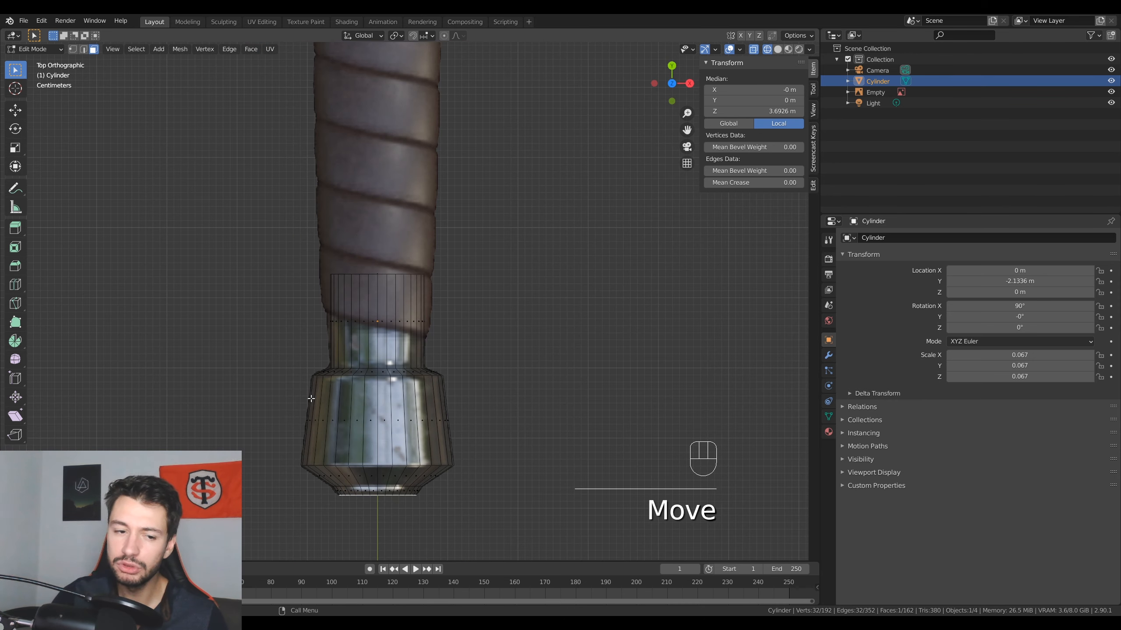
pyautogui.click(378, 273)
pyautogui.keyDown('shift'); pyautogui.moveTo(392, 208); pyautogui.dragTo(387, 408, button='middle'); pyautogui.keyUp('shift')
pyautogui.scroll(-4, 387, 408)
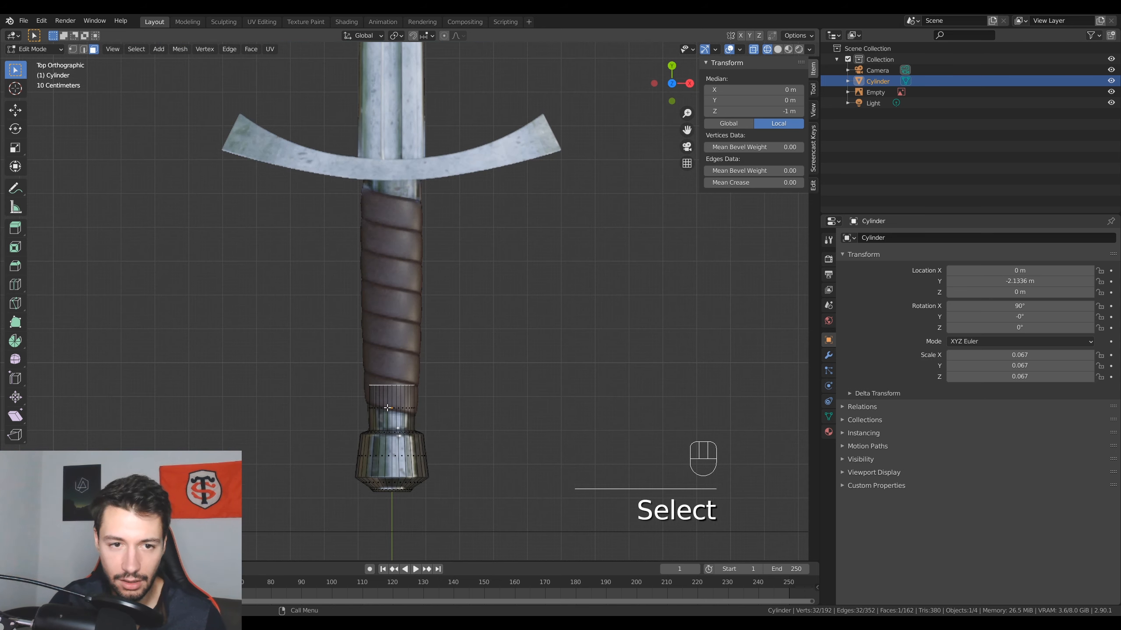
pyautogui.press('g')
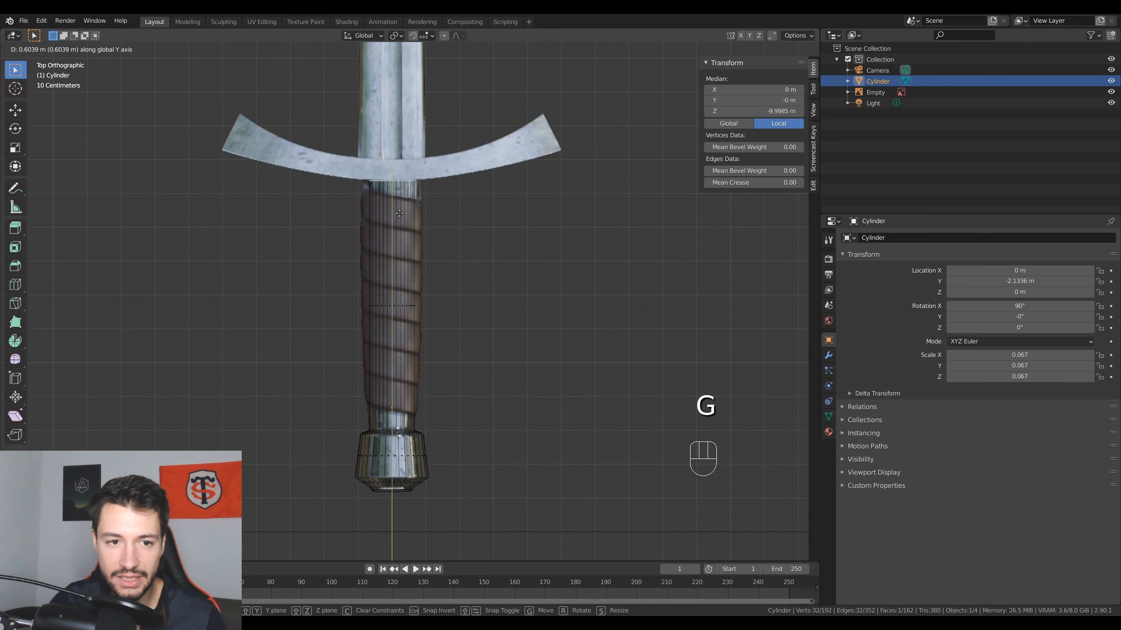
pyautogui.click(431, 222)
pyautogui.press('s')
pyautogui.click(538, 248)
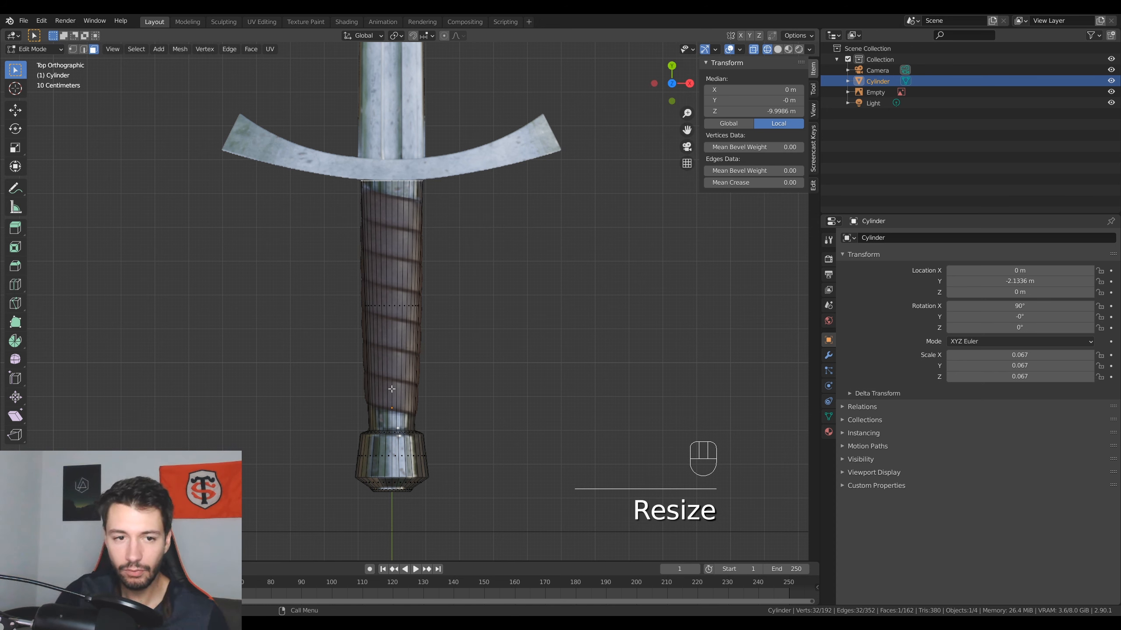
# - Add an edge loop around the middle of the grip at about local Z -4.87 m and scale it out by about 1.15
pyautogui.hotkey('ctrl', 'r')
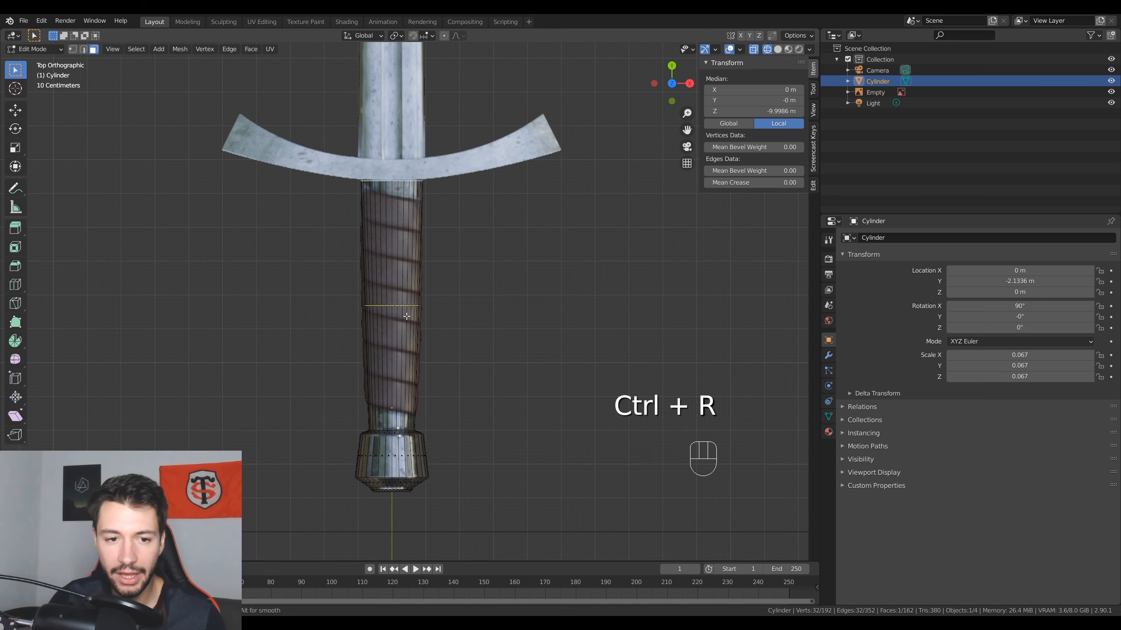
pyautogui.click(407, 311)
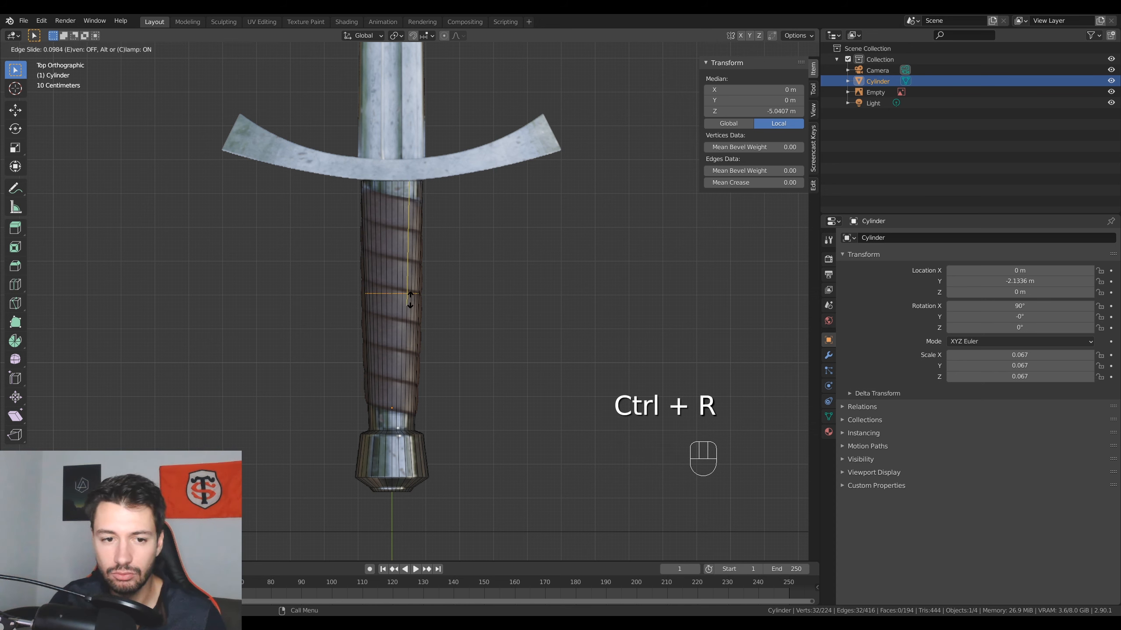
pyautogui.click(409, 304)
pyautogui.press('s')
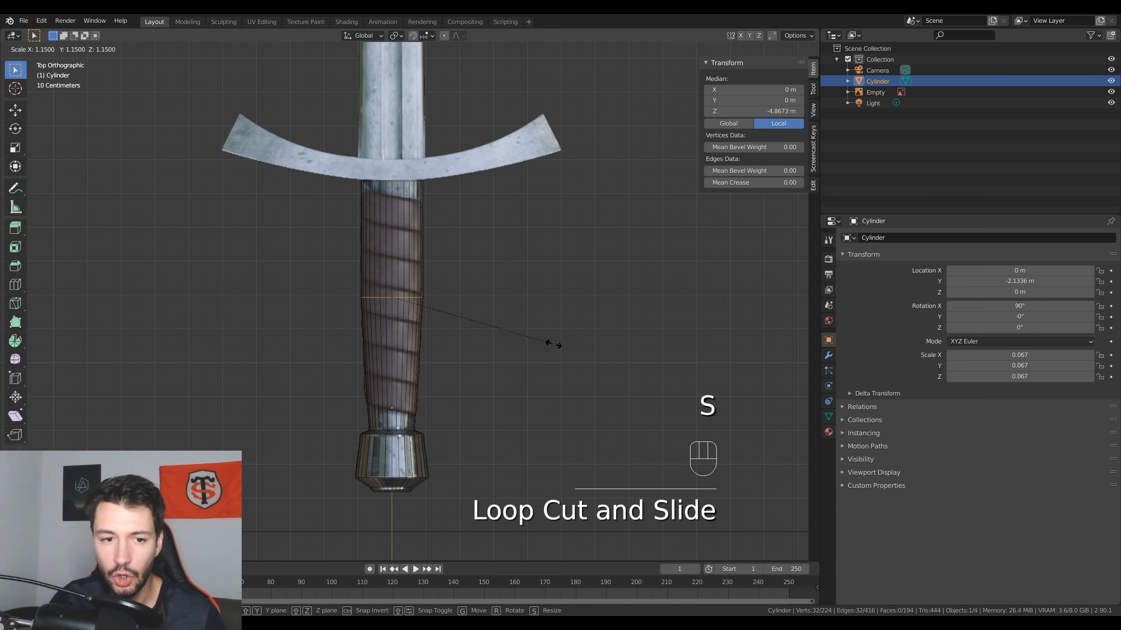
pyautogui.click(491, 327)
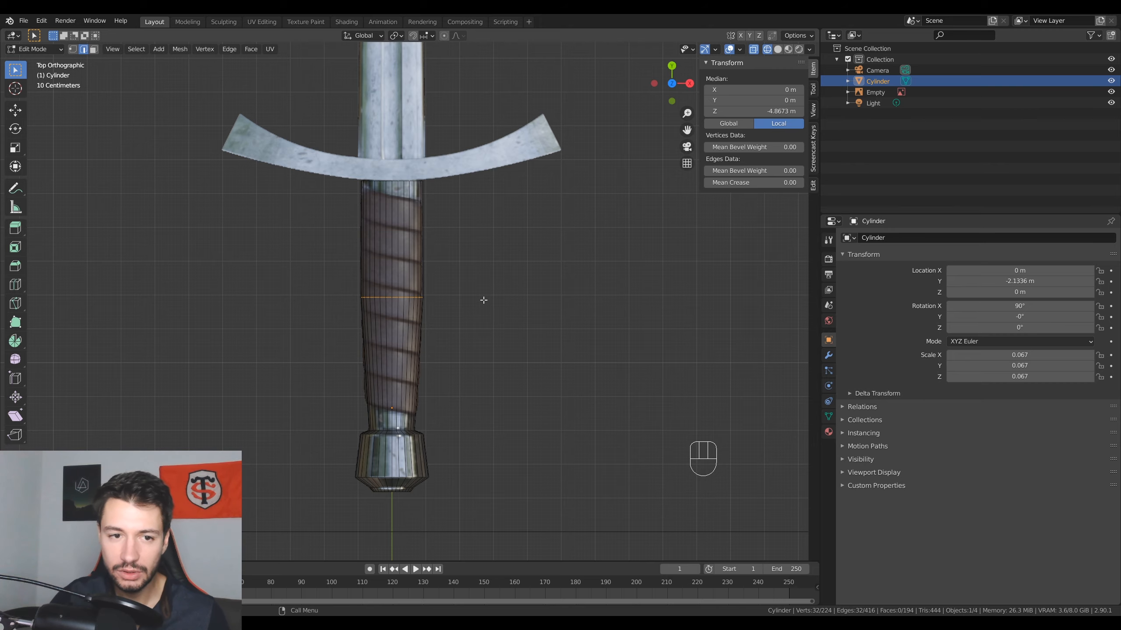
# - Examine the finished sword's guard, grip and pommel from several angles, including front and side, to judge the handle's thickness
pyautogui.moveTo(484, 300); pyautogui.dragTo(375, 233, button='middle')
pyautogui.keyDown('shift'); pyautogui.moveTo(448, 400); pyautogui.dragTo(350, 224, button='middle'); pyautogui.keyUp('shift')
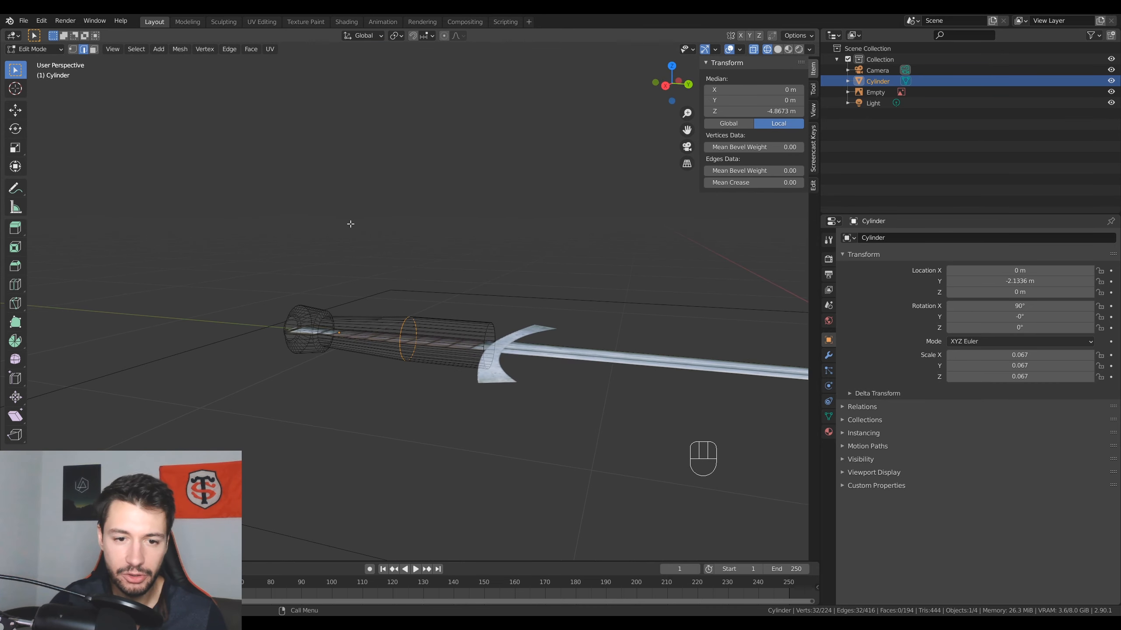
pyautogui.scroll(-5, 441, 362)
pyautogui.press('Tab')
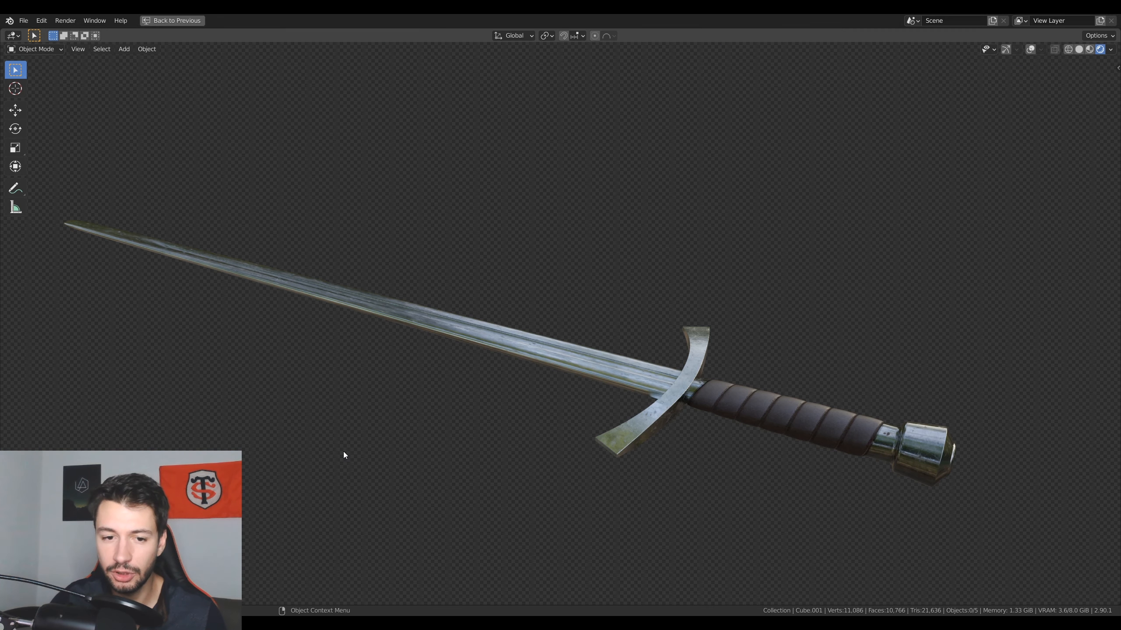
pyautogui.moveTo(609, 408); pyautogui.dragTo(724, 418, button='middle')
pyautogui.scroll(2, 500, 390)
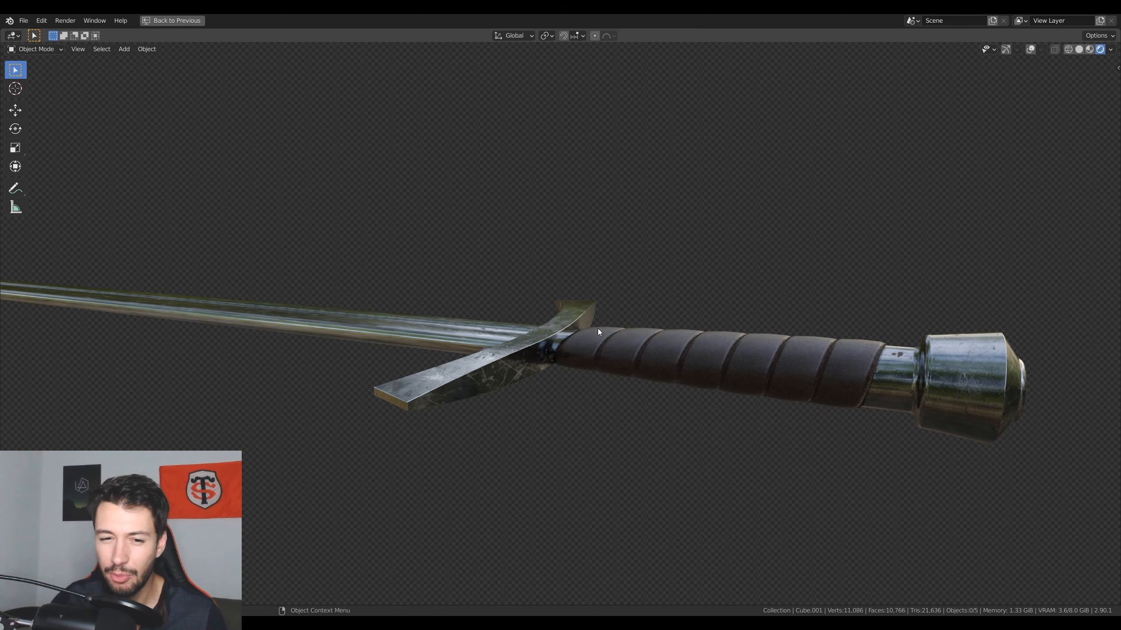
pyautogui.moveTo(567, 340); pyautogui.dragTo(511, 293, button='middle')
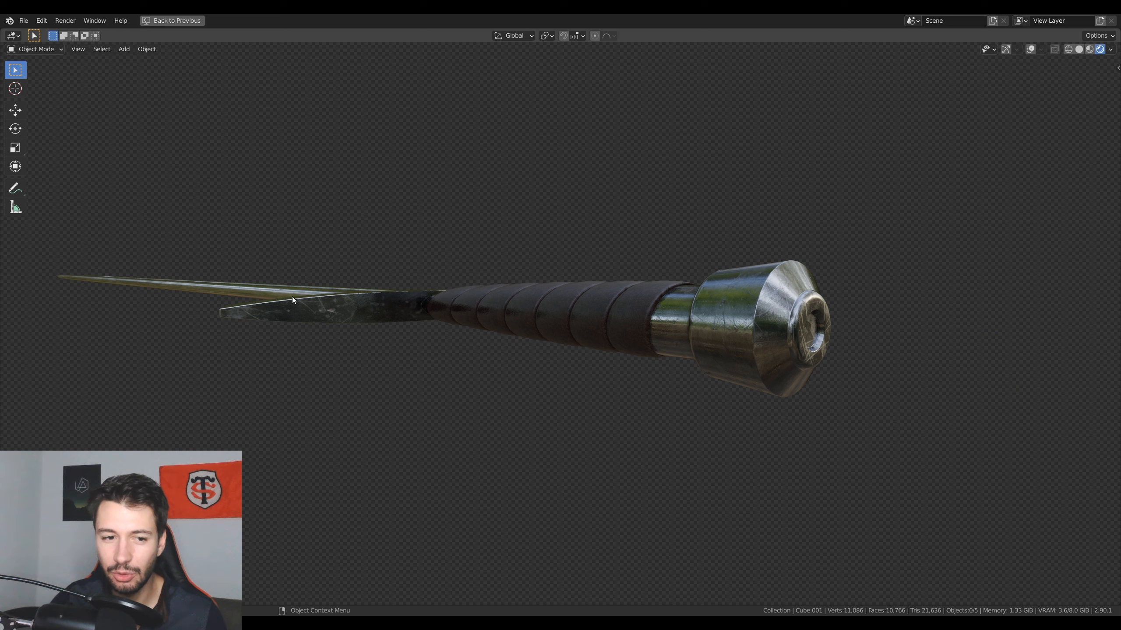
pyautogui.moveTo(379, 337); pyautogui.dragTo(570, 344, button='middle')
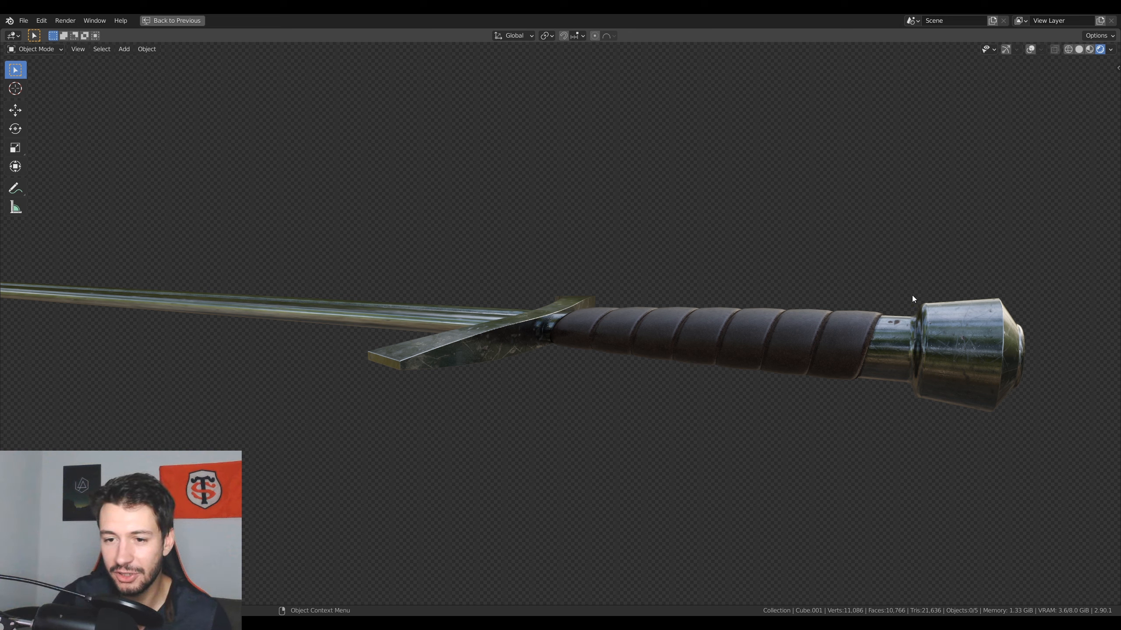
pyautogui.moveTo(902, 378); pyautogui.dragTo(926, 363, button='middle')
pyautogui.press('KP_1')
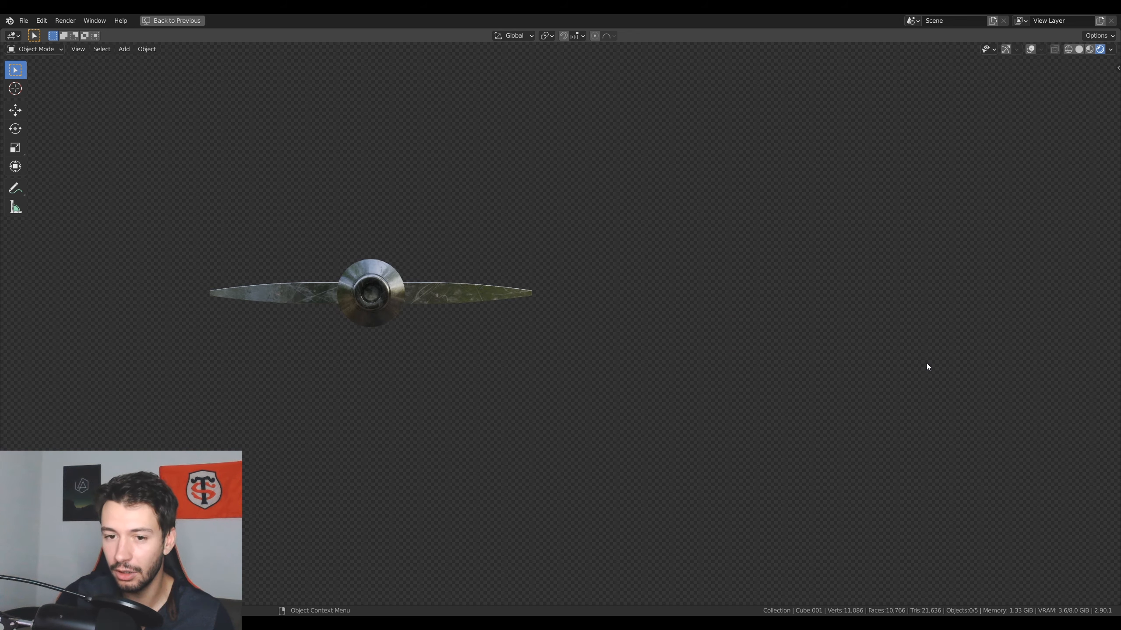
pyautogui.press('KP_3')
pyautogui.keyDown('shift'); pyautogui.moveTo(515, 292); pyautogui.dragTo(596, 318, button='middle'); pyautogui.keyUp('shift')
pyautogui.scroll(5, 596, 318)
pyautogui.keyDown('shift'); pyautogui.moveTo(485, 358); pyautogui.dragTo(648, 363, button='middle'); pyautogui.keyUp('shift')
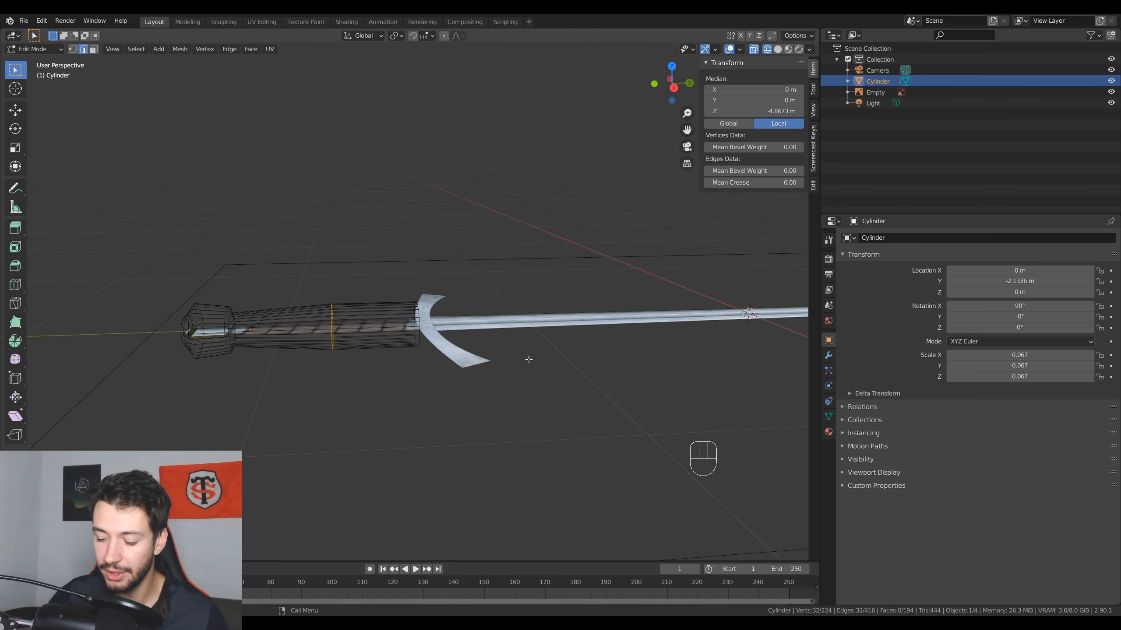
# - Select the grip's end face at the guard and scale it to about 0.39 along global Z in the side view
pyautogui.press('KP_1')
pyautogui.press('KP_3')
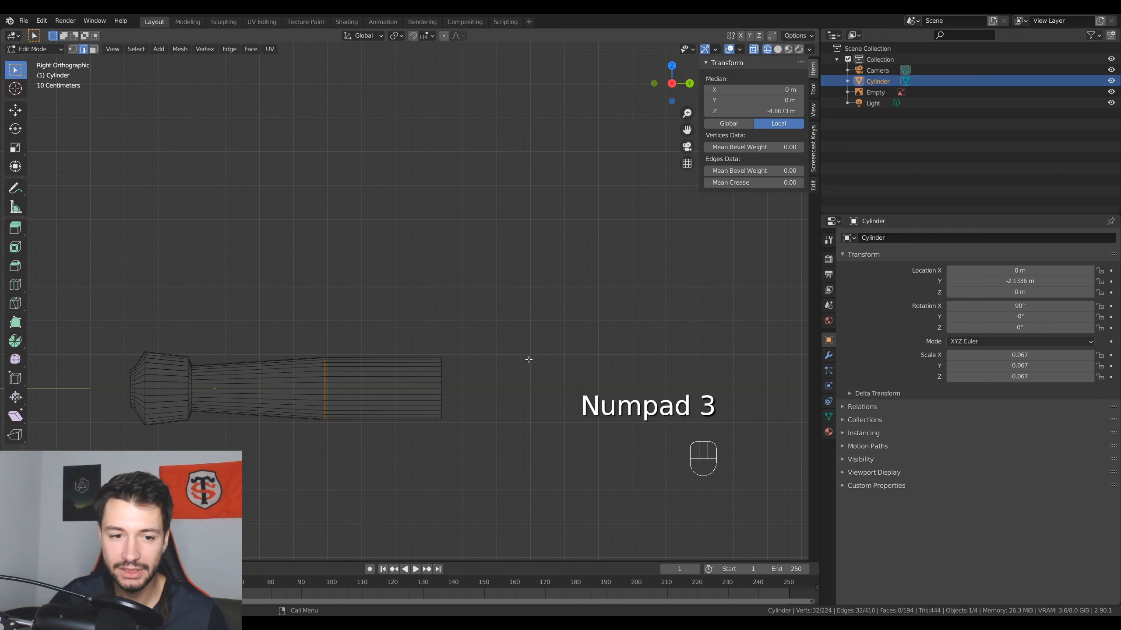
pyautogui.click(444, 377)
pyautogui.moveTo(443, 376); pyautogui.dragTo(226, 186, button='middle')
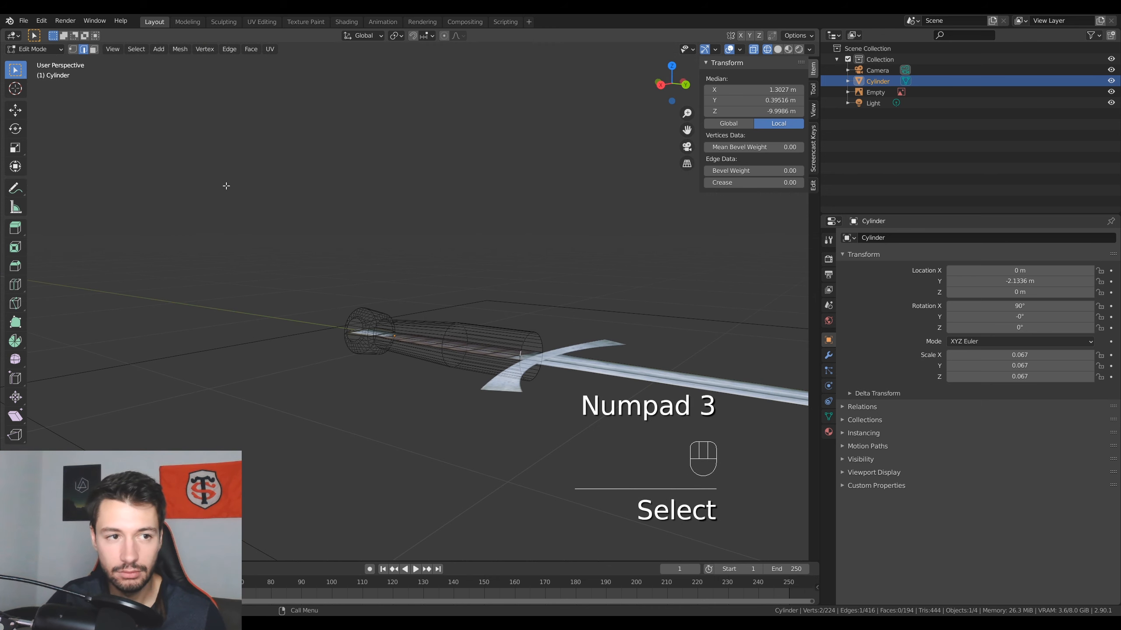
pyautogui.click(94, 49)
pyautogui.click(535, 356)
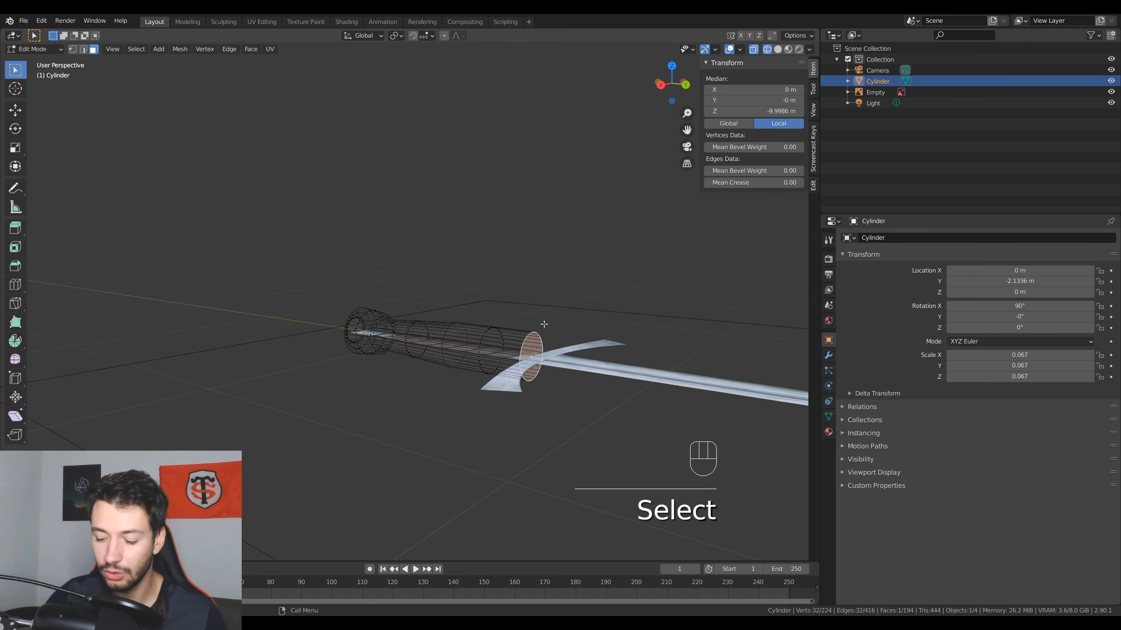
pyautogui.press('KP_1')
pyautogui.press('KP_3')
pyautogui.scroll(2, 543, 325)
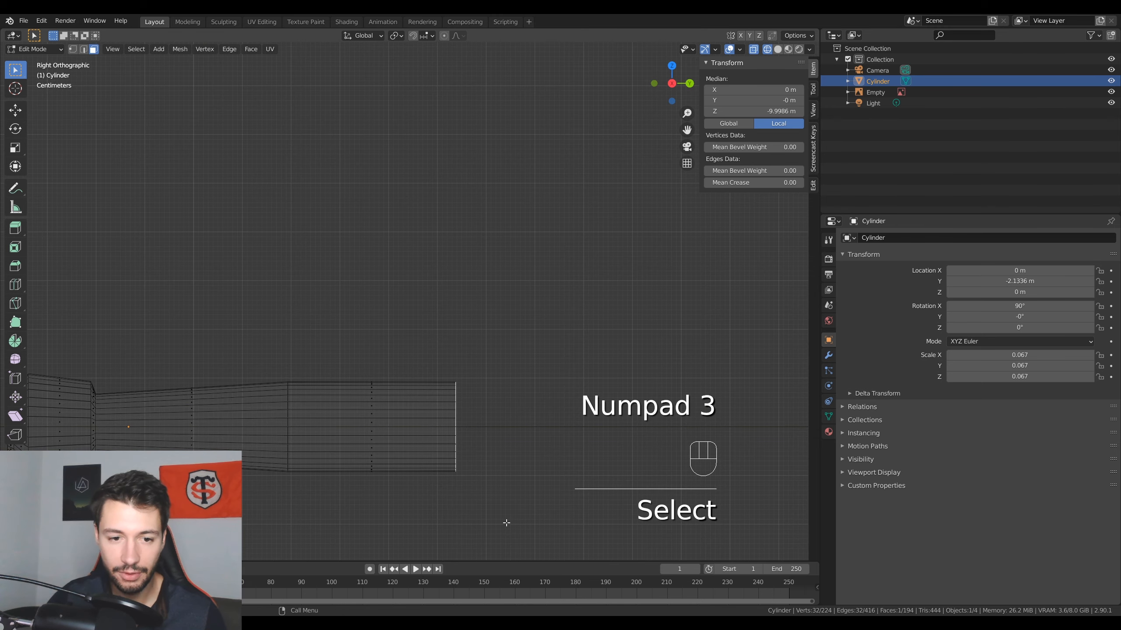
pyautogui.scroll(-2, 508, 525)
pyautogui.press('s')
pyautogui.press('z')
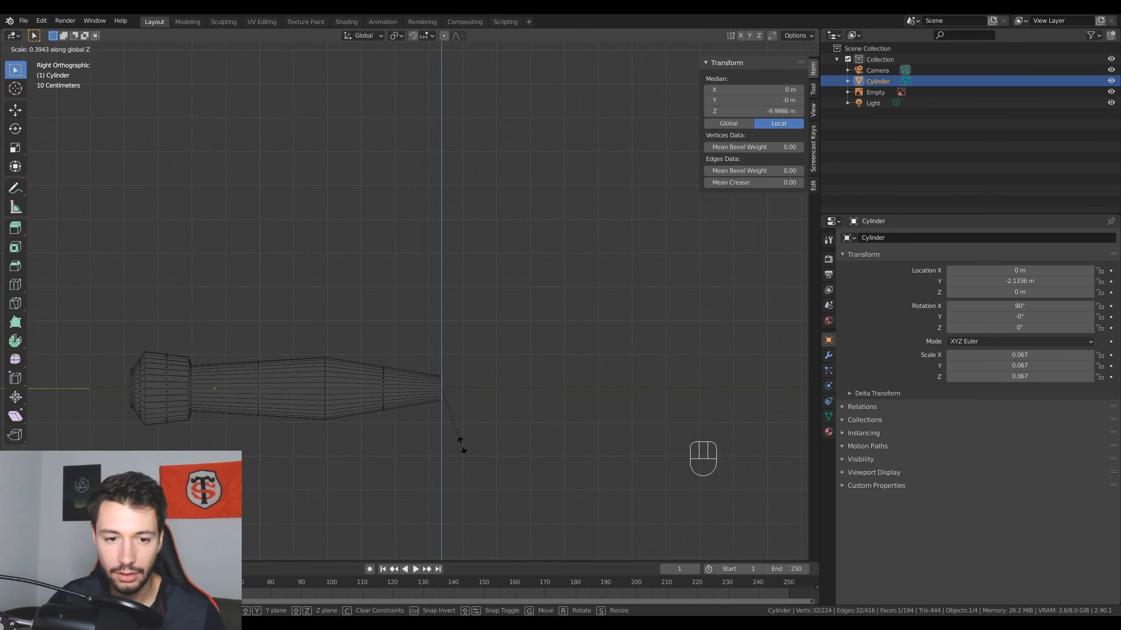
pyautogui.click(461, 442)
# - Display the cylinder in solid shading in Object Mode and try to apply its scale
pyautogui.moveTo(461, 442); pyautogui.dragTo(465, 370, button='middle')
pyautogui.press('Tab')
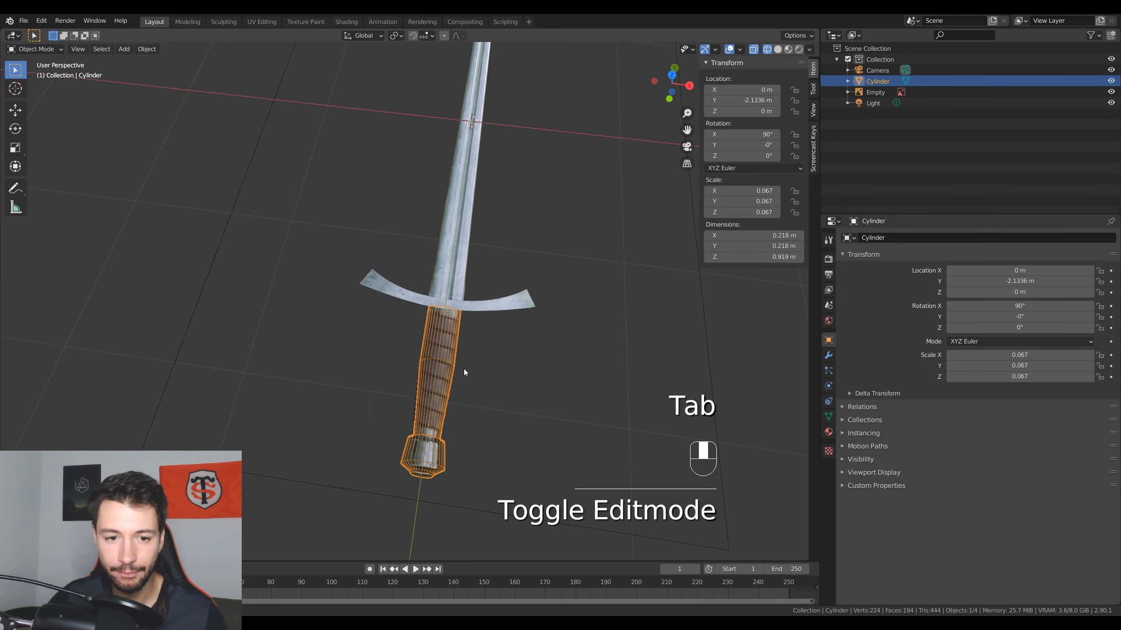
pyautogui.scroll(3, 465, 370)
pyautogui.keyDown('shift'); pyautogui.moveTo(531, 300); pyautogui.dragTo(523, 216, button='middle'); pyautogui.keyUp('shift')
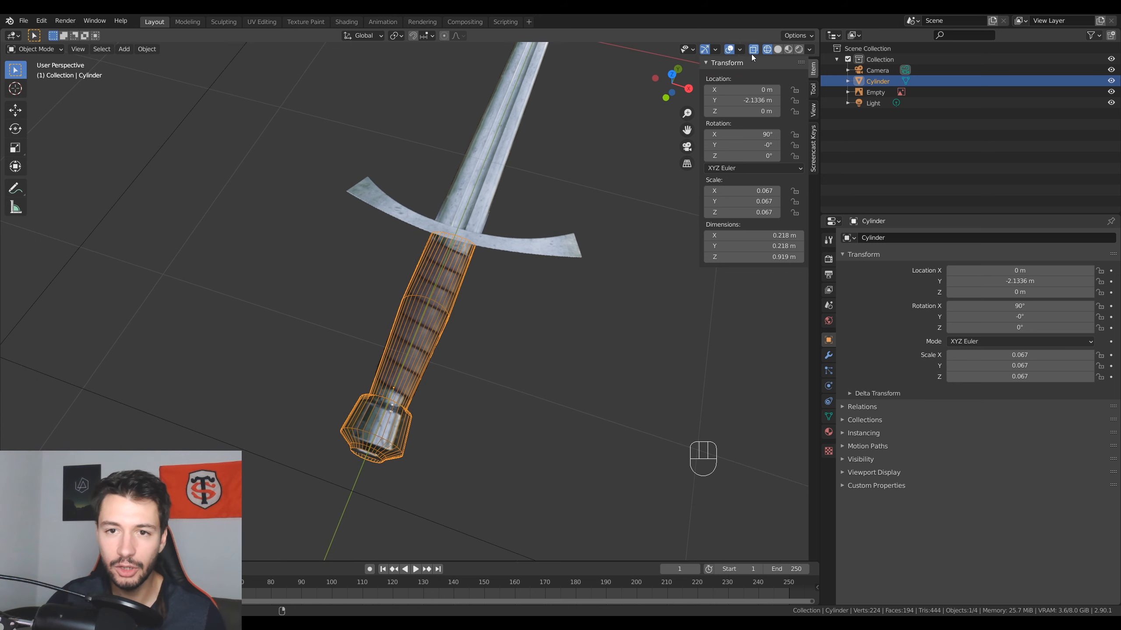
pyautogui.click(779, 50)
pyautogui.moveTo(486, 300); pyautogui.dragTo(508, 339, button='middle')
pyautogui.hotkey('ctrl', 'a')
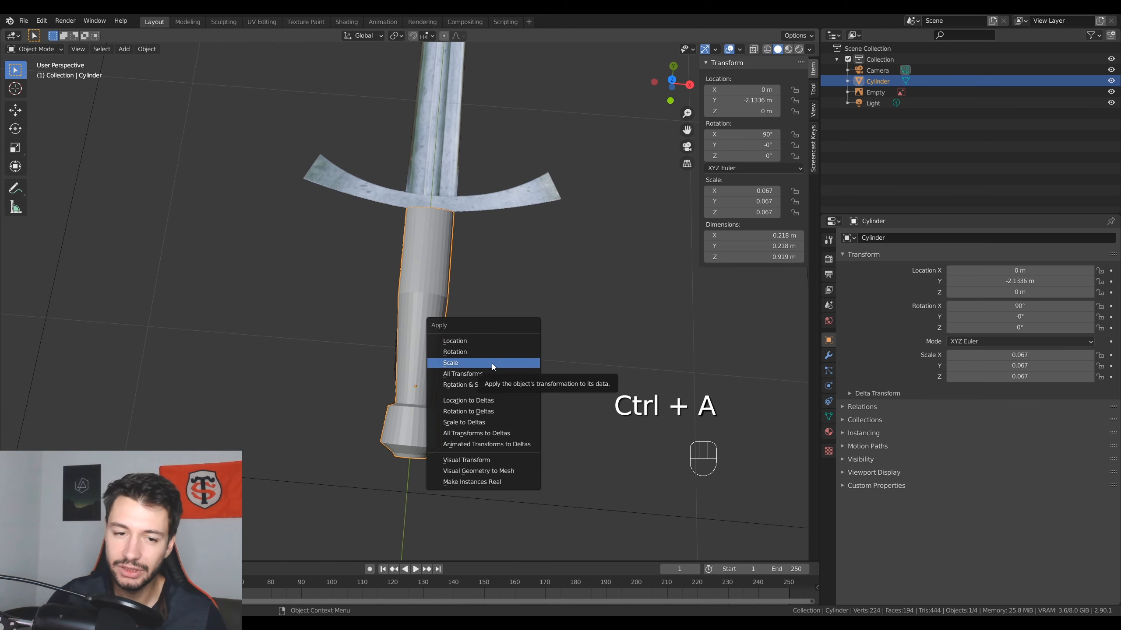
# - Bevel the edge loop around the middle of the grip with 27 segments, spreading it over most of the grip's length
pyautogui.press('Tab')
pyautogui.scroll(3, 430, 283)
pyautogui.click(83, 49)
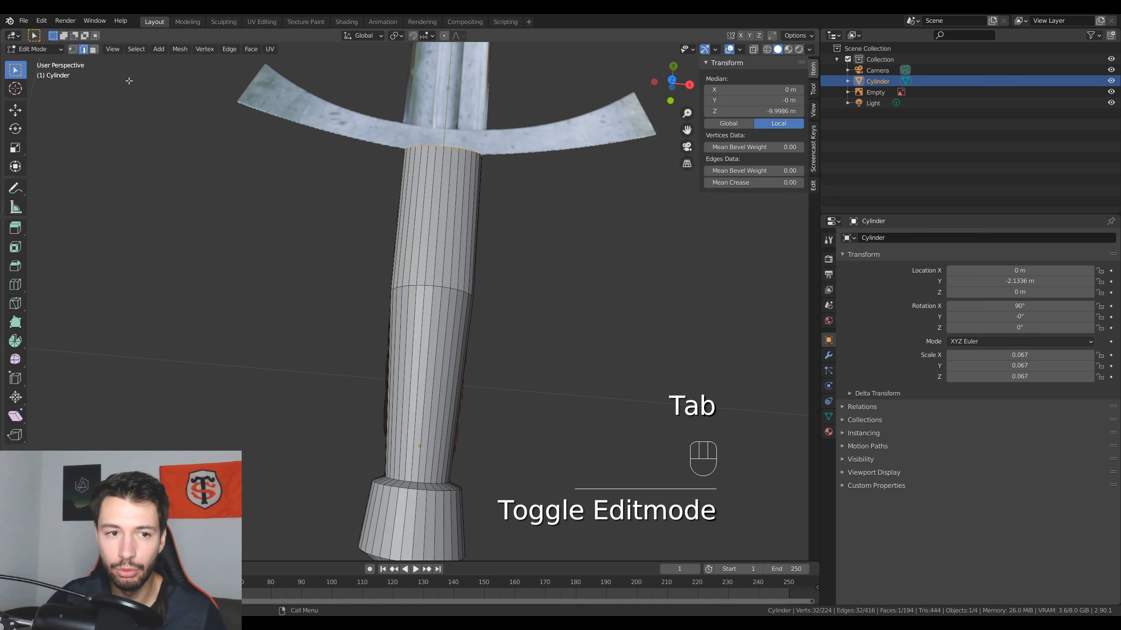
pyautogui.keyDown('alt'); pyautogui.click(391, 289); pyautogui.keyUp('alt')
pyautogui.hotkey('ctrl', 'b')
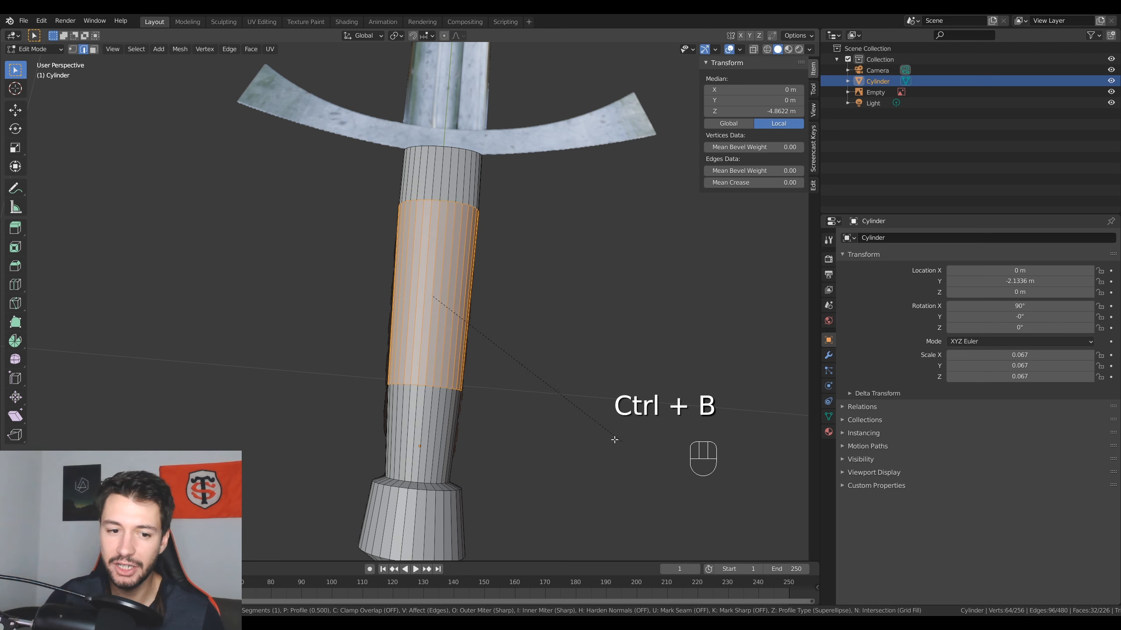
pyautogui.scroll(20, 661, 473)
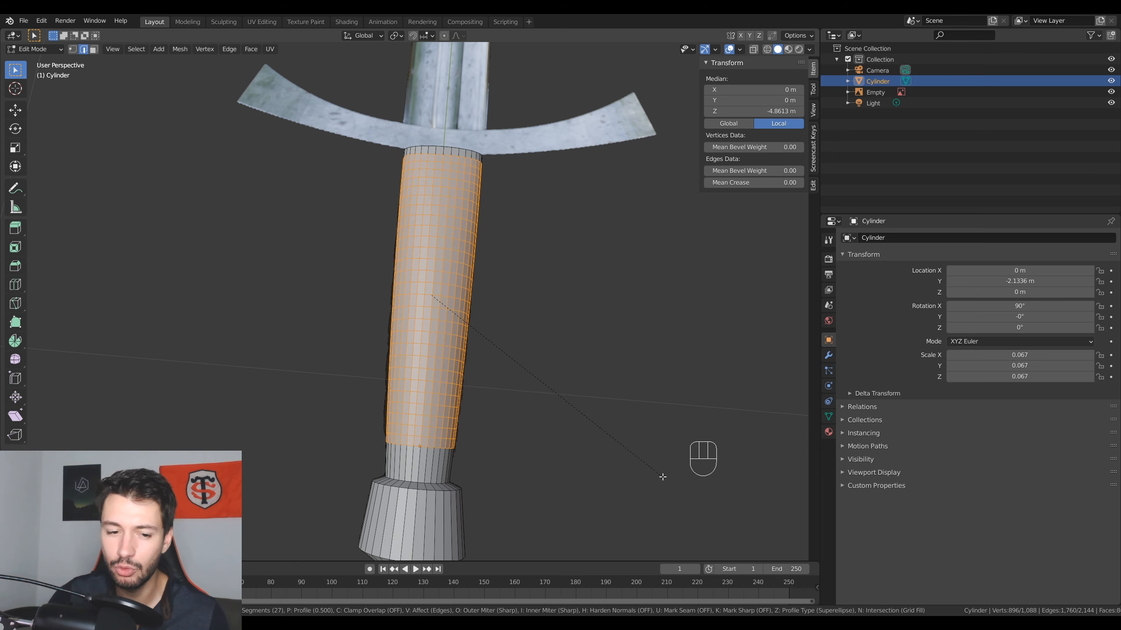
pyautogui.click(662, 476)
# - Compare the rounded grip and the pommel with the reference image in wireframe from the top
pyautogui.moveTo(507, 426); pyautogui.dragTo(448, 410, button='middle')
pyautogui.press('Tab')
pyautogui.press('KP_7')
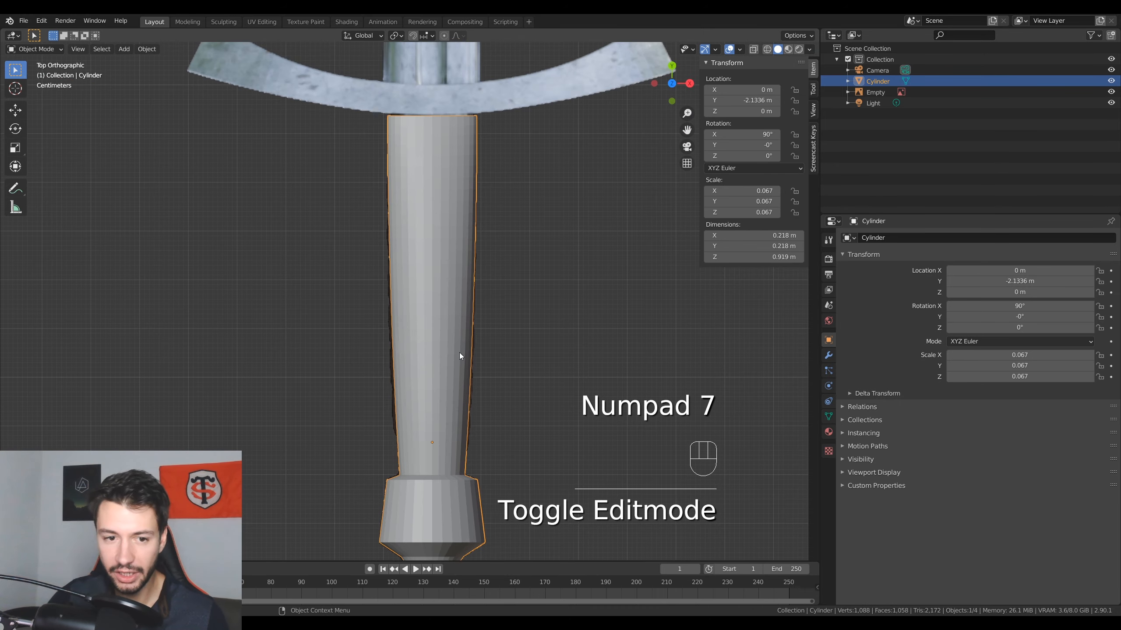
pyautogui.press('z')
pyautogui.click(383, 352)
pyautogui.keyDown('shift'); pyautogui.moveTo(434, 482); pyautogui.dragTo(383, 279, button='middle'); pyautogui.keyUp('shift')
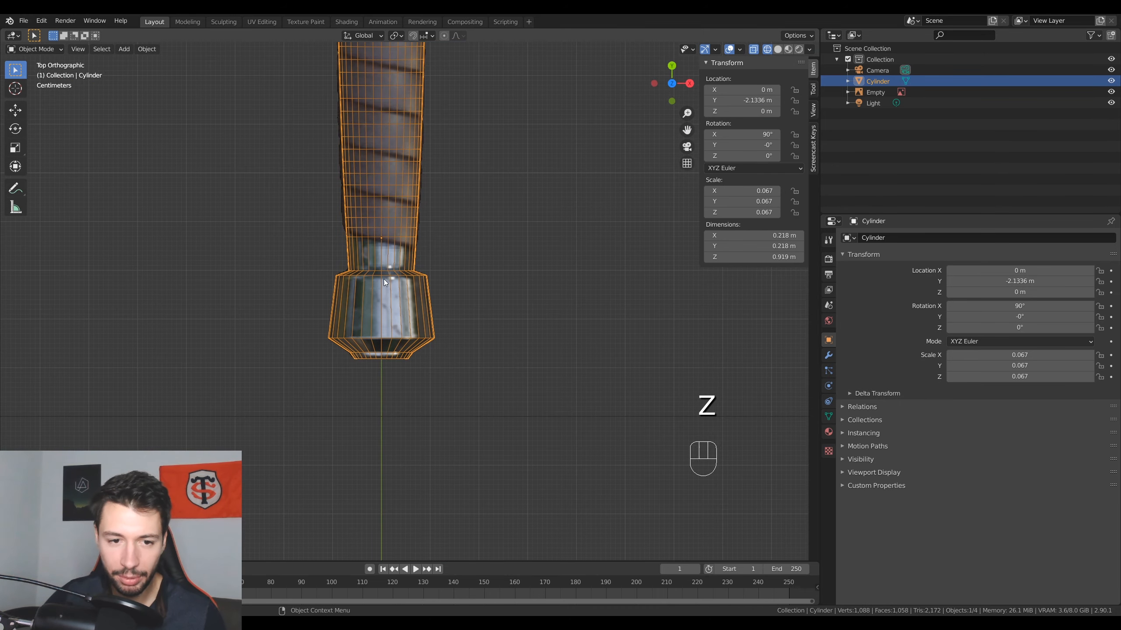
pyautogui.scroll(4, 383, 279)
pyautogui.moveTo(415, 197); pyautogui.dragTo(501, 321, button='middle')
# - Return to Edit Mode in solid shading and inspect the joint between the pommel and the grip
pyautogui.press('Tab')
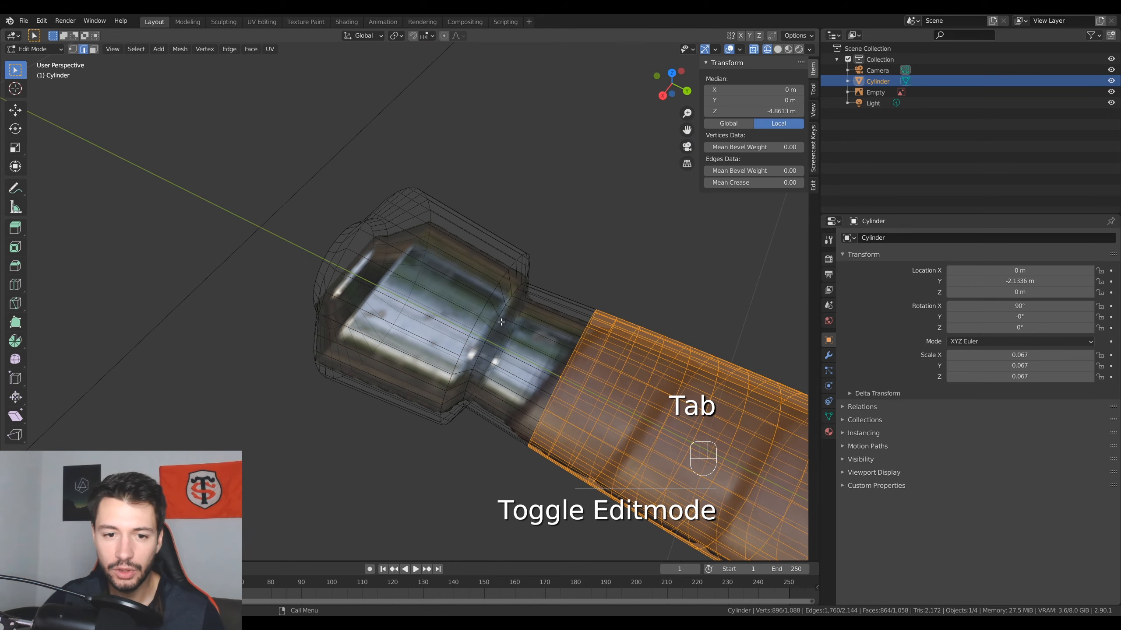
pyautogui.press('z')
pyautogui.click(573, 314)
pyautogui.moveTo(566, 341); pyautogui.dragTo(561, 305, button='middle')
pyautogui.scroll(2, 561, 305)
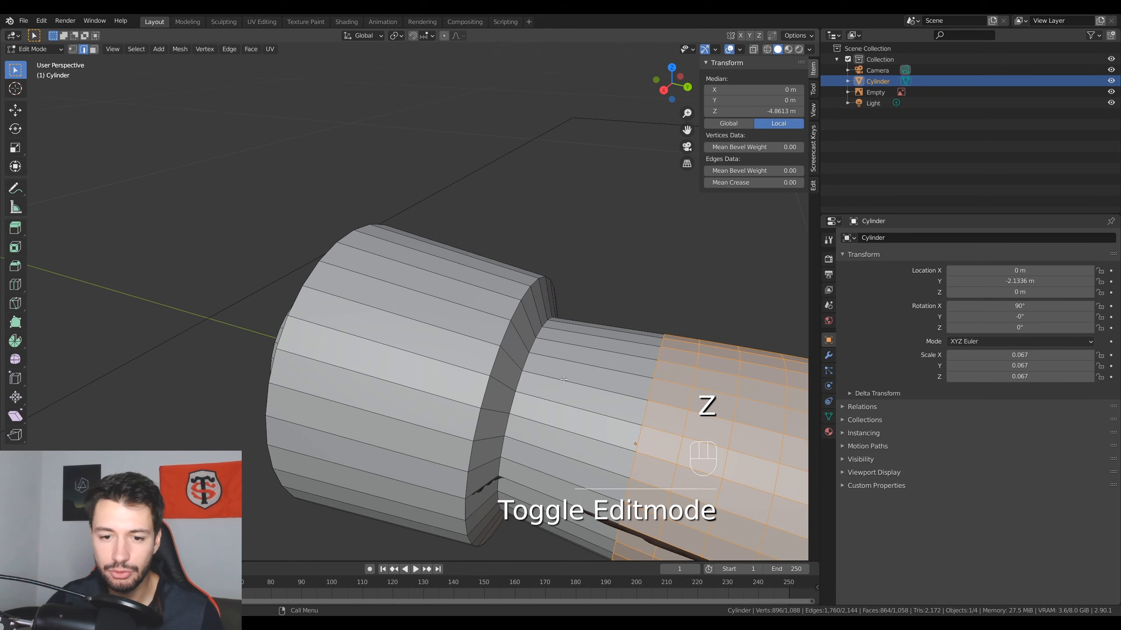
pyautogui.moveTo(564, 379); pyautogui.dragTo(494, 398, button='middle')
pyautogui.moveTo(489, 442); pyautogui.dragTo(441, 399, button='middle')
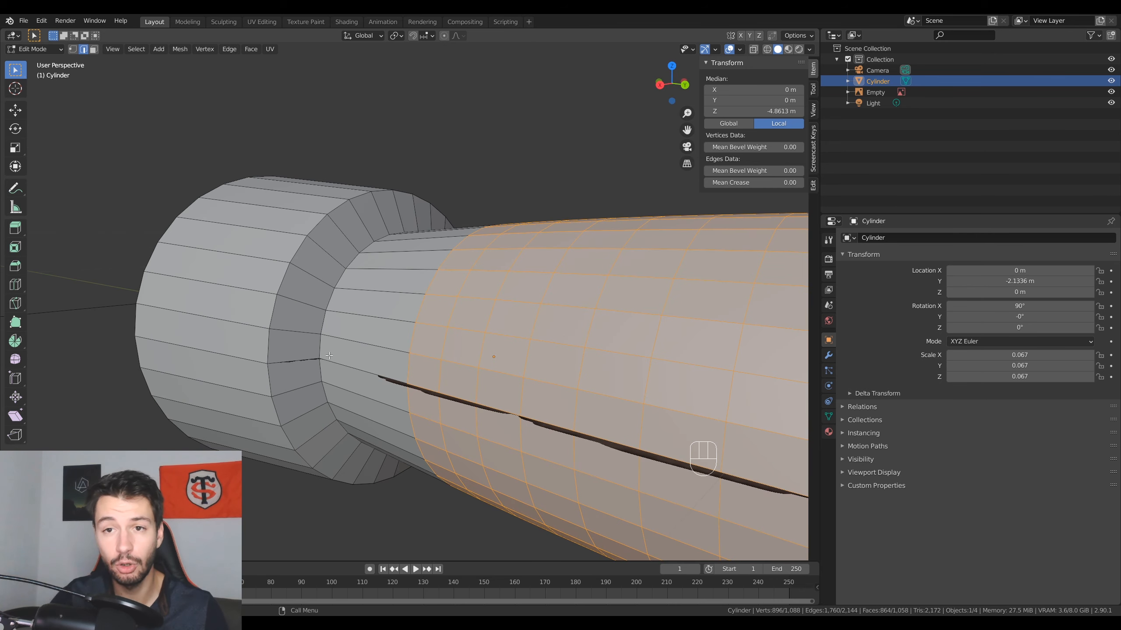
pyautogui.moveTo(276, 273); pyautogui.dragTo(330, 308, button='middle')
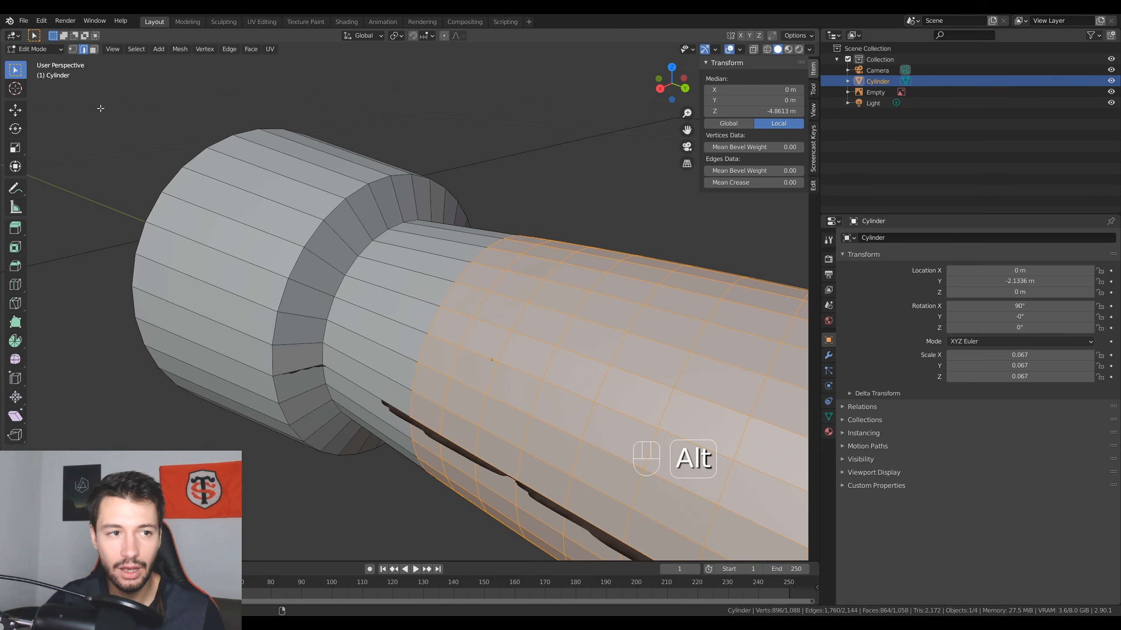
# - Apply the cylinder's scale in Object Mode
pyautogui.press('Tab')
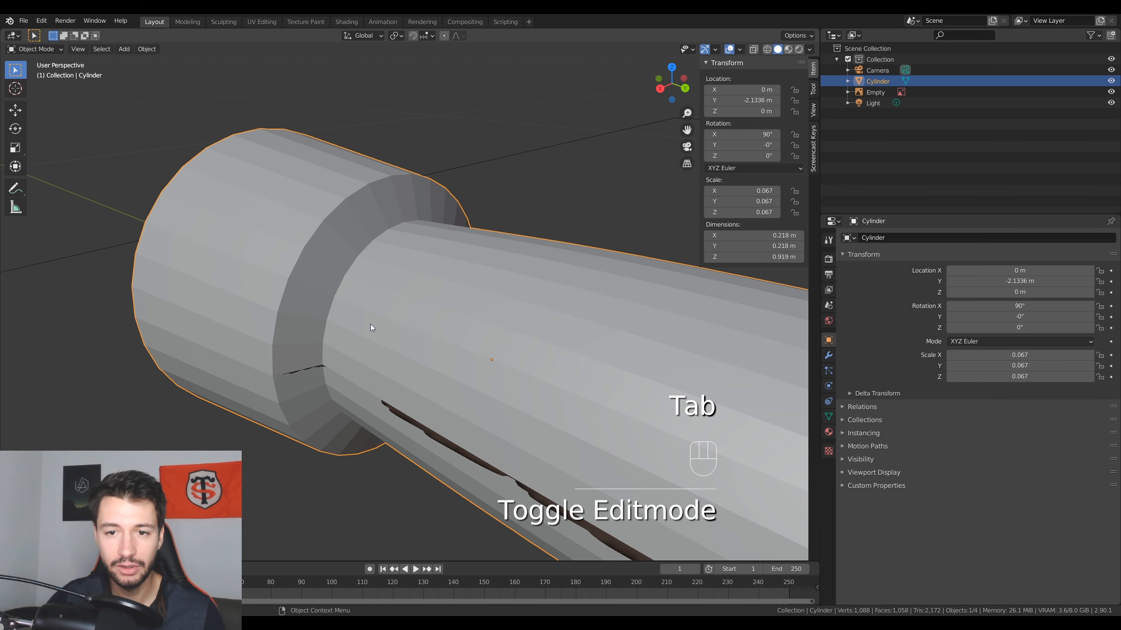
pyautogui.hotkey('ctrl', 'a')
pyautogui.click(319, 345)
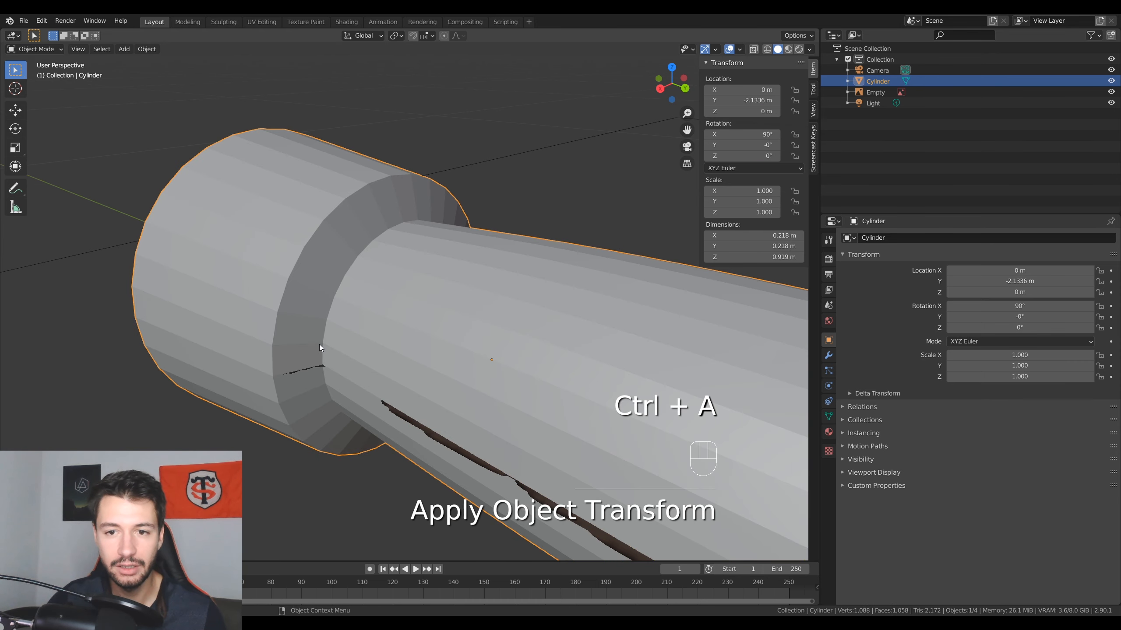
# - Bevel the inner edge loop where the grip meets the pommel into a narrow rounded transition with 13 segments
pyautogui.press('Tab')
pyautogui.keyDown('shift'); pyautogui.moveTo(551, 303); pyautogui.dragTo(398, 322, button='middle'); pyautogui.keyUp('shift')
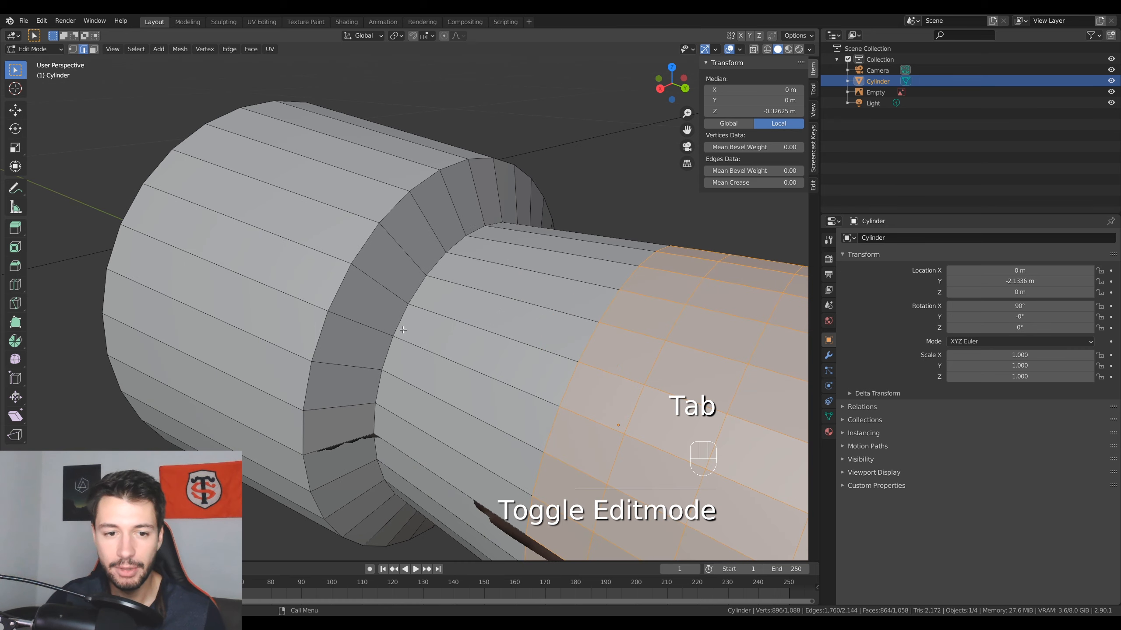
pyautogui.keyDown('alt'); pyautogui.click(378, 440); pyautogui.keyUp('alt')
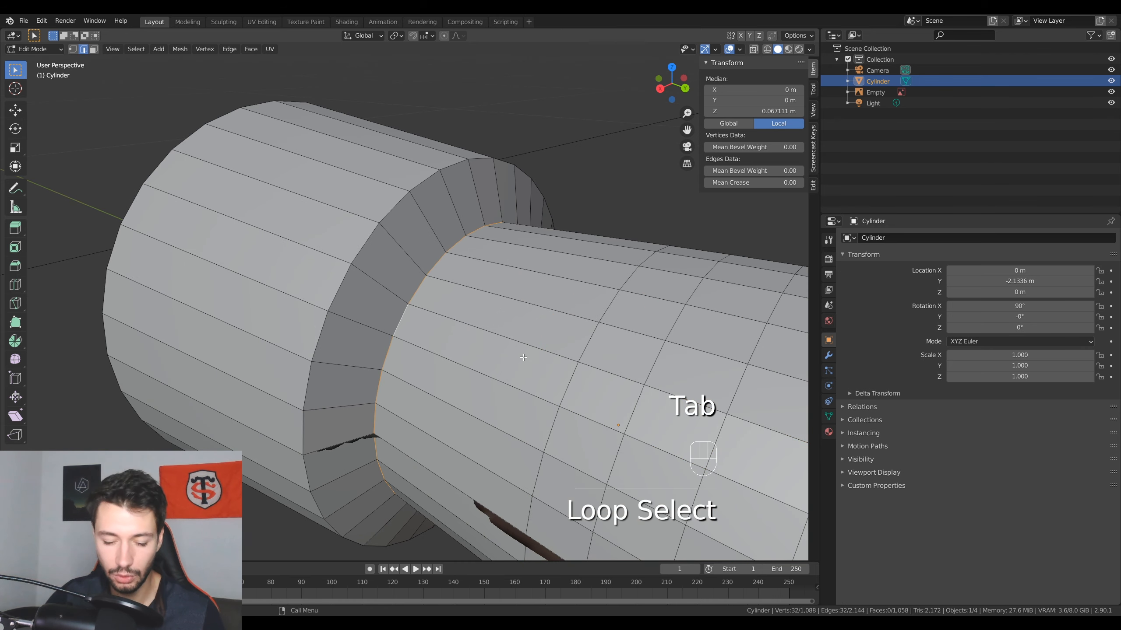
pyautogui.hotkey('ctrl', 'b')
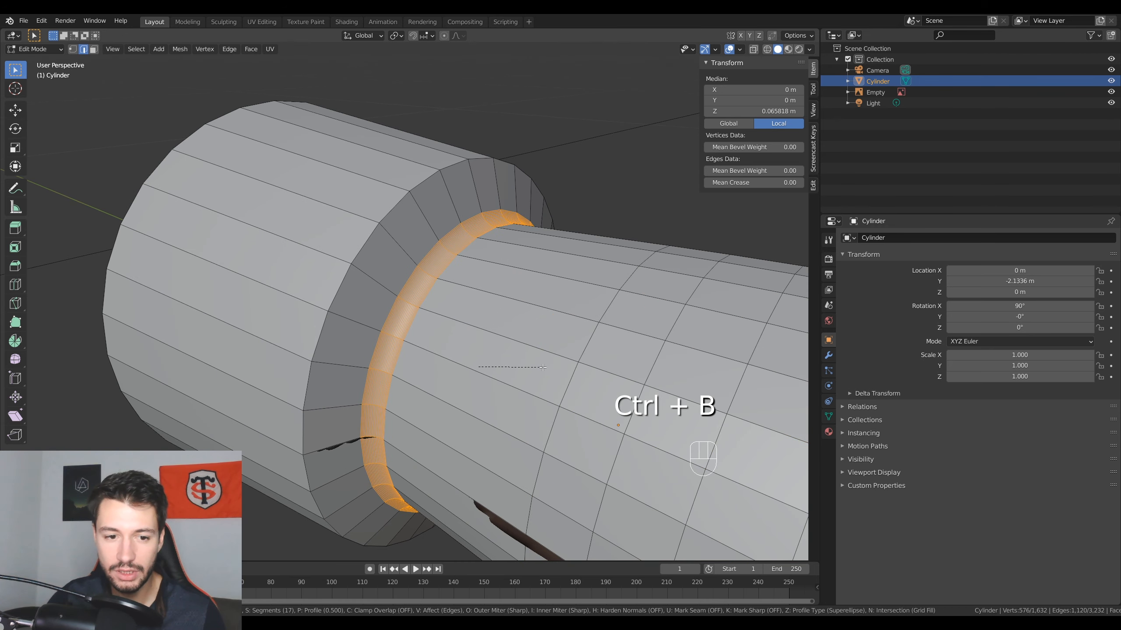
pyautogui.scroll(-12, 543, 367)
pyautogui.click(546, 367)
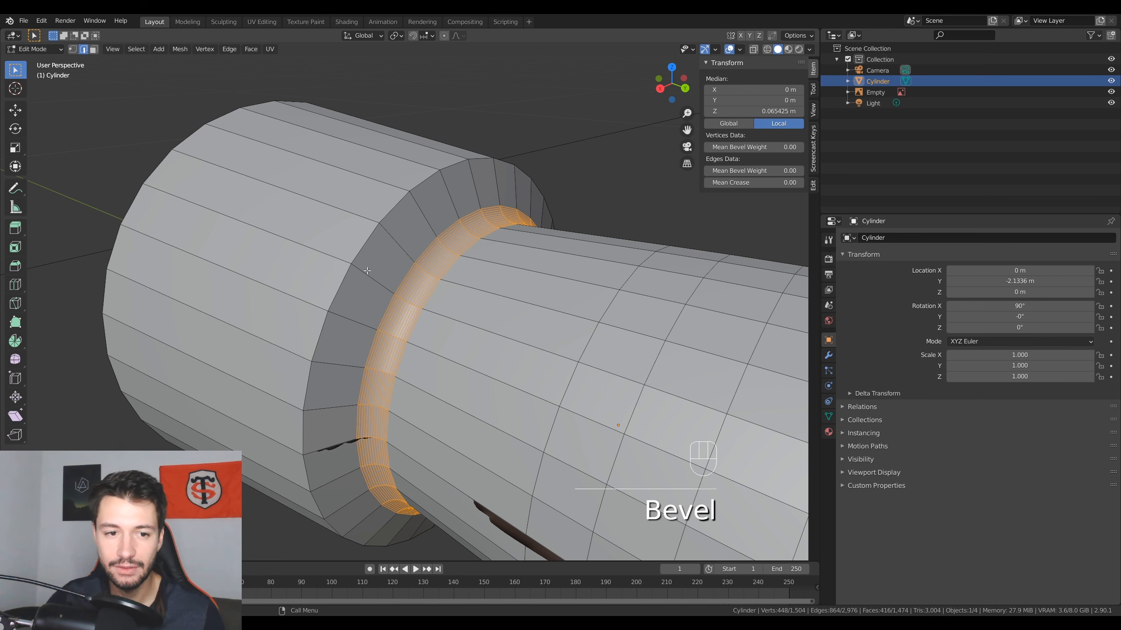
# - Bevel the pommel's outer rim loop on the grip side into a rounded edge with 13 segments
pyautogui.keyDown('alt'); pyautogui.click(365, 249); pyautogui.keyUp('alt')
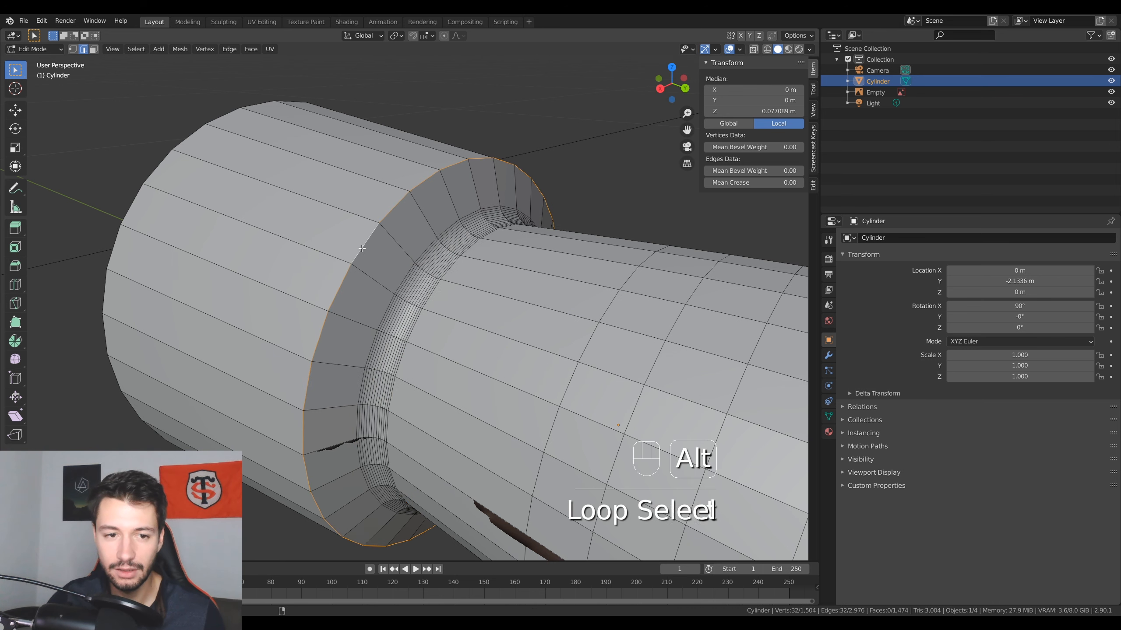
pyautogui.click(442, 278)
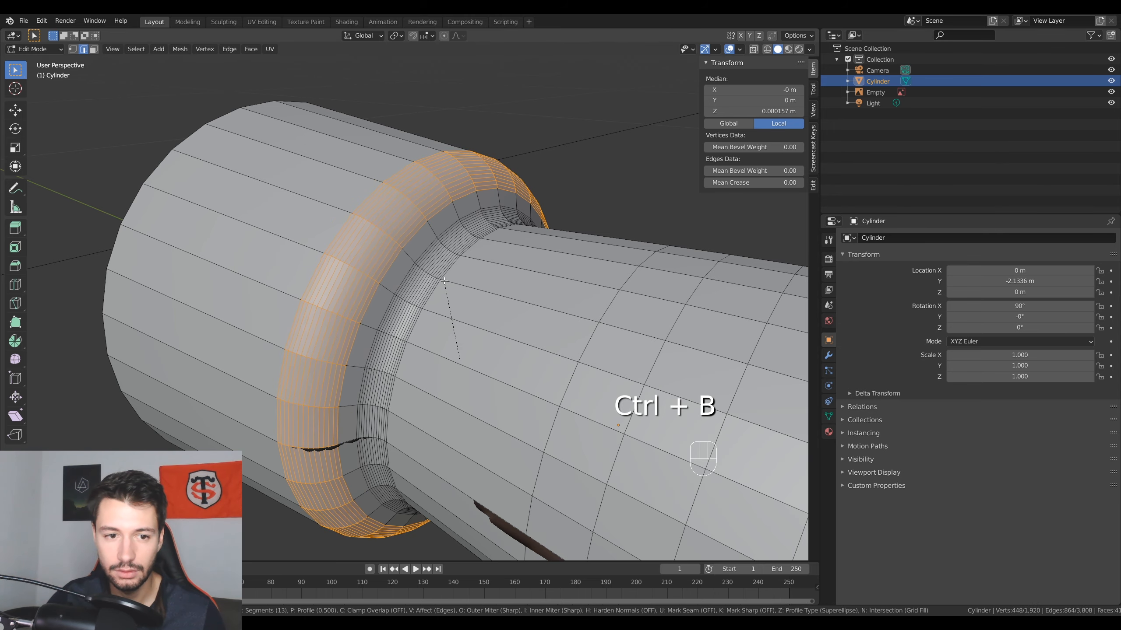
pyautogui.moveTo(443, 282); pyautogui.dragTo(517, 267, button='middle')
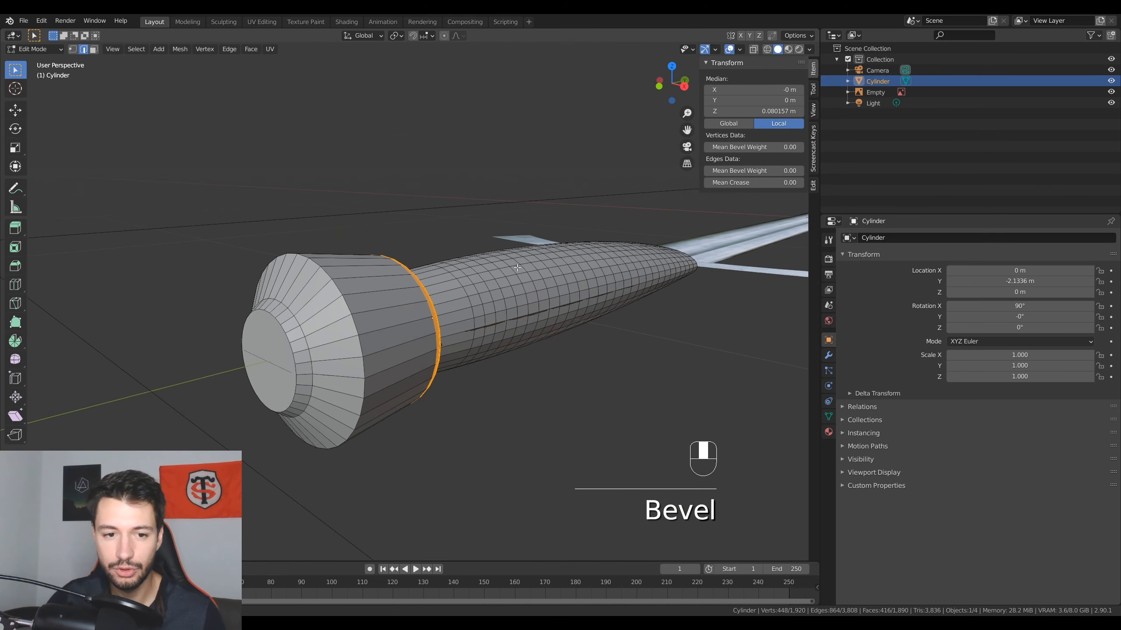
# - In wireframe top view, bevel the edge loop where the pommel's taper meets its small end disc into a multi-segment curve
pyautogui.press('KP_7')
pyautogui.press('z')
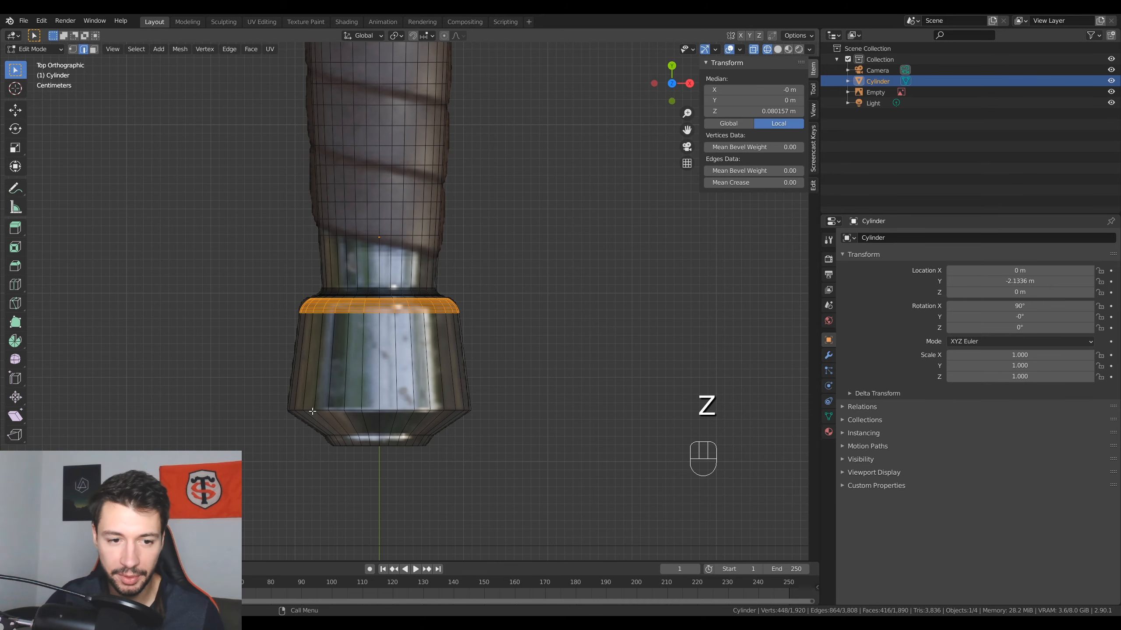
pyautogui.keyDown('alt'); pyautogui.click(349, 429); pyautogui.keyUp('alt')
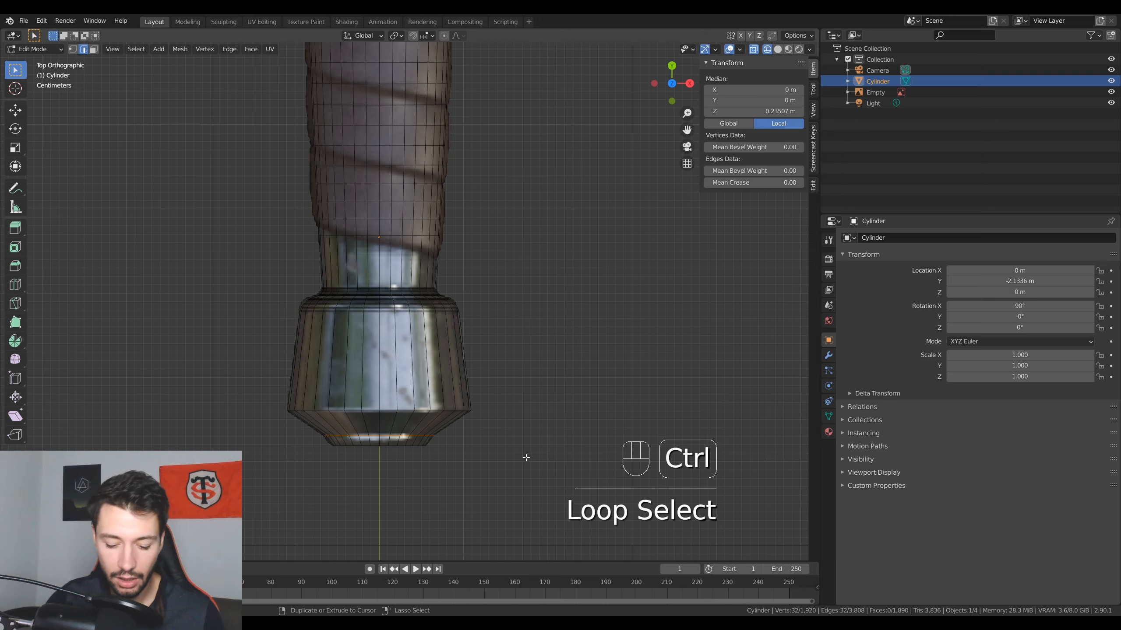
pyautogui.hotkey('ctrl', 'b')
pyautogui.scroll(12, 534, 458)
pyautogui.click(533, 458)
# - Return to solid shading and bevel the rim of the pommel's end disc with 3 segments
pyautogui.moveTo(483, 441)
pyautogui.mouseDown(button='middle')
pyautogui.moveTo(494, 336)
pyautogui.moveTo(555, 334)
pyautogui.mouseUp(button='middle')
pyautogui.press('z')
pyautogui.click(636, 342)
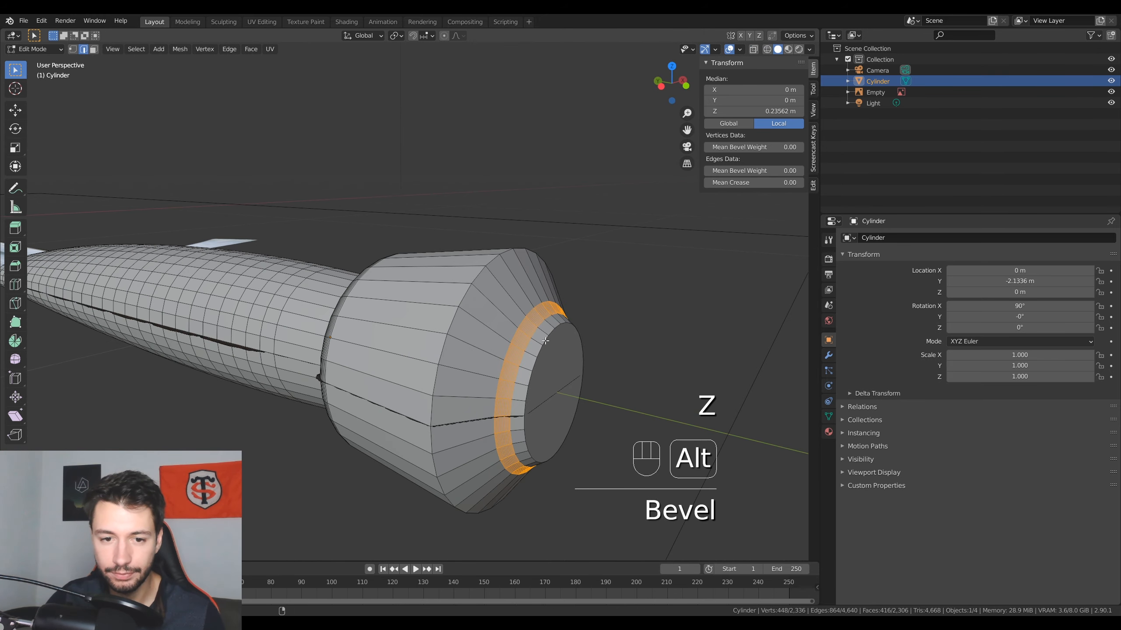
pyautogui.keyDown('alt'); pyautogui.click(545, 341); pyautogui.keyUp('alt')
pyautogui.hotkey('ctrl', 'b')
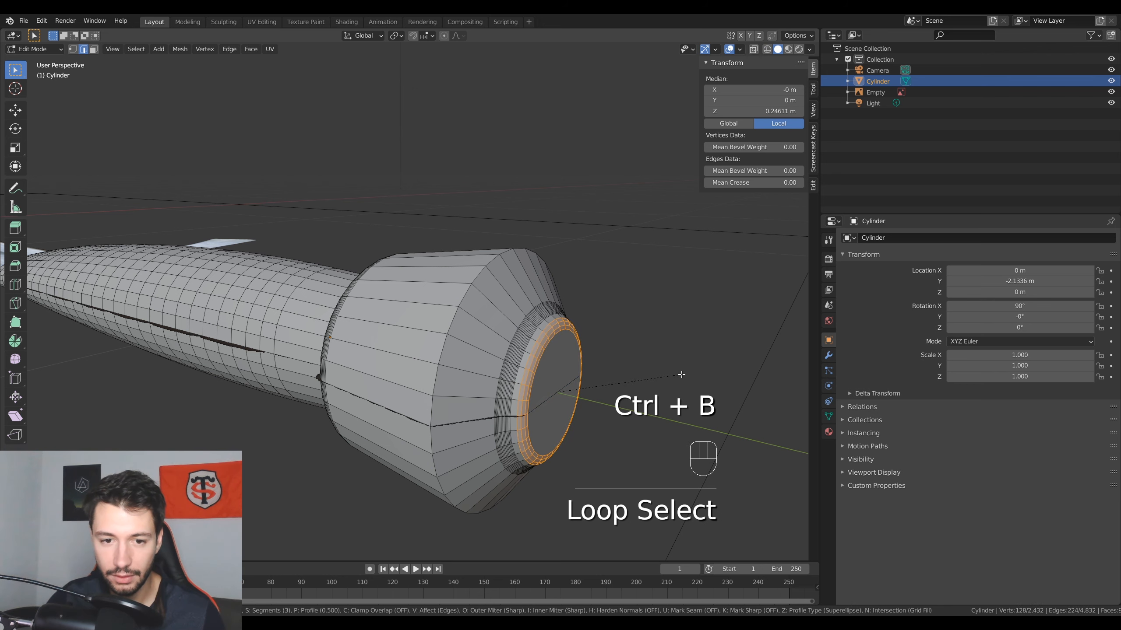
pyautogui.click(677, 373)
# - Select the flat end face of the pommel and inset it to form a smaller inner circle
pyautogui.moveTo(678, 373); pyautogui.dragTo(320, 168, button='middle')
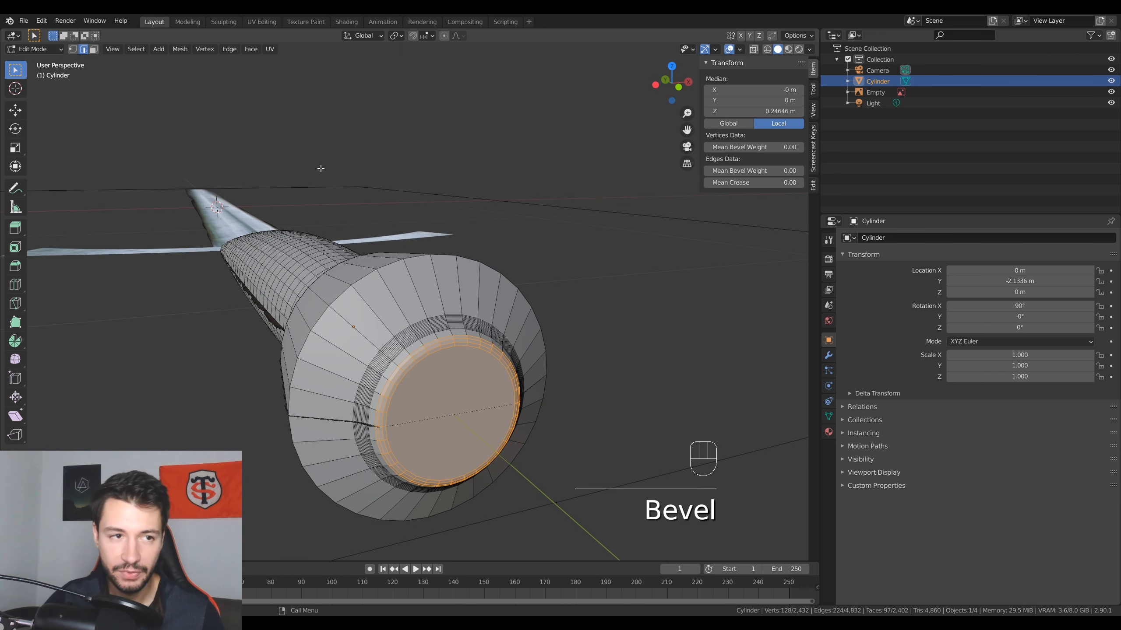
pyautogui.click(94, 50)
pyautogui.click(450, 415)
pyautogui.press('i')
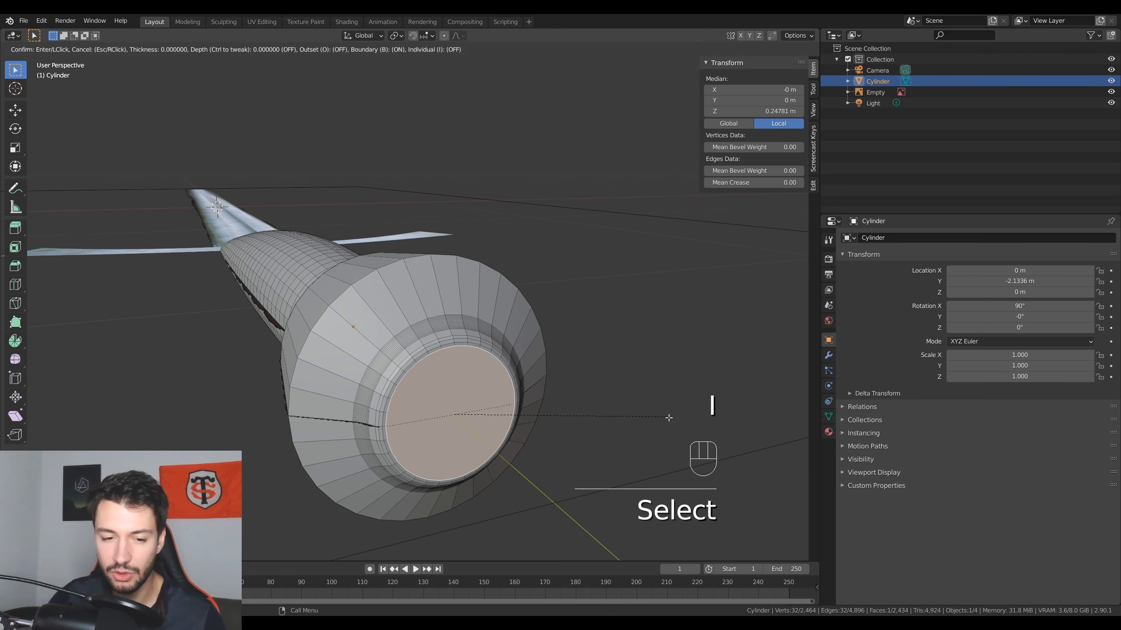
pyautogui.click(646, 426)
# - Extrude the inset face inward into a shallow recess and scale its floor down slightly
pyautogui.moveTo(646, 425); pyautogui.dragTo(542, 398, button='middle')
pyautogui.press('e')
pyautogui.click(663, 411)
pyautogui.press('s')
pyautogui.click(634, 417)
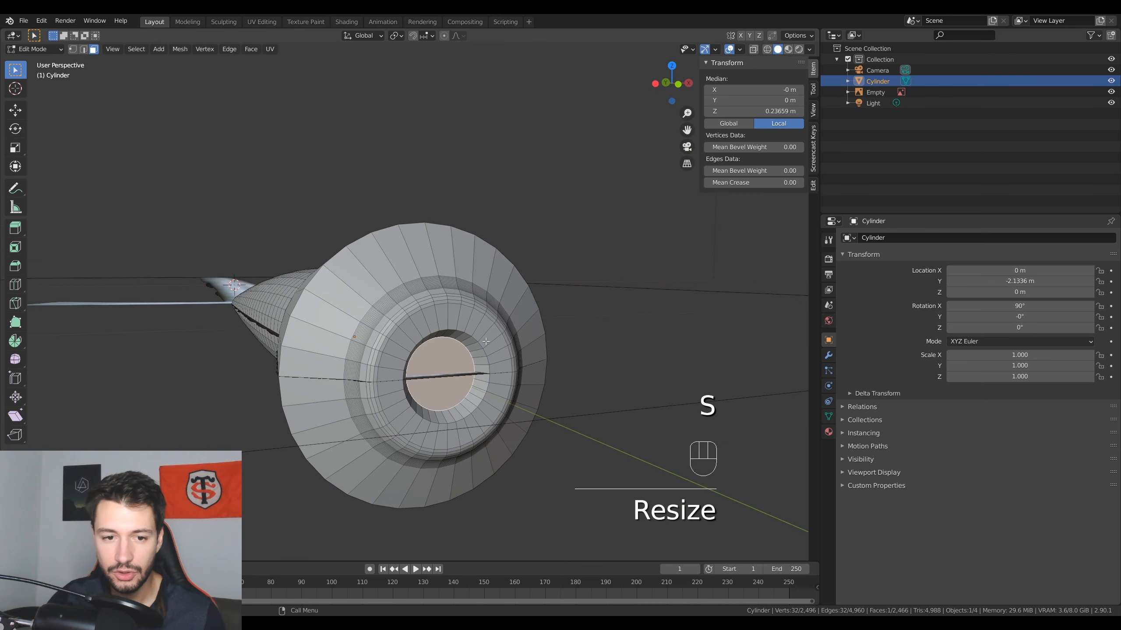
# - Bevel the rim and floor edge loops of the pommel's end recess with 3 segments and return to Object Mode
pyautogui.moveTo(484, 352); pyautogui.dragTo(469, 347, button='middle')
pyautogui.click(83, 49)
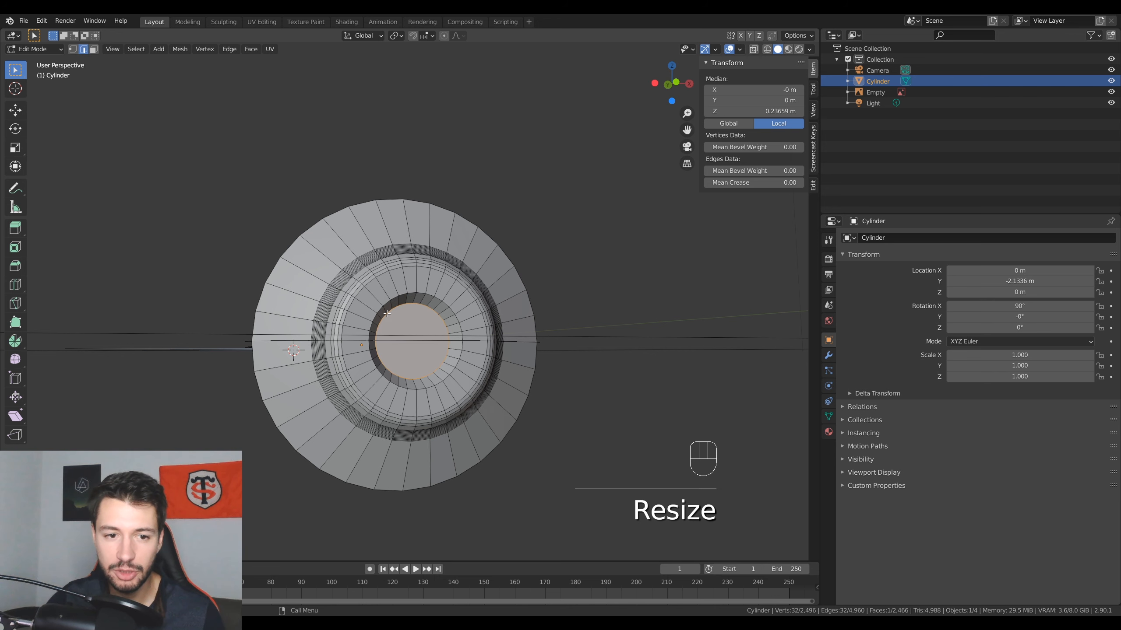
pyautogui.keyDown('alt'); pyautogui.click(424, 365); pyautogui.keyUp('alt')
pyautogui.keyDown('alt'); pyautogui.keyDown('shift'); pyautogui.click(425, 366); pyautogui.keyUp('shift'); pyautogui.keyUp('alt')
pyautogui.scroll(1, 425, 365)
pyautogui.hotkey('ctrl', 'b')
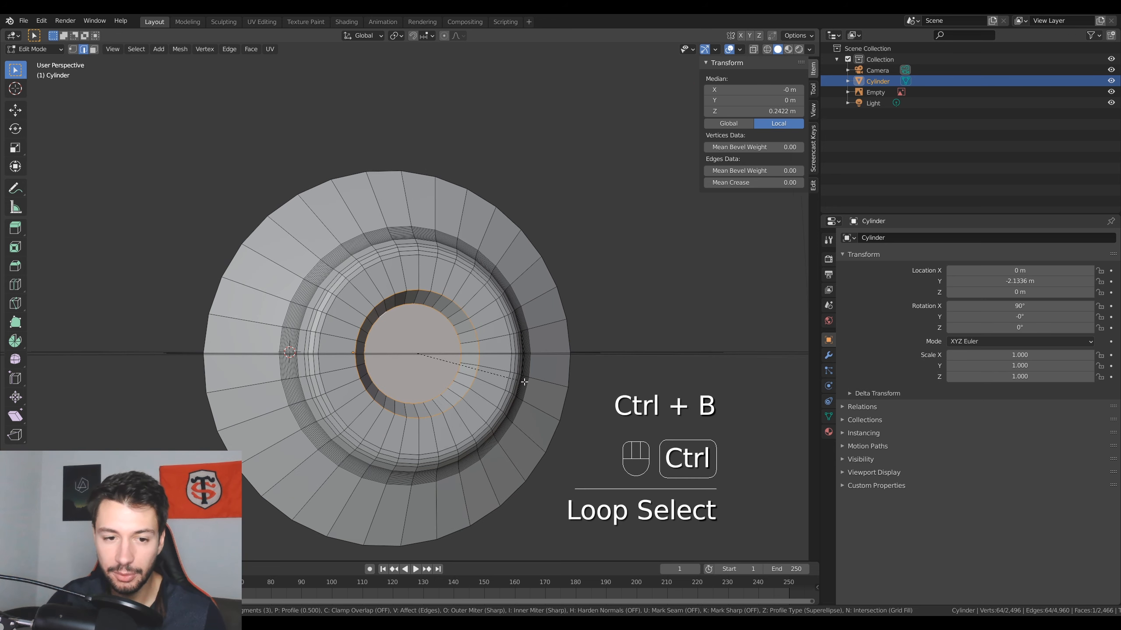
pyautogui.click(530, 380)
pyautogui.press('Tab')
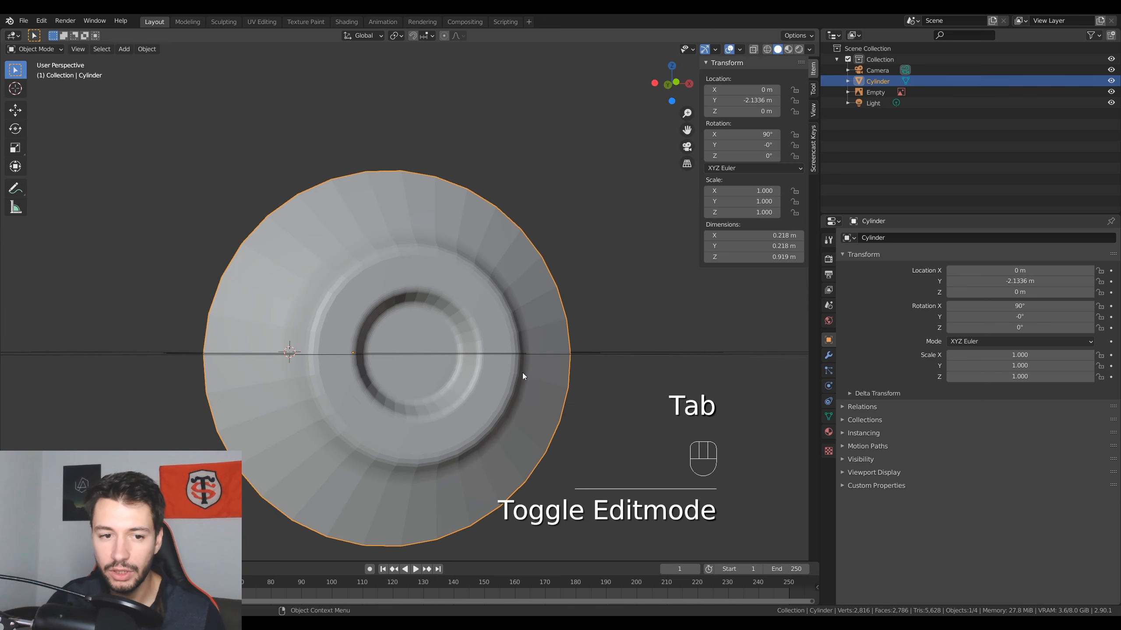
# - Bevel the widest edge loop of the pommel, where the body meets the end taper, narrowly with 4 segments
pyautogui.scroll(-3, 522, 373)
pyautogui.moveTo(462, 362); pyautogui.dragTo(500, 391, button='middle')
pyautogui.moveTo(406, 372); pyautogui.dragTo(425, 362, button='middle')
pyautogui.scroll(2, 539, 375)
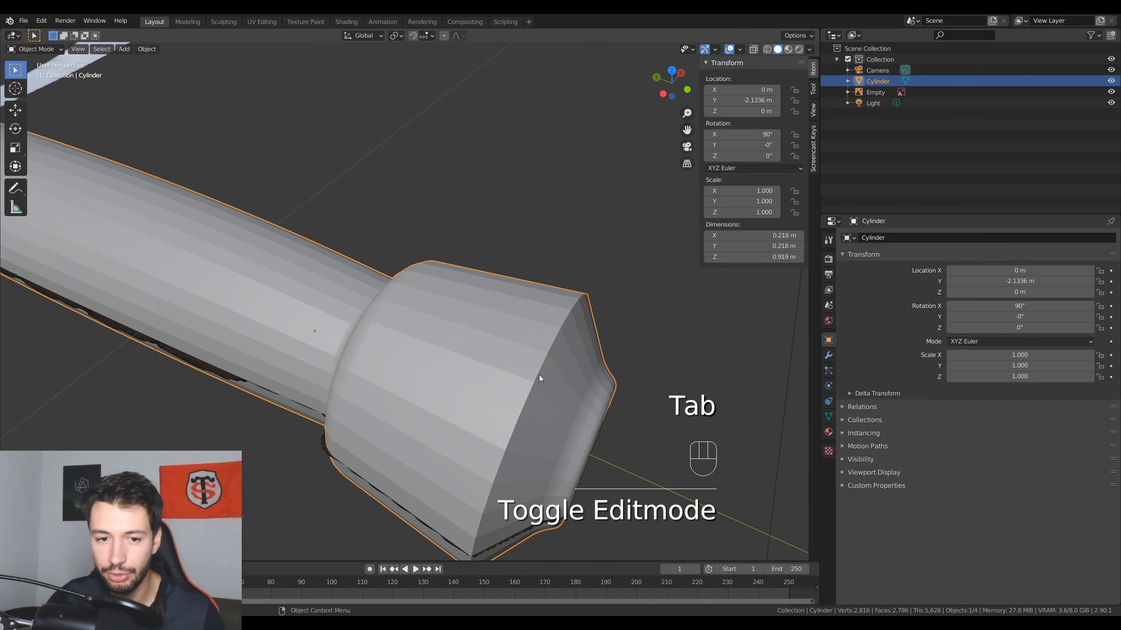
pyautogui.press('Tab')
pyautogui.keyDown('alt'); pyautogui.click(539, 375); pyautogui.keyUp('alt')
pyautogui.hotkey('ctrl', 'b')
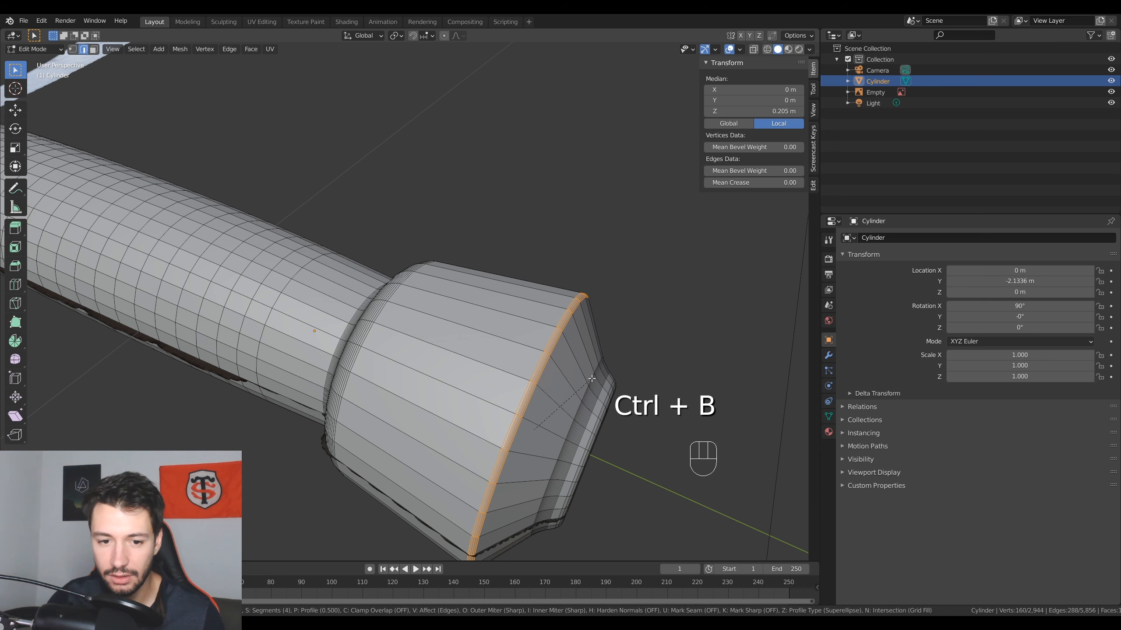
pyautogui.click(592, 379)
# - Apply smooth shading to the pommel and grip object in Object Mode
pyautogui.press('Tab')
pyautogui.moveTo(591, 378); pyautogui.dragTo(368, 354, button='middle')
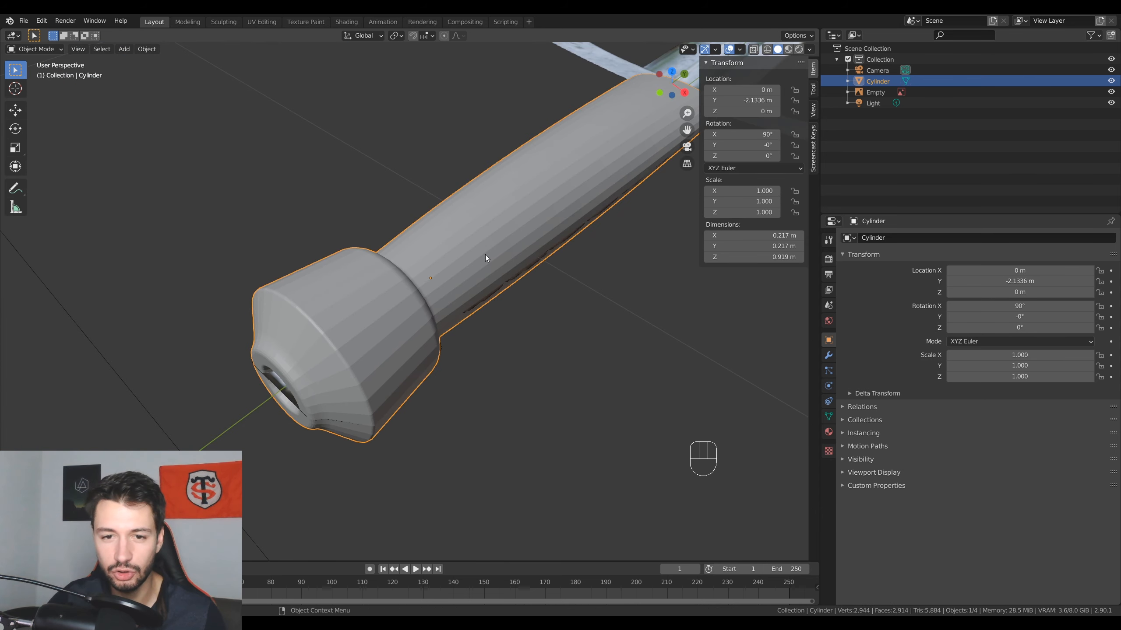
pyautogui.moveTo(485, 253); pyautogui.dragTo(408, 333, button='middle')
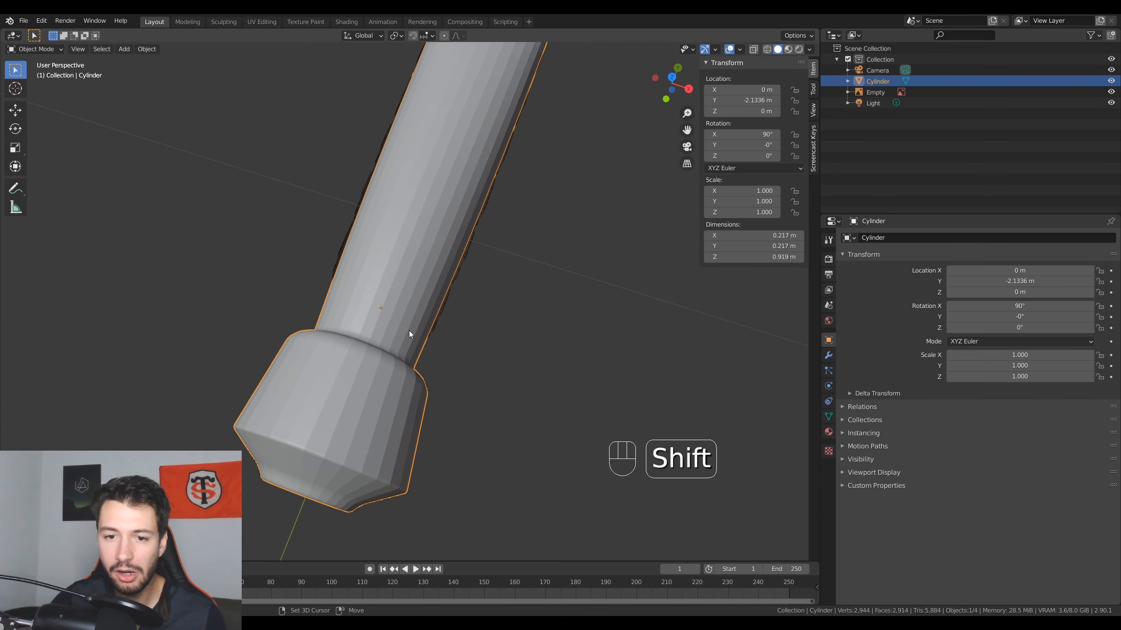
pyautogui.rightClick(430, 204)
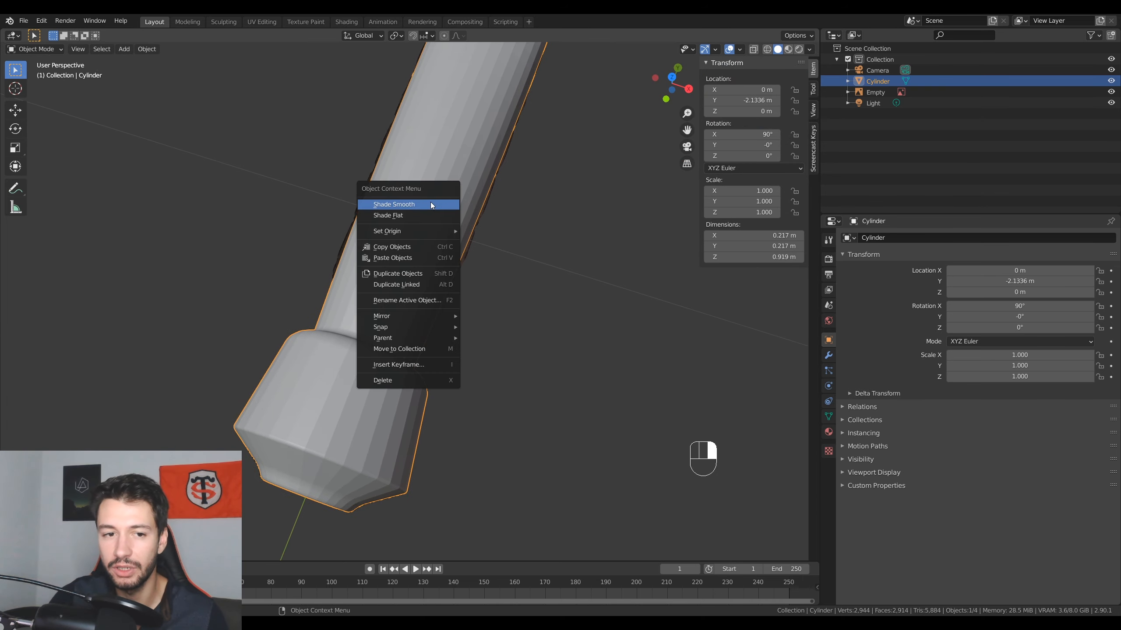
pyautogui.click(431, 202)
pyautogui.moveTo(431, 201); pyautogui.dragTo(517, 318, button='middle')
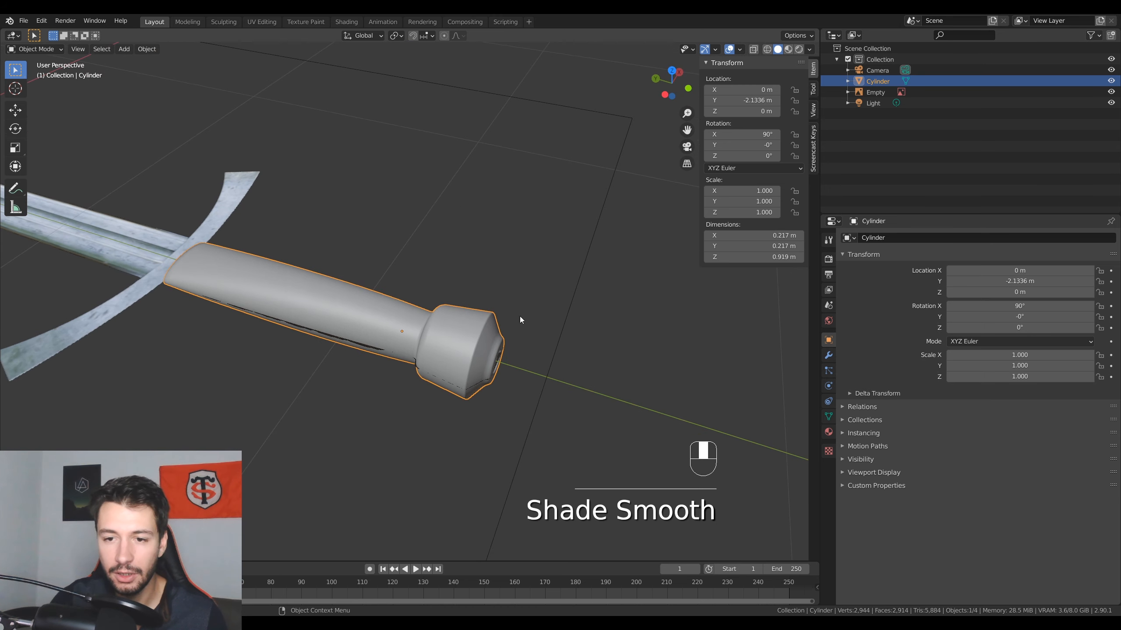
# - Add an Edge Split modifier to the handle, check the shading on the pommel's end, and remove the modifier
pyautogui.click(829, 354)
pyautogui.click(885, 238)
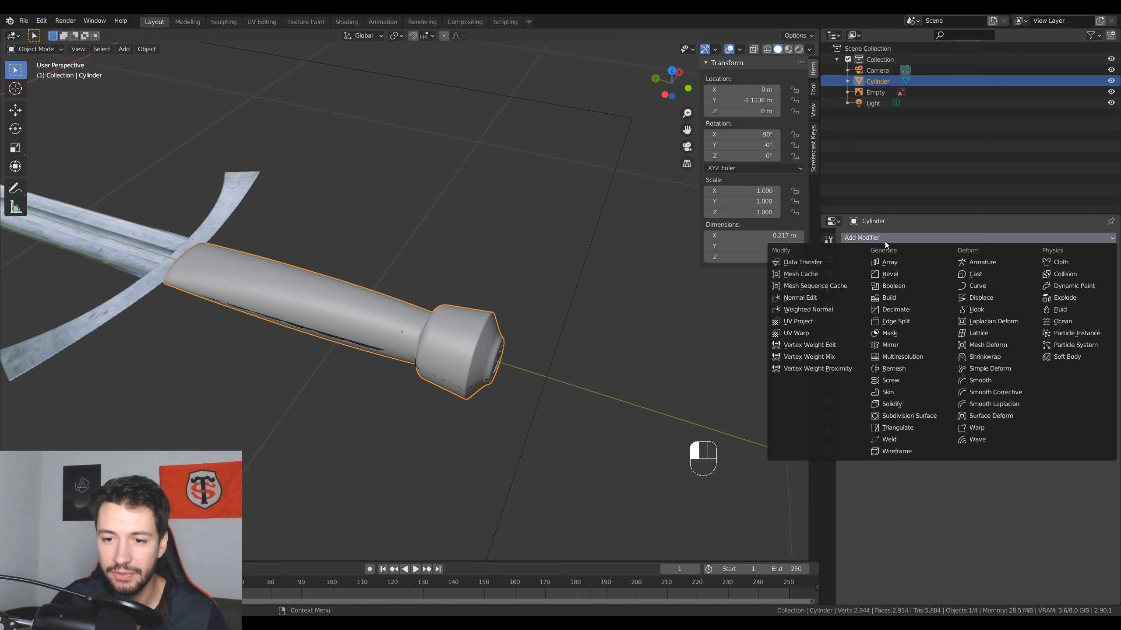
pyautogui.click(896, 321)
pyautogui.moveTo(486, 336); pyautogui.dragTo(451, 375, button='middle')
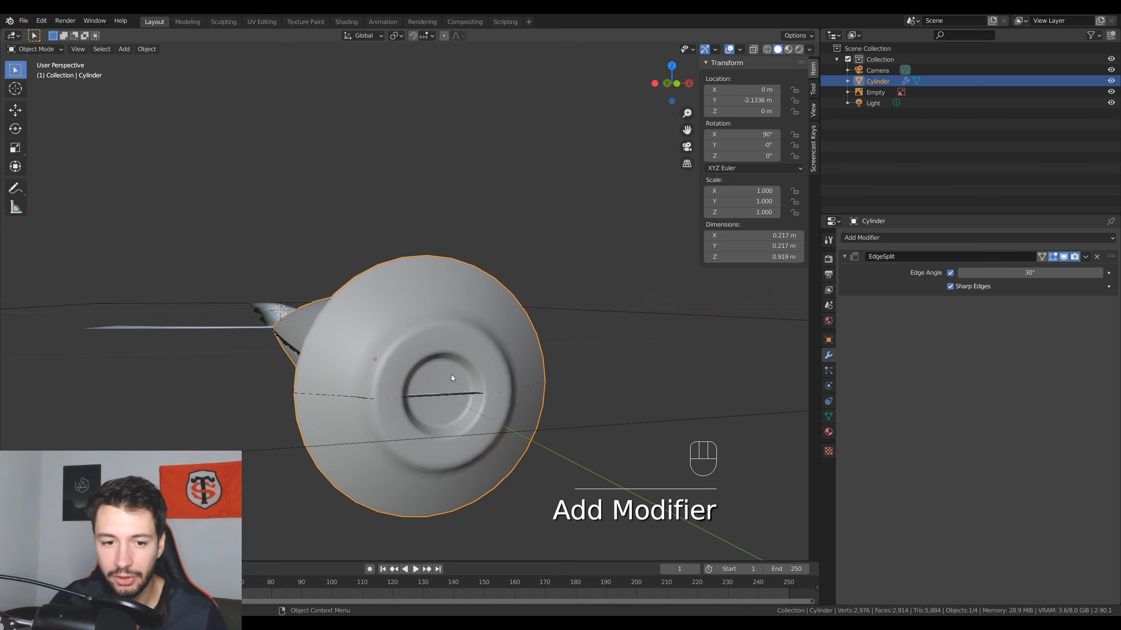
pyautogui.click(1097, 257)
# - Inspect the guard end of the grip and add an Edge Split modifier to the handle
pyautogui.moveTo(403, 348); pyautogui.dragTo(532, 373, button='middle')
pyautogui.click(878, 239)
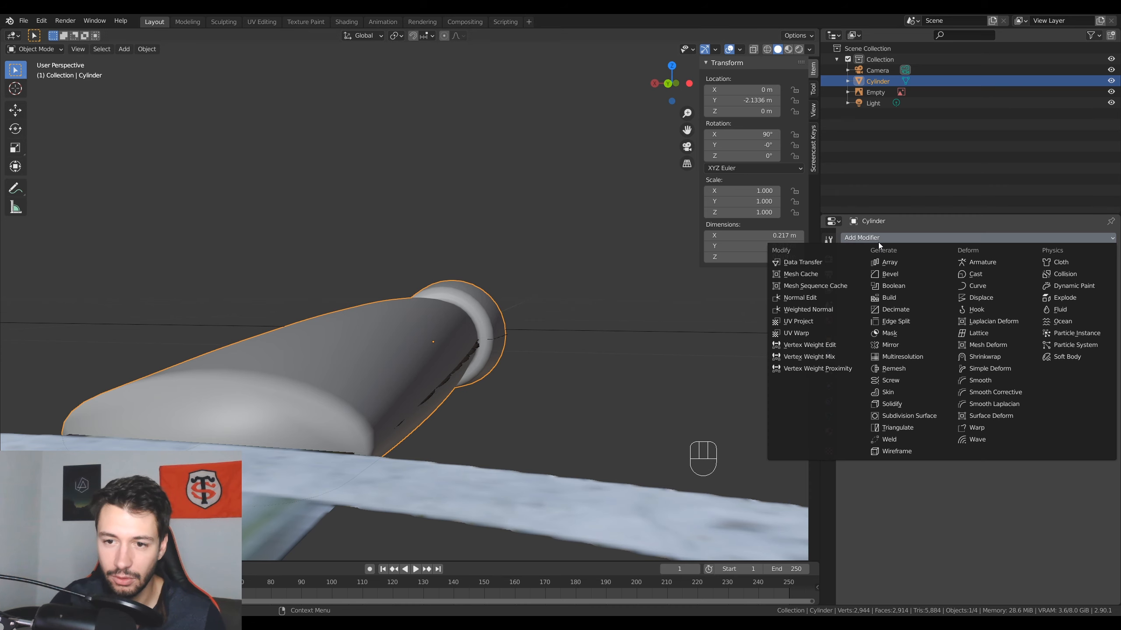
pyautogui.click(902, 323)
pyautogui.moveTo(327, 416); pyautogui.dragTo(455, 333, button='middle')
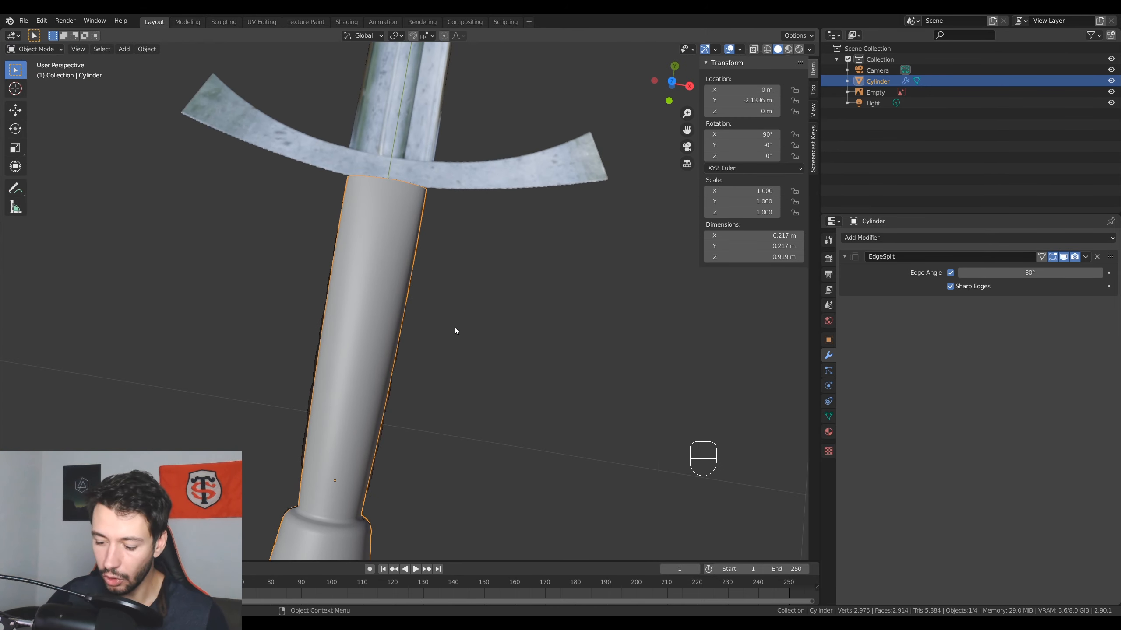
# - Return to the top view and save the file
pyautogui.press('KP_7')
pyautogui.scroll(-5, 448, 315)
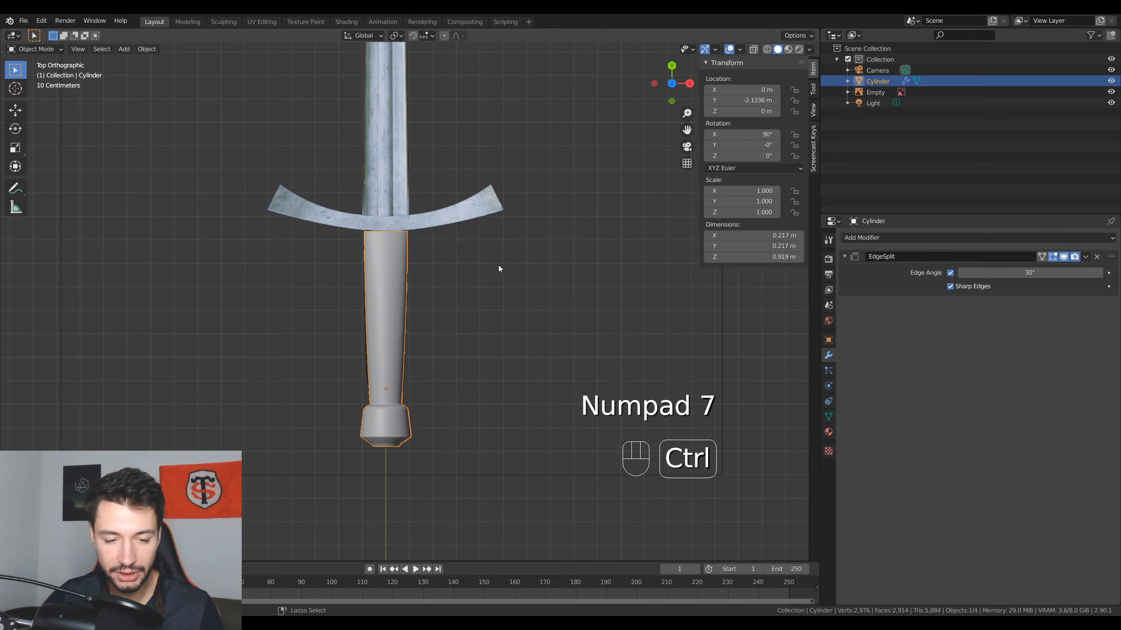
pyautogui.hotkey('ctrl', 's')
pyautogui.scroll(-5, 469, 304)
pyautogui.scroll(5, 470, 301)
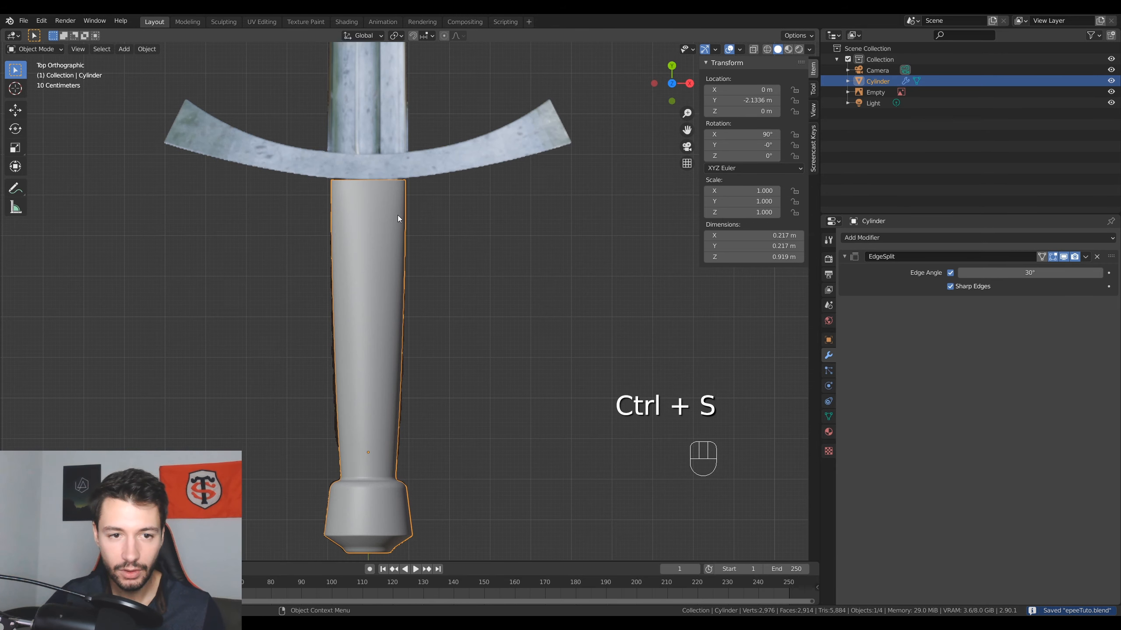
# - Mark the middle of the guard with a small annotation cross and undo the strokes
pyautogui.keyDown('shift'); pyautogui.moveTo(398, 215); pyautogui.dragTo(441, 436, button='middle'); pyautogui.keyUp('shift')
pyautogui.scroll(-1, 443, 443)
pyautogui.scroll(3, 446, 445)
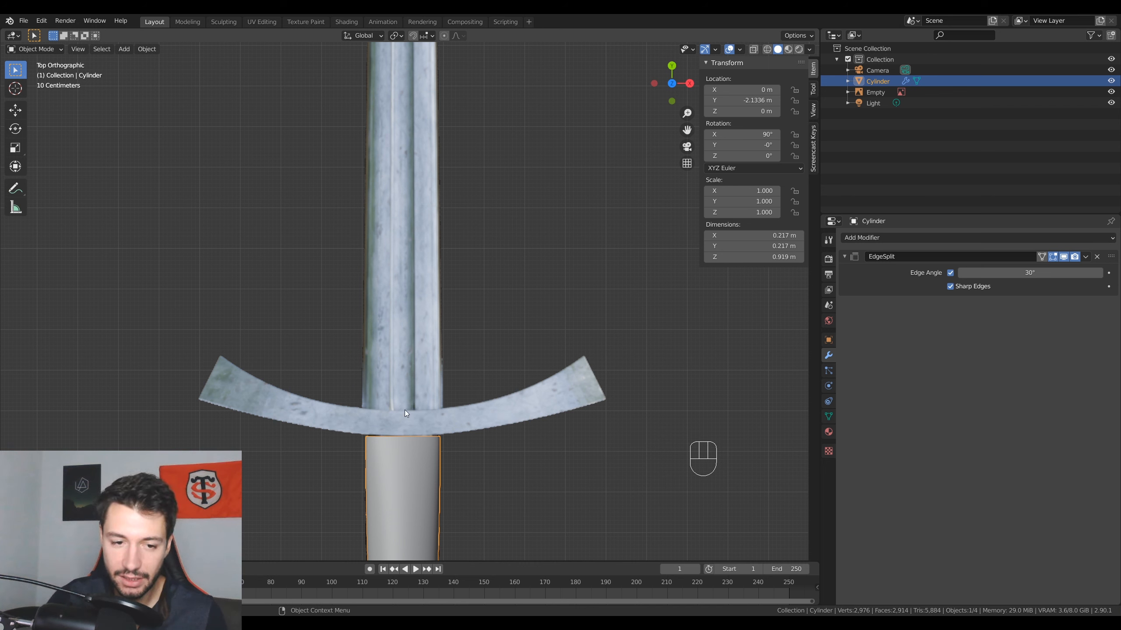
pyautogui.moveTo(406, 409)
pyautogui.mouseDown()
pyautogui.moveTo(407, 440)
pyautogui.moveTo(424, 419)
pyautogui.mouseUp()
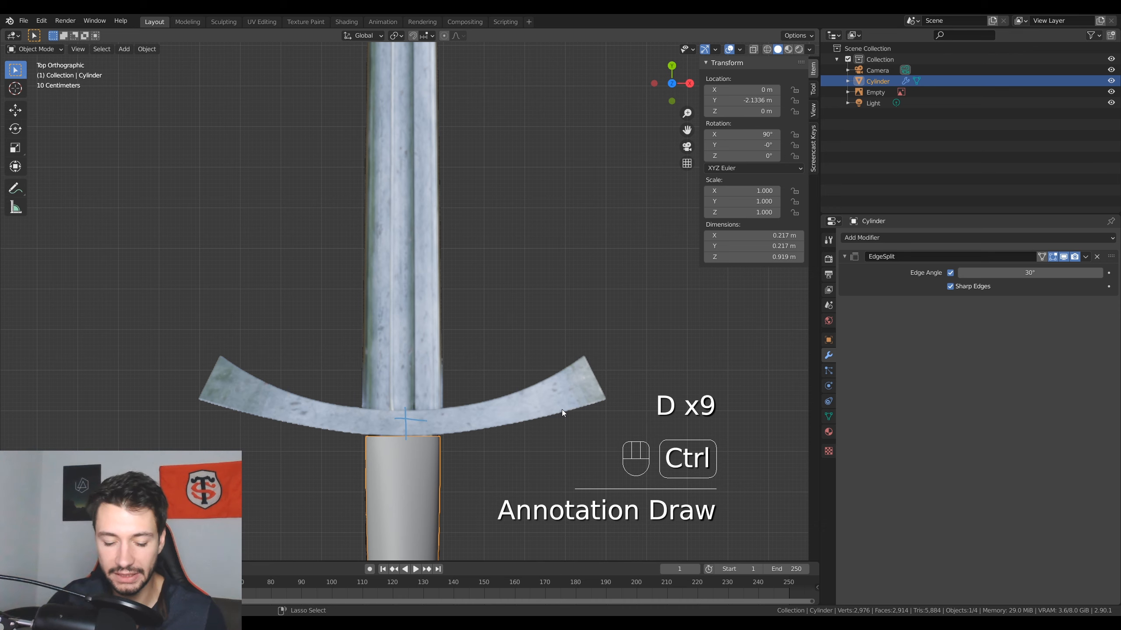
pyautogui.hotkey('ctrl', 'z')
pyautogui.hotkey('ctrl', 'z')
pyautogui.hotkey('ctrl', 'z')
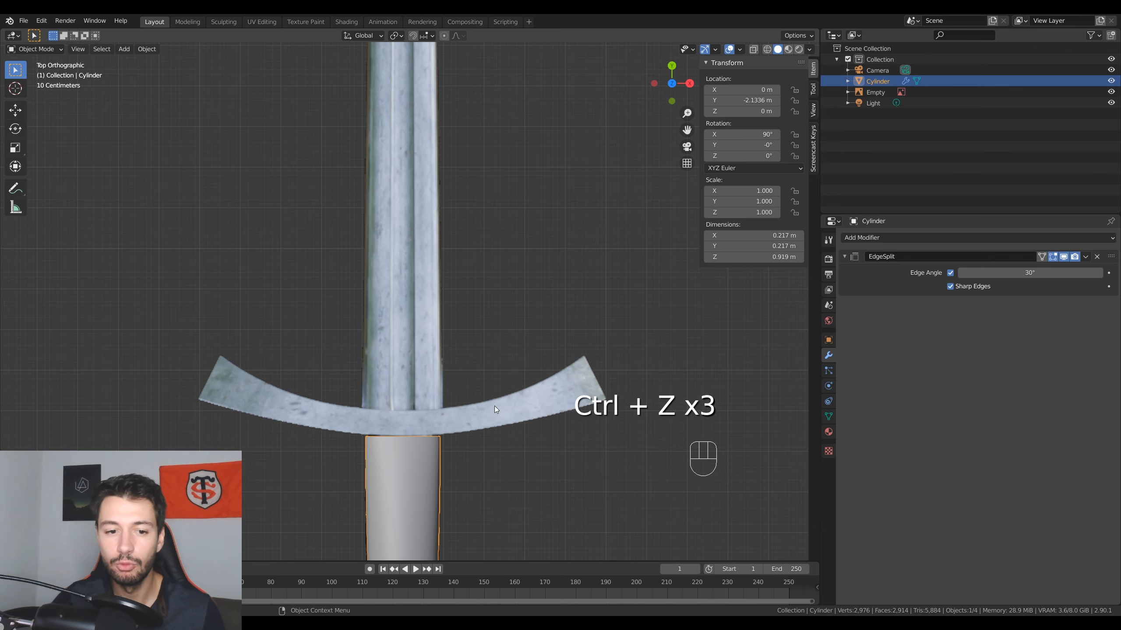
# - Add a Plain Axes empty and move it along Y to the middle of the guard, at about -1.44 m
pyautogui.scroll(-3, 486, 398)
pyautogui.keyDown('shift'); pyautogui.moveTo(465, 368); pyautogui.dragTo(533, 353, button='middle'); pyautogui.keyUp('shift')
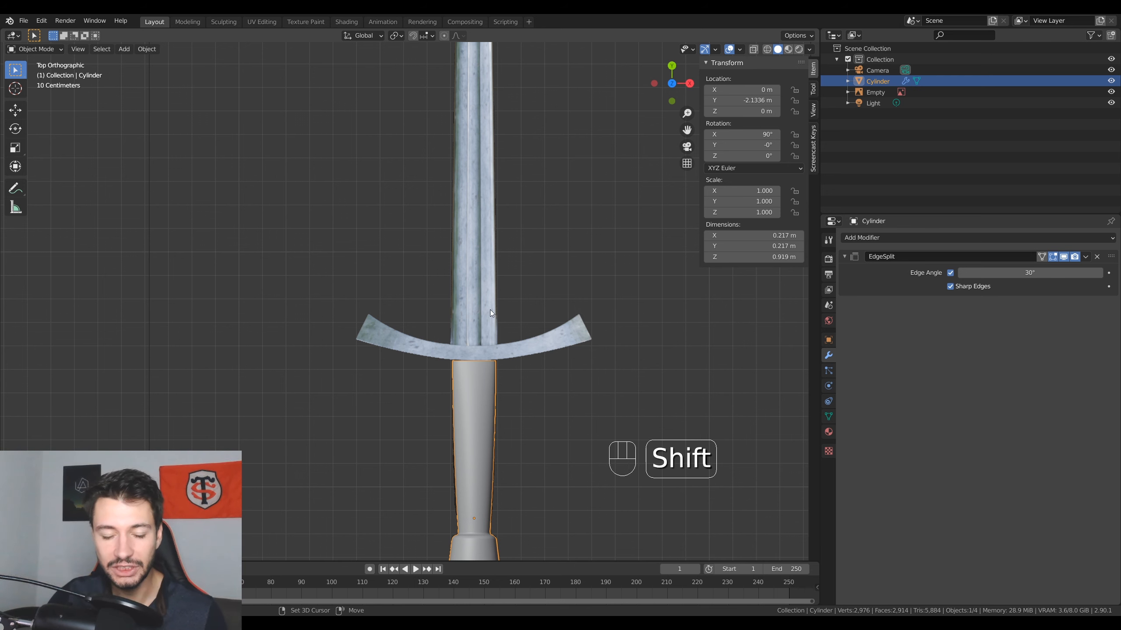
pyautogui.hotkey('shift', 'a')
pyautogui.moveTo(455, 417)
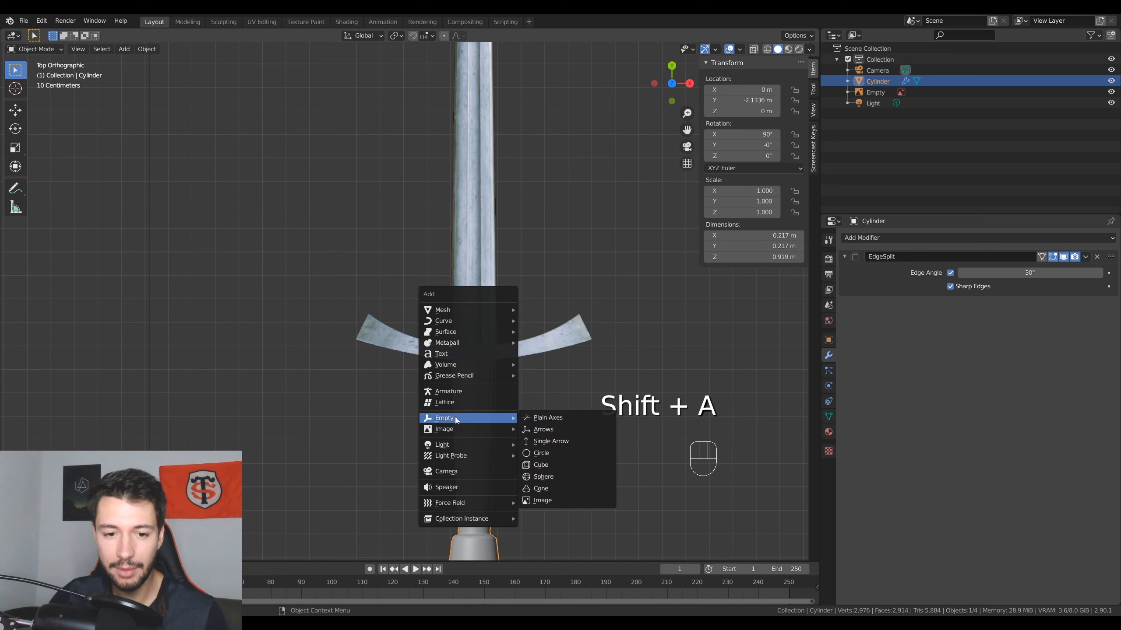
pyautogui.click(540, 418)
pyautogui.press('g')
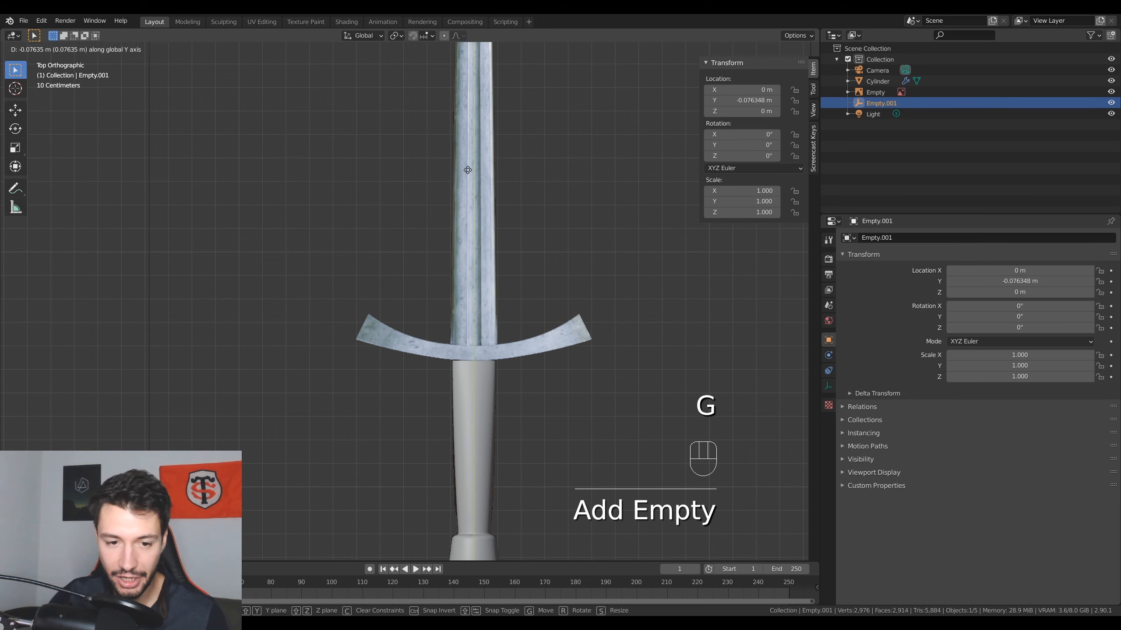
pyautogui.click(549, 484)
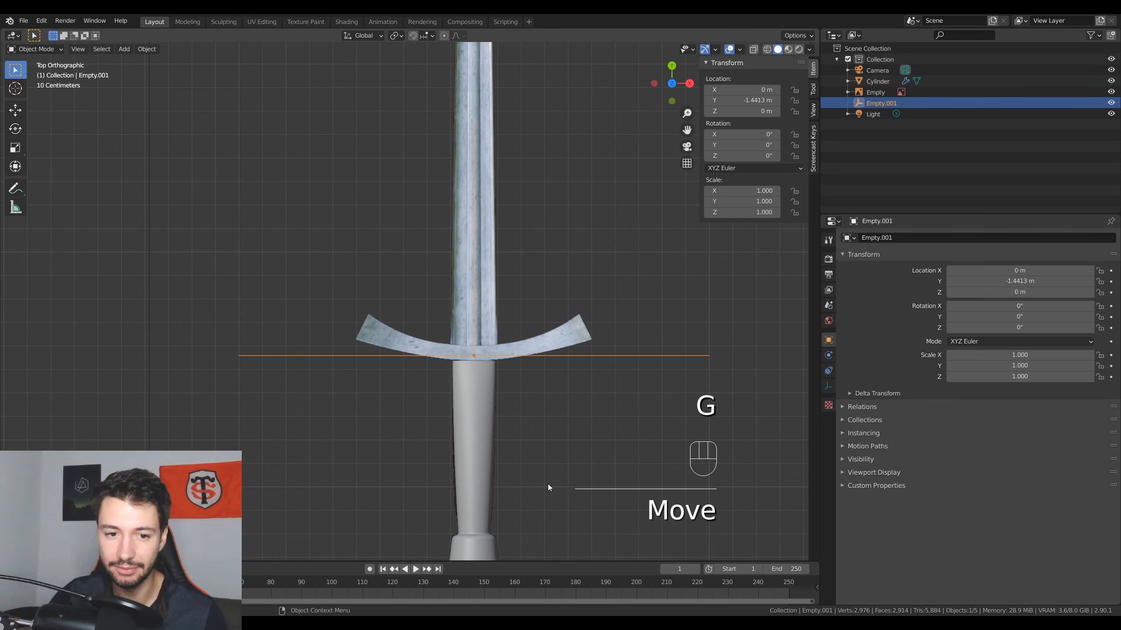
# - Scale the empty down to 0.2 and check its placement on the guard from the top
pyautogui.press('s')
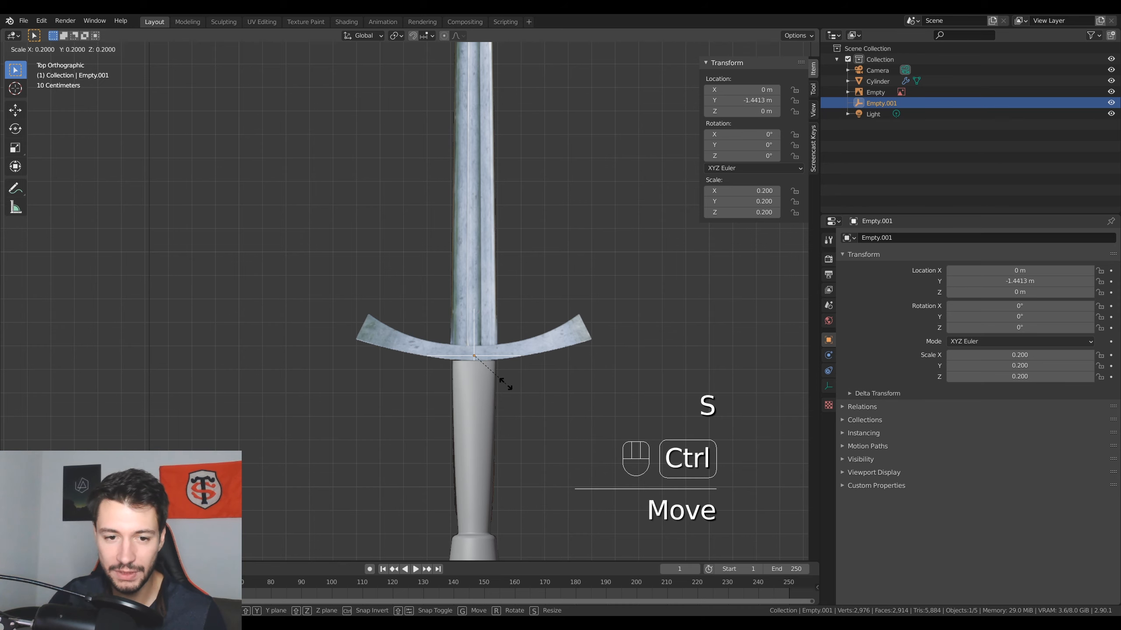
pyautogui.click(505, 384)
pyautogui.moveTo(505, 460); pyautogui.dragTo(392, 387, button='middle')
pyautogui.scroll(3, 397, 360)
pyautogui.press('KP_7')
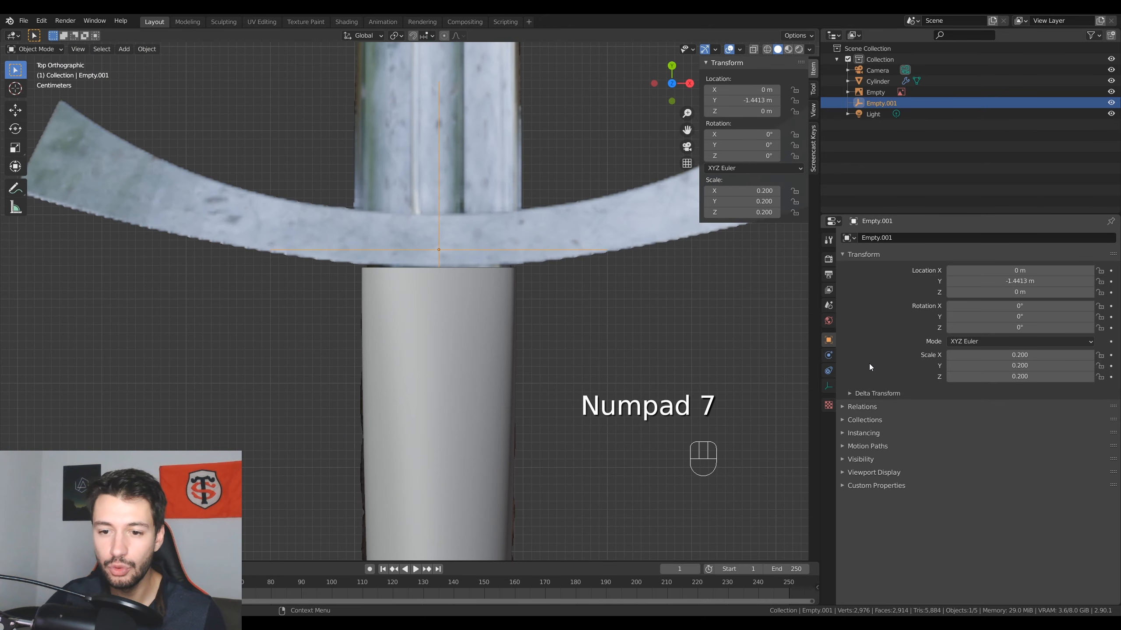
# - Rename the new empty at the middle of the guard as miror
pyautogui.click(895, 237)
pyautogui.write('mir')
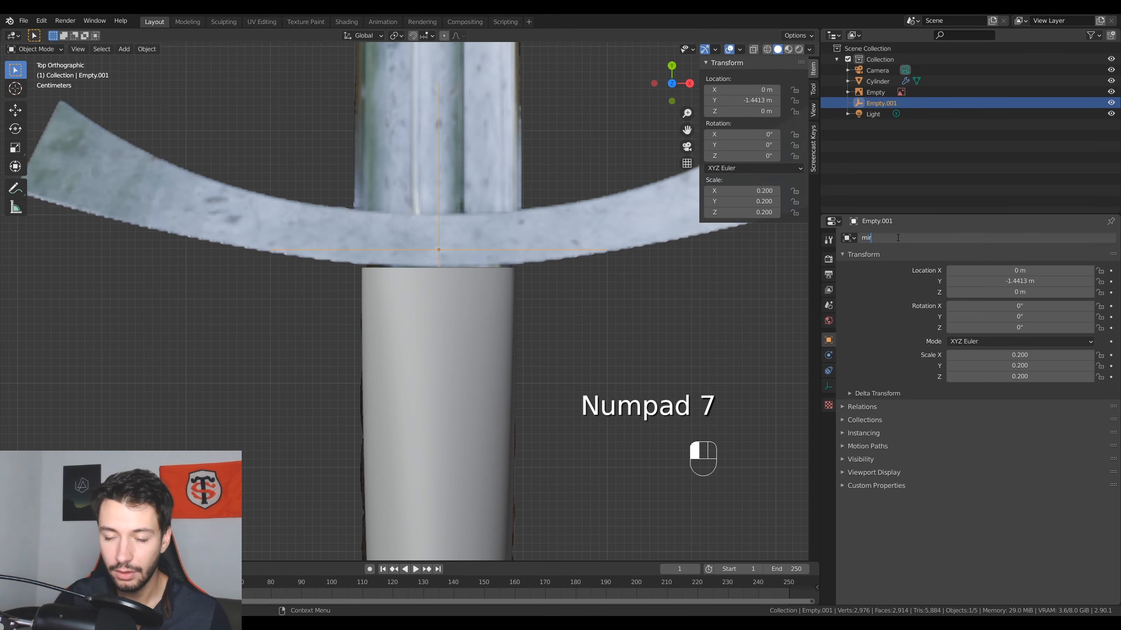
pyautogui.write('or')
pyautogui.press('Return')
pyautogui.keyDown('shift'); pyautogui.moveTo(462, 238); pyautogui.dragTo(445, 383, button='middle'); pyautogui.keyUp('shift')
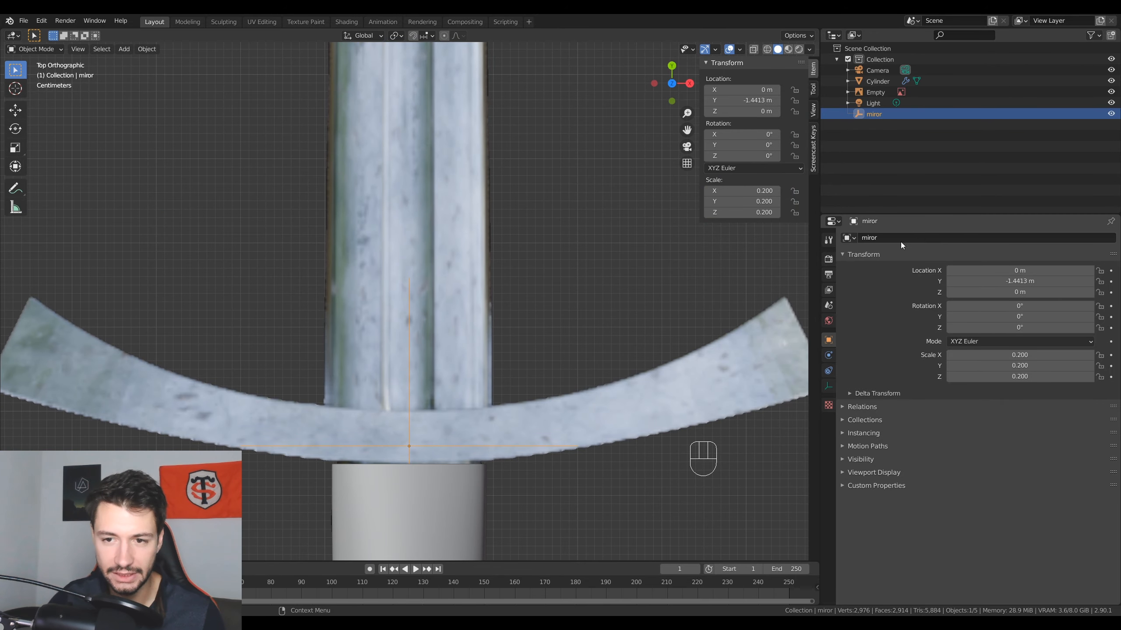
pyautogui.moveTo(420, 336); pyautogui.dragTo(505, 447, button='middle')
pyautogui.press('KP_7')
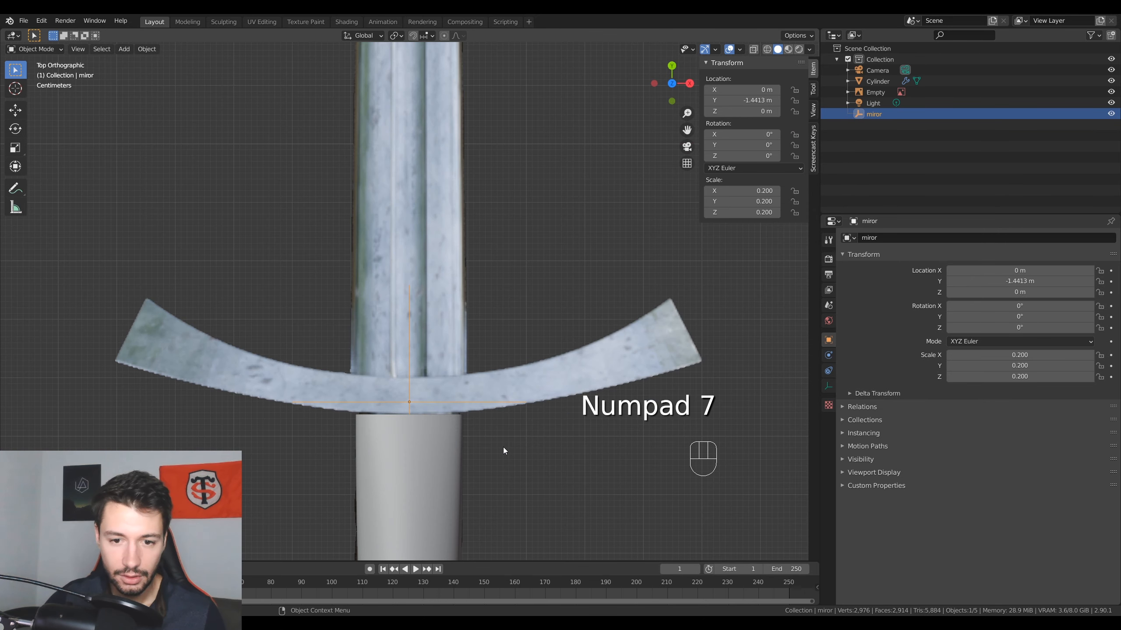
pyautogui.press('shift')
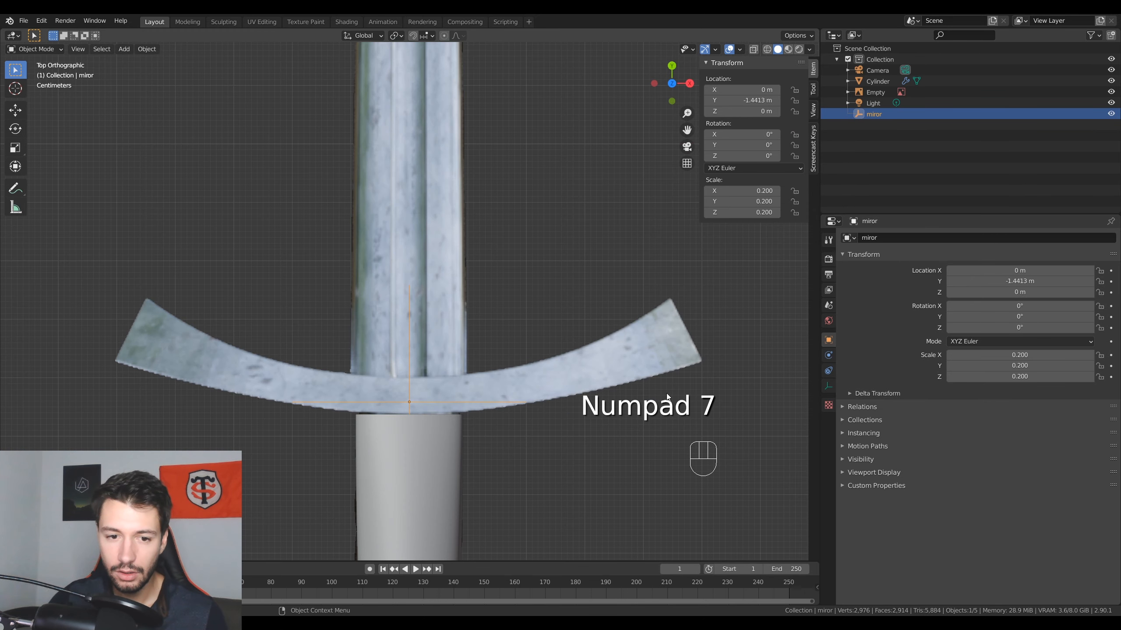
# - Correct the spelling of the empty's name to mirror
pyautogui.click(435, 455)
pyautogui.click(903, 238)
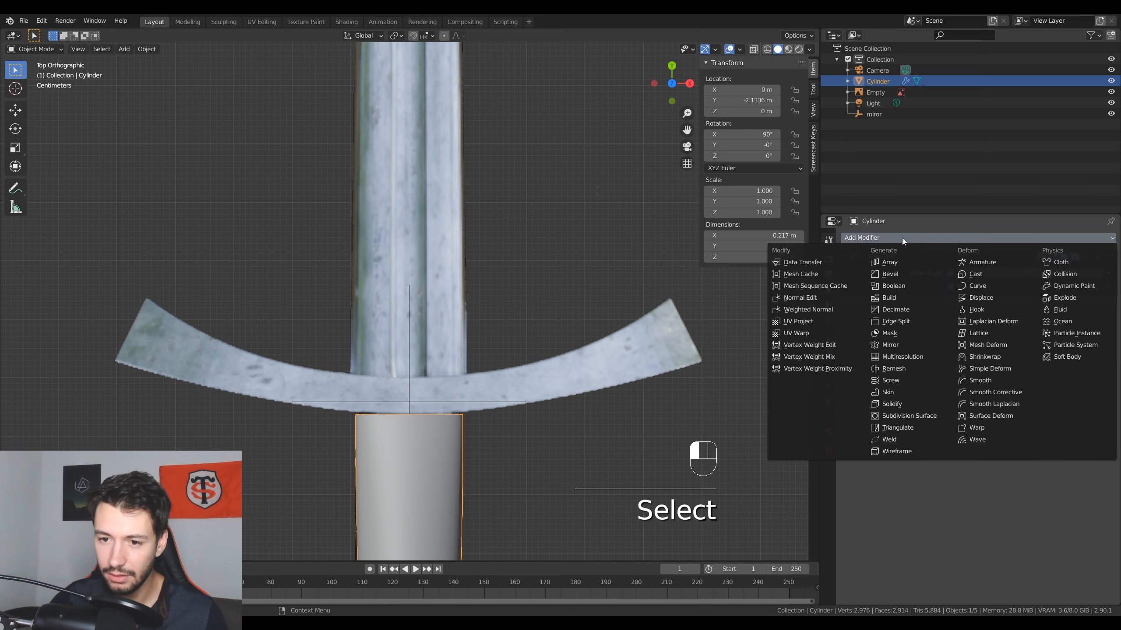
pyautogui.click(403, 386)
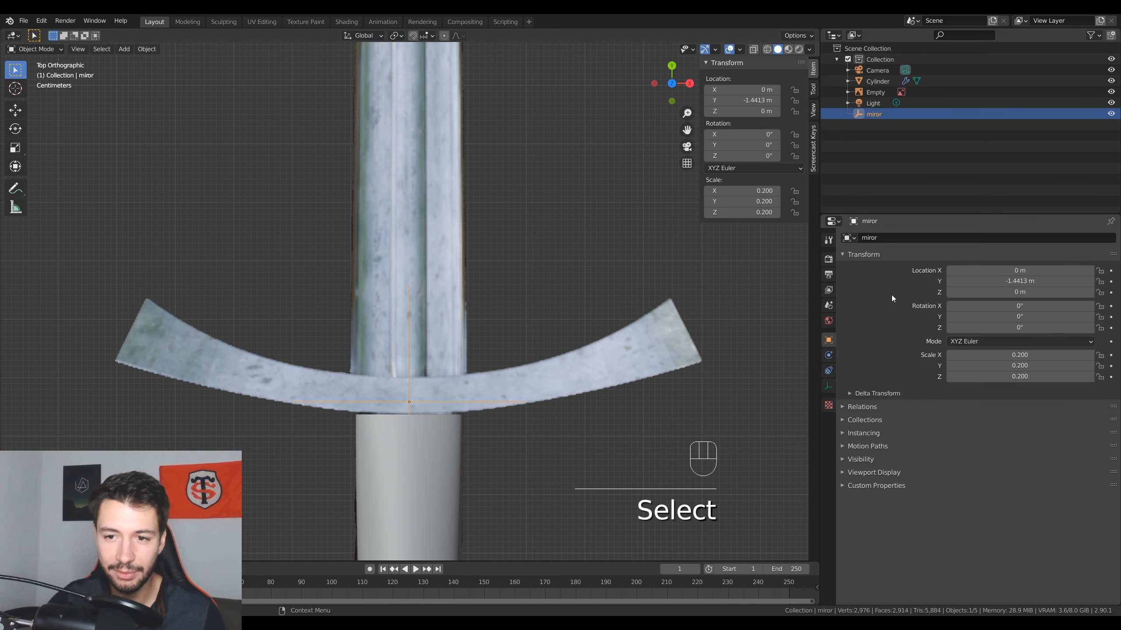
pyautogui.write('r')
pyautogui.press('Return')
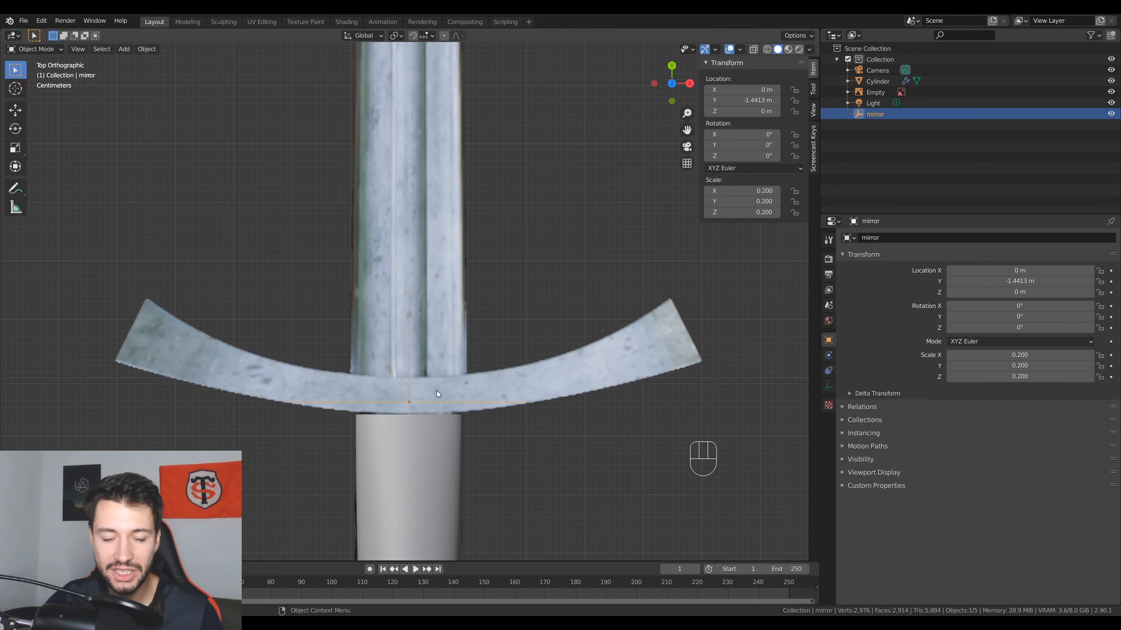
# - Move the mirror empty along Y to about -1.436 m and snap the 3D cursor to it
pyautogui.scroll(2, 437, 400)
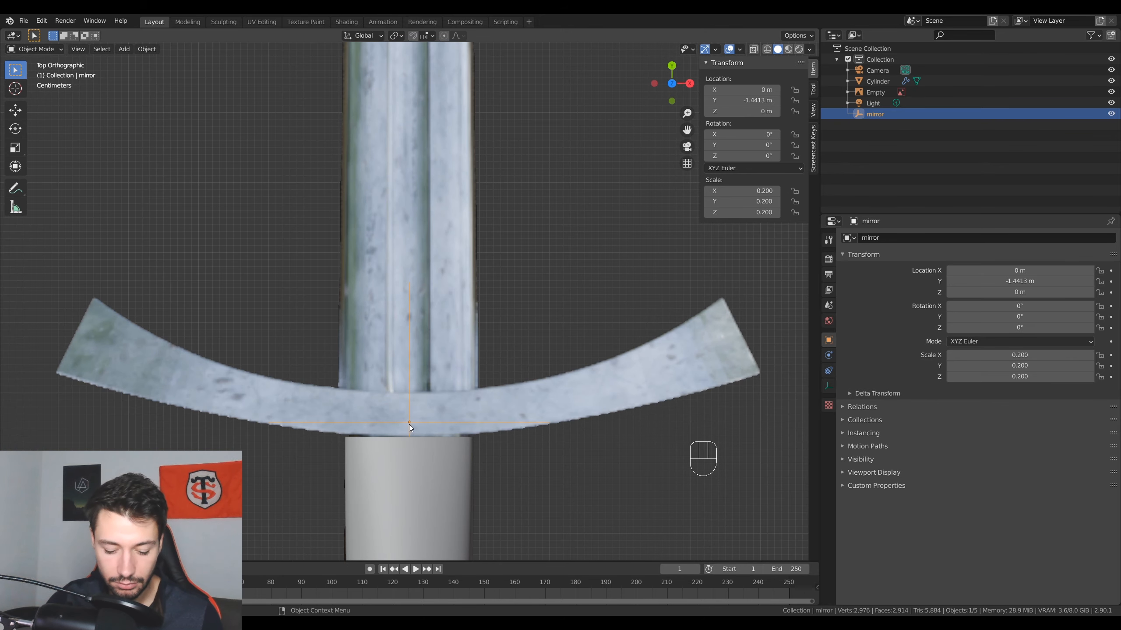
pyautogui.press('g')
pyautogui.click(409, 419)
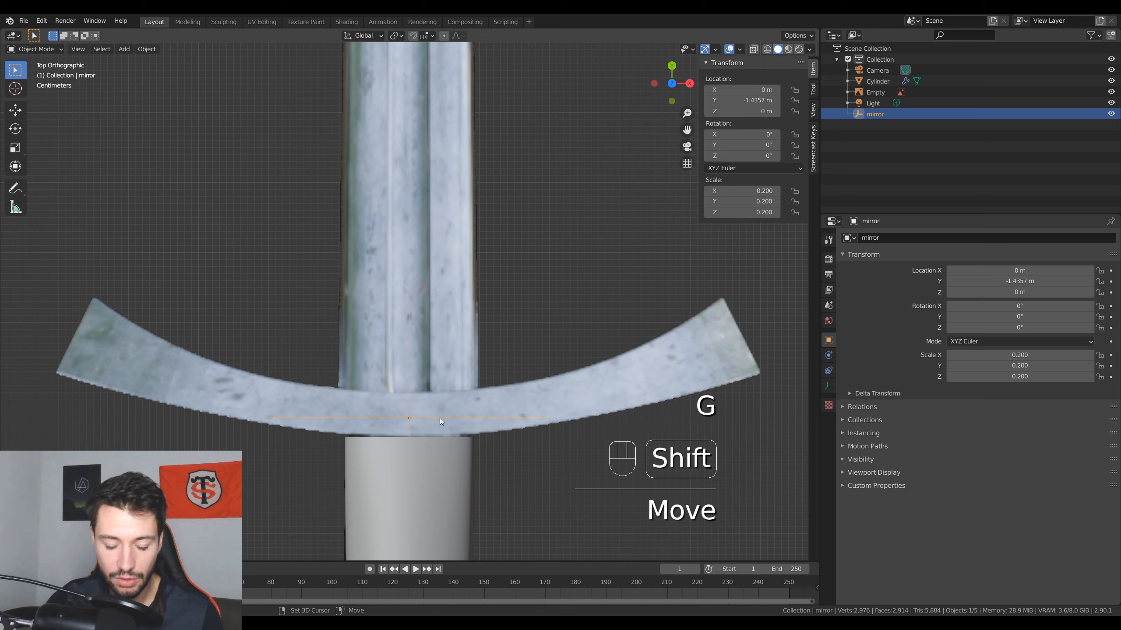
pyautogui.hotkey('shift', 's')
pyautogui.click(437, 480)
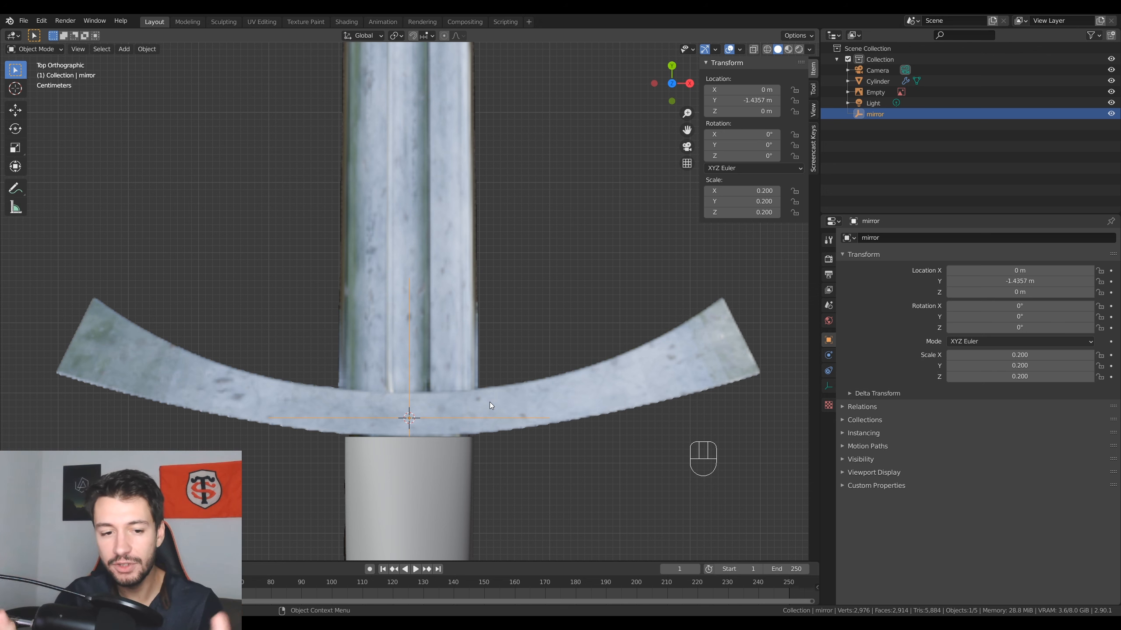
# - Add a cube at the 3D cursor and scale it down to about 0.035, roughly the guard's thickness
pyautogui.press('shift')
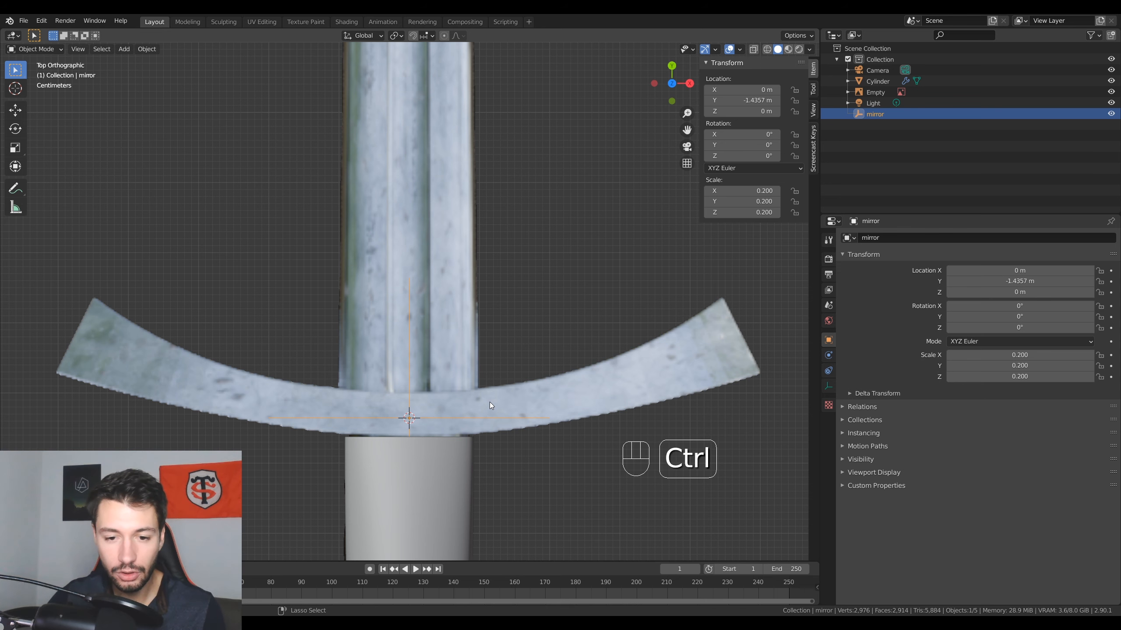
pyautogui.hotkey('ctrl', 'a')
pyautogui.hotkey('shift', 'a')
pyautogui.moveTo(434, 361)
pyautogui.moveTo(403, 251)
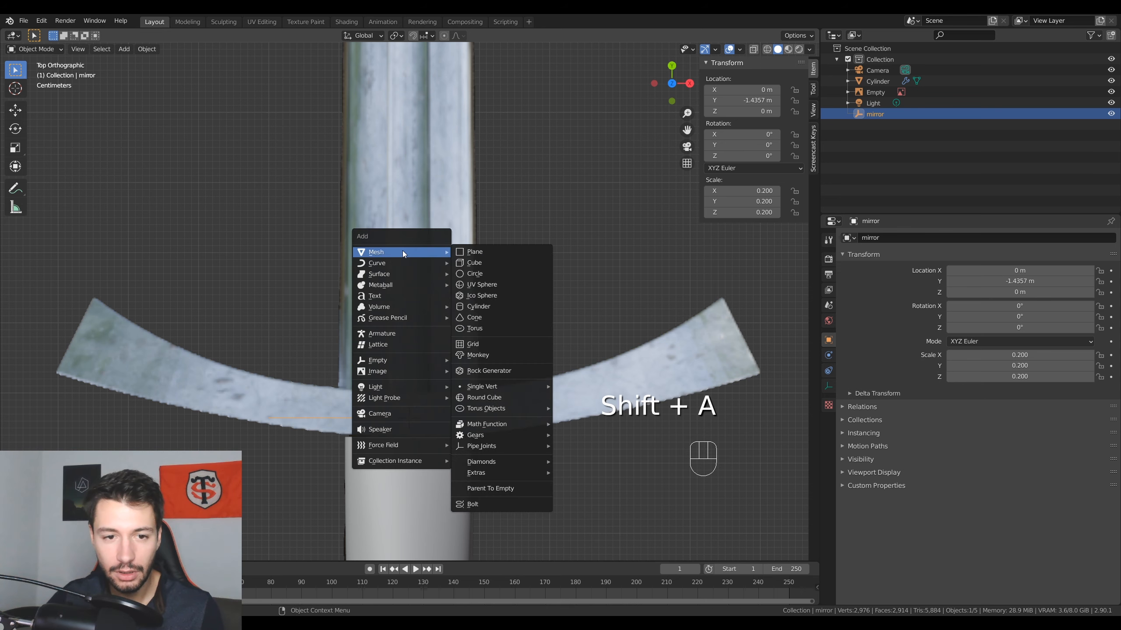
pyautogui.click(479, 266)
pyautogui.press('s')
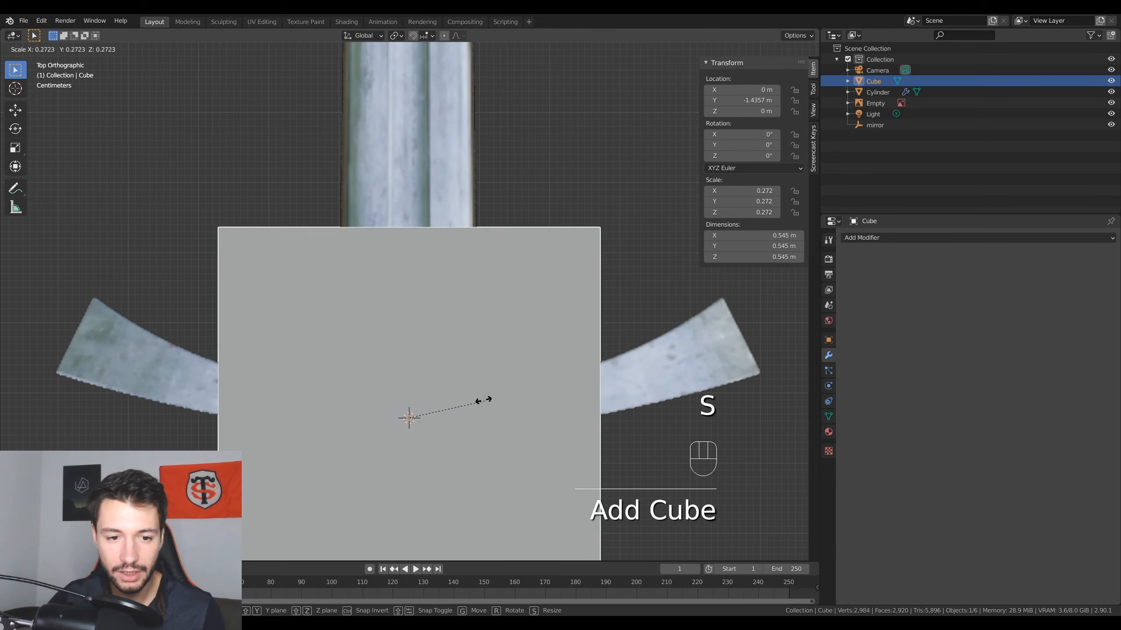
pyautogui.press('s')
pyautogui.click(415, 458)
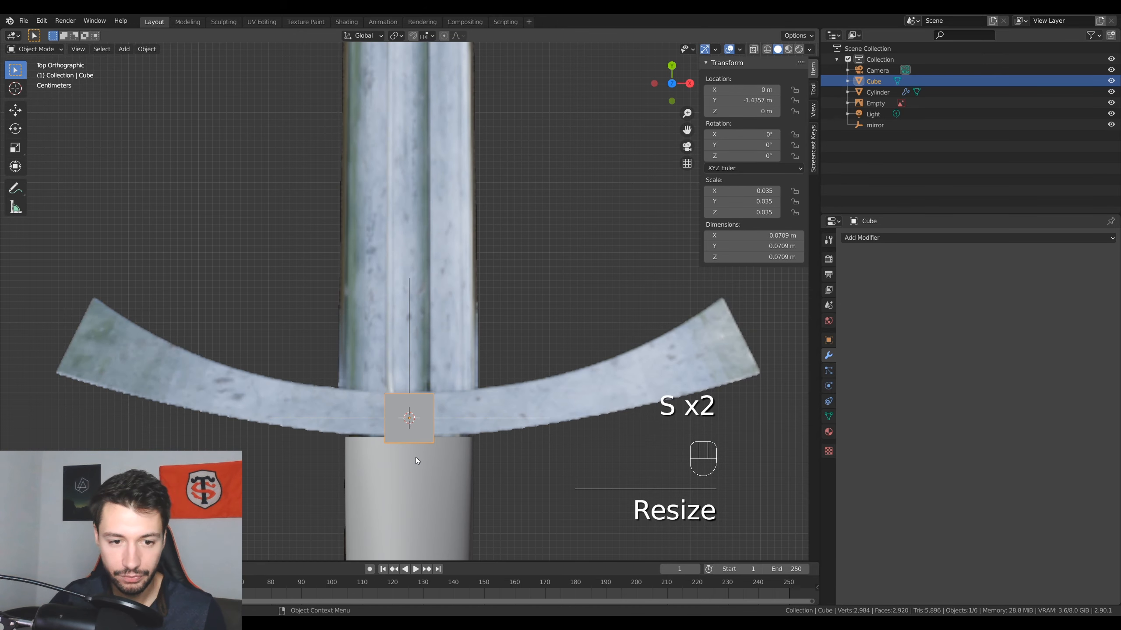
# - Move the cube to about 0.032 m in X and -1.429 m in Y, just beside the mirror empty
pyautogui.press('g')
pyautogui.press('x')
pyautogui.click(424, 456)
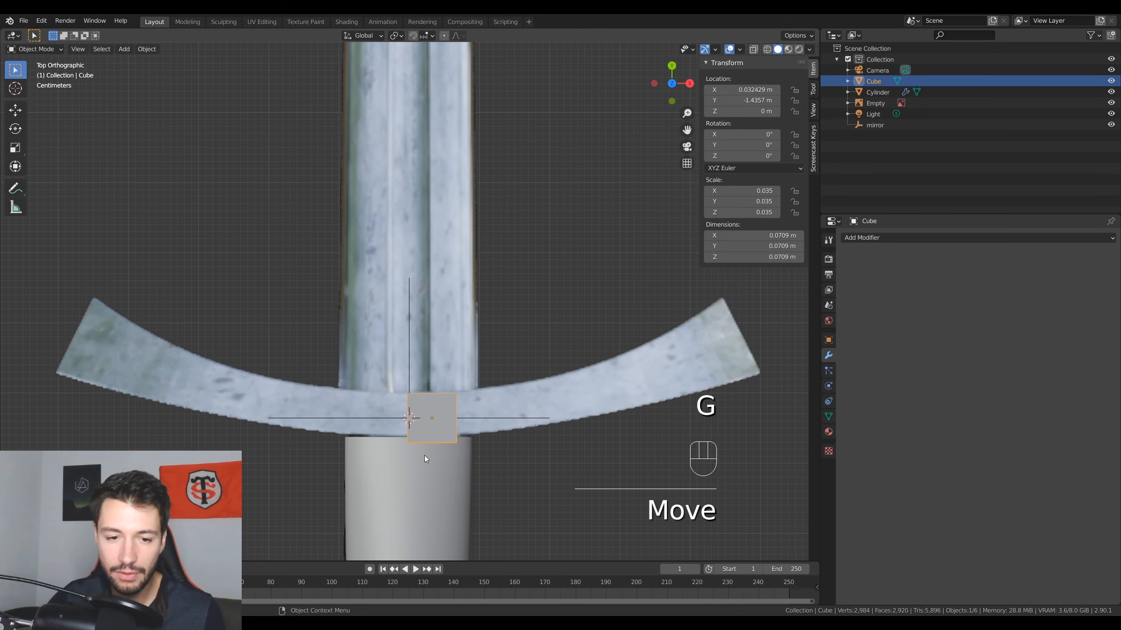
pyautogui.press('g')
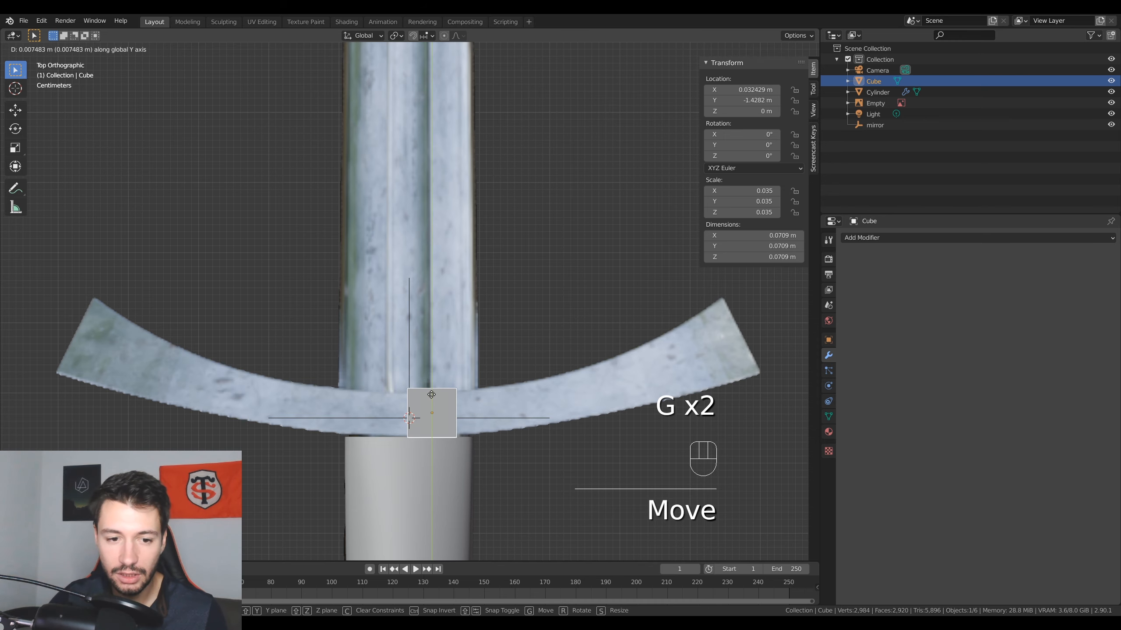
pyautogui.click(431, 394)
# - Enter Edit Mode on the cube and select its inner face at the sword's centerline, using face selection
pyautogui.scroll(4, 429, 427)
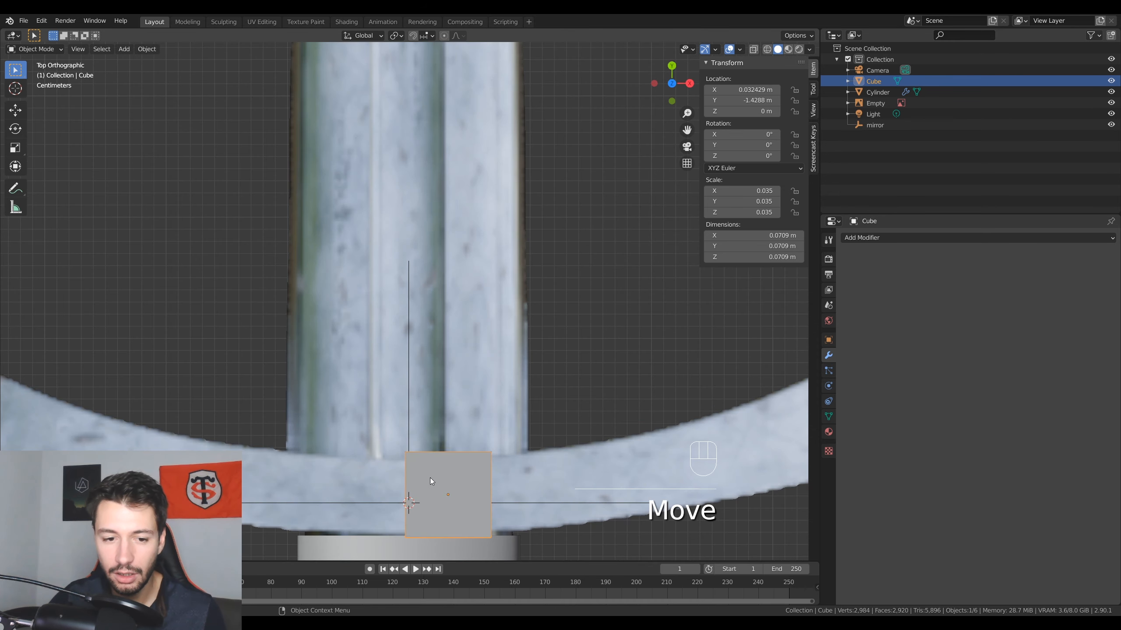
pyautogui.keyDown('shift'); pyautogui.moveTo(429, 478); pyautogui.dragTo(428, 338, button='middle'); pyautogui.keyUp('shift')
pyautogui.moveTo(422, 450); pyautogui.dragTo(445, 301, button='middle')
pyautogui.press('Tab')
pyautogui.scroll(2, 459, 371)
pyautogui.keyDown('shift'); pyautogui.moveTo(464, 403); pyautogui.dragTo(469, 301, button='middle'); pyautogui.keyUp('shift')
pyautogui.scroll(1, 468, 301)
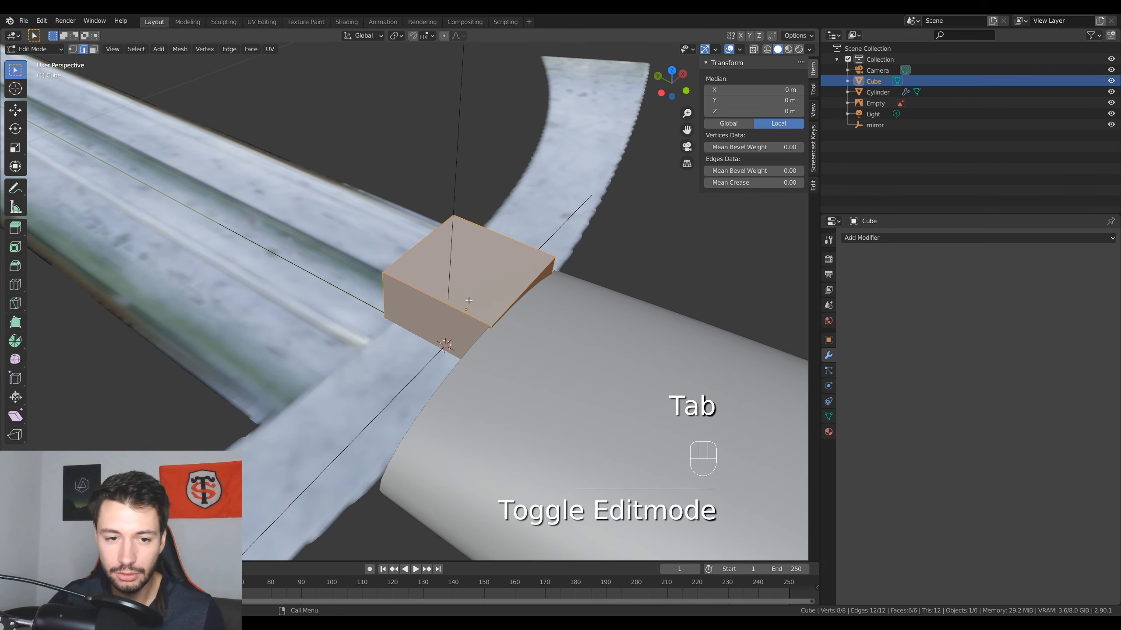
pyautogui.click(94, 51)
pyautogui.click(438, 333)
pyautogui.press('KP_7')
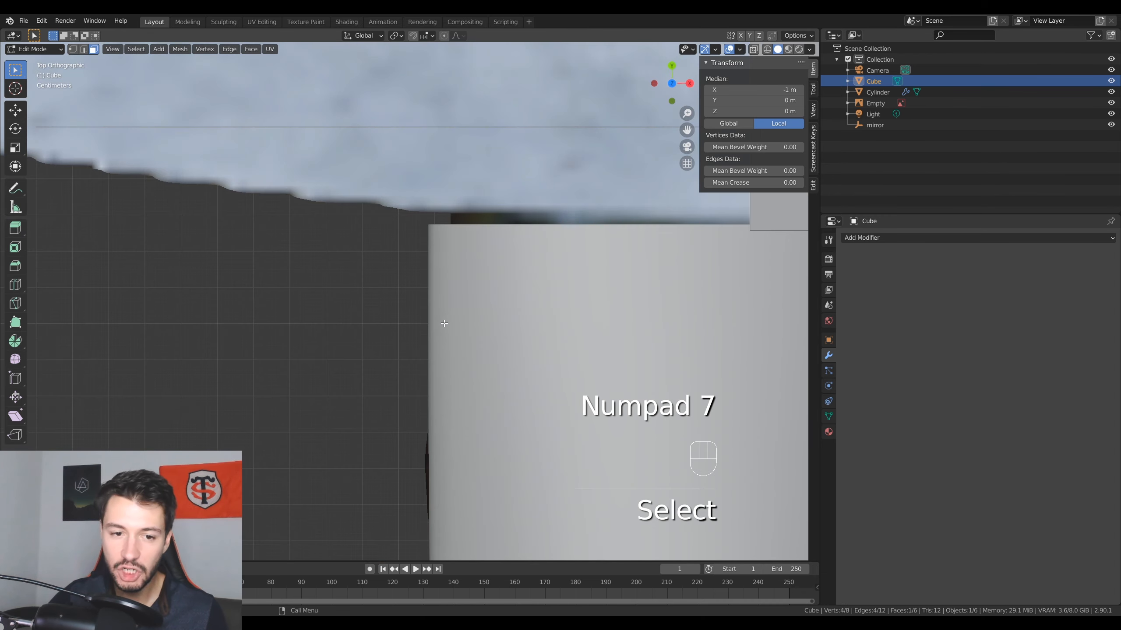
# - Set the inner face's median X to 0 in global coordinates so it lies on the sword's centerline
pyautogui.scroll(5, 420, 323)
pyautogui.scroll(-6, 421, 322)
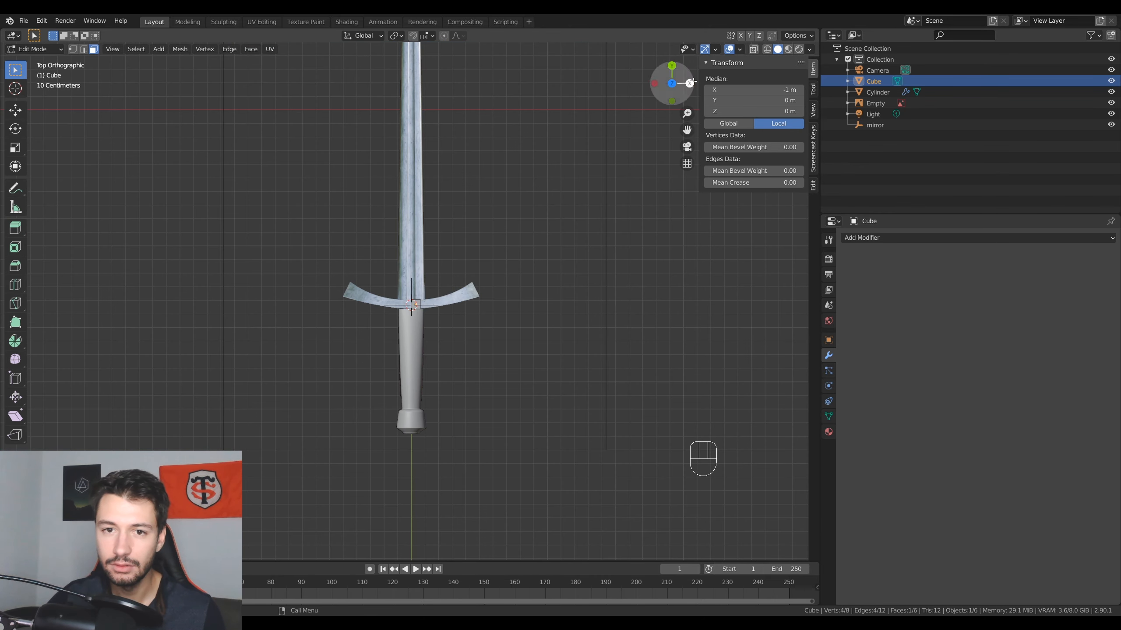
pyautogui.scroll(8, 513, 258)
pyautogui.scroll(1, 374, 285)
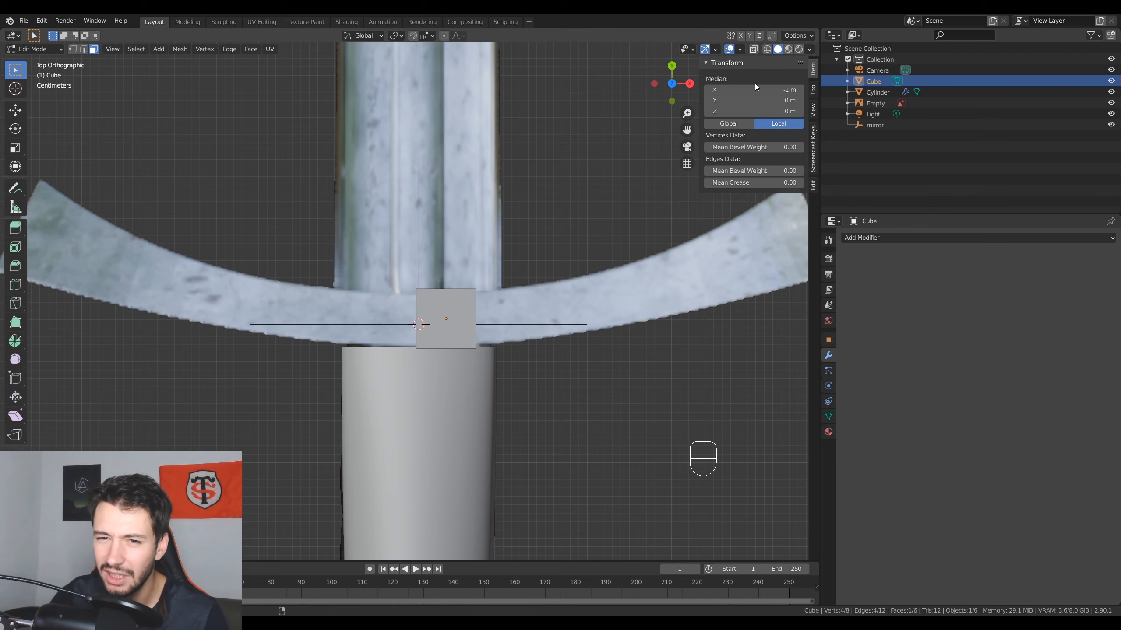
pyautogui.scroll(-8, 657, 118)
pyautogui.scroll(5, 657, 118)
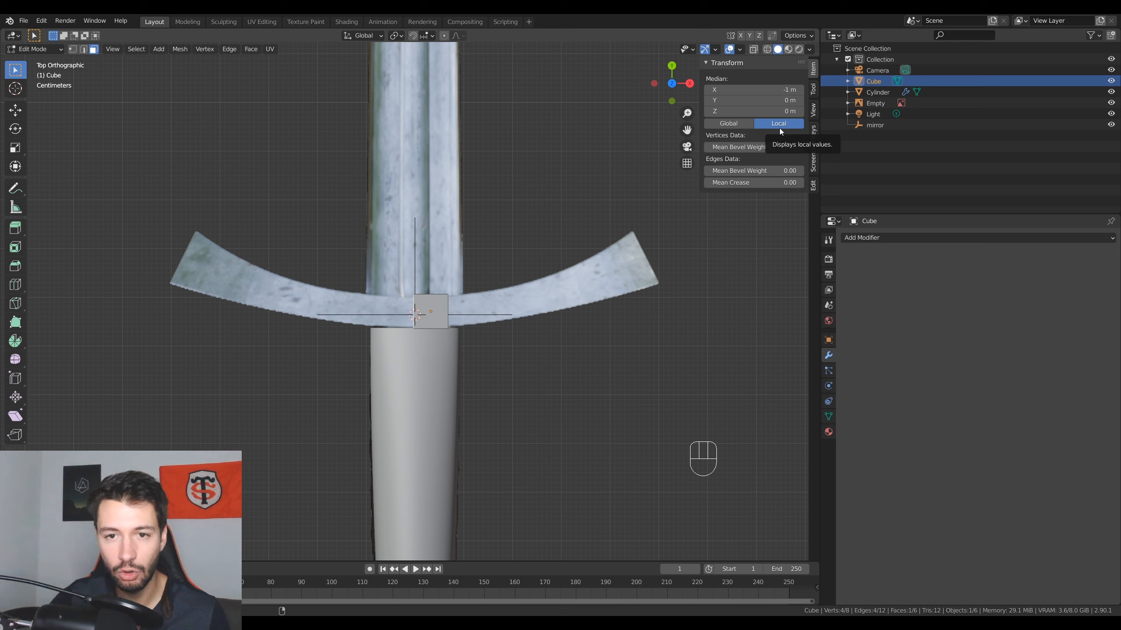
pyautogui.click(726, 125)
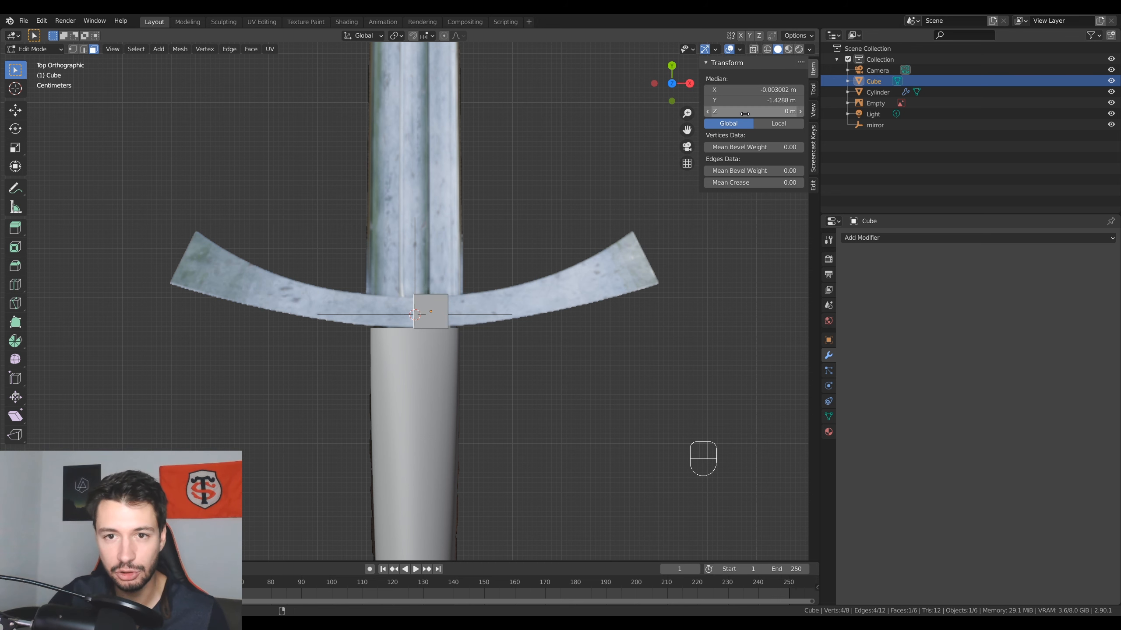
pyautogui.click(758, 90)
pyautogui.write('0')
pyautogui.press('Return')
pyautogui.scroll(4, 530, 353)
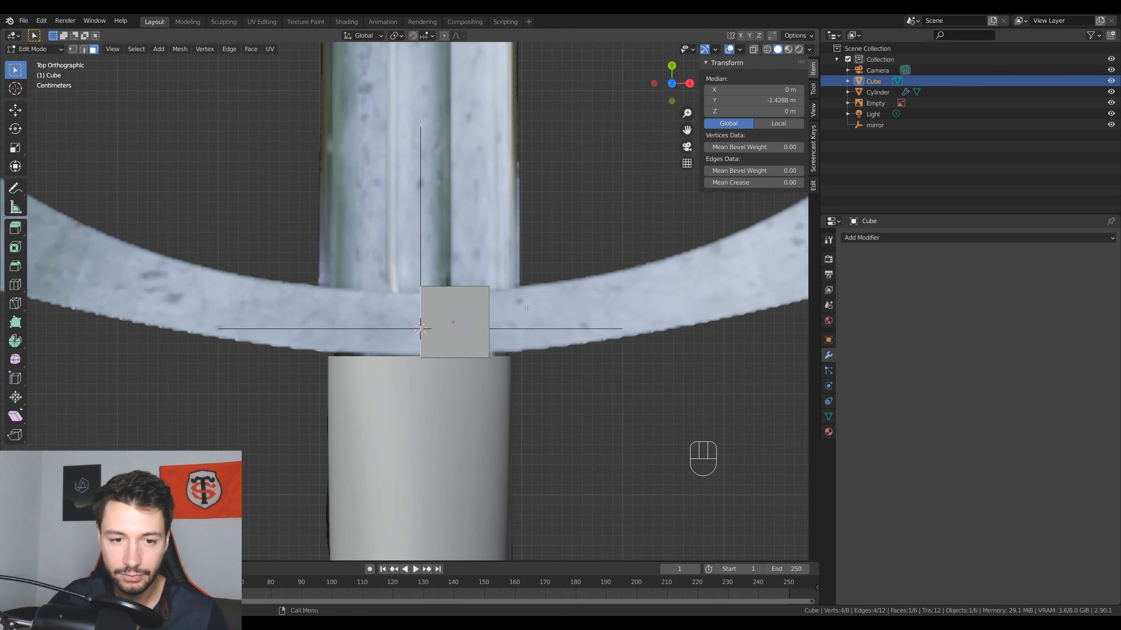
# - Select the cube's outer face and move it along X to about 0.514 m, just past the guard's tip
pyautogui.moveTo(516, 398); pyautogui.dragTo(458, 341, button='middle')
pyautogui.click(445, 435)
pyautogui.scroll(-4, 513, 405)
pyautogui.press('KP_7')
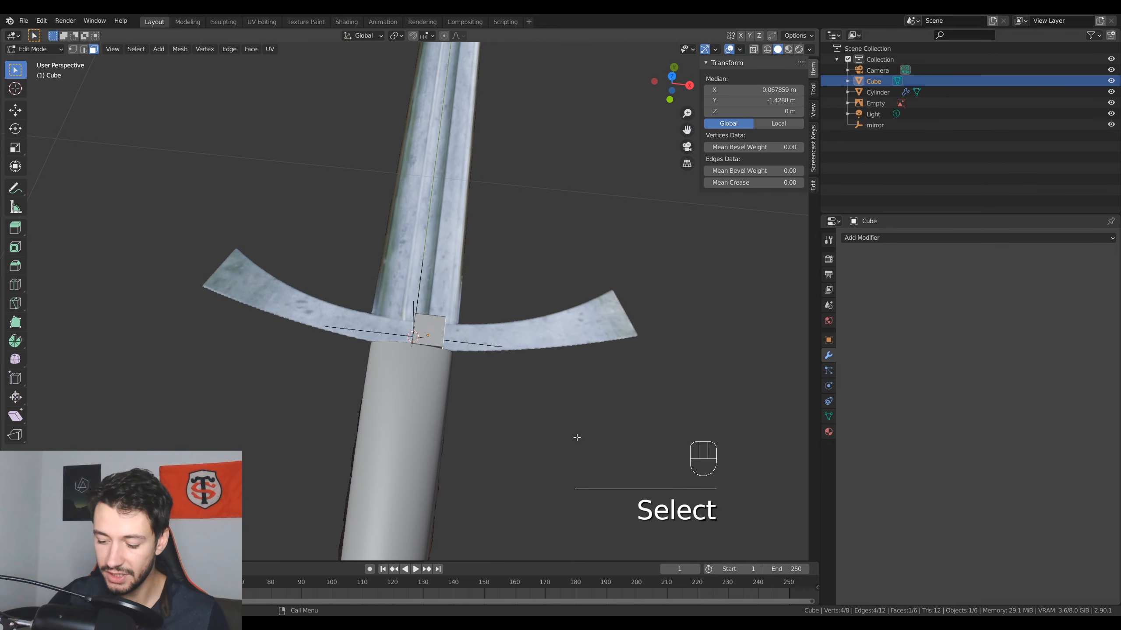
pyautogui.press('g')
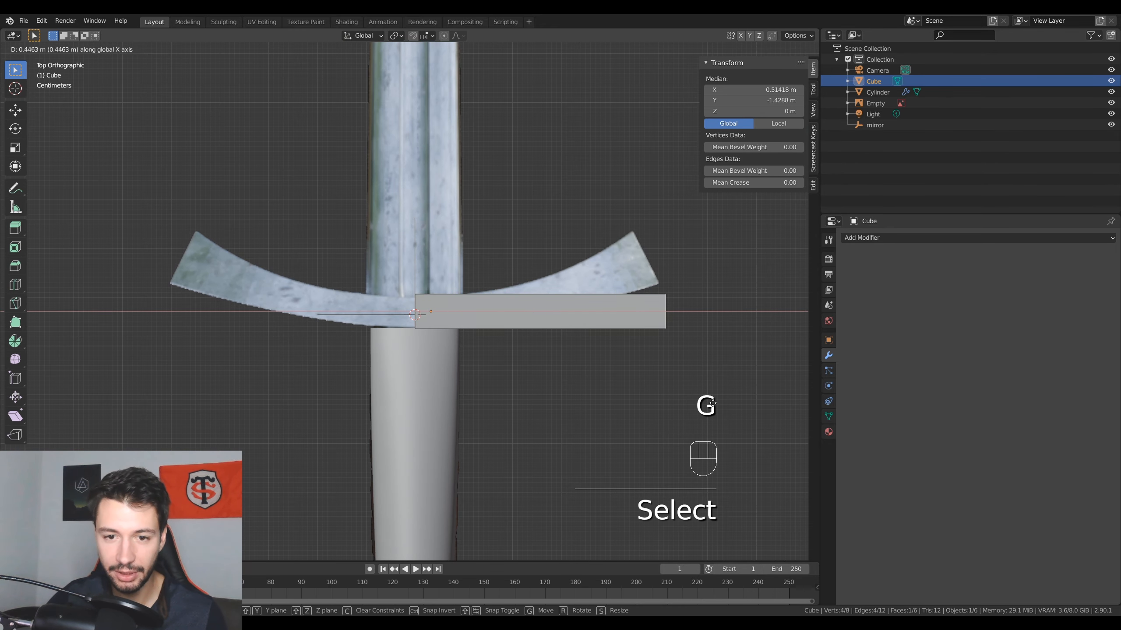
pyautogui.click(686, 409)
# - Add 26 evenly spaced loop cuts along the length of the guard block, left centered without sliding
pyautogui.moveTo(686, 408); pyautogui.dragTo(515, 423, button='middle')
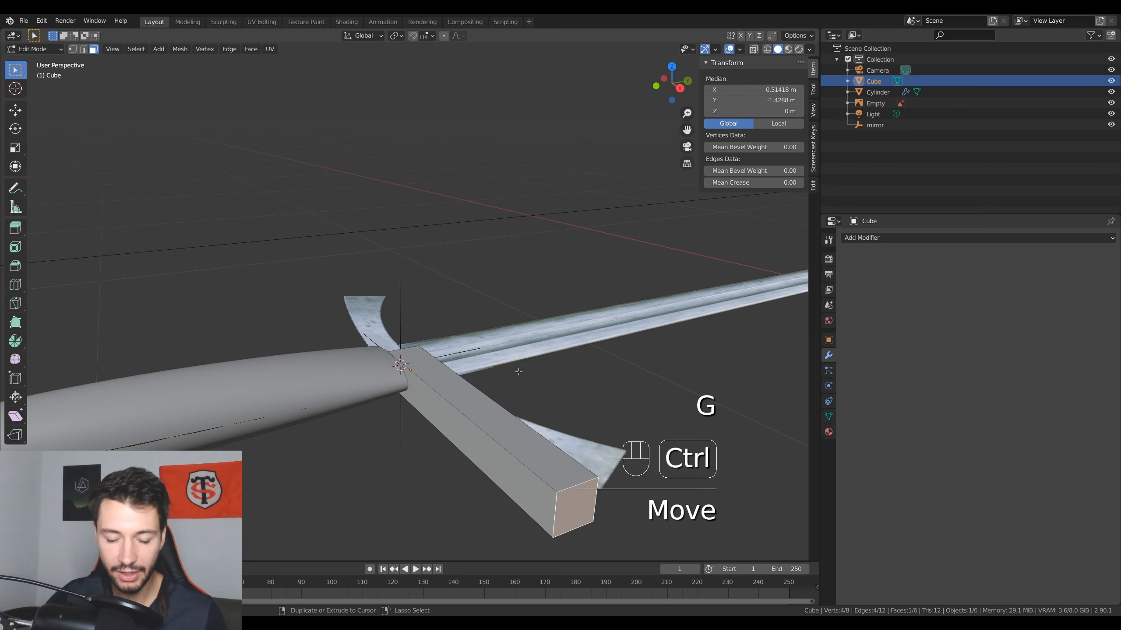
pyautogui.hotkey('ctrl', 'r')
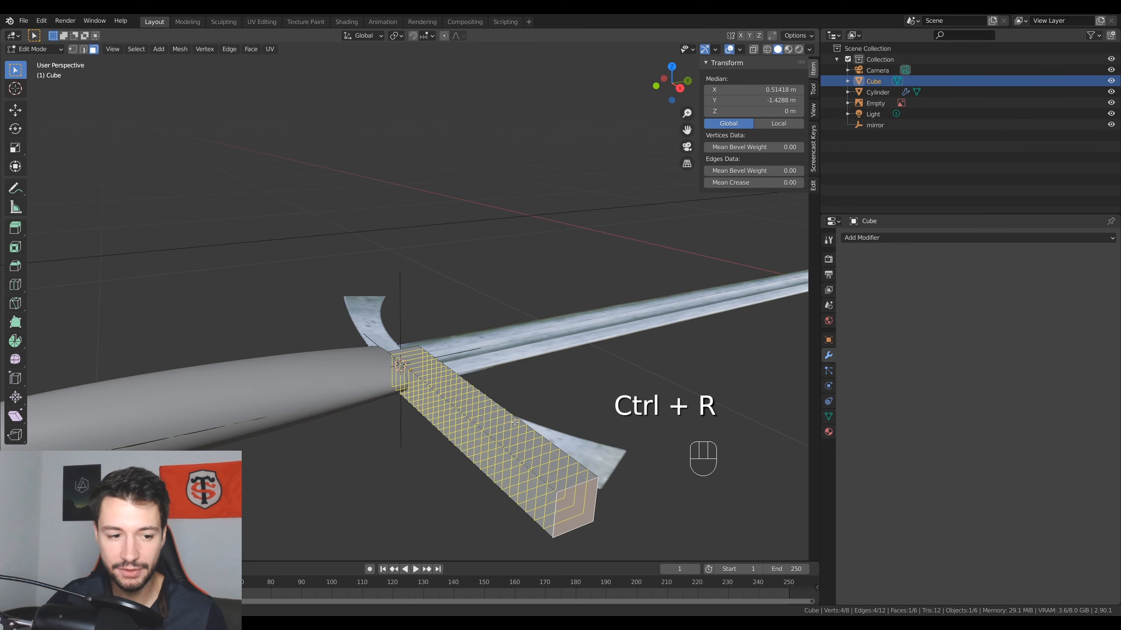
pyautogui.click(515, 422)
pyautogui.rightClick(515, 422)
pyautogui.moveTo(517, 392); pyautogui.dragTo(598, 428, button='middle')
pyautogui.scroll(3, 582, 388)
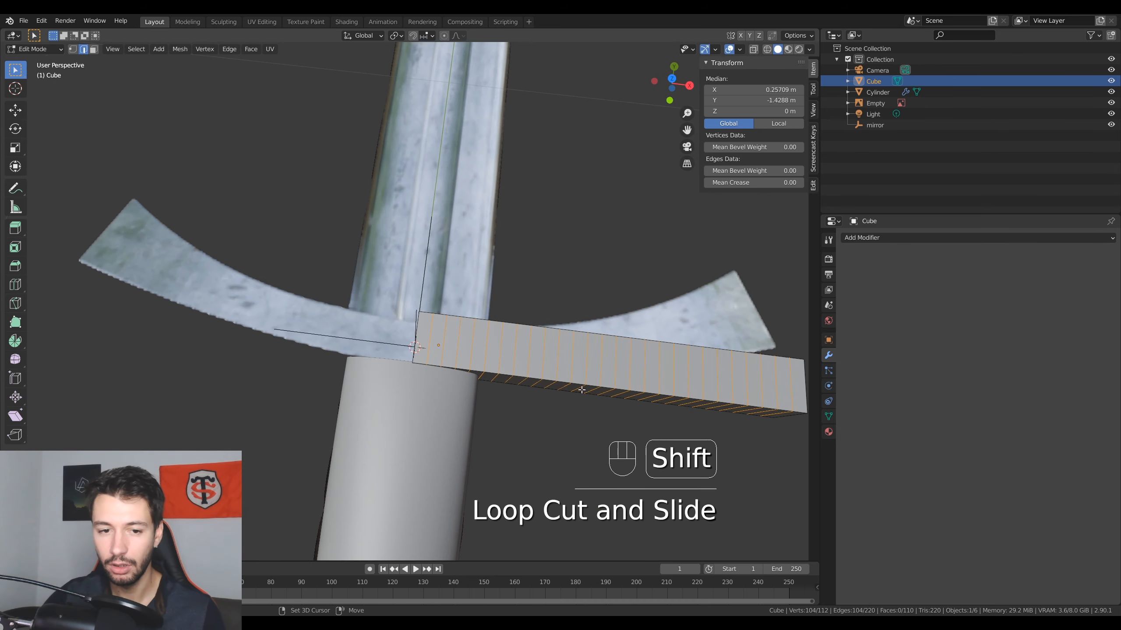
pyautogui.keyDown('shift'); pyautogui.moveTo(583, 388); pyautogui.dragTo(416, 373, button='middle'); pyautogui.keyUp('shift')
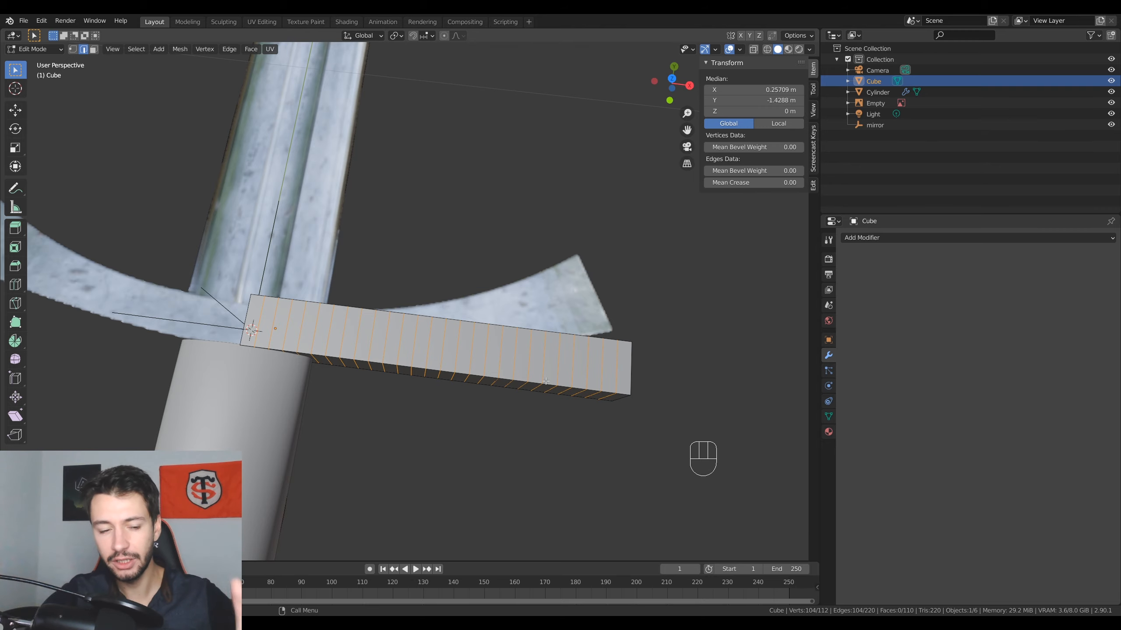
# - Return to Object Mode, add a Simple Deform modifier to the guard block and inspect its default twist
pyautogui.press('KP_7')
pyautogui.keyDown('shift'); pyautogui.moveTo(543, 381); pyautogui.dragTo(593, 406, button='middle'); pyautogui.keyUp('shift')
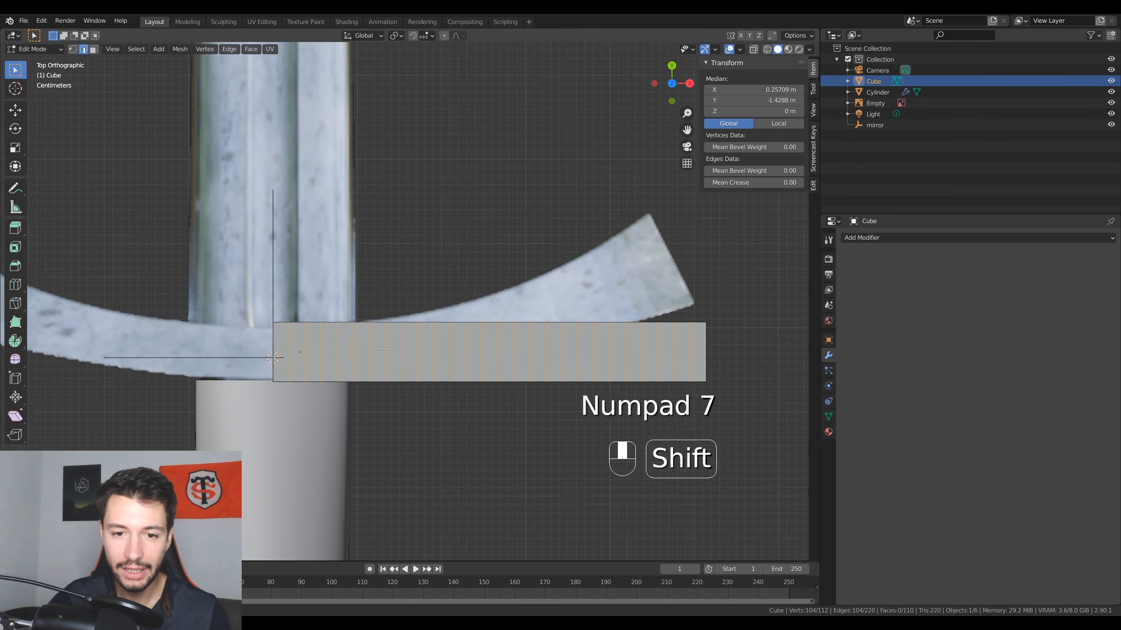
pyautogui.press('Tab')
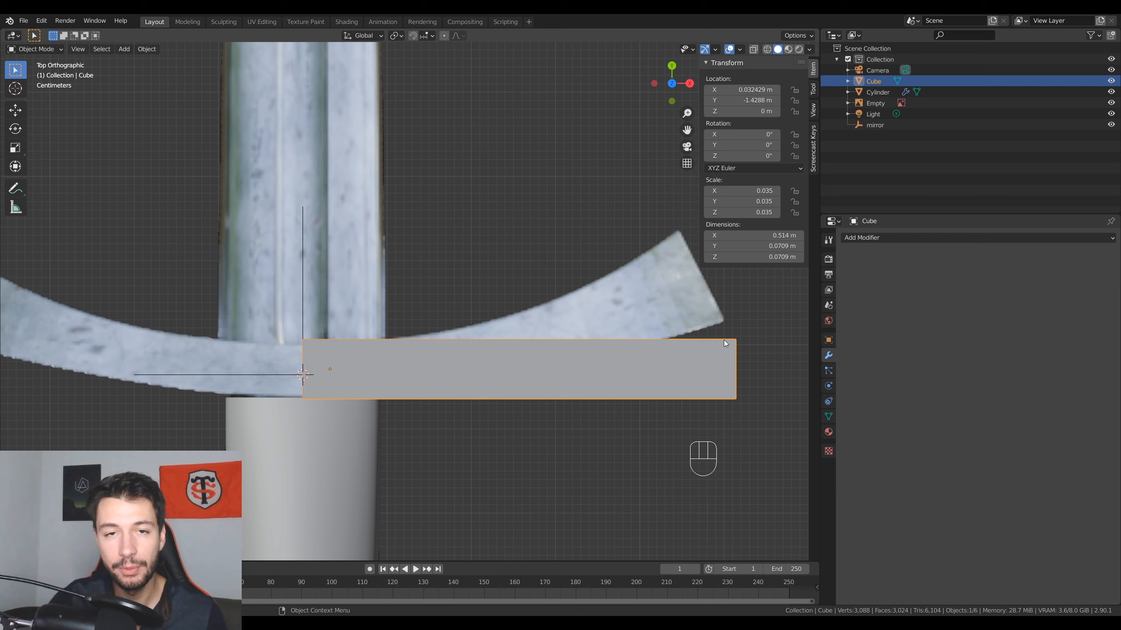
pyautogui.click(883, 234)
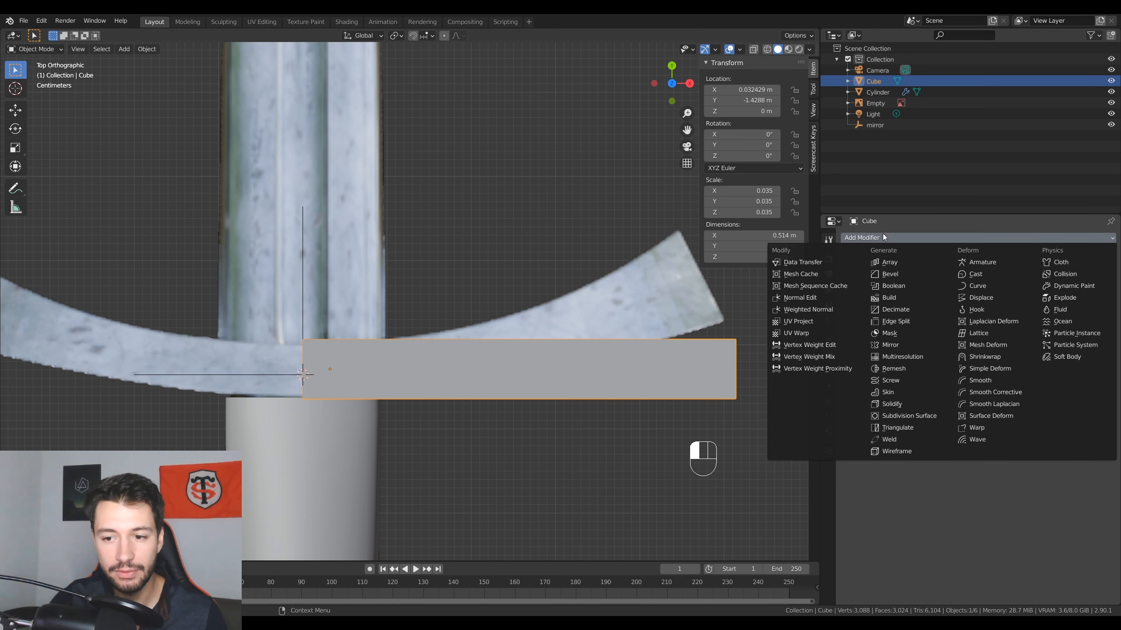
pyautogui.click(989, 368)
pyautogui.moveTo(527, 369); pyautogui.dragTo(538, 327, button='middle')
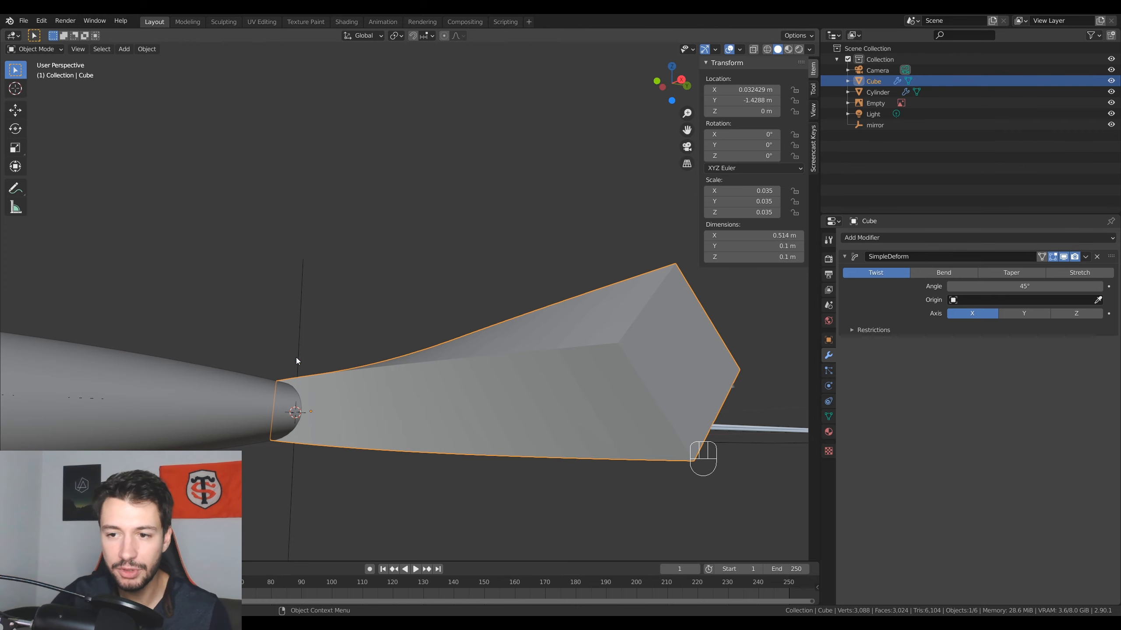
pyautogui.moveTo(296, 358); pyautogui.dragTo(513, 430, button='middle')
pyautogui.press('KP_7')
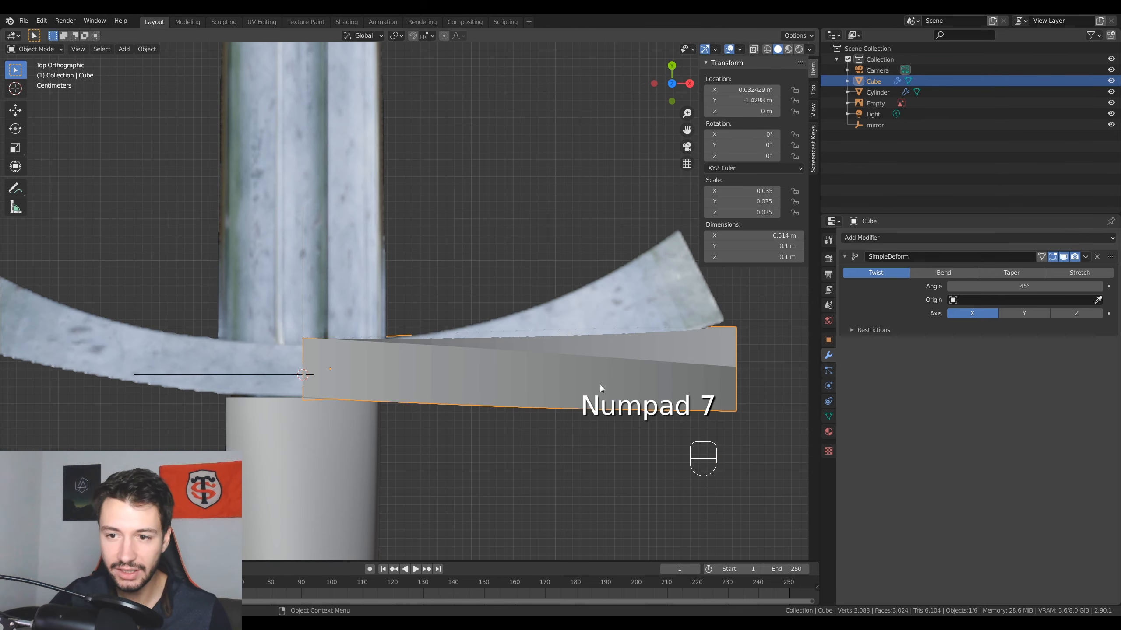
# - Switch the guard's Simple Deform to Bend, with the mirror empty as origin and Z as the deform axis
pyautogui.click(948, 271)
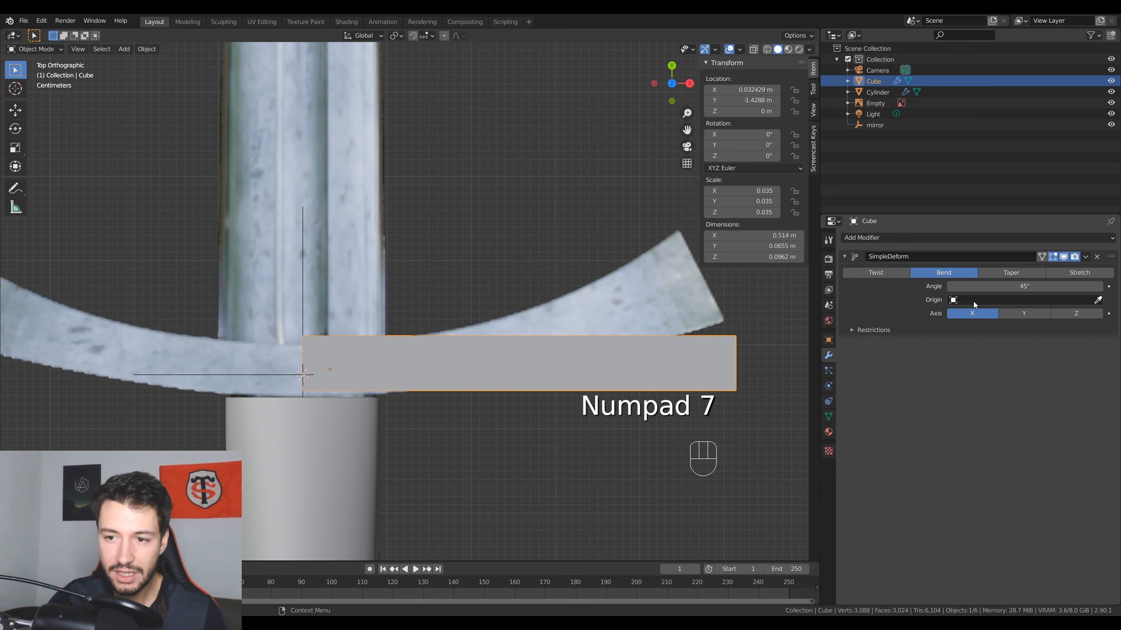
pyautogui.click(1098, 301)
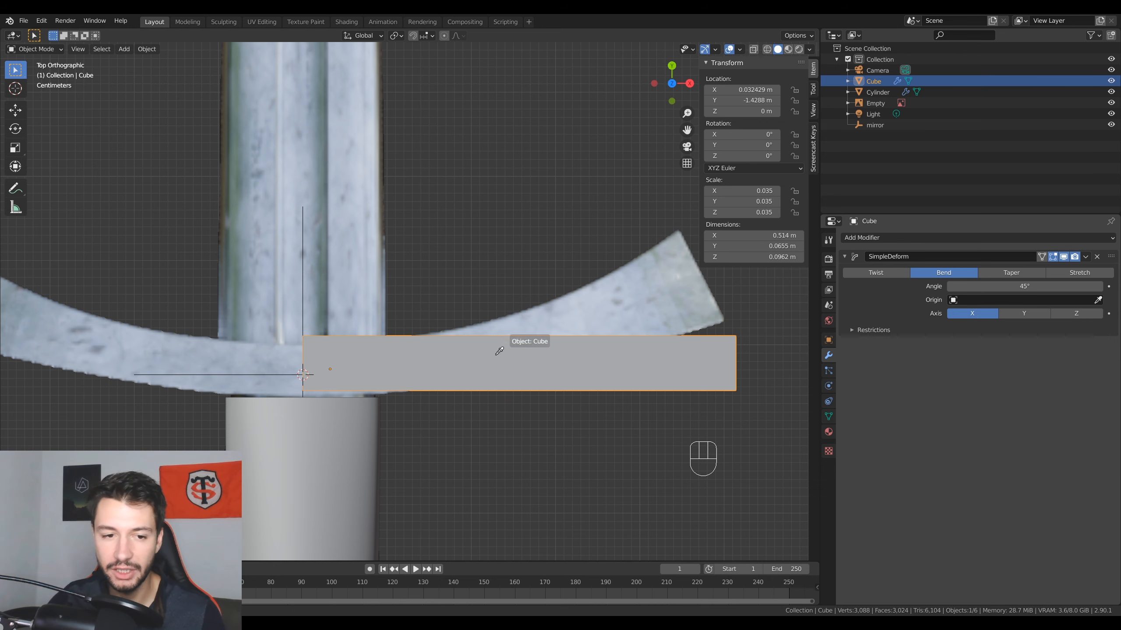
pyautogui.click(303, 311)
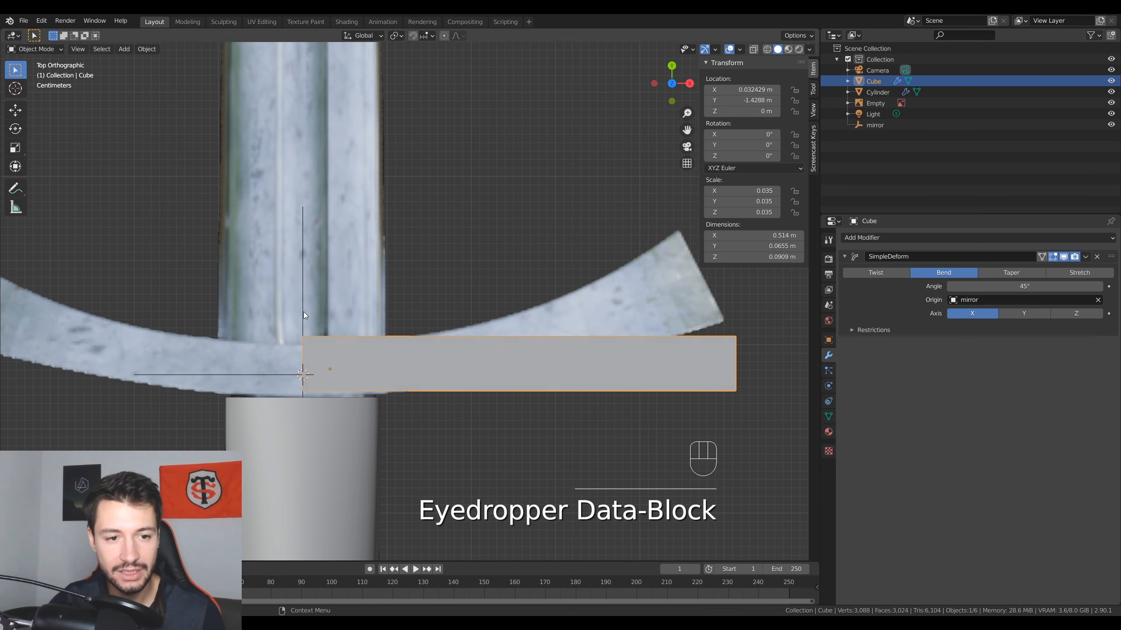
pyautogui.click(1019, 315)
pyautogui.click(1077, 312)
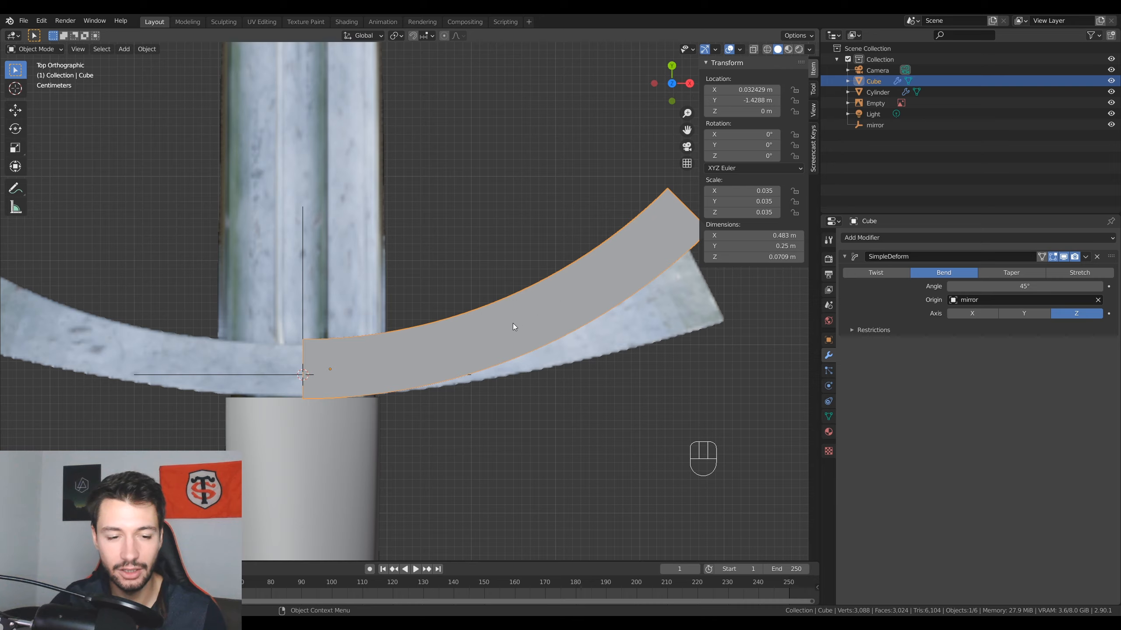
pyautogui.moveTo(513, 323); pyautogui.dragTo(341, 359, button='middle')
pyautogui.moveTo(339, 417); pyautogui.dragTo(345, 456, button='middle')
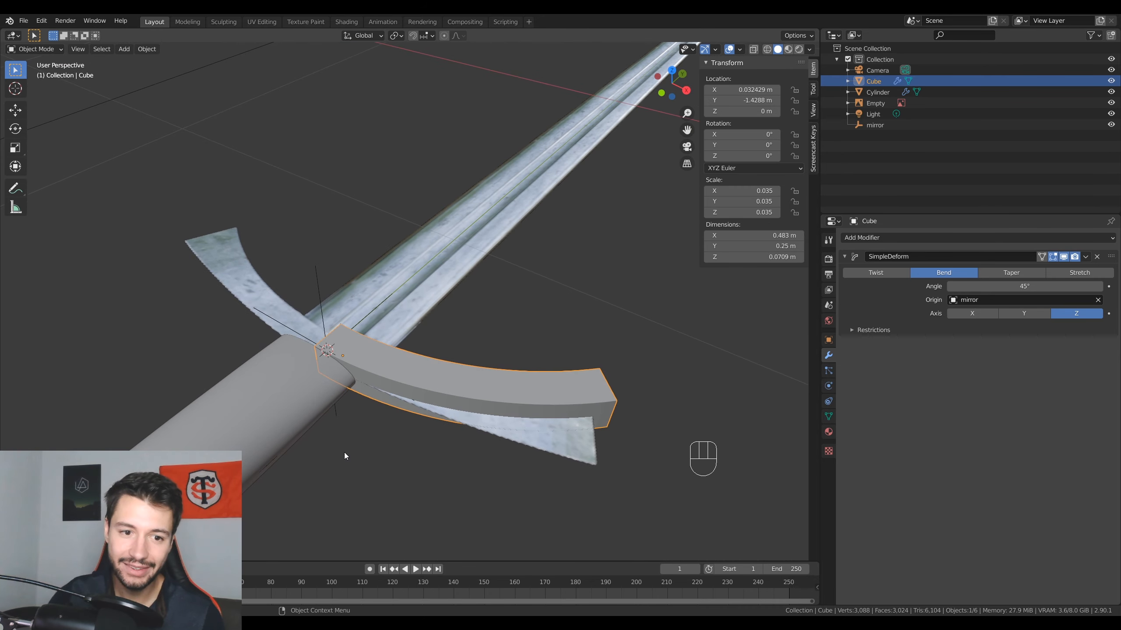
pyautogui.moveTo(389, 460); pyautogui.dragTo(403, 344, button='middle')
pyautogui.press('KP_7')
pyautogui.press('r')
pyautogui.press('z')
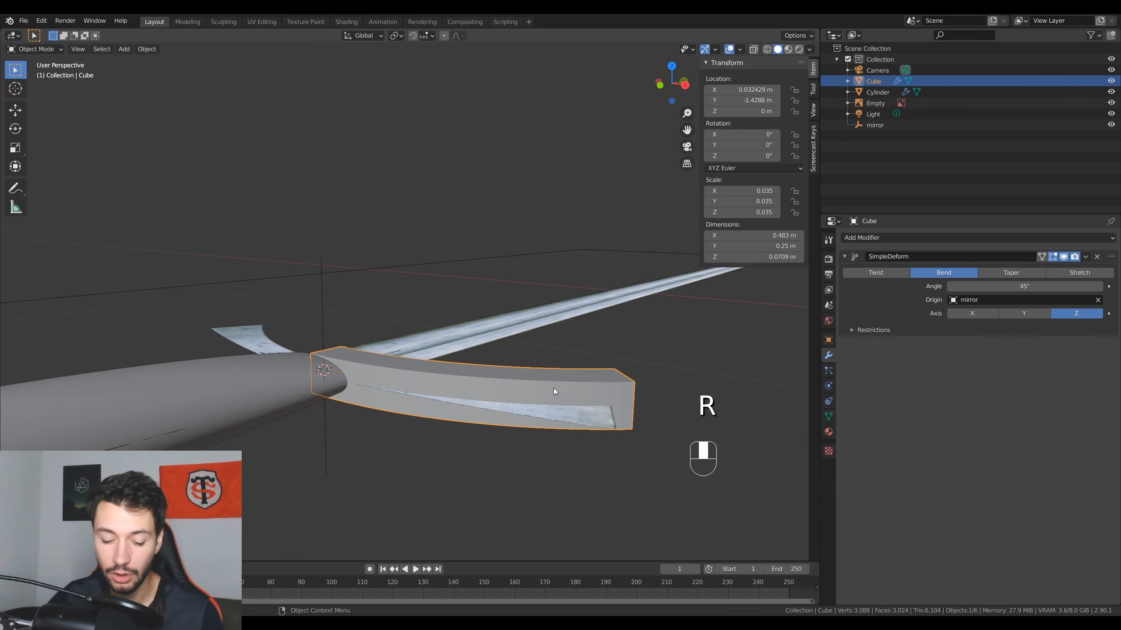
pyautogui.press('r')
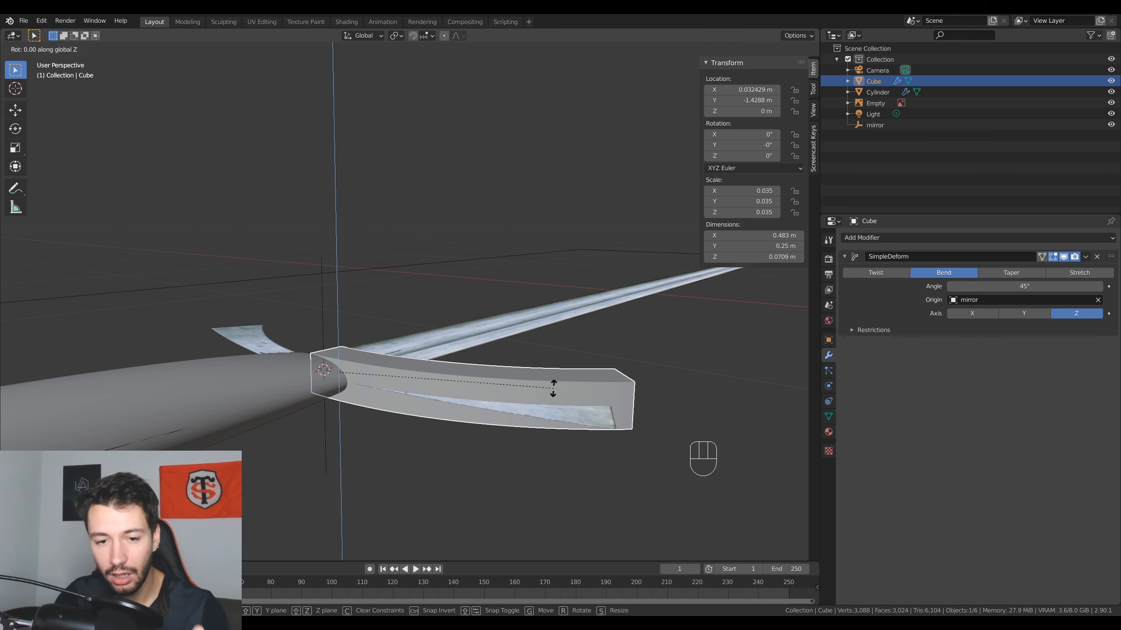
pyautogui.click(553, 389)
# - Set the Simple Deform bend angle to 27.1° to follow the curve of the reference guard in top view
pyautogui.press('KP_7')
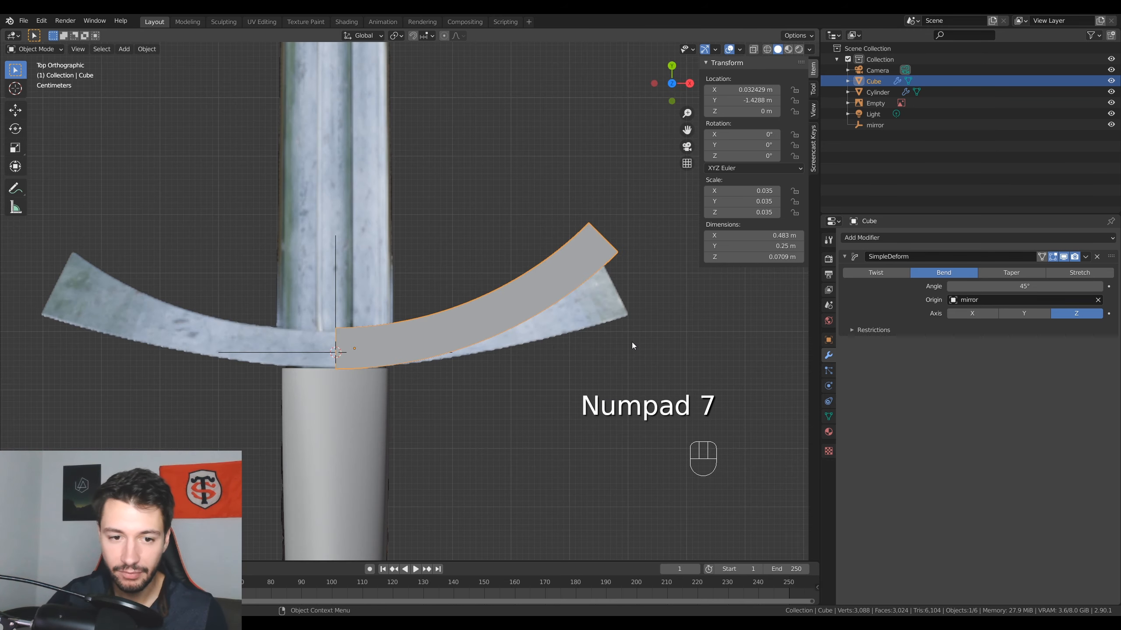
pyautogui.keyDown('shift'); pyautogui.moveTo(653, 289); pyautogui.dragTo(649, 333, button='middle'); pyautogui.keyUp('shift')
pyautogui.moveTo(1033, 286)
pyautogui.mouseDown()
pyautogui.moveTo(995, 286)
pyautogui.moveTo(1016, 285)
pyautogui.mouseUp()
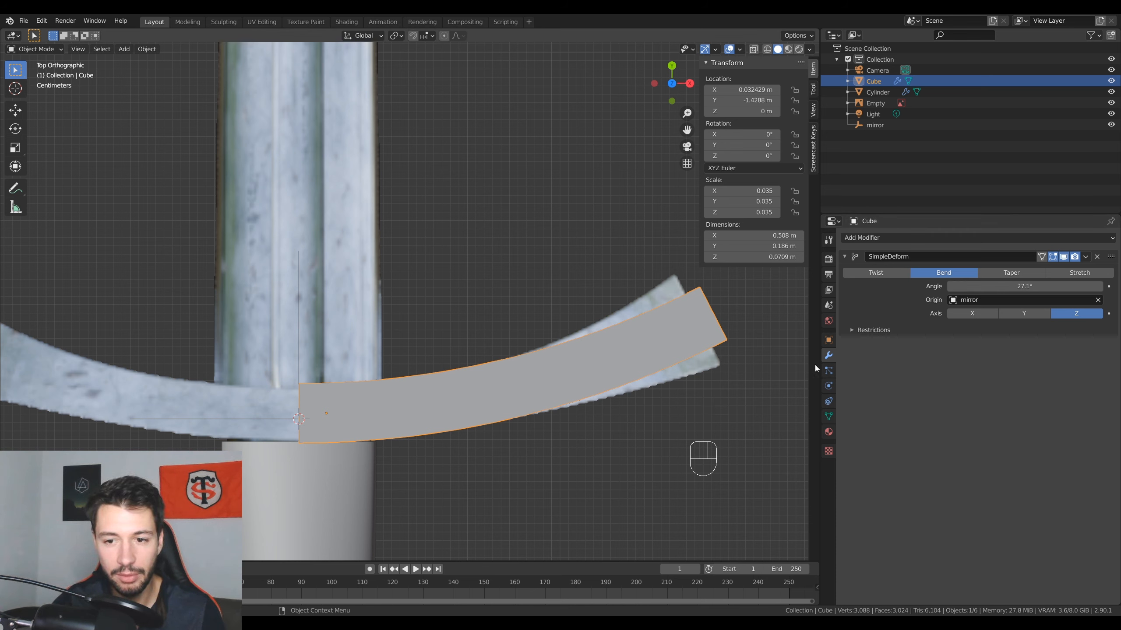
pyautogui.click(855, 329)
pyautogui.click(856, 329)
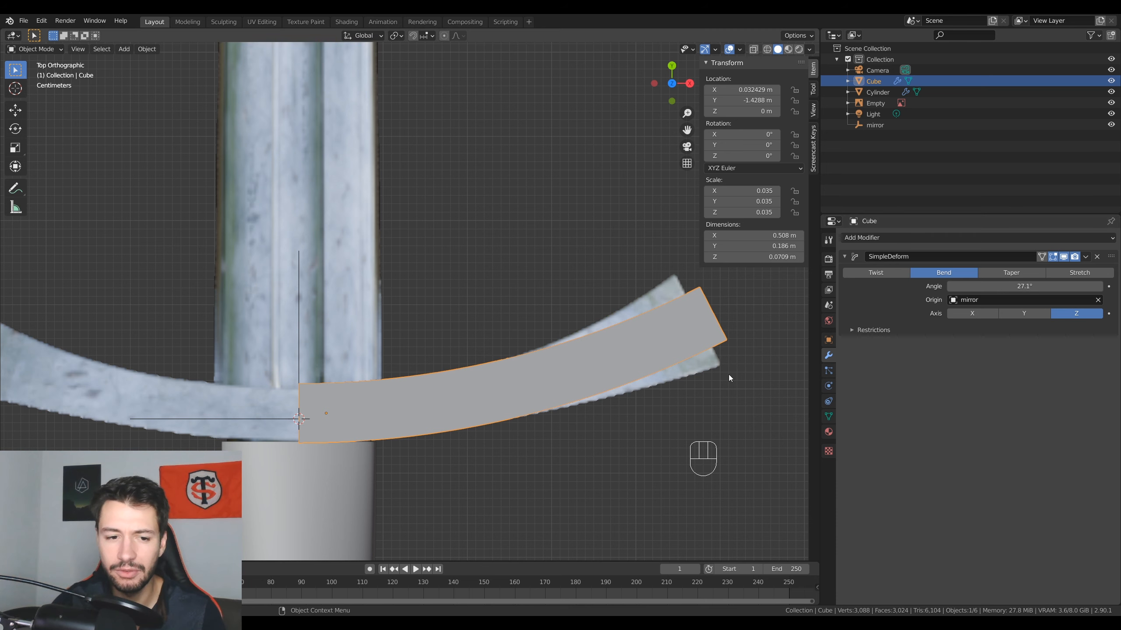
# - Add a Mirror modifier on X to the bent guard, with the mirror empty as its mirror object
pyautogui.click(852, 257)
pyautogui.click(868, 238)
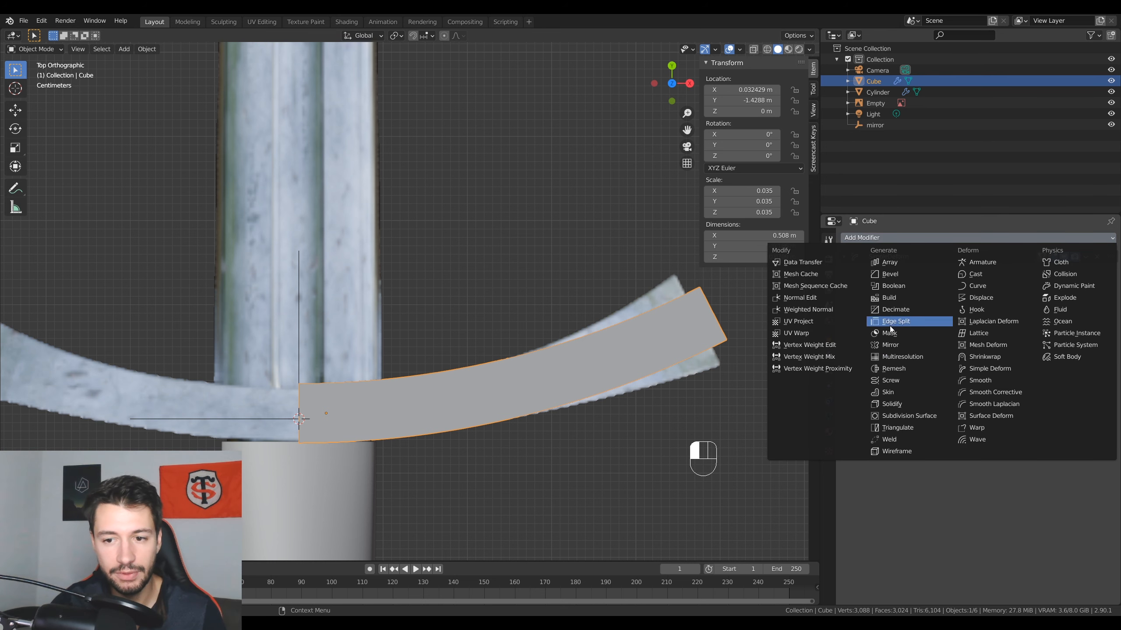
pyautogui.click(889, 344)
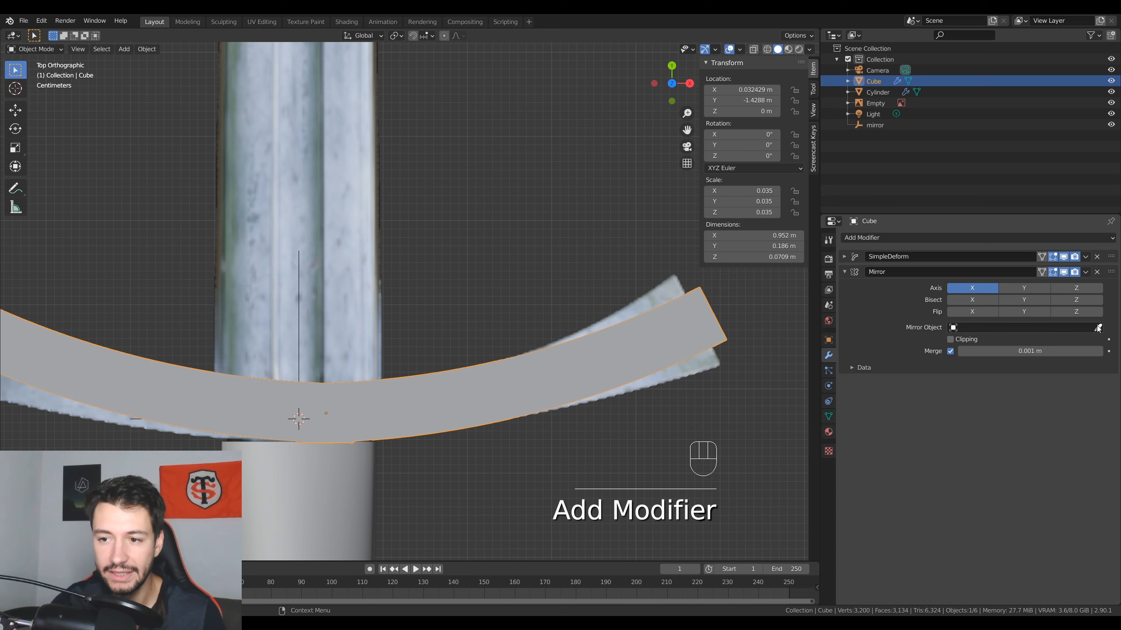
pyautogui.scroll(-4, 437, 411)
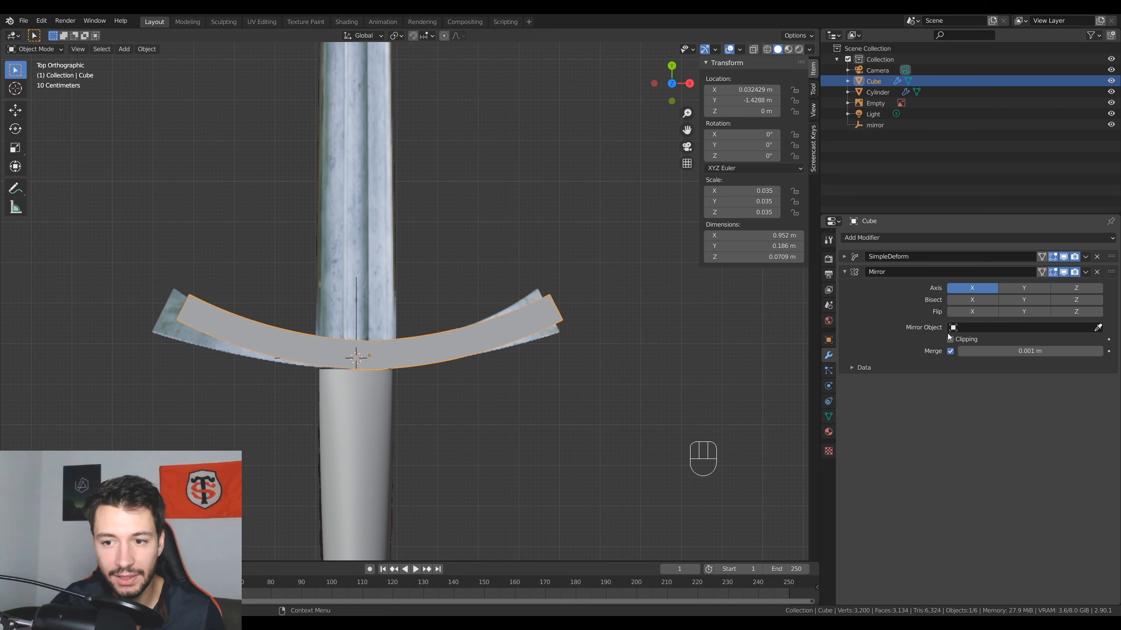
pyautogui.click(1098, 328)
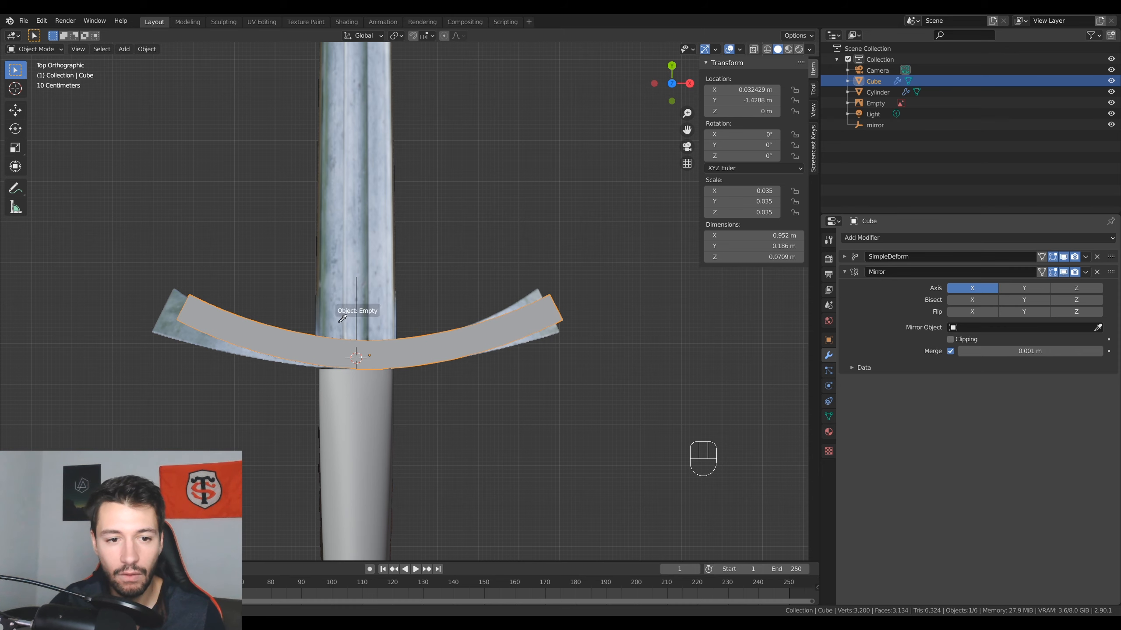
pyautogui.click(358, 315)
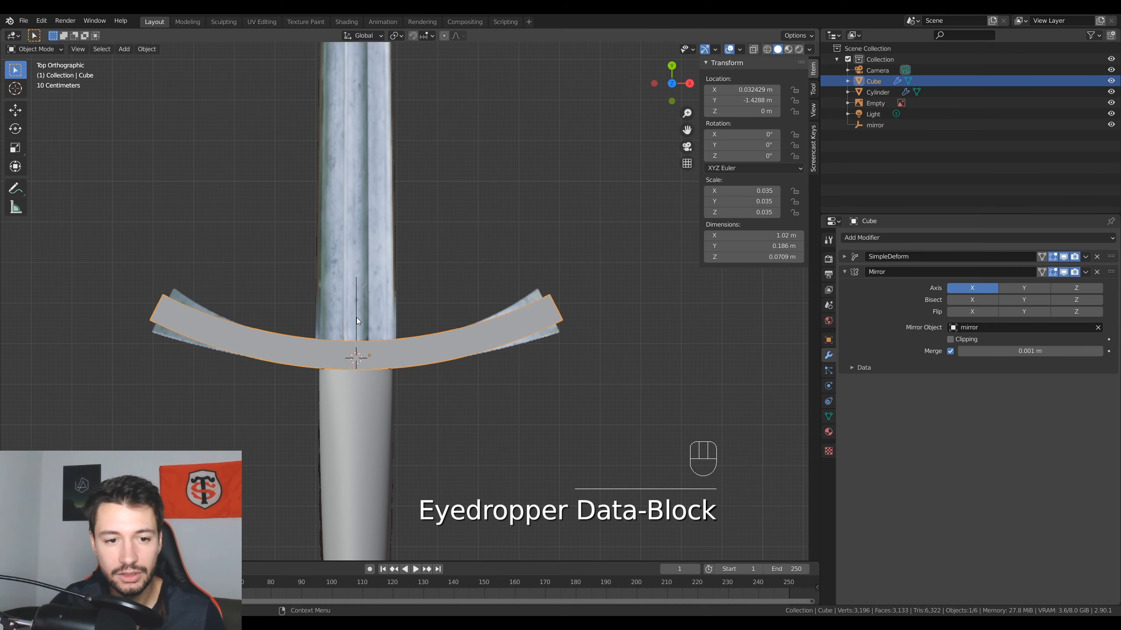
pyautogui.moveTo(477, 399); pyautogui.dragTo(574, 378, button='middle')
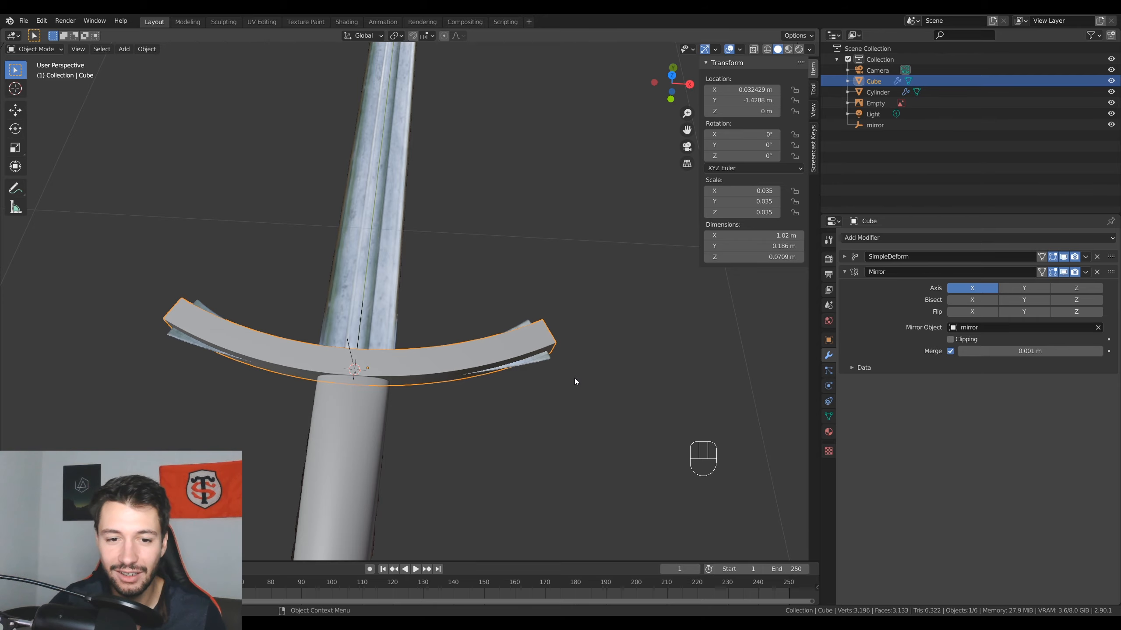
pyautogui.moveTo(574, 379); pyautogui.dragTo(501, 319, button='middle')
# - Enter Edit Mode on the guard in top view, with the Simple Deform settings expanded and the Mirror settings collapsed
pyautogui.press('KP_7')
pyautogui.scroll(3, 535, 346)
pyautogui.press('Tab')
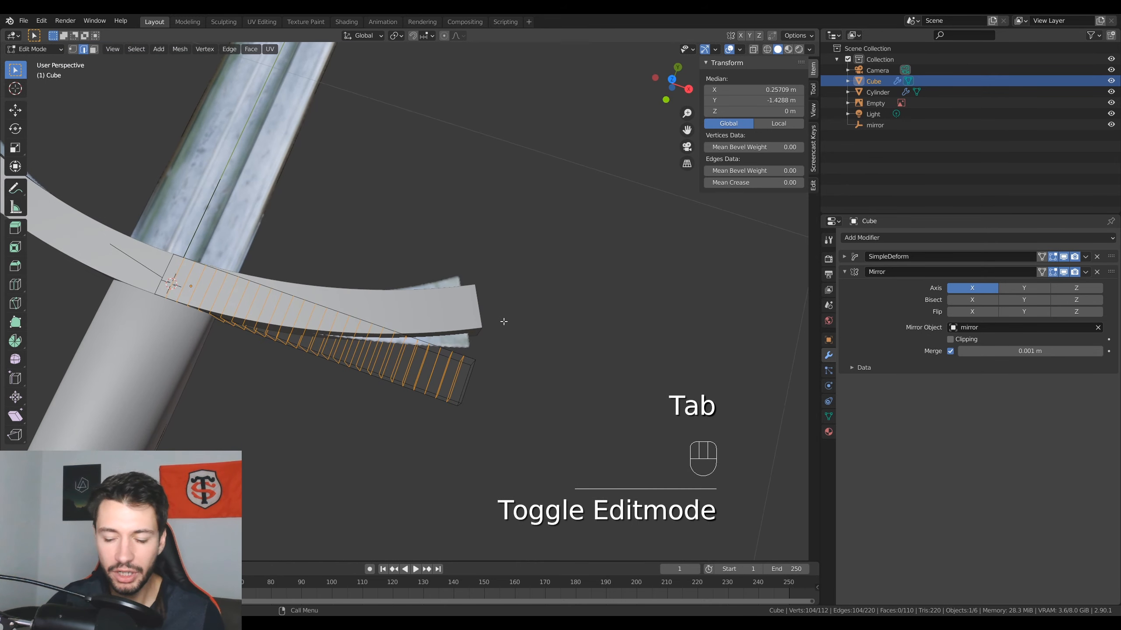
pyautogui.press('KP_7')
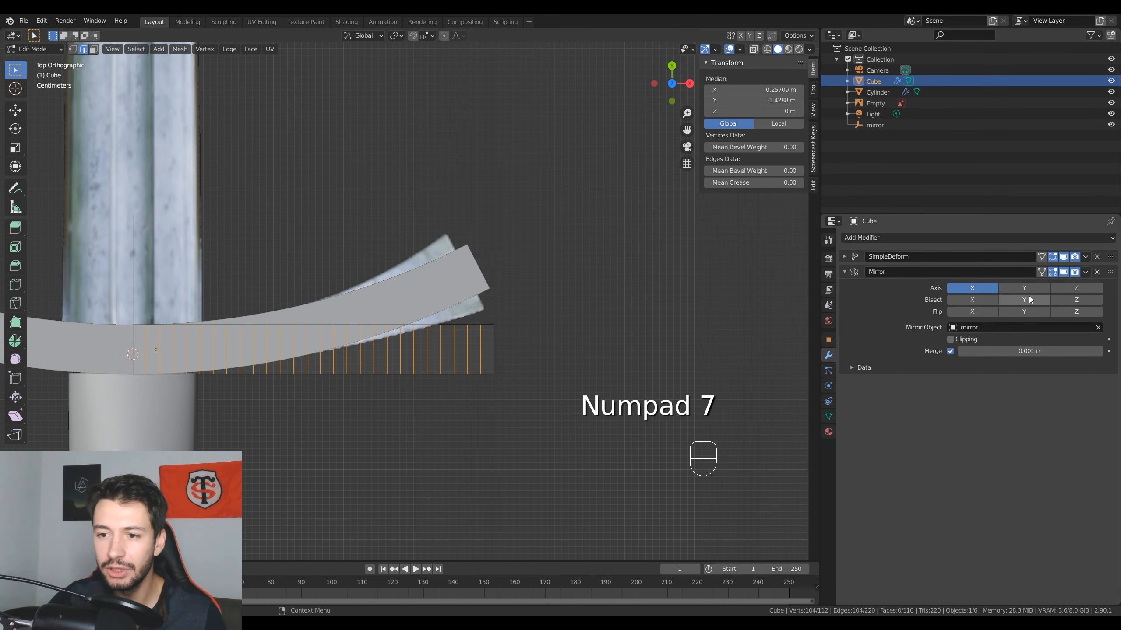
pyautogui.click(844, 272)
pyautogui.click(844, 258)
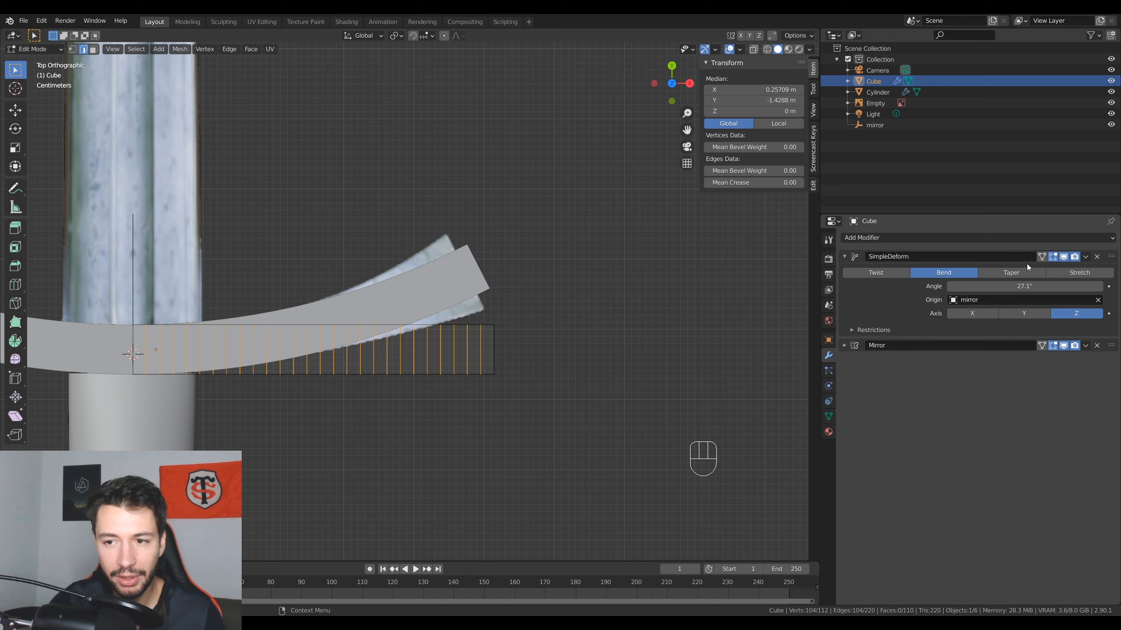
# - Try toggling Simple Deform's display on the guard's edit cage
pyautogui.click(1043, 257)
pyautogui.click(1044, 256)
pyautogui.click(1043, 256)
pyautogui.click(1043, 257)
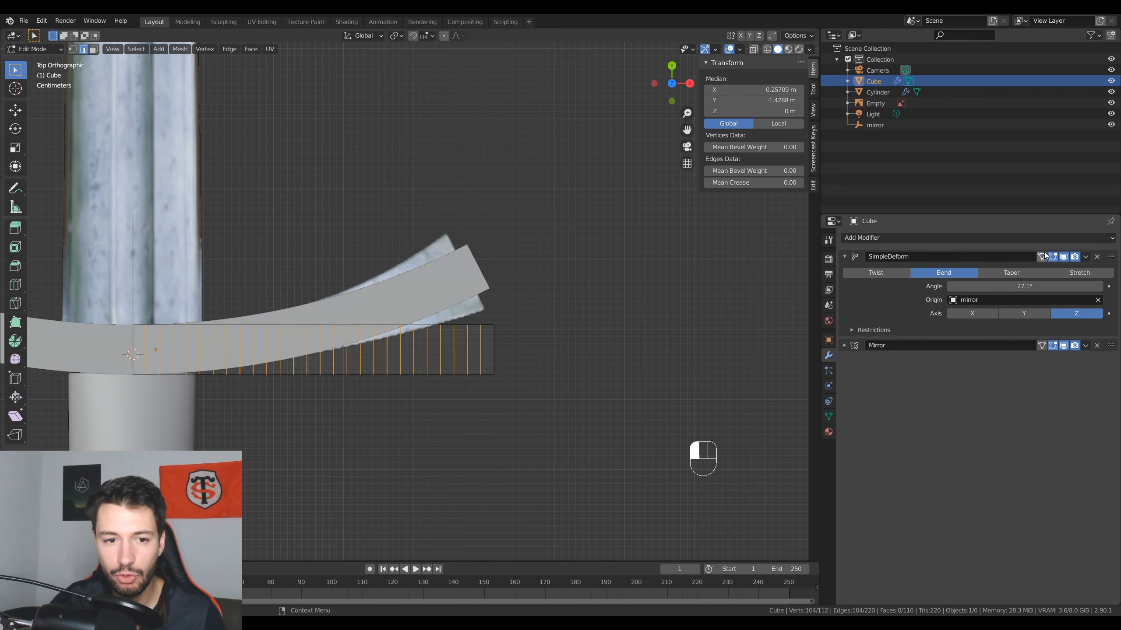
# - Switch to the Blender window with the finished sword and examine the thickness and end shape of its guard
pyautogui.moveTo(498, 335); pyautogui.dragTo(123, 103, button='middle')
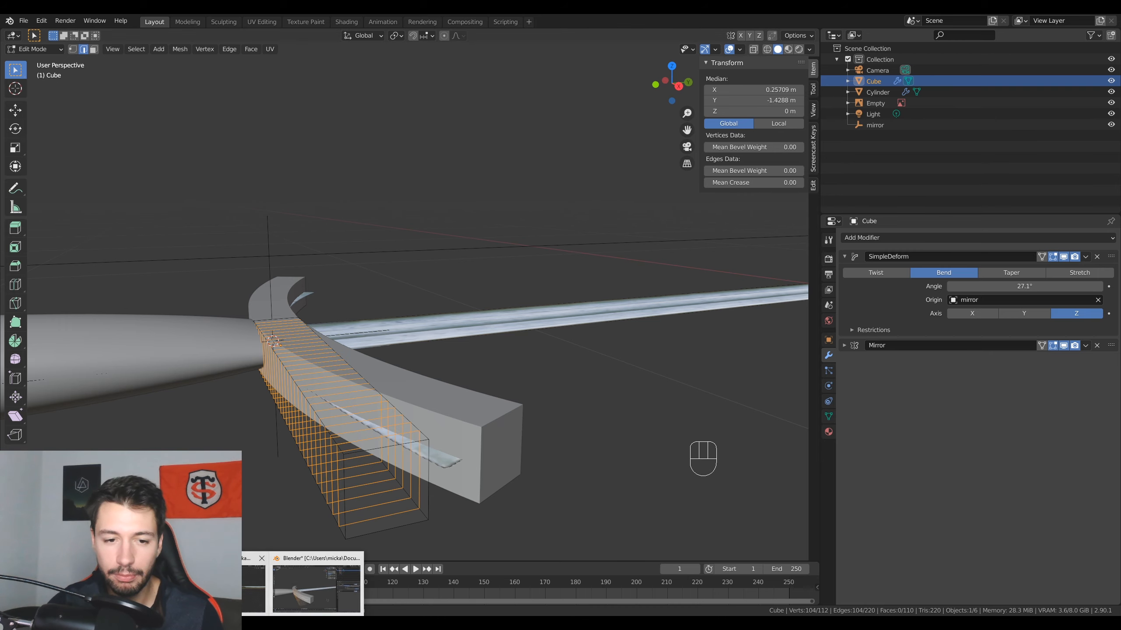
pyautogui.click(304, 583)
pyautogui.scroll(3, 529, 407)
pyautogui.keyDown('shift'); pyautogui.moveTo(620, 348); pyautogui.dragTo(383, 375, button='middle'); pyautogui.keyUp('shift')
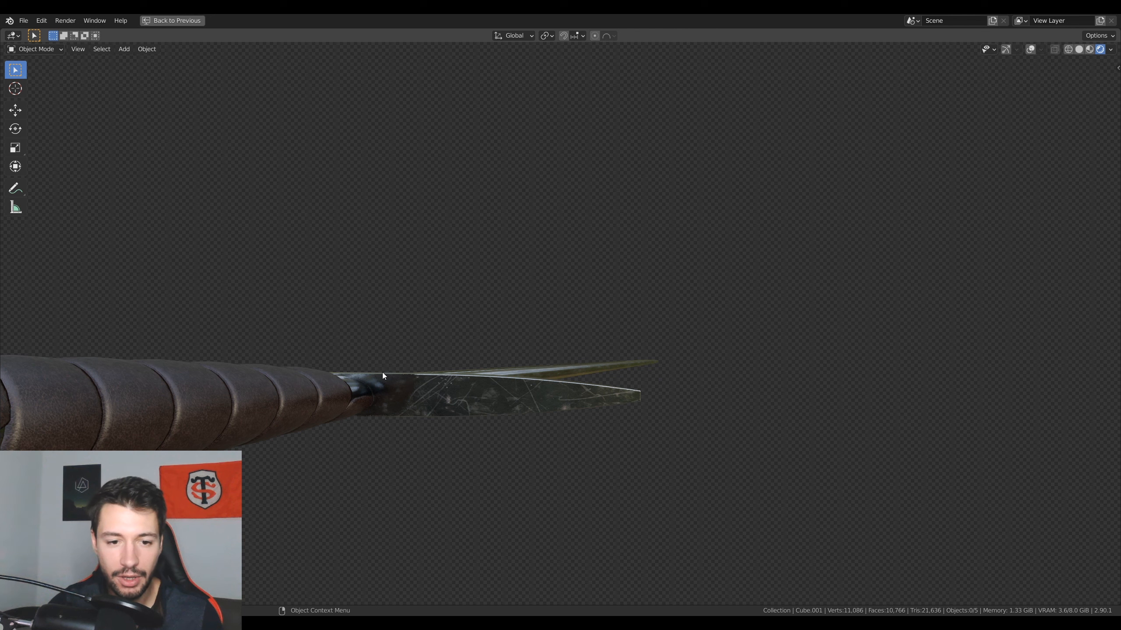
pyautogui.moveTo(607, 391); pyautogui.dragTo(634, 445, button='middle')
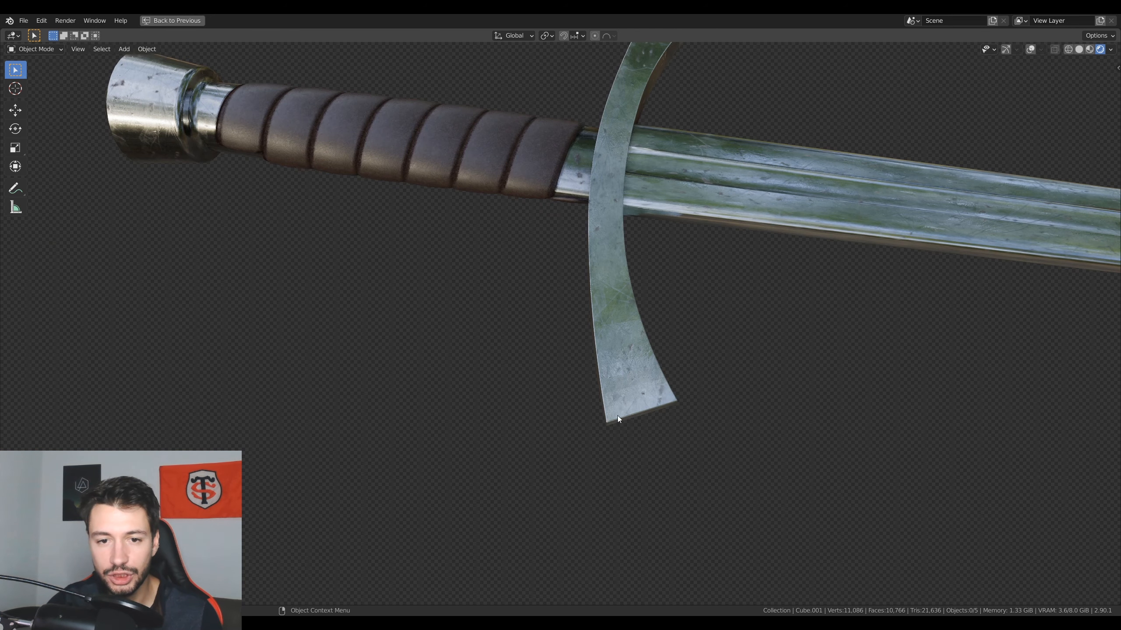
pyautogui.moveTo(580, 420); pyautogui.dragTo(426, 395, button='middle')
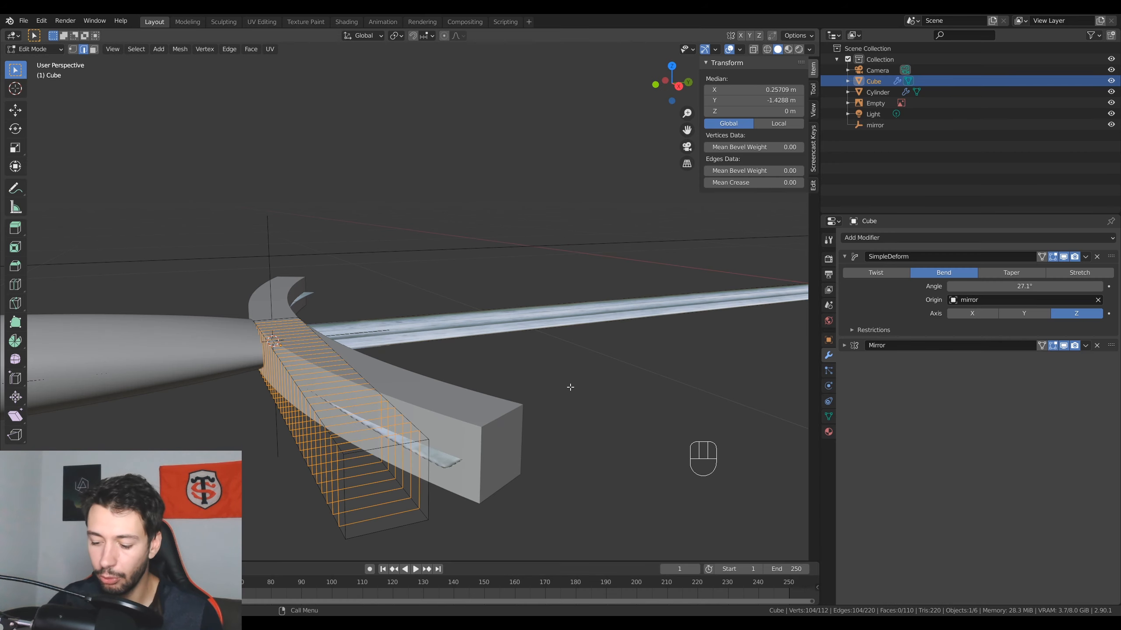
# - Back in the working file, switch to face selection and select the guard block's outer end face
pyautogui.press('KP_7')
pyautogui.moveTo(570, 388); pyautogui.dragTo(486, 309, button='middle')
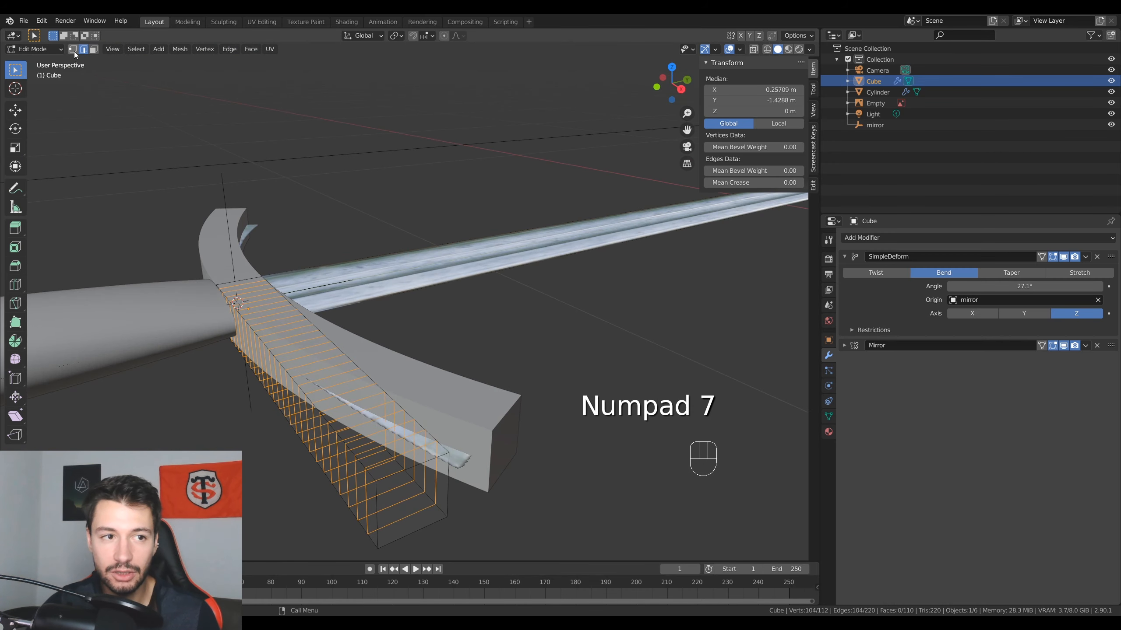
pyautogui.click(93, 49)
pyautogui.click(421, 492)
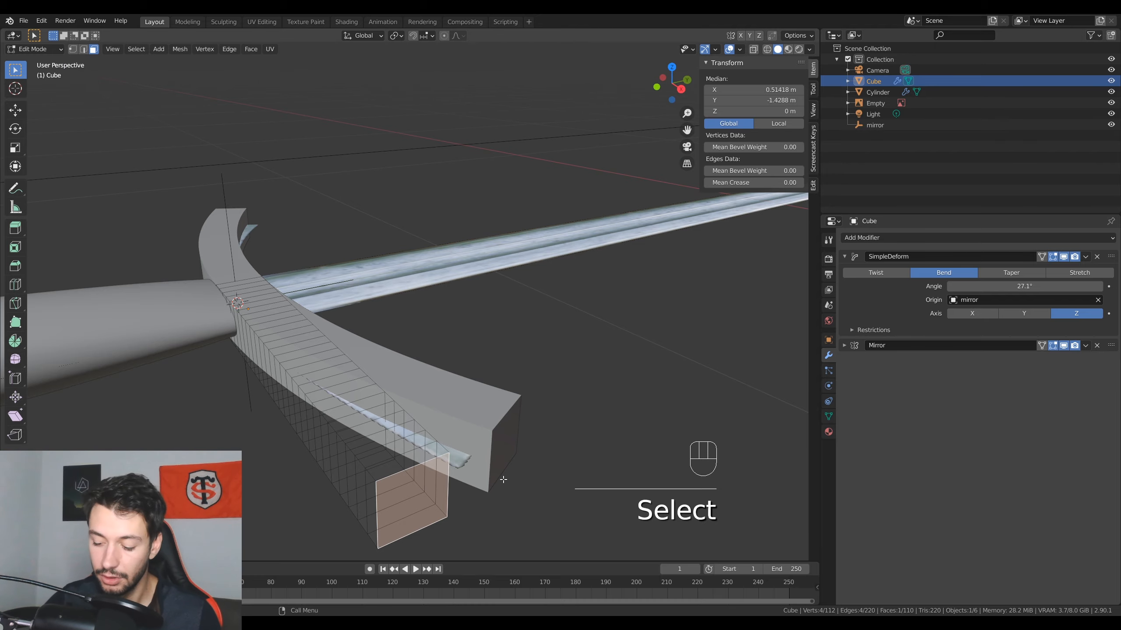
pyautogui.press('KP_7')
pyautogui.press('s')
pyautogui.middleClick(530, 283)
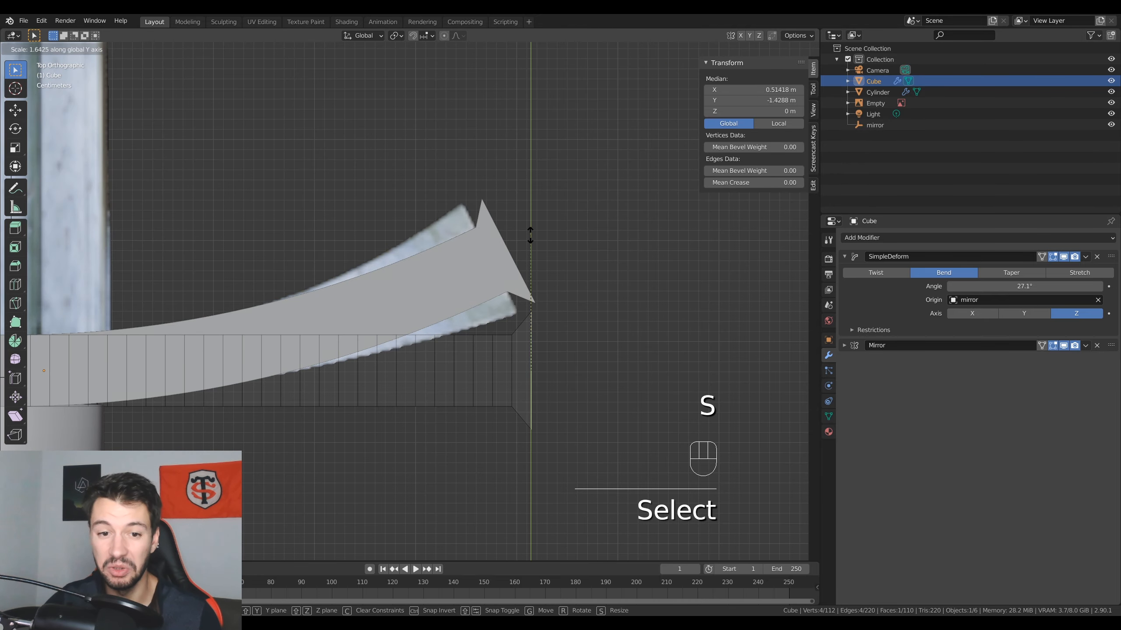
pyautogui.rightClick(533, 234)
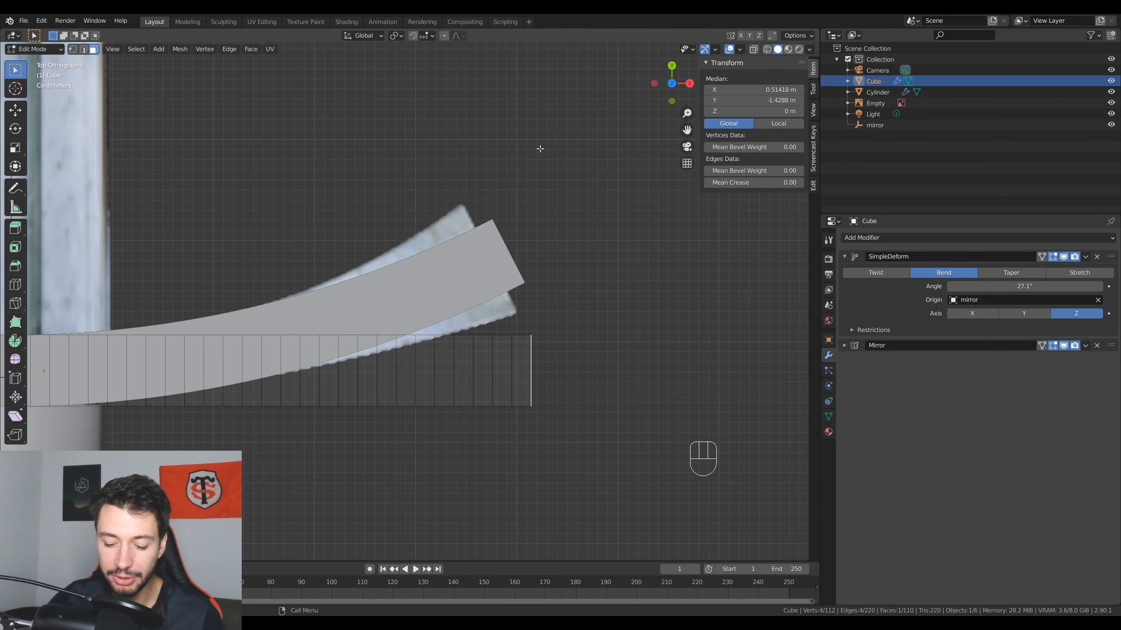
# - Enable proportional editing and try scaling the end face along Y with Smooth falloff and a smaller influence radius
pyautogui.press('o')
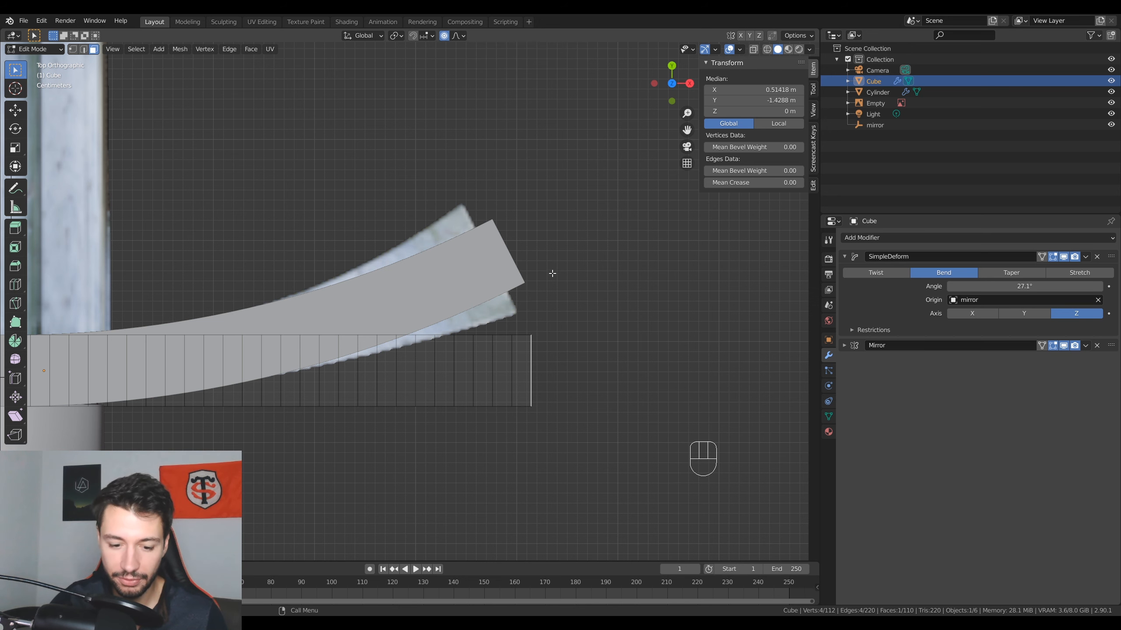
pyautogui.scroll(-1, 552, 273)
pyautogui.press('s')
pyautogui.press('y')
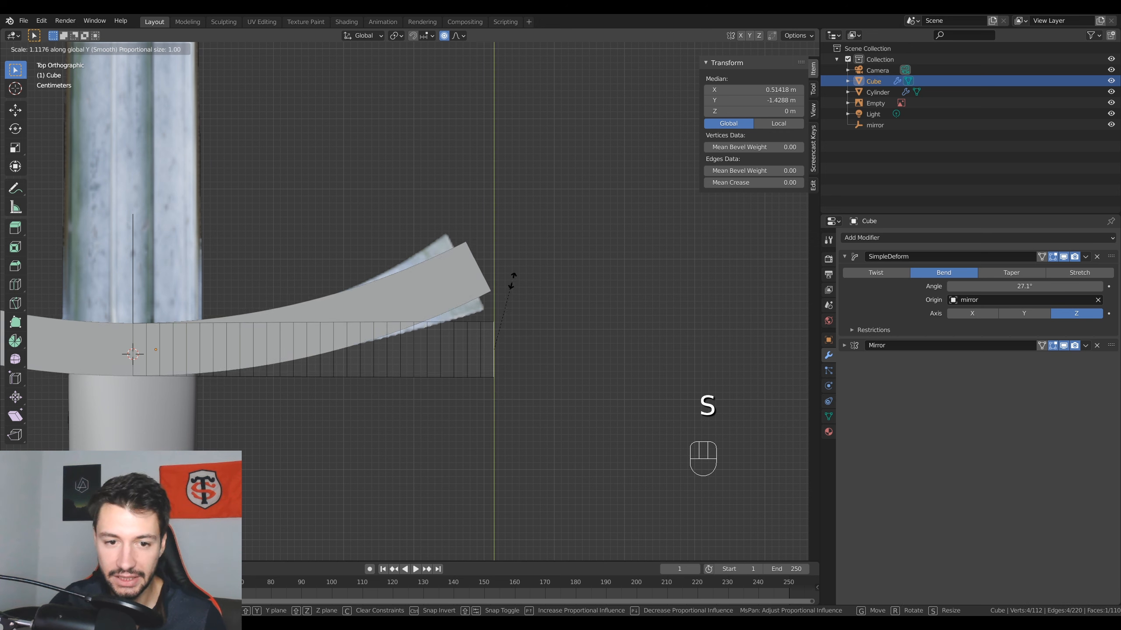
pyautogui.scroll(9, 511, 261)
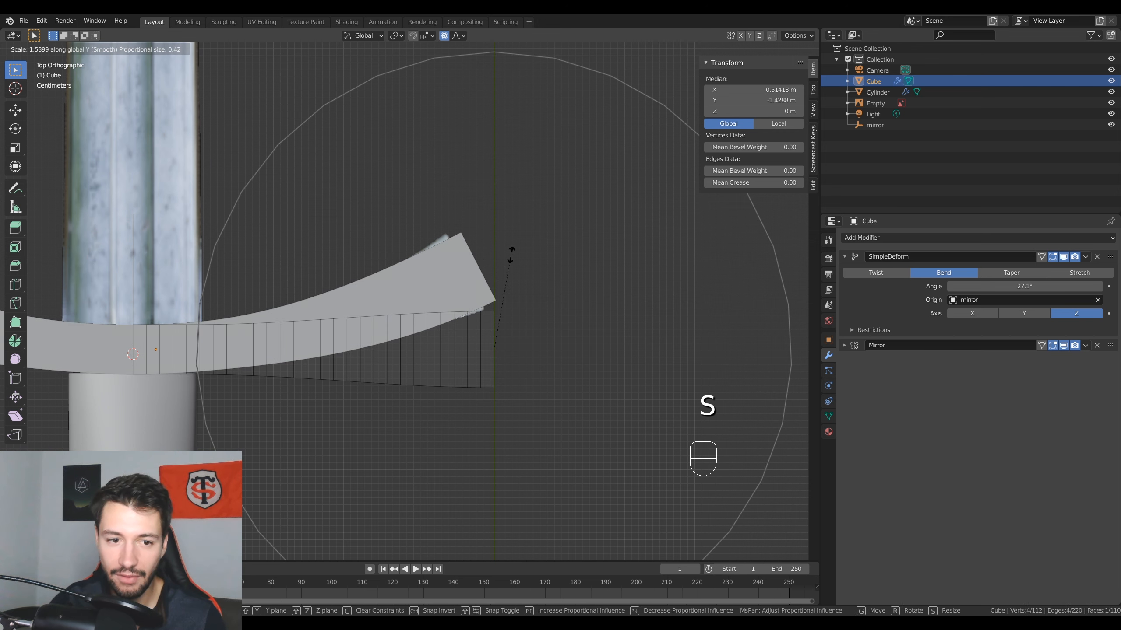
pyautogui.scroll(-2, 511, 255)
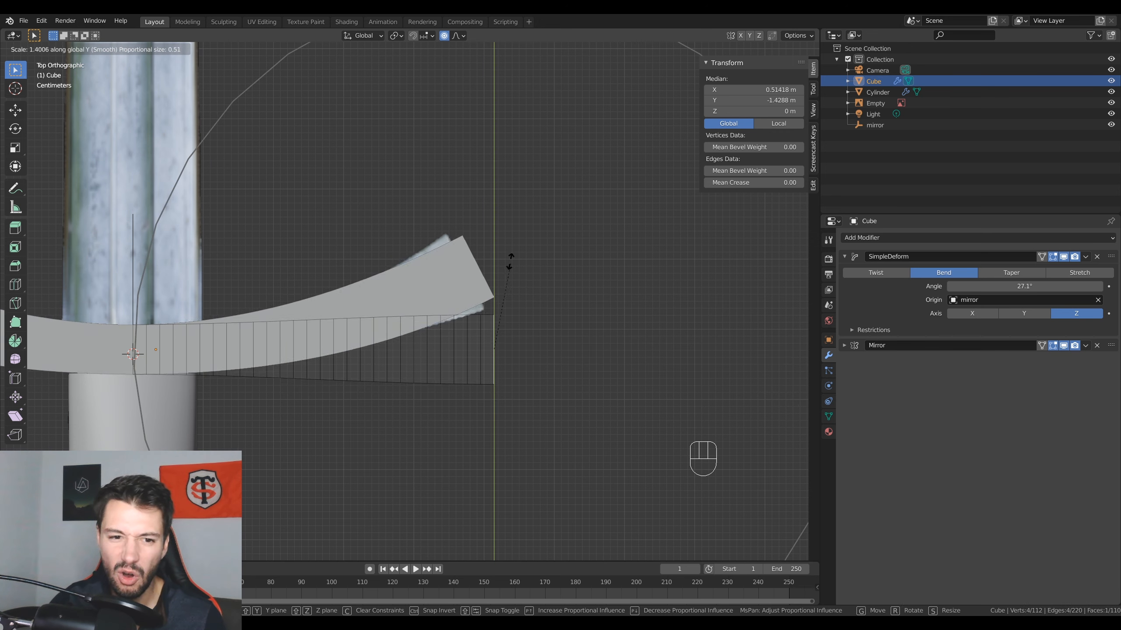
pyautogui.rightClick(516, 247)
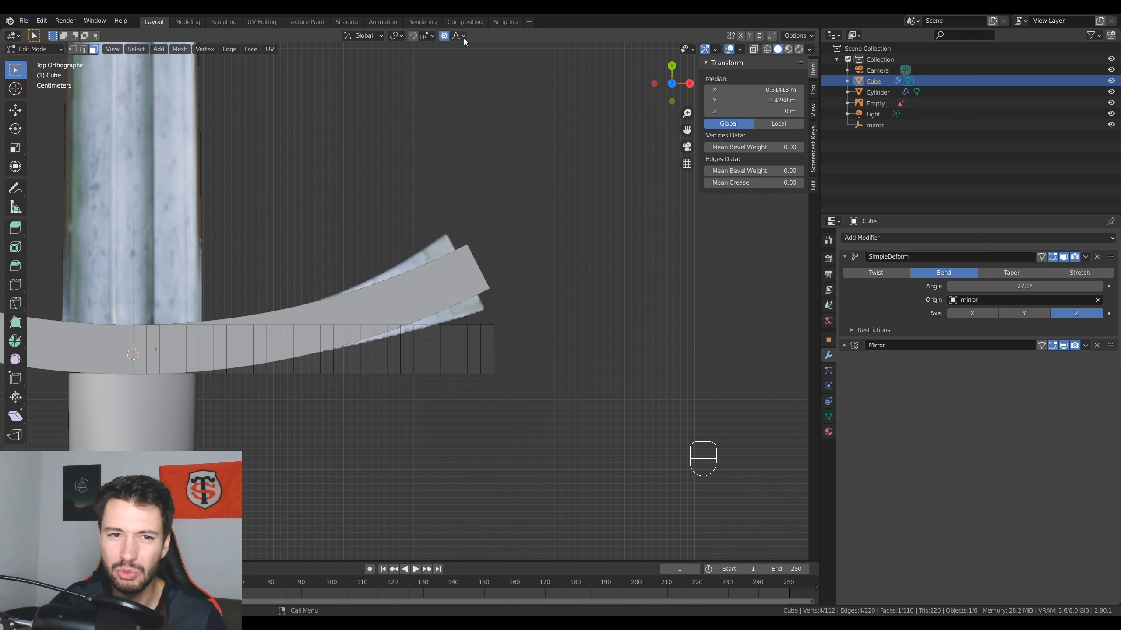
# - Switch the proportional falloff to Sharp and widen the guard's outer end face along Y to flare the tip
pyautogui.click(459, 36)
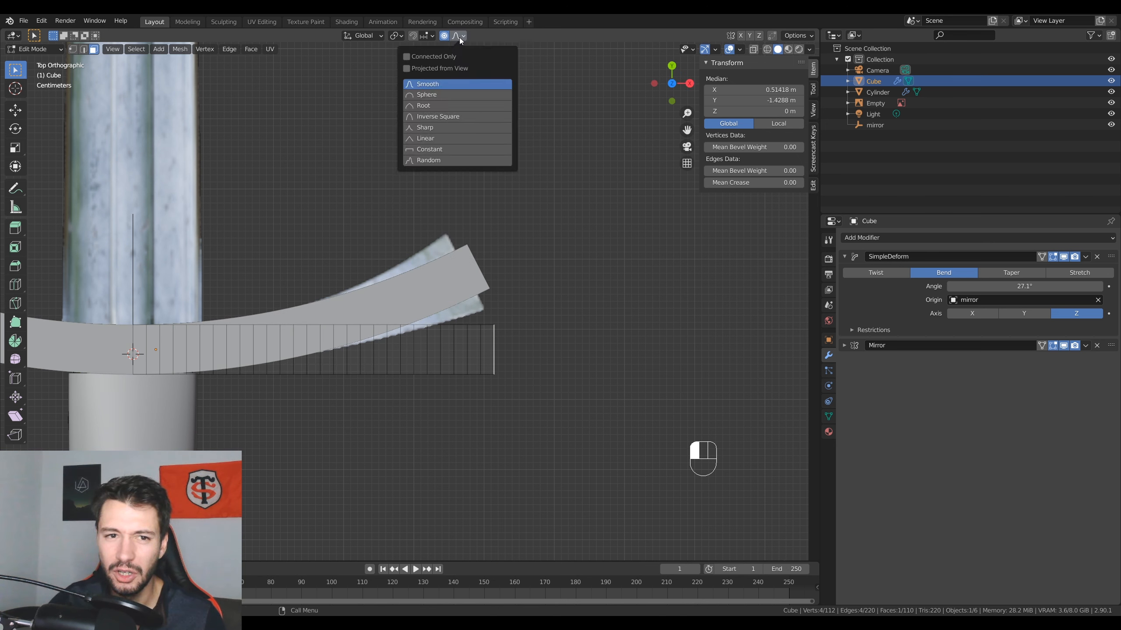
pyautogui.click(429, 128)
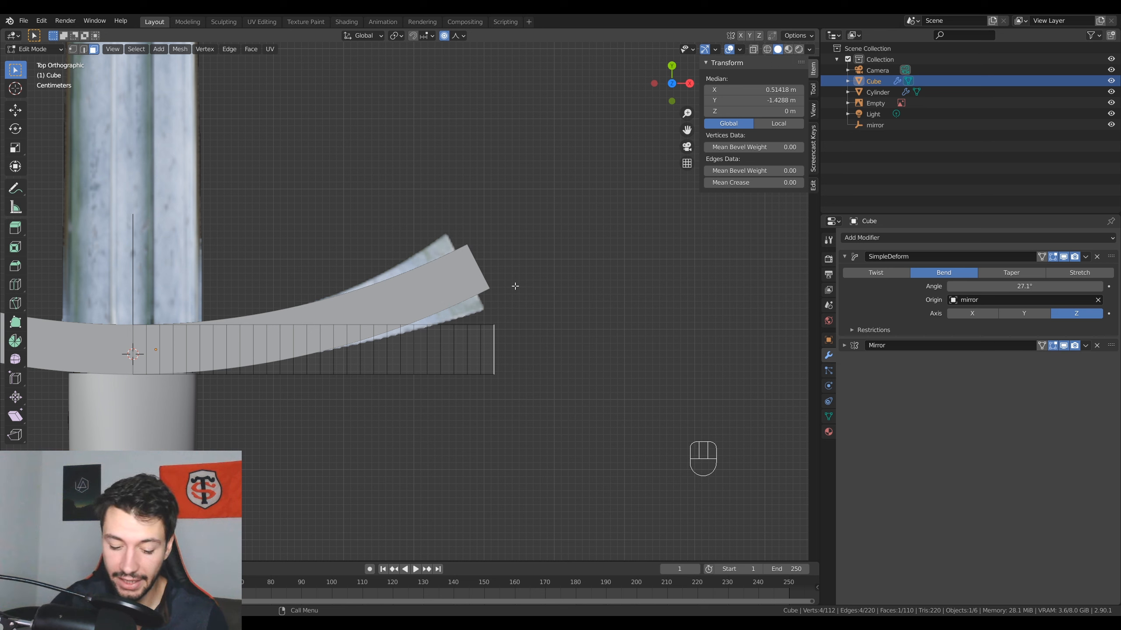
pyautogui.press('s')
pyautogui.press('y')
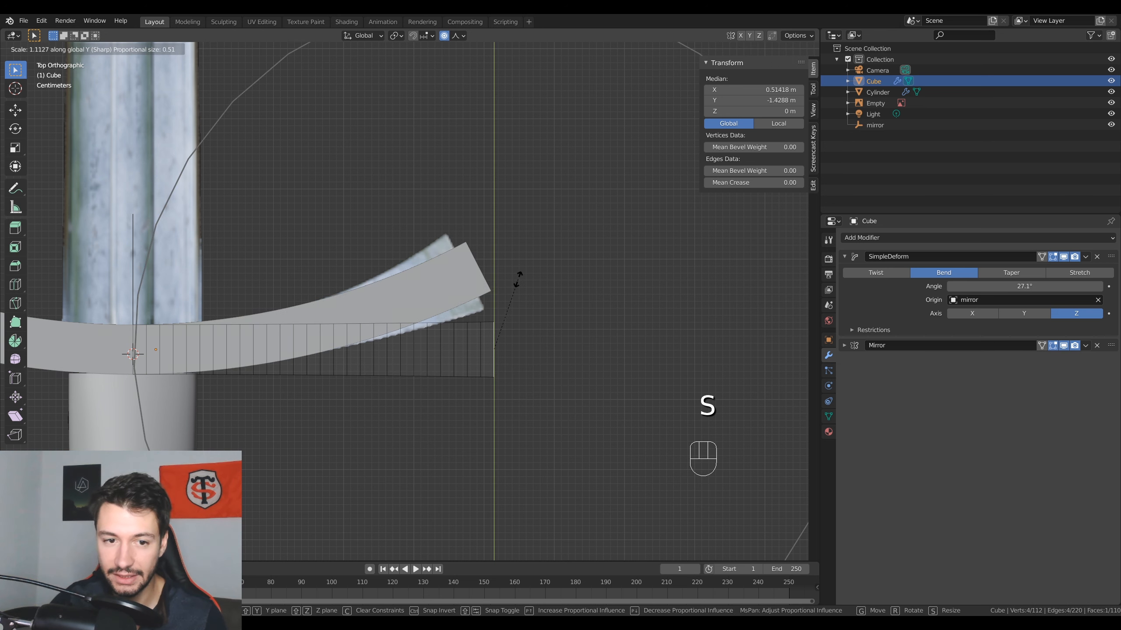
pyautogui.click(514, 232)
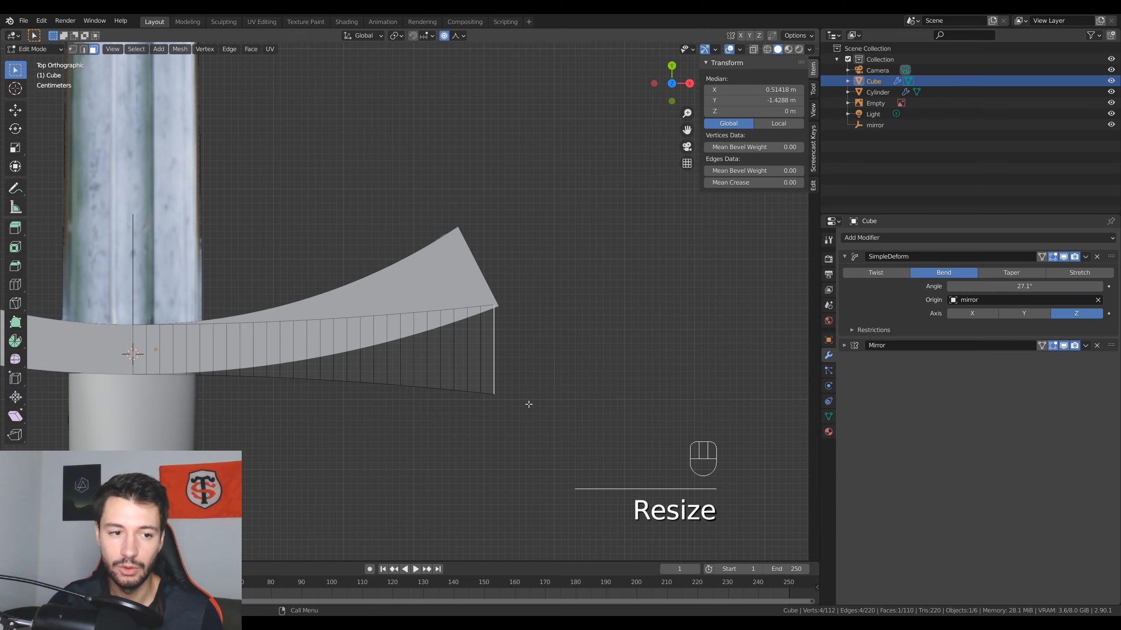
# - From the front view, thin the guard's end face along Z with a proportional size of 0.83, tapering it to a narrow tip
pyautogui.moveTo(509, 409); pyautogui.dragTo(516, 280, button='middle')
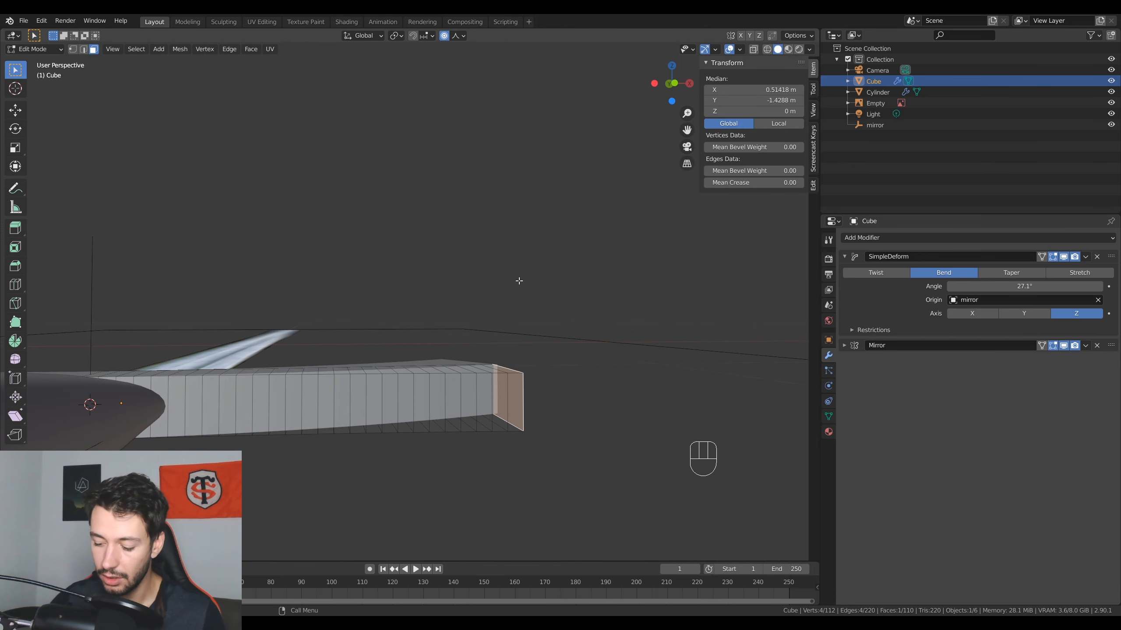
pyautogui.press('KP_1')
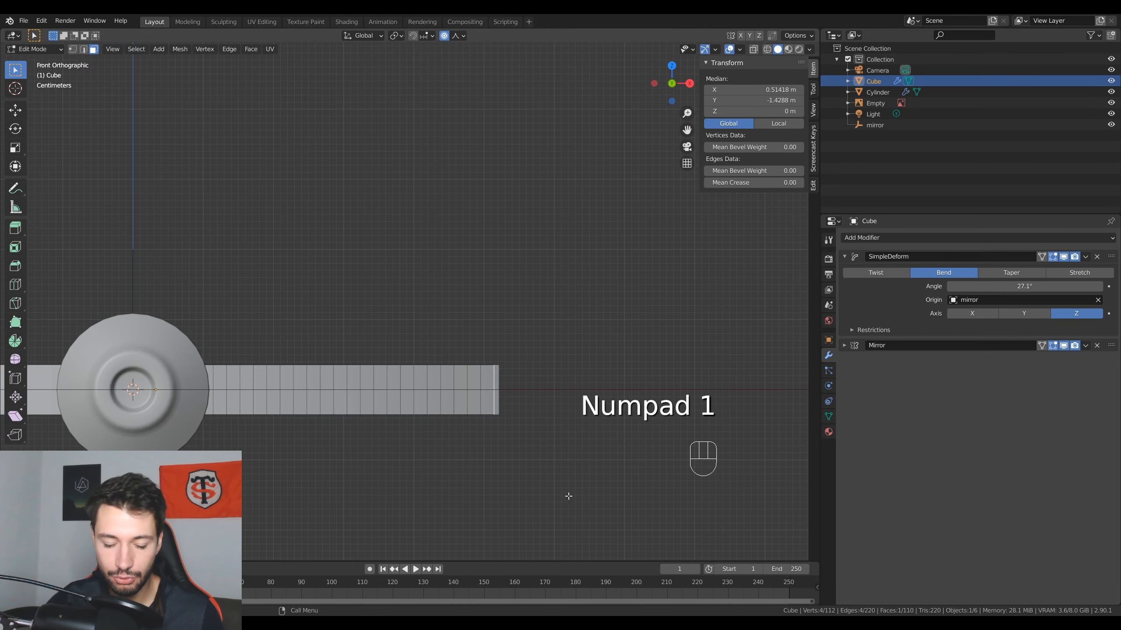
pyautogui.press('s')
pyautogui.press('z')
pyautogui.scroll(-5, 531, 450)
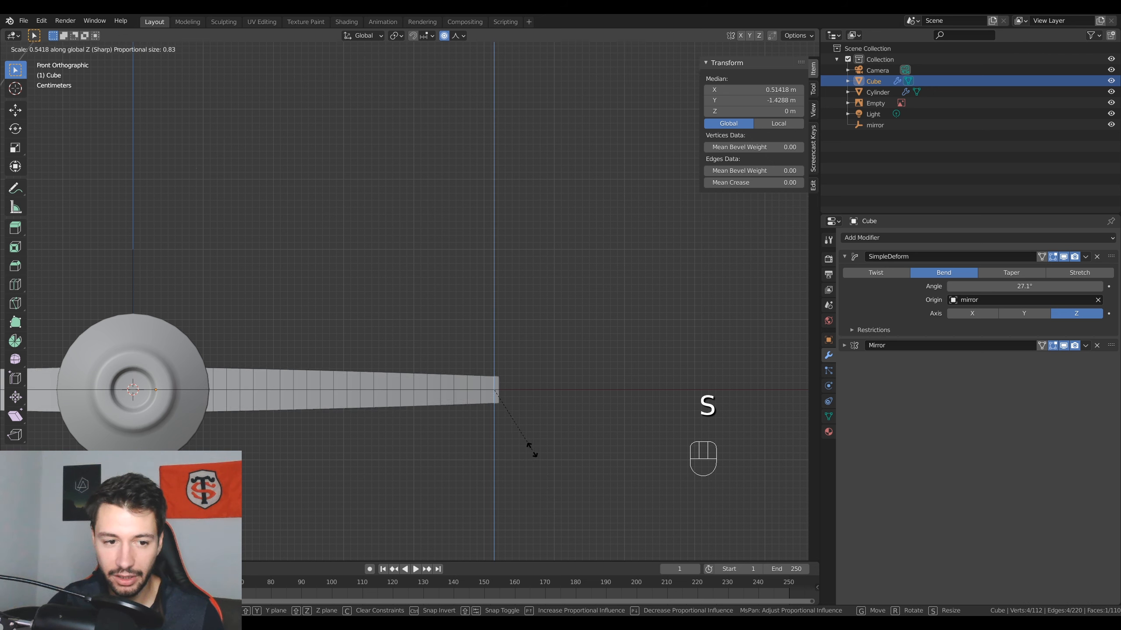
pyautogui.click(501, 409)
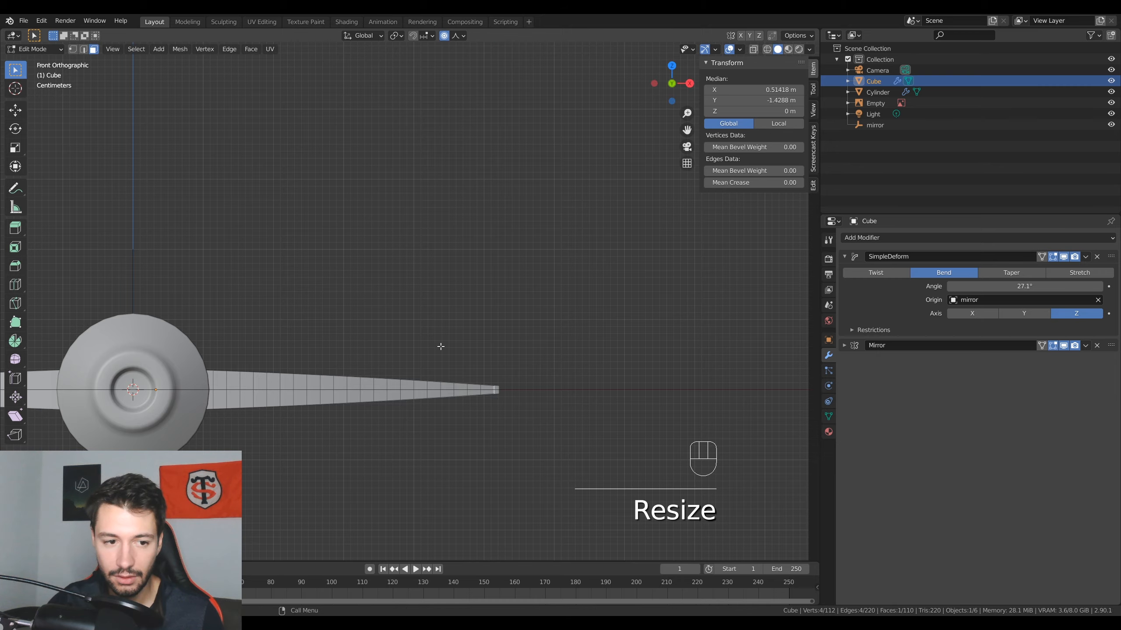
# - In object mode, thicken the whole guard to a Z scale of about 0.041 and compare it with the previous thickness
pyautogui.moveTo(441, 346); pyautogui.dragTo(369, 315, button='middle')
pyautogui.press('Tab')
pyautogui.scroll(2, 395, 359)
pyautogui.scroll(2, 369, 314)
pyautogui.moveTo(369, 314)
pyautogui.mouseDown(button='middle')
pyautogui.moveTo(381, 268)
pyautogui.moveTo(342, 292)
pyautogui.moveTo(361, 309)
pyautogui.mouseUp(button='middle')
pyautogui.press('s')
pyautogui.press('z')
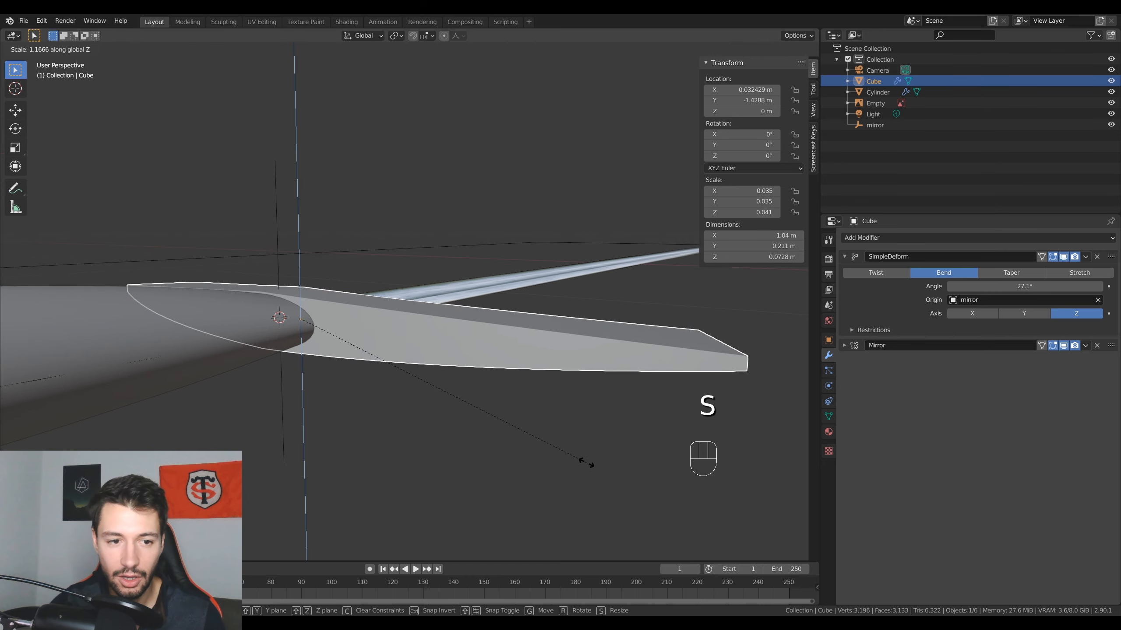
pyautogui.click(583, 460)
pyautogui.moveTo(486, 429); pyautogui.dragTo(310, 333, button='middle')
pyautogui.moveTo(414, 267); pyautogui.dragTo(459, 264, button='middle')
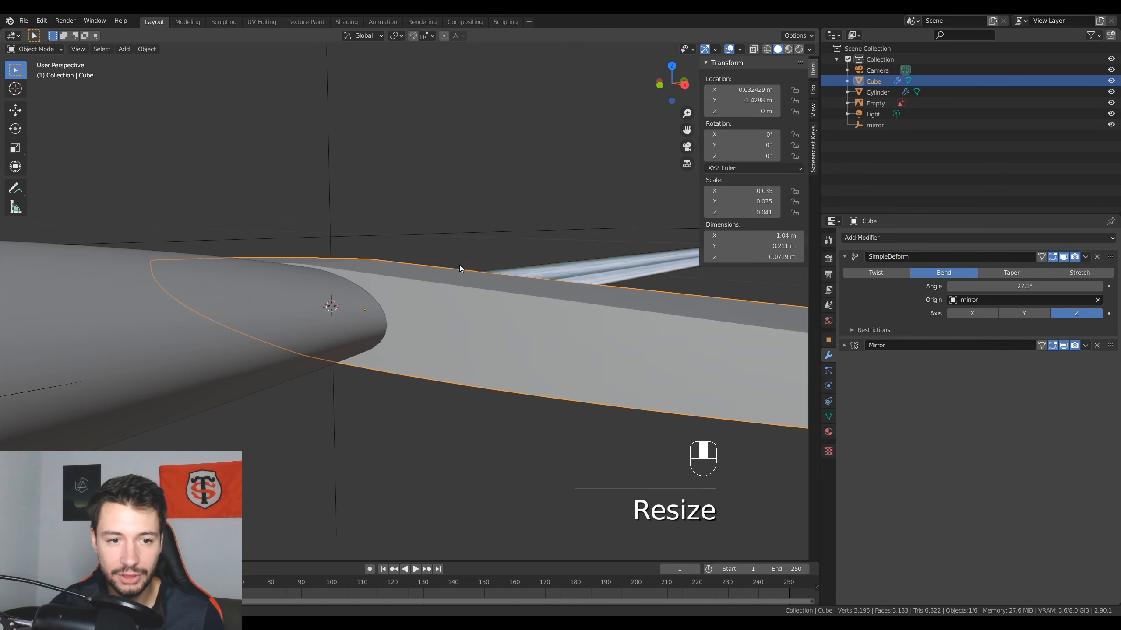
pyautogui.moveTo(401, 321); pyautogui.dragTo(473, 380, button='middle')
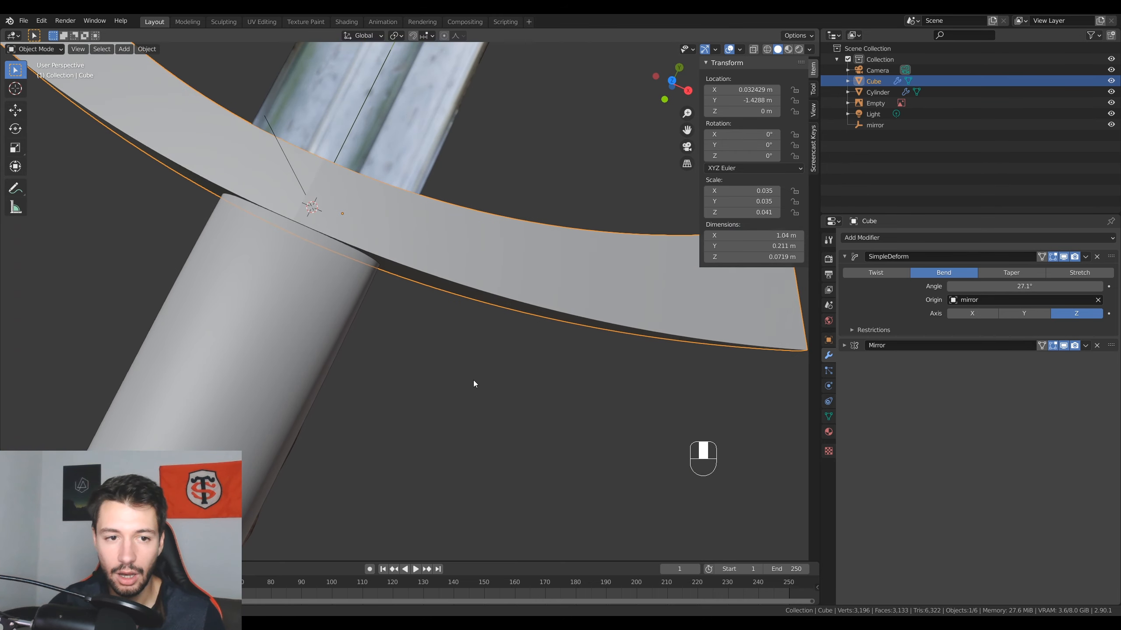
pyautogui.hotkey('ctrl', 'z')
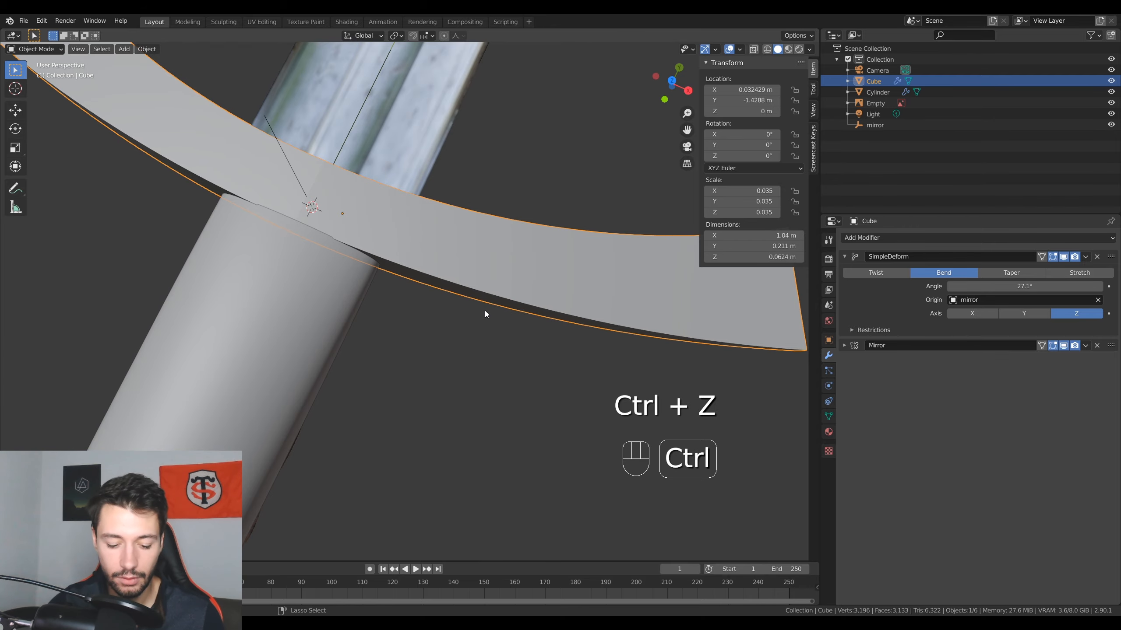
pyautogui.hotkey('ctrl', 'shift', 'z')
# - Return to the top view of the whole hilt and save the file
pyautogui.moveTo(485, 310); pyautogui.dragTo(434, 376, button='middle')
pyautogui.press('Tab')
pyautogui.press('Tab')
pyautogui.press('KP_7')
pyautogui.scroll(-5, 439, 438)
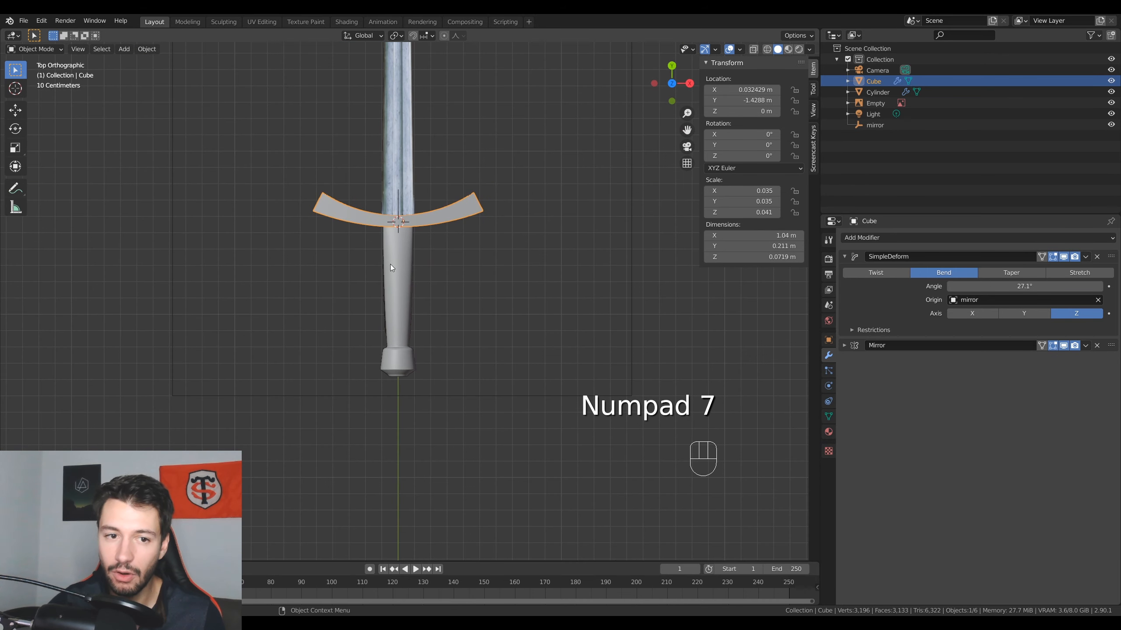
pyautogui.keyDown('shift'); pyautogui.moveTo(391, 264); pyautogui.dragTo(439, 268, button='middle'); pyautogui.keyUp('shift')
pyautogui.hotkey('ctrl', 's')
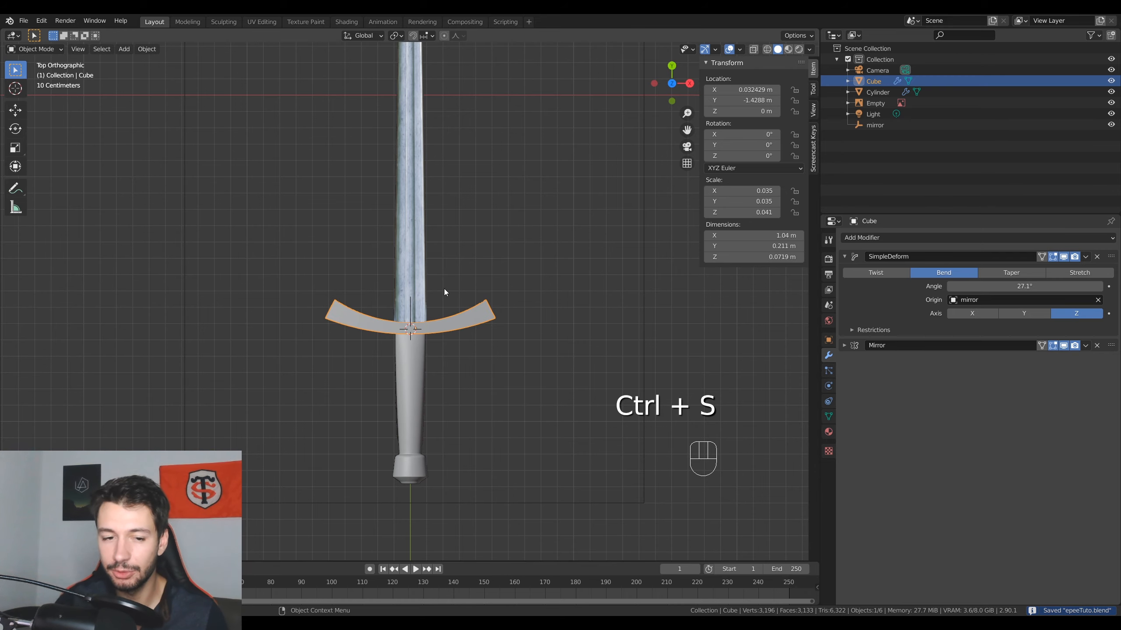
# - Add a cube for the blade, scale it to about 0.103 and move it along Y to the blade's base above the guard
pyautogui.scroll(2, 543, 238)
pyautogui.keyDown('shift'); pyautogui.moveTo(542, 238); pyautogui.dragTo(431, 372, button='middle'); pyautogui.keyUp('shift')
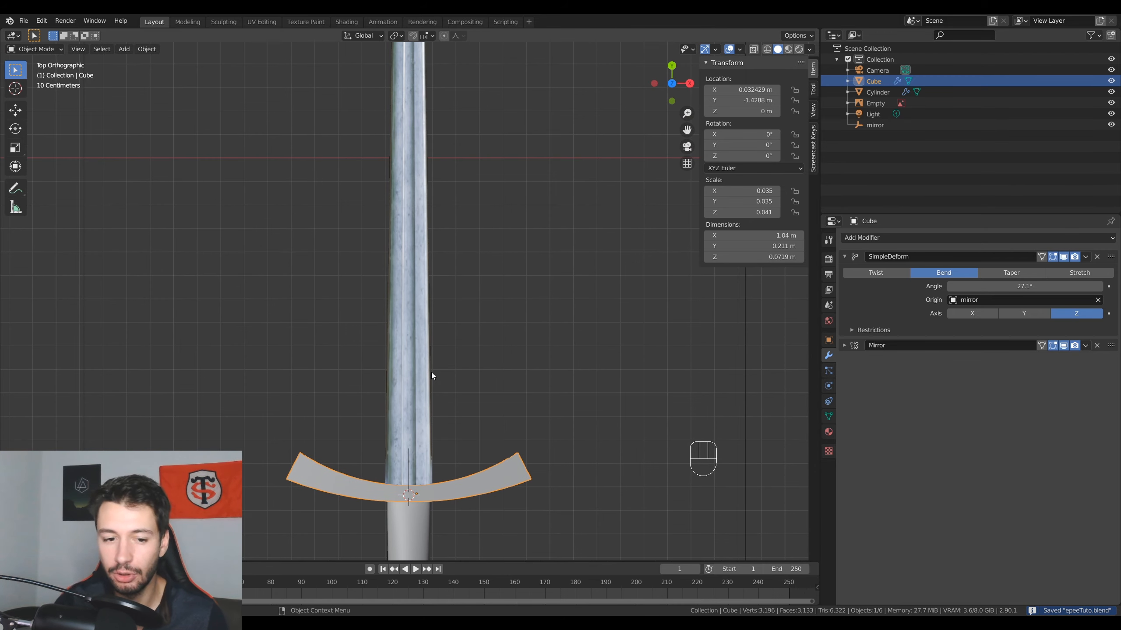
pyautogui.scroll(-3, 463, 375)
pyautogui.keyDown('shift'); pyautogui.moveTo(460, 324); pyautogui.dragTo(483, 349, button='middle'); pyautogui.keyUp('shift')
pyautogui.hotkey('shift', 'a')
pyautogui.moveTo(484, 349)
pyautogui.click(537, 110)
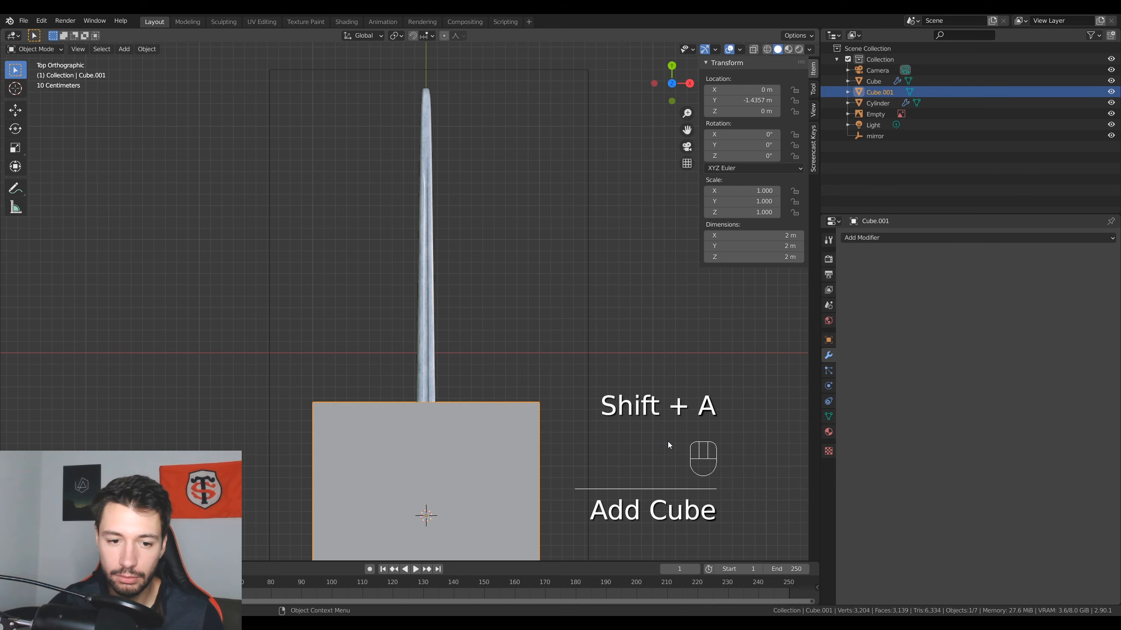
pyautogui.press('s')
pyautogui.click(452, 514)
pyautogui.press('g')
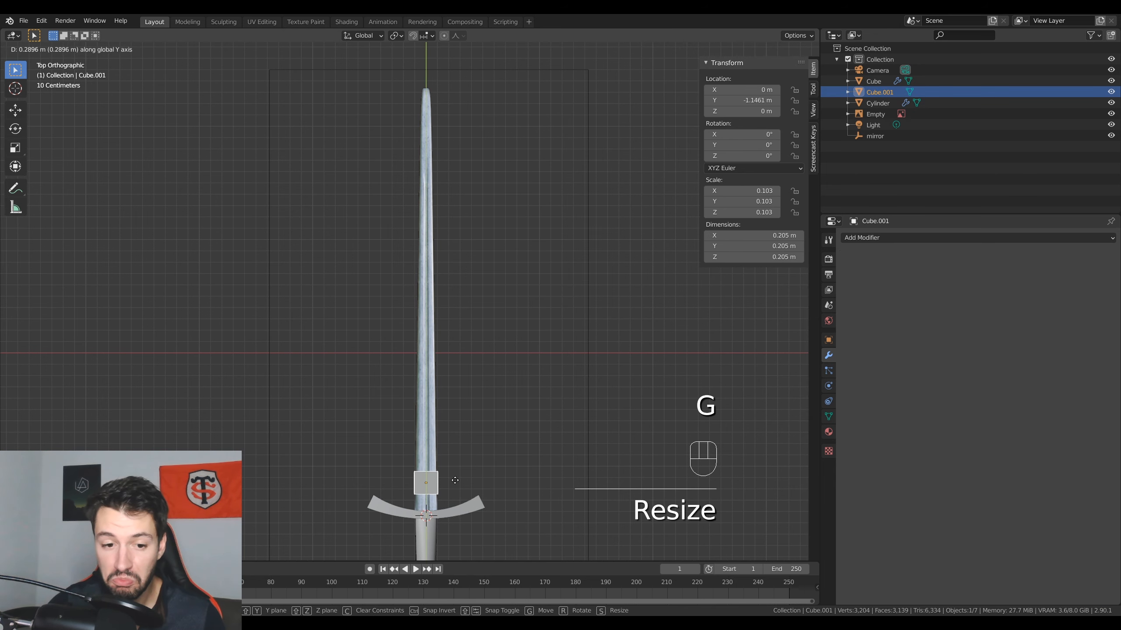
pyautogui.click(457, 497)
# - Select the cube's blade-side end face, disable proportional editing and move the face along Y to the reference blade's tip
pyautogui.press('Tab')
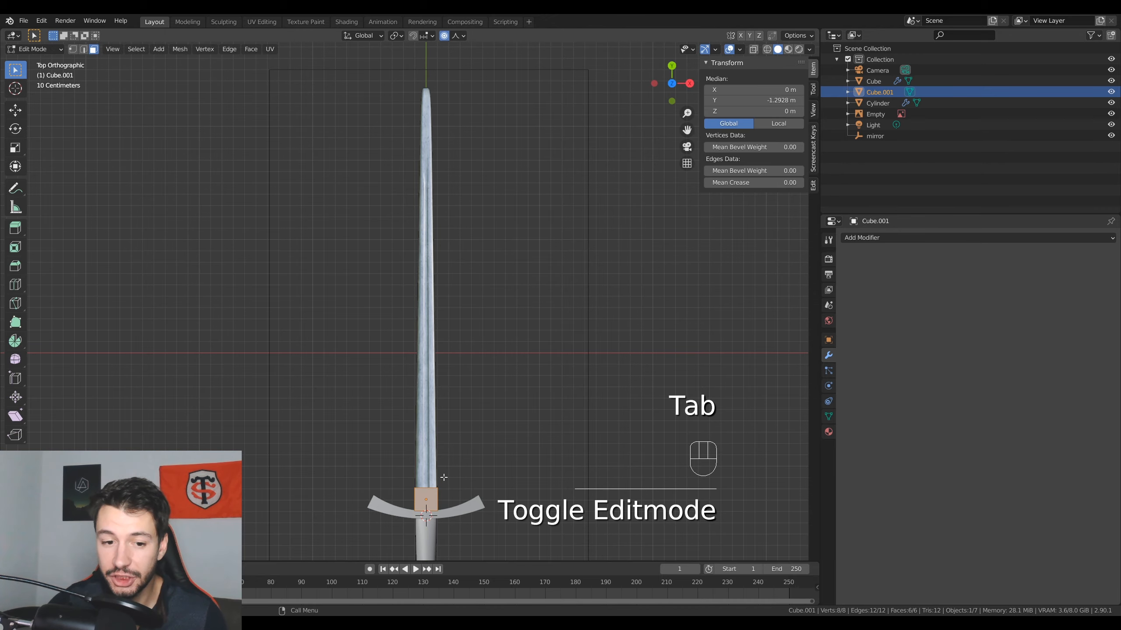
pyautogui.moveTo(438, 475); pyautogui.dragTo(315, 344, button='middle')
pyautogui.click(344, 330)
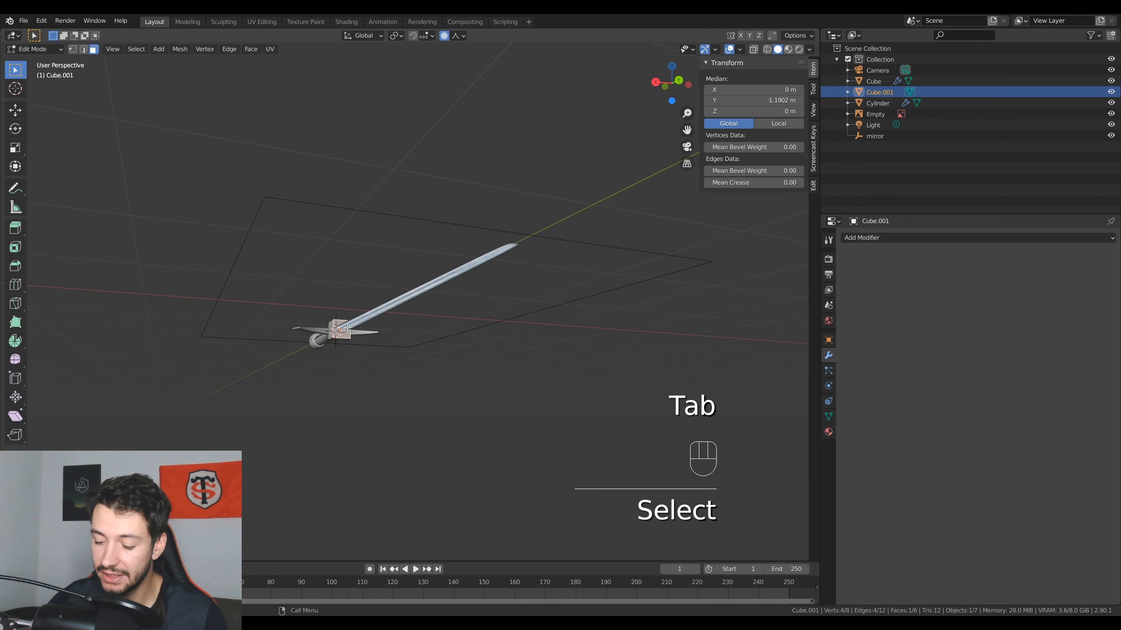
pyautogui.press('KP_7')
pyautogui.press('g')
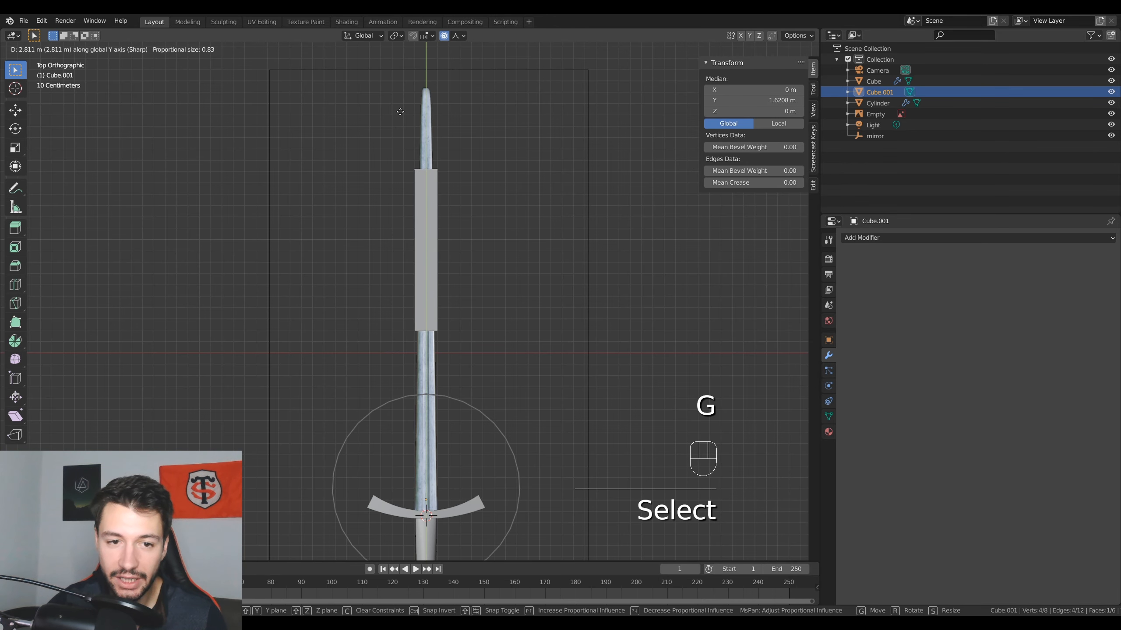
pyautogui.rightClick(419, 193)
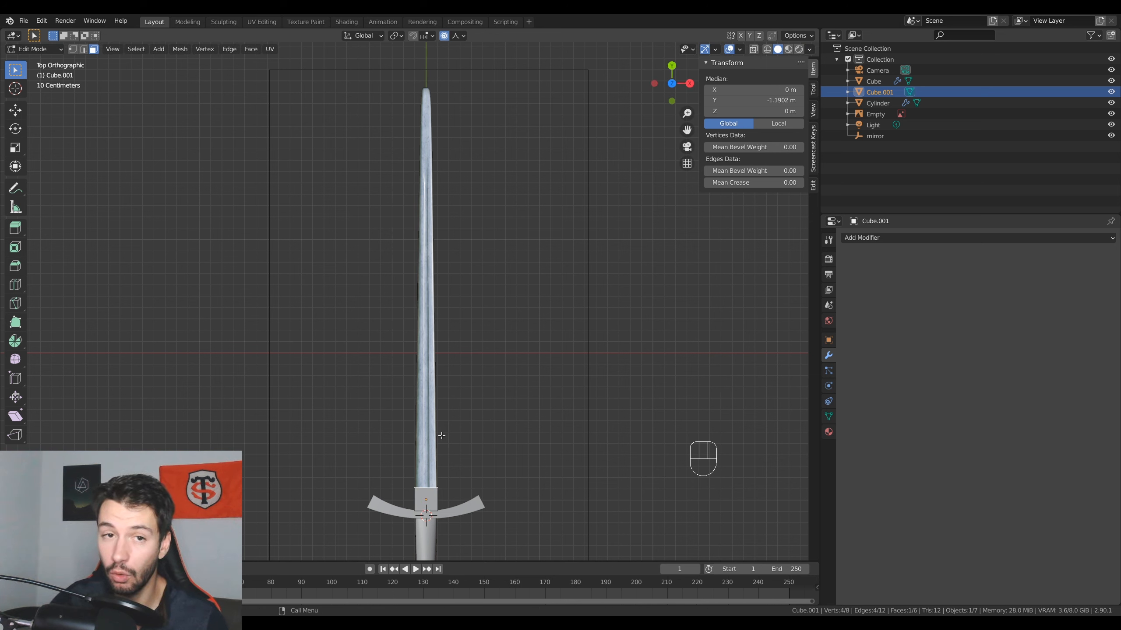
pyautogui.press('o')
pyautogui.press('g')
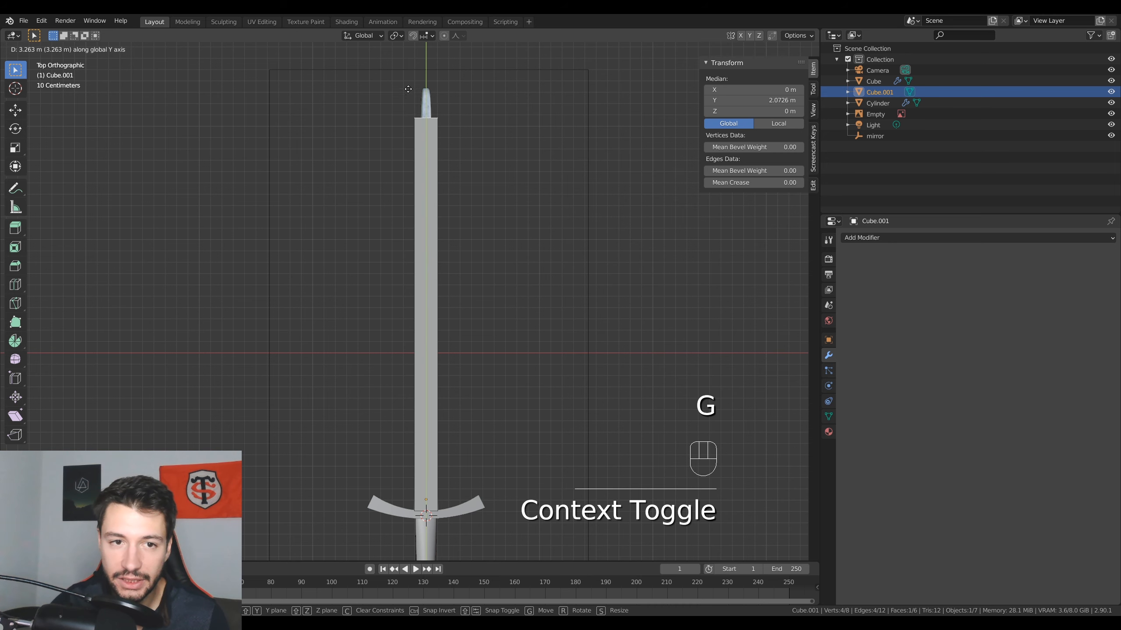
pyautogui.click(406, 63)
# - Turn on X-ray and fine-tune the end face along Y to line up exactly with the reference blade's tip
pyautogui.keyDown('shift'); pyautogui.moveTo(407, 63); pyautogui.dragTo(487, 331, button='middle'); pyautogui.keyUp('shift')
pyautogui.scroll(3, 488, 332)
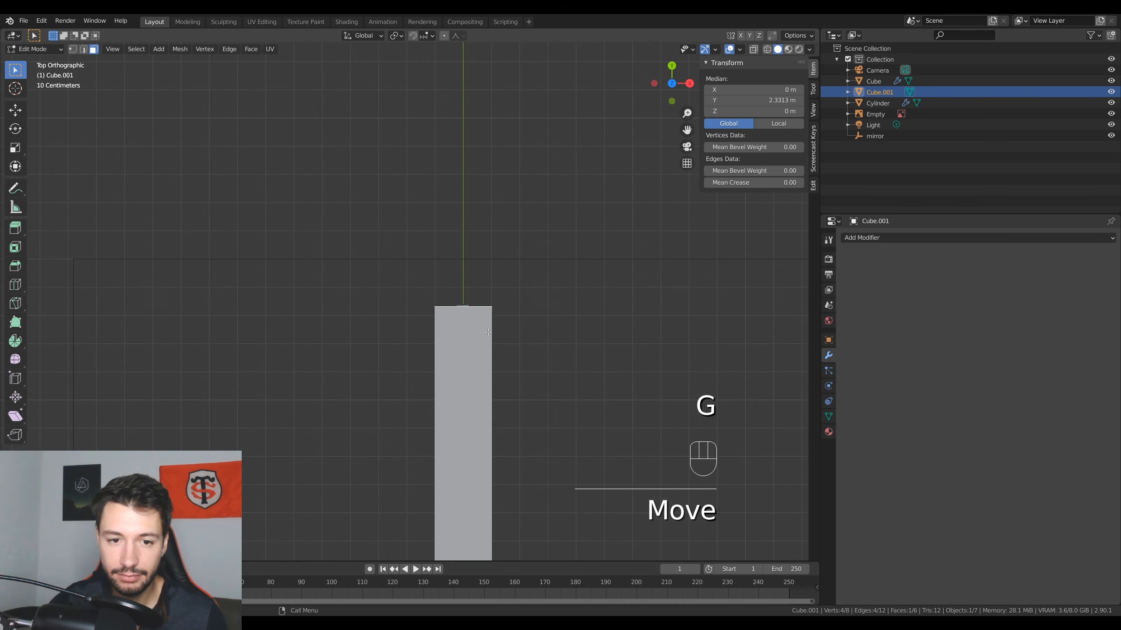
pyautogui.click(753, 50)
pyautogui.scroll(3, 422, 341)
pyautogui.keyDown('shift'); pyautogui.moveTo(422, 341); pyautogui.dragTo(401, 324, button='middle'); pyautogui.keyUp('shift')
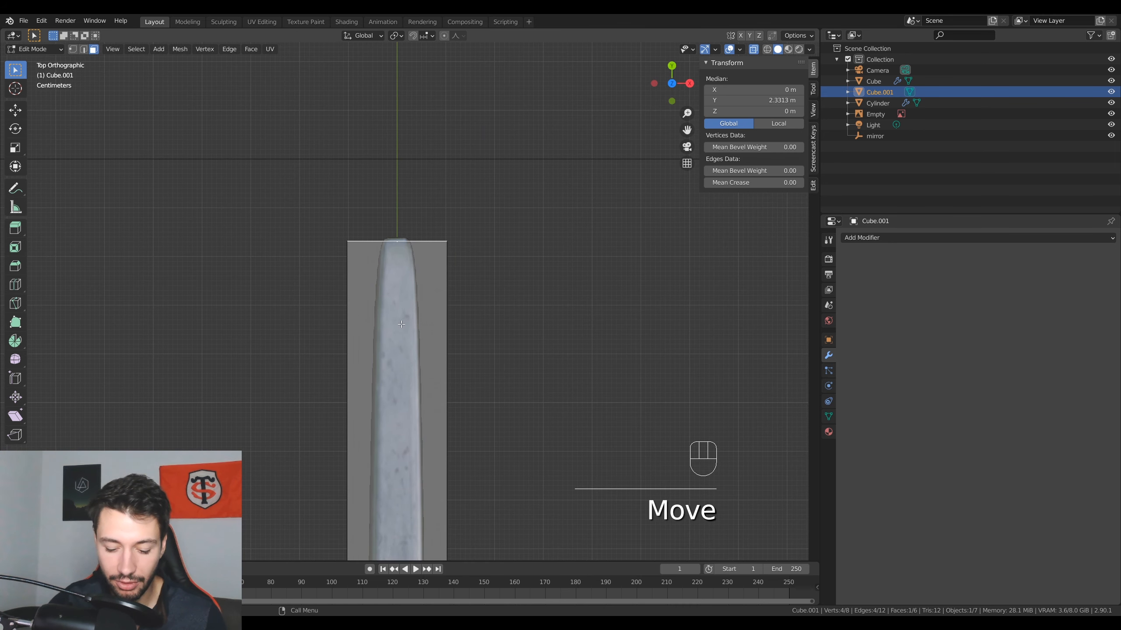
pyautogui.press('g')
pyautogui.press('y')
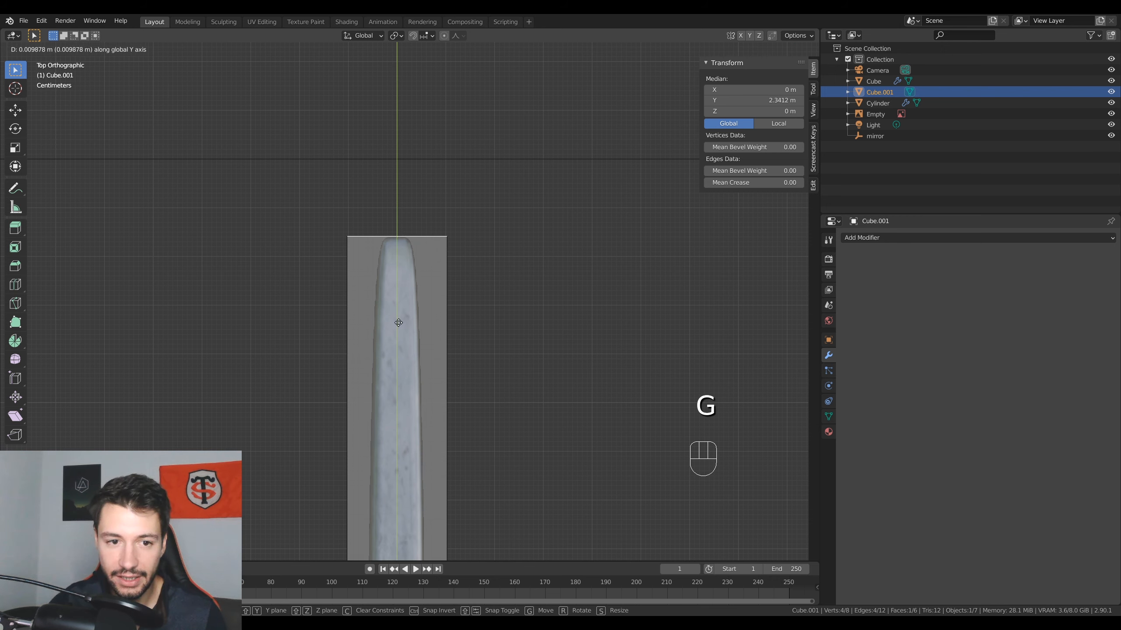
pyautogui.click(398, 324)
# - Narrow the blade's tip face along X so the block tapers like the reference blade
pyautogui.press('s')
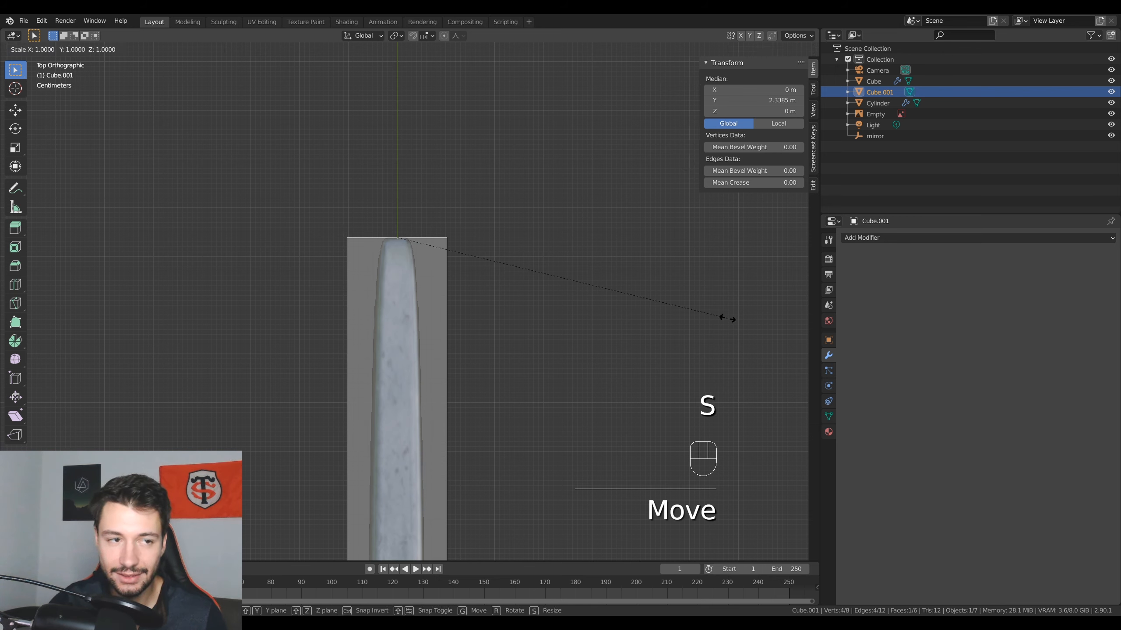
pyautogui.press('x')
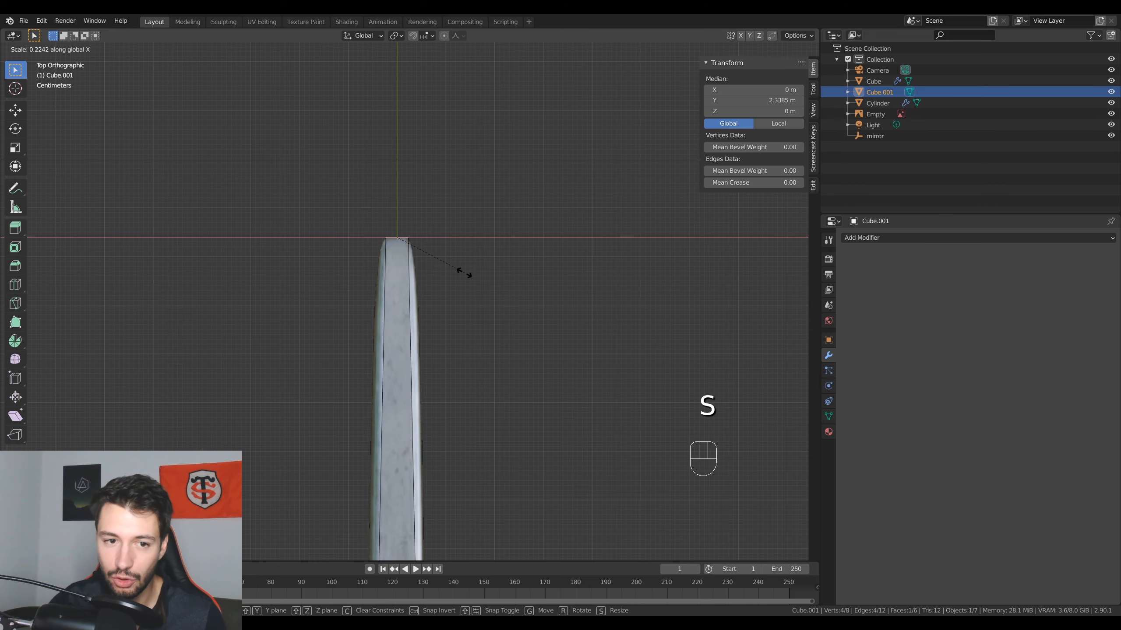
pyautogui.click(518, 294)
pyautogui.keyDown('shift'); pyautogui.moveTo(518, 293); pyautogui.dragTo(447, 87, button='middle'); pyautogui.keyUp('shift')
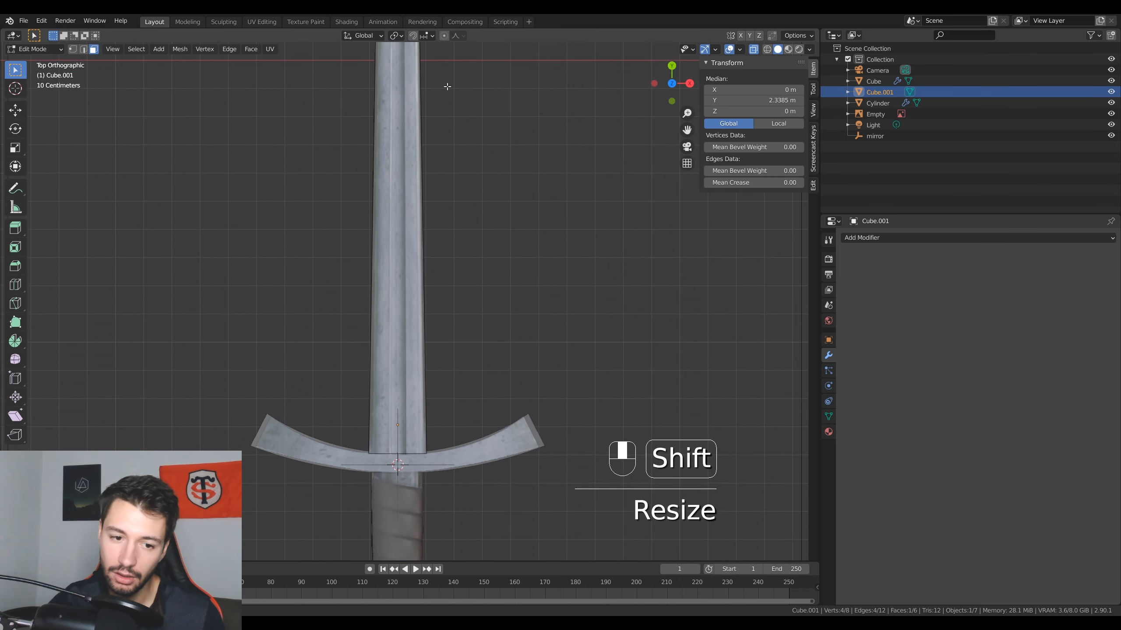
# - Leave edit mode, turn off X-ray and flatten the blade to a Z scale of about 0.012
pyautogui.moveTo(466, 188); pyautogui.dragTo(324, 459, button='middle')
pyautogui.press('Tab')
pyautogui.scroll(3, 415, 433)
pyautogui.scroll(3, 328, 494)
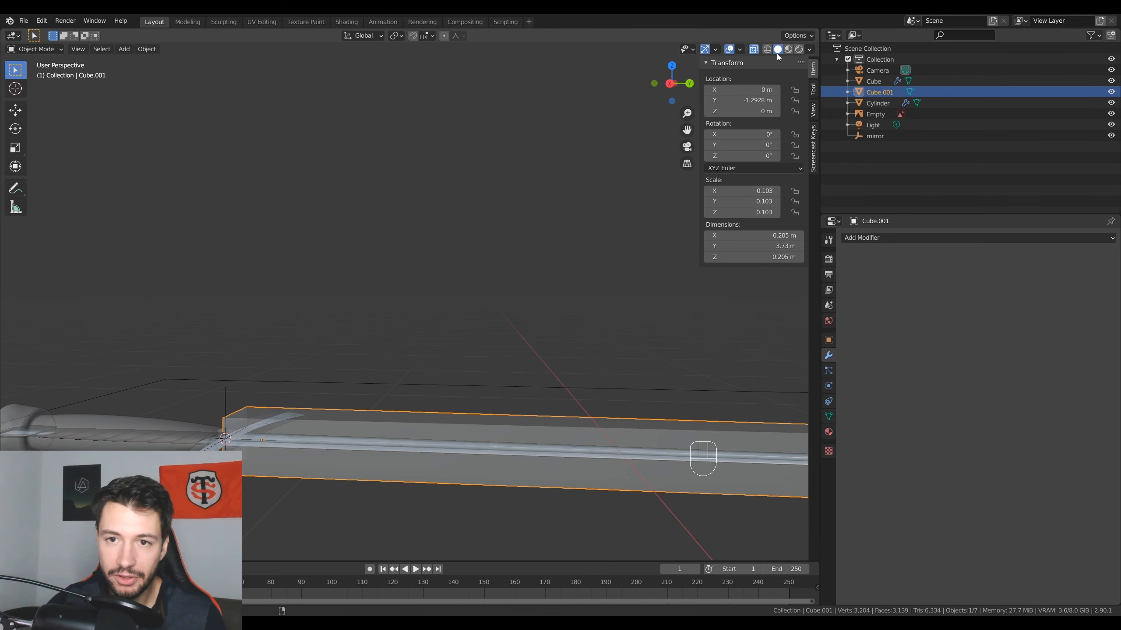
pyautogui.click(753, 53)
pyautogui.keyDown('shift'); pyautogui.moveTo(270, 394); pyautogui.dragTo(369, 340, button='middle'); pyautogui.keyUp('shift')
pyautogui.scroll(2, 368, 354)
pyautogui.moveTo(314, 497); pyautogui.dragTo(326, 491, button='middle')
pyautogui.press('s')
pyautogui.press('z')
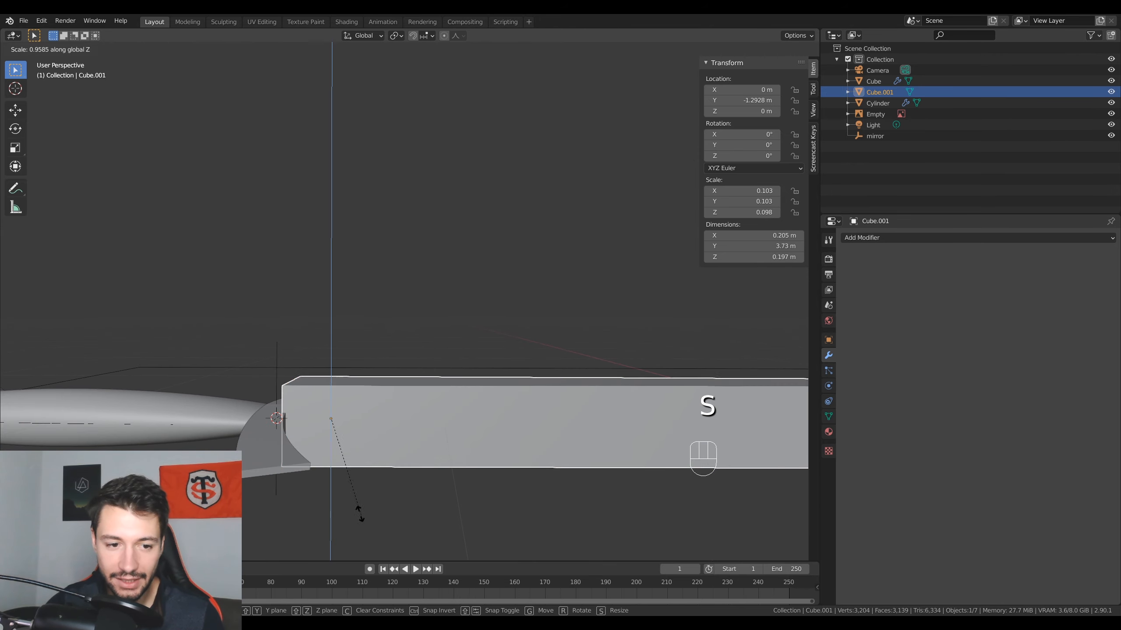
pyautogui.click(318, 442)
pyautogui.moveTo(318, 442); pyautogui.dragTo(276, 490, button='middle')
pyautogui.scroll(2, 291, 471)
pyautogui.scroll(2, 315, 444)
pyautogui.moveTo(305, 448); pyautogui.dragTo(326, 483, button='middle')
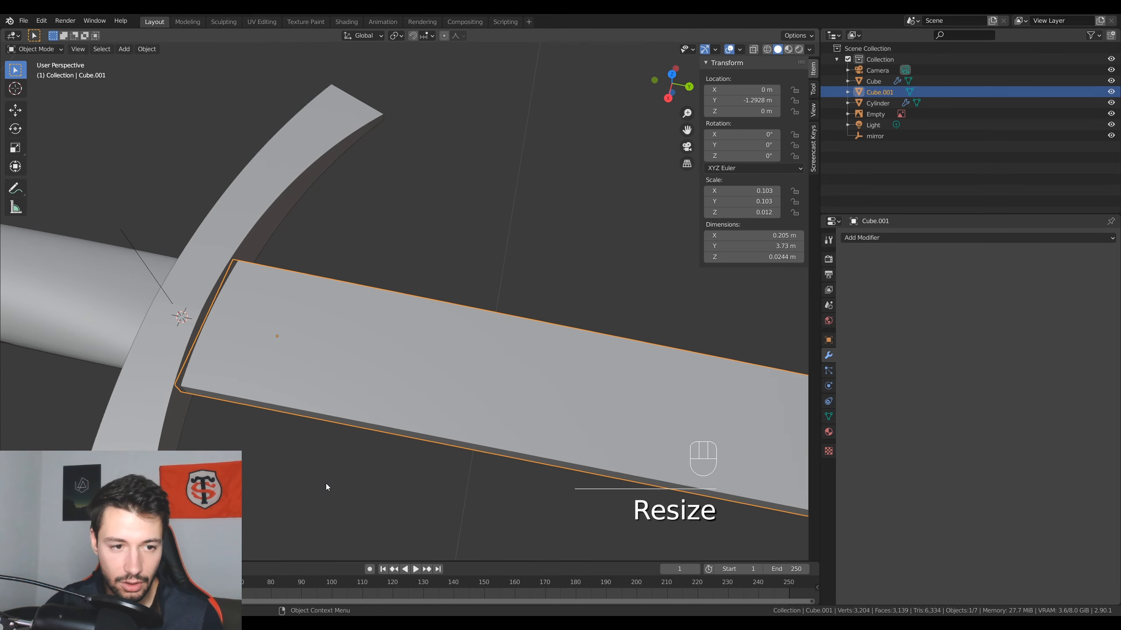
pyautogui.press('g')
pyautogui.press('y')
pyautogui.rightClick(311, 434)
# - Move the handle slightly along Y to a location of about -2.1313 m so it meets the guard, then deselect it
pyautogui.moveTo(312, 434); pyautogui.dragTo(314, 347, button='middle')
pyautogui.click(249, 284)
pyautogui.press('g')
pyautogui.press('y')
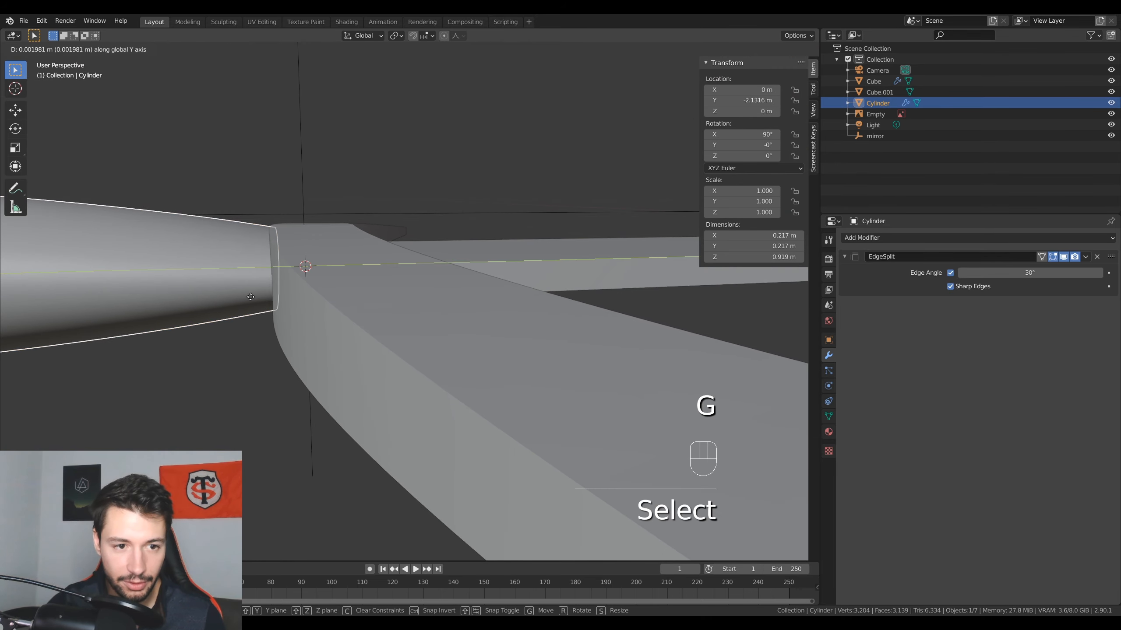
pyautogui.click(251, 297)
pyautogui.moveTo(253, 297); pyautogui.dragTo(299, 436, button='middle')
pyautogui.click(518, 292)
# - Shade the guard smooth and add an Edge Split modifier to it with a 30° edge angle
pyautogui.scroll(-2, 302, 438)
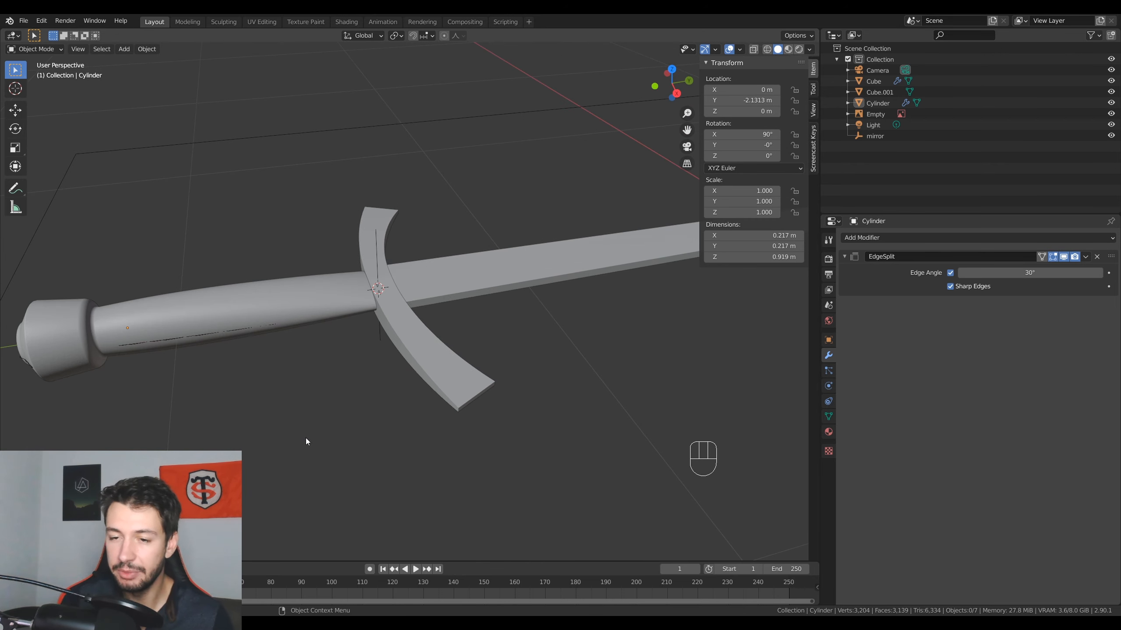
pyautogui.moveTo(390, 445); pyautogui.dragTo(475, 404, button='middle')
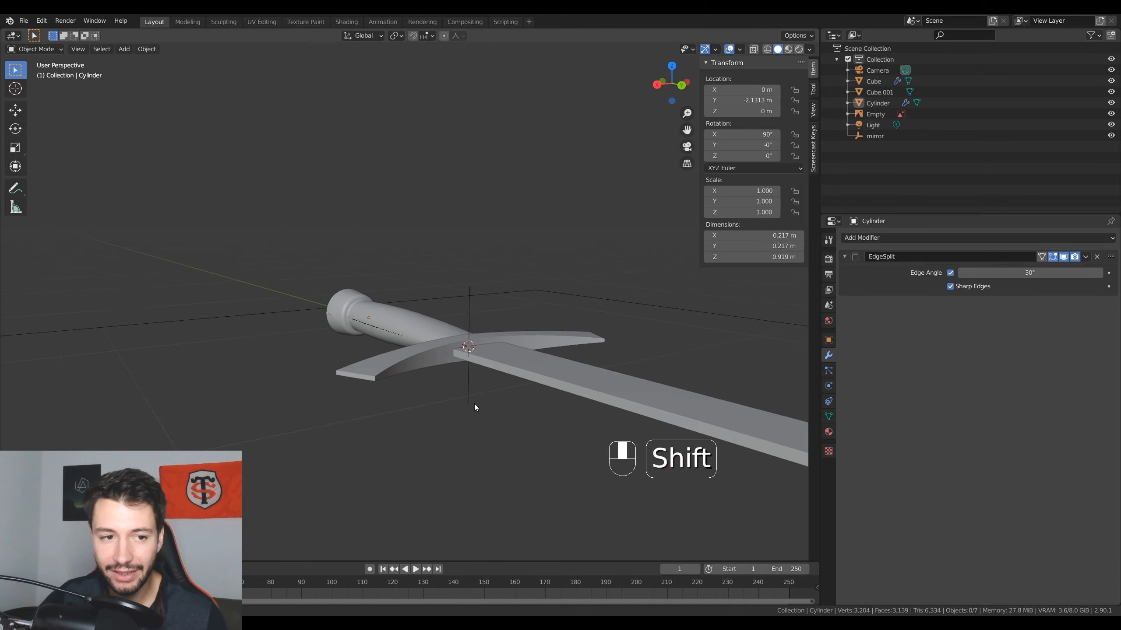
pyautogui.scroll(4, 385, 450)
pyautogui.click(428, 408)
pyautogui.rightClick(428, 408)
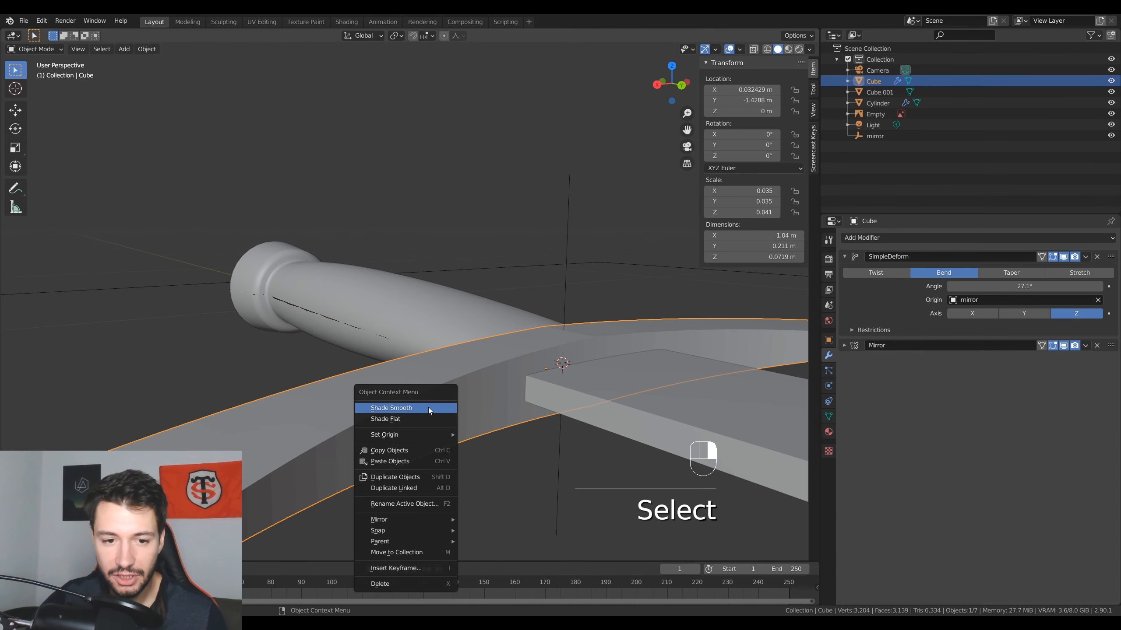
pyautogui.click(428, 407)
pyautogui.click(891, 236)
pyautogui.click(897, 324)
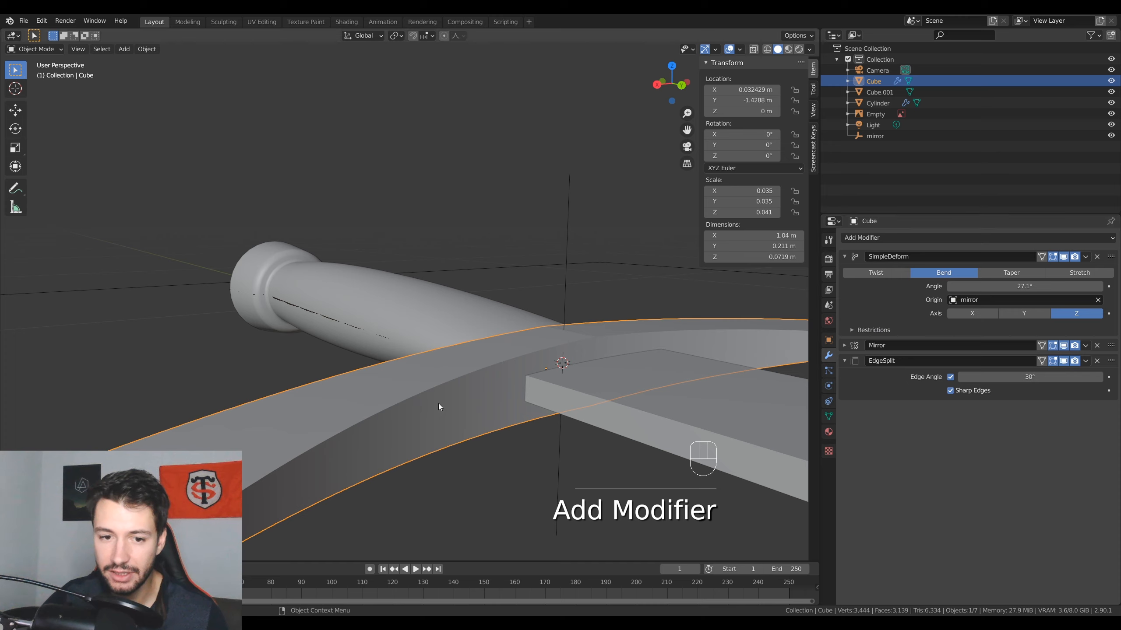
# - In the guard's mesh, lower the central edge of its upper face slightly along Z, then return to object mode
pyautogui.moveTo(499, 373); pyautogui.dragTo(470, 396, button='middle')
pyautogui.click(358, 382)
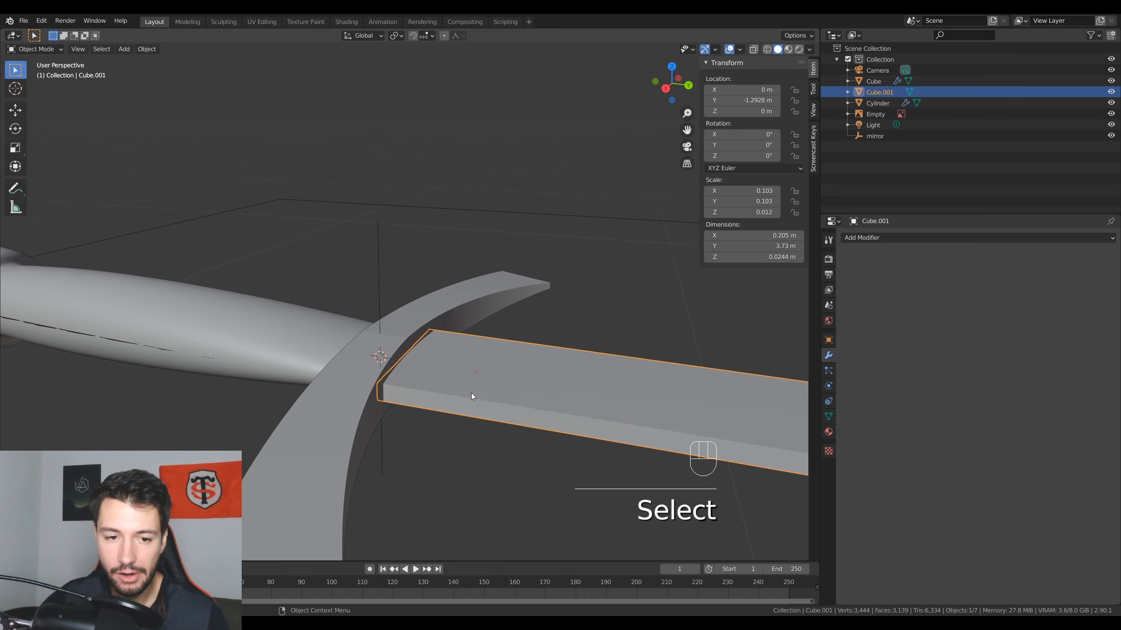
pyautogui.scroll(5, 475, 388)
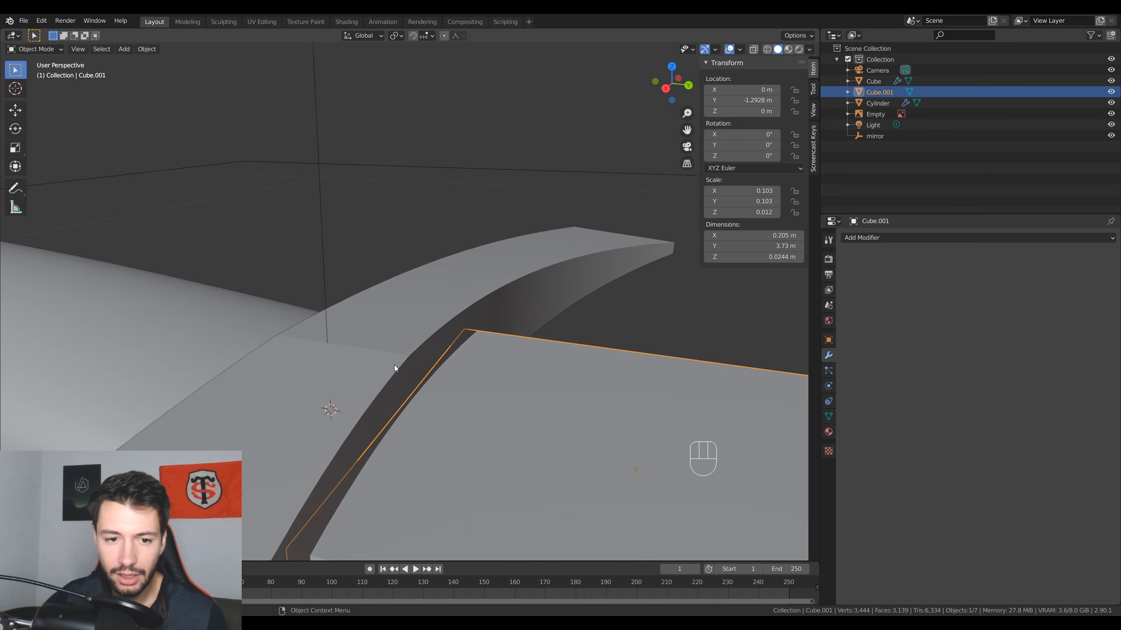
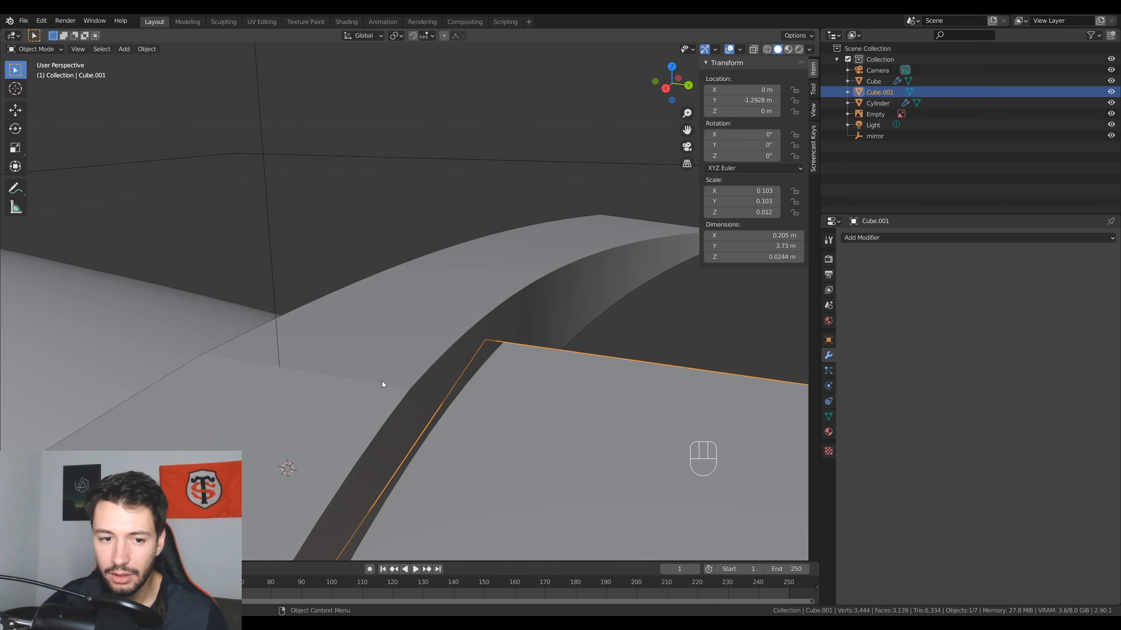
pyautogui.moveTo(354, 407); pyautogui.dragTo(183, 431, button='middle')
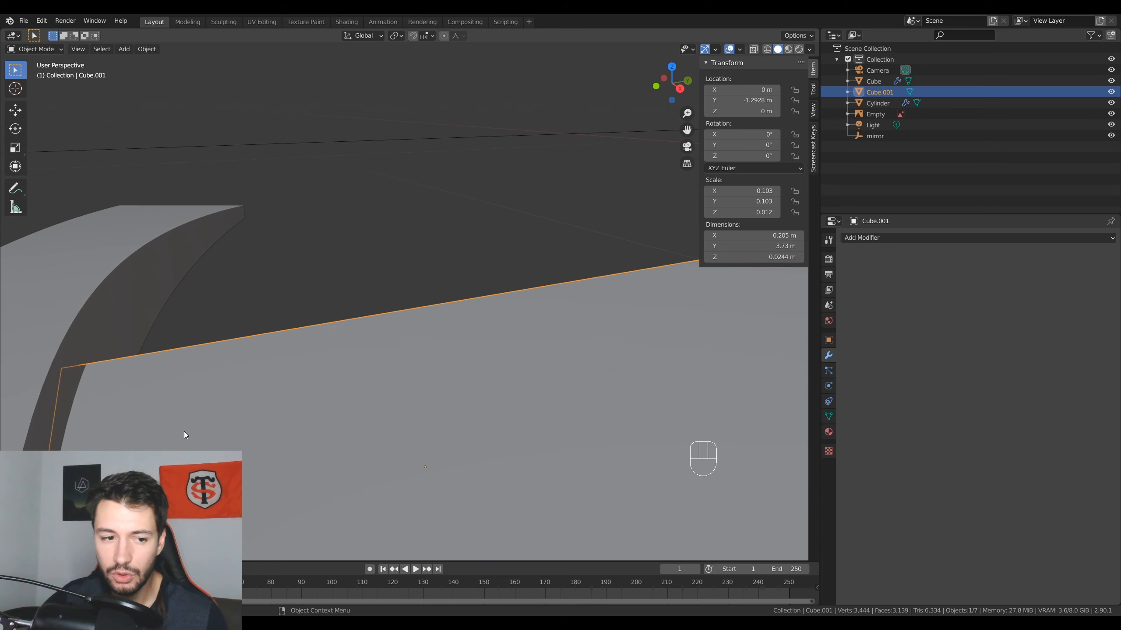
pyautogui.click(53, 434)
pyautogui.press('Tab')
pyautogui.keyDown('shift'); pyautogui.moveTo(247, 411); pyautogui.dragTo(355, 419, button='middle'); pyautogui.keyUp('shift')
pyautogui.click(357, 421)
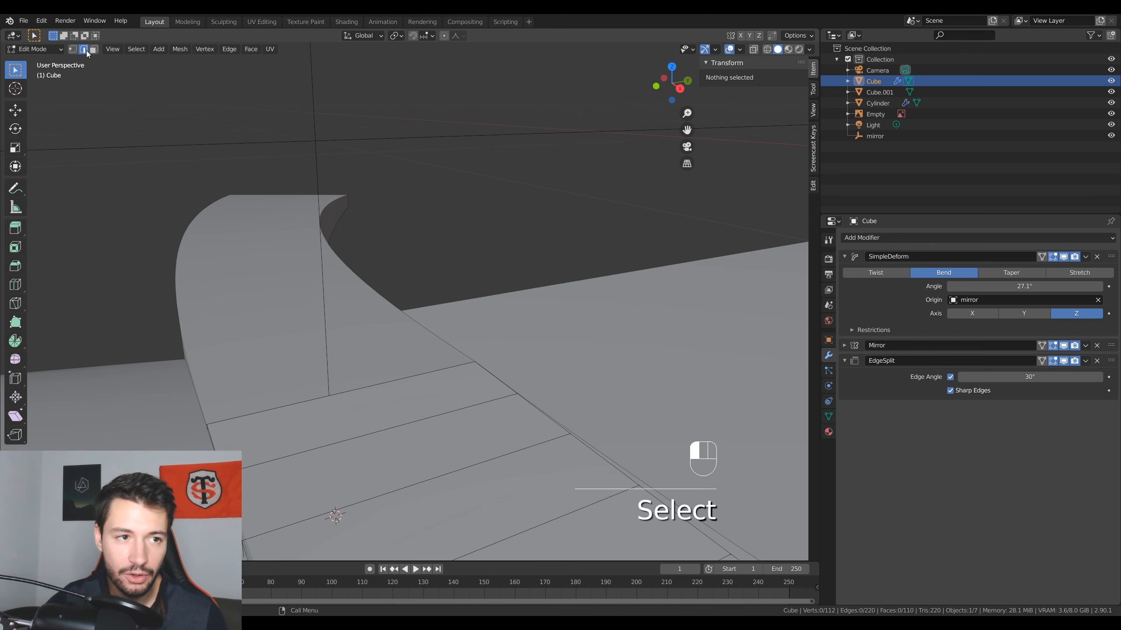
pyautogui.click(400, 389)
pyautogui.press('g')
pyautogui.press('z')
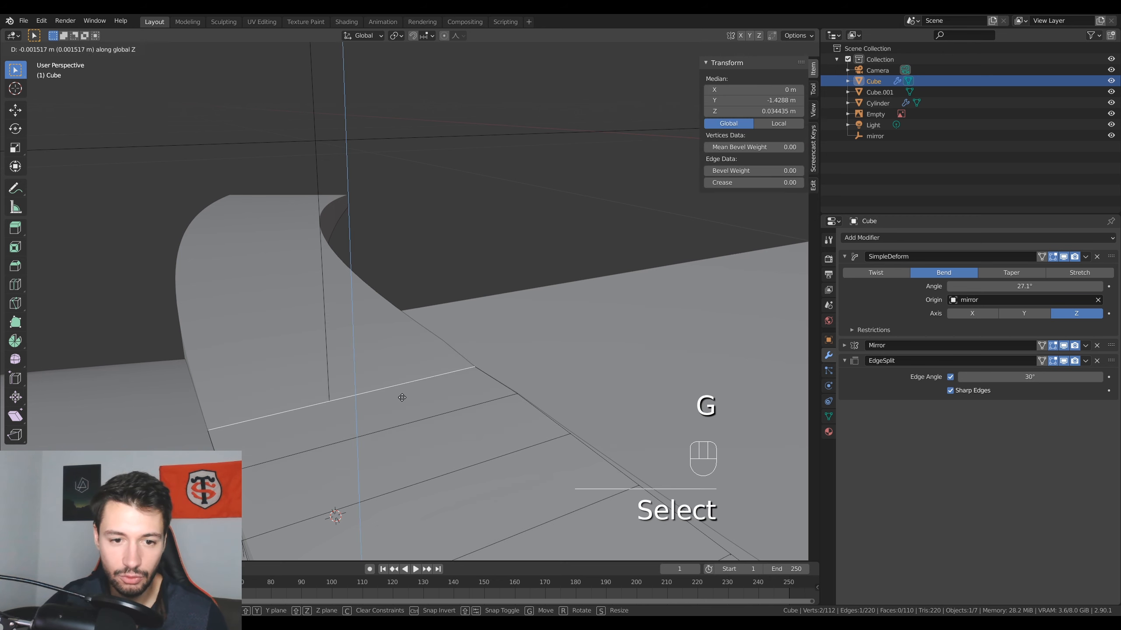
pyautogui.click(402, 394)
pyautogui.press('Tab')
pyautogui.moveTo(486, 402); pyautogui.dragTo(531, 389, button='middle')
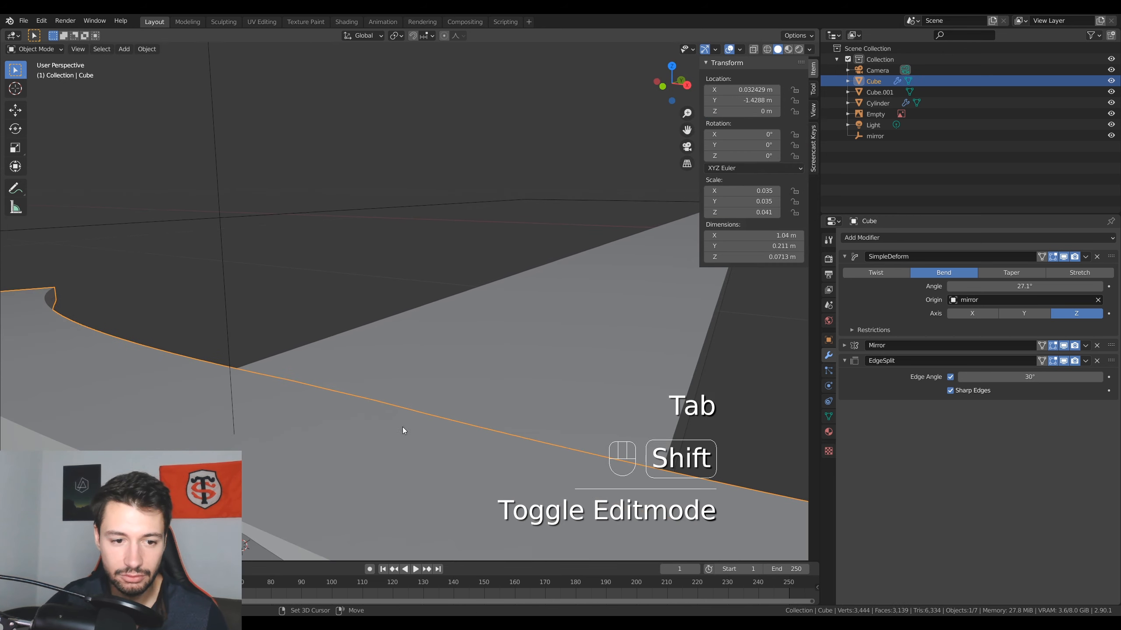
# - Nudge the central edge of the guard's underside along Z beside the handle, leave edit mode and save the file
pyautogui.keyDown('shift'); pyautogui.moveTo(402, 429); pyautogui.dragTo(612, 243, button='middle'); pyautogui.keyUp('shift')
pyautogui.scroll(-3, 396, 334)
pyautogui.moveTo(397, 336); pyautogui.dragTo(396, 354, button='middle')
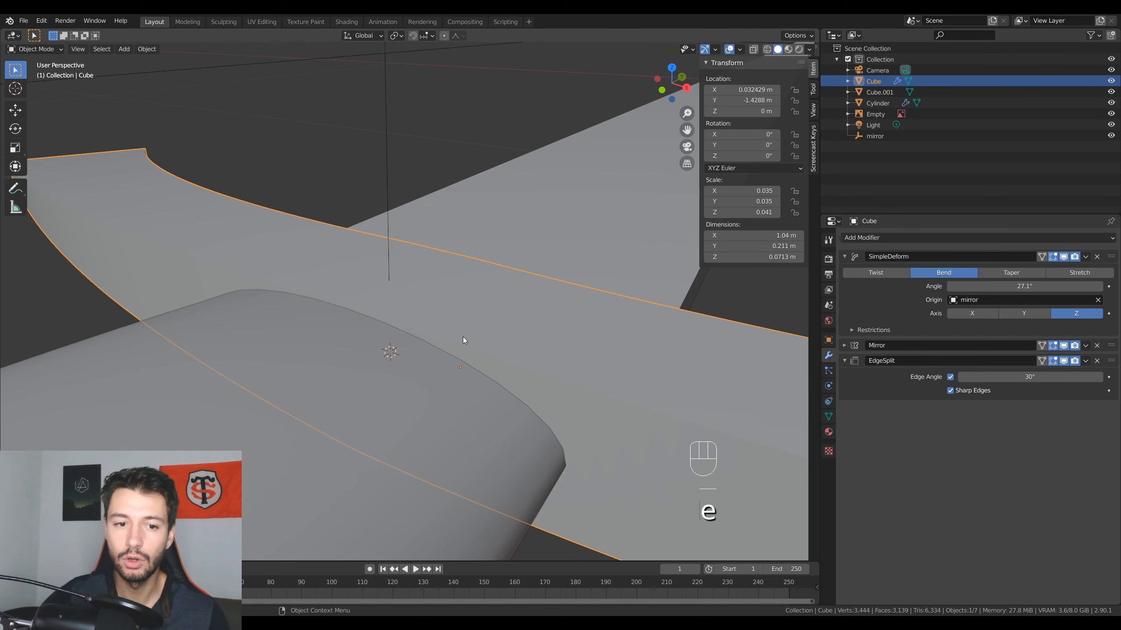
pyautogui.moveTo(492, 342); pyautogui.dragTo(374, 418, button='middle')
pyautogui.click(314, 444)
pyautogui.click(328, 418)
pyautogui.press('Tab')
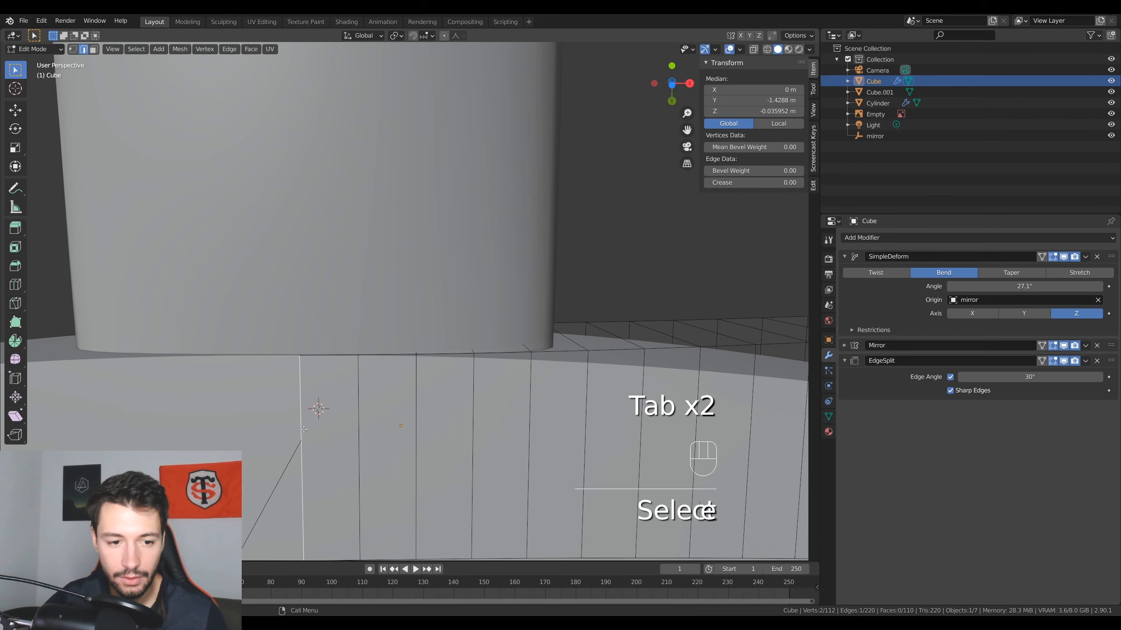
pyautogui.moveTo(313, 439); pyautogui.dragTo(306, 453, button='middle')
pyautogui.press('g')
pyautogui.press('z')
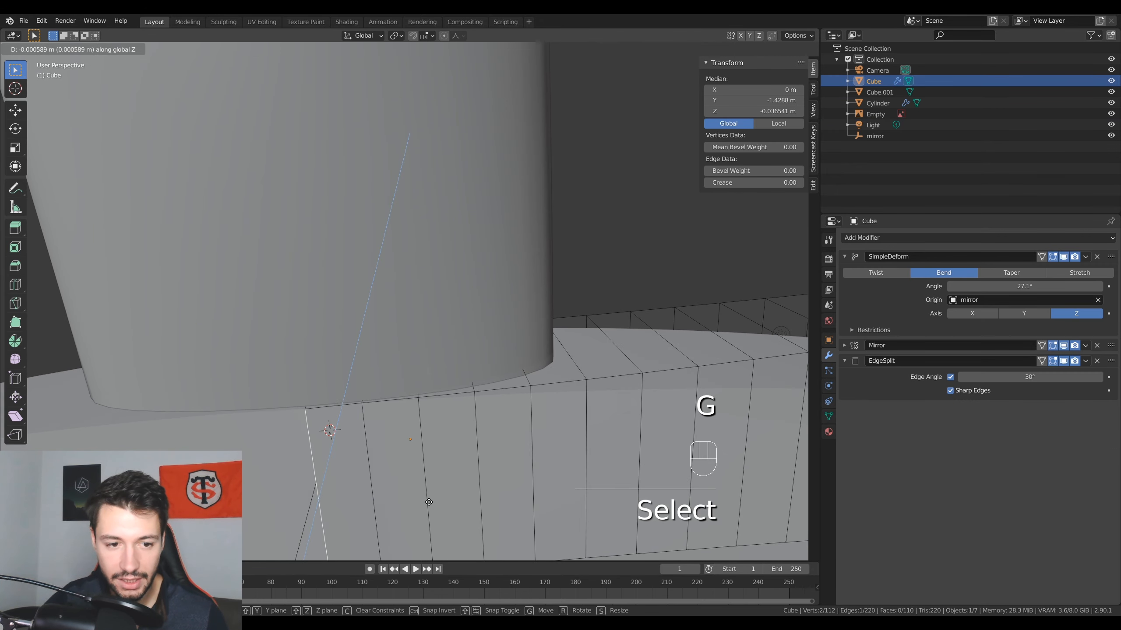
pyautogui.click(429, 501)
pyautogui.press('Tab')
pyautogui.moveTo(394, 488); pyautogui.dragTo(389, 557, button='middle')
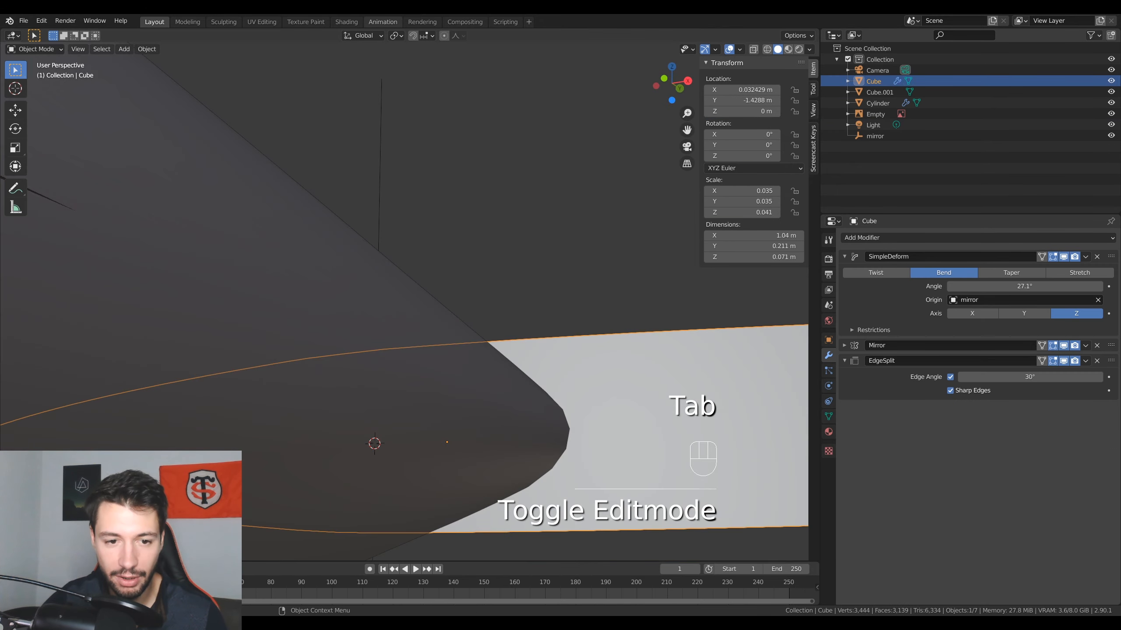
pyautogui.moveTo(471, 130); pyautogui.dragTo(512, 222, button='middle')
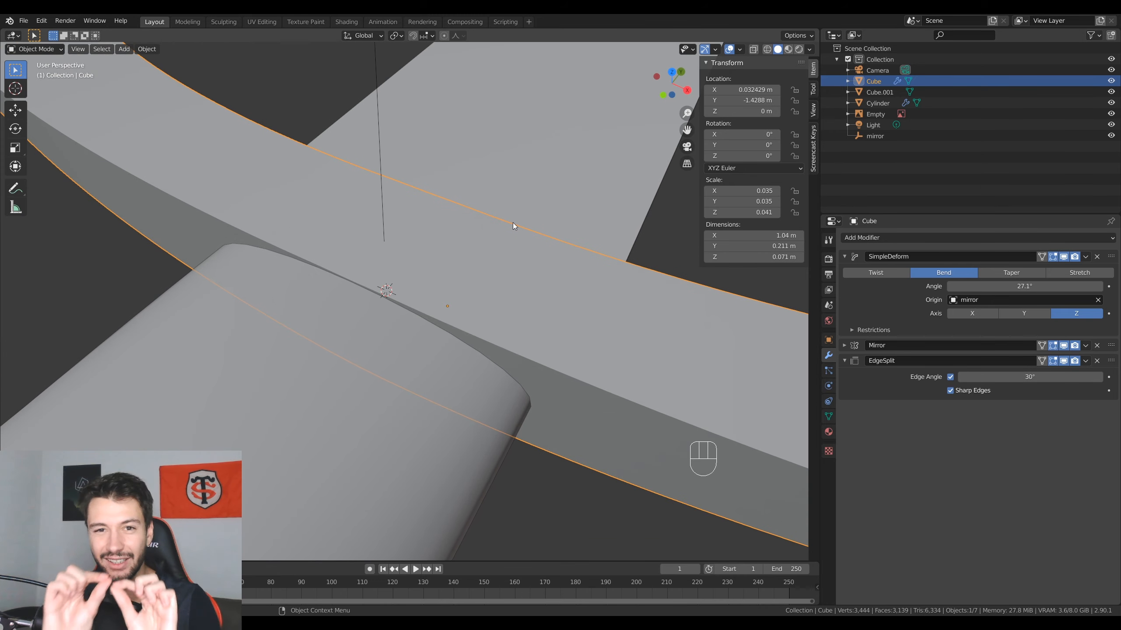
pyautogui.hotkey('ctrl', 's')
pyautogui.scroll(-6, 515, 234)
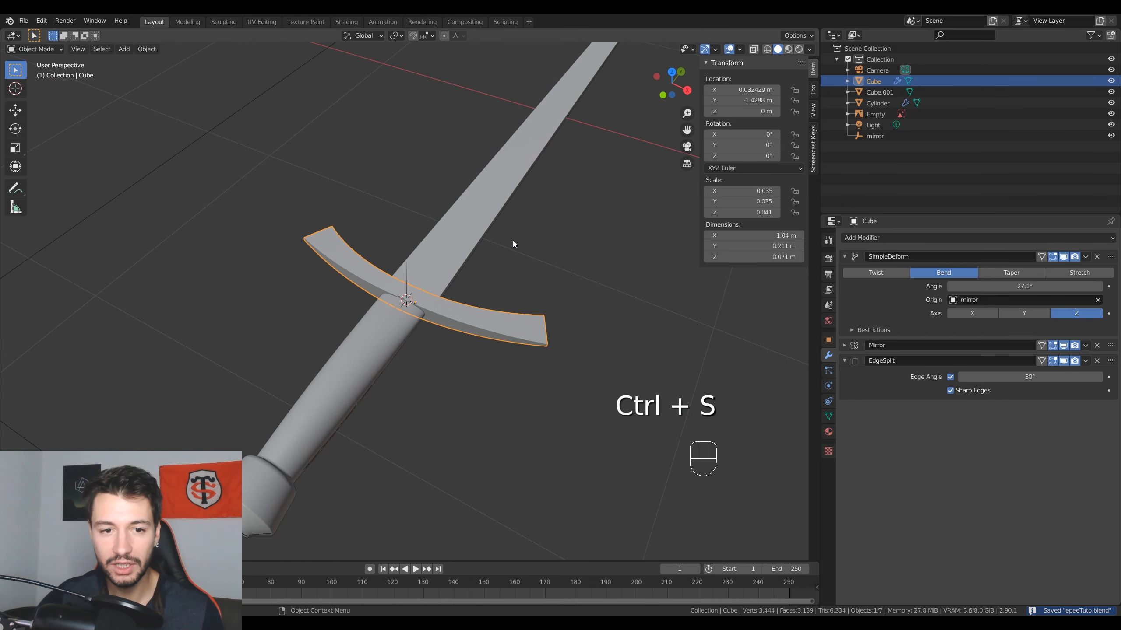
# - Scale the blade's tip face along Z to about 0.4 so the blade thins towards its tip
pyautogui.click(518, 226)
pyautogui.scroll(-5, 518, 227)
pyautogui.moveTo(570, 177); pyautogui.dragTo(49, 429, button='middle')
pyautogui.press('KP_7')
pyautogui.scroll(4, 548, 351)
pyautogui.scroll(4, 49, 429)
pyautogui.keyDown('shift'); pyautogui.moveTo(396, 477); pyautogui.dragTo(399, 403, button='middle'); pyautogui.keyUp('shift')
pyautogui.moveTo(403, 404)
pyautogui.mouseDown(button='middle')
pyautogui.moveTo(353, 412)
pyautogui.moveTo(397, 423)
pyautogui.mouseUp(button='middle')
pyautogui.press('Tab')
pyautogui.scroll(4, 428, 424)
pyautogui.press('s')
pyautogui.press('z')
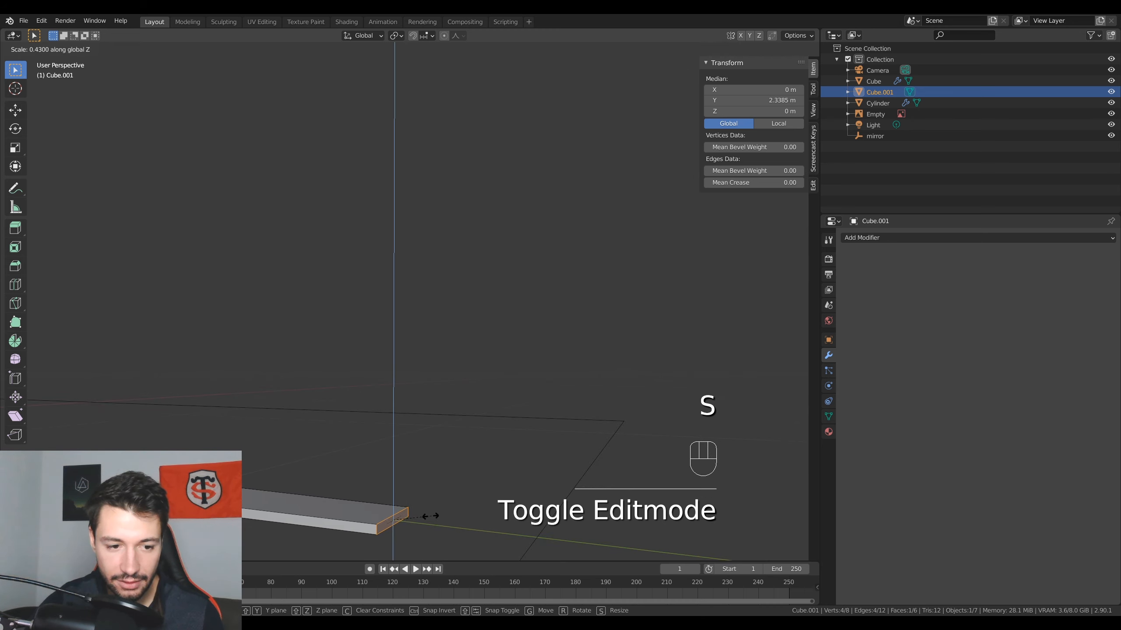
pyautogui.click(423, 517)
pyautogui.moveTo(423, 517); pyautogui.dragTo(425, 437, button='middle')
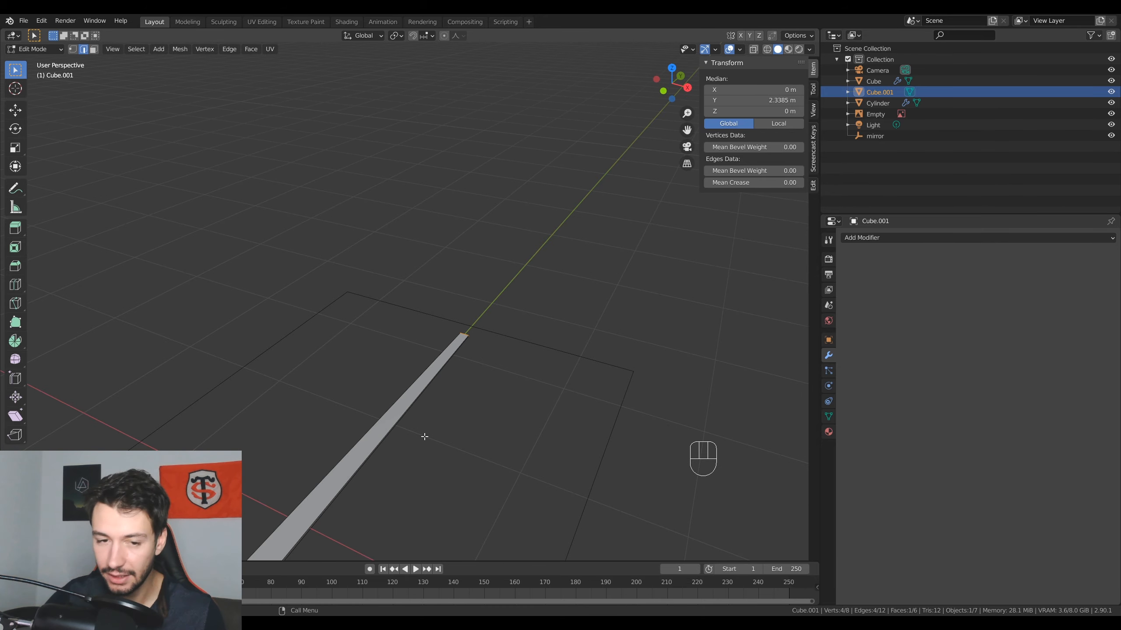
# - Show the blade as wireframe from above and cut two evenly spaced lengthwise edge loops along it to follow the reference's central groove
pyautogui.press('KP_7')
pyautogui.scroll(-4, 475, 393)
pyautogui.keyDown('shift'); pyautogui.moveTo(466, 336); pyautogui.dragTo(420, 257, button='middle'); pyautogui.keyUp('shift')
pyautogui.scroll(4, 420, 257)
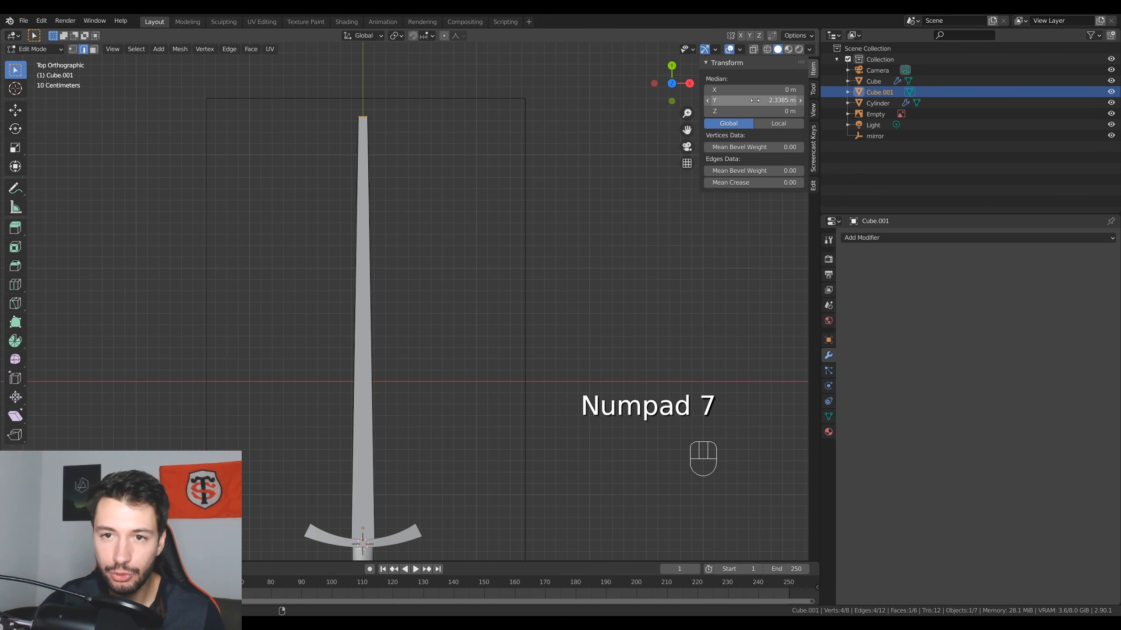
pyautogui.click(767, 50)
pyautogui.scroll(3, 430, 381)
pyautogui.moveTo(431, 381)
pyautogui.keyDown('shift'); pyautogui.mouseDown(button='middle')
pyautogui.moveTo(441, 88)
pyautogui.moveTo(440, 109)
pyautogui.mouseUp(button='middle'); pyautogui.keyUp('shift')
pyautogui.keyDown('shift'); pyautogui.moveTo(311, 212); pyautogui.dragTo(367, 527, button='middle'); pyautogui.keyUp('shift')
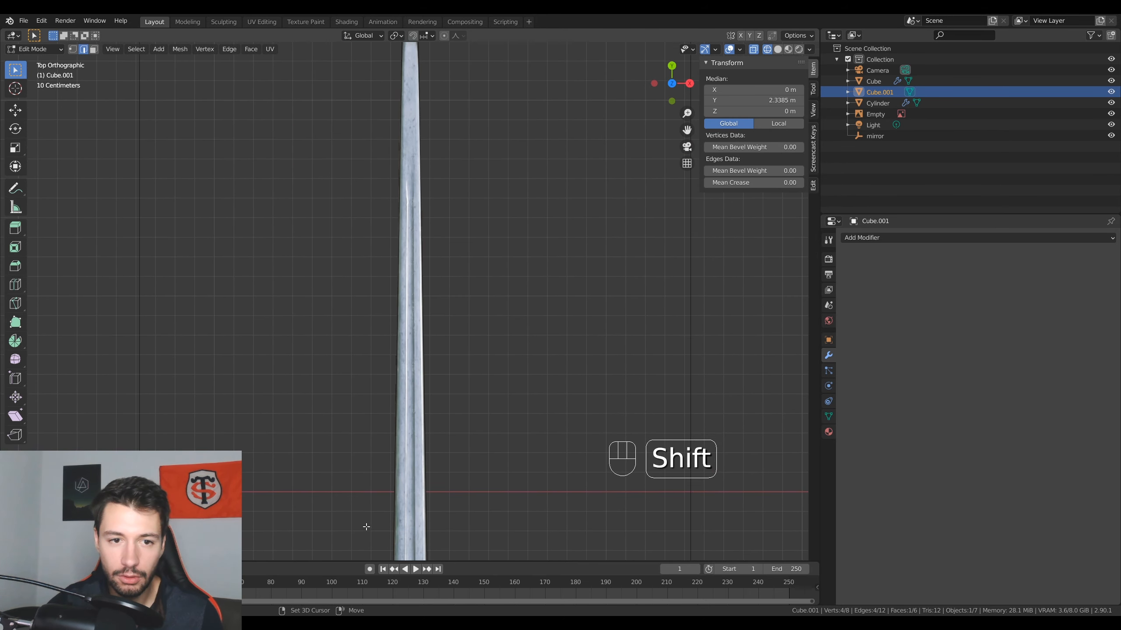
pyautogui.scroll(-2, 432, 452)
pyautogui.keyDown('shift'); pyautogui.moveTo(433, 452); pyautogui.dragTo(416, 376, button='middle'); pyautogui.keyUp('shift')
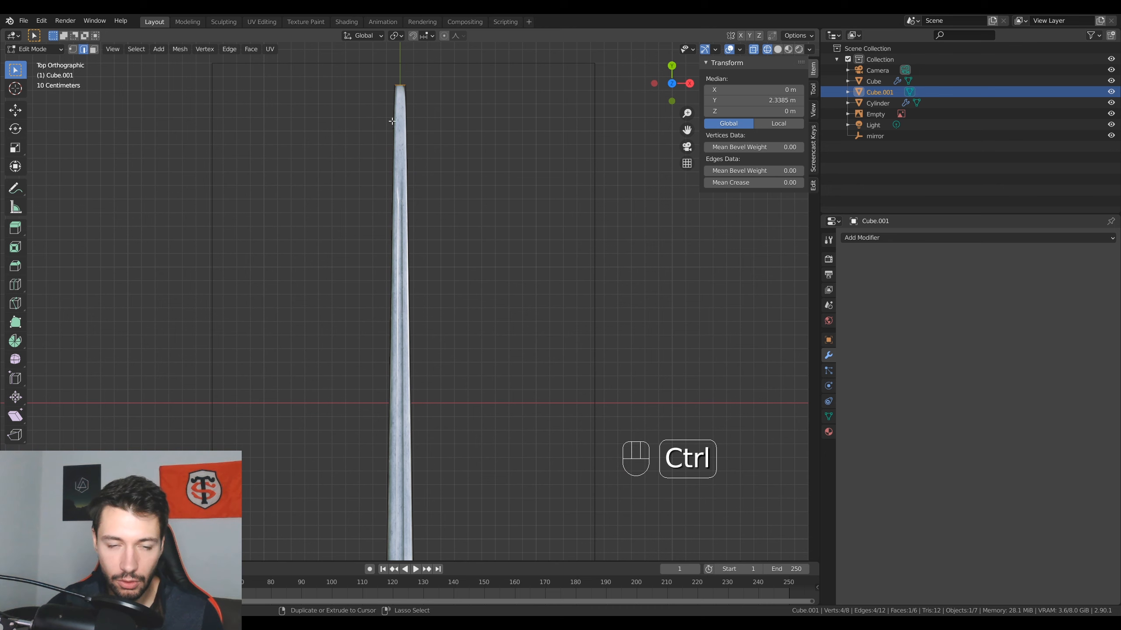
pyautogui.click(399, 85)
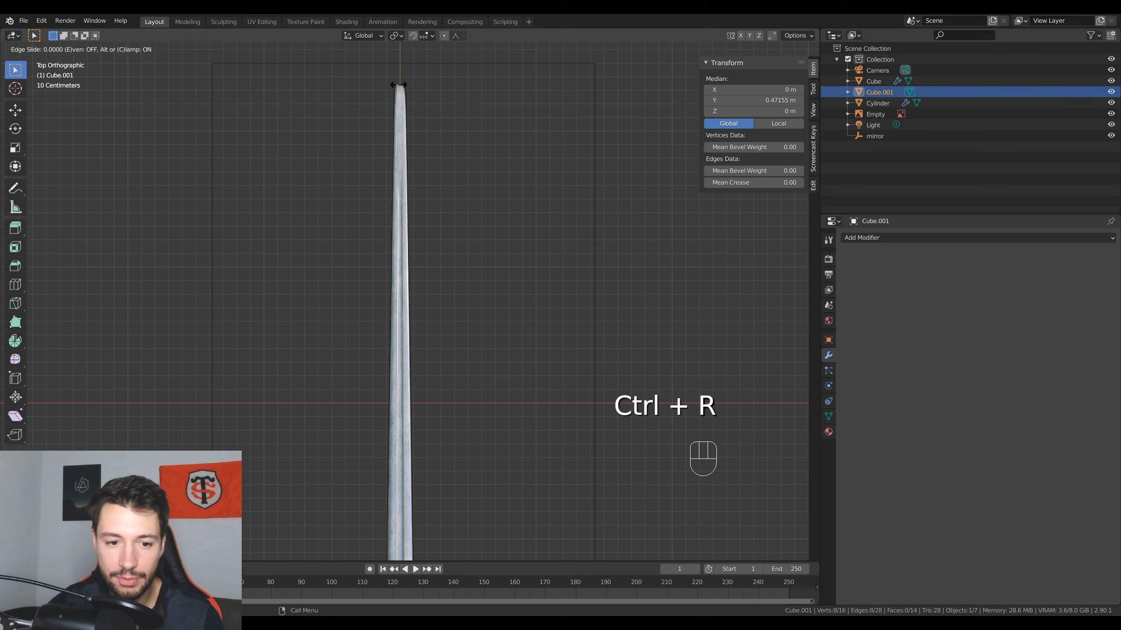
pyautogui.rightClick(399, 85)
pyautogui.scroll(5, 410, 314)
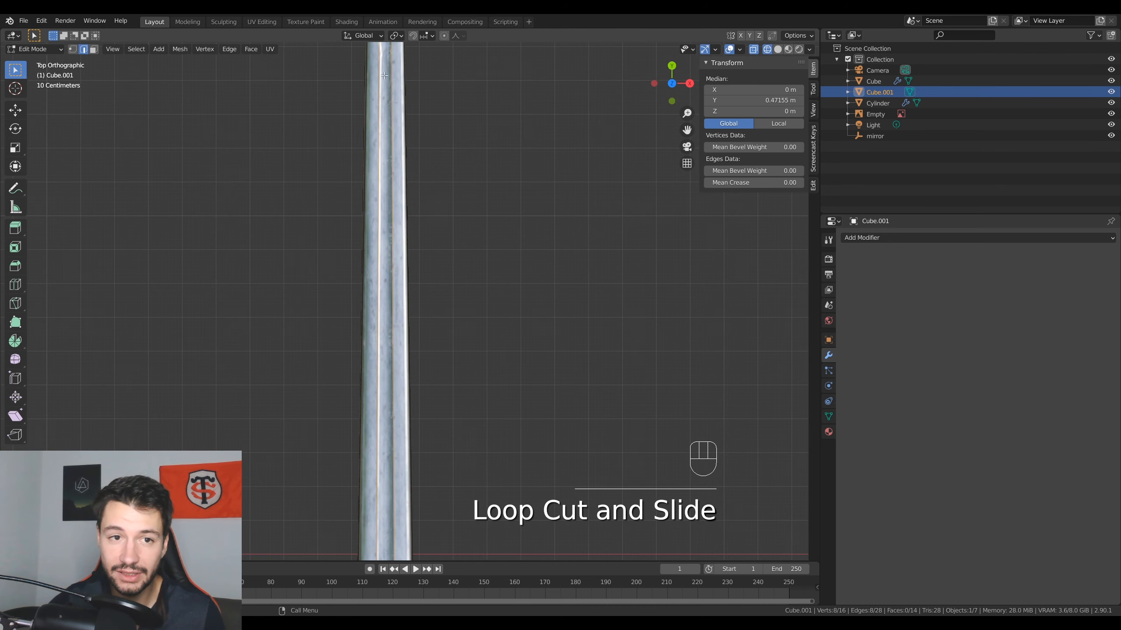
pyautogui.scroll(-1, 410, 309)
pyautogui.keyDown('shift'); pyautogui.moveTo(407, 128); pyautogui.dragTo(410, 293, button='middle'); pyautogui.keyUp('shift')
pyautogui.scroll(-3, 410, 292)
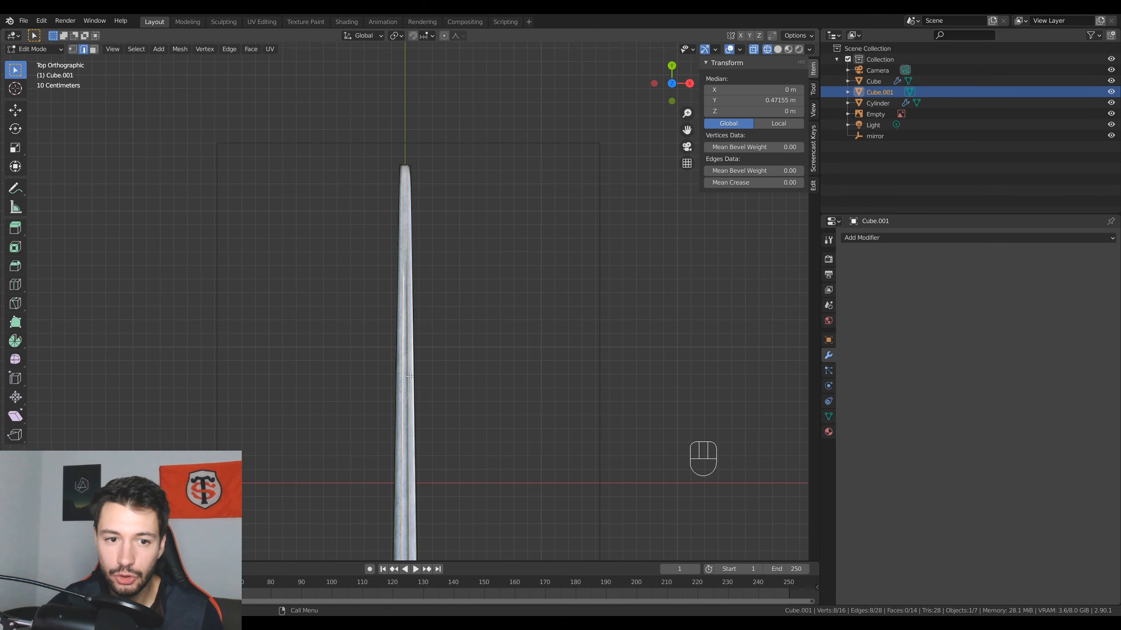
# - Add a Subdivision Surface modifier to the blade and compare its shape with the reference in solid shading from above
pyautogui.keyDown('shift'); pyautogui.moveTo(406, 353); pyautogui.dragTo(791, 290, button='middle'); pyautogui.keyUp('shift')
pyautogui.click(874, 238)
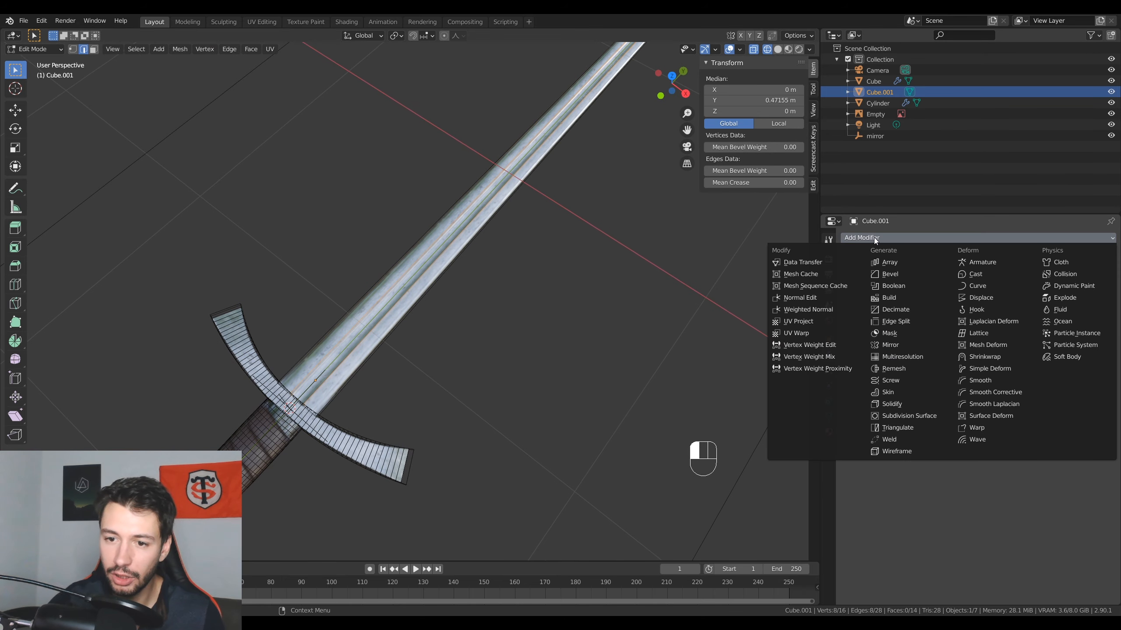
pyautogui.click(907, 415)
pyautogui.moveTo(618, 230); pyautogui.dragTo(662, 115, button='middle')
pyautogui.press('Tab')
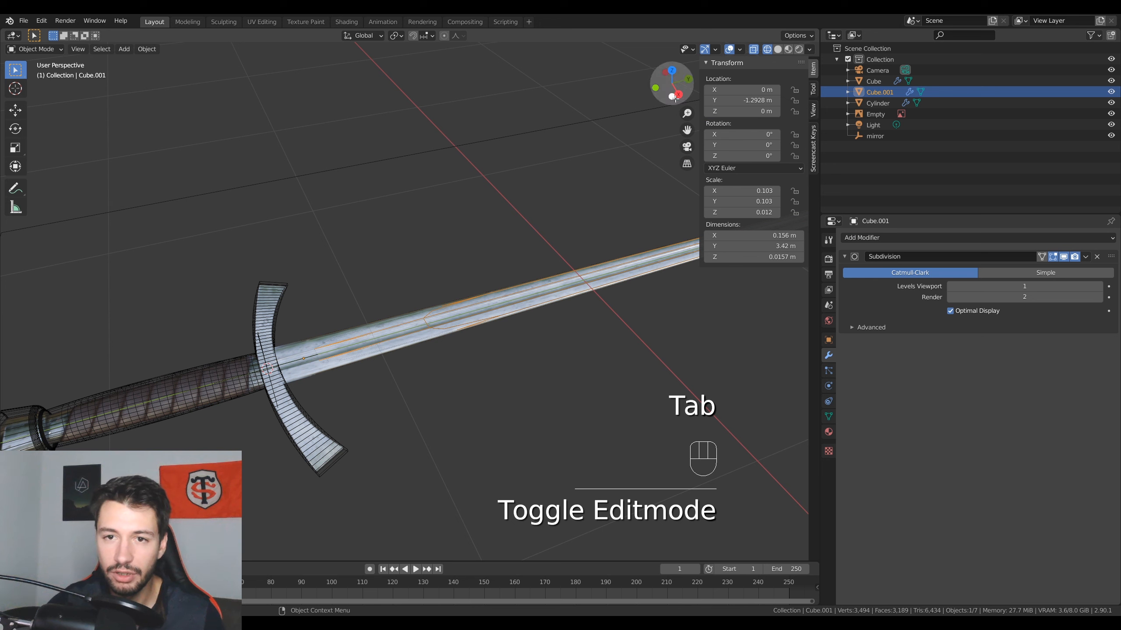
pyautogui.click(777, 50)
pyautogui.moveTo(406, 370); pyautogui.dragTo(445, 371, button='middle')
pyautogui.scroll(2, 446, 371)
pyautogui.press('Tab')
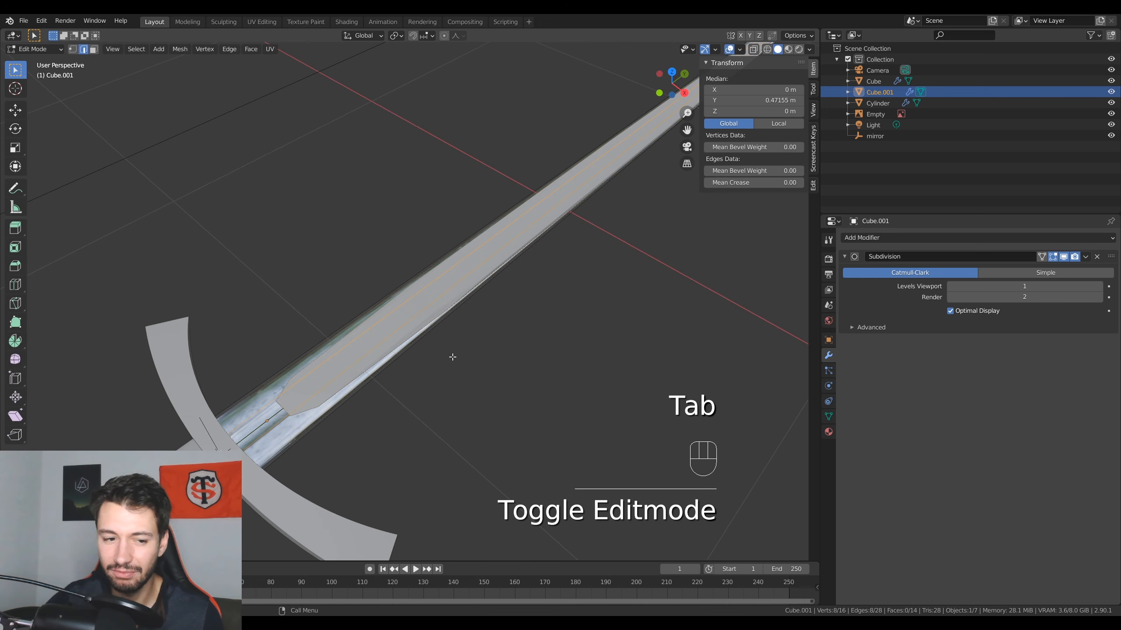
pyautogui.press('KP_7')
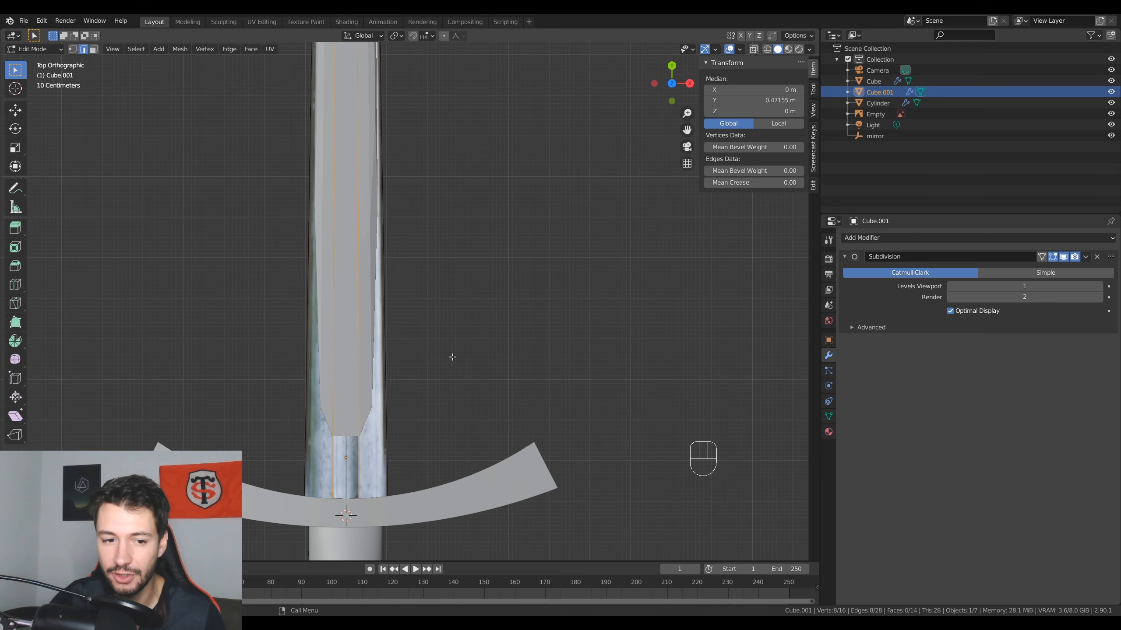
pyautogui.scroll(-3, 453, 358)
pyautogui.moveTo(411, 255)
pyautogui.keyDown('shift'); pyautogui.mouseDown(button='middle')
pyautogui.moveTo(400, 396)
pyautogui.moveTo(411, 260)
pyautogui.mouseUp(button='middle'); pyautogui.keyUp('shift')
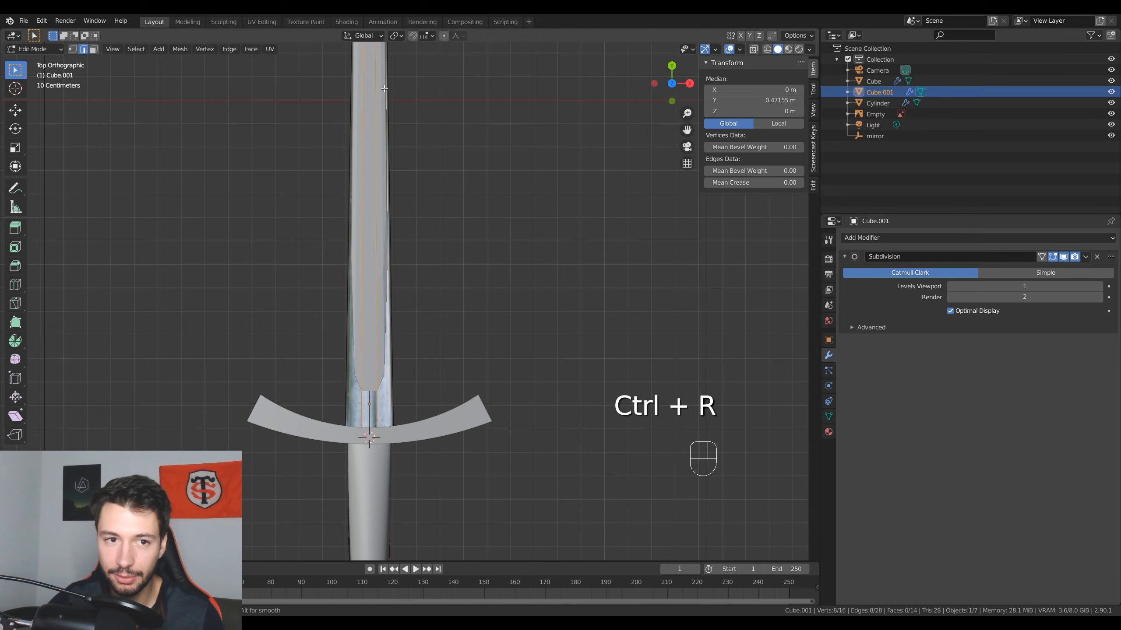
# - Leave edit mode, add a cube and move it beside the sword to about X 4.69 m, Y 0.42 m
pyautogui.press('Tab')
pyautogui.scroll(-4, 397, 110)
pyautogui.keyDown('shift'); pyautogui.moveTo(536, 253); pyautogui.dragTo(312, 341, button='middle'); pyautogui.keyUp('shift')
pyautogui.hotkey('shift', 'a')
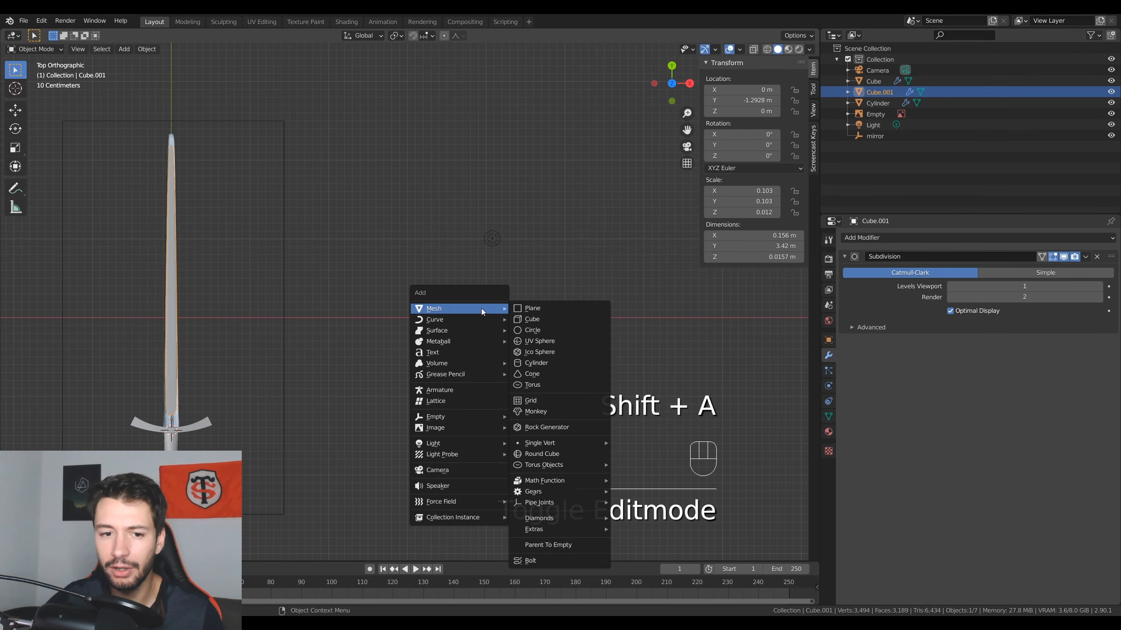
pyautogui.click(550, 318)
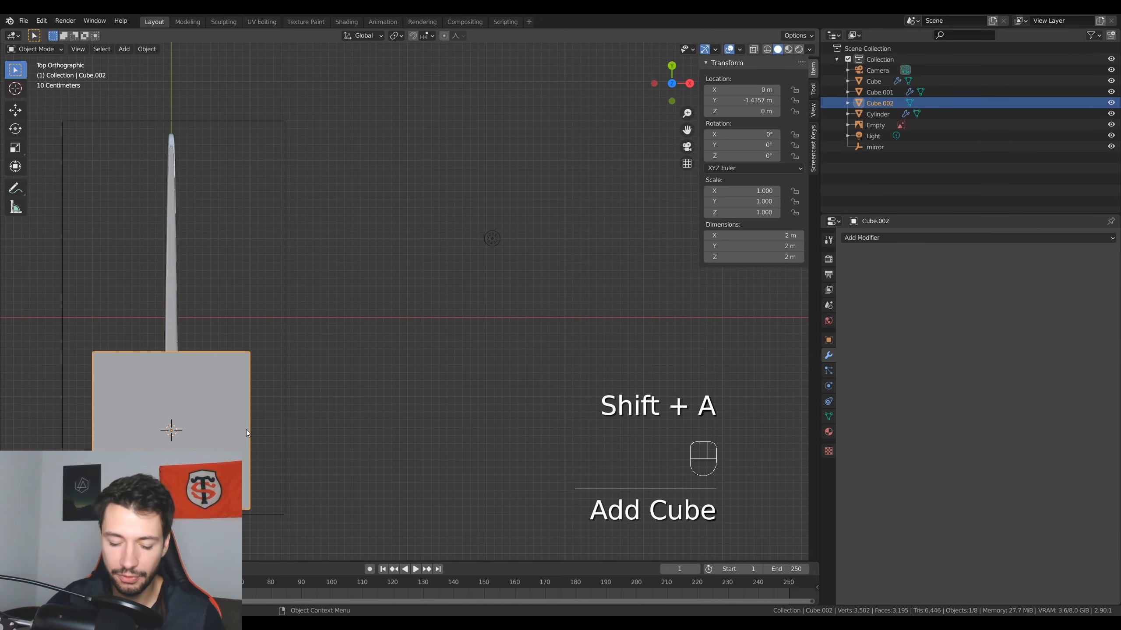
pyautogui.press('g')
pyautogui.click(593, 299)
# - Give the new cube a level 3 Subdivision Surface modifier, shade it smooth and open its mesh for editing
pyautogui.moveTo(617, 353); pyautogui.dragTo(407, 317, button='middle')
pyautogui.scroll(2, 604, 344)
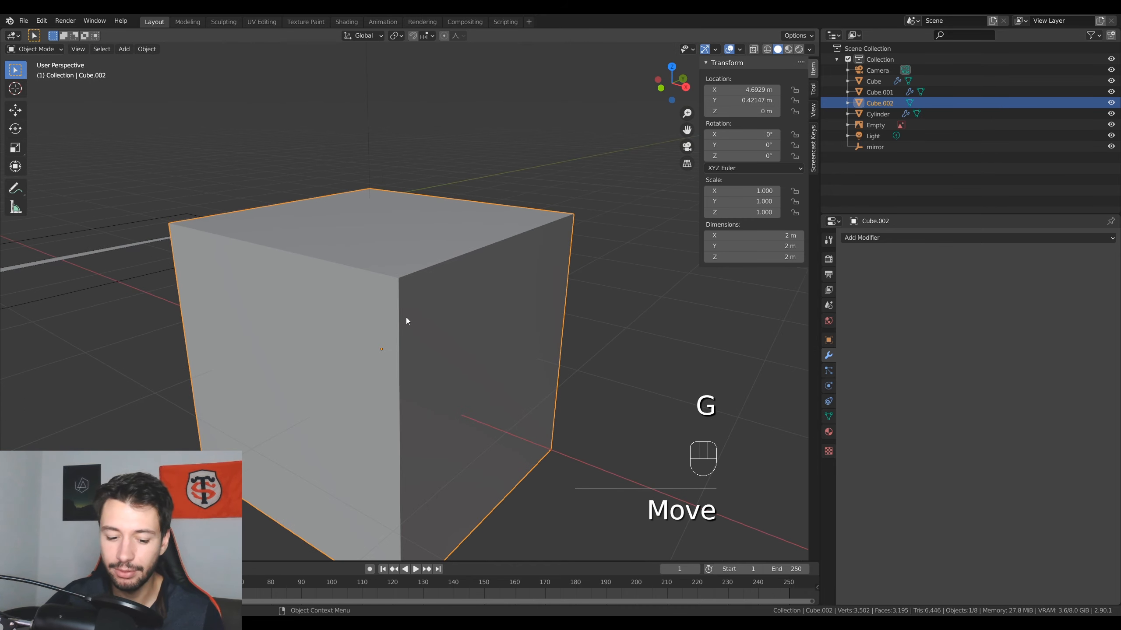
pyautogui.hotkey('ctrl', '3')
pyautogui.rightClick(387, 341)
pyautogui.click(388, 336)
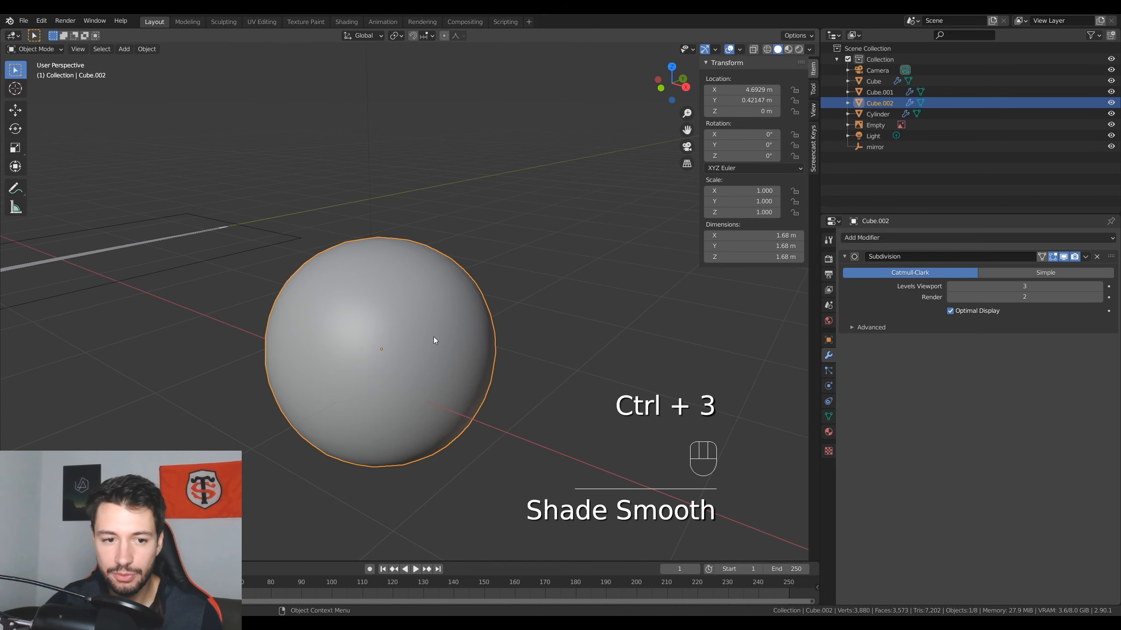
pyautogui.moveTo(459, 371); pyautogui.dragTo(483, 373, button='middle')
pyautogui.press('Tab')
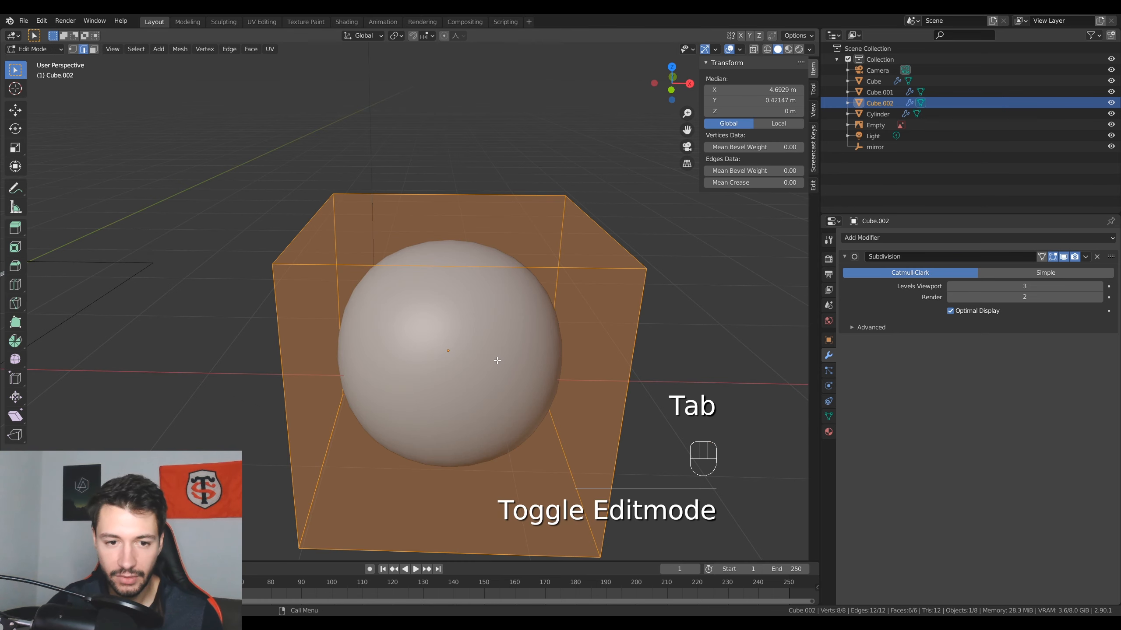
# - Add a horizontal loop cut around the demo cube and slide it all the way up to the top edges
pyautogui.moveTo(646, 401); pyautogui.dragTo(627, 363, button='middle')
pyautogui.hotkey('ctrl', 'r')
pyautogui.click(617, 323)
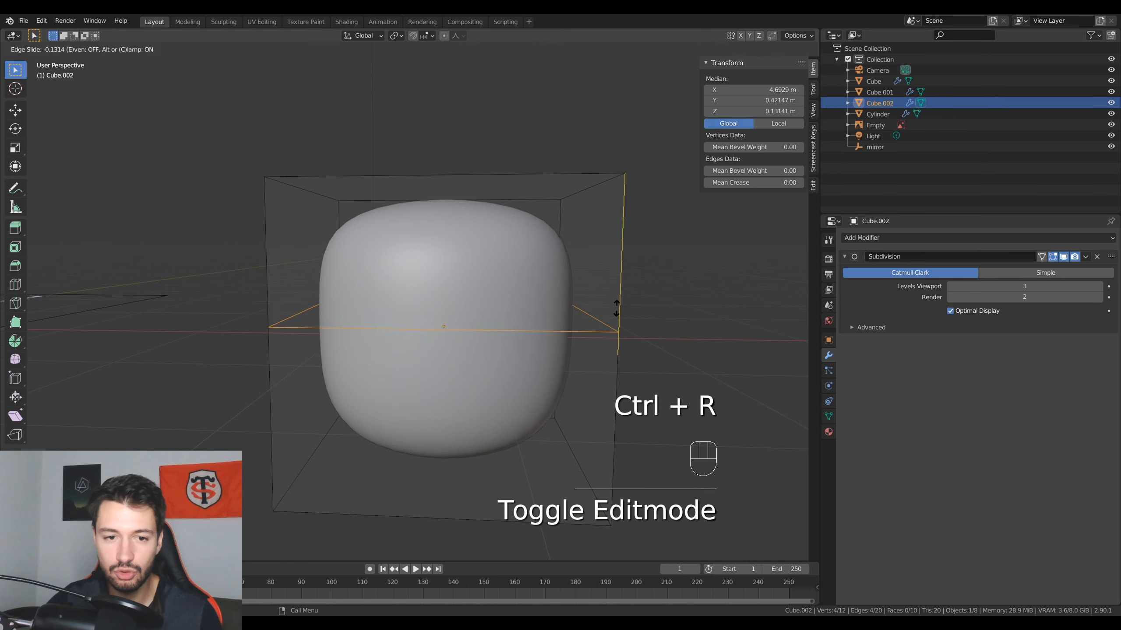
pyautogui.click(618, 111)
pyautogui.moveTo(579, 196); pyautogui.dragTo(609, 320, button='middle')
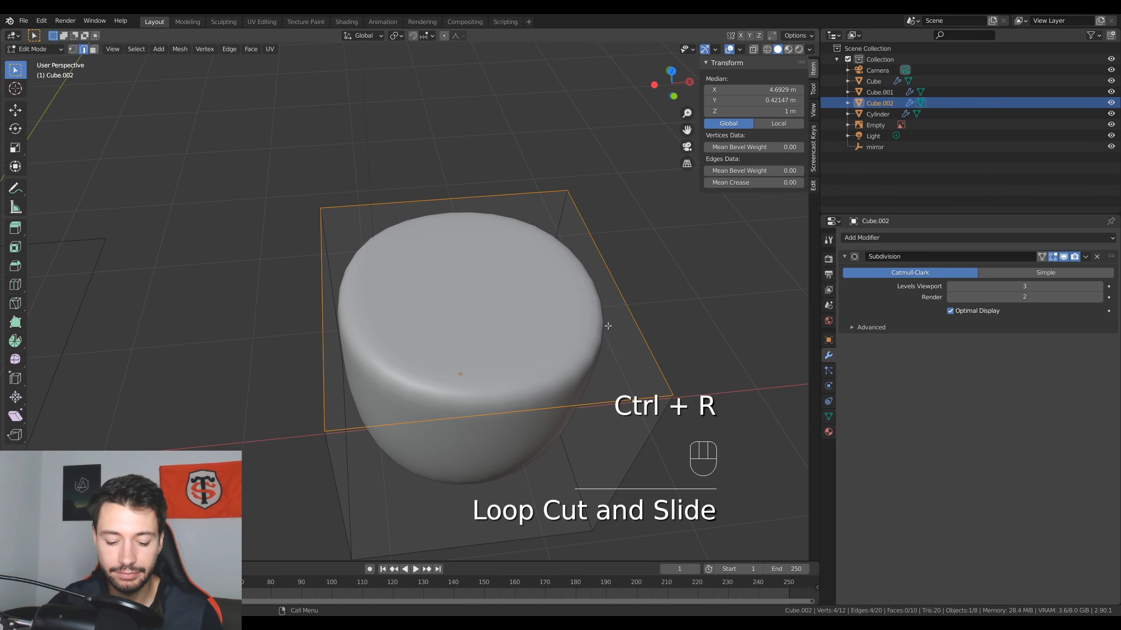
# - Crease the demo cube's top edge loop to 1.00
pyautogui.hotkey('shift', 'e')
pyautogui.rightClick(583, 303)
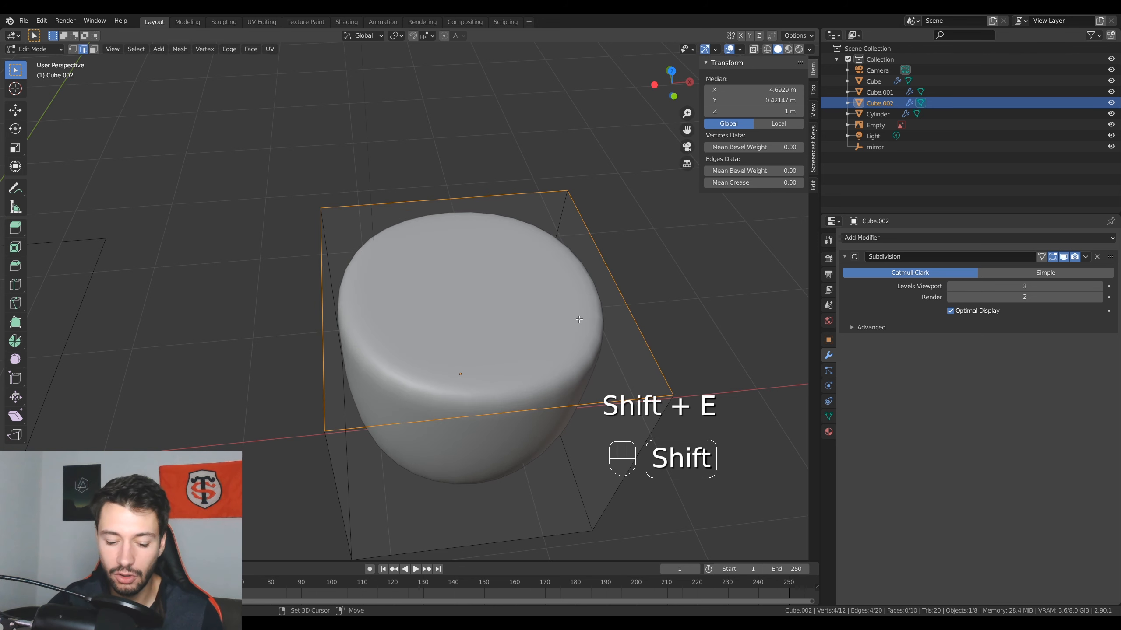
pyautogui.hotkey('shift', 'e')
pyautogui.click(475, 343)
pyautogui.moveTo(475, 343); pyautogui.dragTo(462, 309, button='middle')
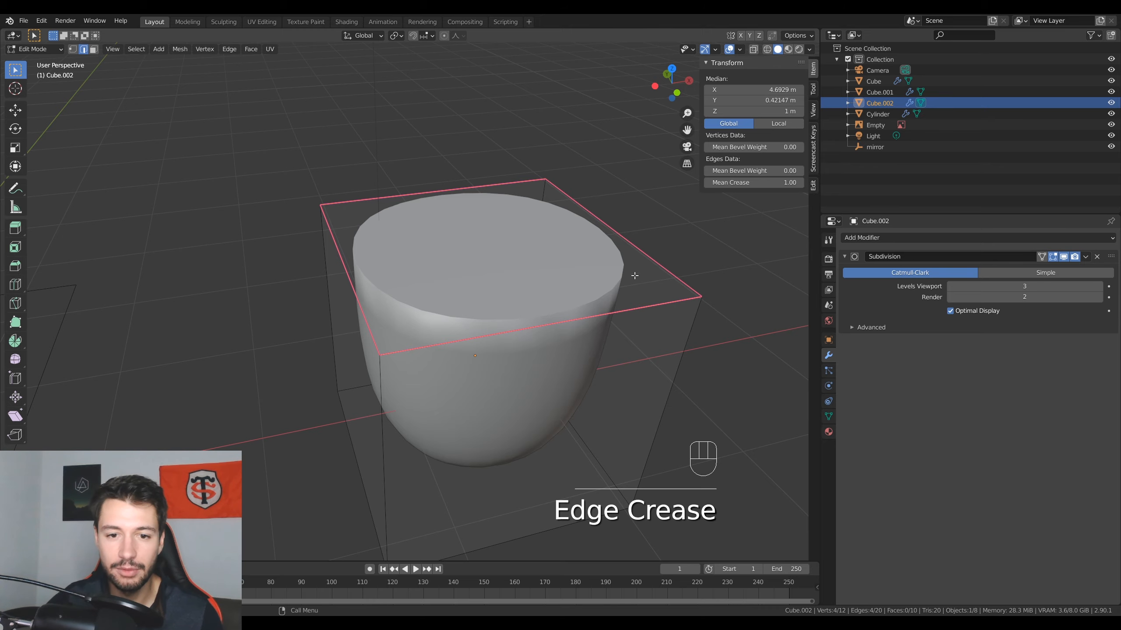
# - In front view, add a vertical loop cut to the demo cube and slide it fully onto the +X side
pyautogui.press('KP_1')
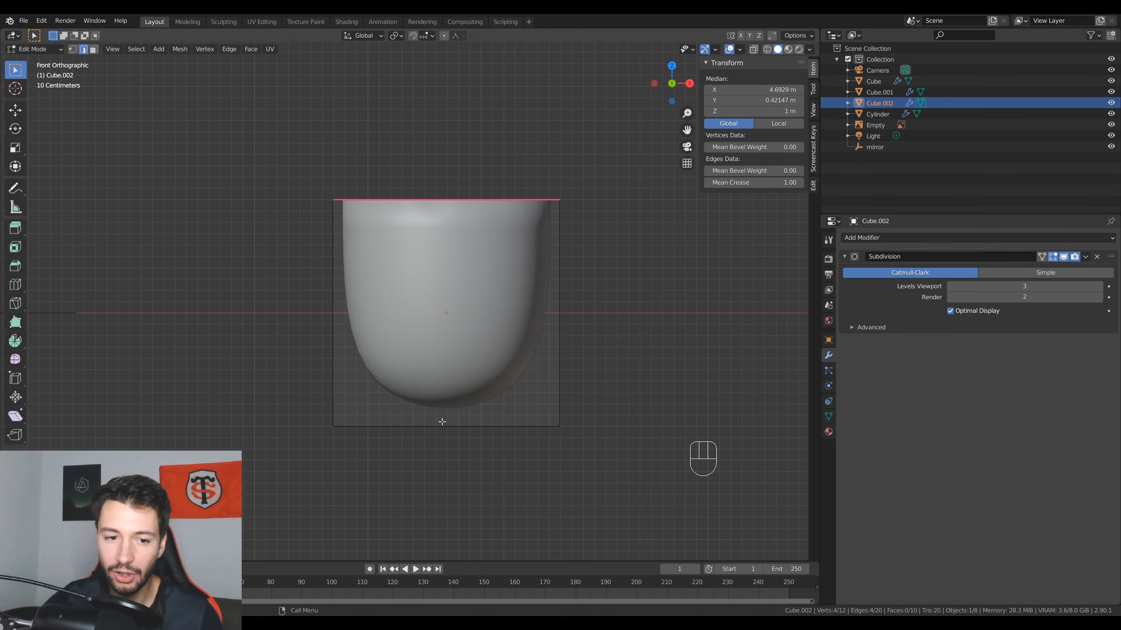
pyautogui.hotkey('ctrl', 'r')
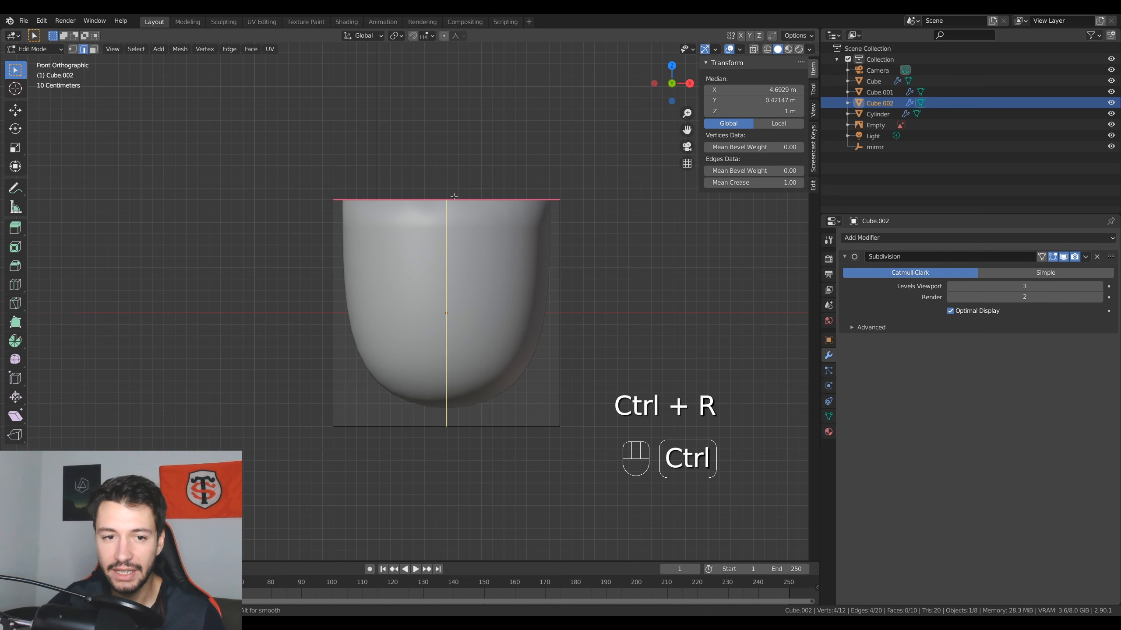
pyautogui.click(404, 365)
pyautogui.click(599, 319)
pyautogui.moveTo(599, 319); pyautogui.dragTo(538, 320, button='middle')
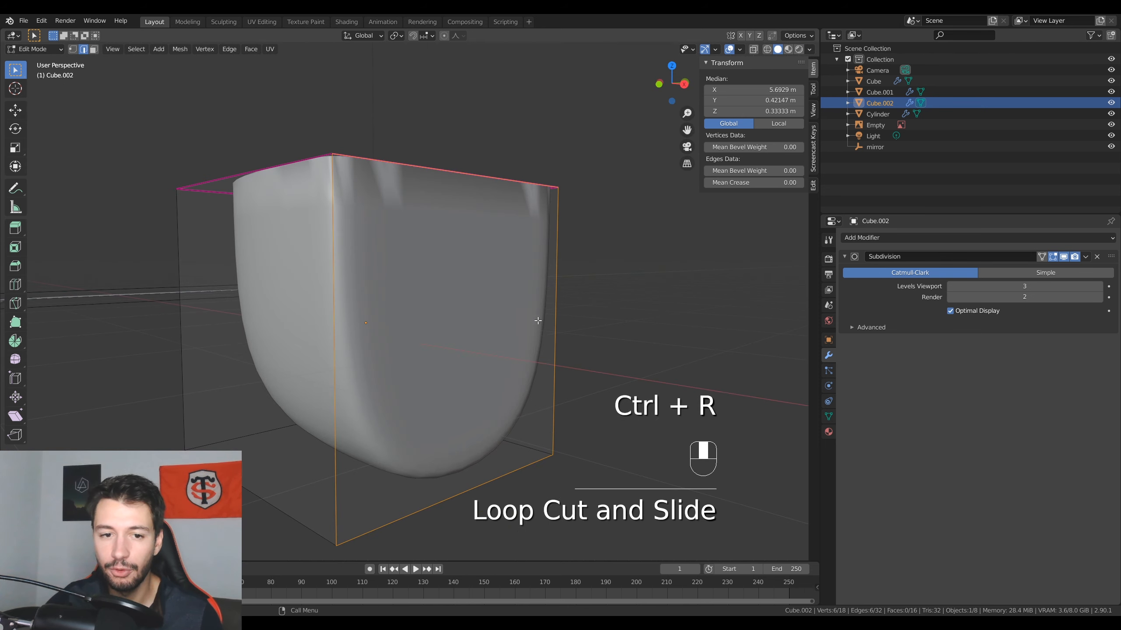
# - Leave edit mode and delete the demo cube Cube.002
pyautogui.press('Tab')
pyautogui.press('Delete')
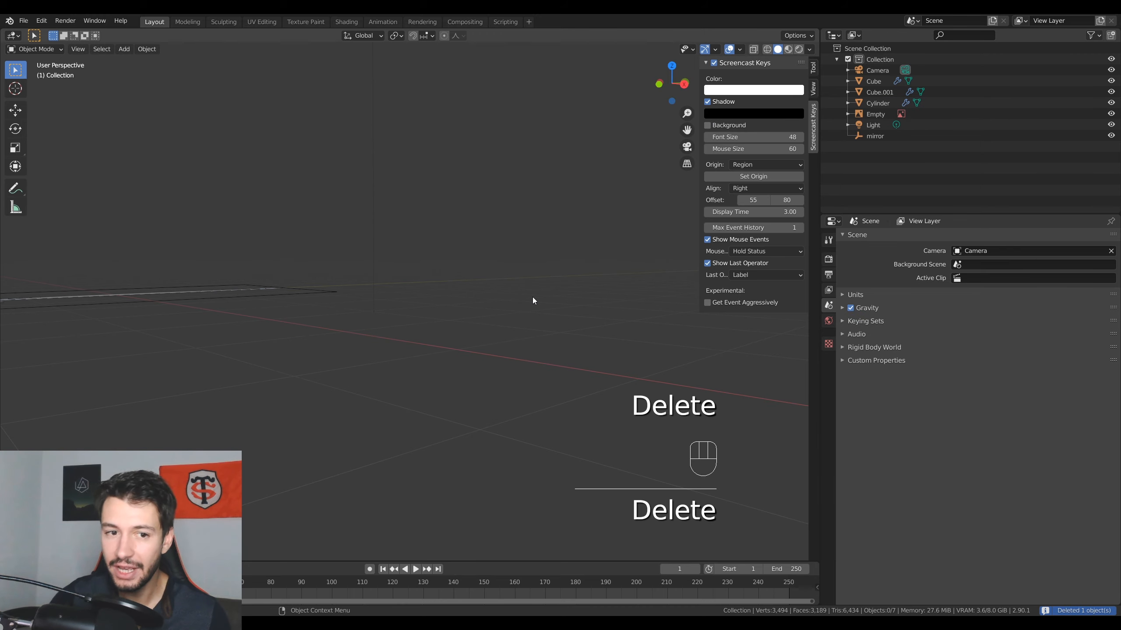
pyautogui.scroll(-6, 341, 308)
pyautogui.keyDown('shift'); pyautogui.moveTo(341, 308); pyautogui.dragTo(395, 394, button='middle'); pyautogui.keyUp('shift')
# - Edit the sword blade mesh in top view, adding a loop cut across it and sliding it down to the guard end
pyautogui.click(380, 387)
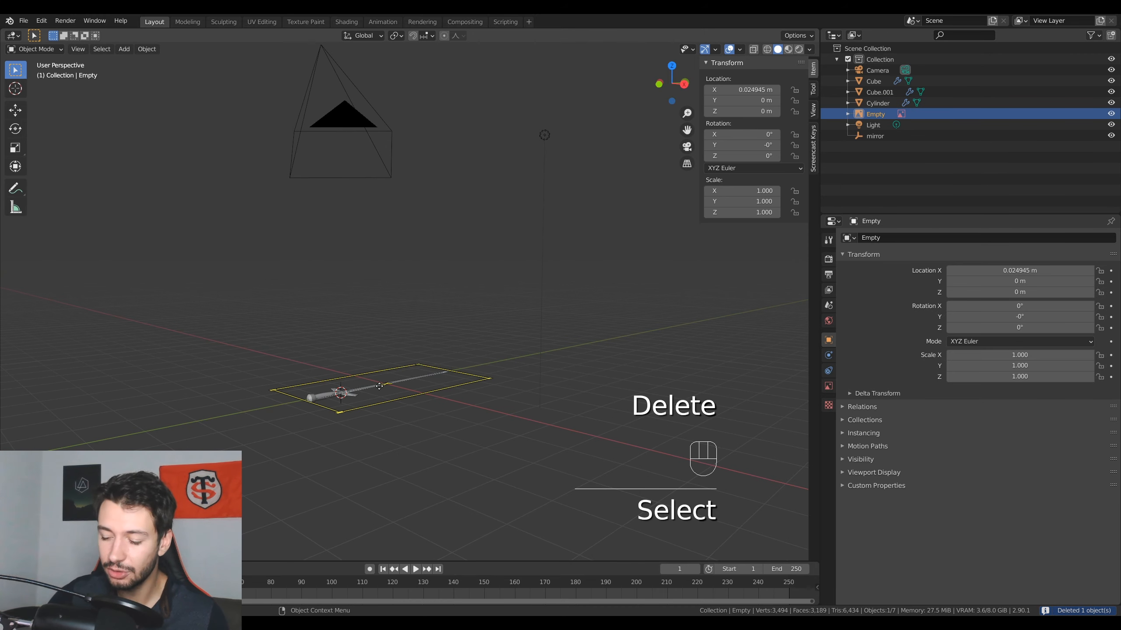
pyautogui.click(377, 385)
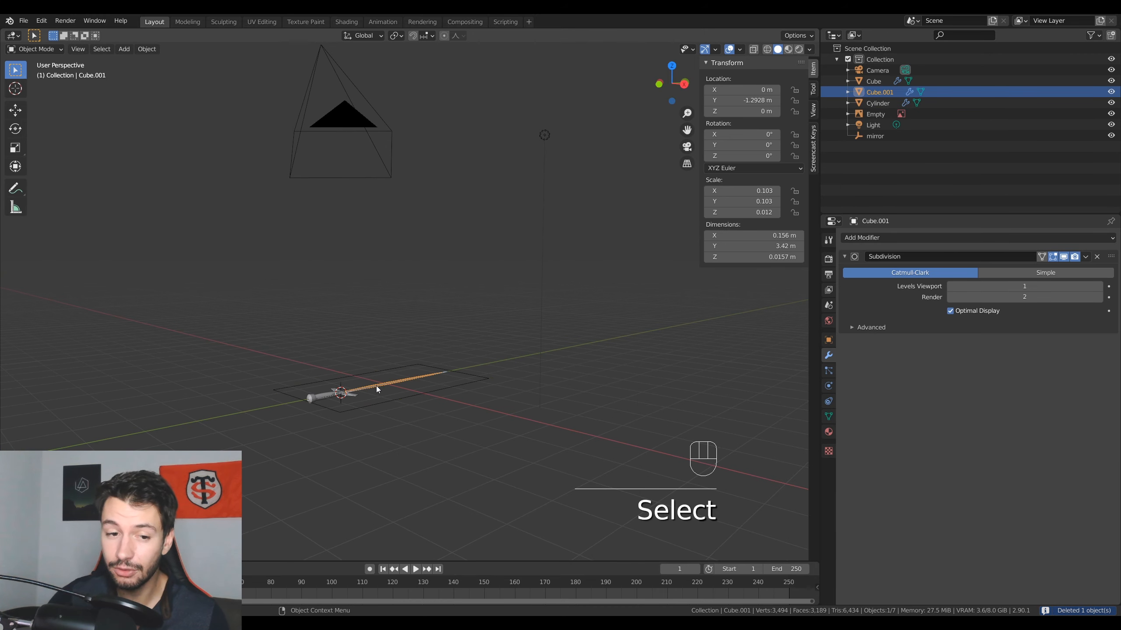
pyautogui.press('KP_Decimal')
pyautogui.scroll(3, 248, 475)
pyautogui.keyDown('shift'); pyautogui.moveTo(179, 419); pyautogui.dragTo(375, 404, button='middle'); pyautogui.keyUp('shift')
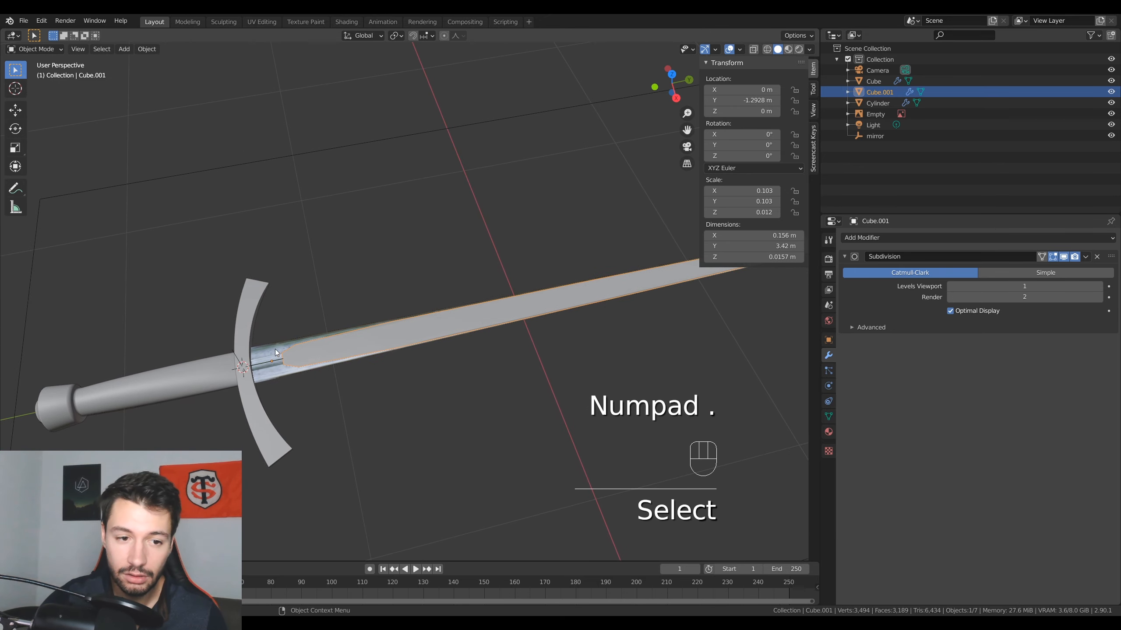
pyautogui.press('KP_7')
pyautogui.scroll(2, 461, 358)
pyautogui.press('Tab')
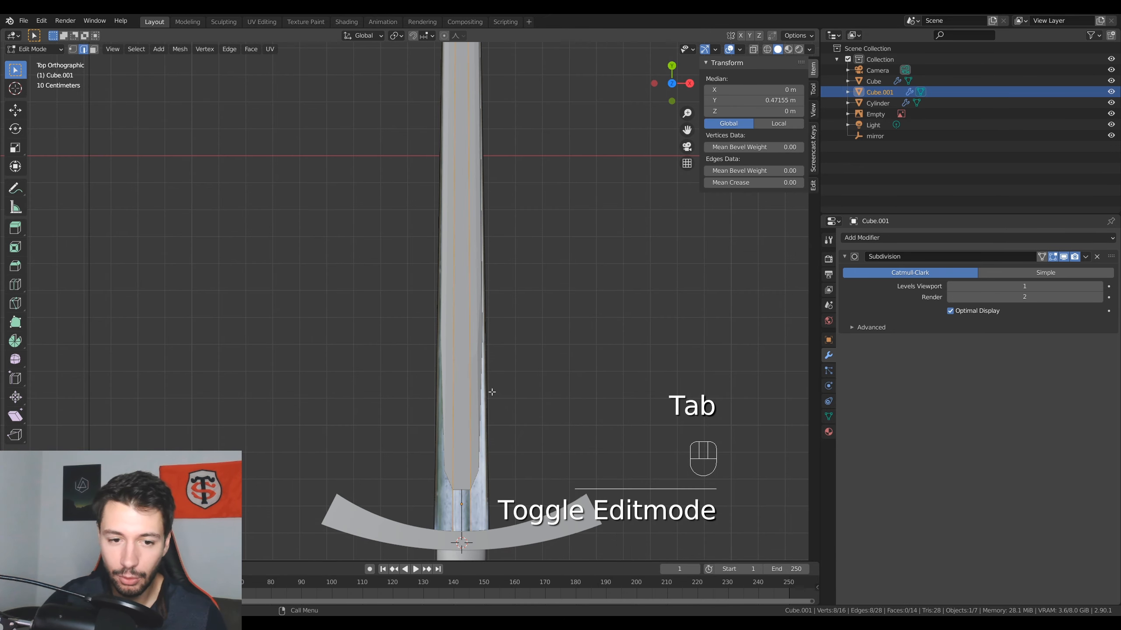
pyautogui.keyDown('shift'); pyautogui.moveTo(493, 390); pyautogui.dragTo(426, 385, button='middle'); pyautogui.keyUp('shift')
pyautogui.hotkey('ctrl', 'r')
pyautogui.click(402, 305)
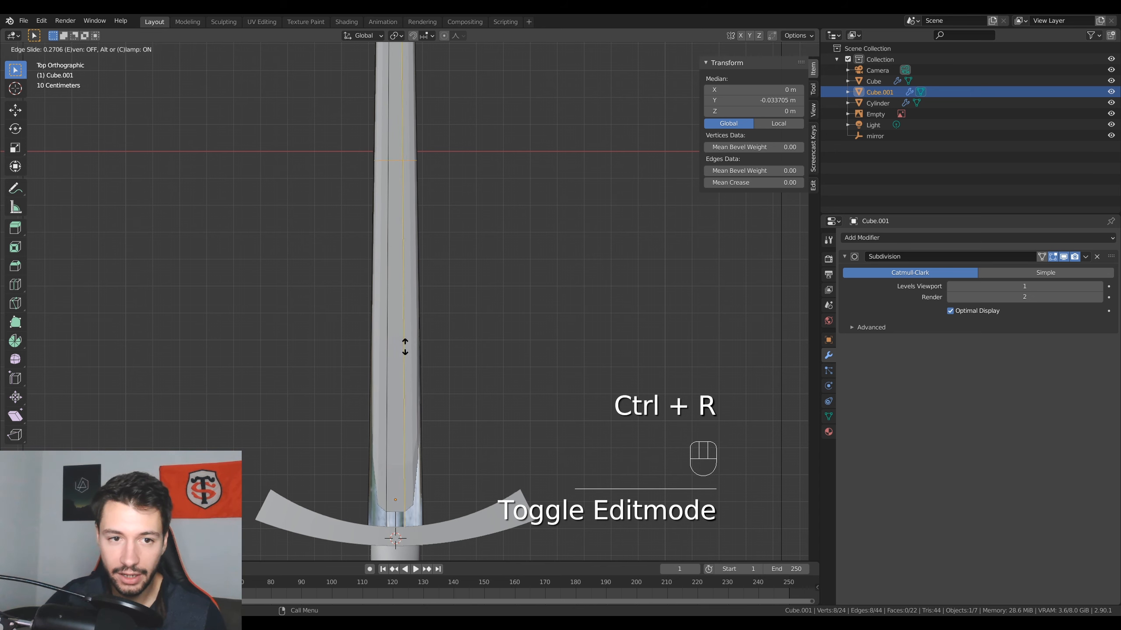
pyautogui.click(436, 388)
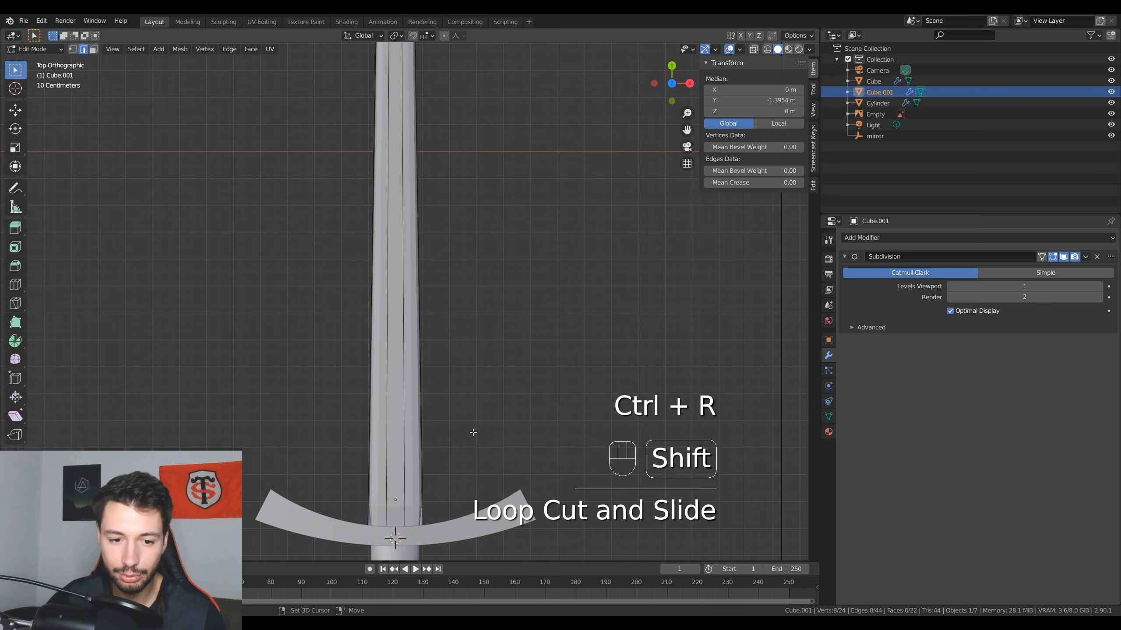
# - Crease the new edge loop at the blade's guard end to 1.00
pyautogui.keyDown('shift'); pyautogui.moveTo(470, 430); pyautogui.dragTo(513, 370, button='middle'); pyautogui.keyUp('shift')
pyautogui.hotkey('shift', 'e')
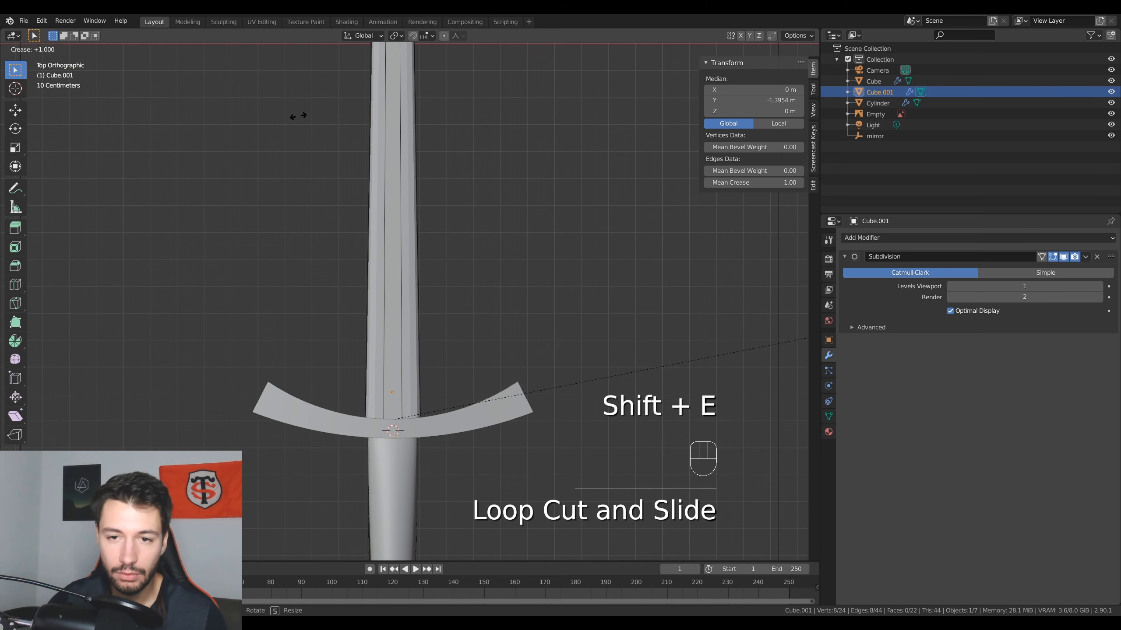
pyautogui.click(298, 116)
# - Return to object mode and shade the blade smooth
pyautogui.moveTo(410, 384)
pyautogui.mouseDown(button='middle')
pyautogui.moveTo(290, 310)
pyautogui.moveTo(288, 365)
pyautogui.moveTo(337, 281)
pyautogui.mouseUp(button='middle')
pyautogui.scroll(3, 290, 310)
pyautogui.press('Tab')
pyautogui.rightClick(337, 280)
pyautogui.click(341, 287)
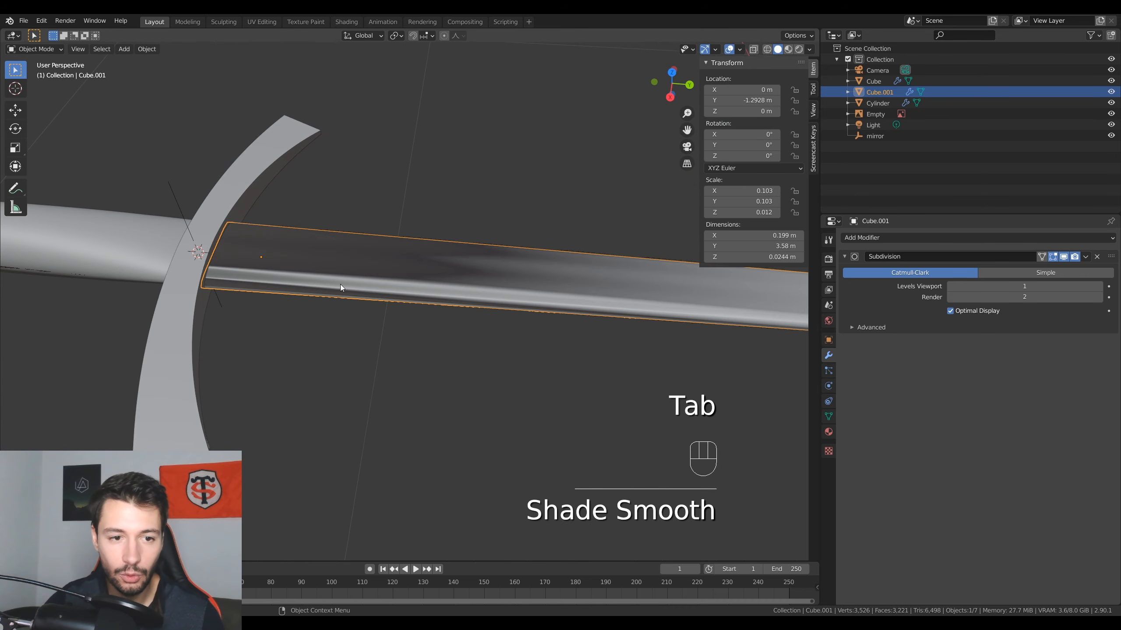
# - Add an Edge Split modifier to the blade with the default 30° edge angle
pyautogui.moveTo(647, 322); pyautogui.dragTo(670, 304, button='middle')
pyautogui.click(906, 238)
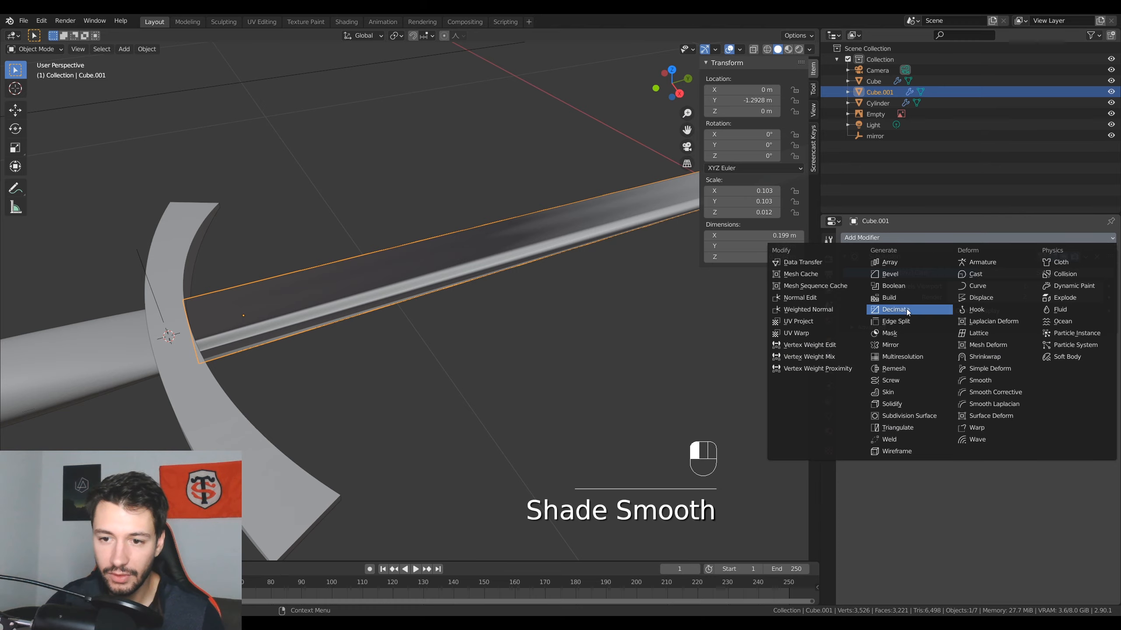
pyautogui.click(906, 309)
pyautogui.moveTo(508, 336); pyautogui.dragTo(443, 283, button='middle')
pyautogui.moveTo(443, 205); pyautogui.dragTo(576, 351, button='middle')
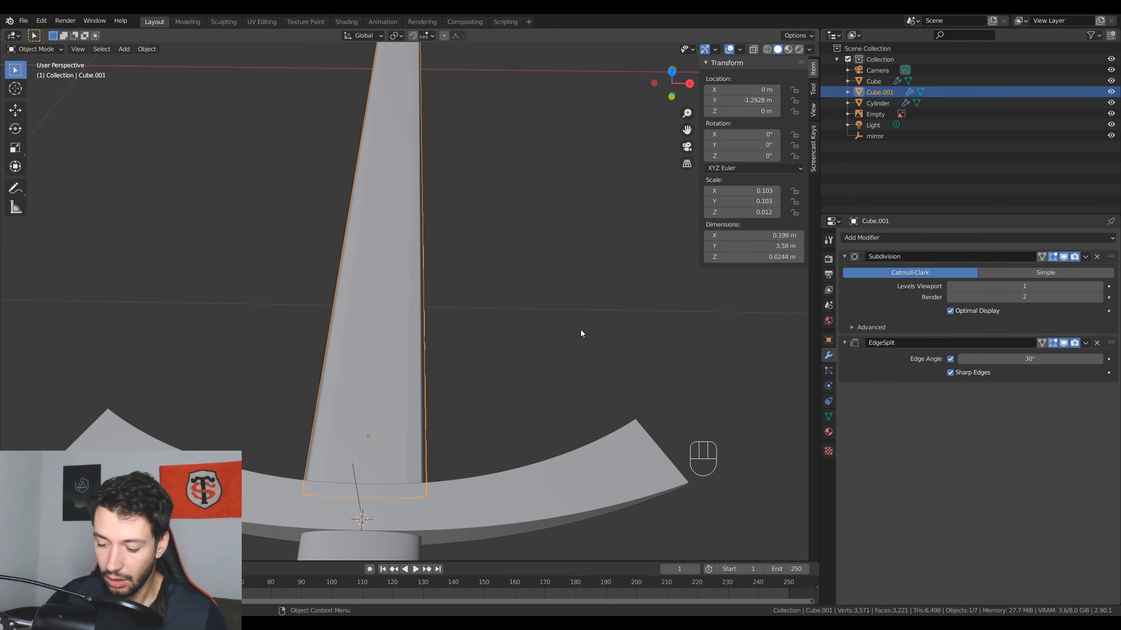
# - Edit the blade in see-through top view and add a loop cut across it toward the tip, at about Y 1.48 m
pyautogui.press('KP_7')
pyautogui.press('Tab')
pyautogui.keyDown('shift'); pyautogui.moveTo(601, 305); pyautogui.dragTo(627, 335, button='middle'); pyautogui.keyUp('shift')
pyautogui.keyDown('shift'); pyautogui.moveTo(434, 557); pyautogui.dragTo(400, 59, button='middle'); pyautogui.keyUp('shift')
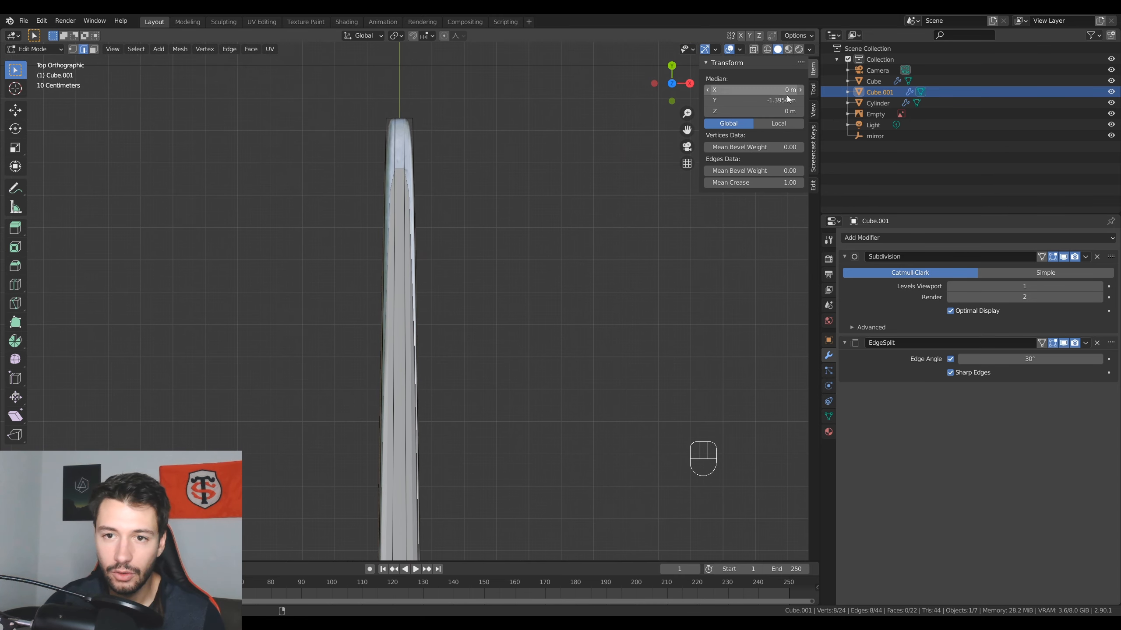
pyautogui.keyDown('shift'); pyautogui.moveTo(408, 411); pyautogui.dragTo(419, 279, button='middle'); pyautogui.keyUp('shift')
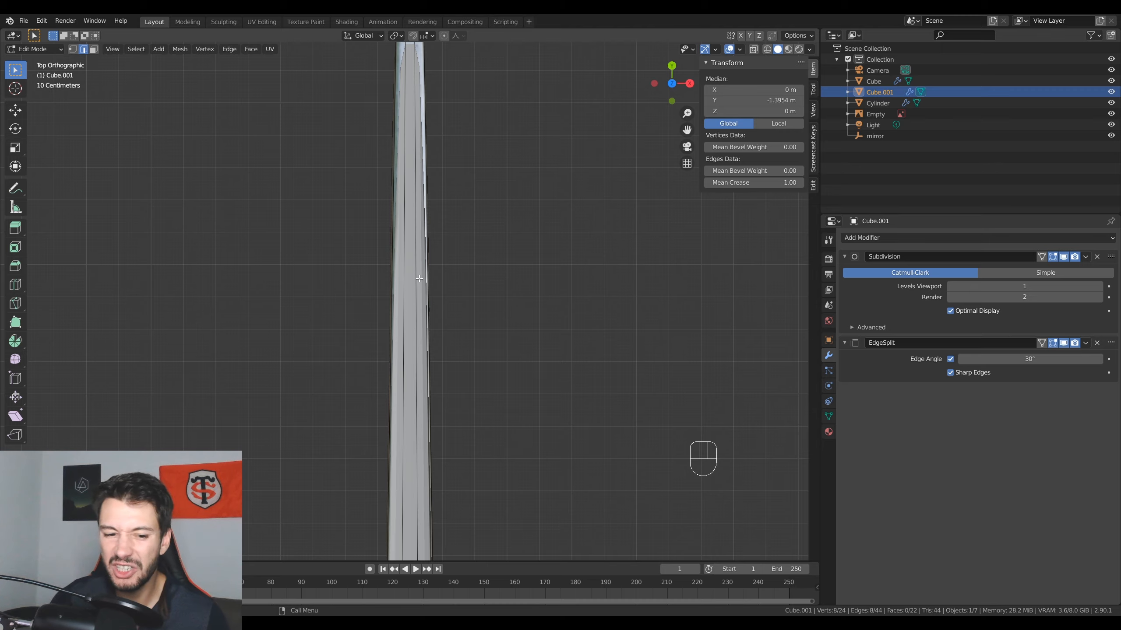
pyautogui.scroll(-2, 419, 279)
pyautogui.hotkey('alt', 'z')
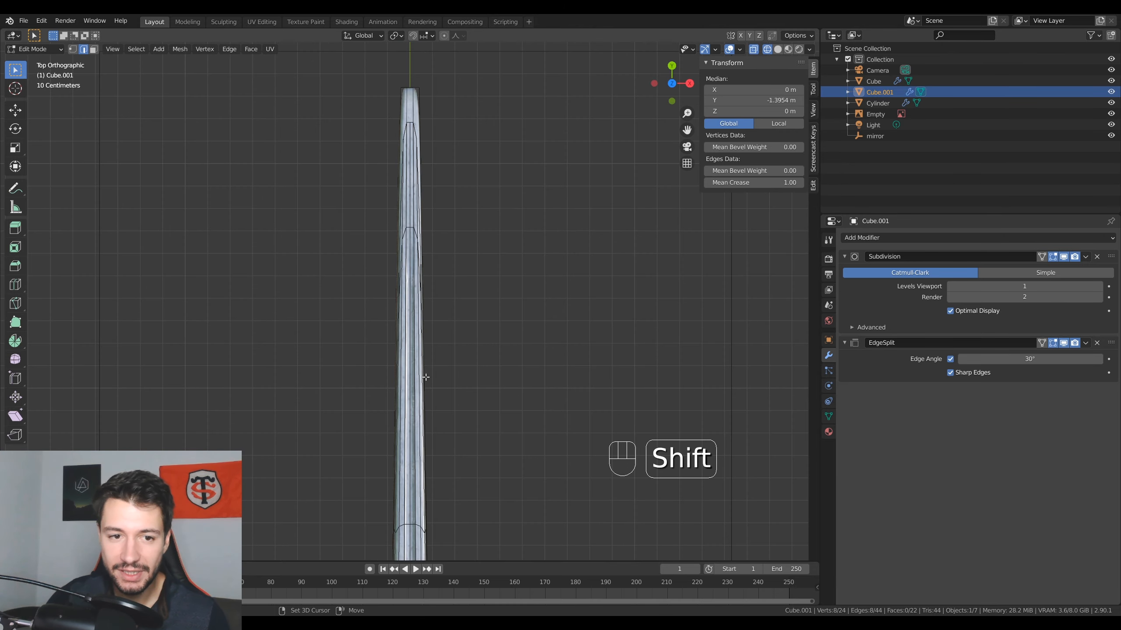
pyautogui.moveTo(426, 376)
pyautogui.keyDown('shift'); pyautogui.mouseDown(button='middle')
pyautogui.moveTo(413, 243)
pyautogui.moveTo(421, 486)
pyautogui.moveTo(426, 321)
pyautogui.mouseUp(button='middle'); pyautogui.keyUp('shift')
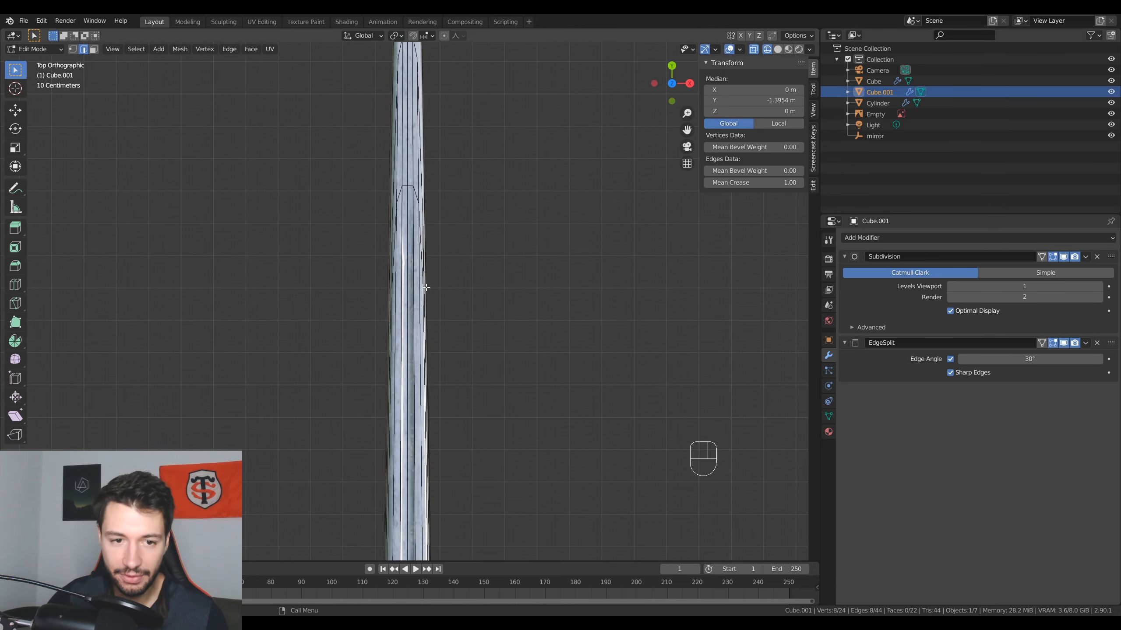
pyautogui.hotkey('ctrl', 'r')
pyautogui.click(420, 381)
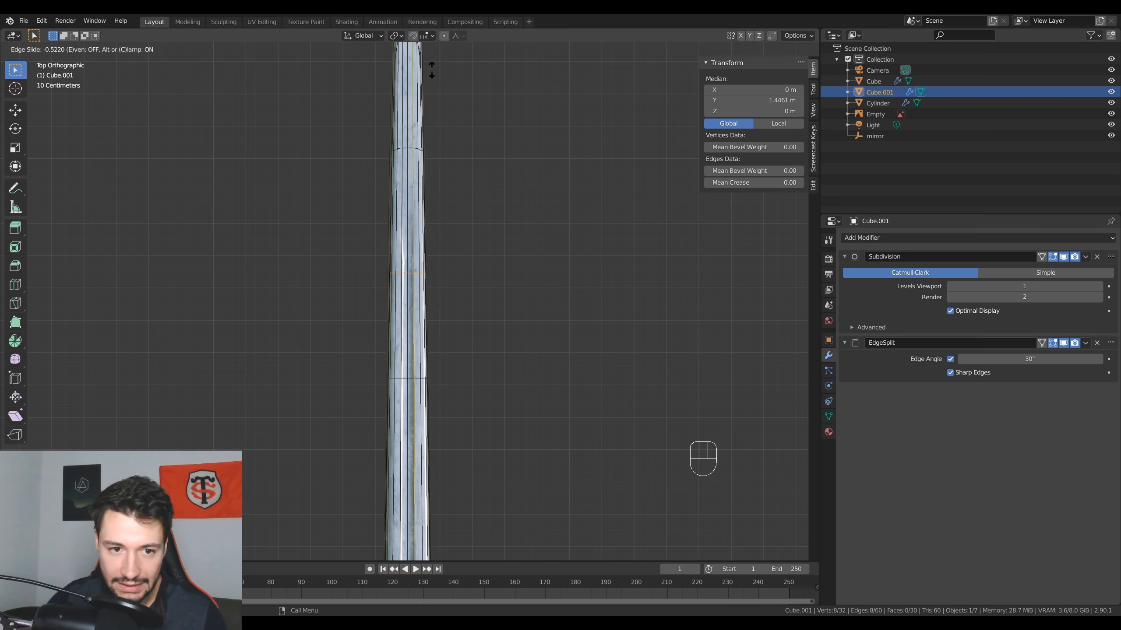
pyautogui.click(440, 234)
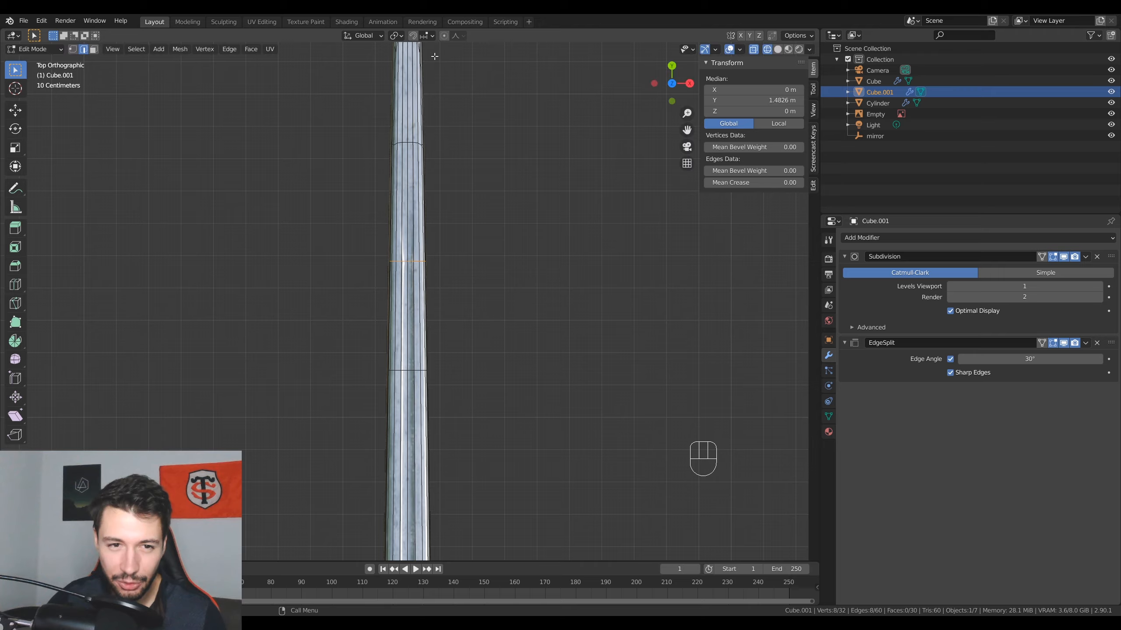
# - Switch the viewport back to solid shading with the blade seen in perspective
pyautogui.scroll(-3, 440, 234)
pyautogui.moveTo(439, 250); pyautogui.dragTo(399, 239, button='middle')
pyautogui.scroll(4, 463, 269)
pyautogui.moveTo(465, 270)
pyautogui.keyDown('shift'); pyautogui.mouseDown(button='middle')
pyautogui.moveTo(491, 298)
pyautogui.moveTo(587, 261)
pyautogui.mouseUp(button='middle'); pyautogui.keyUp('shift')
pyautogui.click(777, 49)
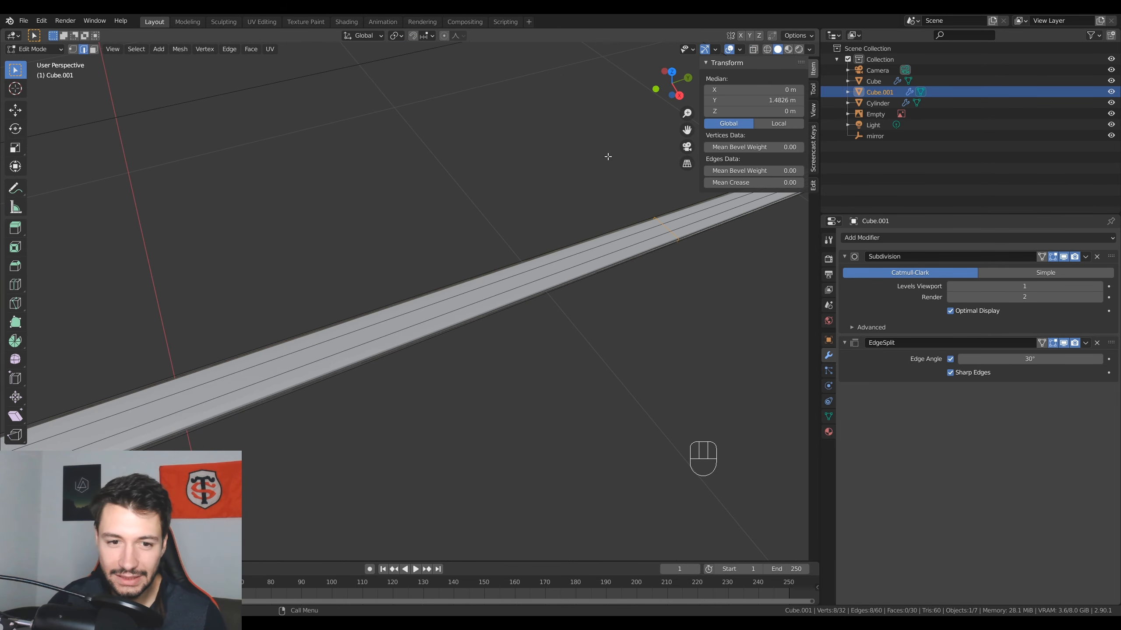
pyautogui.keyDown('shift'); pyautogui.moveTo(318, 327); pyautogui.dragTo(405, 293, button='middle'); pyautogui.keyUp('shift')
# - Extrude the long central faces on both sides of the blade inward as individual faces to form the fuller grooves
pyautogui.click(393, 317)
pyautogui.scroll(-2, 279, 355)
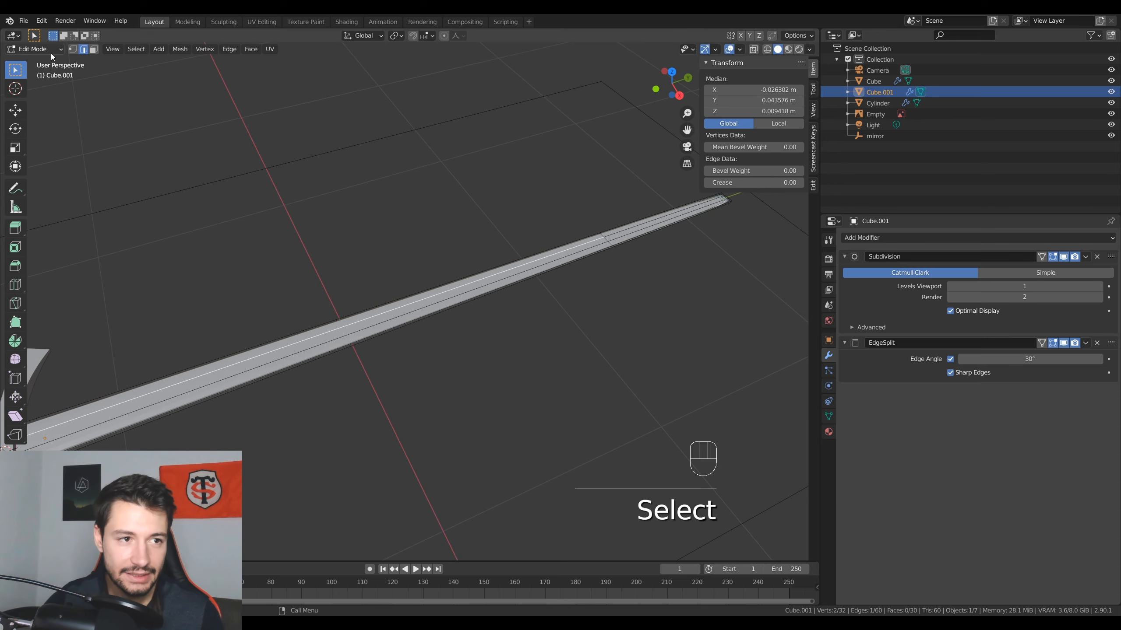
pyautogui.click(94, 49)
pyautogui.click(121, 398)
pyautogui.moveTo(120, 398); pyautogui.dragTo(362, 382, button='middle')
pyautogui.keyDown('shift'); pyautogui.click(320, 205); pyautogui.keyUp('shift')
pyautogui.scroll(5, 362, 382)
pyautogui.hotkey('alt', 'e')
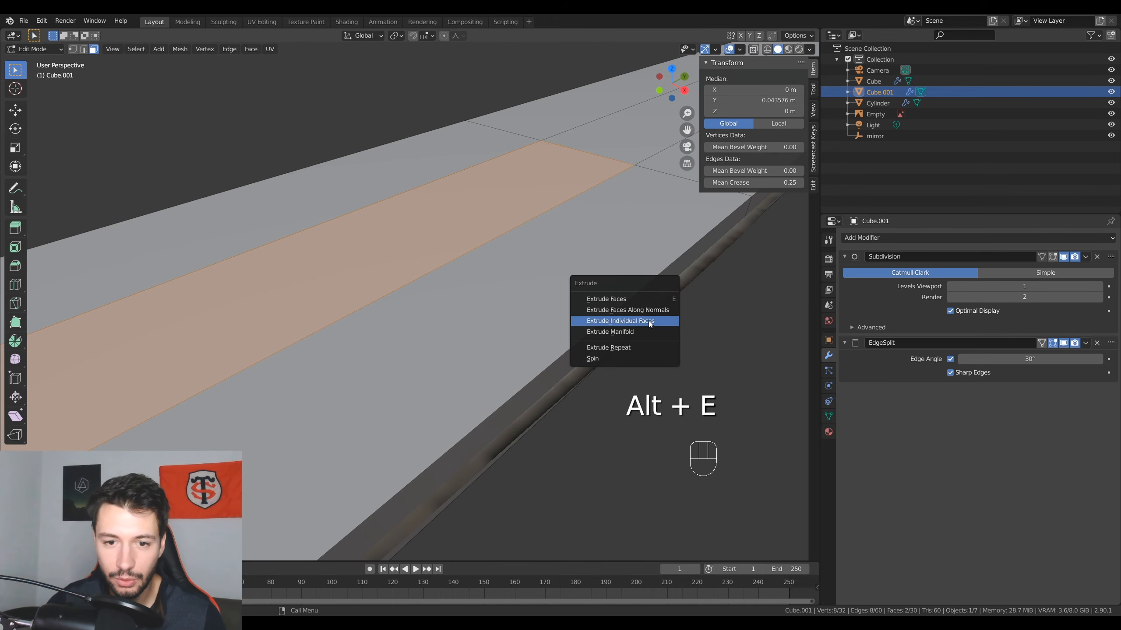
pyautogui.click(637, 314)
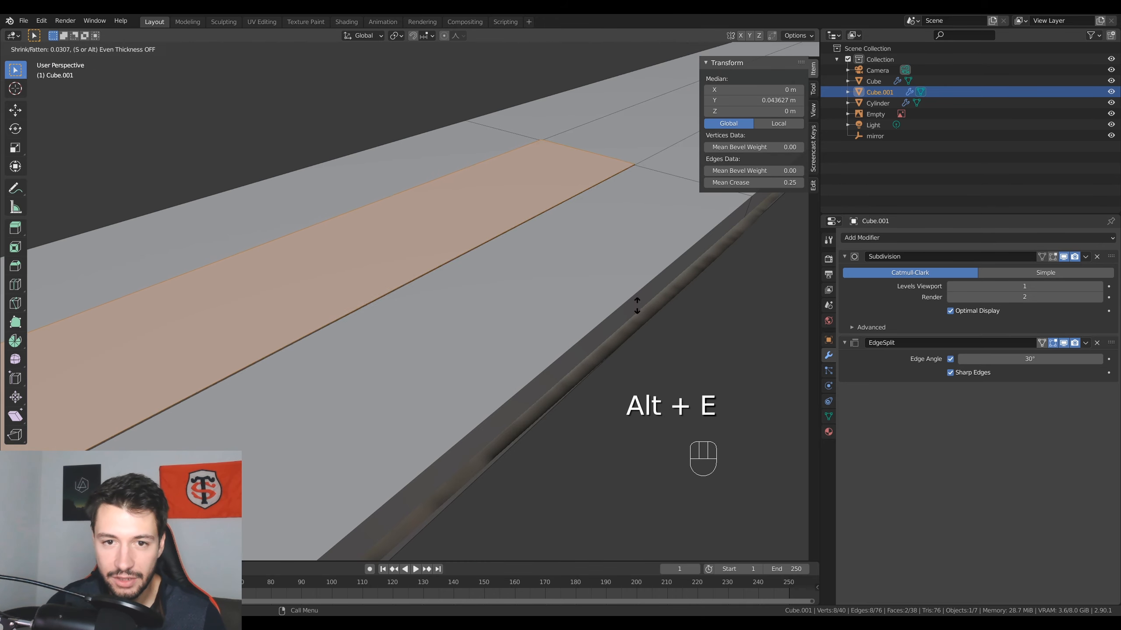
pyautogui.click(643, 484)
# - Move the floor edges at the tip end of both grooves along Y toward the guard, to about Y 1.44 m
pyautogui.moveTo(596, 392); pyautogui.dragTo(189, 508, button='middle')
pyautogui.scroll(4, 451, 391)
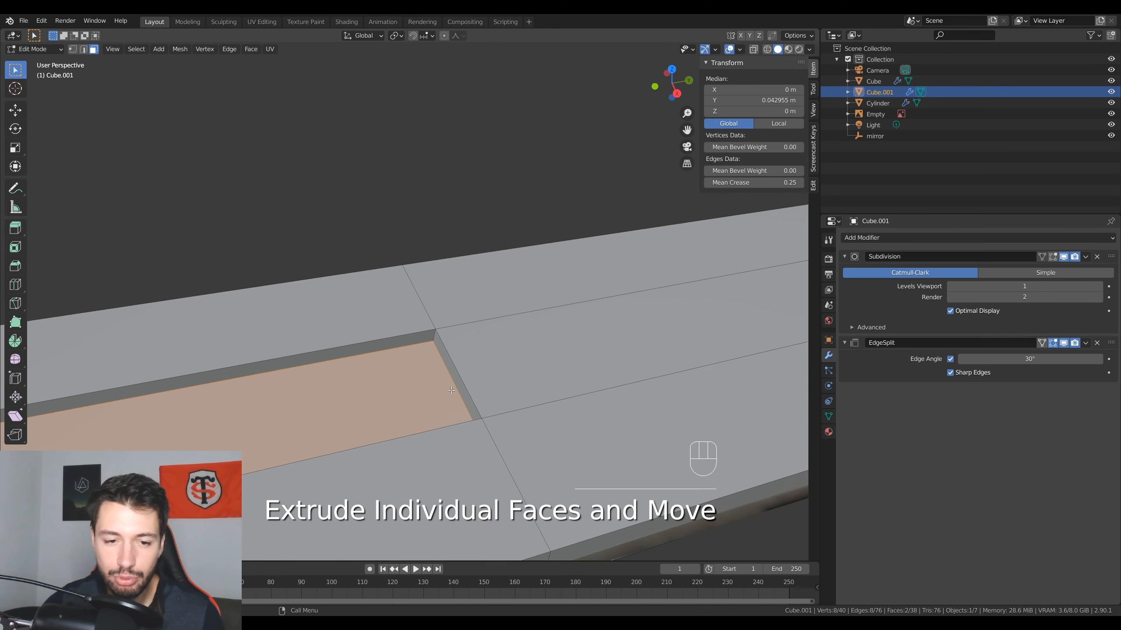
pyautogui.click(421, 346)
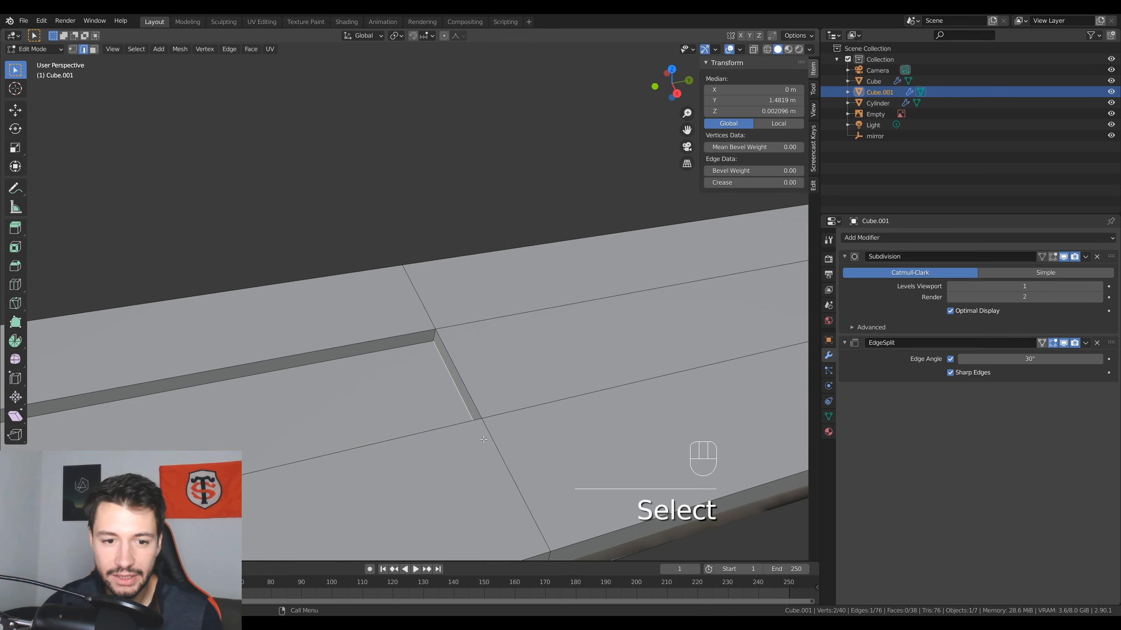
pyautogui.moveTo(421, 346); pyautogui.dragTo(493, 423, button='middle')
pyautogui.keyDown('shift'); pyautogui.click(407, 453); pyautogui.keyUp('shift')
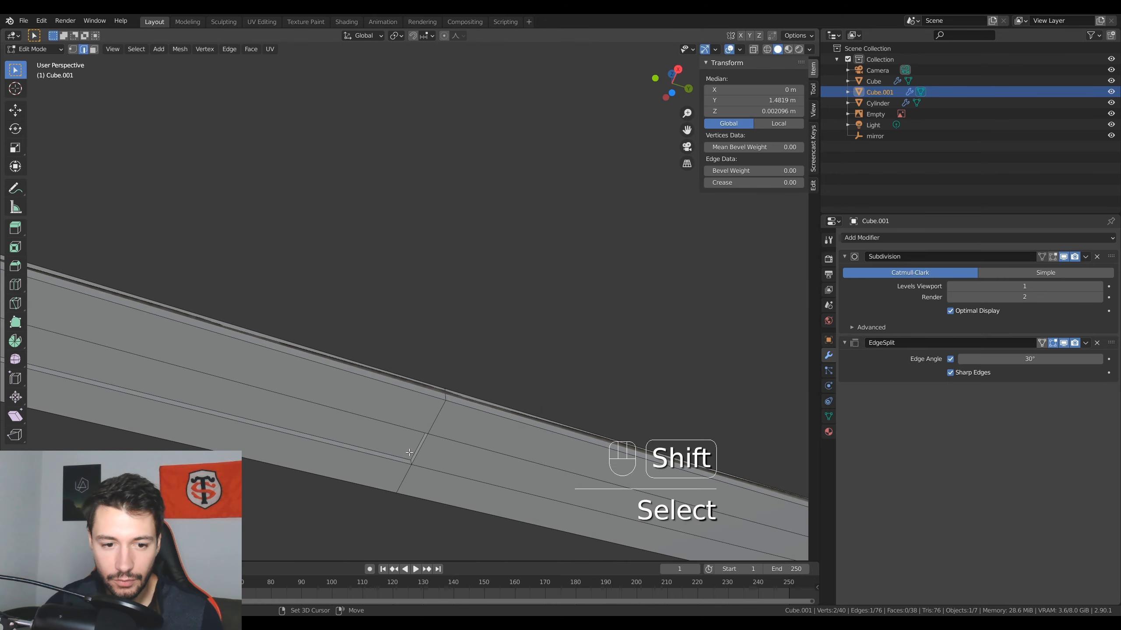
pyautogui.moveTo(408, 450); pyautogui.dragTo(441, 464, button='middle')
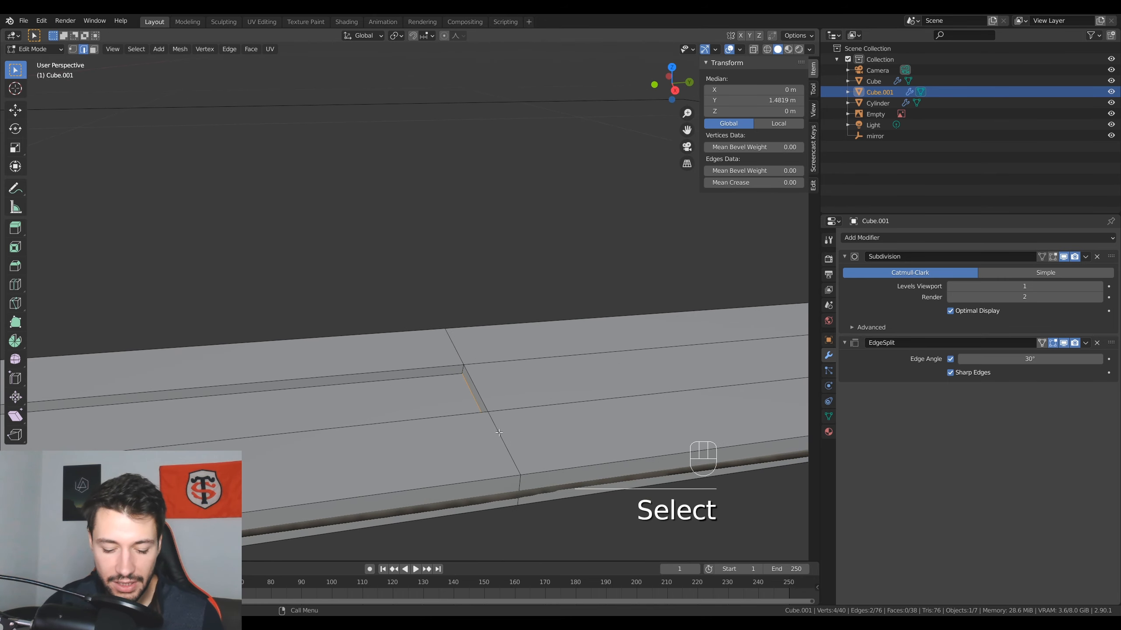
pyautogui.press('g')
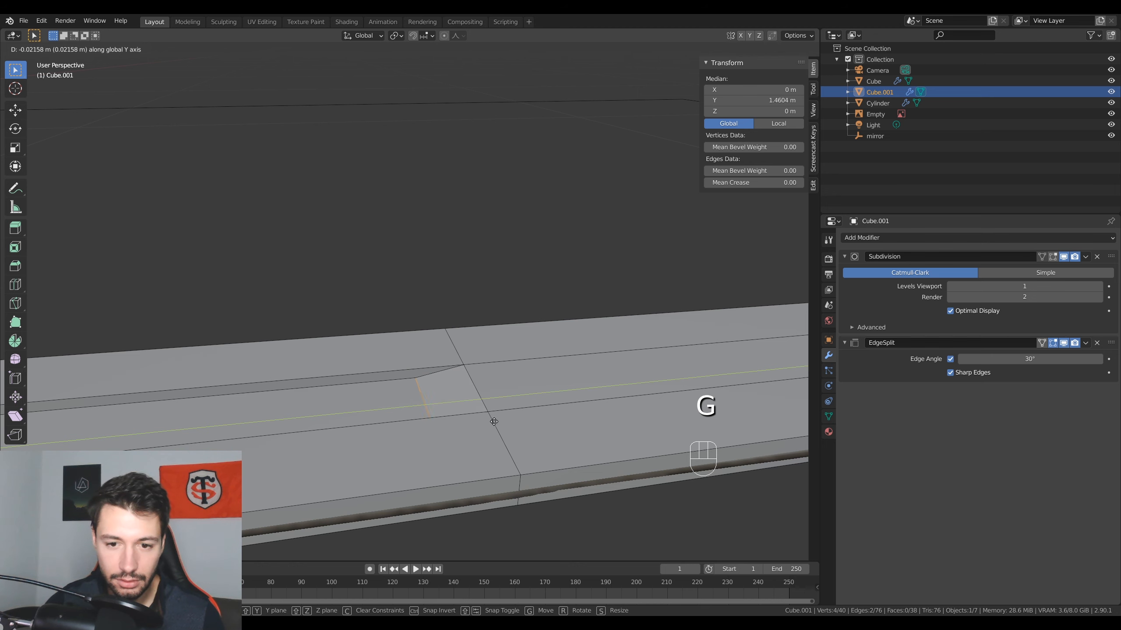
pyautogui.click(450, 432)
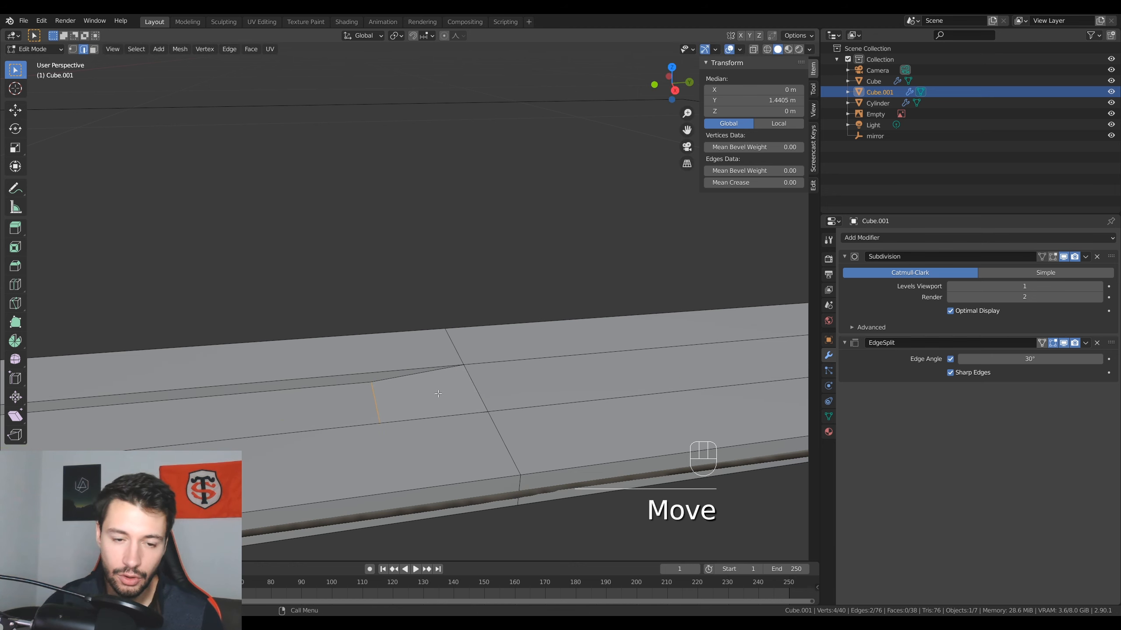
# - Scale the floor edges at the tip end of both grooves along Z by about 2.06 and leave mesh editing
pyautogui.scroll(-6, 440, 396)
pyautogui.scroll(3, 447, 390)
pyautogui.moveTo(411, 389); pyautogui.dragTo(463, 442, button='middle')
pyautogui.press('g')
pyautogui.press('z')
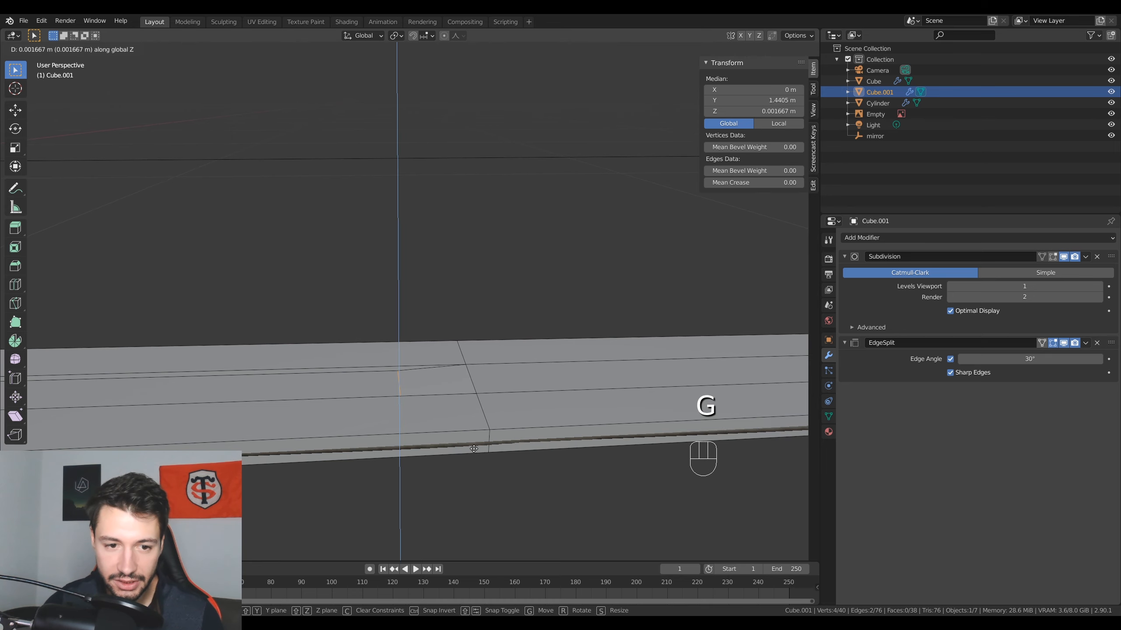
pyautogui.press('s')
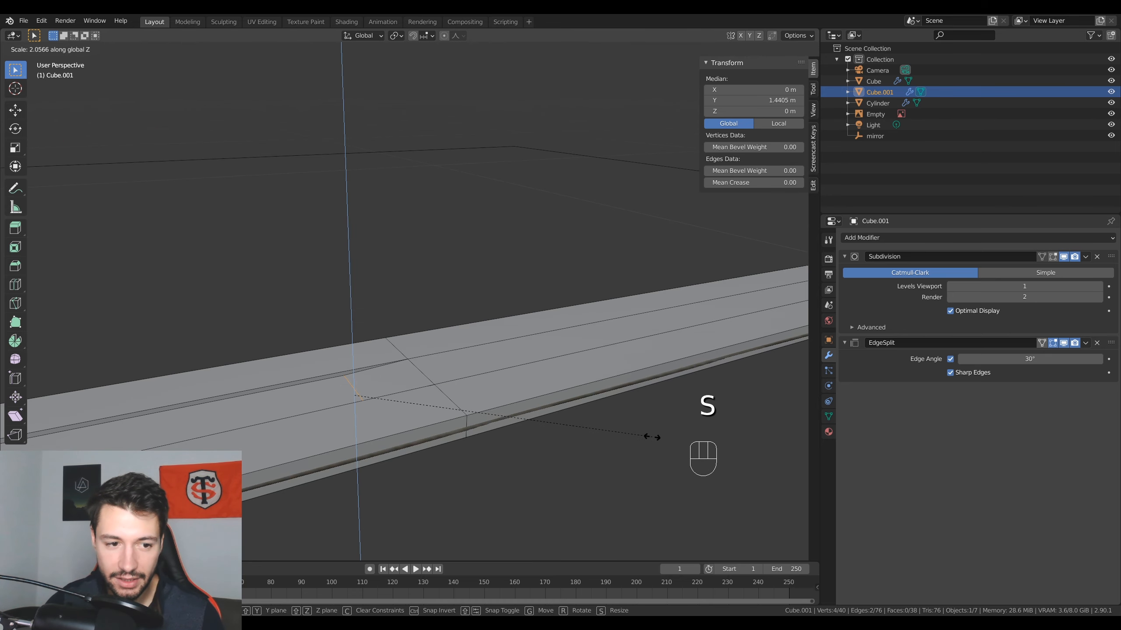
pyautogui.click(652, 437)
pyautogui.moveTo(575, 438); pyautogui.dragTo(424, 335, button='middle')
pyautogui.press('Tab')
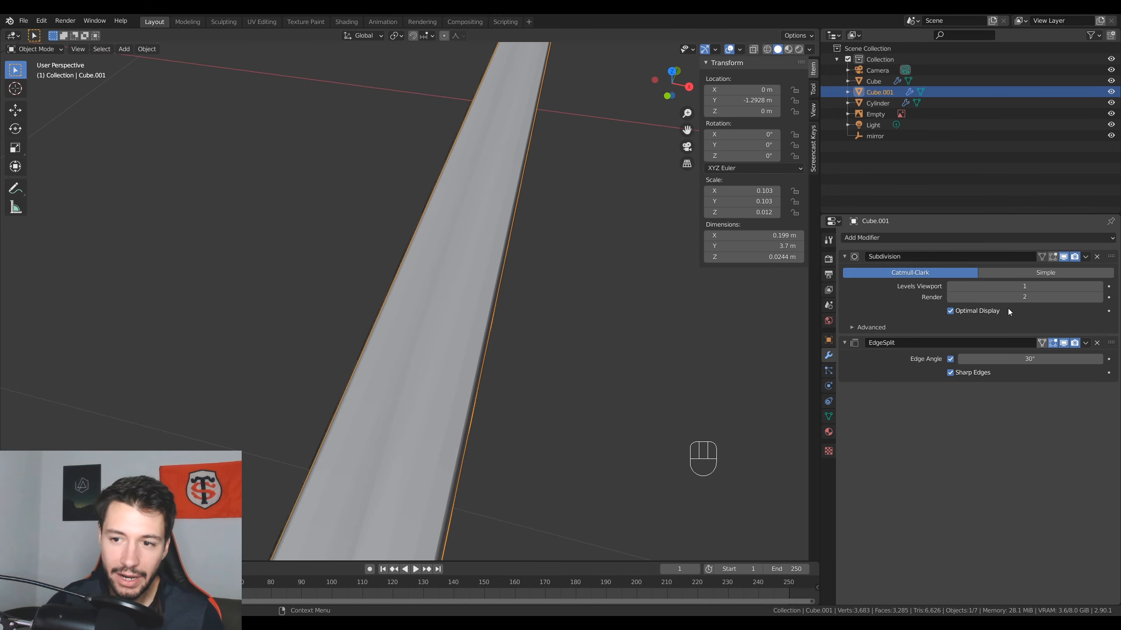
# - Raise the blade's Subdivision viewport level to 2 and check the smoothed surface
pyautogui.click(1100, 286)
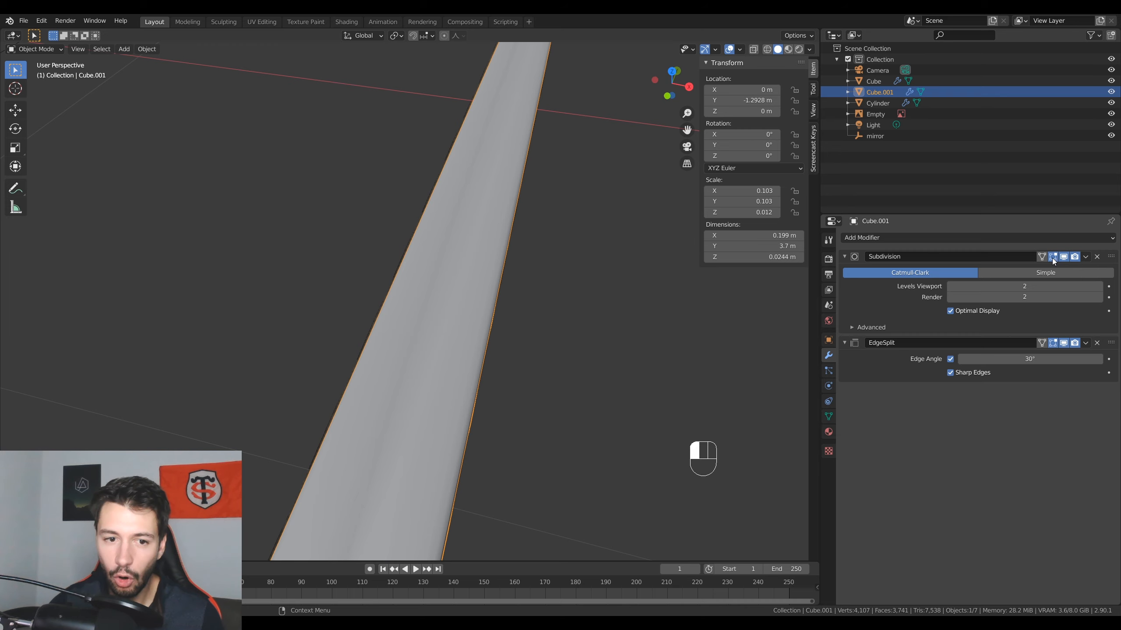
pyautogui.scroll(-4, 467, 422)
pyautogui.keyDown('shift'); pyautogui.moveTo(467, 422); pyautogui.dragTo(454, 375, button='middle'); pyautogui.keyUp('shift')
pyautogui.moveTo(455, 375); pyautogui.dragTo(389, 300, button='middle')
pyautogui.scroll(4, 415, 315)
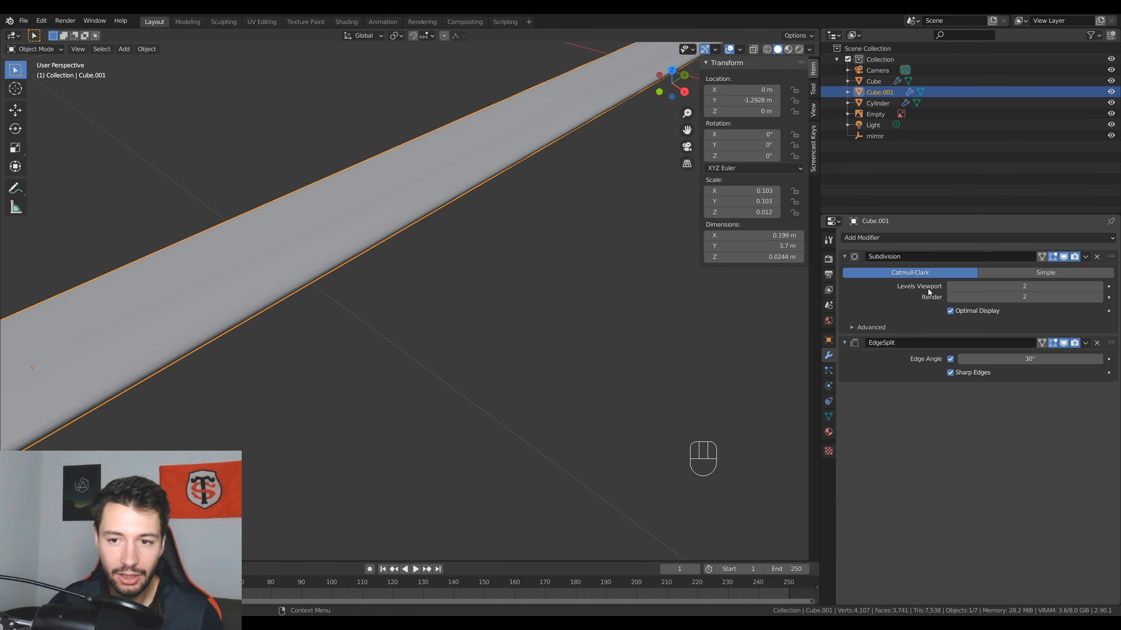
pyautogui.keyDown('shift'); pyautogui.moveTo(353, 238); pyautogui.dragTo(576, 272, button='middle'); pyautogui.keyUp('shift')
# - Select the long edges bordering the fuller grooves on both sides of the blade and crease them to 1.00
pyautogui.press('Tab')
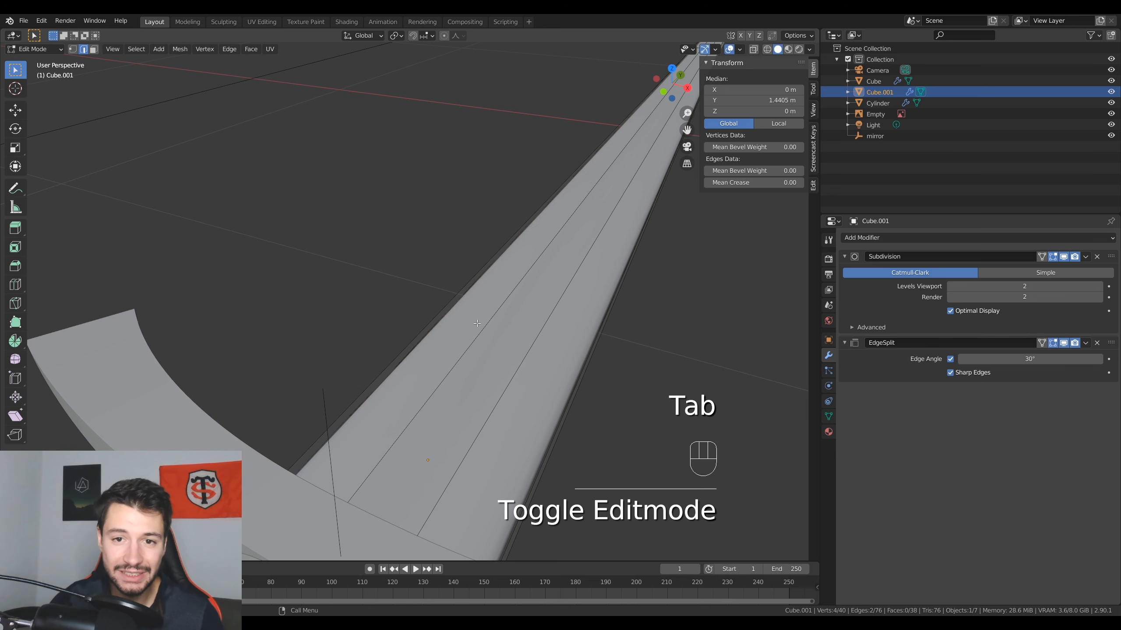
pyautogui.scroll(-2, 477, 323)
pyautogui.moveTo(477, 324); pyautogui.dragTo(287, 312, button='middle')
pyautogui.keyDown('alt'); pyautogui.click(287, 312); pyautogui.keyUp('alt')
pyautogui.scroll(-6, 289, 312)
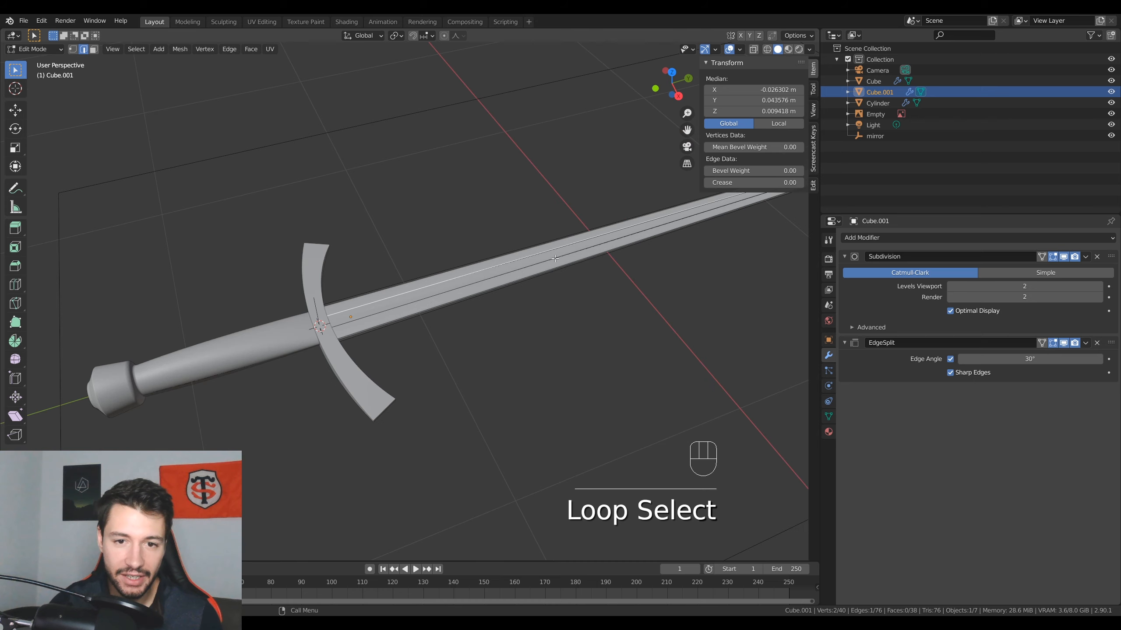
pyautogui.keyDown('shift'); pyautogui.moveTo(617, 242); pyautogui.dragTo(276, 356, button='middle'); pyautogui.keyUp('shift')
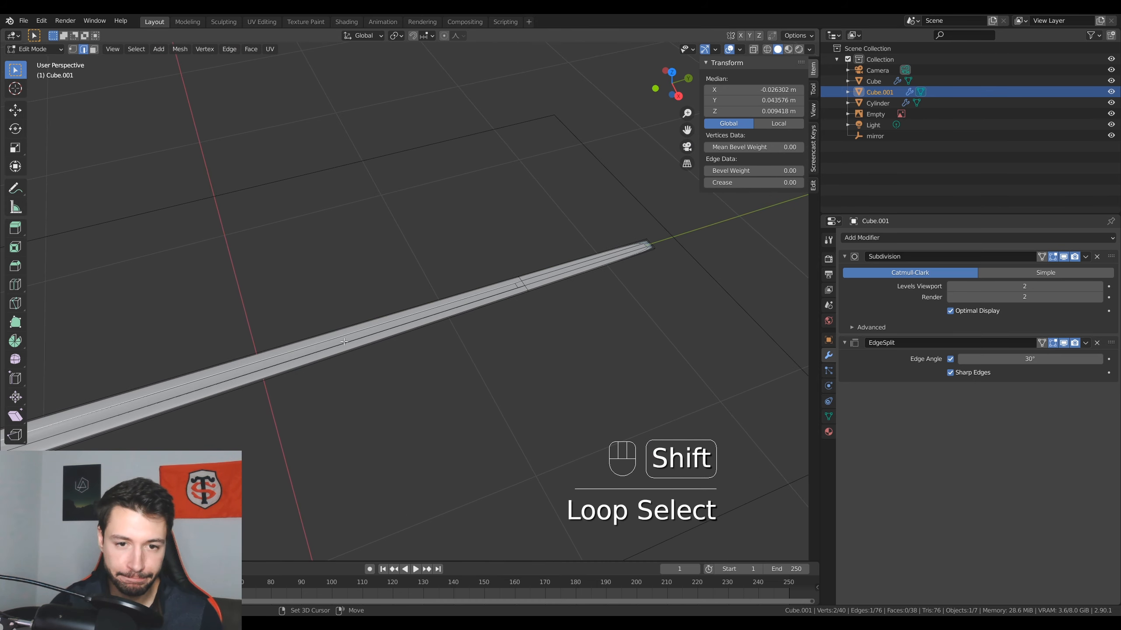
pyautogui.keyDown('alt'); pyautogui.keyDown('shift'); pyautogui.click(449, 310); pyautogui.keyUp('shift'); pyautogui.keyUp('alt')
pyautogui.moveTo(432, 364); pyautogui.dragTo(465, 213, button='middle')
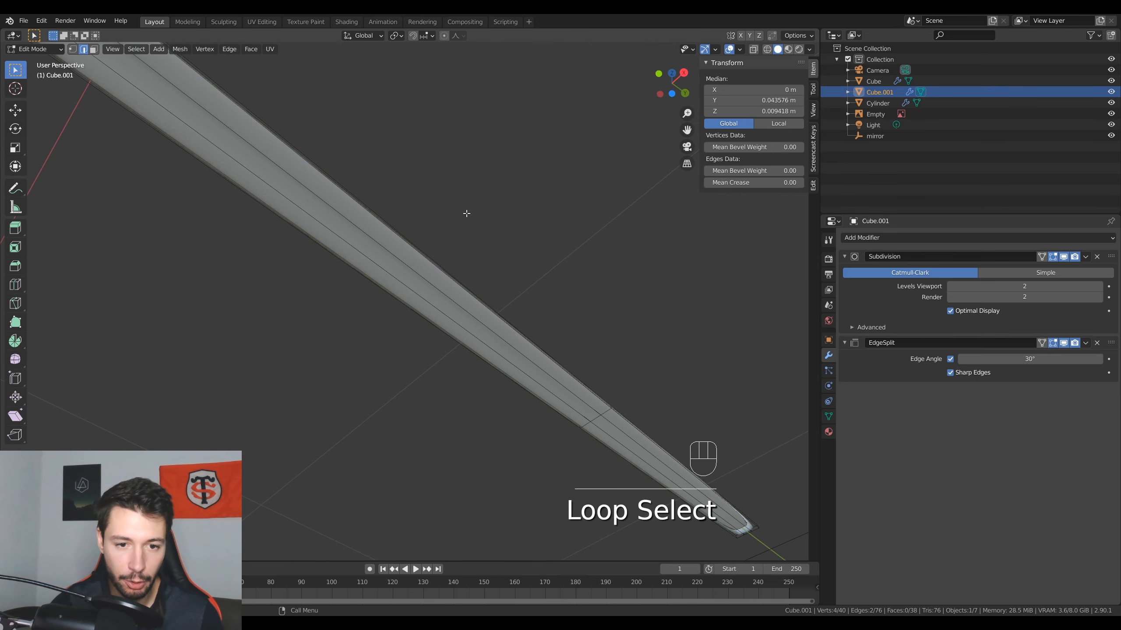
pyautogui.keyDown('alt'); pyautogui.keyDown('shift'); pyautogui.click(516, 355); pyautogui.keyUp('shift'); pyautogui.keyUp('alt')
pyautogui.keyDown('alt'); pyautogui.keyDown('shift'); pyautogui.click(510, 364); pyautogui.keyUp('shift'); pyautogui.keyUp('alt')
pyautogui.moveTo(510, 364); pyautogui.dragTo(574, 375, button='middle')
pyautogui.hotkey('shift', 'e')
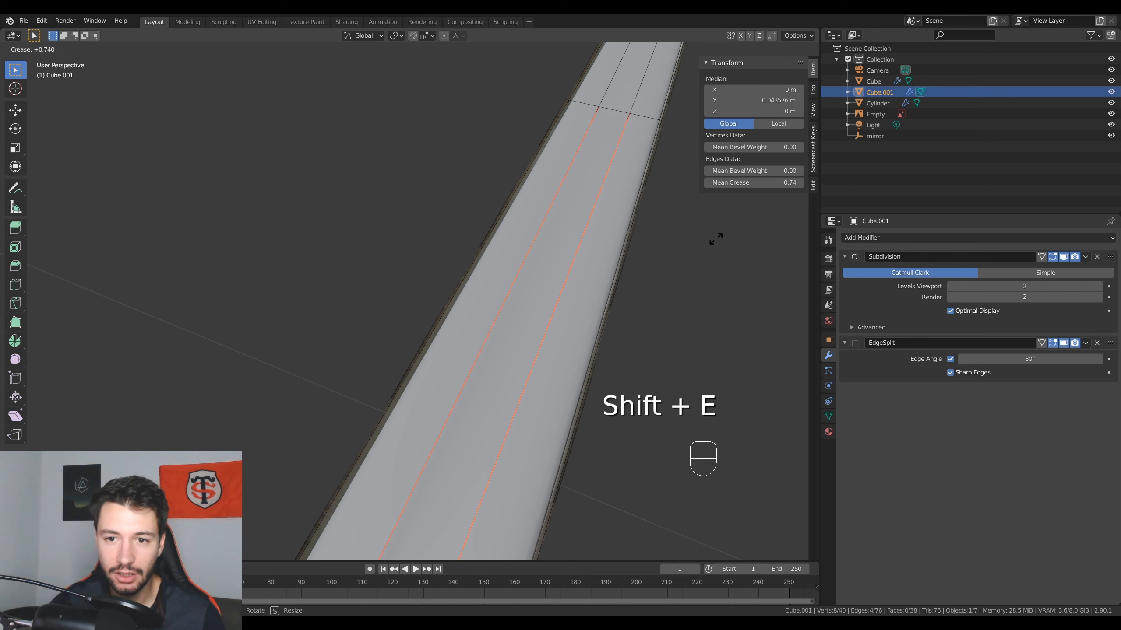
pyautogui.click(350, 170)
# - Inspect the creased grooves in object mode from the blade's tip to the guard
pyautogui.press('Tab')
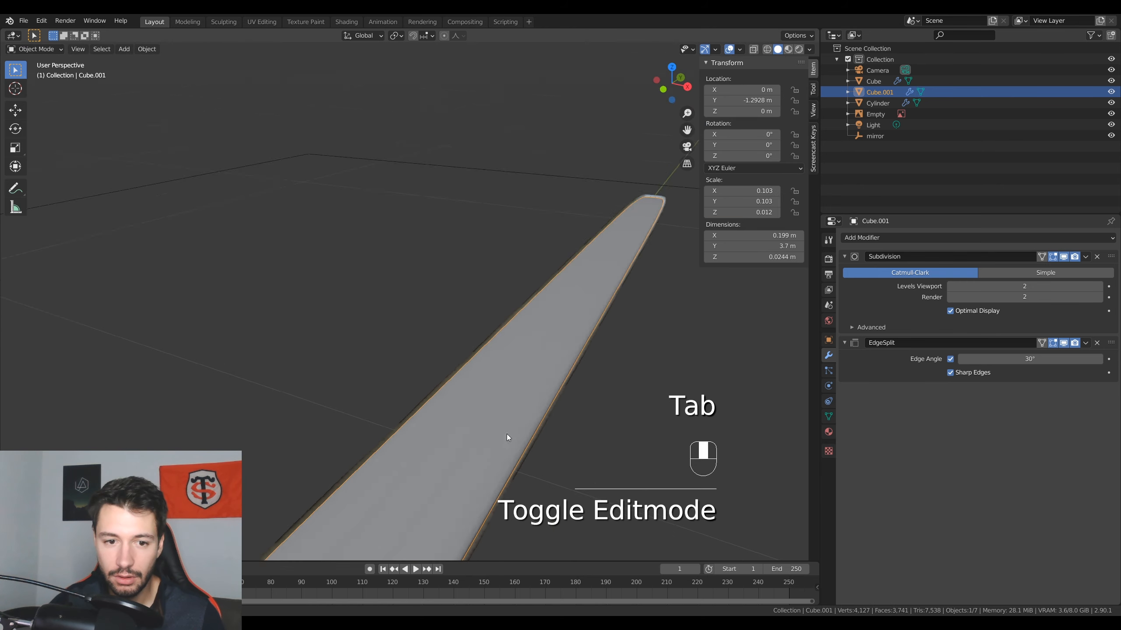
pyautogui.moveTo(506, 434); pyautogui.dragTo(580, 279, button='middle')
pyautogui.press('Tab')
pyautogui.press('Tab')
pyautogui.moveTo(483, 365); pyautogui.dragTo(503, 377, button='middle')
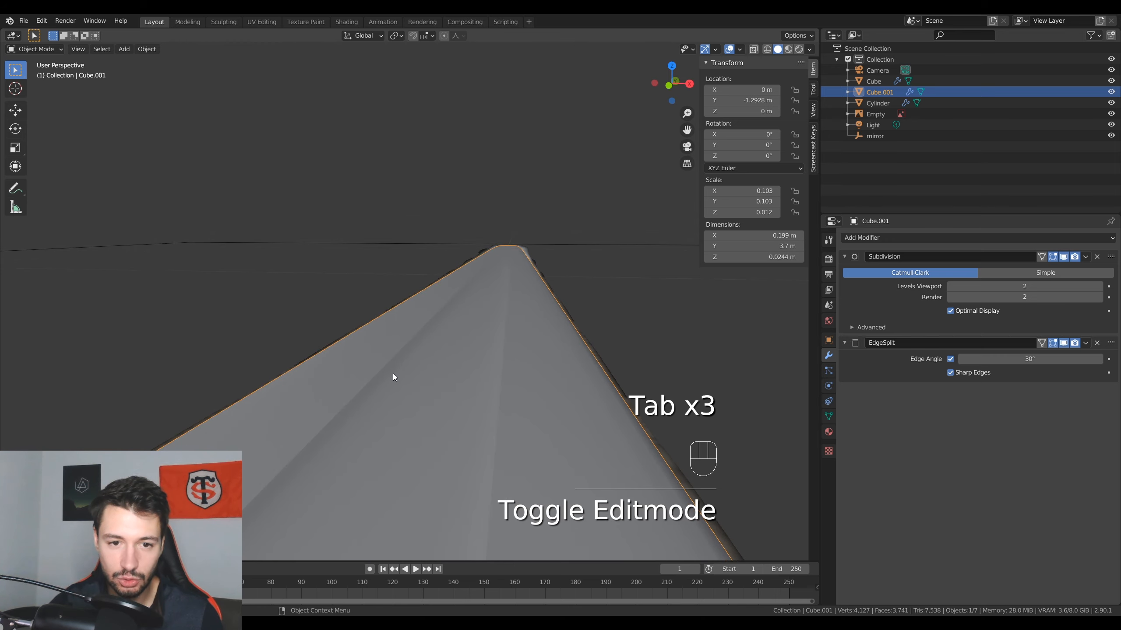
pyautogui.moveTo(479, 360); pyautogui.dragTo(648, 375, button='middle')
pyautogui.moveTo(359, 353); pyautogui.dragTo(432, 419, button='middle')
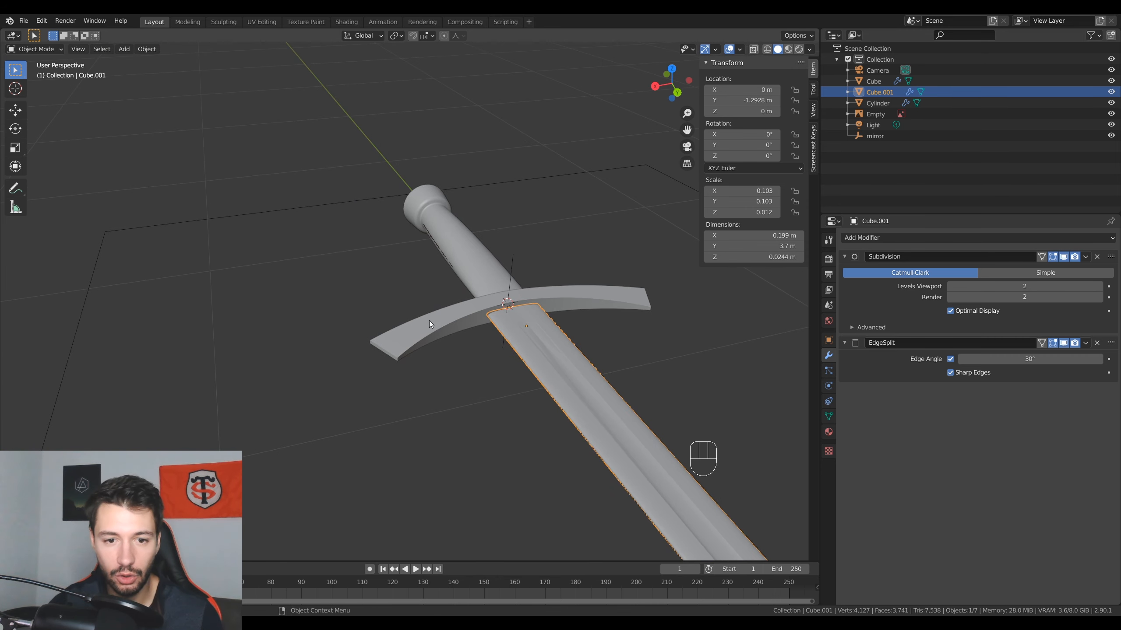
# - Add a loop cut across the blade and slide it close to the guard end, at about Y -1.37 m
pyautogui.moveTo(431, 324); pyautogui.dragTo(507, 369, button='middle')
pyautogui.keyDown('shift'); pyautogui.moveTo(333, 210); pyautogui.dragTo(430, 297, button='middle'); pyautogui.keyUp('shift')
pyautogui.scroll(2, 431, 296)
pyautogui.press('Tab')
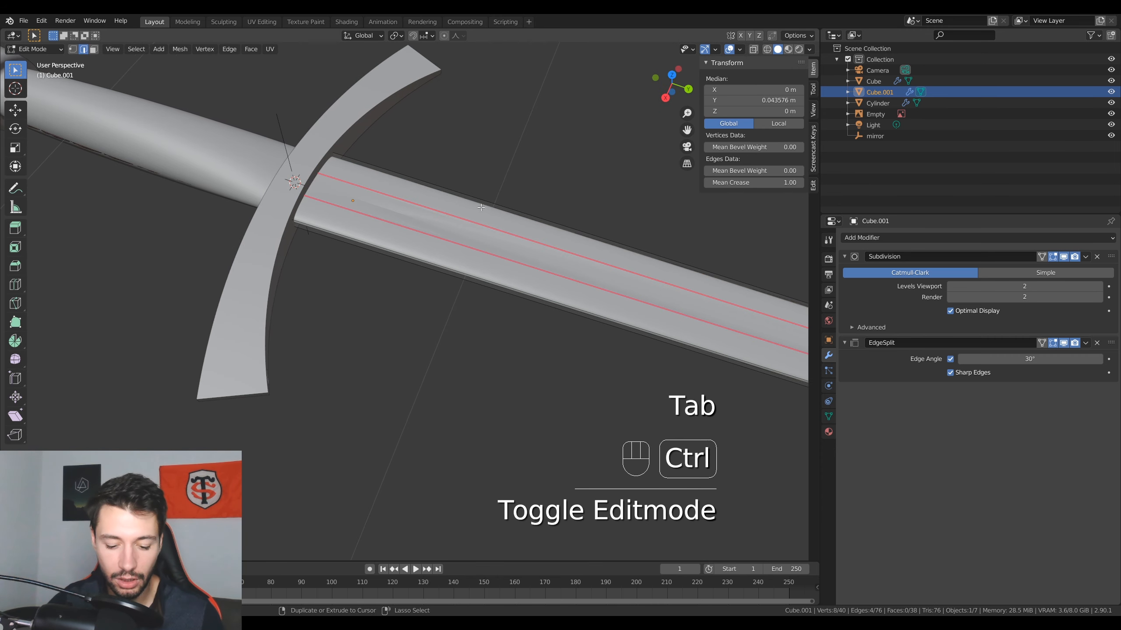
pyautogui.hotkey('ctrl', 'r')
pyautogui.click(460, 238)
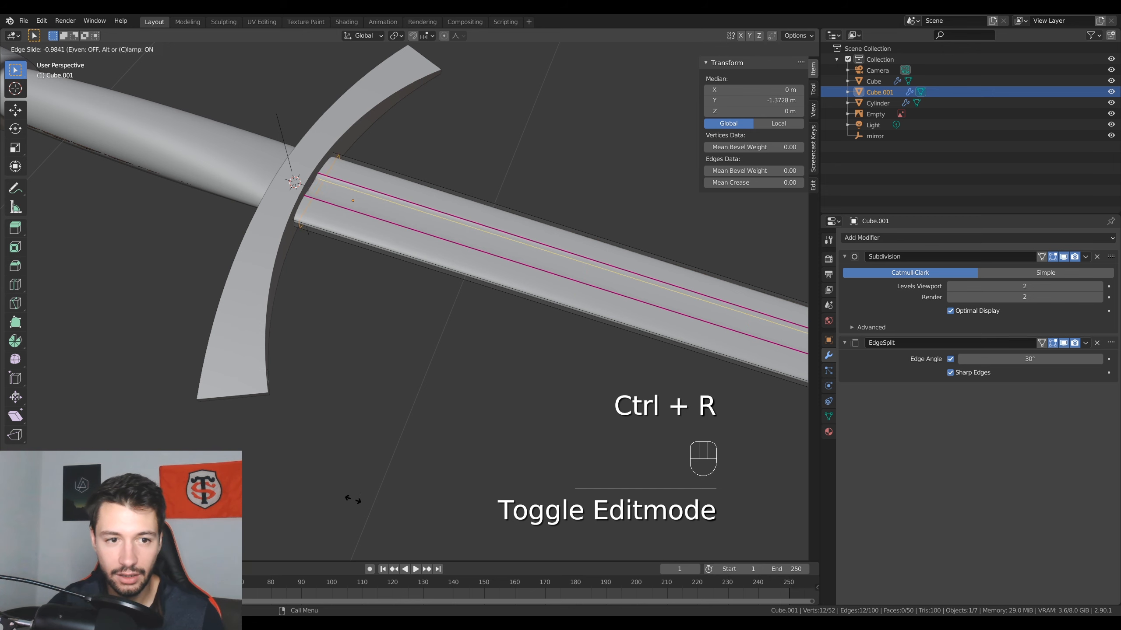
pyautogui.click(326, 491)
pyautogui.press('Tab')
# - Deselect the blade and examine the fuller grooves at the guard and along the blade from several angles
pyautogui.scroll(-1, 350, 327)
pyautogui.moveTo(350, 327); pyautogui.dragTo(390, 296, button='middle')
pyautogui.keyDown('shift'); pyautogui.moveTo(456, 391); pyautogui.dragTo(582, 346, button='middle'); pyautogui.keyUp('shift')
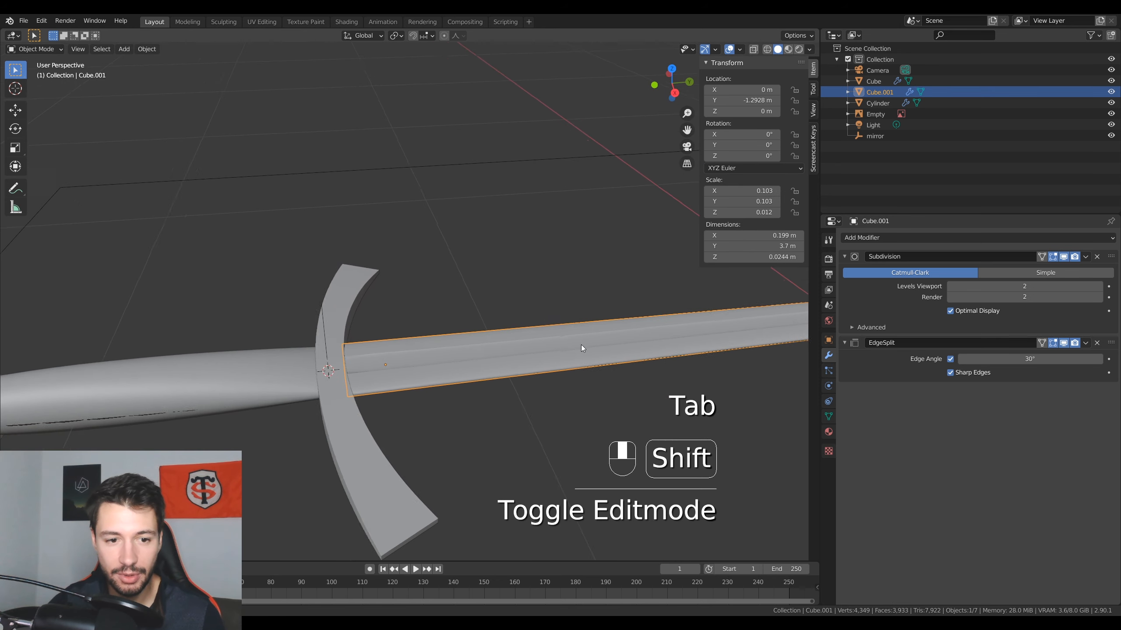
pyautogui.click(455, 285)
pyautogui.moveTo(455, 285); pyautogui.dragTo(335, 407, button='middle')
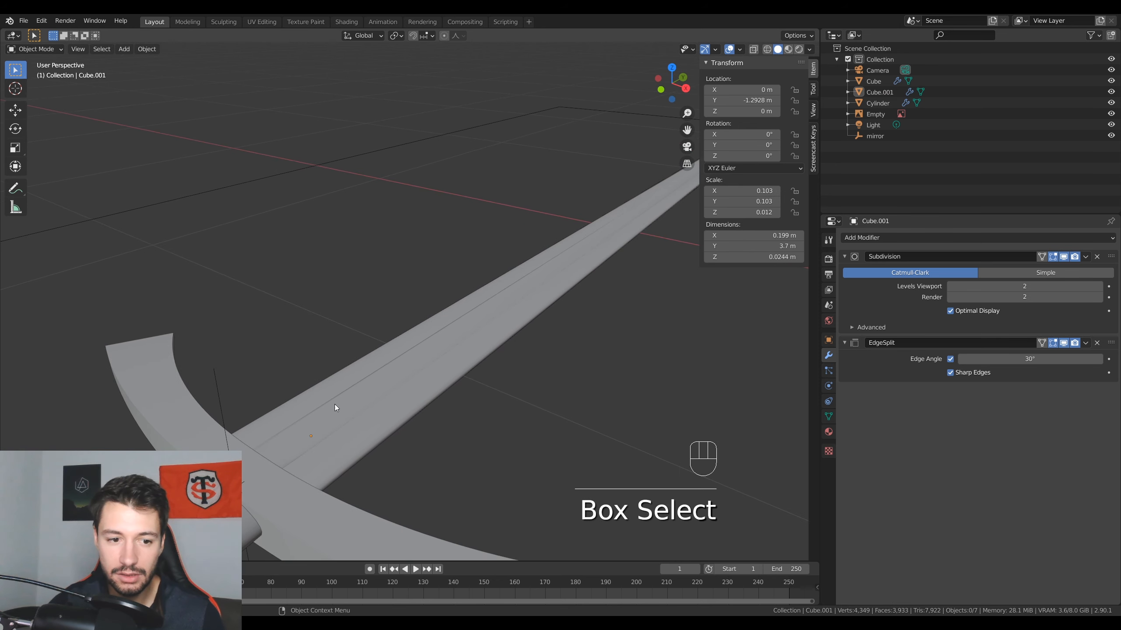
pyautogui.moveTo(422, 395); pyautogui.dragTo(287, 353, button='middle')
pyautogui.keyDown('shift'); pyautogui.moveTo(287, 353); pyautogui.dragTo(324, 395, button='middle'); pyautogui.keyUp('shift')
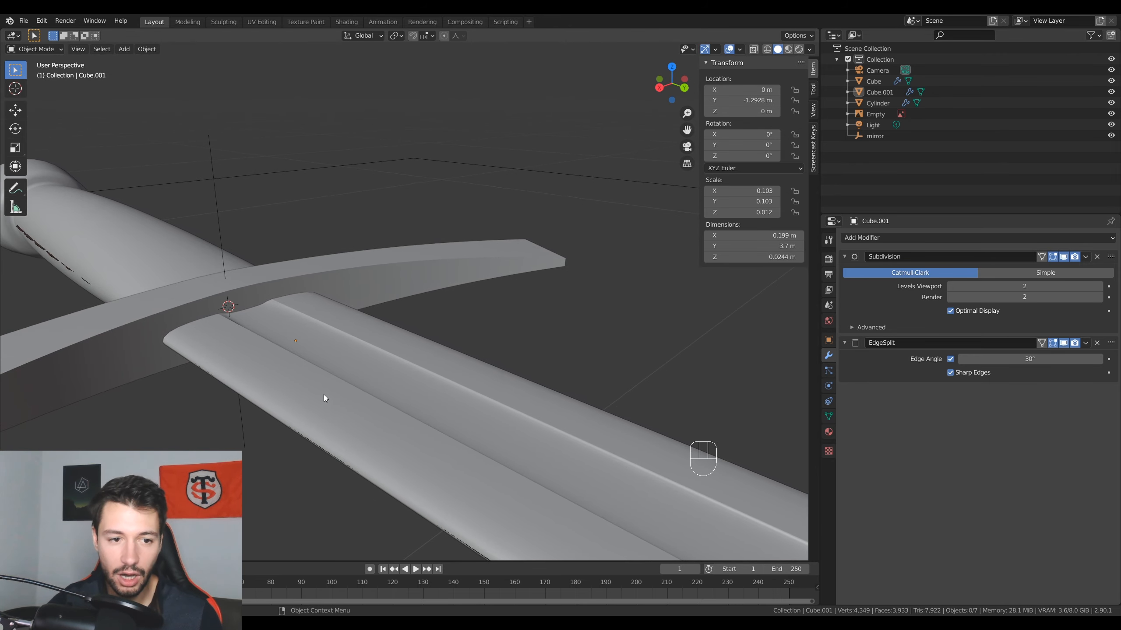
pyautogui.moveTo(280, 453); pyautogui.dragTo(266, 440, button='middle')
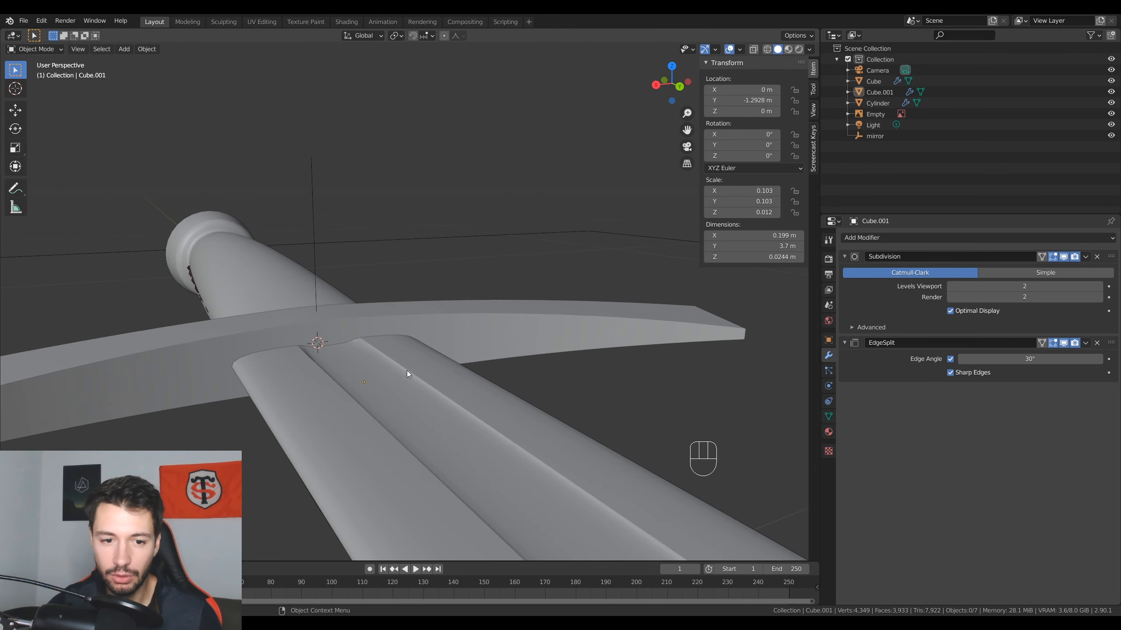
pyautogui.moveTo(416, 374); pyautogui.dragTo(482, 333, button='middle')
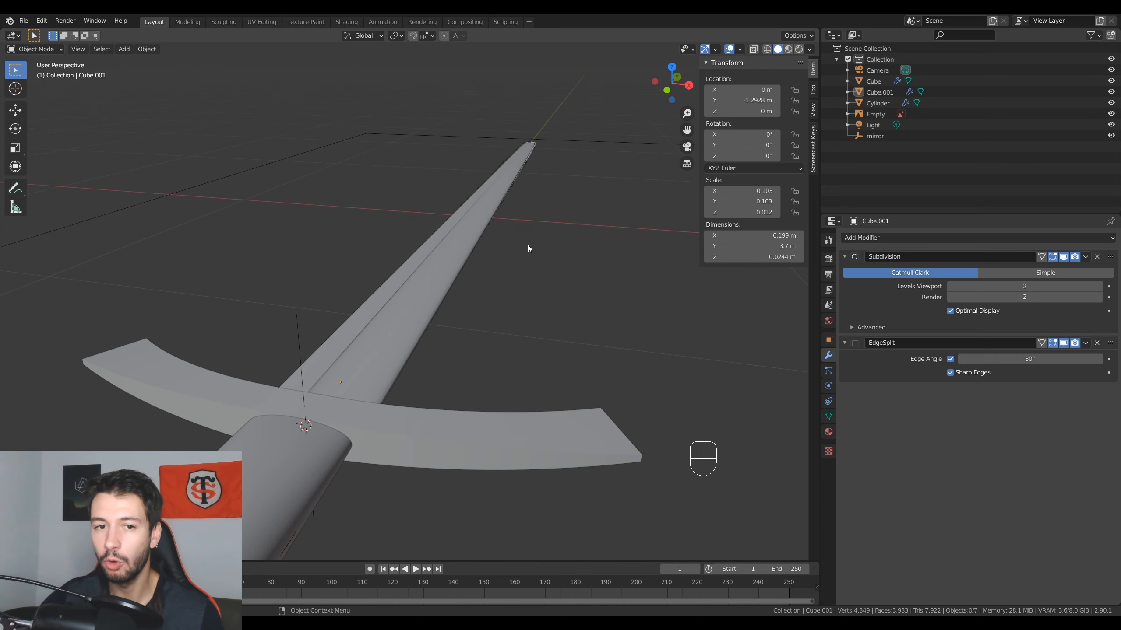
pyautogui.moveTo(527, 246); pyautogui.dragTo(516, 309, button='middle')
pyautogui.keyDown('shift'); pyautogui.moveTo(516, 309); pyautogui.dragTo(225, 162, button='middle'); pyautogui.keyUp('shift')
pyautogui.moveTo(348, 337); pyautogui.dragTo(346, 383, button='middle')
pyautogui.keyDown('shift'); pyautogui.moveTo(346, 384); pyautogui.dragTo(333, 351, button='middle'); pyautogui.keyUp('shift')
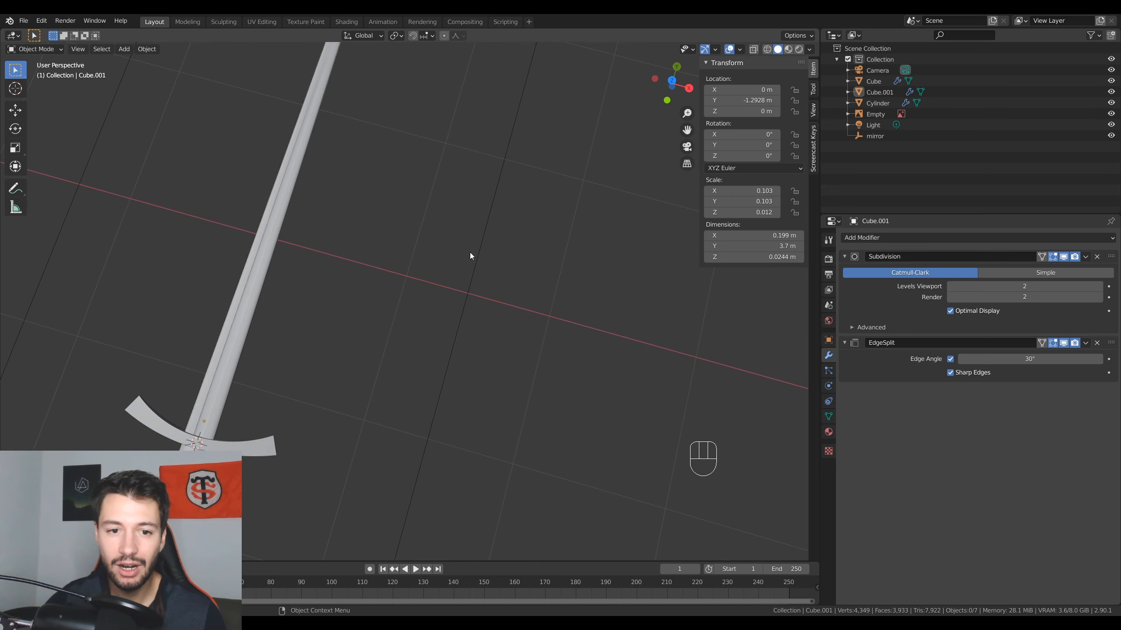
# - Delete the reference image empty and save the file
pyautogui.click(480, 254)
pyautogui.press('Delete')
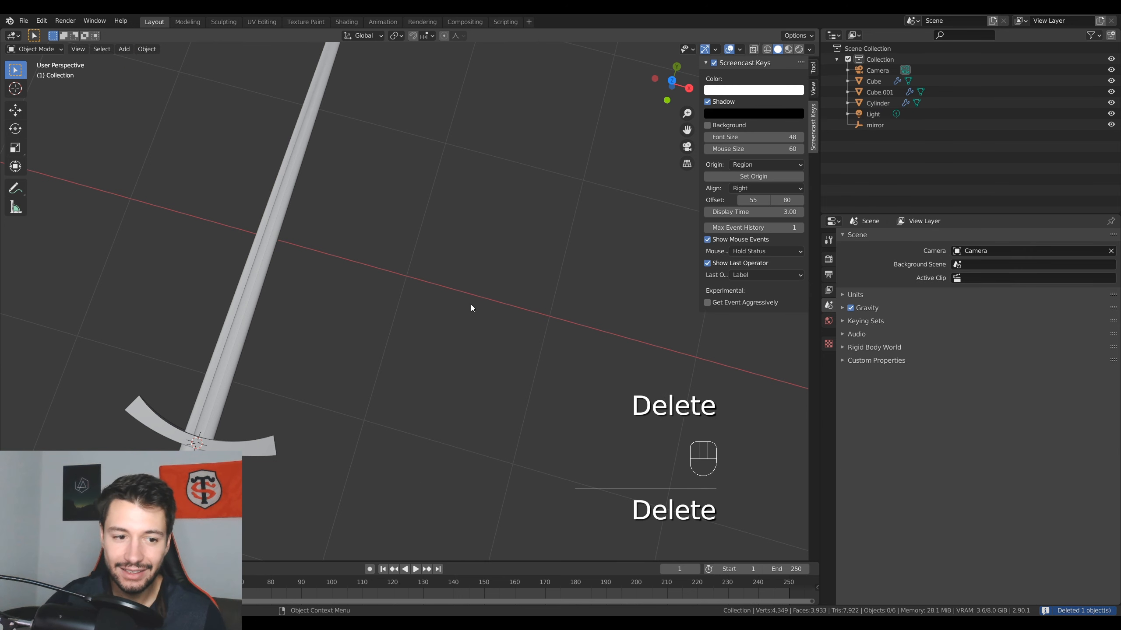
pyautogui.moveTo(471, 305); pyautogui.dragTo(313, 358, button='middle')
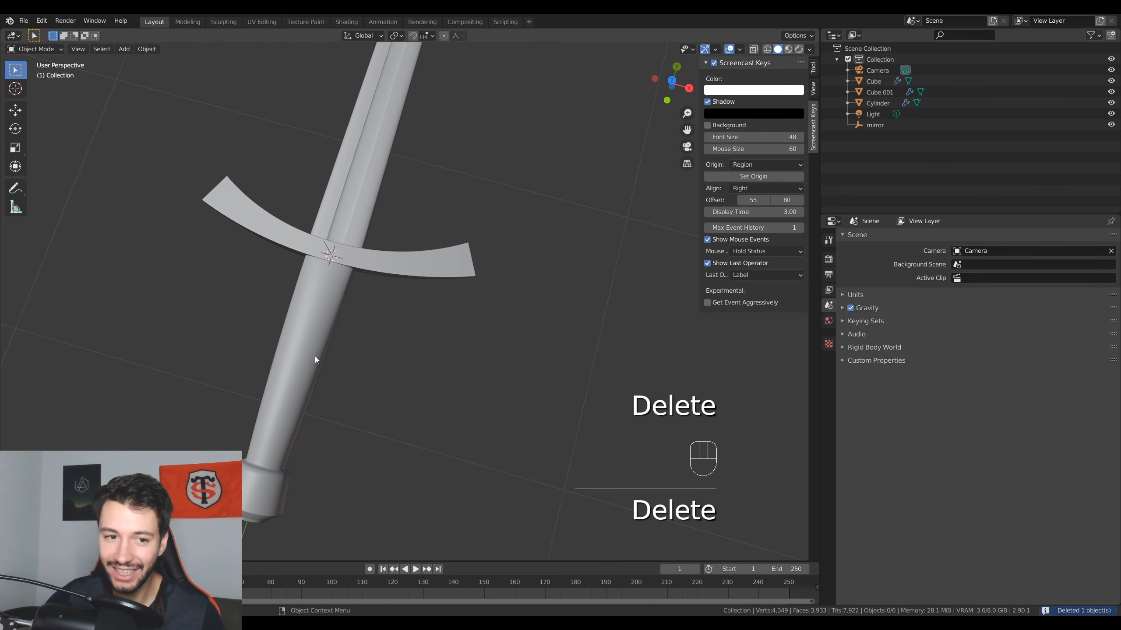
pyautogui.hotkey('ctrl', 's')
# - Switch to the orthographic top view and frame the handle and pommel
pyautogui.keyDown('shift'); pyautogui.moveTo(382, 353); pyautogui.dragTo(456, 319, button='middle'); pyautogui.keyUp('shift')
pyautogui.press('KP_7')
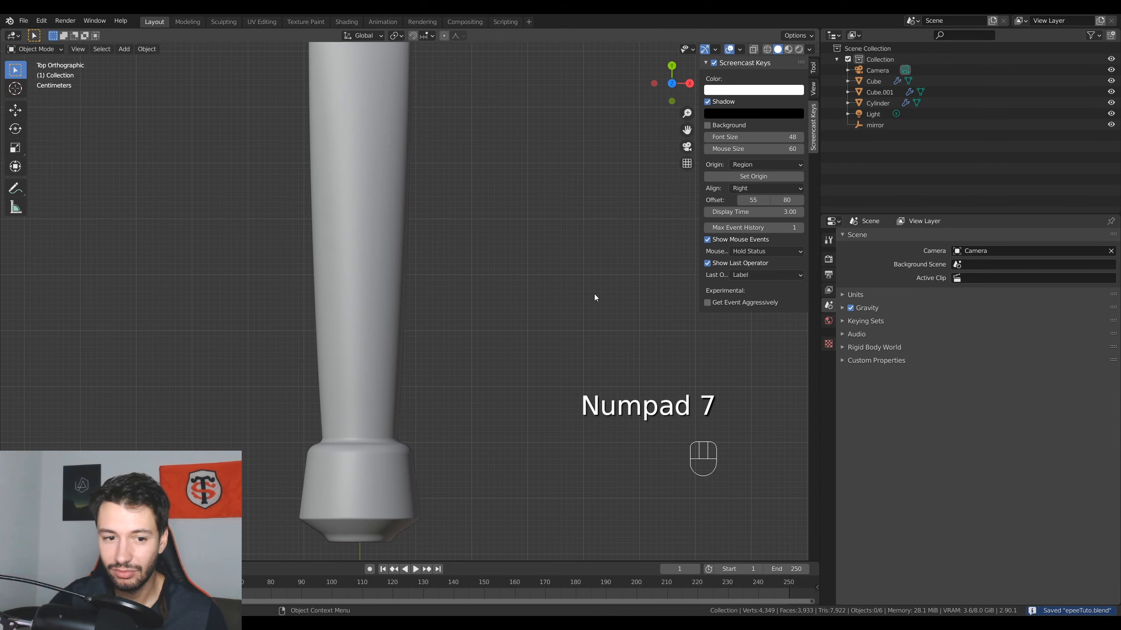
pyautogui.scroll(-4, 537, 252)
pyautogui.keyDown('shift'); pyautogui.moveTo(497, 196); pyautogui.dragTo(498, 314, button='middle'); pyautogui.keyUp('shift')
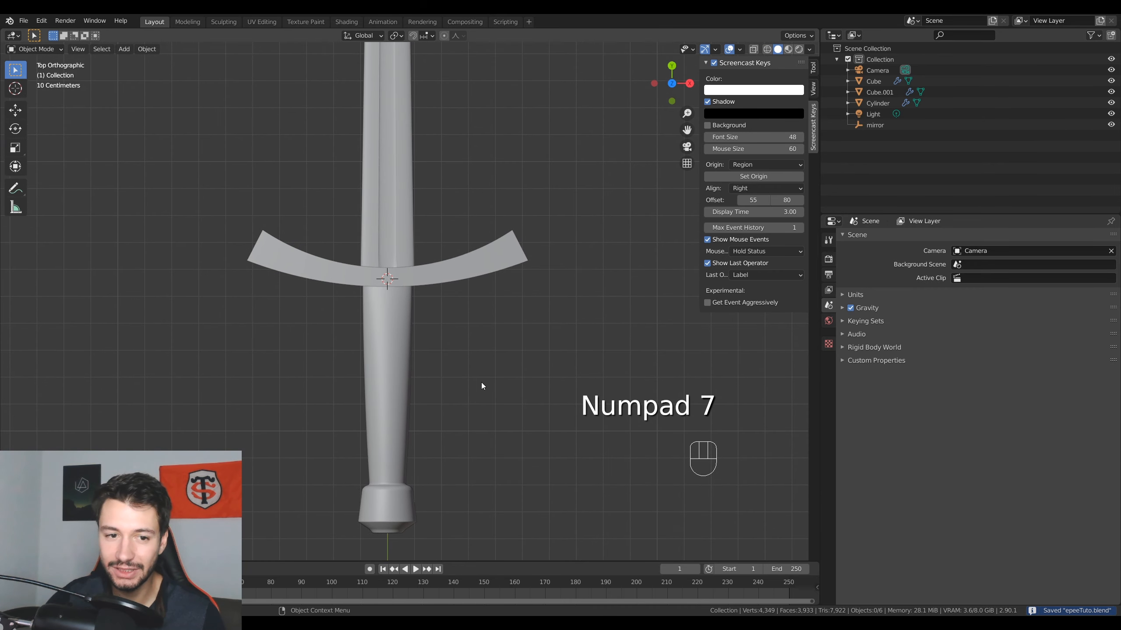
pyautogui.keyDown('shift'); pyautogui.moveTo(481, 384); pyautogui.dragTo(475, 276, button='middle'); pyautogui.keyUp('shift')
pyautogui.scroll(2, 468, 285)
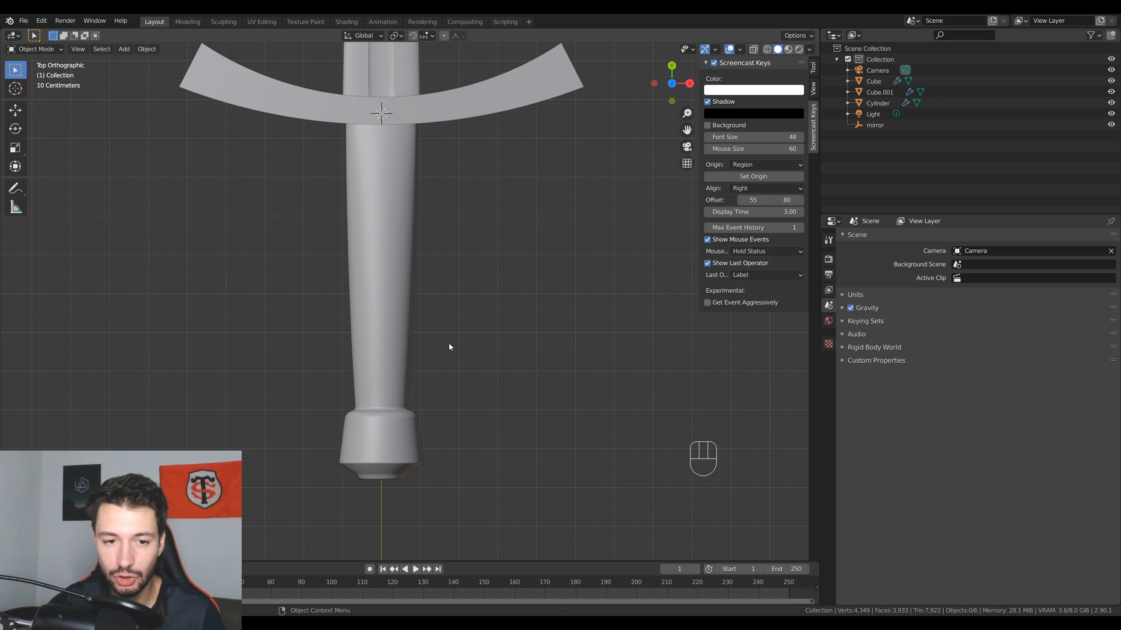
# - Sketch annotation strokes showing a spiral wound around the handle, and undo them
pyautogui.moveTo(452, 335); pyautogui.dragTo(452, 392)
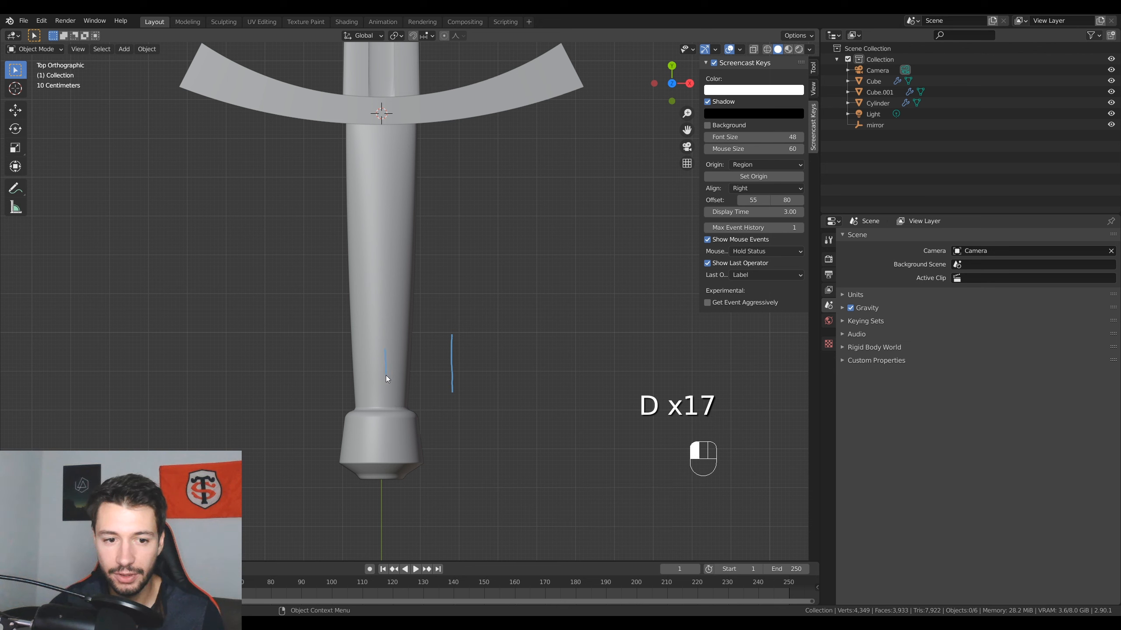
pyautogui.moveTo(385, 374); pyautogui.dragTo(386, 376)
pyautogui.moveTo(377, 363); pyautogui.dragTo(402, 364)
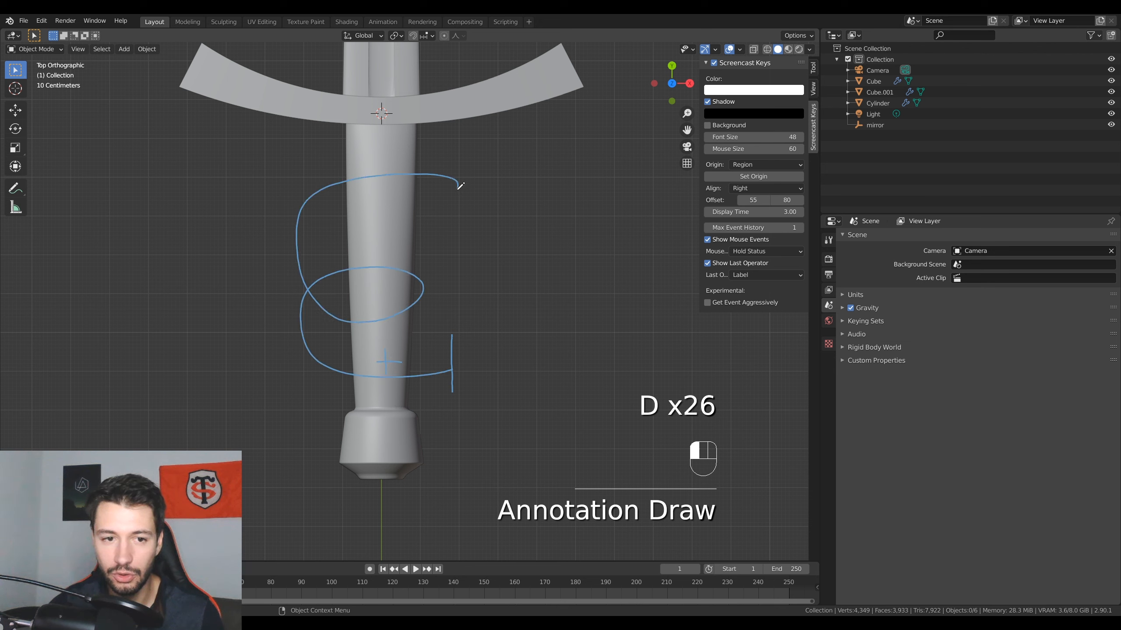
pyautogui.hotkey('ctrl', 'z')
pyautogui.hotkey('ctrl', 'z')
pyautogui.hotkey('ctrl', 'z')
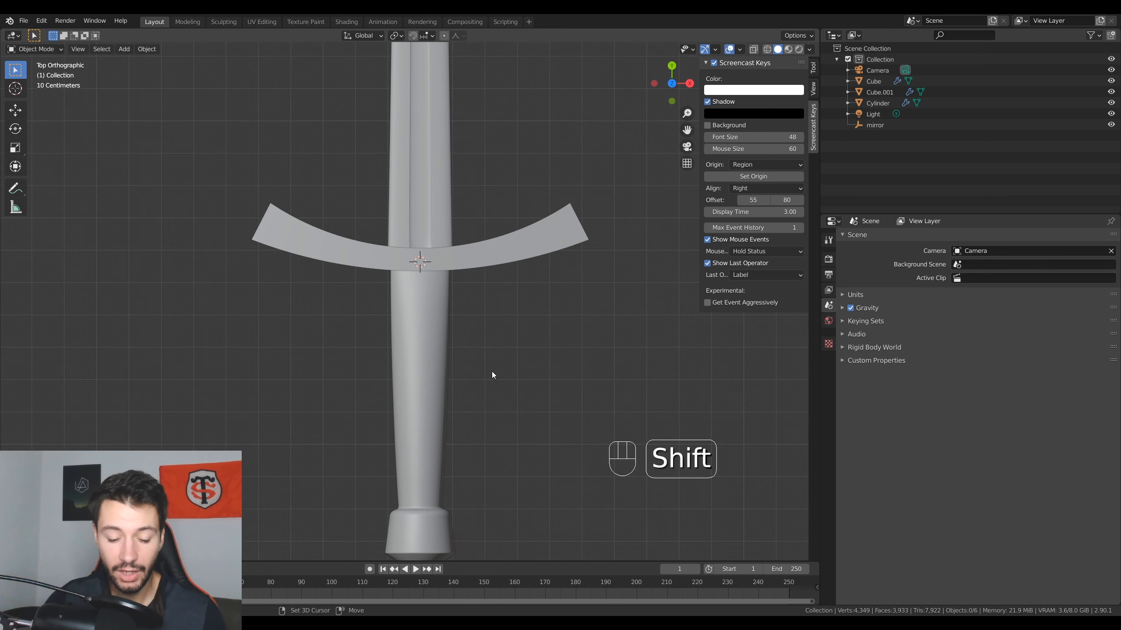
pyautogui.hotkey('shift', 'a')
pyautogui.moveTo(492, 371)
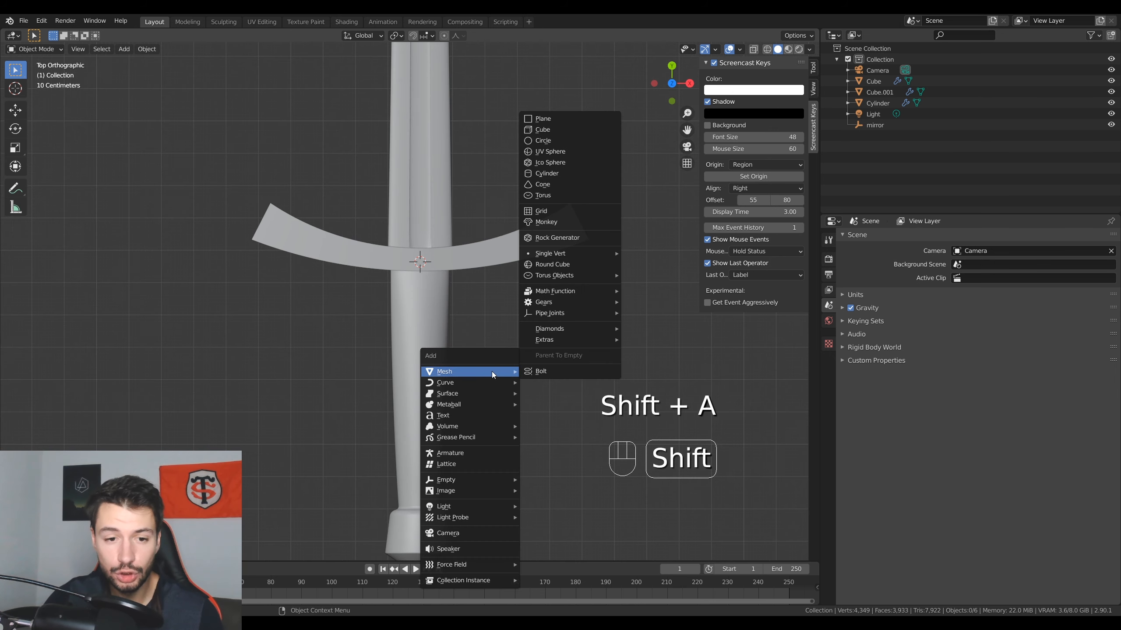
pyautogui.click(564, 129)
pyautogui.press('Delete')
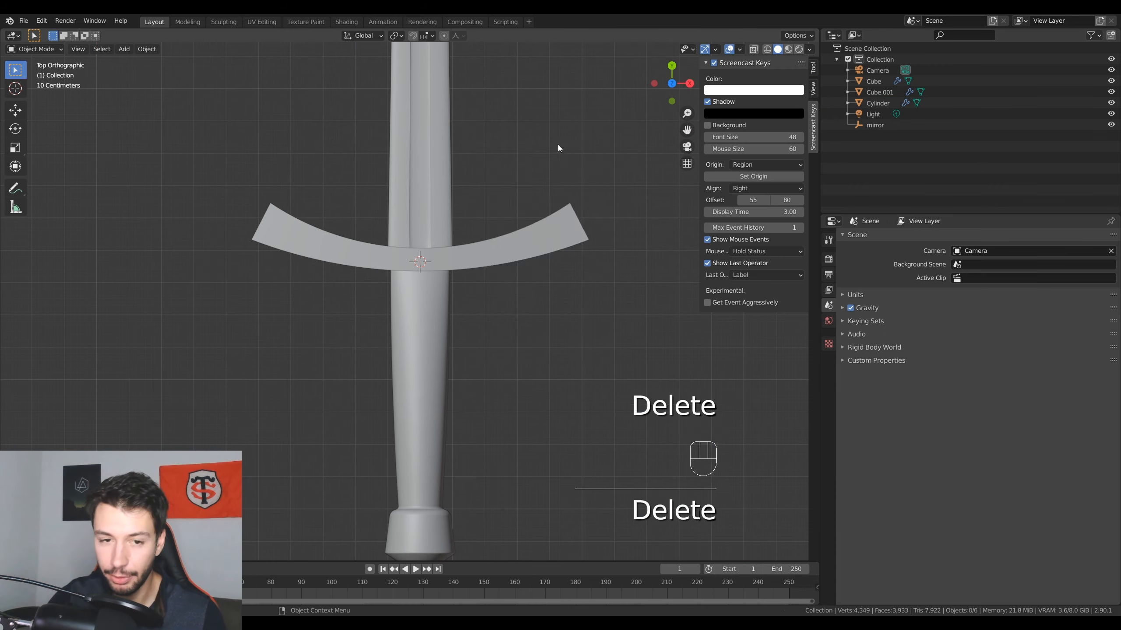
# - Add a plane, scale it down and place it beside the lower handle, at about X 0.31 m, Y -1.97 m
pyautogui.hotkey('shift', 'a')
pyautogui.moveTo(558, 144)
pyautogui.click(607, 146)
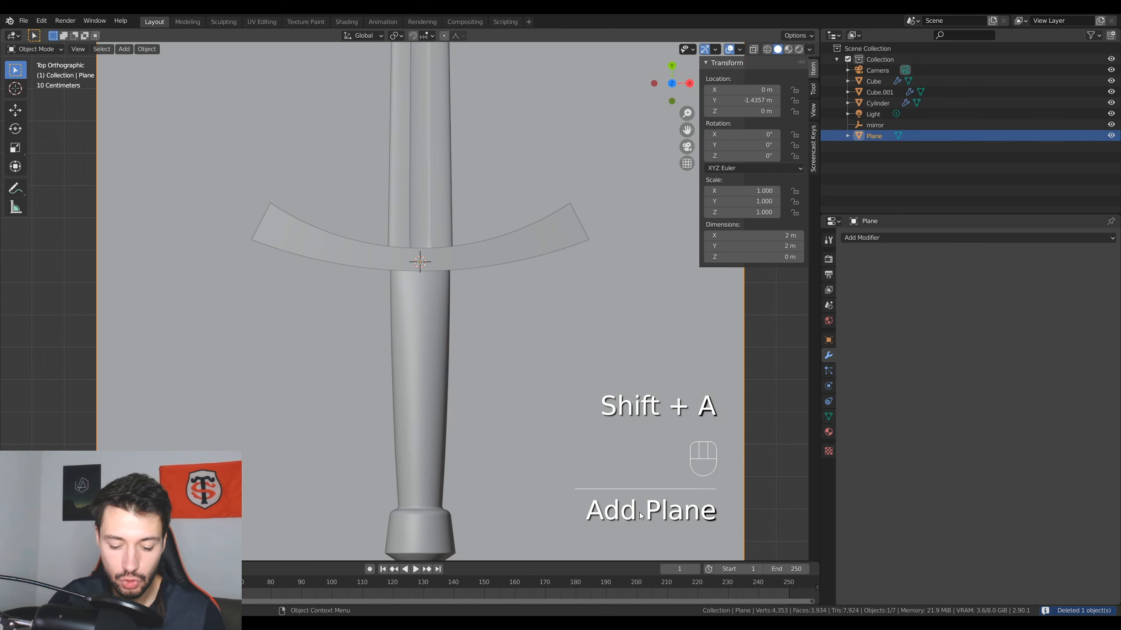
pyautogui.press('s')
pyautogui.click(447, 323)
pyautogui.press('g')
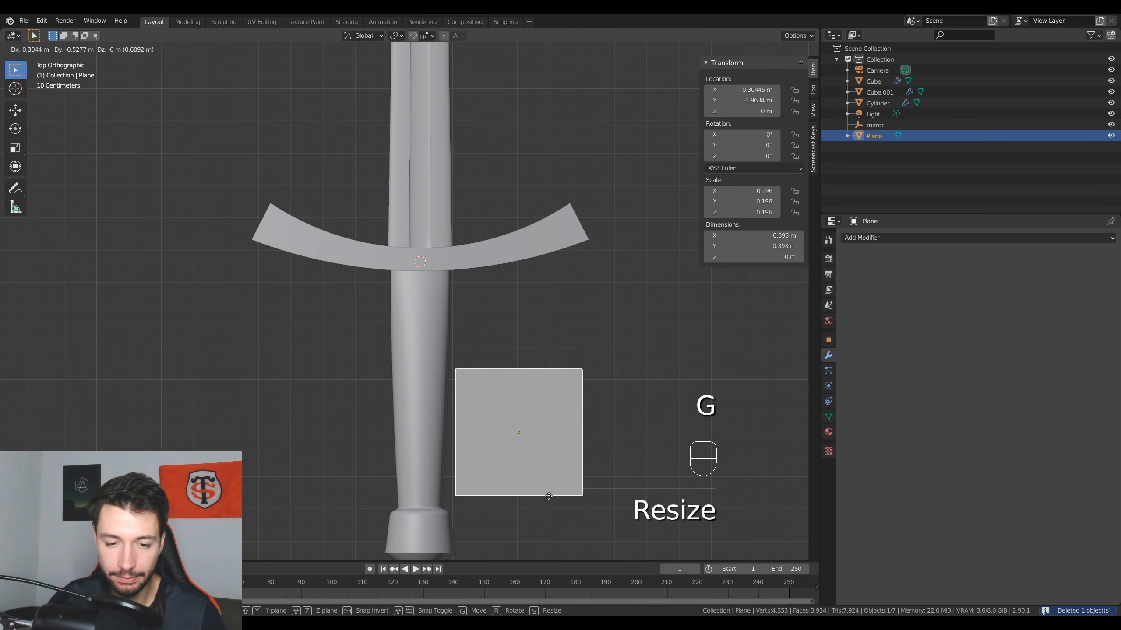
pyautogui.click(550, 498)
pyautogui.press('s')
pyautogui.click(597, 510)
# - Delete edges of the plane so only its vertical edge farthest from the handle remains
pyautogui.keyDown('shift'); pyautogui.moveTo(566, 478); pyautogui.dragTo(483, 342, button='middle'); pyautogui.keyUp('shift')
pyautogui.scroll(3, 509, 419)
pyautogui.press('Tab')
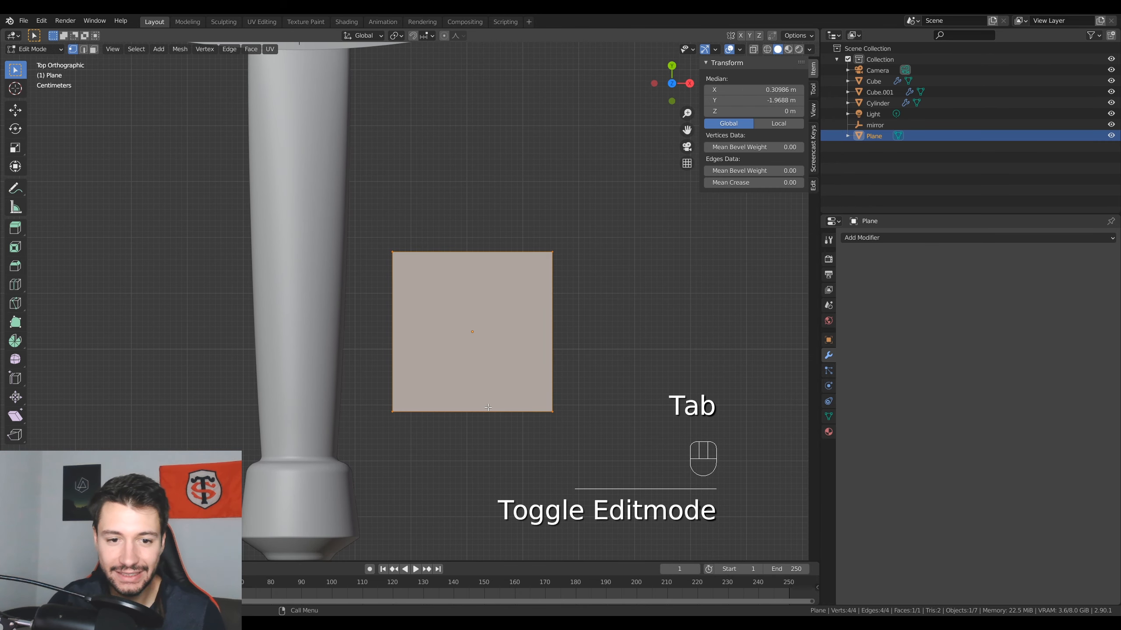
pyautogui.click(83, 49)
pyautogui.keyDown('shift'); pyautogui.click(478, 254); pyautogui.keyUp('shift')
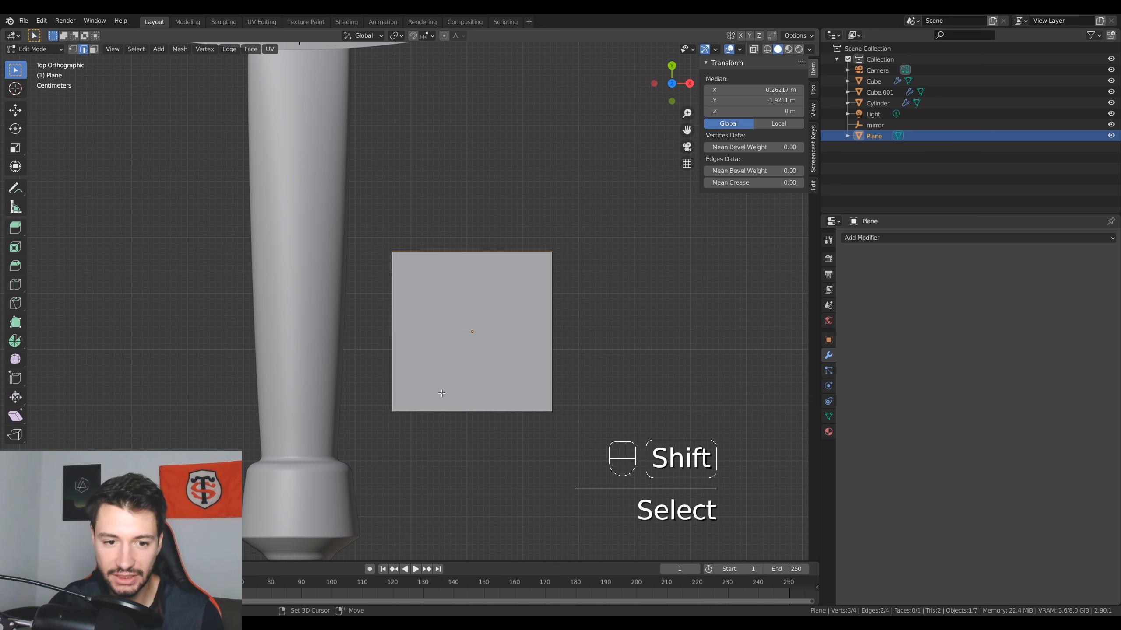
pyautogui.press('x')
pyautogui.click(444, 408)
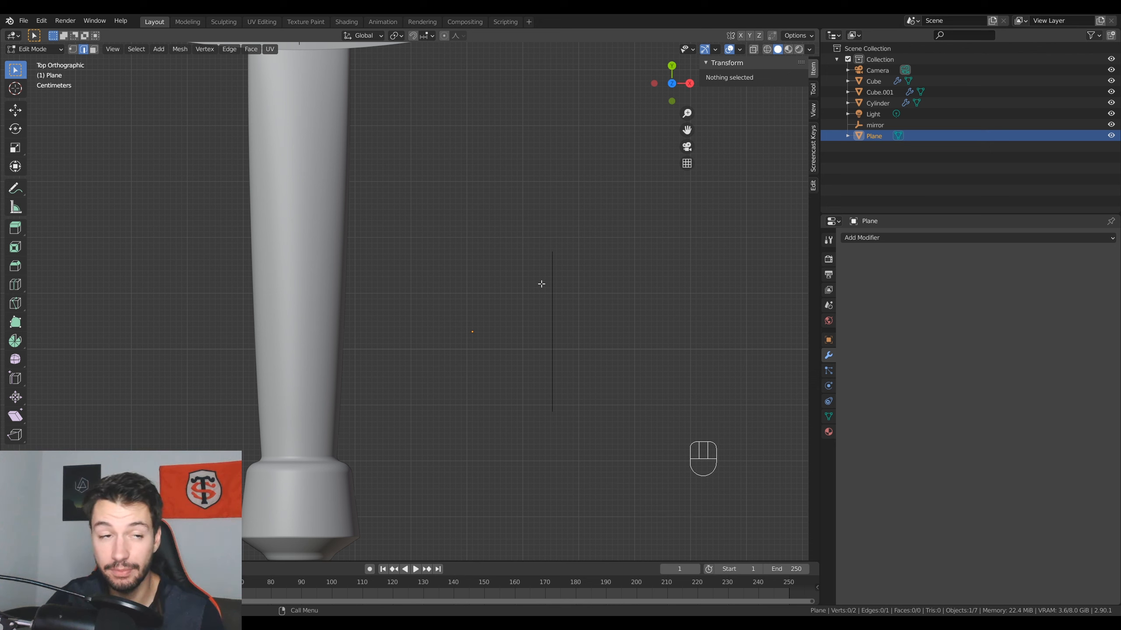
# - Set the origin of the remaining edge to its geometry
pyautogui.press('Tab')
pyautogui.click(154, 53)
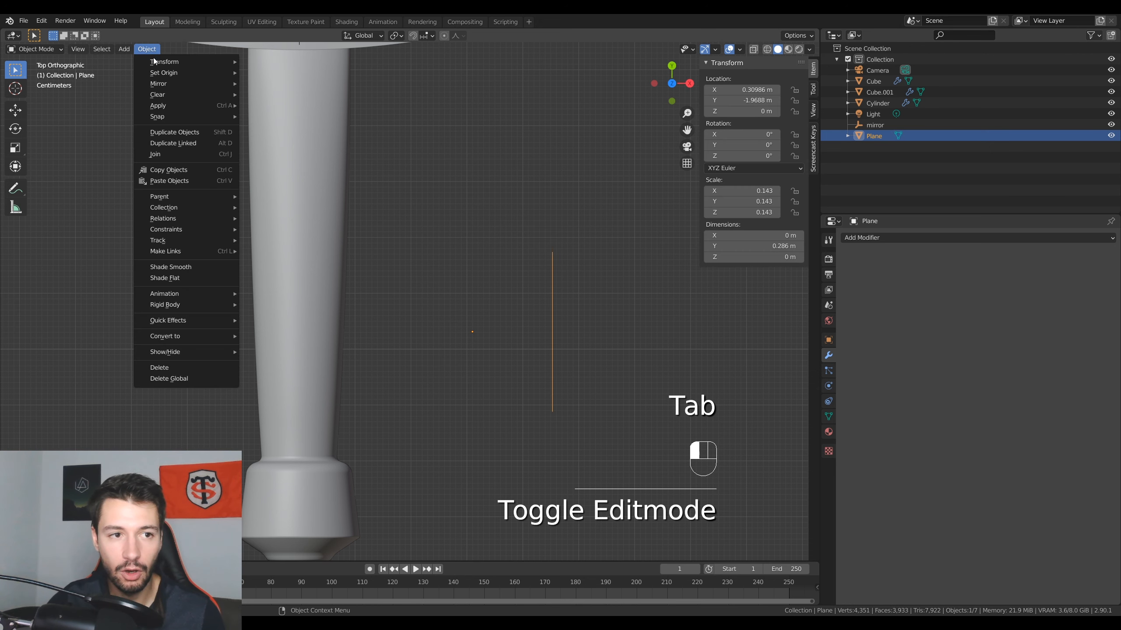
pyautogui.moveTo(158, 76)
pyautogui.click(291, 87)
# - Scale the edge down to about 0.139 m long and place it beside the lower handle, at about X 0.163 m, Y -2.047 m
pyautogui.press('g')
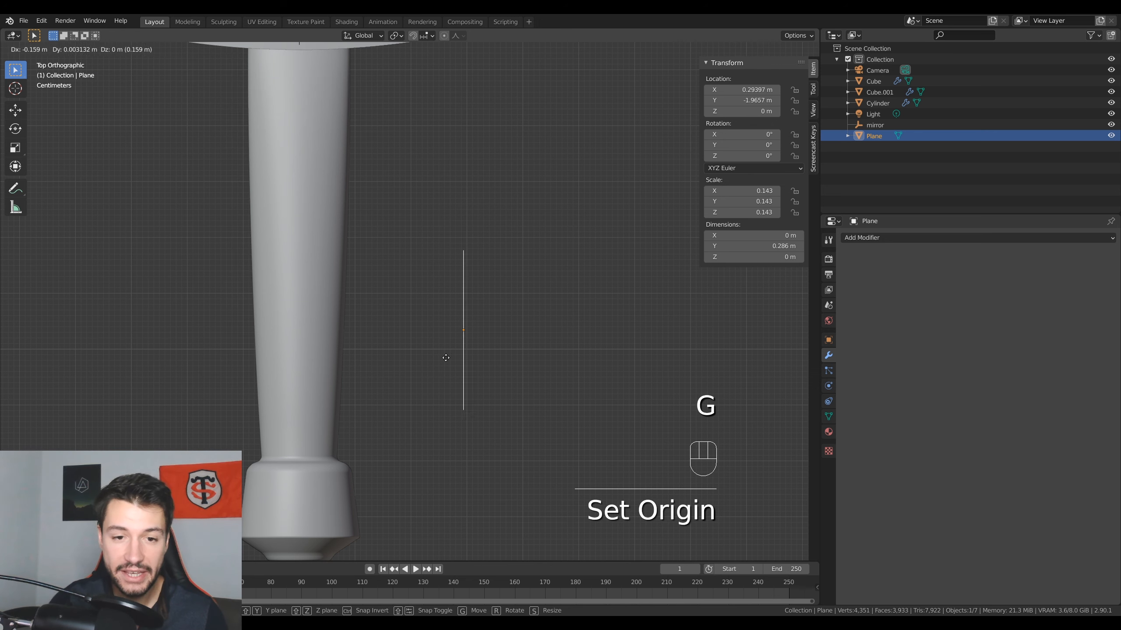
pyautogui.press('s')
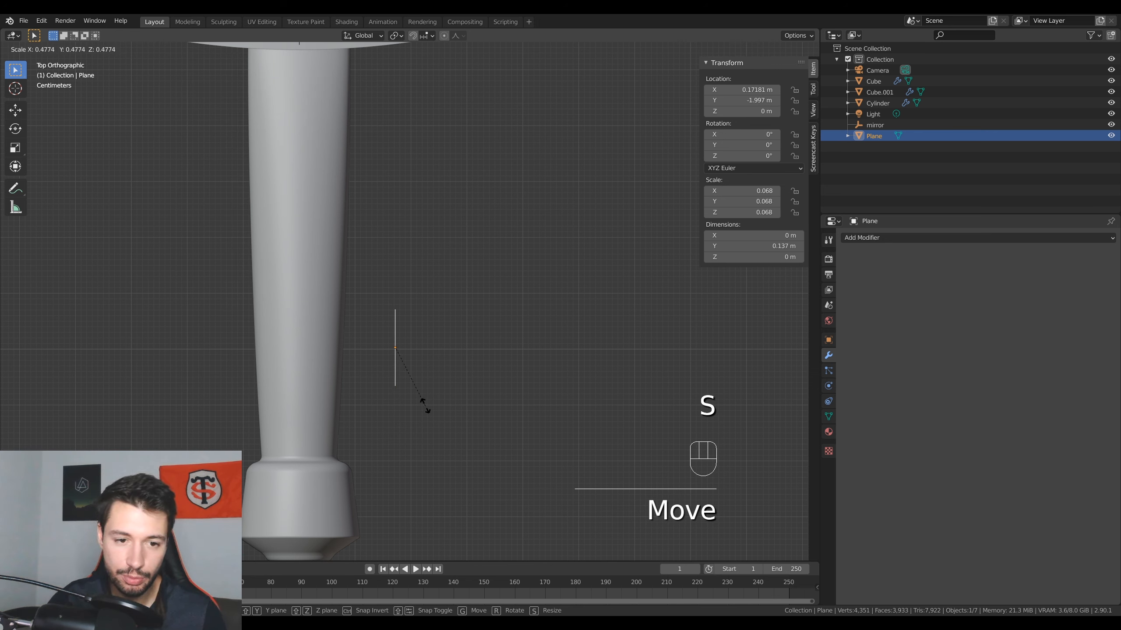
pyautogui.press('g')
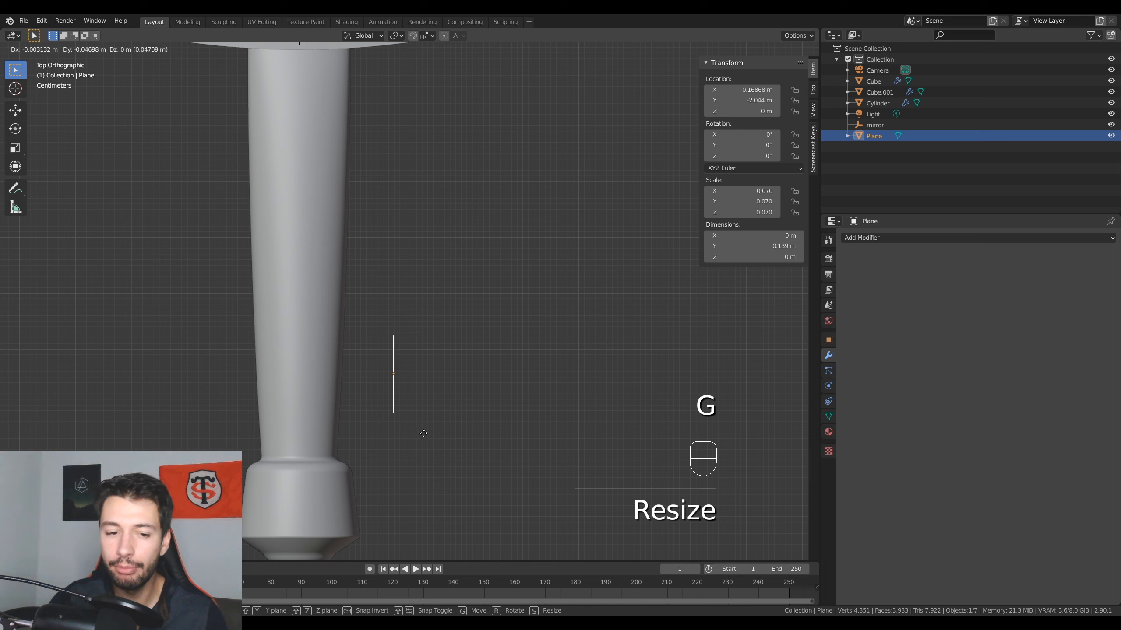
pyautogui.click(420, 436)
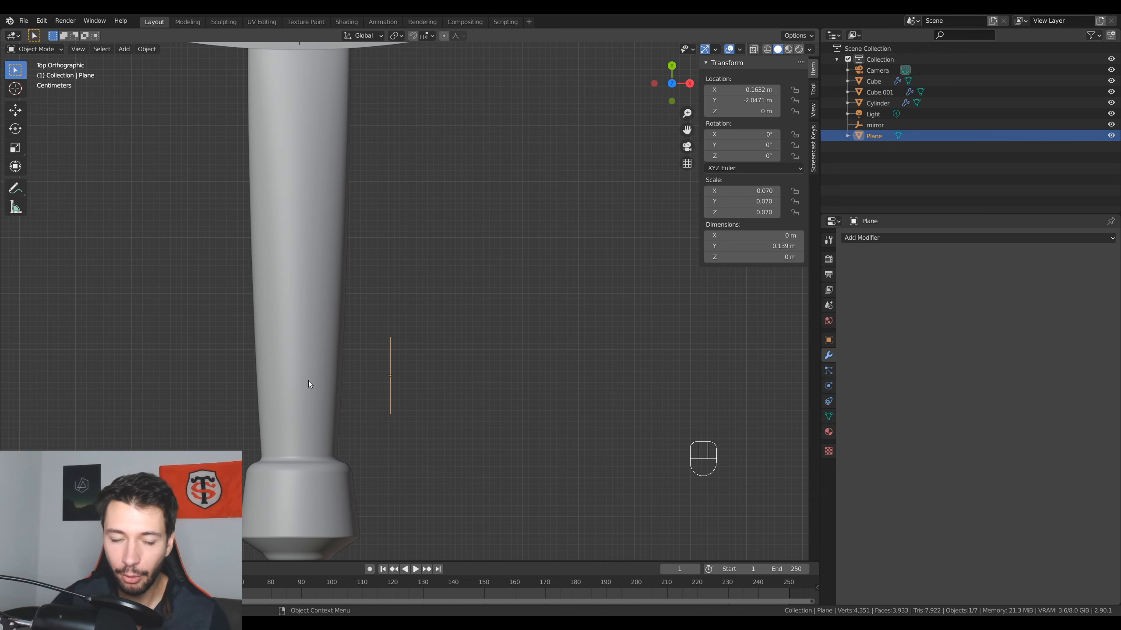
# - Add a Screw modifier to the edge and pick the handle cylinder as its axis object
pyautogui.click(894, 238)
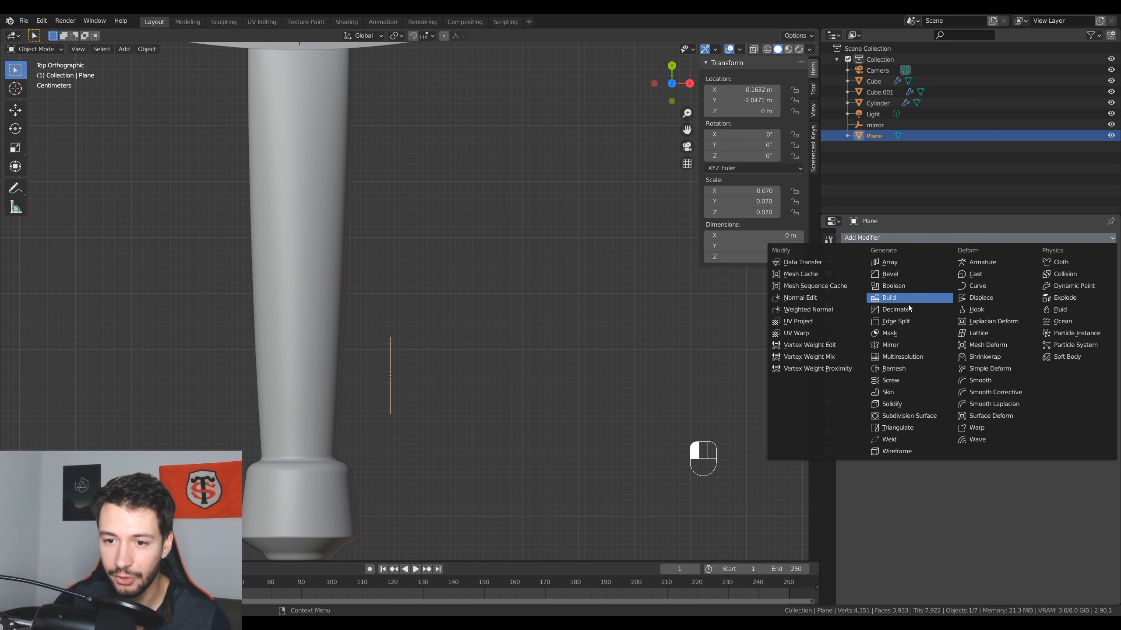
pyautogui.click(896, 380)
pyautogui.moveTo(490, 429); pyautogui.dragTo(489, 351, button='middle')
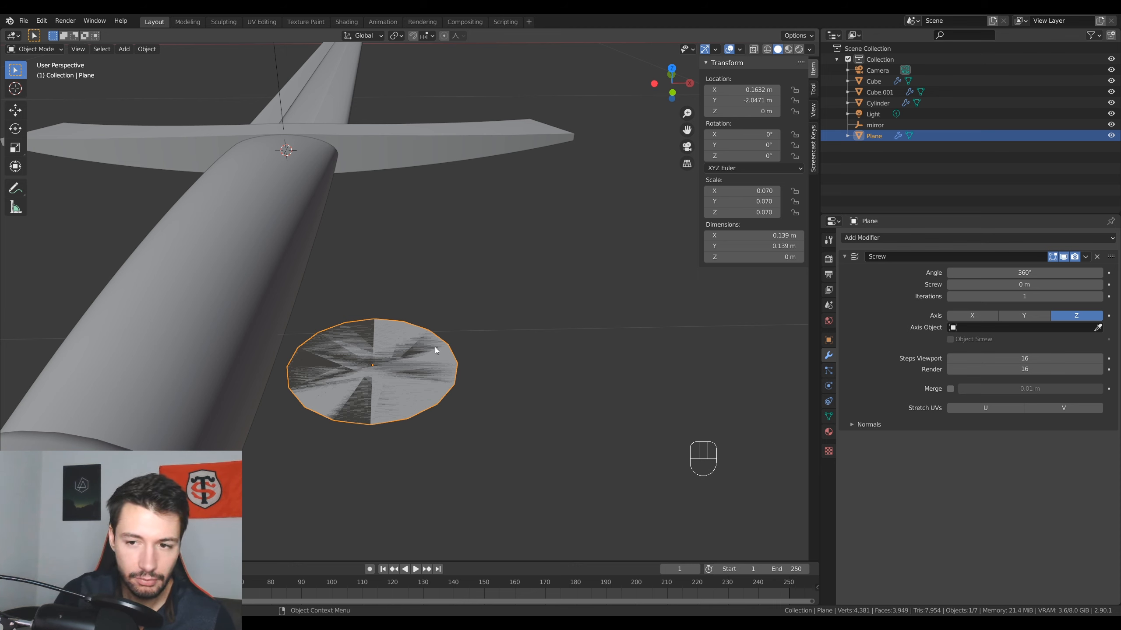
pyautogui.moveTo(432, 384); pyautogui.dragTo(470, 385, button='middle')
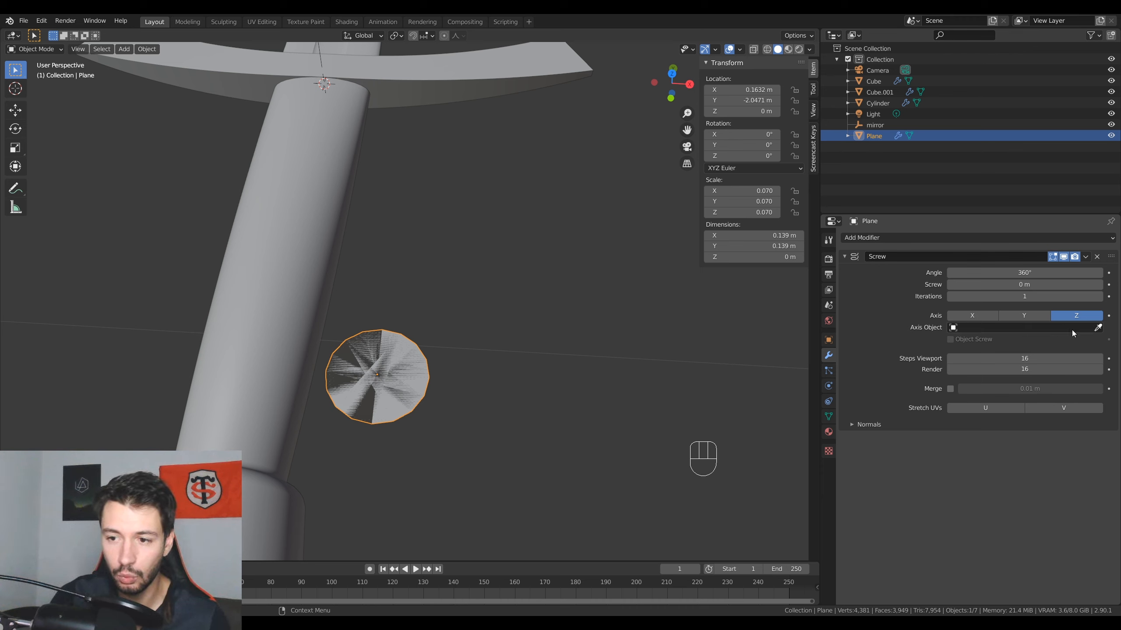
pyautogui.click(1098, 327)
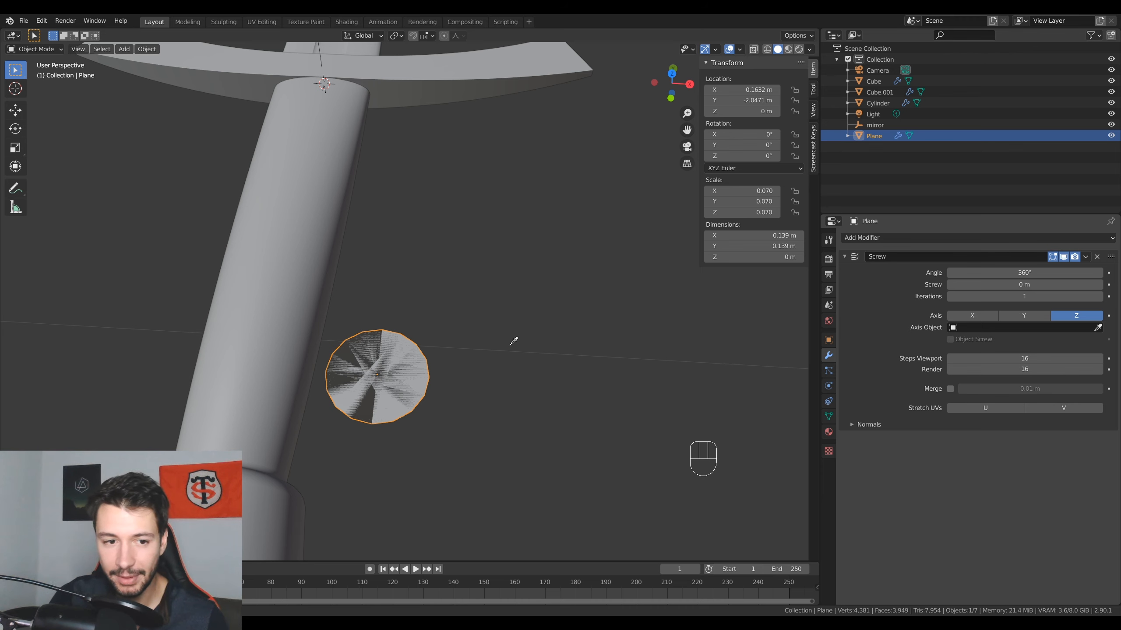
pyautogui.click(285, 314)
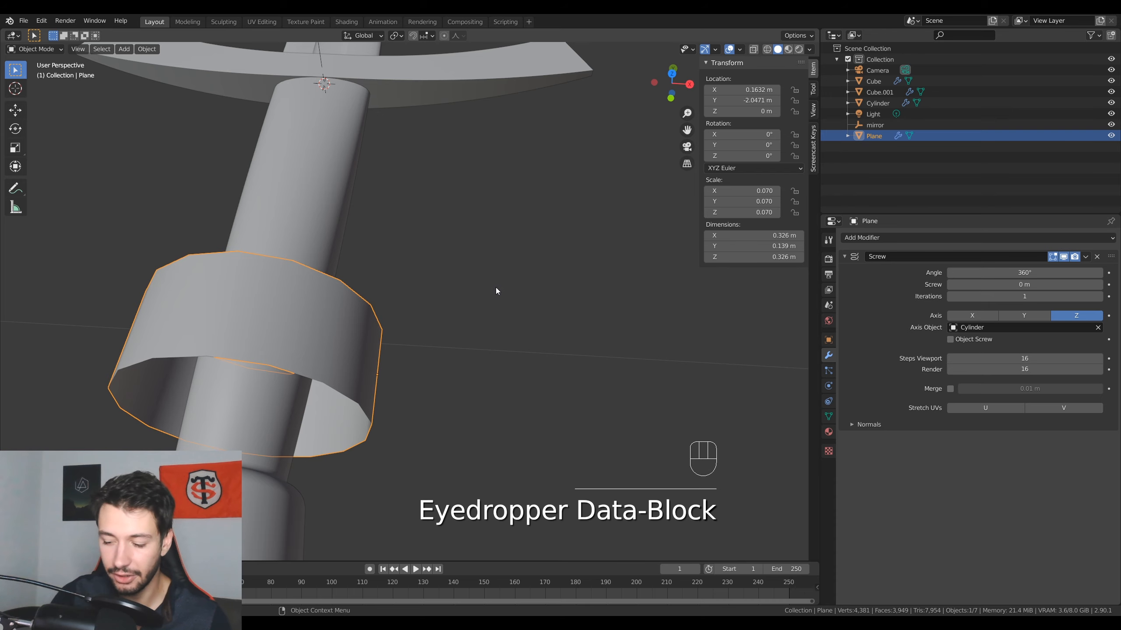
# - In the orthographic top view, move the ring closer around the handle just above the pommel, at about X 0.12 m, Y -2.111 m
pyautogui.press('KP_7')
pyautogui.scroll(-5, 495, 287)
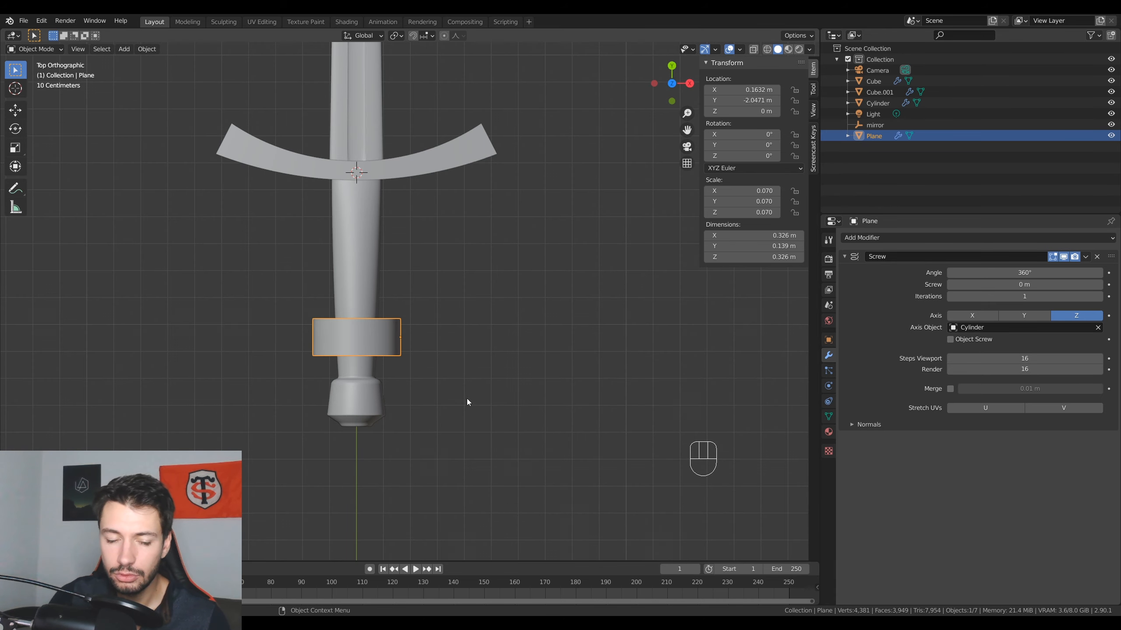
pyautogui.scroll(4, 460, 363)
pyautogui.press('g')
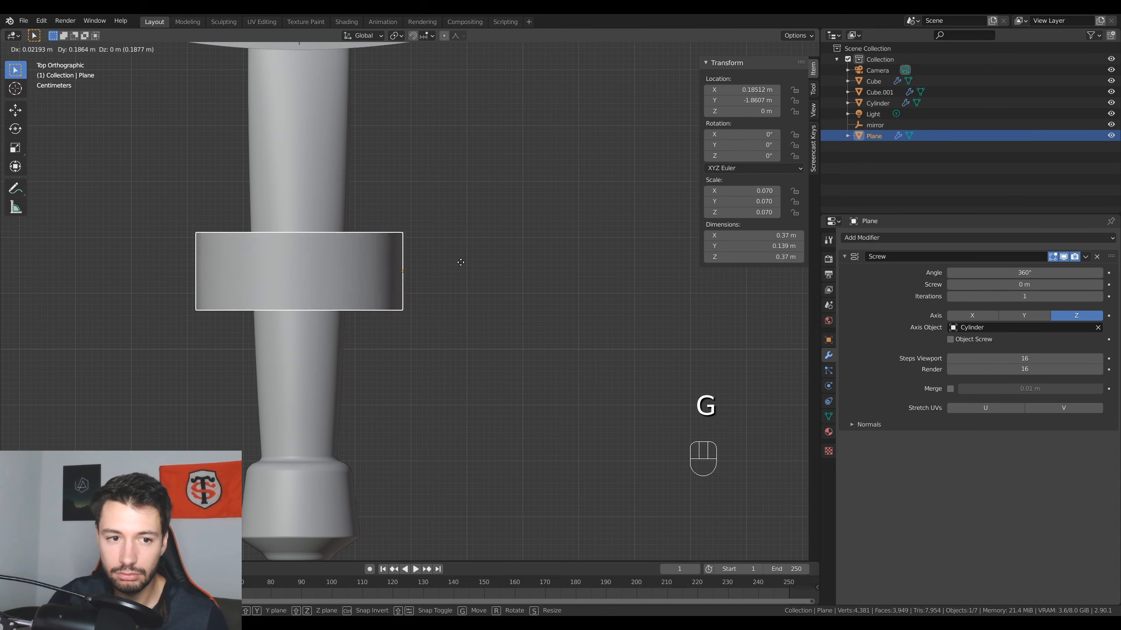
pyautogui.click(444, 400)
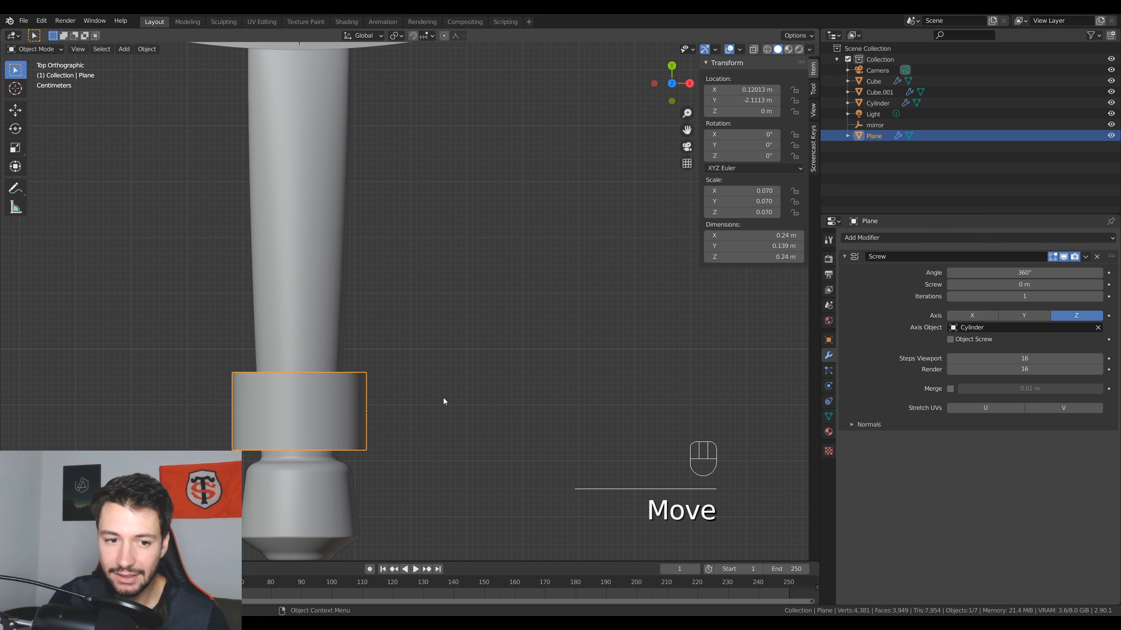
# - Set the Screw modifier's screw offset to -2 m so the strip spirals up the handle
pyautogui.keyDown('shift'); pyautogui.moveTo(354, 383); pyautogui.dragTo(349, 412, button='middle'); pyautogui.keyUp('shift')
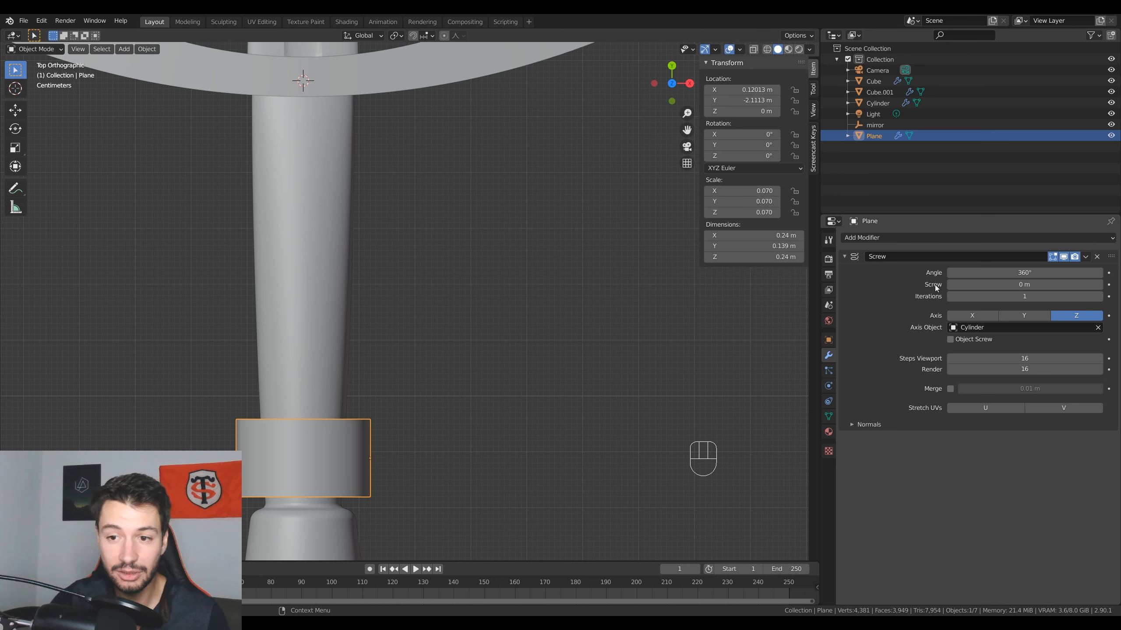
pyautogui.moveTo(1000, 285)
pyautogui.mouseDown()
pyautogui.moveTo(962, 285)
pyautogui.moveTo(984, 285)
pyautogui.mouseUp()
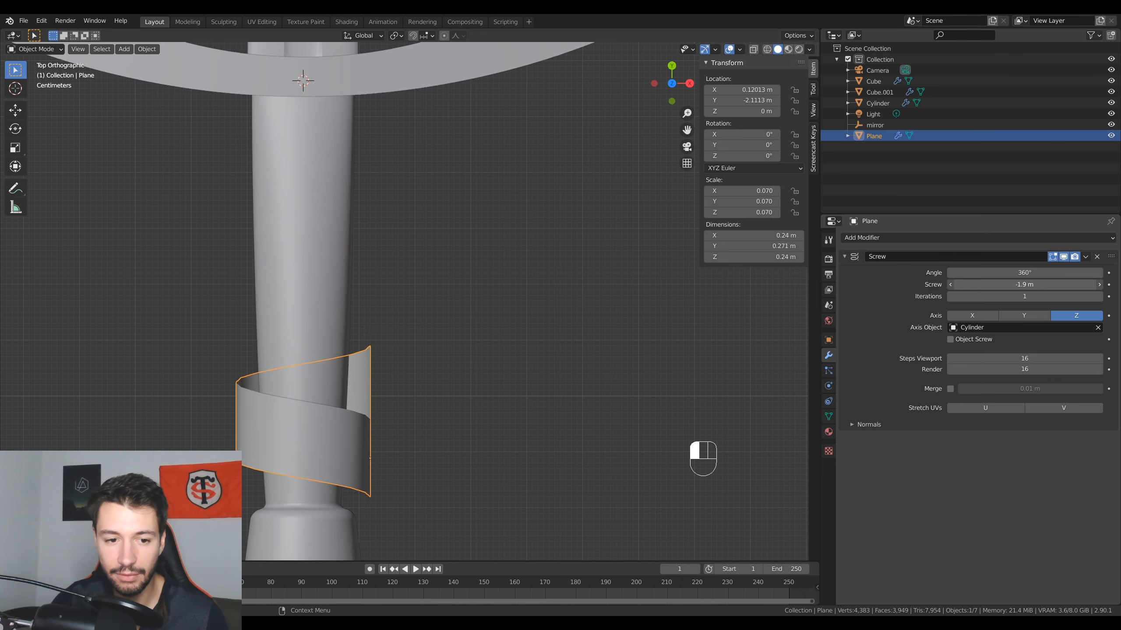
pyautogui.moveTo(501, 366); pyautogui.dragTo(394, 275, button='middle')
pyautogui.scroll(3, 394, 275)
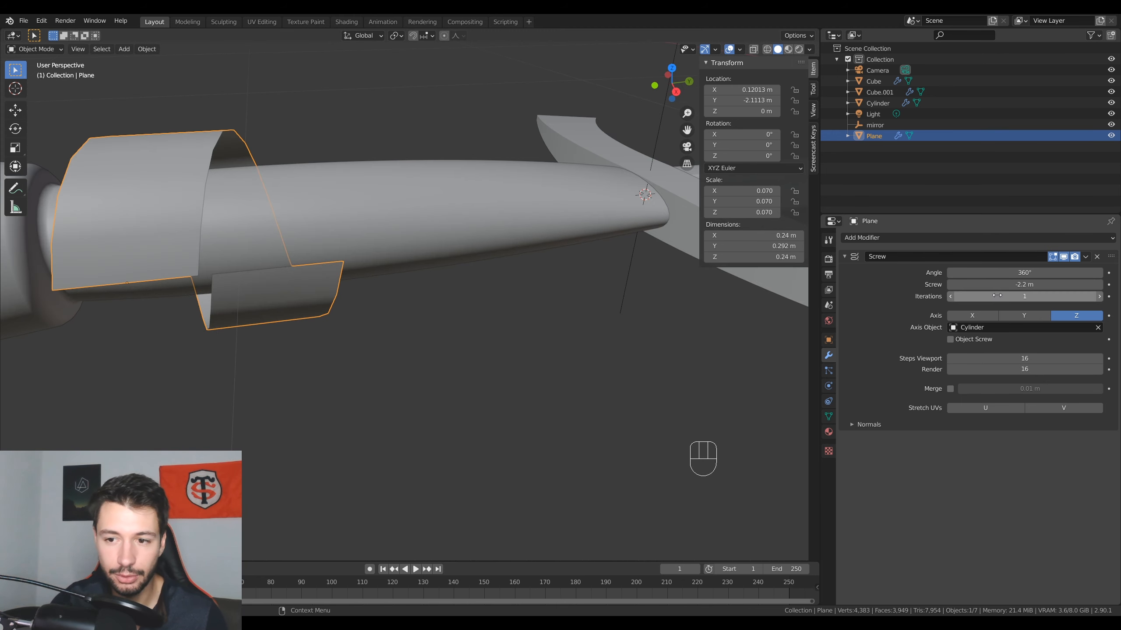
pyautogui.moveTo(1019, 285); pyautogui.dragTo(1027, 284)
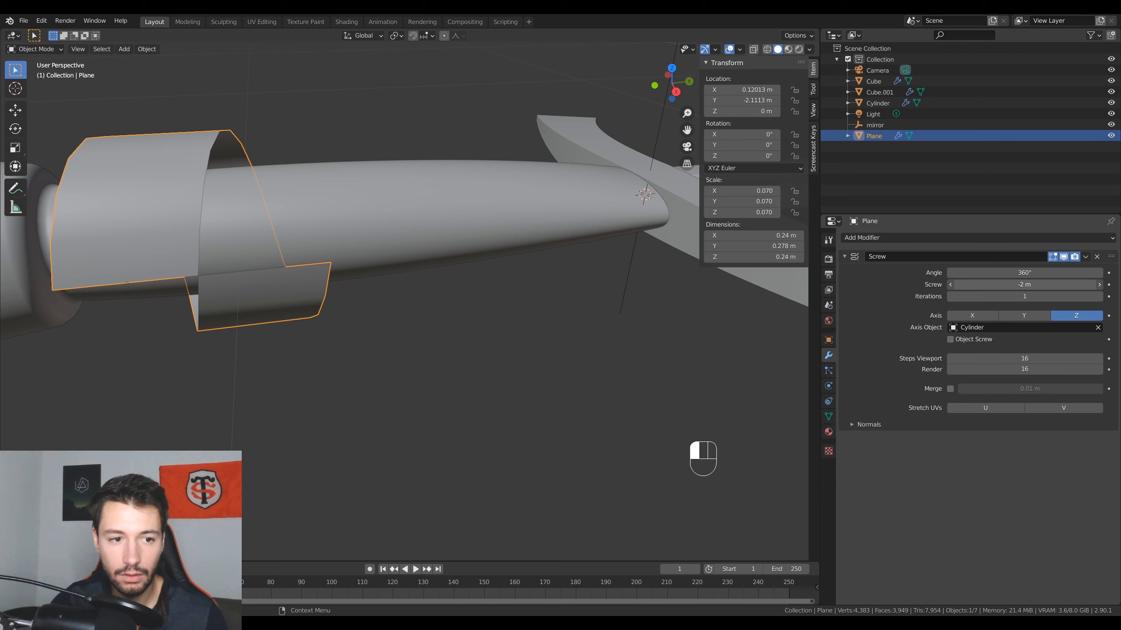
pyautogui.moveTo(362, 305); pyautogui.dragTo(340, 335, button='middle')
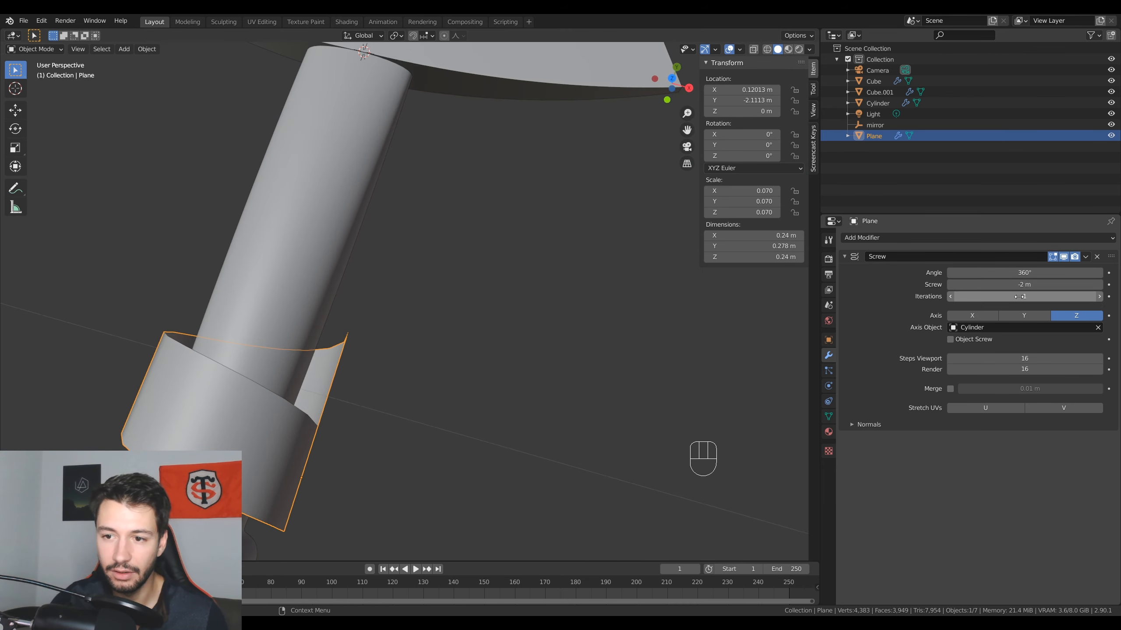
# - Set the Screw modifier's iterations to 4 to extend the spiral along the handle
pyautogui.click(1099, 297)
pyautogui.click(1099, 297)
pyautogui.click(1099, 299)
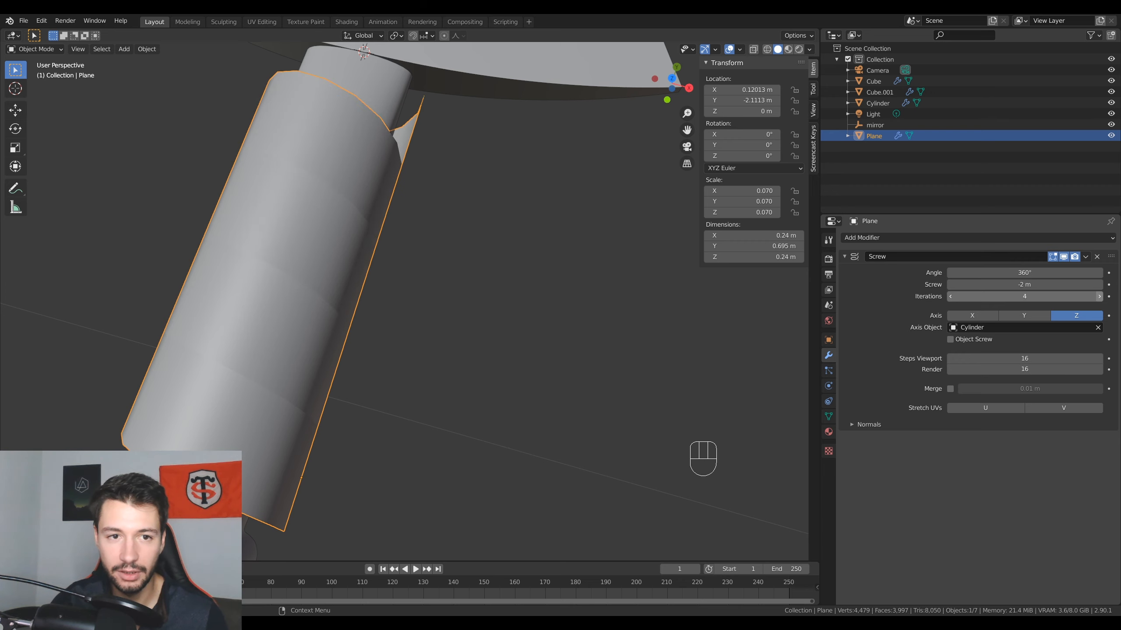
pyautogui.click(1099, 299)
pyautogui.scroll(-3, 460, 291)
pyautogui.moveTo(460, 291); pyautogui.dragTo(417, 247, button='middle')
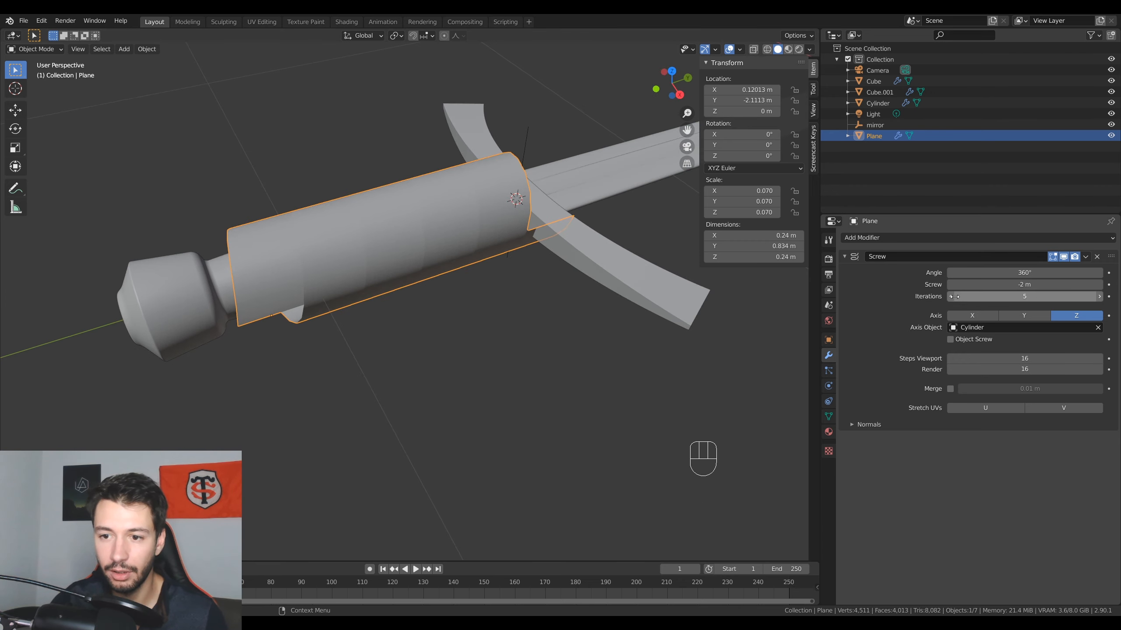
pyautogui.click(953, 297)
pyautogui.moveTo(529, 305)
pyautogui.mouseDown(button='middle')
pyautogui.moveTo(525, 270)
pyautogui.moveTo(540, 264)
pyautogui.moveTo(542, 286)
pyautogui.mouseUp(button='middle')
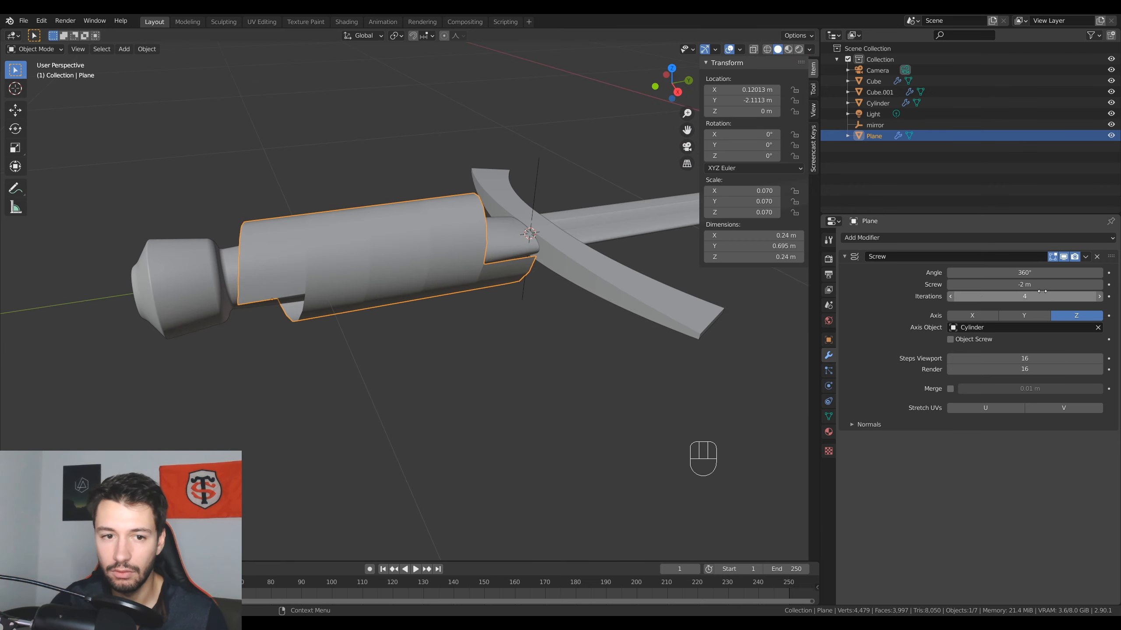
# - Try raising the Screw modifier's angle to 375° and restore it to 360°
pyautogui.moveTo(1042, 272); pyautogui.dragTo(1053, 273)
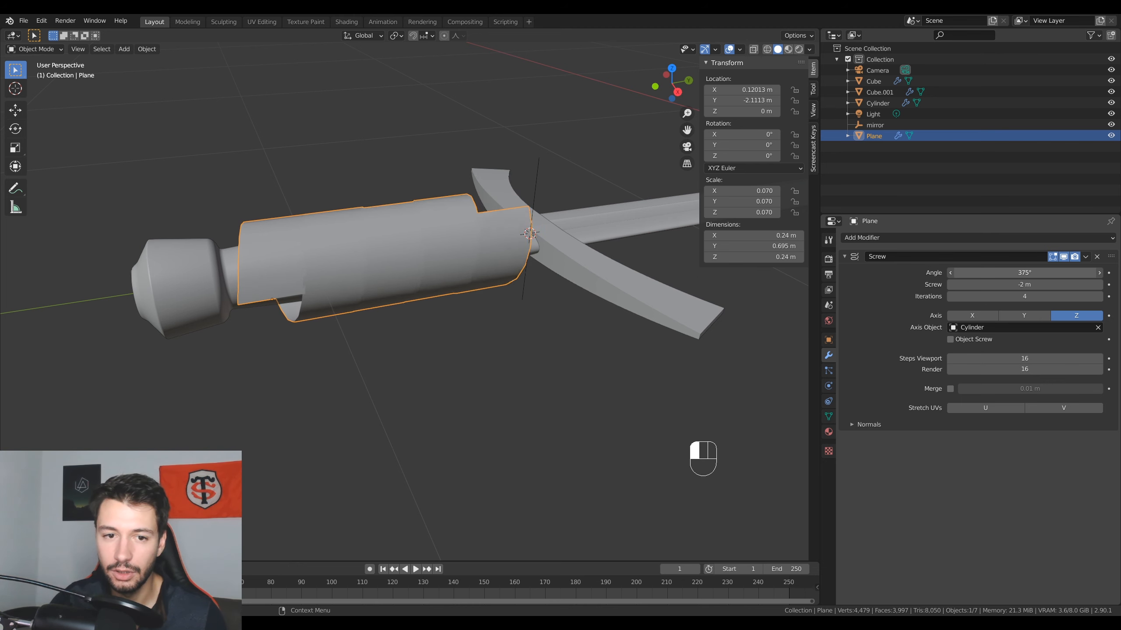
pyautogui.click(1047, 273)
pyautogui.write('372d0')
pyautogui.press('Return')
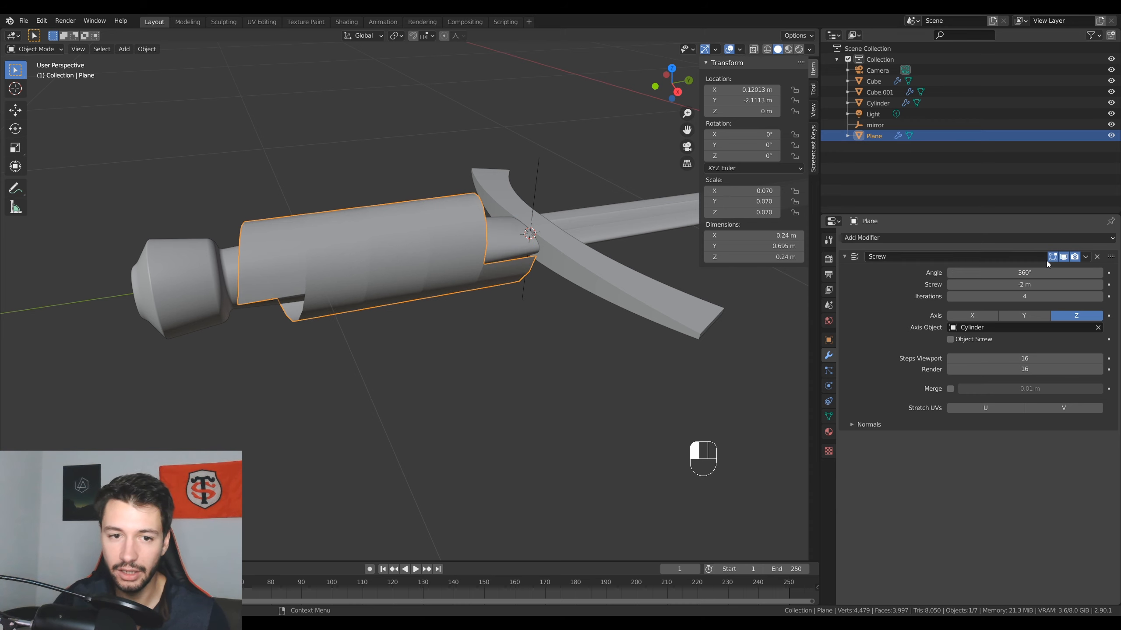
# - Move the spiral along Y toward the pommel to about Y -2.132 m and raise its iterations to 5
pyautogui.moveTo(436, 318)
pyautogui.mouseDown(button='middle')
pyautogui.moveTo(434, 282)
pyautogui.moveTo(373, 203)
pyautogui.moveTo(444, 287)
pyautogui.moveTo(460, 231)
pyautogui.moveTo(431, 305)
pyautogui.mouseUp(button='middle')
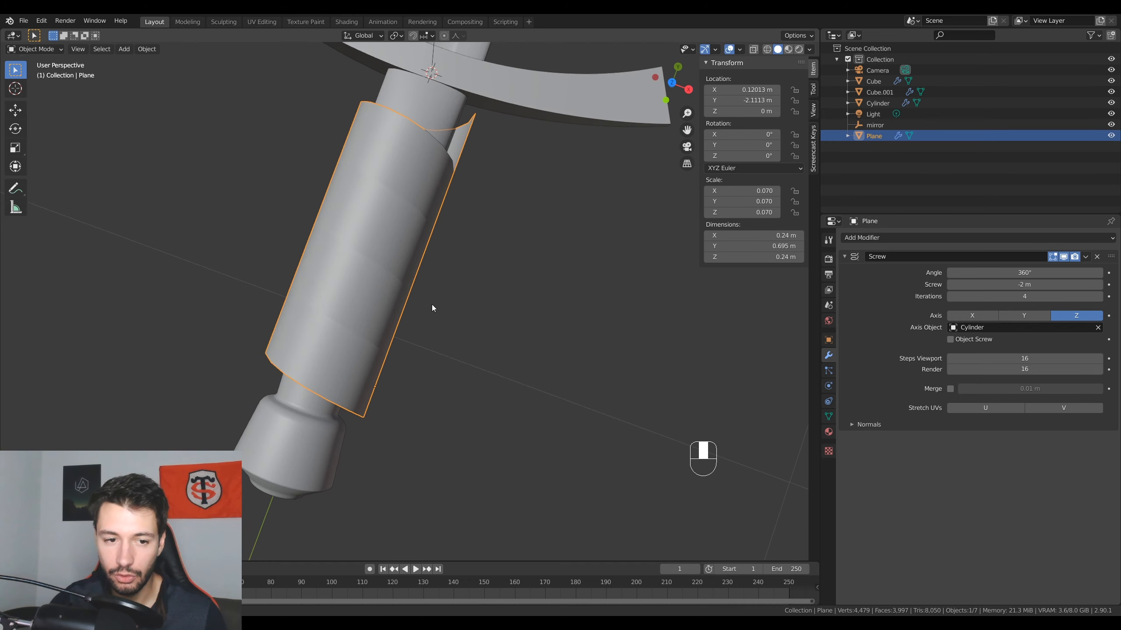
pyautogui.press('g')
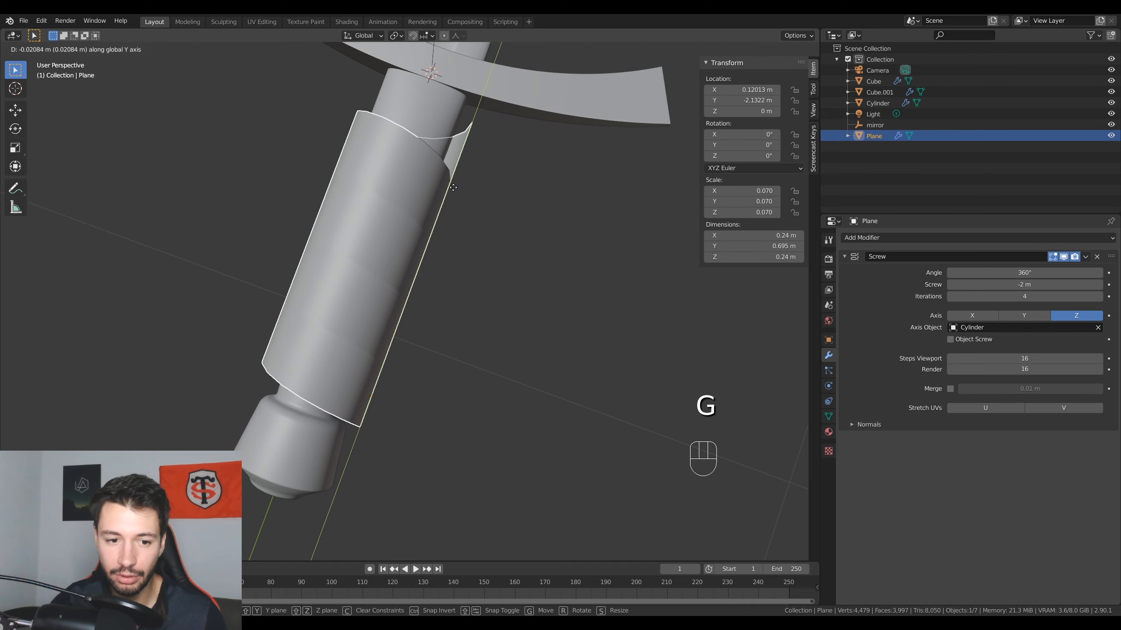
pyautogui.click(452, 190)
pyautogui.click(1096, 296)
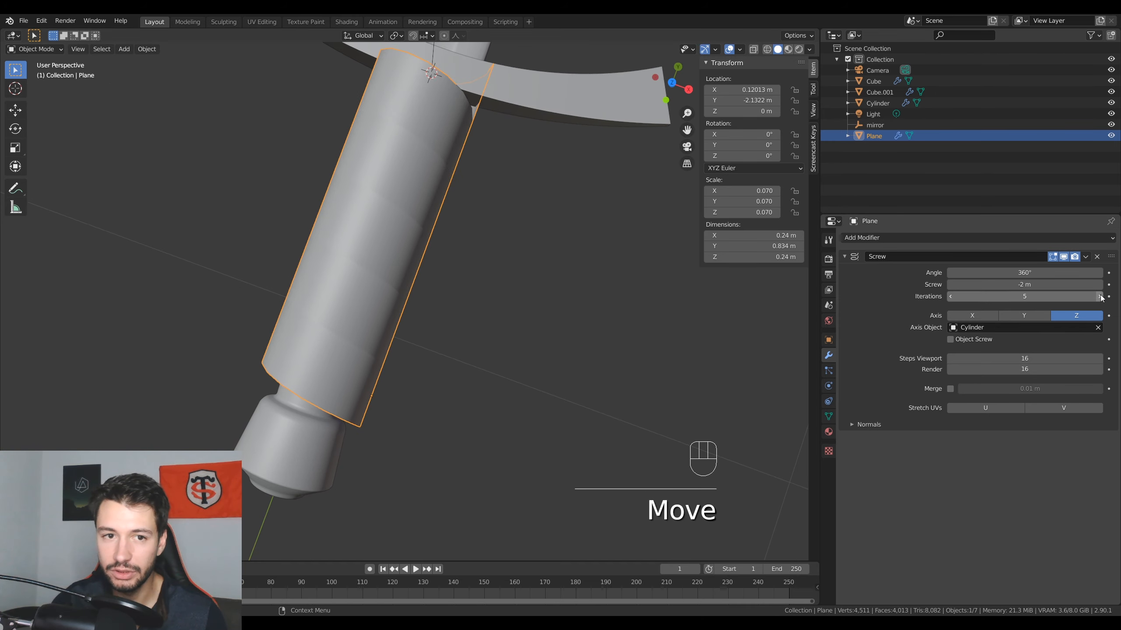
# - Scale the spiral down along Y to about 0.062 so it ends just before the guard
pyautogui.moveTo(587, 241); pyautogui.dragTo(559, 253, button='middle')
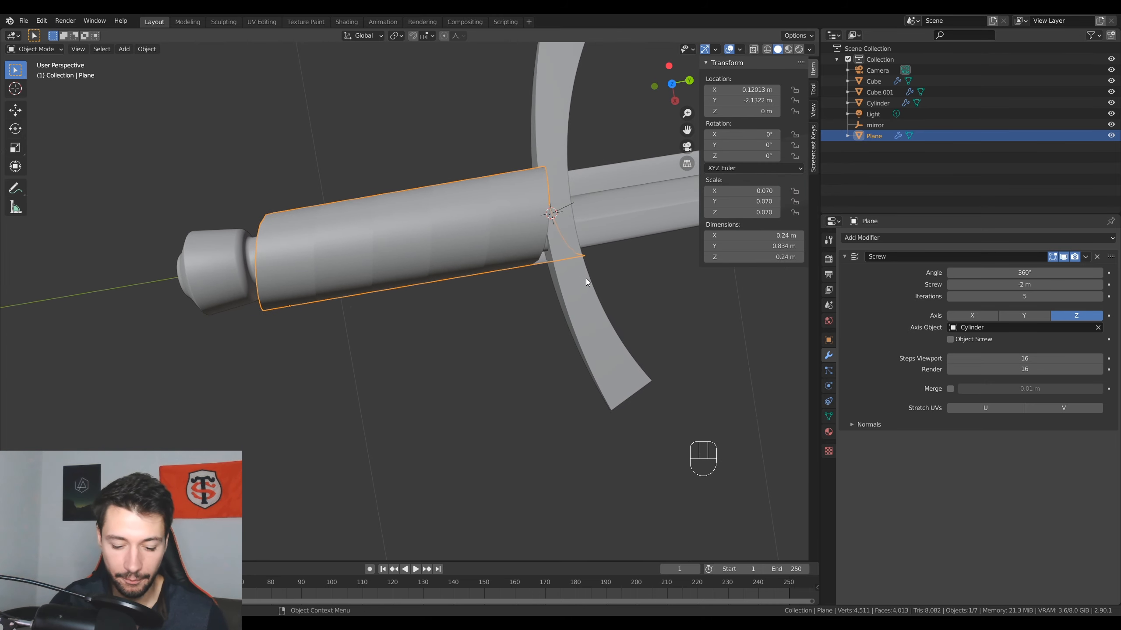
pyautogui.press('s')
pyautogui.press('y')
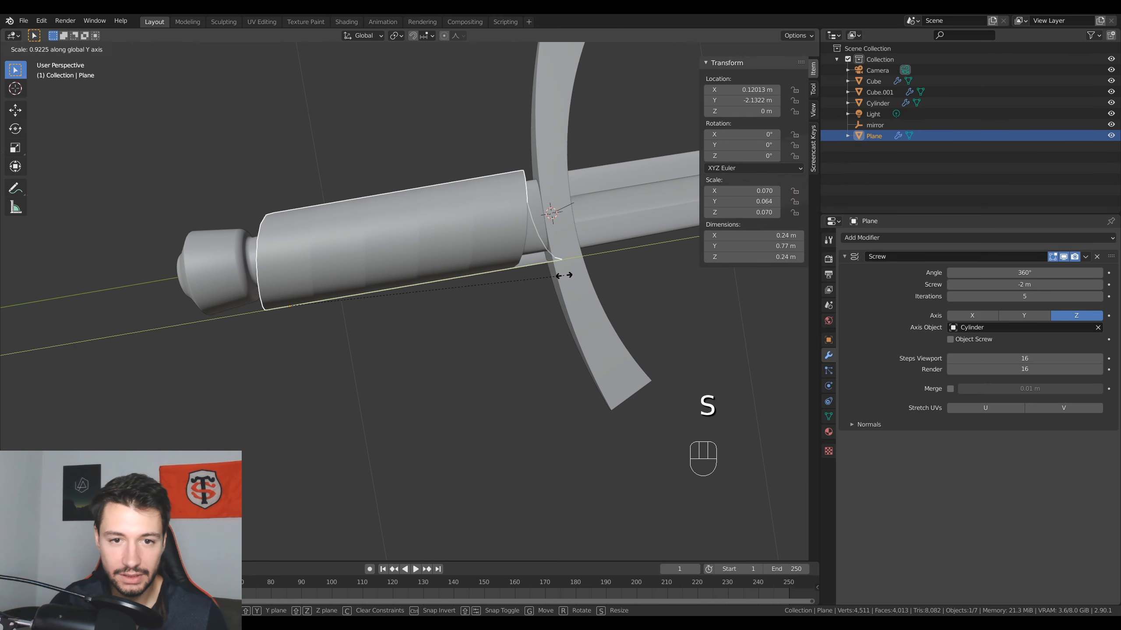
pyautogui.click(561, 268)
pyautogui.moveTo(553, 261); pyautogui.dragTo(602, 261, button='middle')
pyautogui.press('s')
pyautogui.press('y')
pyautogui.click(582, 260)
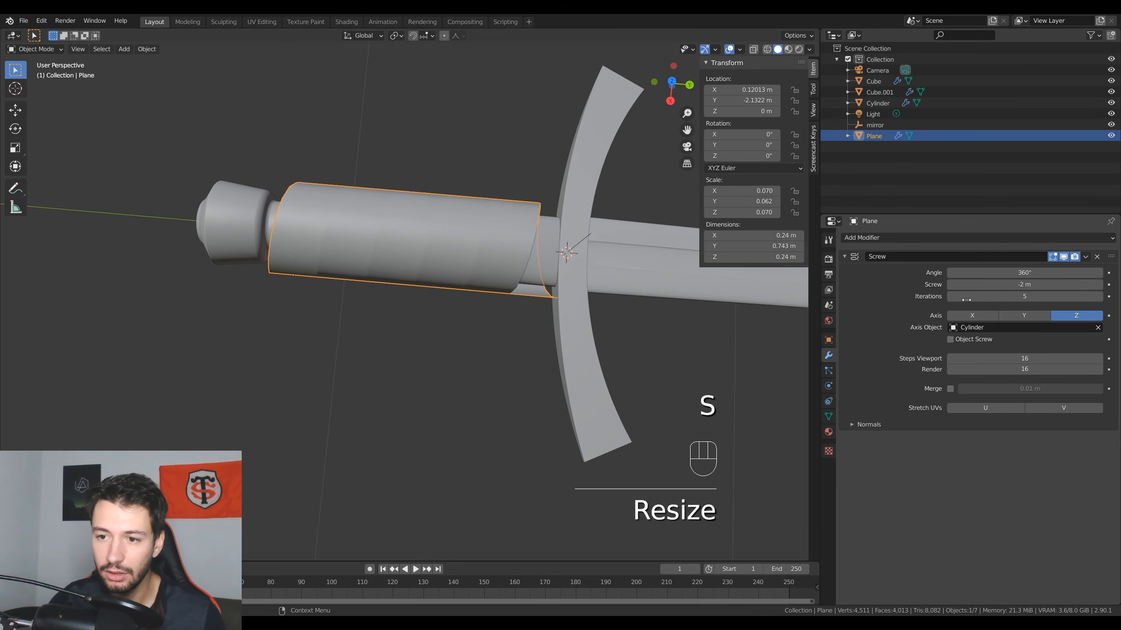
# - Set the Screw modifier's angle to 396° and scale the spiral along Y to about 0.061
pyautogui.moveTo(1010, 272); pyautogui.dragTo(1052, 273)
pyautogui.moveTo(670, 301)
pyautogui.mouseDown(button='middle')
pyautogui.moveTo(417, 340)
pyautogui.moveTo(654, 309)
pyautogui.mouseUp(button='middle')
pyautogui.press('s')
pyautogui.press('y')
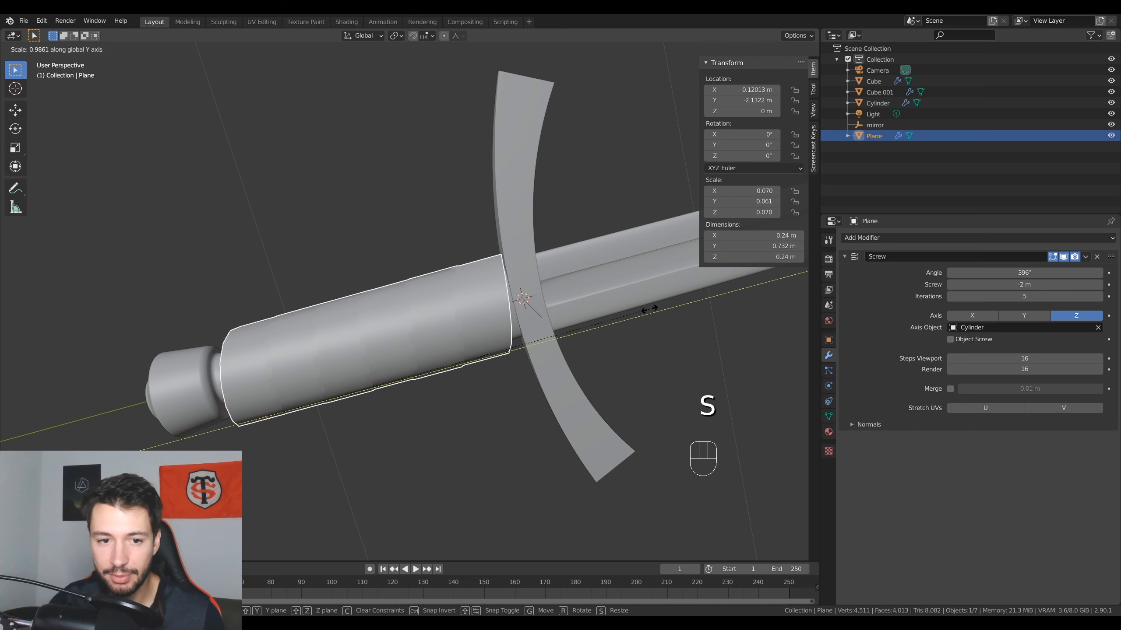
pyautogui.click(652, 308)
# - Set the Screw modifier's screw offset to -2.3 m to open narrow gaps between the spiral's turns
pyautogui.moveTo(466, 348); pyautogui.dragTo(532, 310, button='middle')
pyautogui.scroll(5, 532, 309)
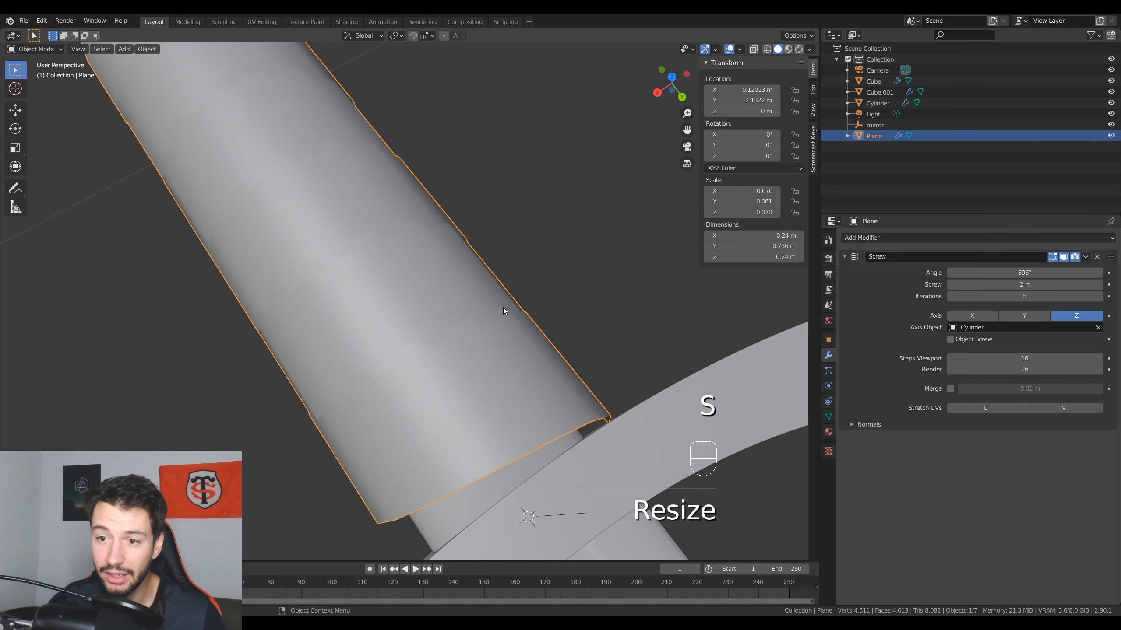
pyautogui.moveTo(1068, 285)
pyautogui.mouseDown()
pyautogui.moveTo(1037, 284)
pyautogui.moveTo(1054, 285)
pyautogui.mouseUp()
pyautogui.moveTo(552, 375); pyautogui.dragTo(570, 282, button='middle')
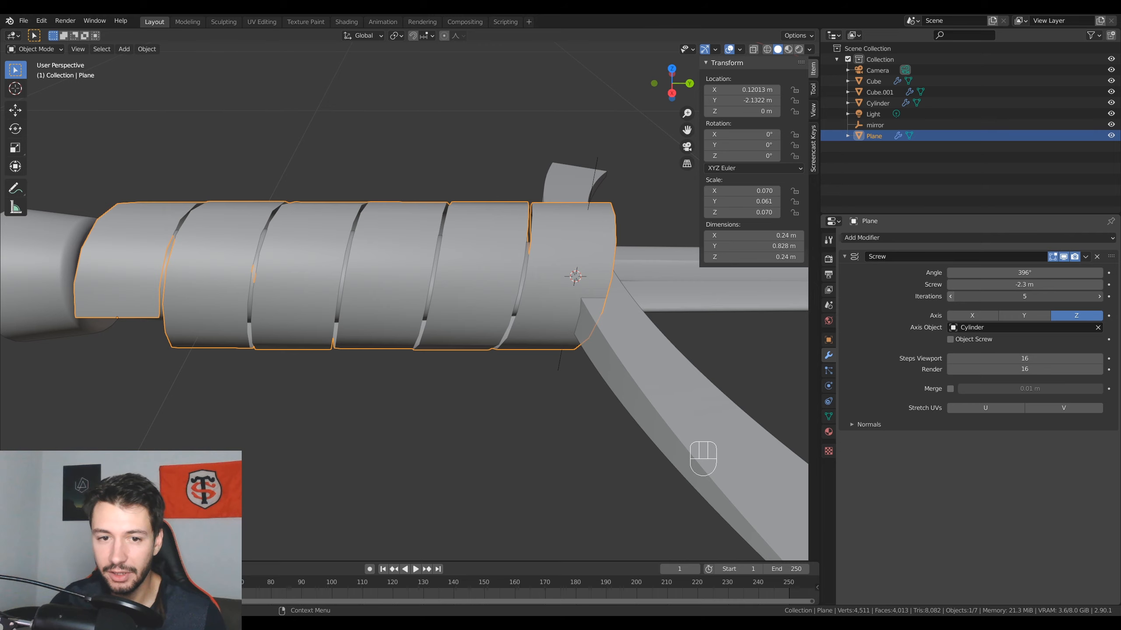
# - Lower the Screw modifier's iterations to 4 so the spiral spans less of the handle
pyautogui.moveTo(1024, 296); pyautogui.dragTo(1010, 297)
pyautogui.moveTo(616, 295); pyautogui.dragTo(546, 358, button='middle')
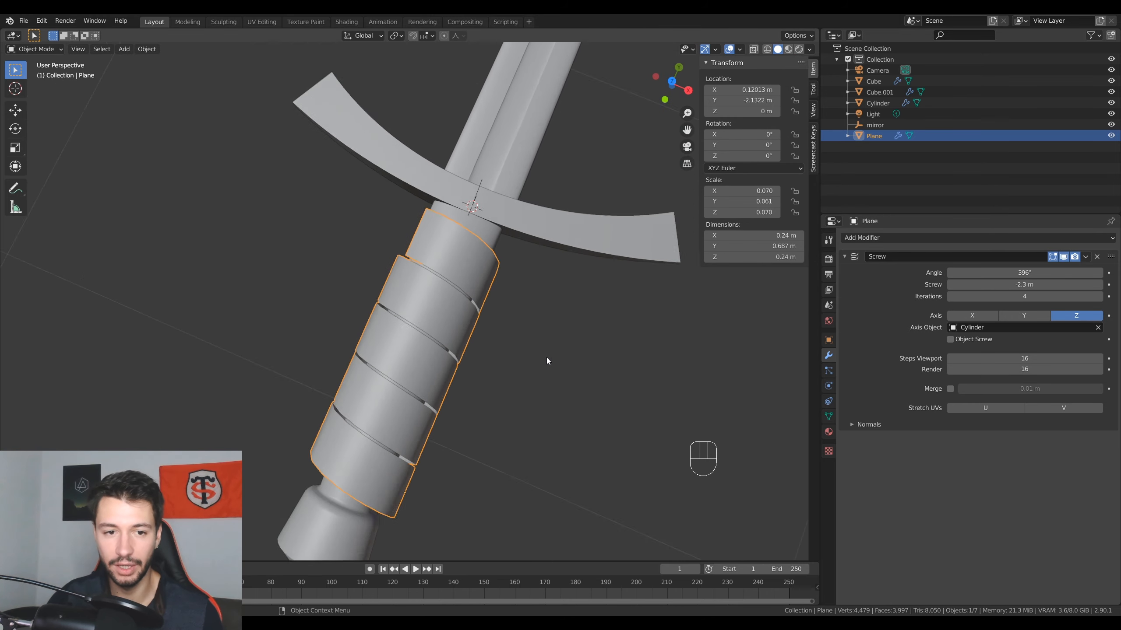
pyautogui.press('KP_7')
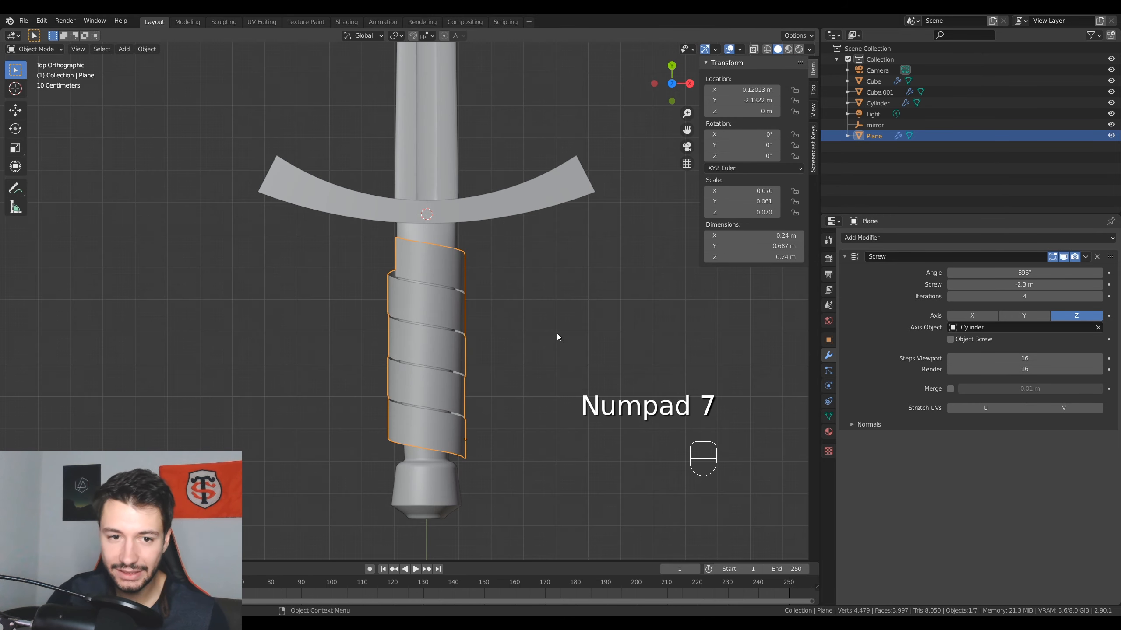
pyautogui.moveTo(426, 418); pyautogui.dragTo(393, 256, button='middle')
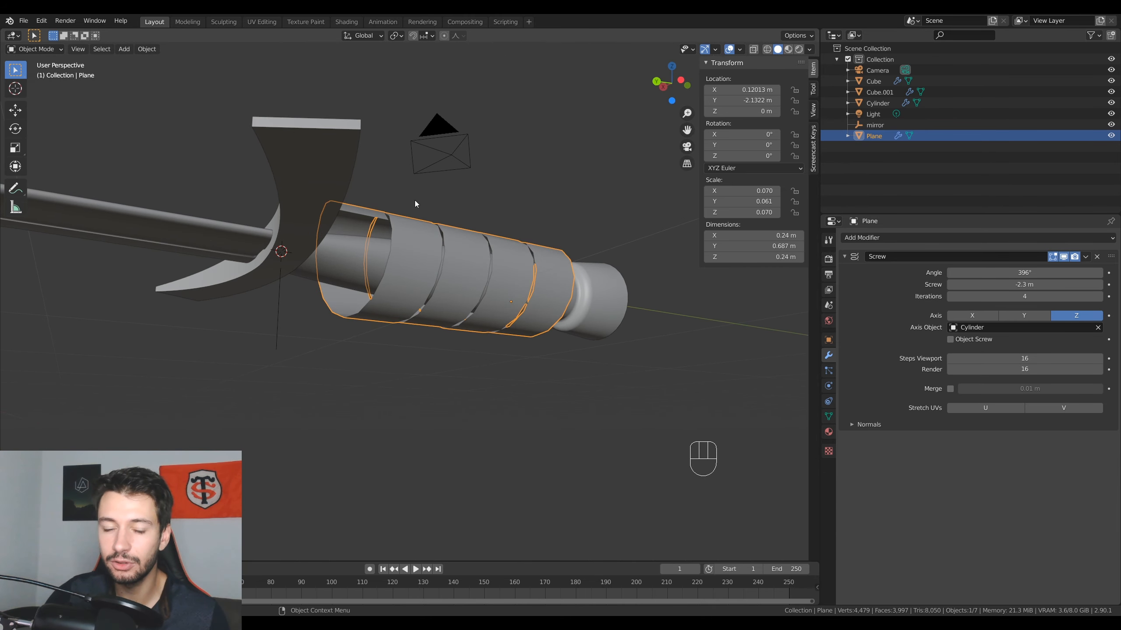
pyautogui.moveTo(415, 204); pyautogui.dragTo(352, 347, button='middle')
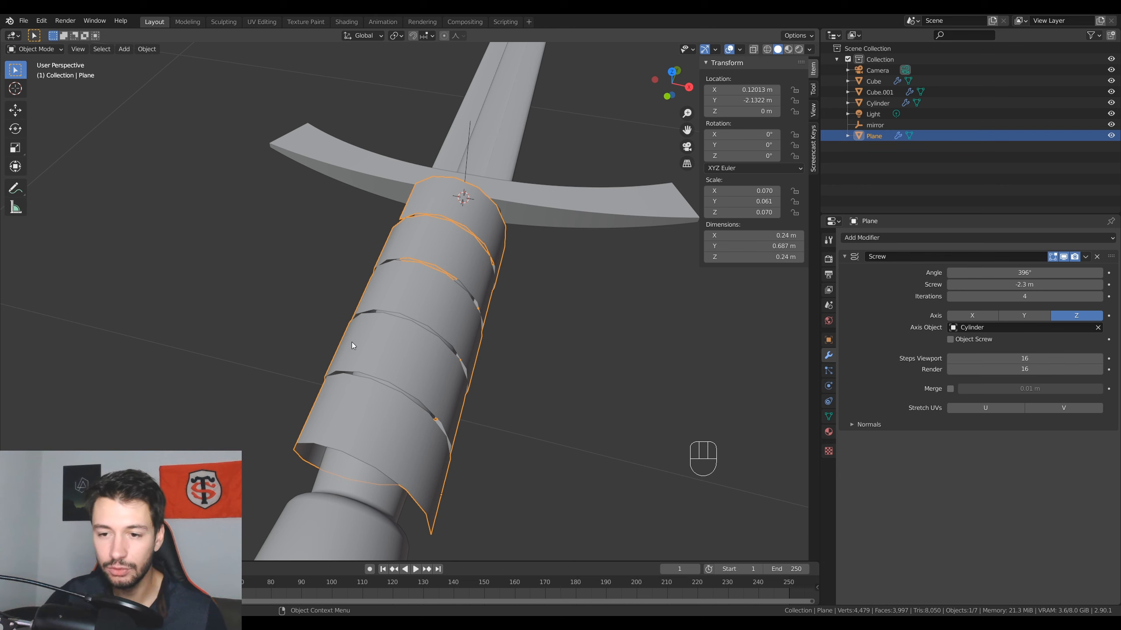
# - Add a Shrinkwrap modifier to the spiral with the handle cylinder as its target
pyautogui.click(845, 257)
pyautogui.moveTo(486, 365); pyautogui.dragTo(447, 266, button='middle')
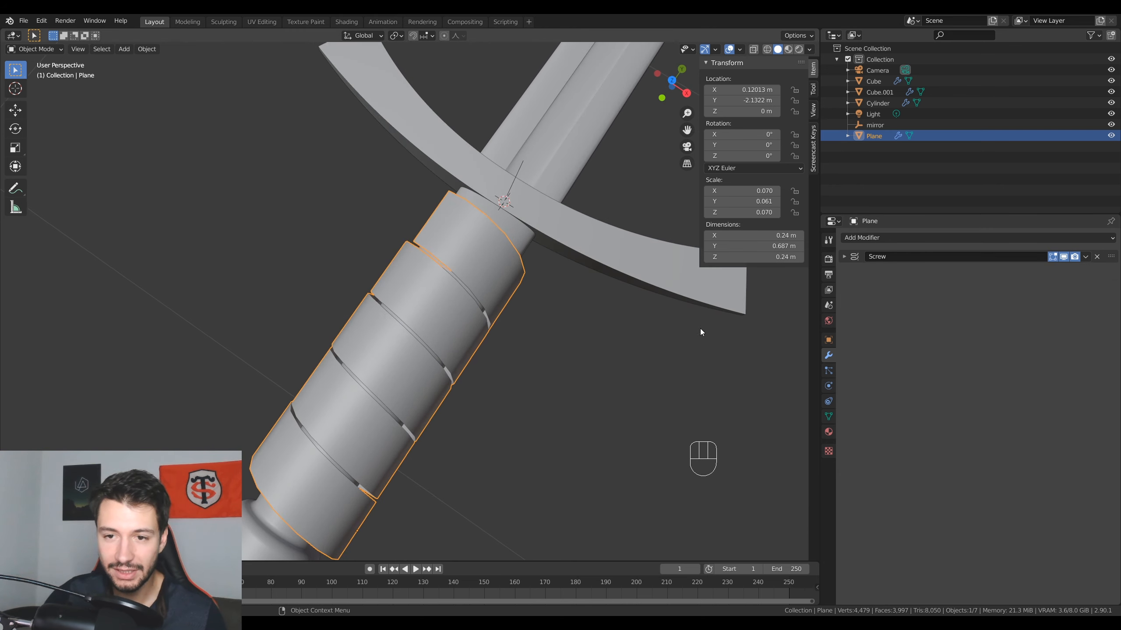
pyautogui.click(892, 235)
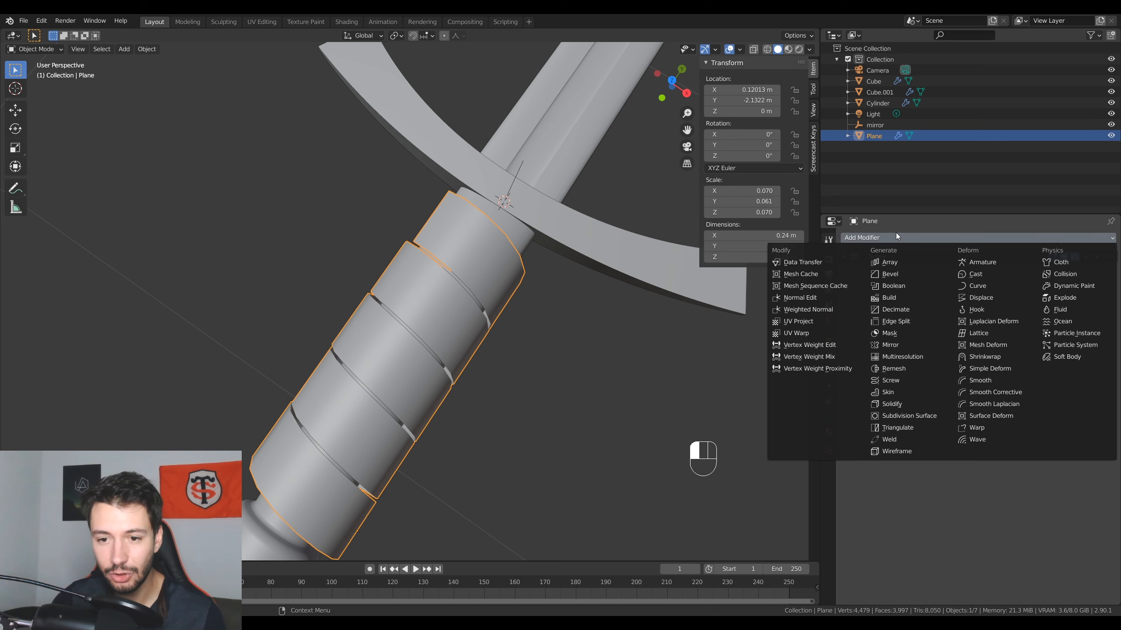
pyautogui.click(895, 233)
pyautogui.click(875, 235)
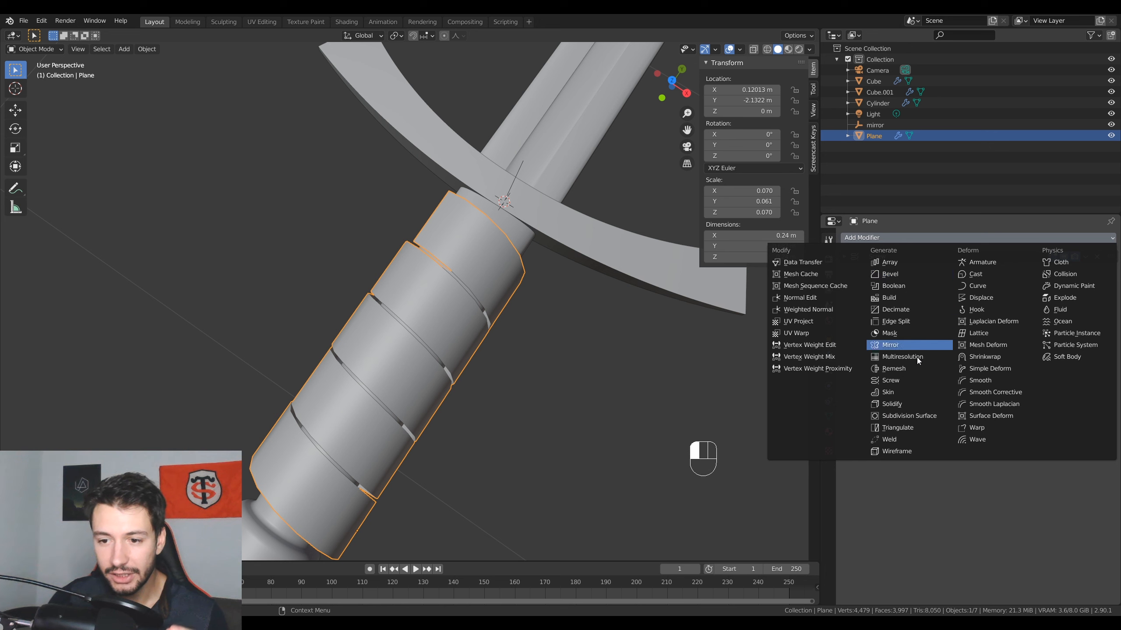
pyautogui.click(982, 357)
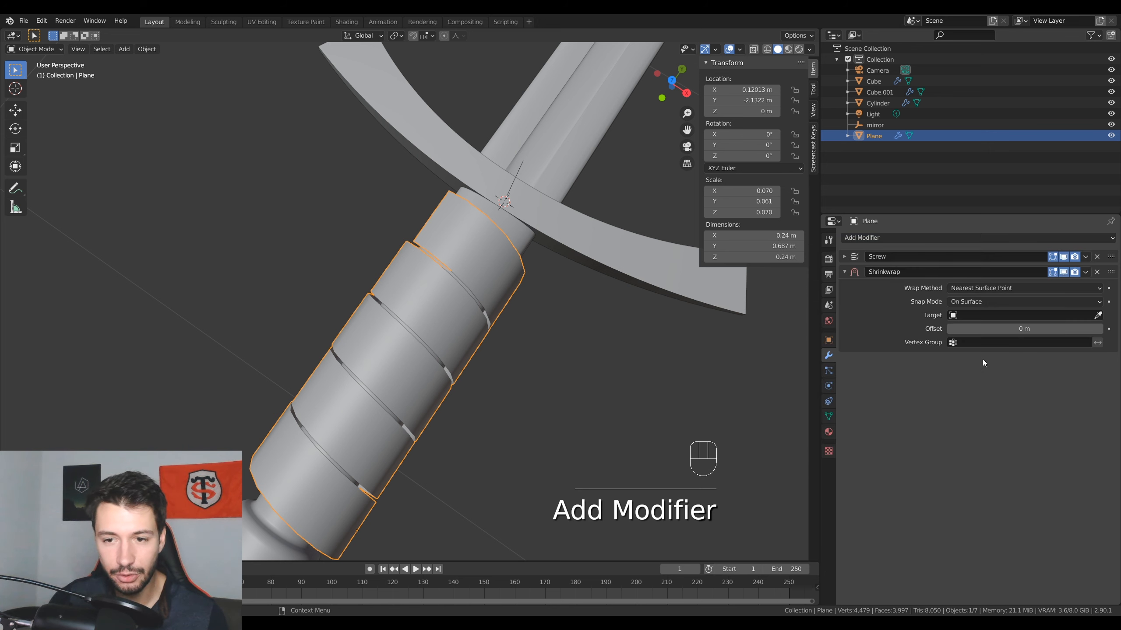
pyautogui.click(1098, 316)
pyautogui.click(526, 230)
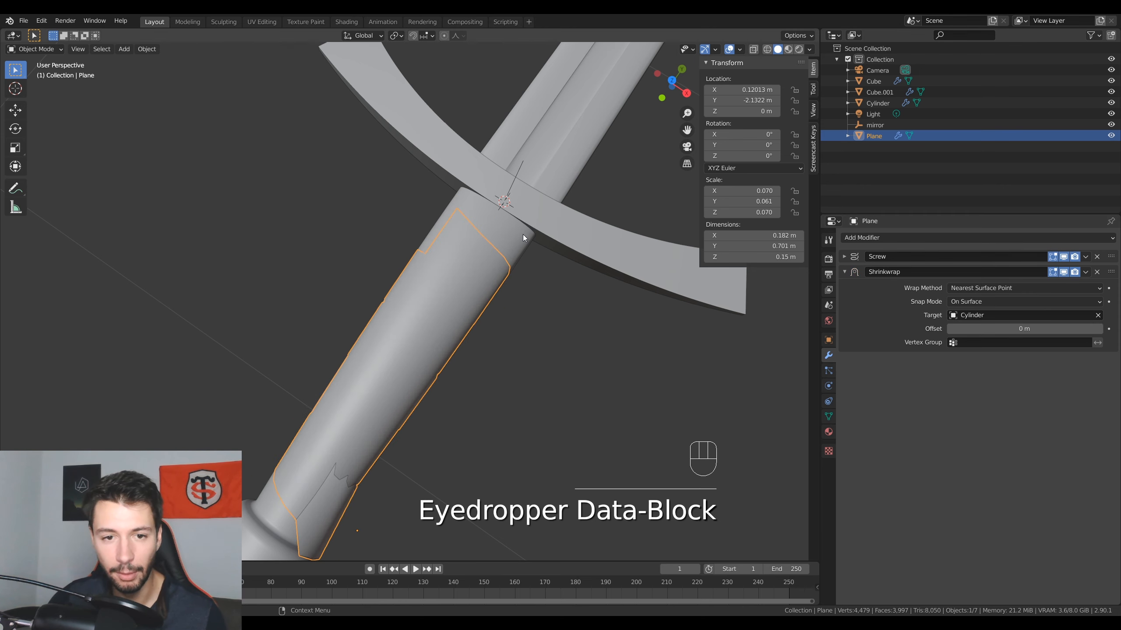
# - Hide the handle to examine the shrinkwrapped spiral beneath it, and undo the hiding
pyautogui.moveTo(523, 234); pyautogui.dragTo(536, 301, button='middle')
pyautogui.moveTo(444, 321); pyautogui.dragTo(634, 354, button='middle')
pyautogui.click(744, 394)
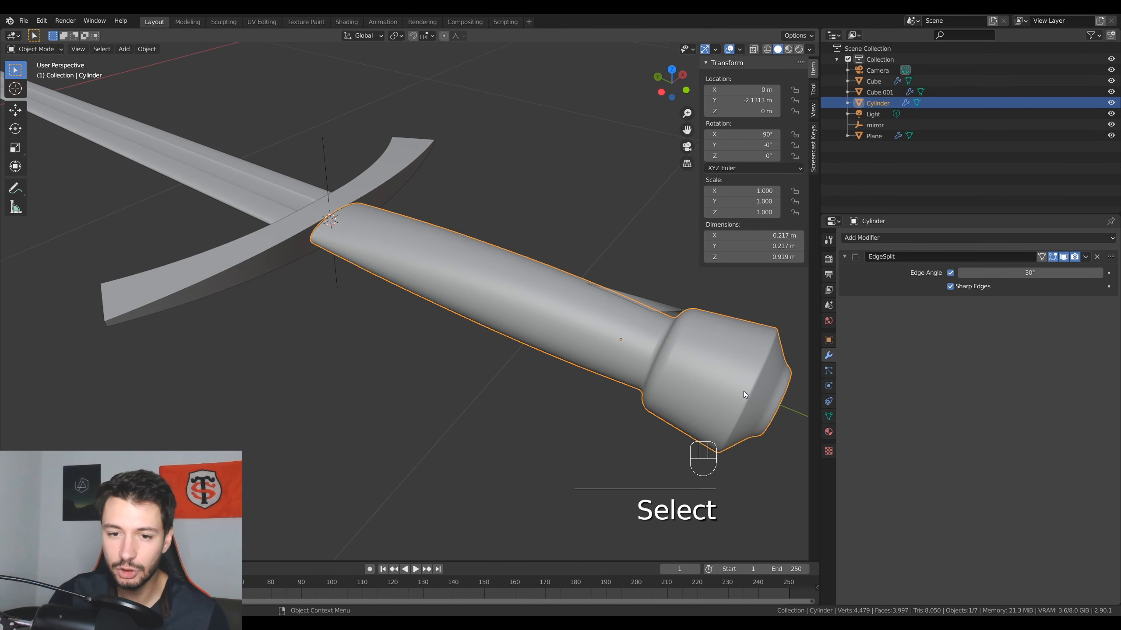
pyautogui.press('h')
pyautogui.moveTo(736, 383); pyautogui.dragTo(489, 288, button='middle')
pyautogui.hotkey('ctrl', 'z')
pyautogui.moveTo(528, 441); pyautogui.dragTo(659, 308, button='middle')
# - Add a Solidify modifier to the spiral and set its thickness to 0.01 m
pyautogui.click(651, 286)
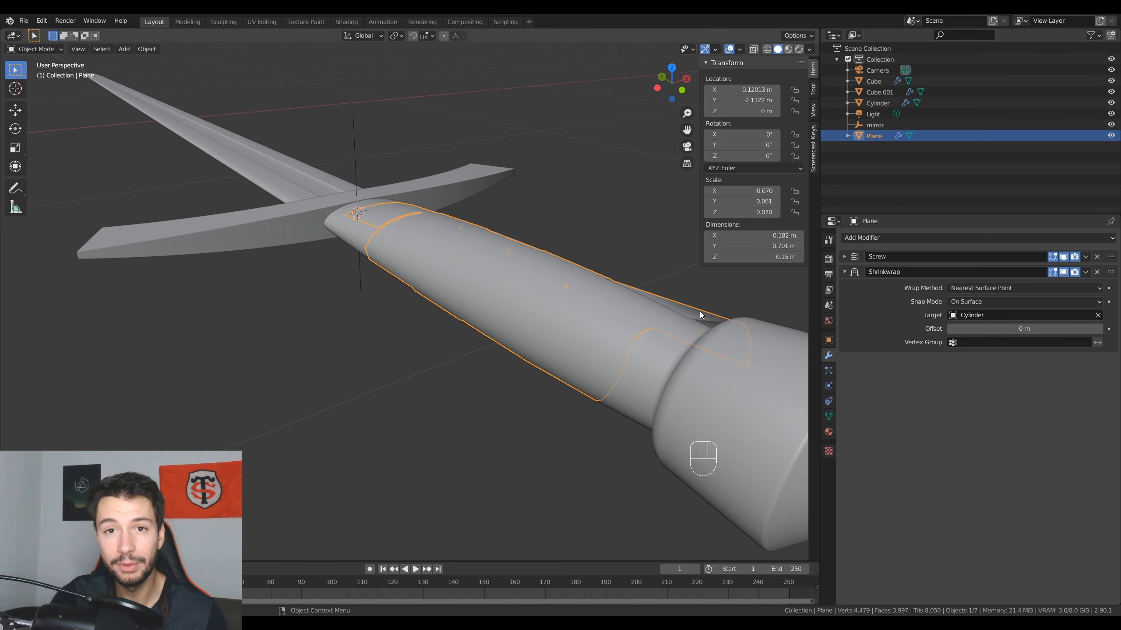
pyautogui.click(885, 240)
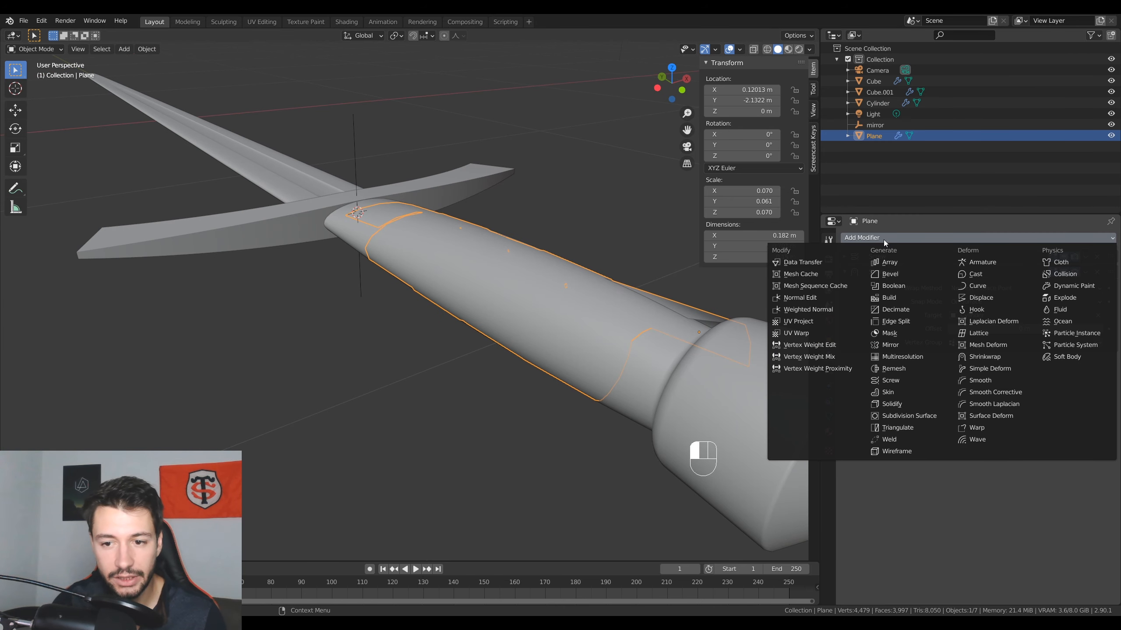
pyautogui.click(888, 405)
pyautogui.moveTo(659, 360); pyautogui.dragTo(427, 371, button='middle')
pyautogui.moveTo(1004, 387)
pyautogui.mouseDown()
pyautogui.moveTo(984, 387)
pyautogui.moveTo(1012, 387)
pyautogui.mouseUp()
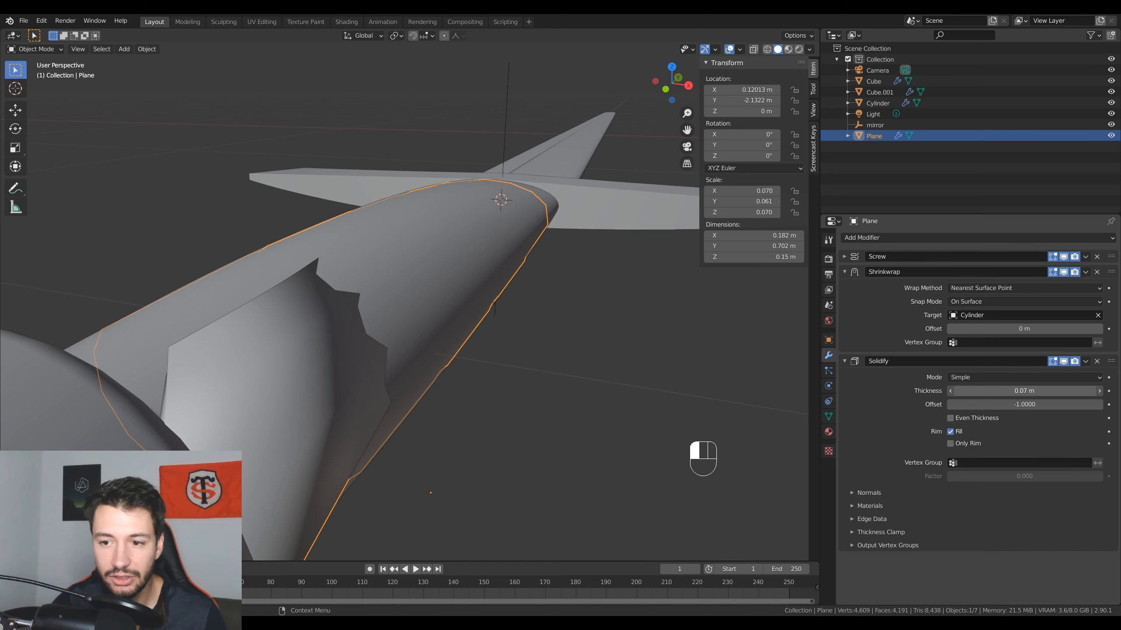
pyautogui.write('1')
pyautogui.press('Return')
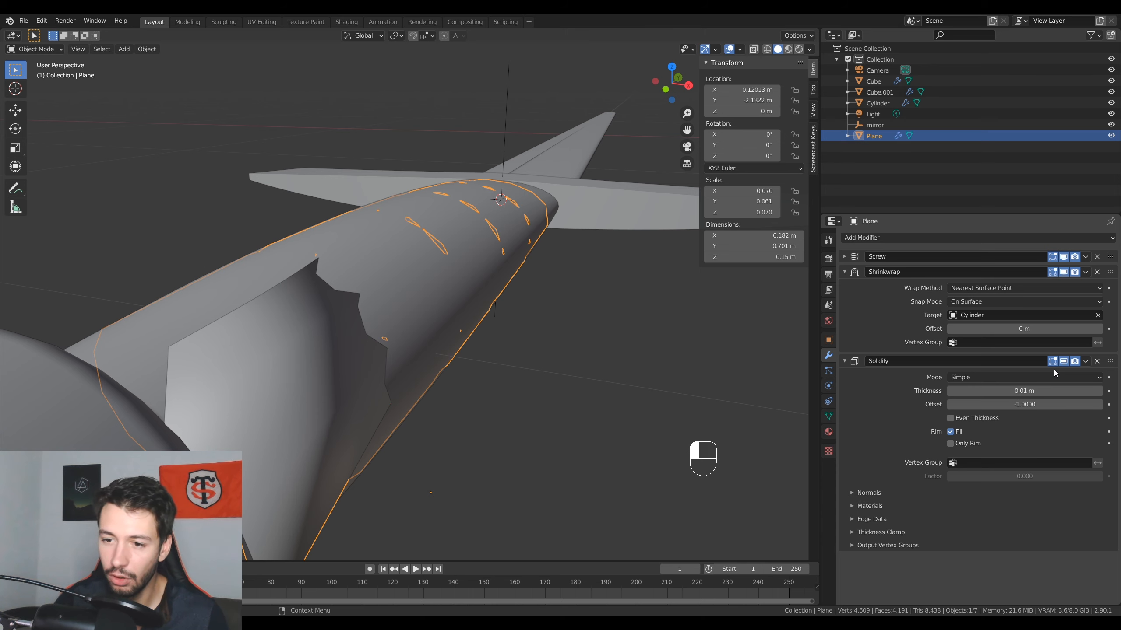
# - Hide the handle cylinder to expose the shrinkwrapped spiral on its own
pyautogui.moveTo(410, 344); pyautogui.dragTo(606, 430, button='middle')
pyautogui.click(612, 461)
pyautogui.press('h')
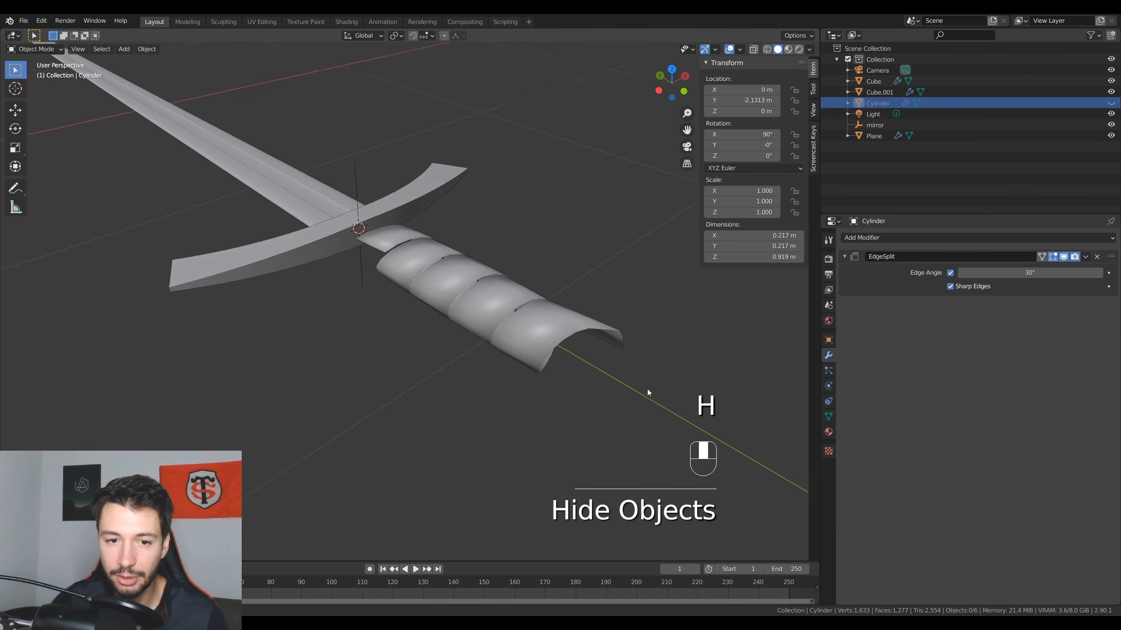
pyautogui.scroll(3, 617, 312)
pyautogui.moveTo(664, 291)
pyautogui.mouseDown(button='middle')
pyautogui.moveTo(615, 297)
pyautogui.moveTo(684, 282)
pyautogui.mouseUp(button='middle')
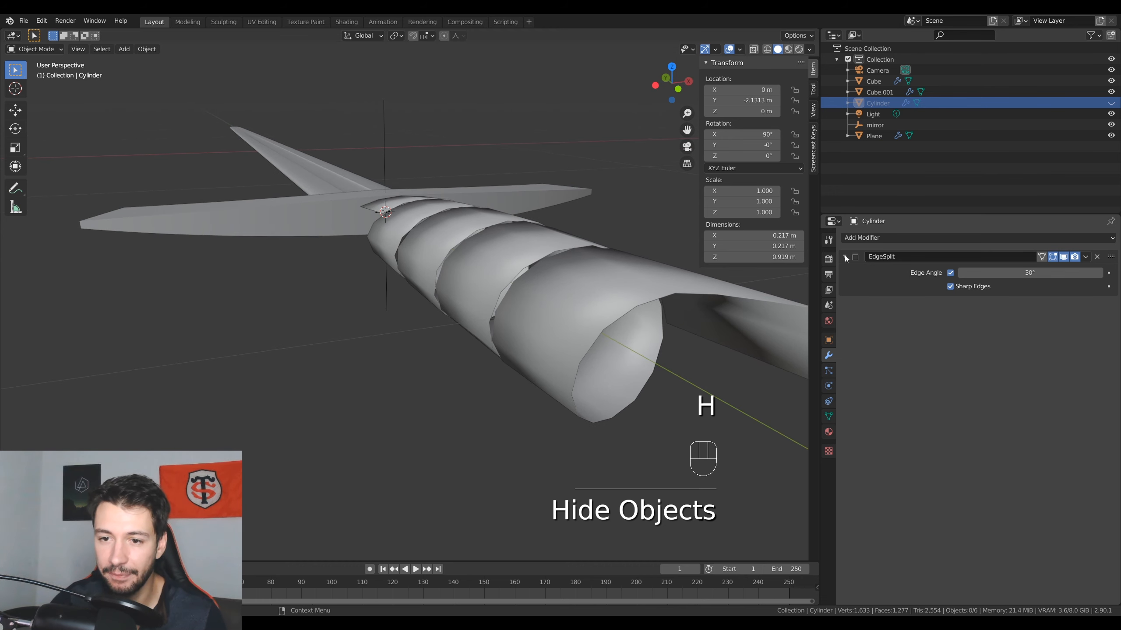
# - Add a Subdivision Surface modifier to the spiral and set its viewport levels to 2
pyautogui.click(627, 305)
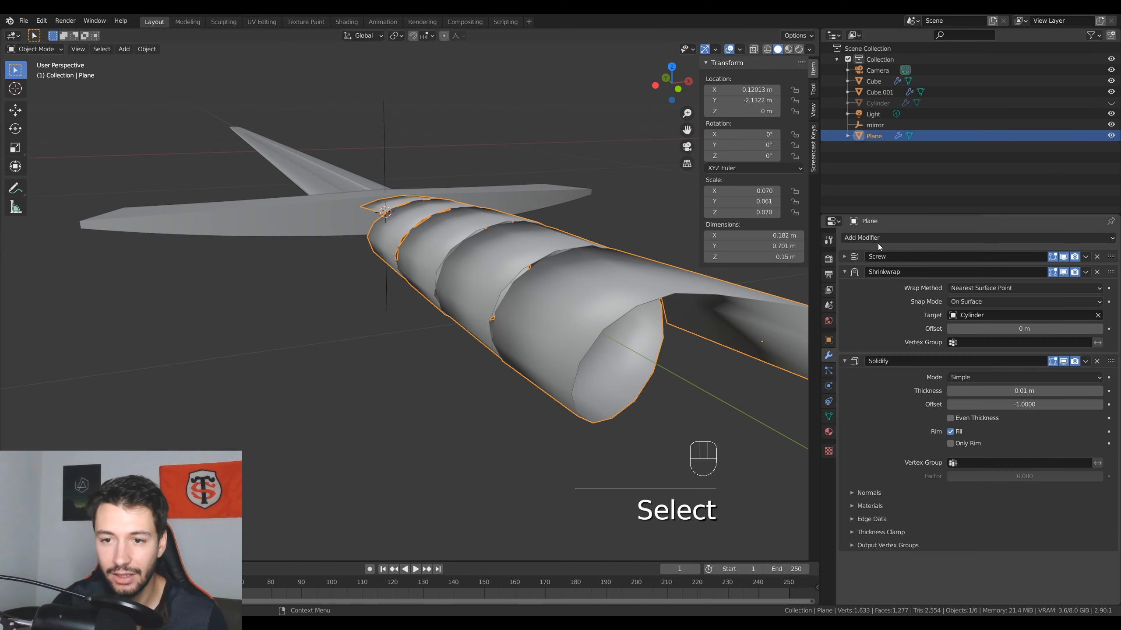
pyautogui.click(879, 238)
pyautogui.click(917, 418)
pyautogui.moveTo(707, 375); pyautogui.dragTo(655, 397, button='middle')
pyautogui.scroll(3, 654, 397)
pyautogui.moveTo(1019, 590); pyautogui.dragTo(1045, 590)
pyautogui.moveTo(625, 449); pyautogui.dragTo(556, 427, button='middle')
pyautogui.scroll(3, 467, 401)
pyautogui.keyDown('shift'); pyautogui.moveTo(464, 400); pyautogui.dragTo(587, 272, button='middle'); pyautogui.keyUp('shift')
# - Check the spiral's source edge in Edit Mode, unhide the handle in Object Mode, and select only the spiral
pyautogui.press('Tab')
pyautogui.press('a')
pyautogui.scroll(-6, 496, 368)
pyautogui.press('Tab')
pyautogui.hotkey('alt', 'h')
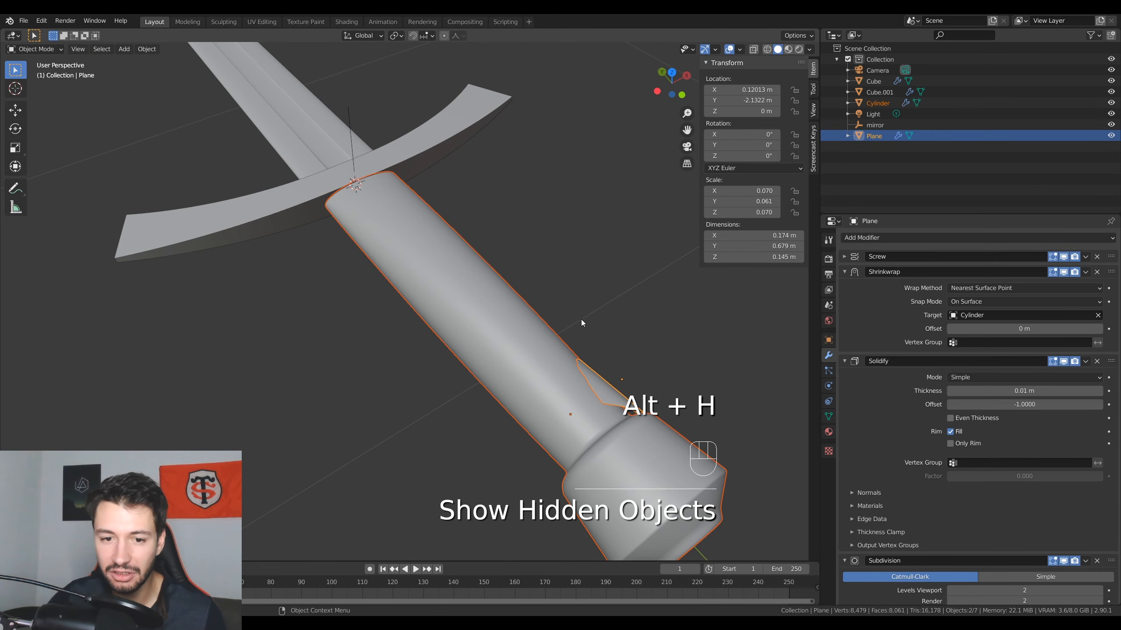
pyautogui.click(681, 413)
pyautogui.click(611, 397)
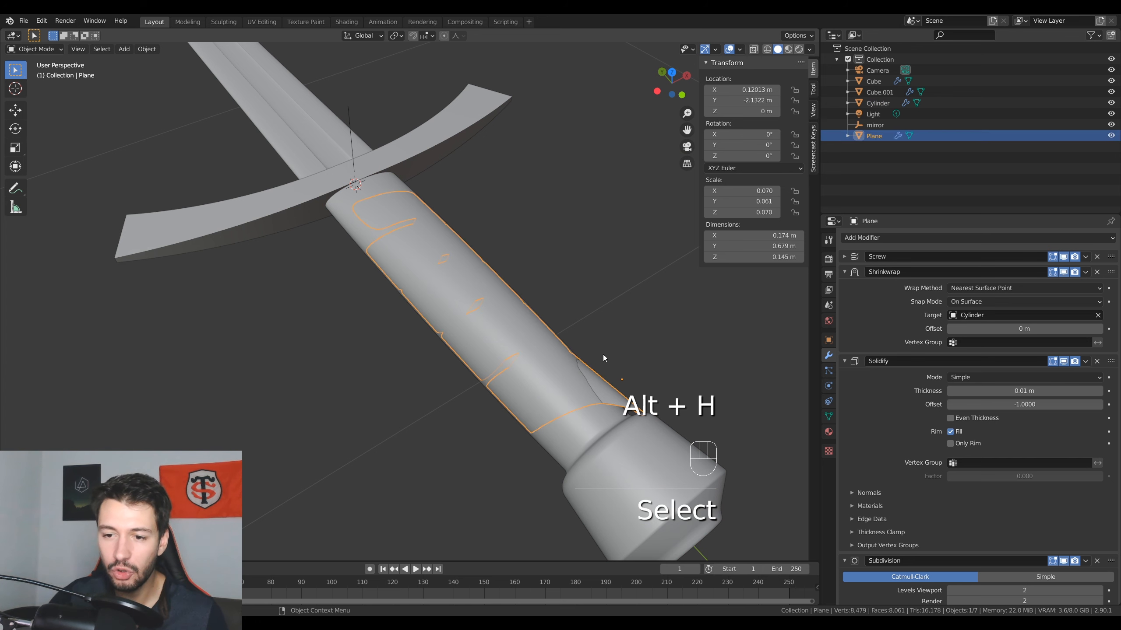
# - Set the Shrinkwrap offset to 0.005 m to lift the spiral off the handle's surface
pyautogui.moveTo(603, 354); pyautogui.dragTo(417, 370, button='middle')
pyautogui.scroll(2, 419, 349)
pyautogui.scroll(1, 419, 371)
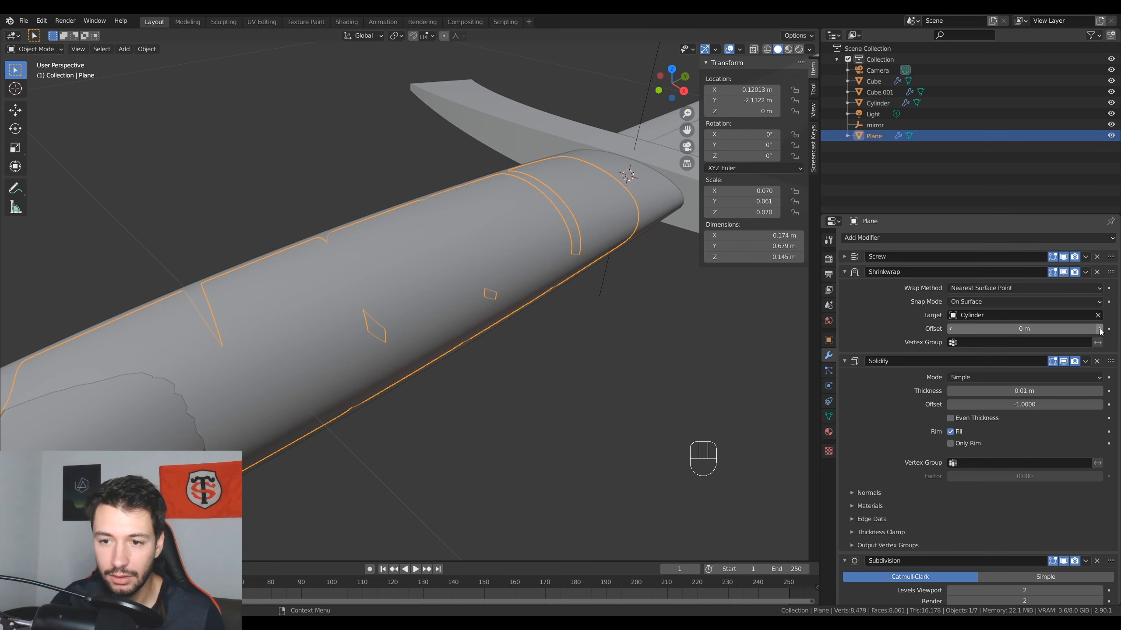
pyautogui.moveTo(1037, 330); pyautogui.dragTo(1022, 330)
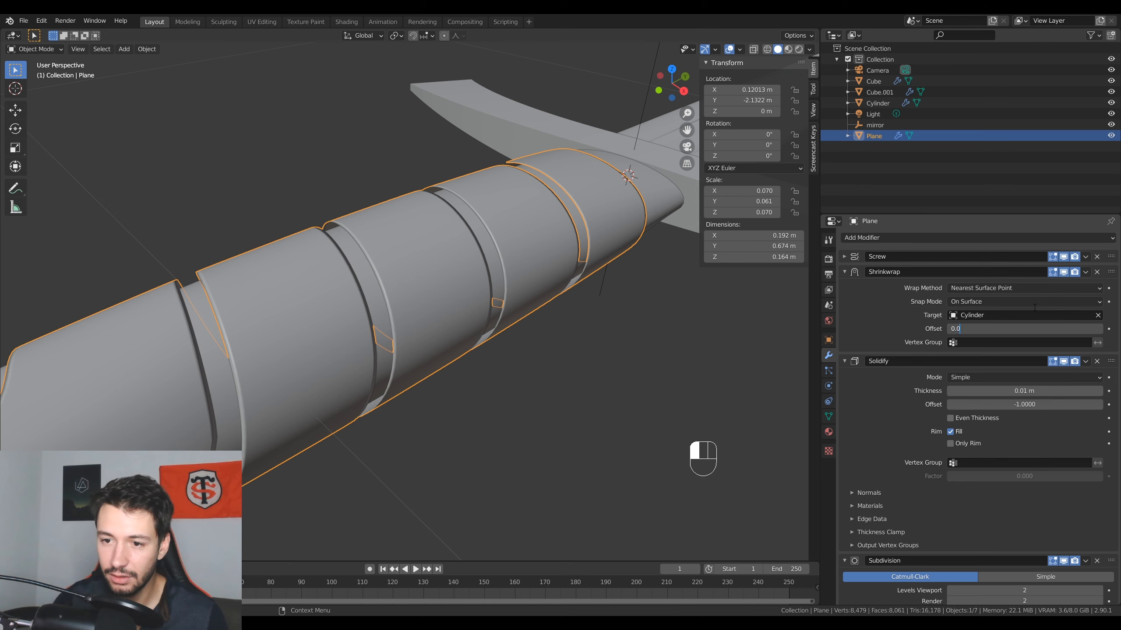
pyautogui.write('0.005')
pyautogui.press('Return')
pyautogui.moveTo(615, 325); pyautogui.dragTo(635, 377, button='middle')
pyautogui.scroll(2, 624, 312)
pyautogui.click(636, 345)
pyautogui.moveTo(518, 354); pyautogui.dragTo(510, 326, button='middle')
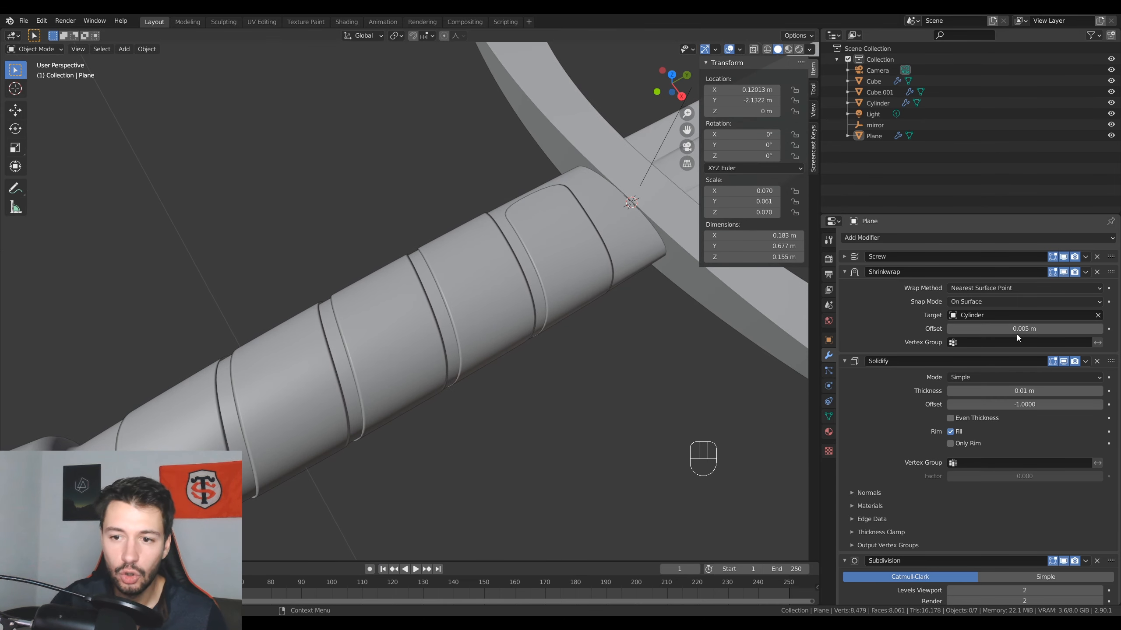
# - Raise the spiral's Solidify thickness to 0.02 m
pyautogui.click(1099, 391)
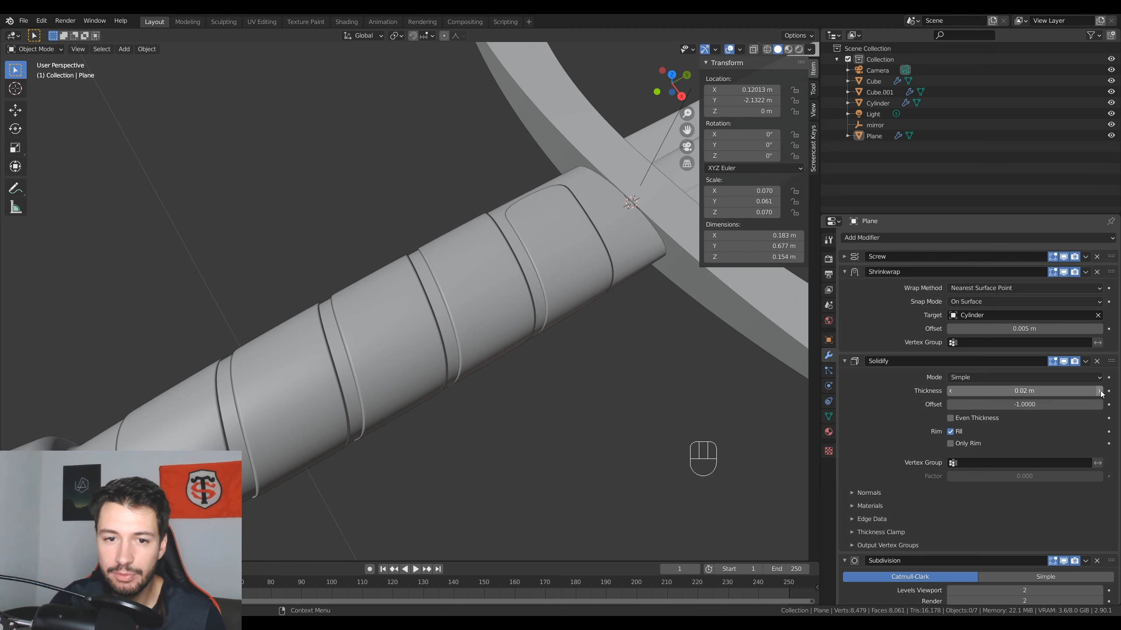
pyautogui.click(951, 391)
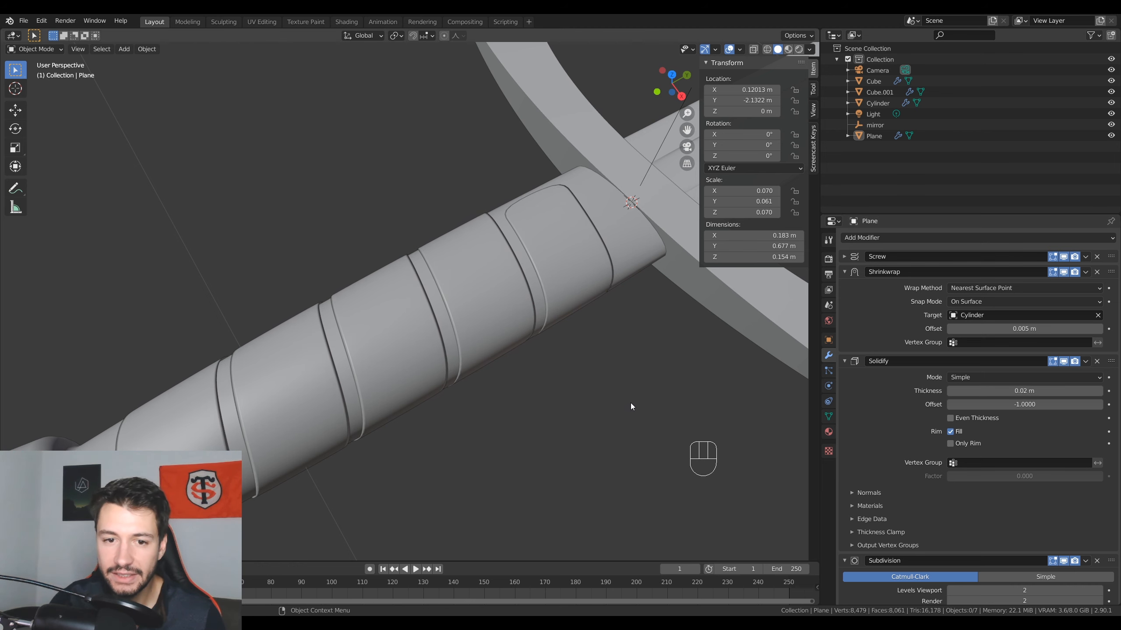
pyautogui.moveTo(631, 405); pyautogui.dragTo(721, 370, button='middle')
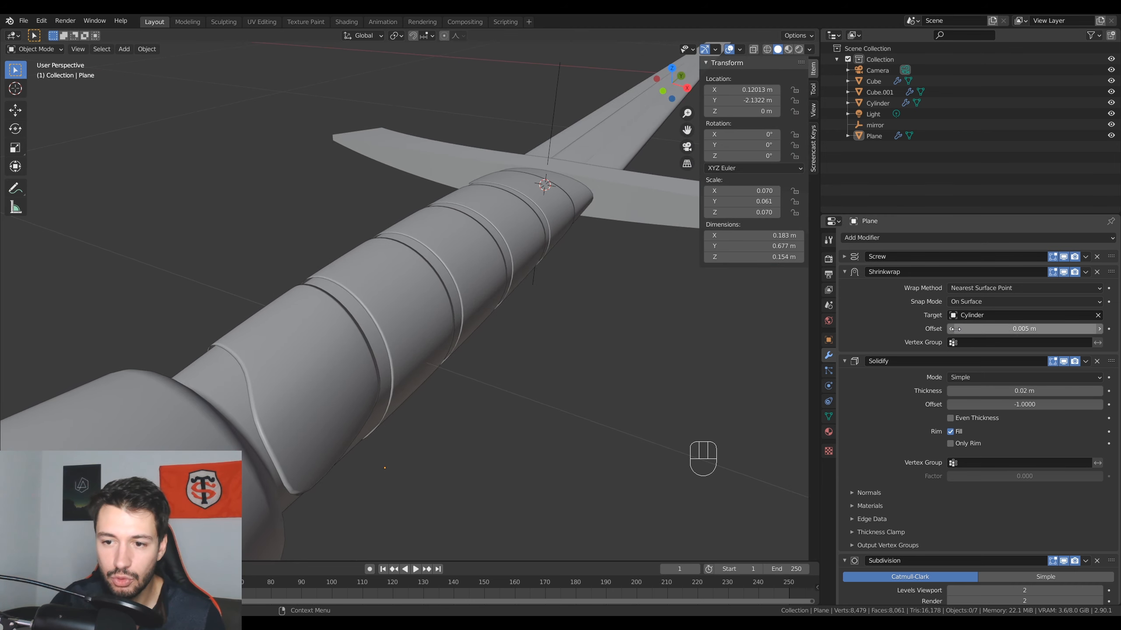
# - Set the Shrinkwrap offset to 0.01 m so the spiral sits farther off the handle
pyautogui.click(1010, 330)
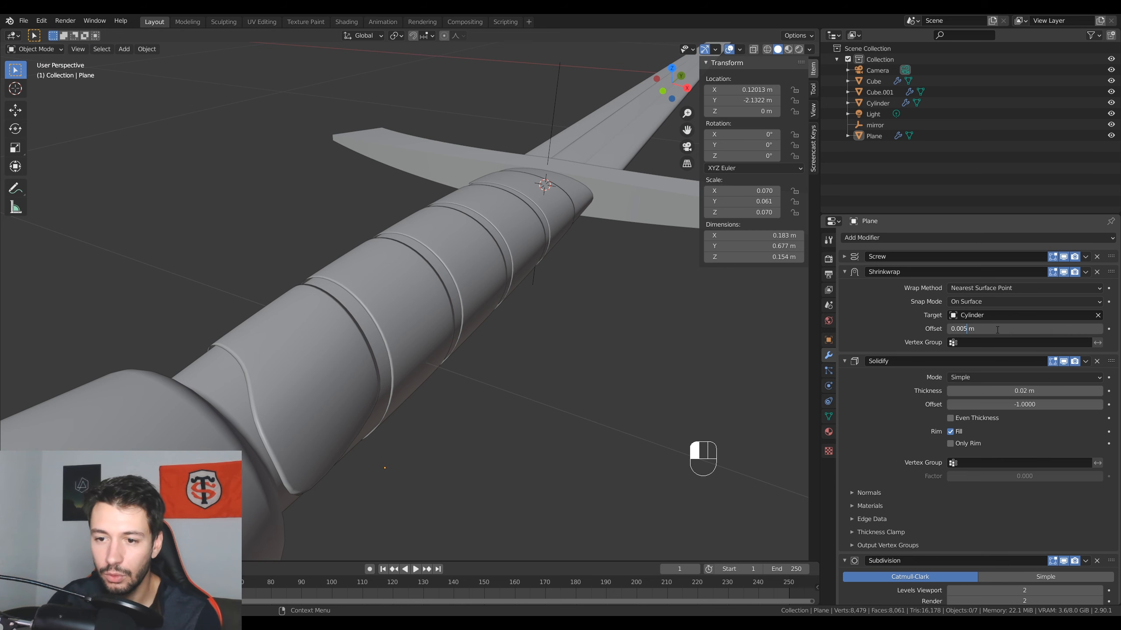
pyautogui.press('BackSpace')
pyautogui.press('BackSpace')
pyautogui.write('1')
pyautogui.press('Return')
pyautogui.moveTo(464, 355); pyautogui.dragTo(495, 343, button='middle')
pyautogui.scroll(3, 495, 343)
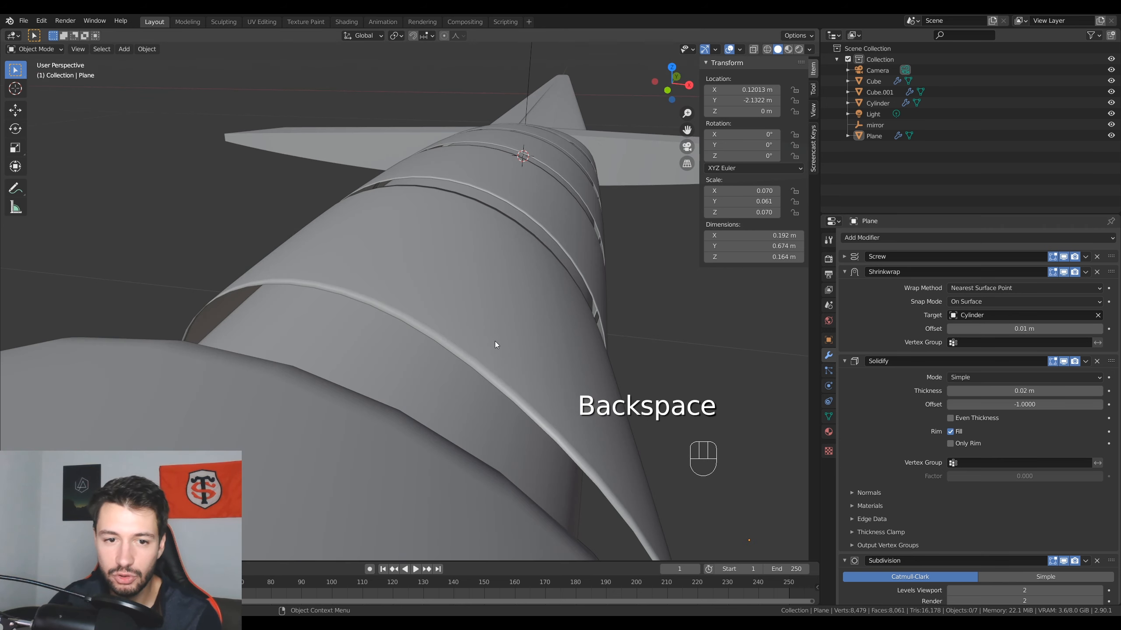
# - Increase the Solidify thickness stepwise to 0.29 m so the spiral's turns bulge like a padded wrap
pyautogui.scroll(-2, 495, 343)
pyautogui.click(951, 391)
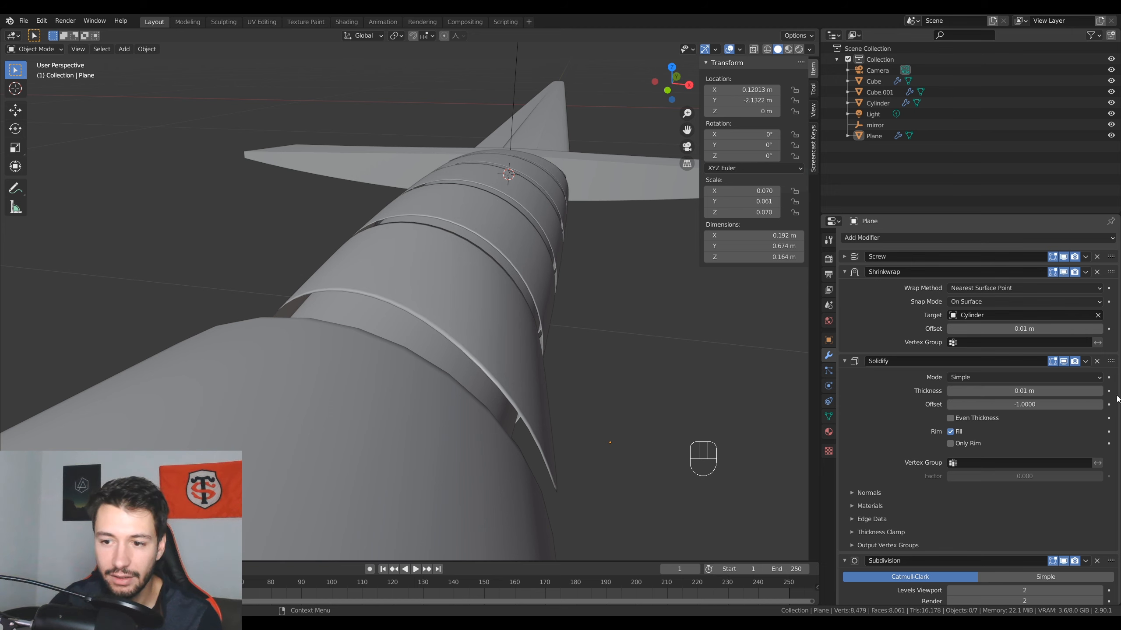
pyautogui.click(1099, 390)
pyautogui.click(1099, 391)
pyautogui.click(1099, 391)
pyautogui.click(1099, 391)
pyautogui.click(1100, 391)
pyautogui.click(1099, 391)
pyautogui.click(1099, 391)
pyautogui.click(1099, 391)
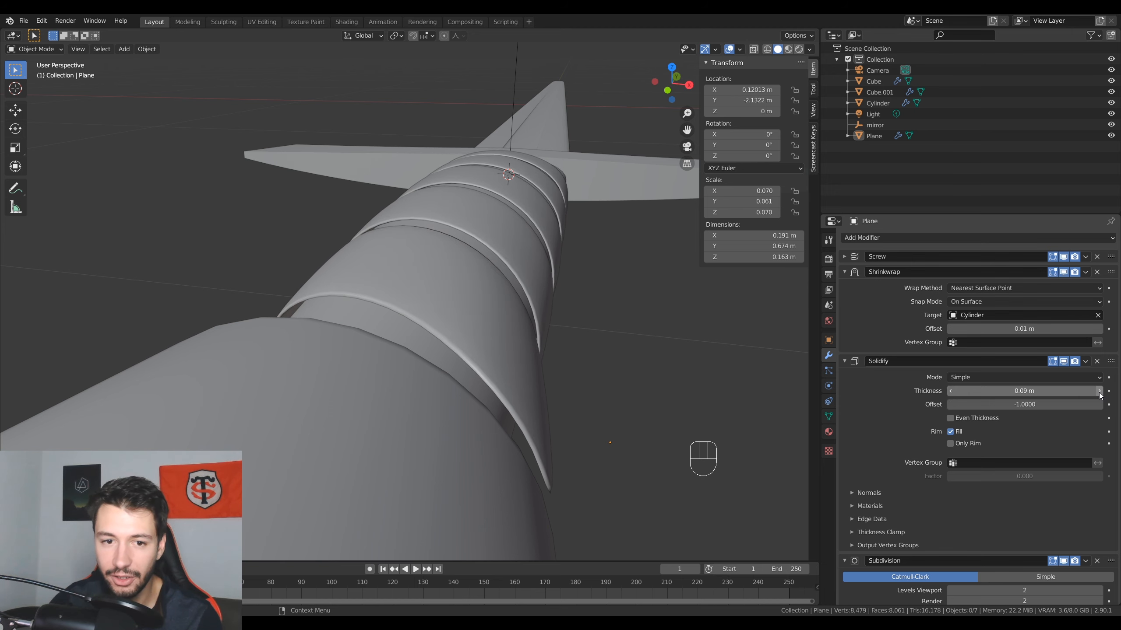
pyautogui.click(1100, 391)
pyautogui.click(1099, 390)
pyautogui.click(1100, 391)
pyautogui.click(1100, 391)
pyautogui.click(1099, 391)
pyautogui.click(1099, 391)
pyautogui.click(1100, 391)
pyautogui.click(1099, 391)
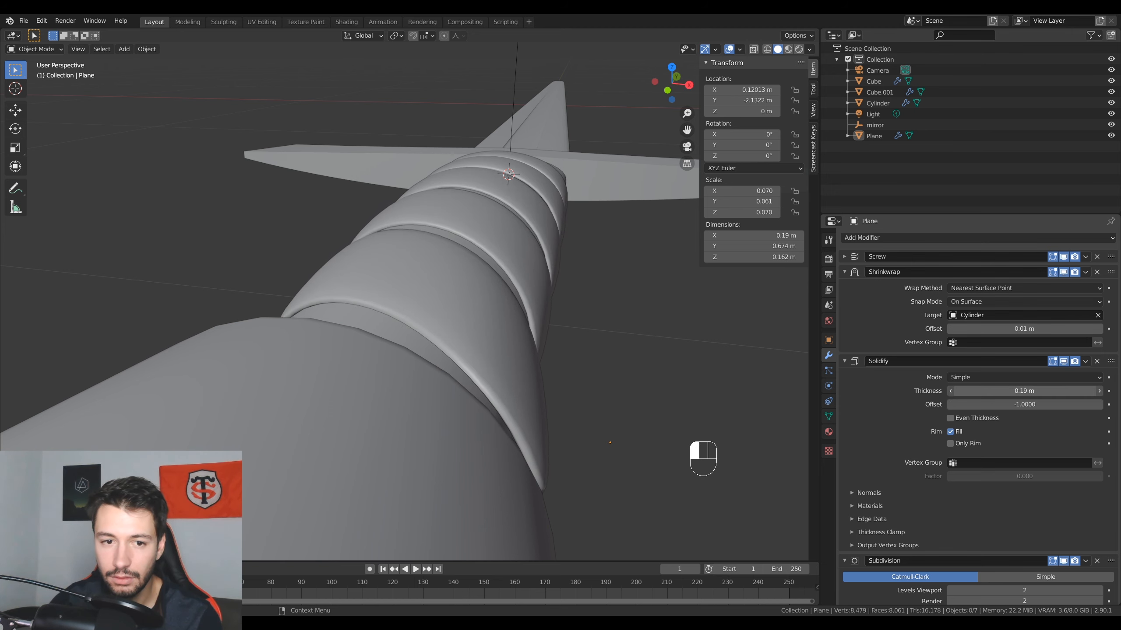
pyautogui.click(1099, 391)
pyautogui.click(1099, 391)
pyautogui.click(1099, 391)
pyautogui.click(1099, 391)
pyautogui.click(1100, 391)
pyautogui.click(1099, 391)
pyautogui.click(1100, 391)
pyautogui.moveTo(521, 335); pyautogui.dragTo(523, 307, button='middle')
pyautogui.scroll(-2, 523, 328)
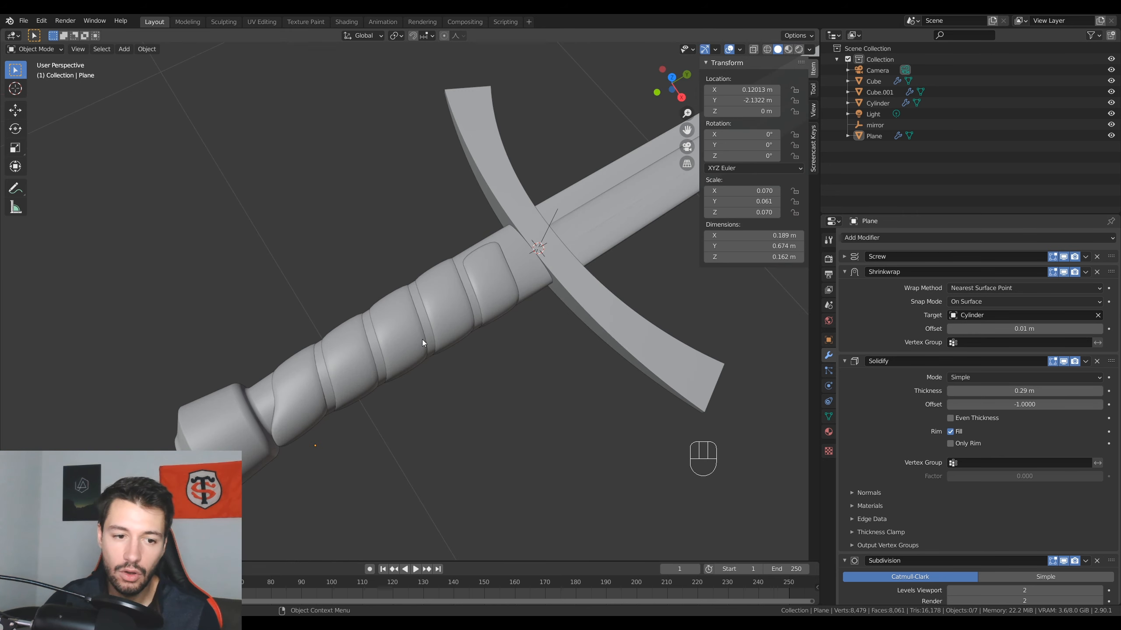
# - Move the spiral's profile edge about 0.022 m along Y toward the guard in Edit Mode
pyautogui.moveTo(393, 371)
pyautogui.mouseDown(button='middle')
pyautogui.moveTo(417, 308)
pyautogui.moveTo(403, 369)
pyautogui.mouseUp(button='middle')
pyautogui.scroll(1, 402, 369)
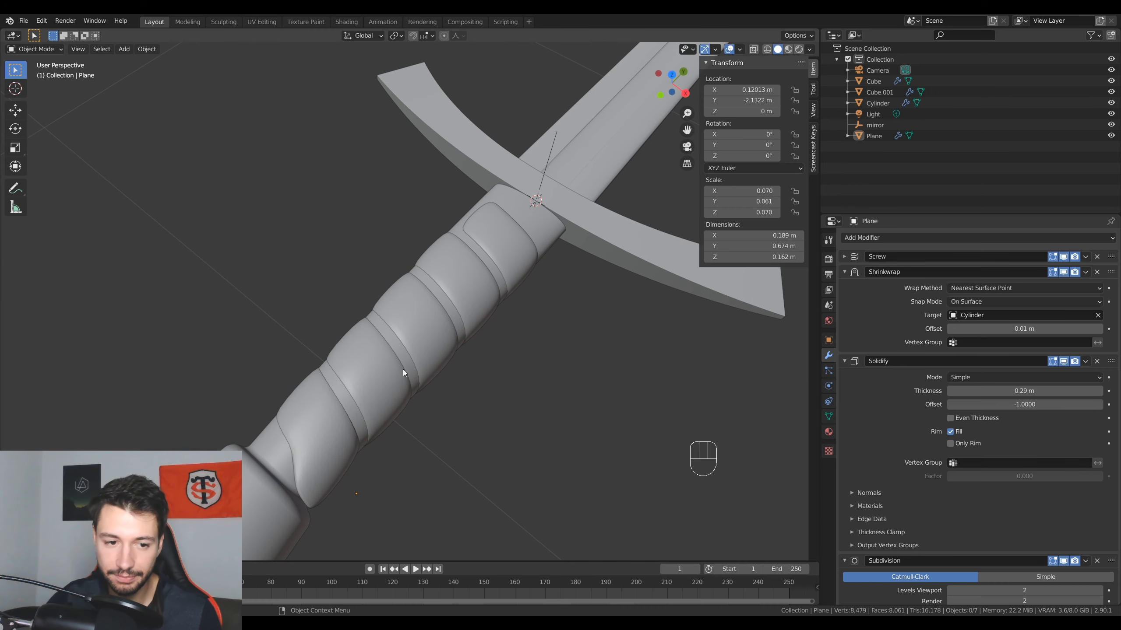
pyautogui.moveTo(468, 388); pyautogui.dragTo(432, 422, button='middle')
pyautogui.press('Tab')
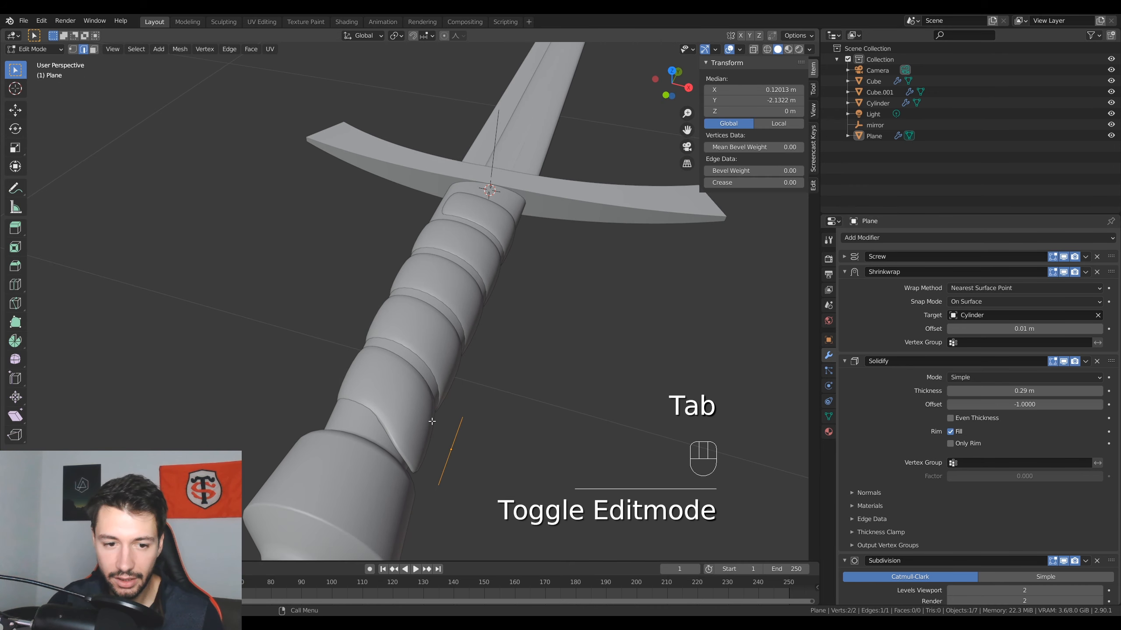
pyautogui.press('g')
pyautogui.press('y')
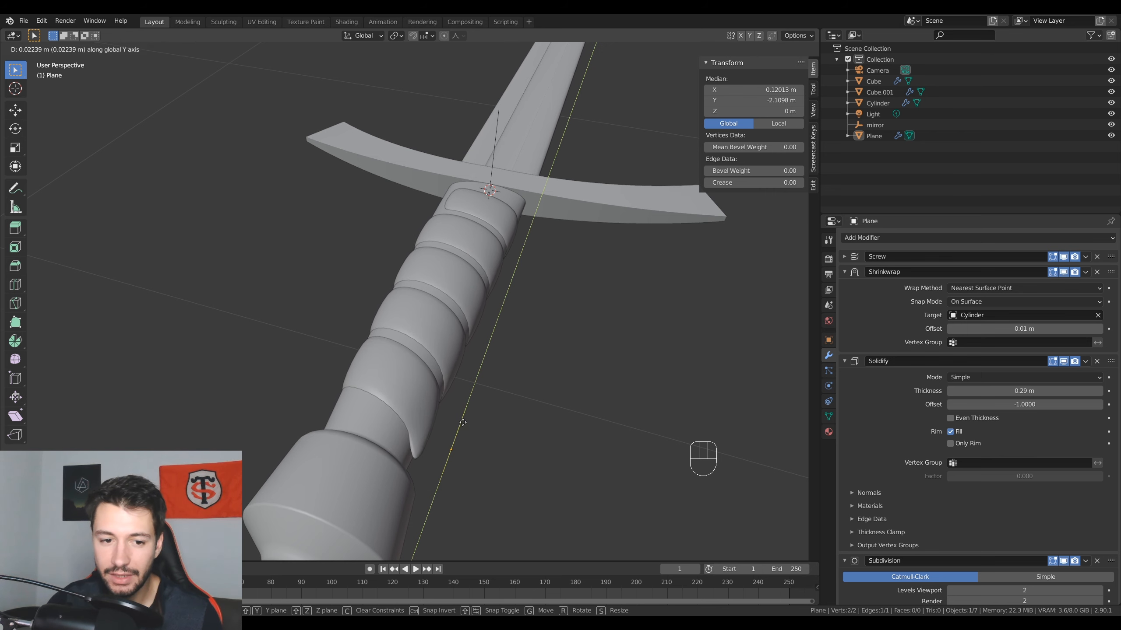
pyautogui.click(399, 435)
pyautogui.press('g')
pyautogui.press('y')
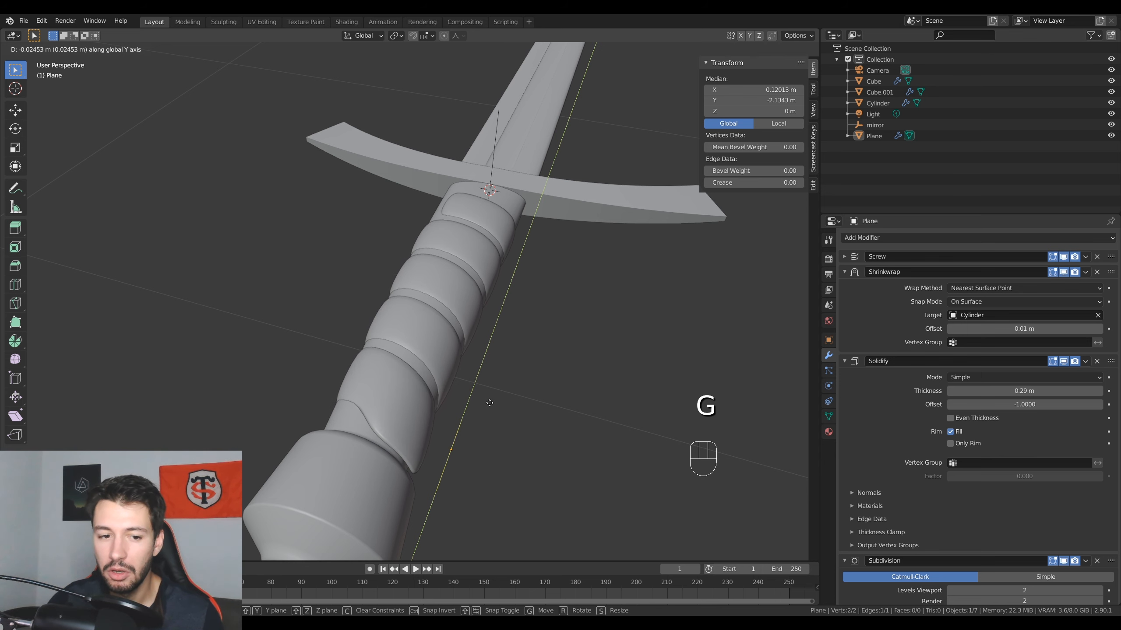
pyautogui.rightClick(489, 404)
# - Scale the spiral's profile edge along Y by about 1.2 to narrow the gaps between the turns
pyautogui.moveTo(487, 406)
pyautogui.mouseDown(button='middle')
pyautogui.moveTo(468, 410)
pyautogui.moveTo(500, 393)
pyautogui.mouseUp(button='middle')
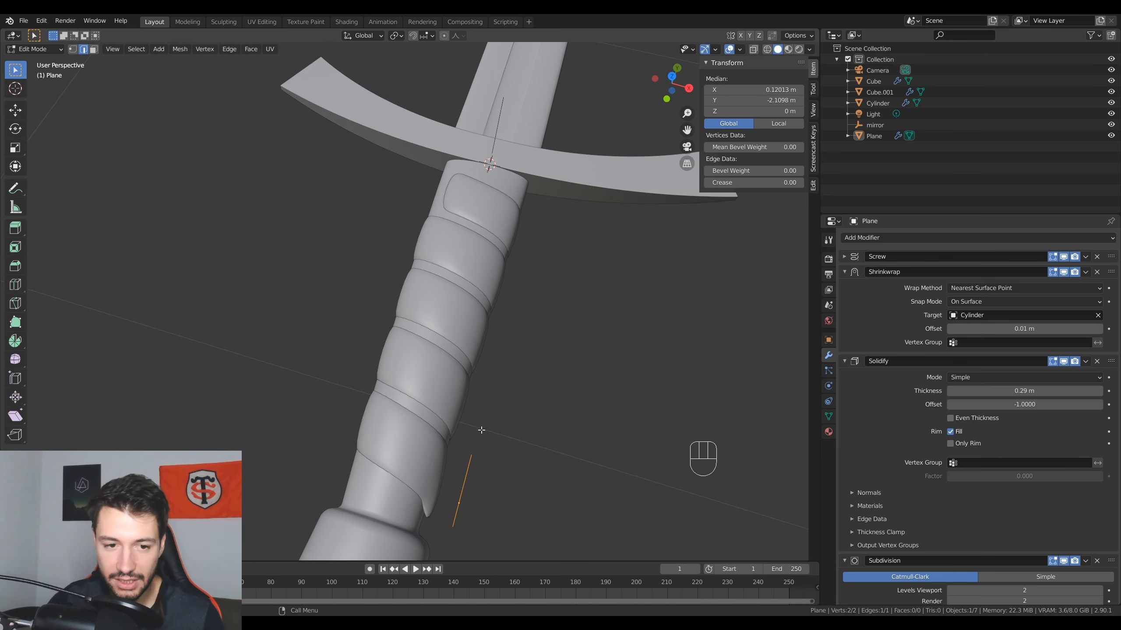
pyautogui.press('s')
pyautogui.press('y')
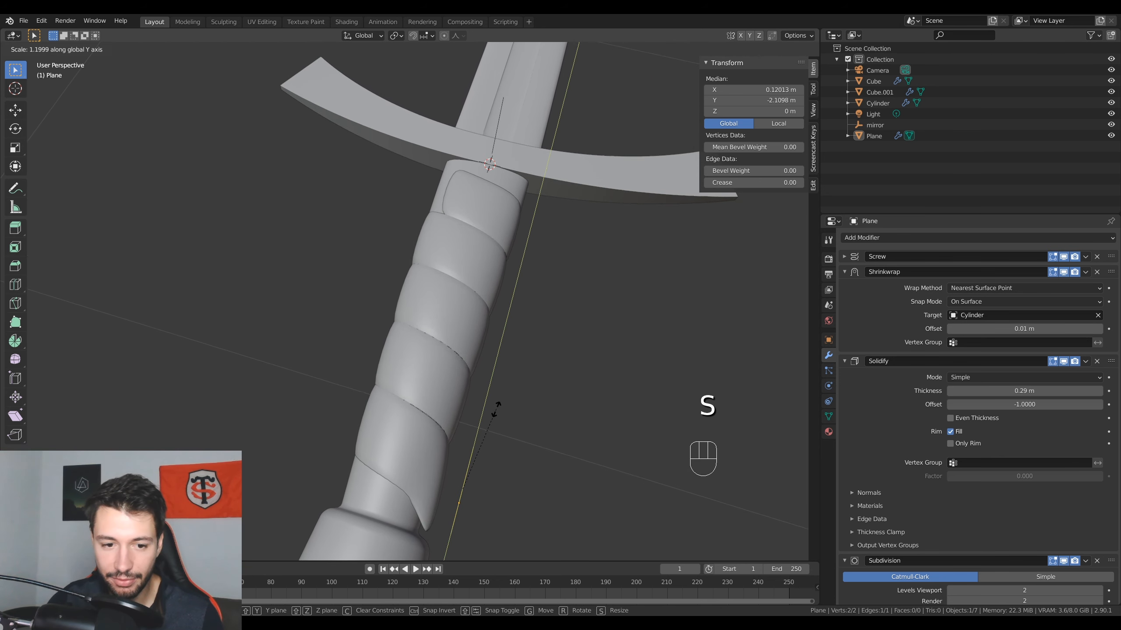
pyautogui.click(495, 412)
pyautogui.press('g')
pyautogui.press('x')
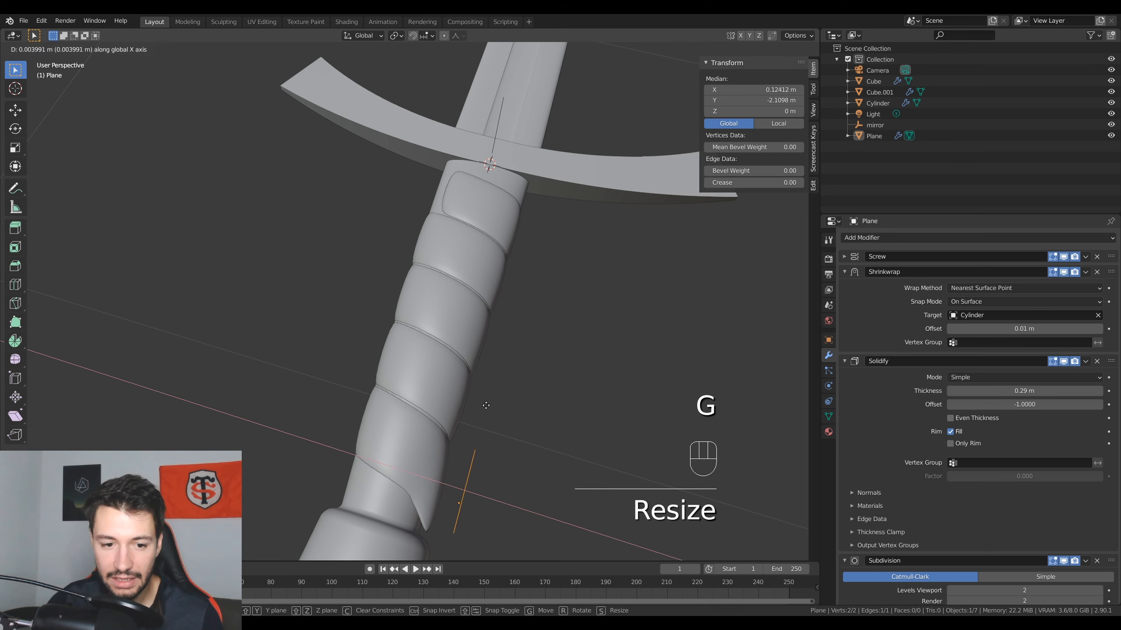
pyautogui.press('z')
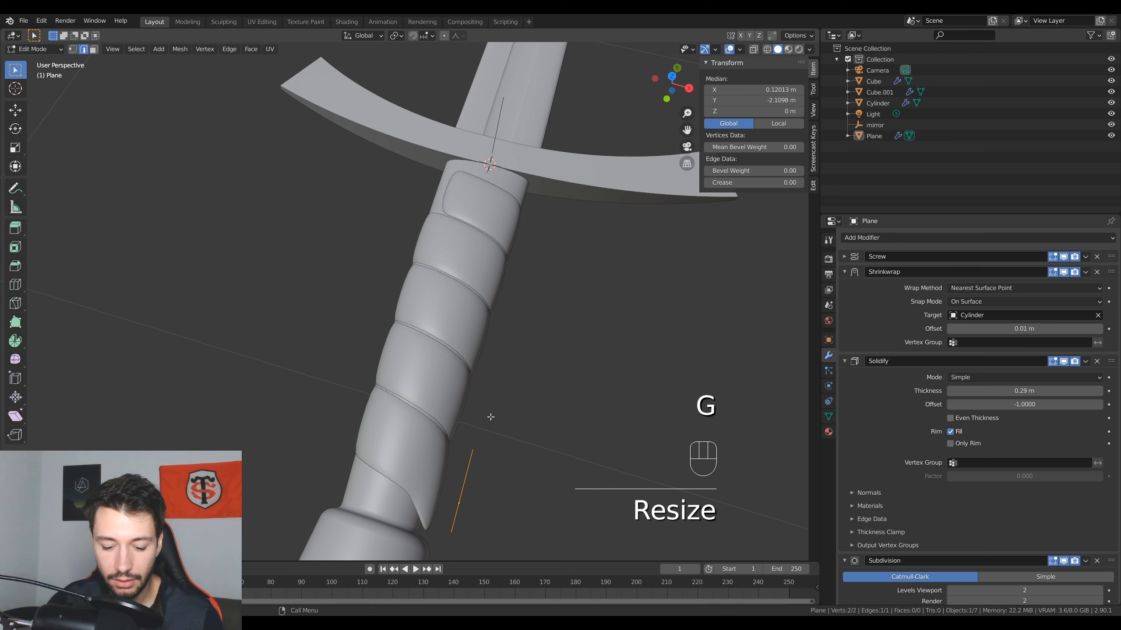
# - Move the profile edge about 0.015 m further along Y and scale it by about 1.05 along Y to close the gaps between turns
pyautogui.press('y')
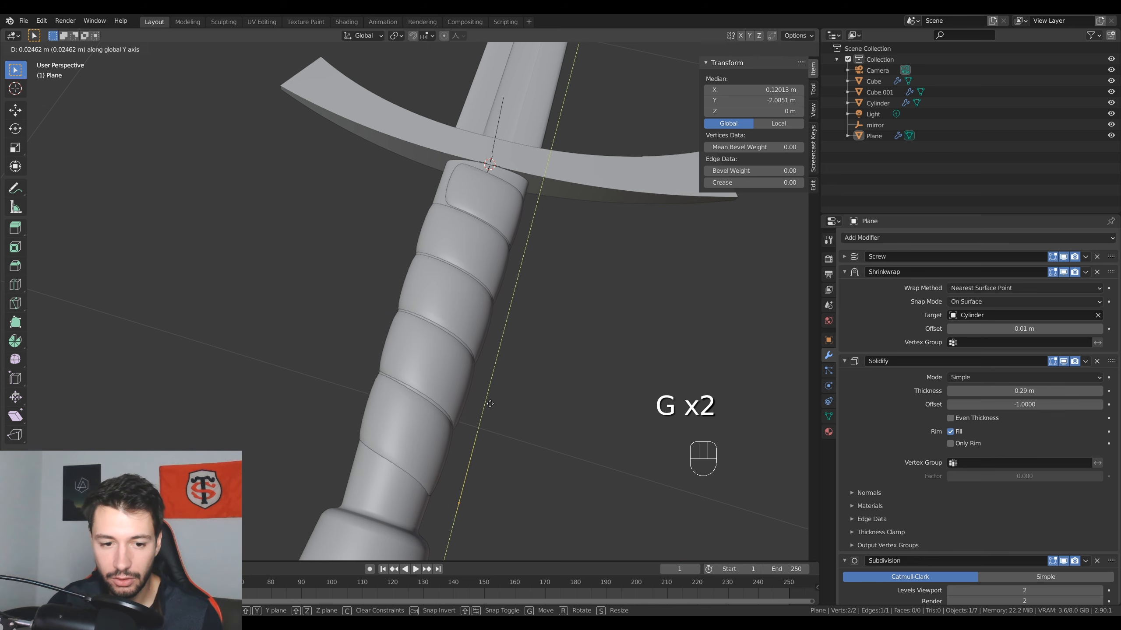
pyautogui.click(489, 408)
pyautogui.scroll(2, 415, 439)
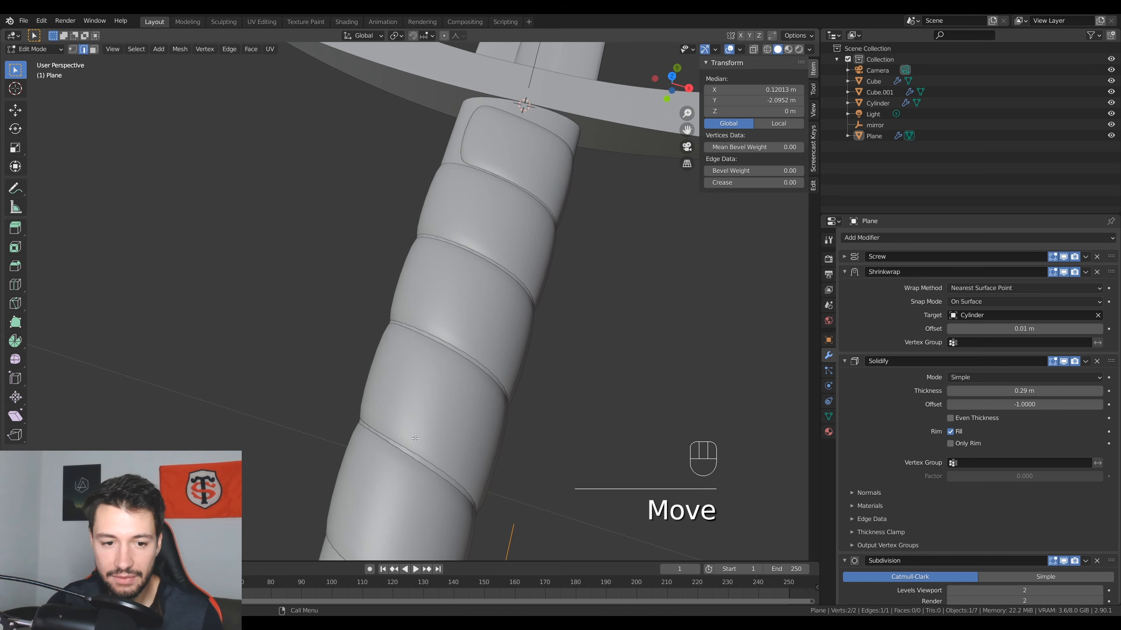
pyautogui.press('s')
pyautogui.press('y')
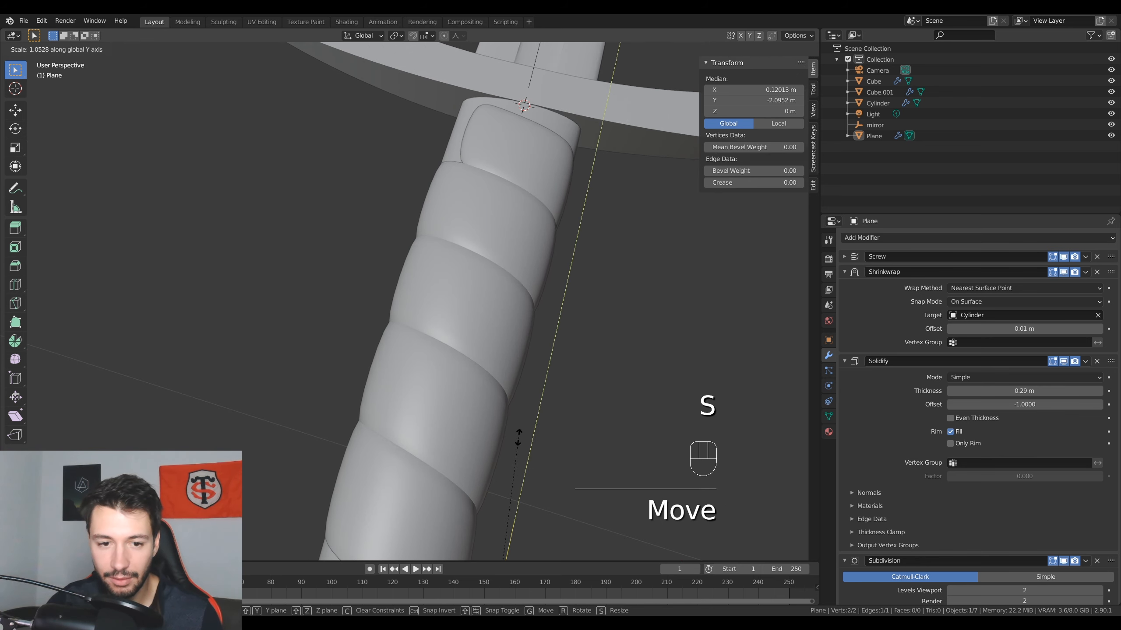
pyautogui.click(519, 437)
pyautogui.press('Tab')
# - Nudge the spiral's profile edge along Y in Edit Mode to adjust the wrap's position on the handle
pyautogui.scroll(-3, 503, 424)
pyautogui.moveTo(502, 424)
pyautogui.mouseDown(button='middle')
pyautogui.moveTo(497, 387)
pyautogui.moveTo(531, 368)
pyautogui.moveTo(371, 272)
pyautogui.moveTo(486, 290)
pyautogui.moveTo(453, 389)
pyautogui.moveTo(510, 382)
pyautogui.moveTo(498, 398)
pyautogui.moveTo(427, 328)
pyautogui.moveTo(284, 295)
pyautogui.moveTo(445, 396)
pyautogui.moveTo(559, 375)
pyautogui.moveTo(521, 423)
pyautogui.mouseUp(button='middle')
pyautogui.press('e')
pyautogui.press('Tab')
pyautogui.press('g')
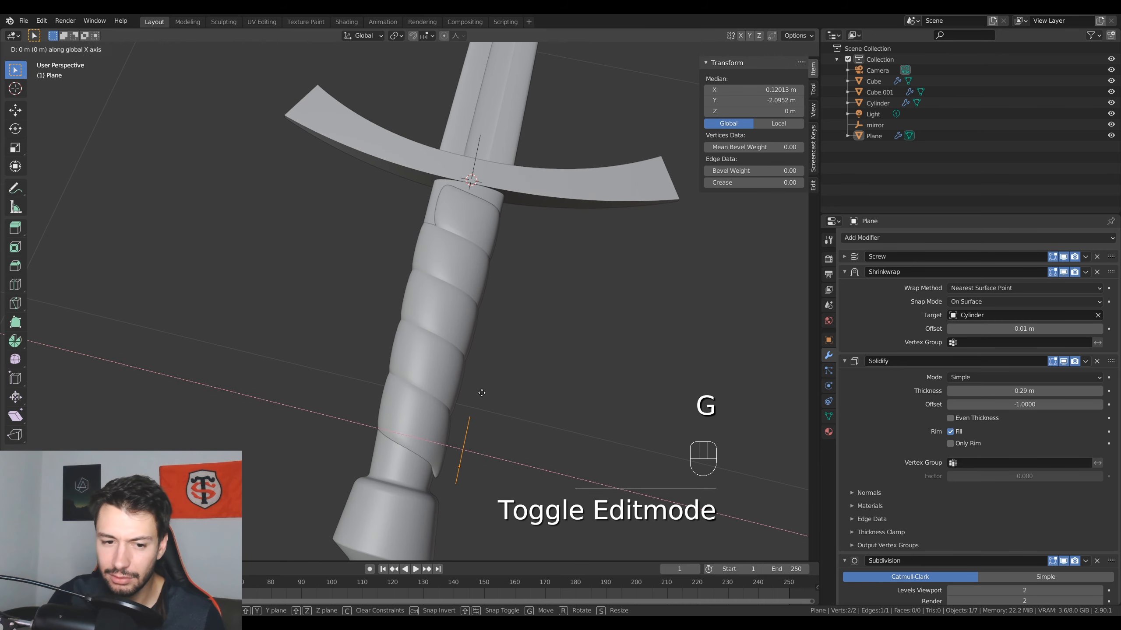
pyautogui.press('y')
pyautogui.click(482, 388)
pyautogui.press('Tab')
# - Inspect the wrap from the side and collapse the Shrinkwrap, Solidify and Subdivision modifier settings
pyautogui.moveTo(476, 388); pyautogui.dragTo(600, 309, button='middle')
pyautogui.scroll(4, 520, 255)
pyautogui.moveTo(474, 252); pyautogui.dragTo(487, 273, button='middle')
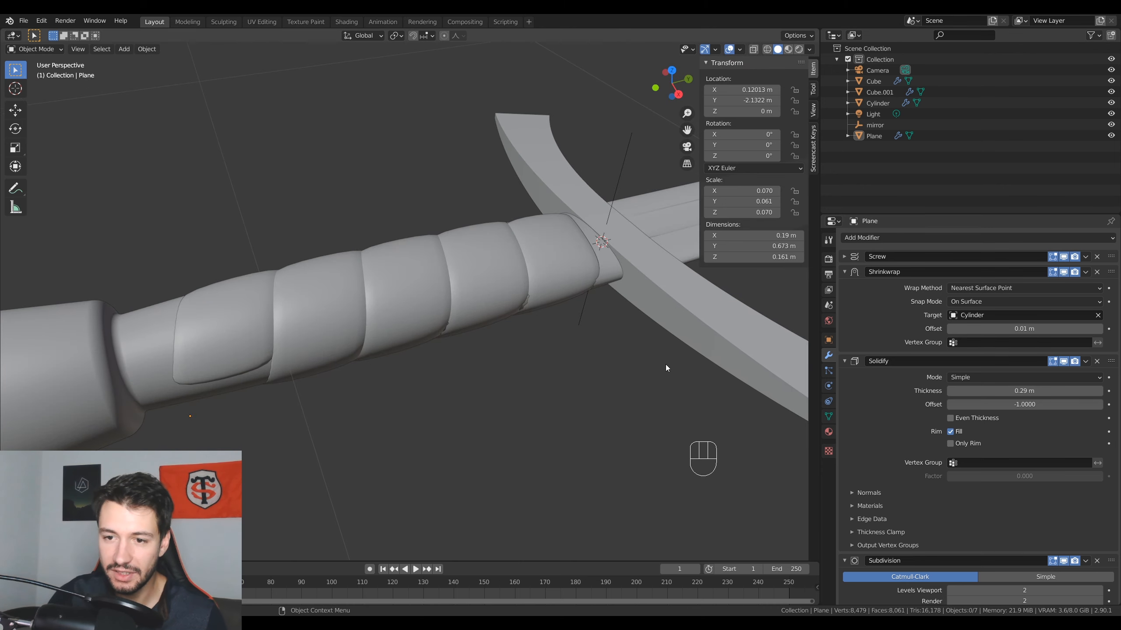
pyautogui.click(845, 272)
pyautogui.click(844, 287)
pyautogui.click(845, 303)
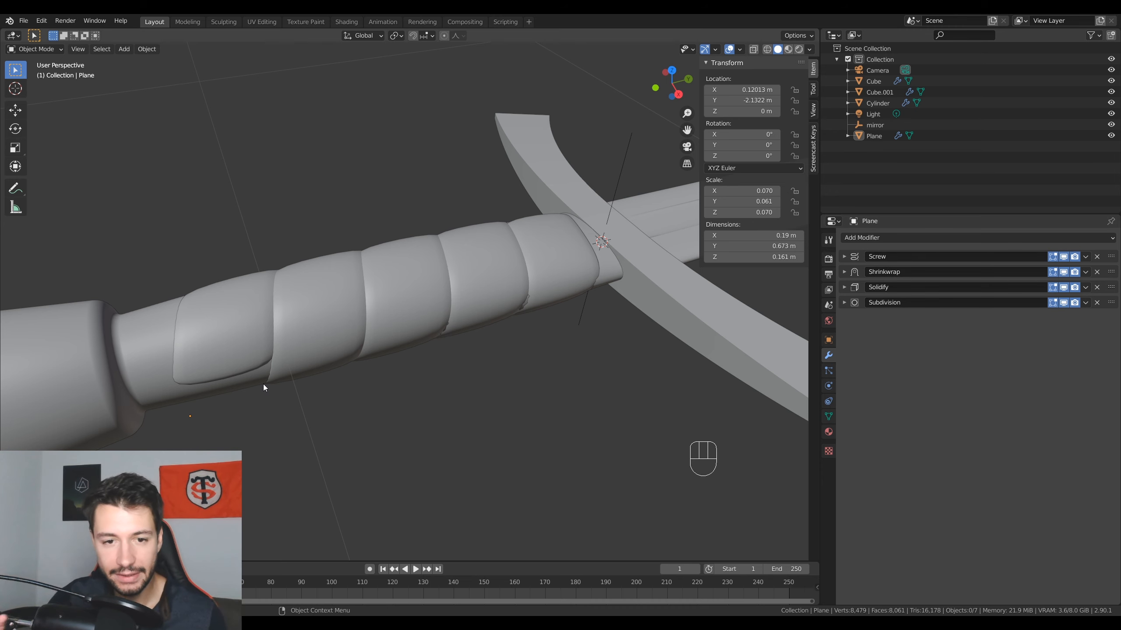
# - Try a Shrinkwrap offset of 0.02 m on the spiral and check its fit around the handle
pyautogui.scroll(2, 525, 335)
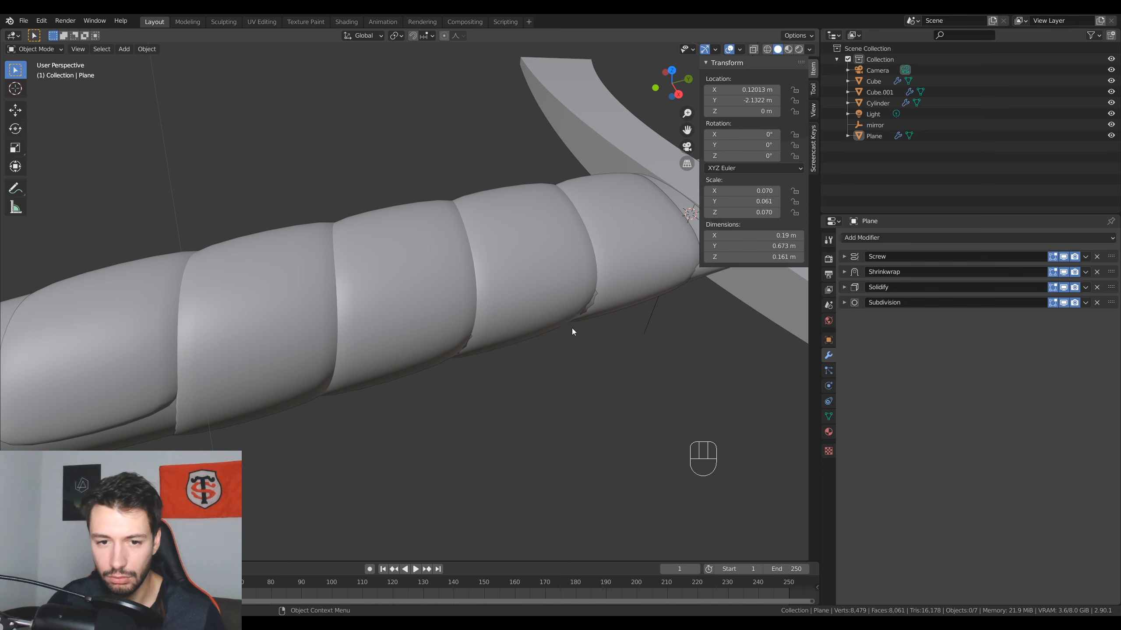
pyautogui.click(845, 271)
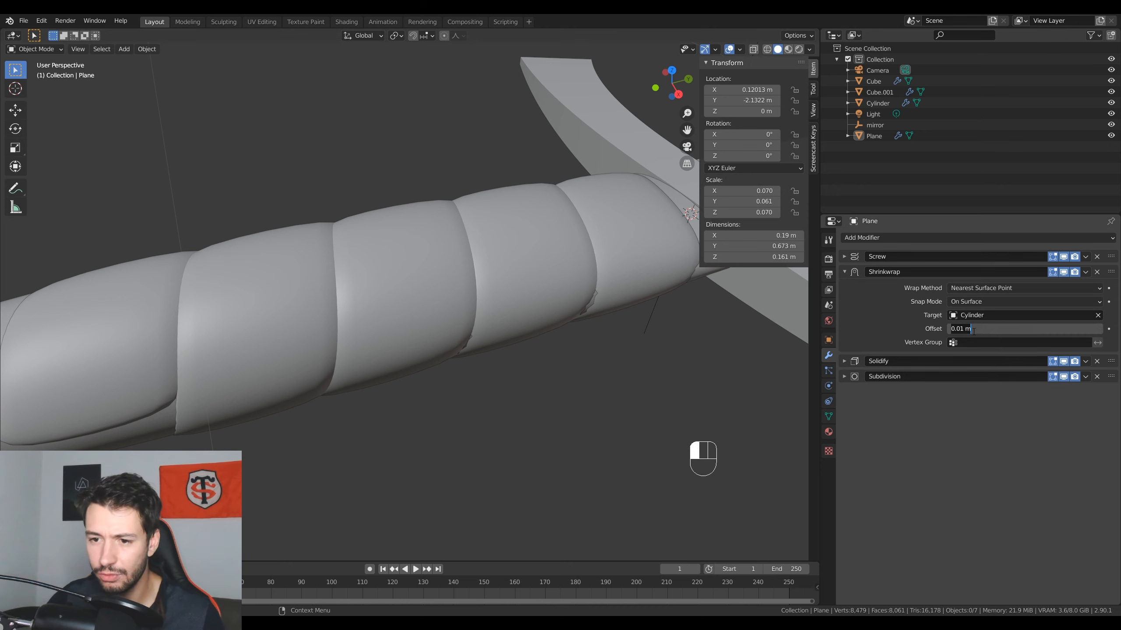
pyautogui.moveTo(985, 330)
pyautogui.mouseDown()
pyautogui.moveTo(1019, 330)
pyautogui.moveTo(977, 330)
pyautogui.moveTo(995, 330)
pyautogui.mouseUp()
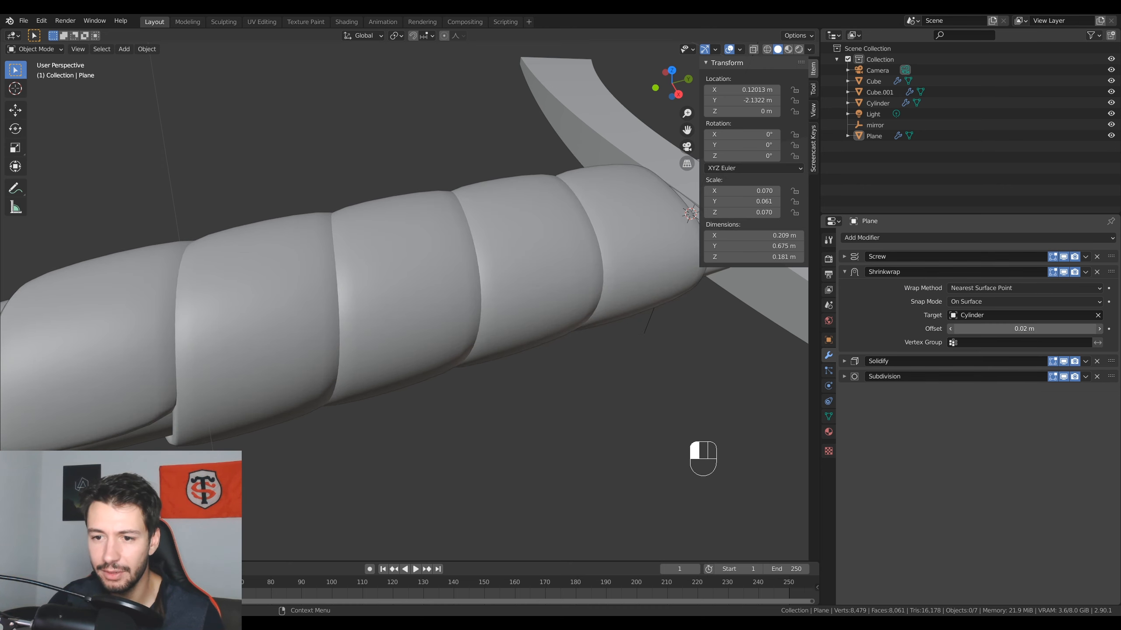
pyautogui.moveTo(589, 400); pyautogui.dragTo(594, 370, button='middle')
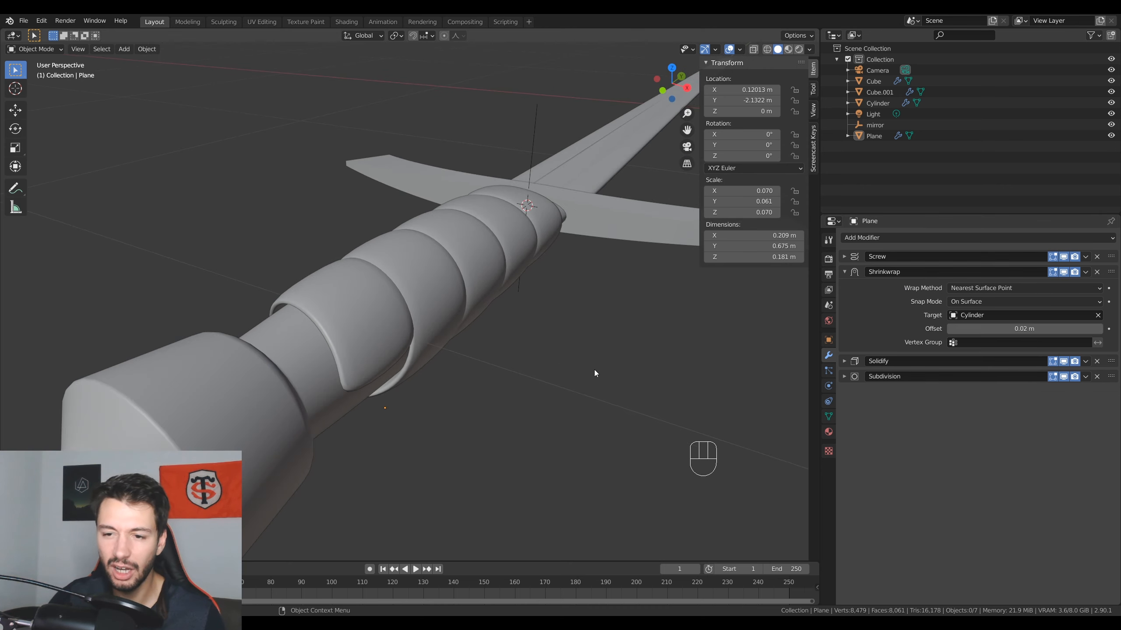
# - Set the spiral's Shrinkwrap offset to 0.015 m
pyautogui.click(1014, 329)
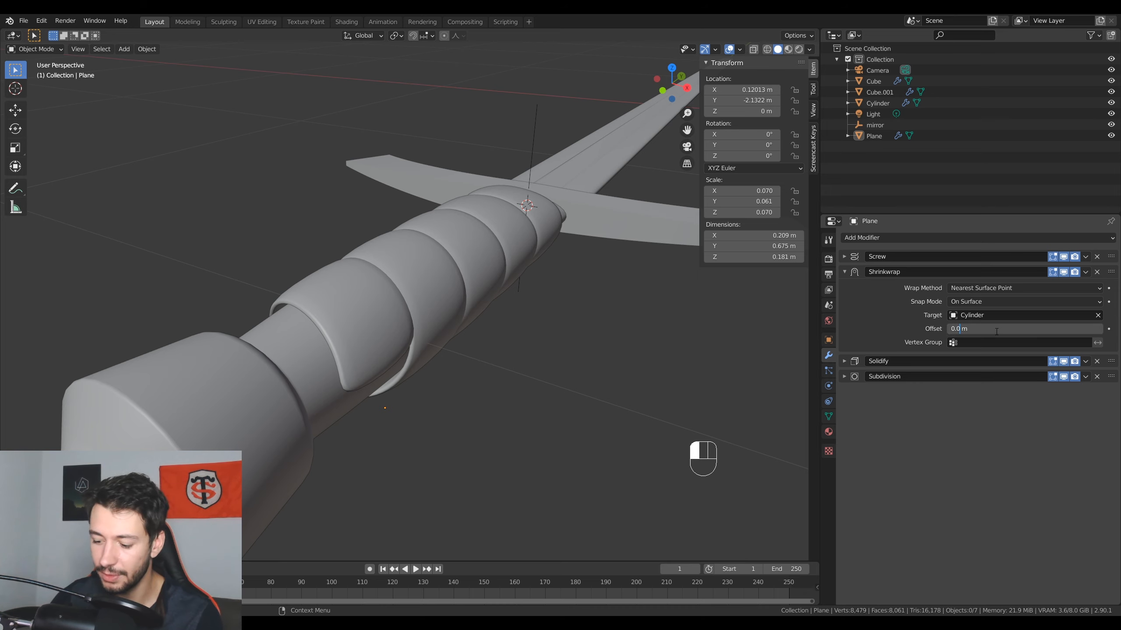
pyautogui.write('15')
pyautogui.press('Return')
pyautogui.moveTo(582, 310); pyautogui.dragTo(734, 367, button='middle')
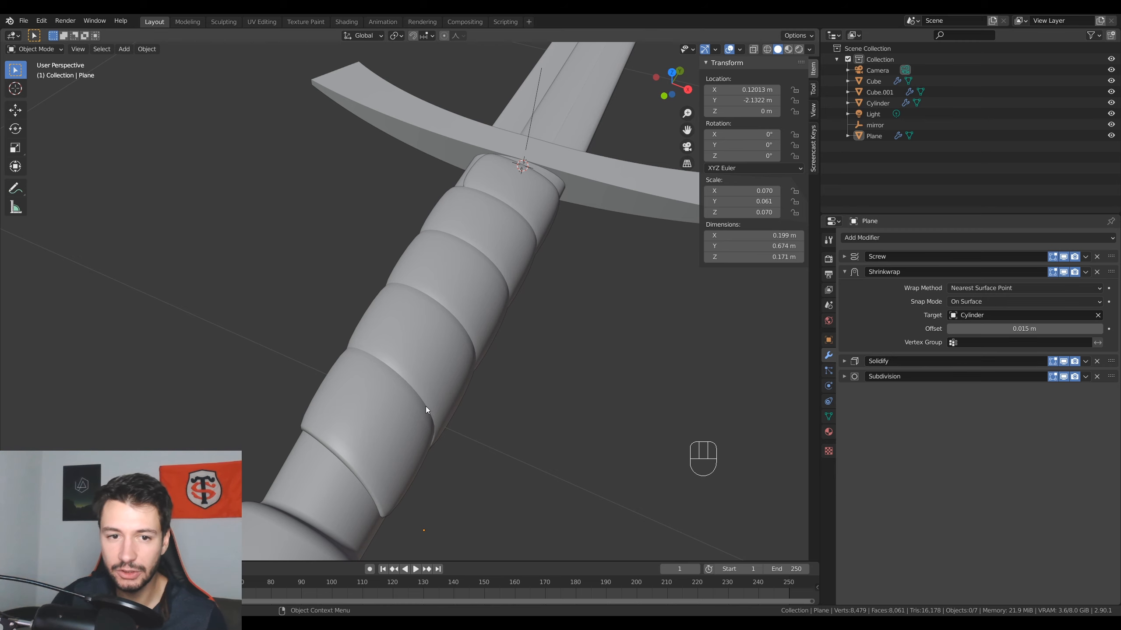
pyautogui.moveTo(426, 407); pyautogui.dragTo(479, 388, button='middle')
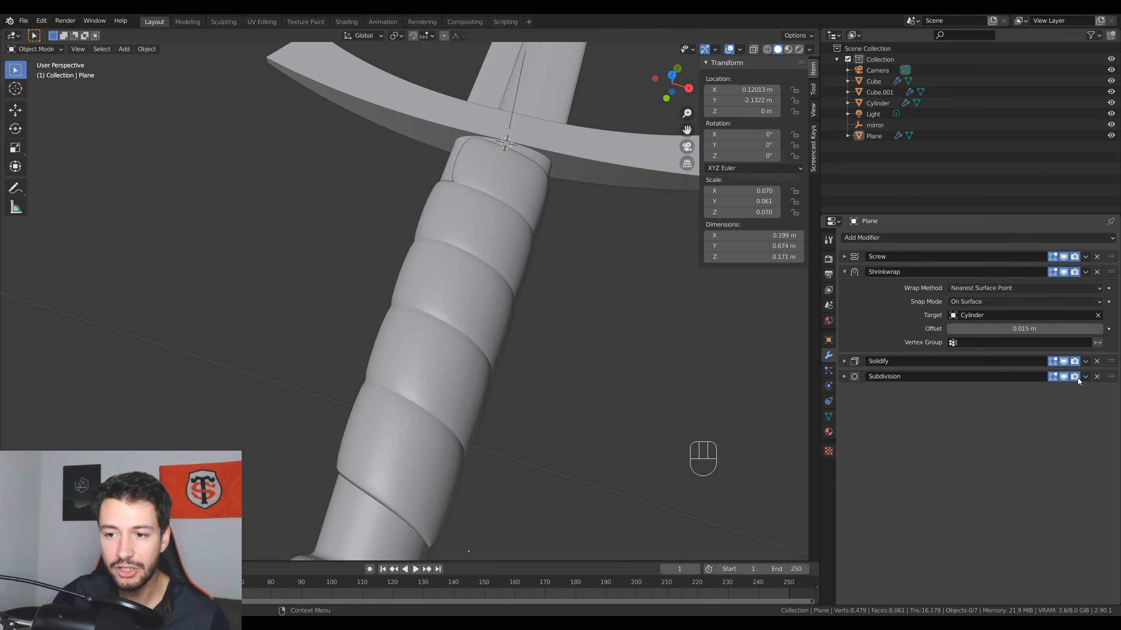
# - Compare the wrap with and without the Subdivision modifier by toggling its viewport display off and on
pyautogui.click(1064, 377)
pyautogui.click(1064, 377)
pyautogui.click(1063, 376)
pyautogui.click(1063, 376)
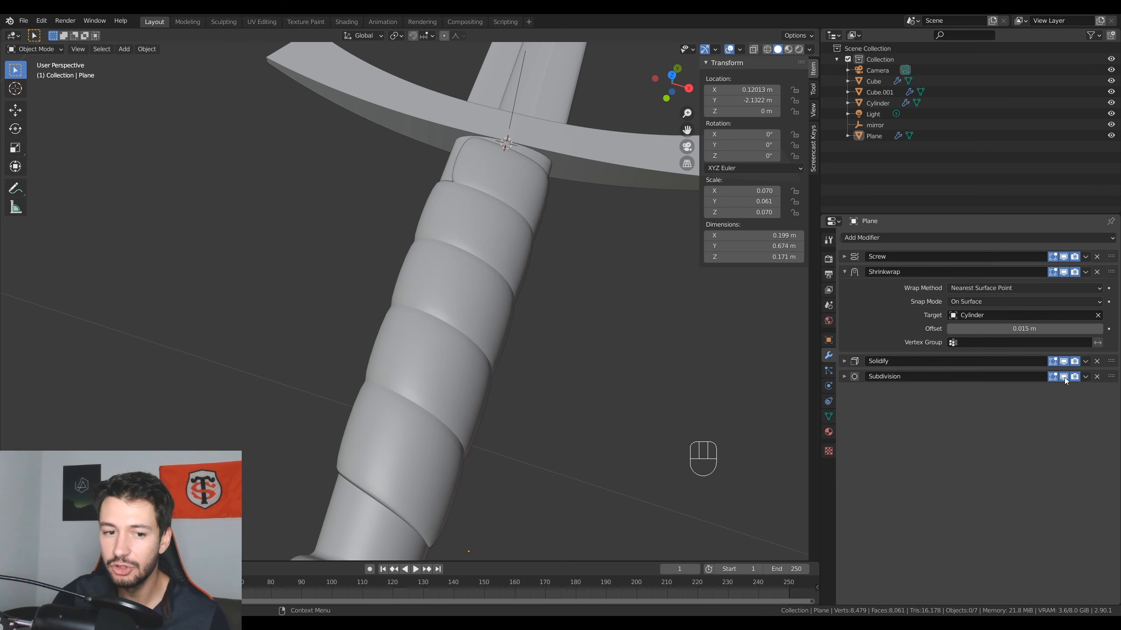
pyautogui.click(1064, 377)
pyautogui.click(1064, 376)
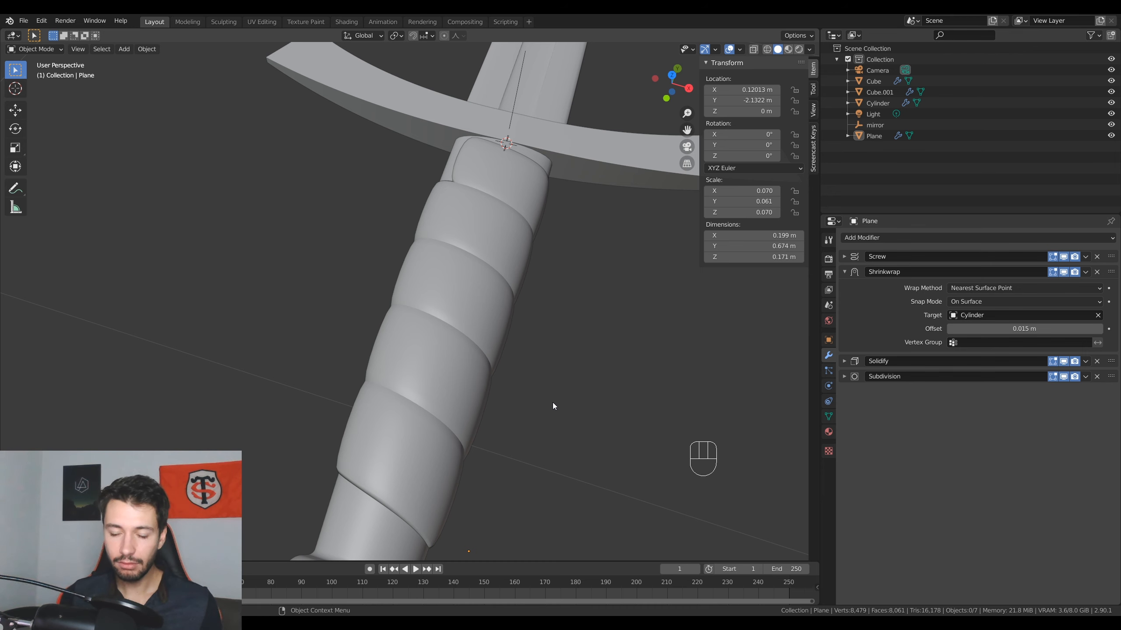
# - Save the file and display the whole sword in Material Preview shading
pyautogui.hotkey('ctrl', 's')
pyautogui.scroll(-5, 553, 404)
pyautogui.moveTo(543, 252); pyautogui.dragTo(603, 332, button='middle')
pyautogui.scroll(3, 603, 332)
pyautogui.keyDown('shift'); pyautogui.moveTo(603, 332); pyautogui.dragTo(648, 464, button='middle'); pyautogui.keyUp('shift')
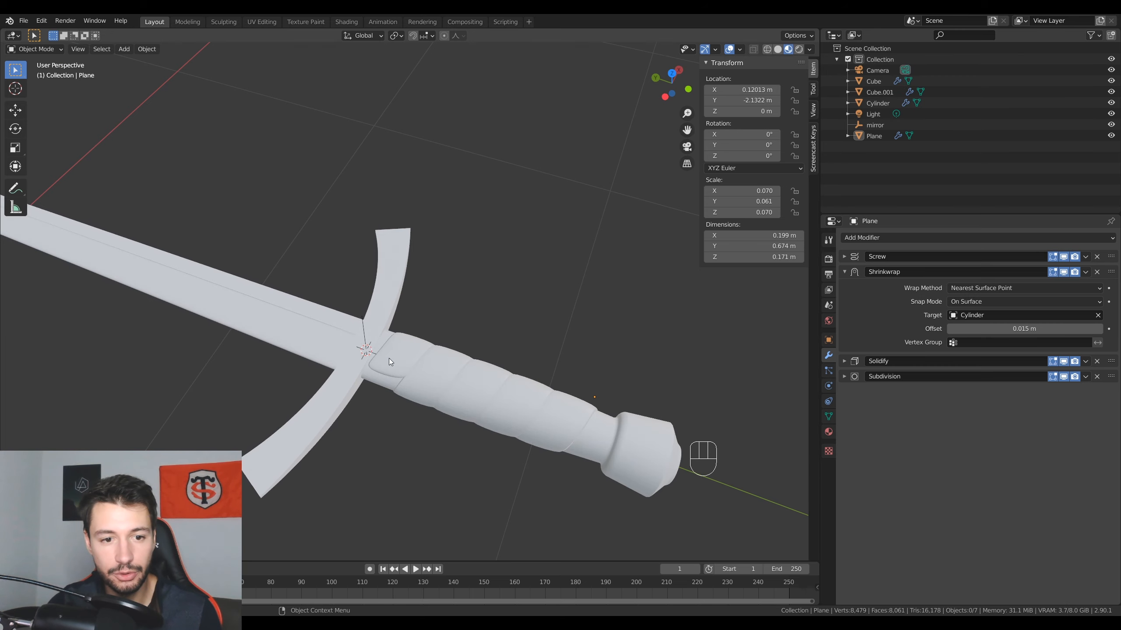
pyautogui.scroll(-4, 506, 313)
pyautogui.moveTo(506, 314); pyautogui.dragTo(287, 482, button='middle')
pyautogui.scroll(3, 479, 263)
# - With the handle cylinder selected, change the Outliner area to a Shader Editor and widen it
pyautogui.click(288, 482)
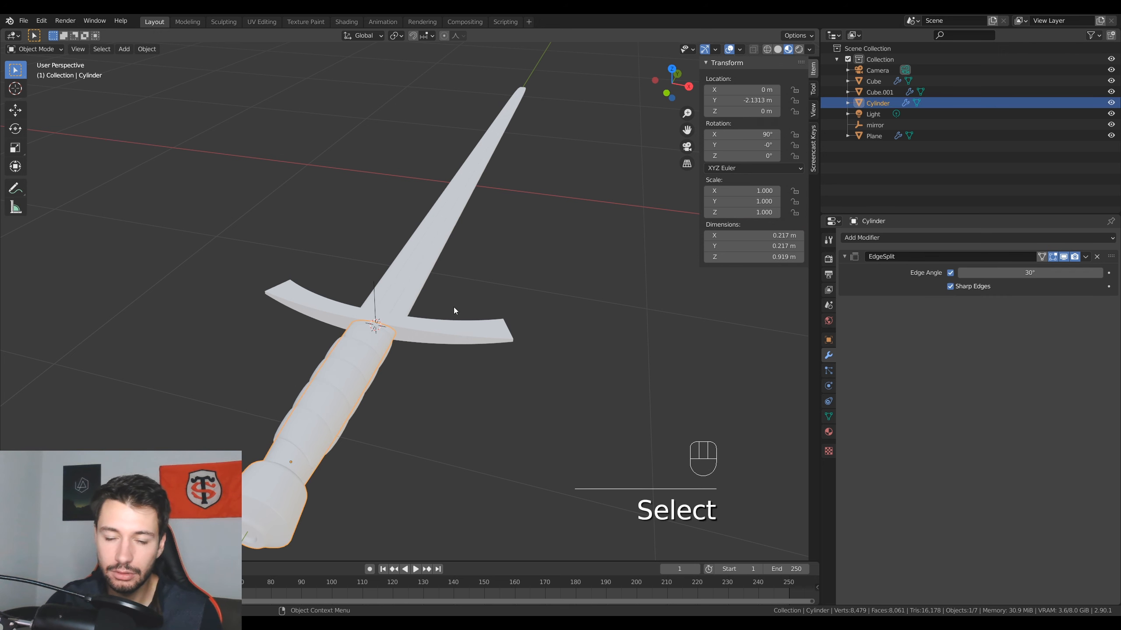
pyautogui.click(833, 35)
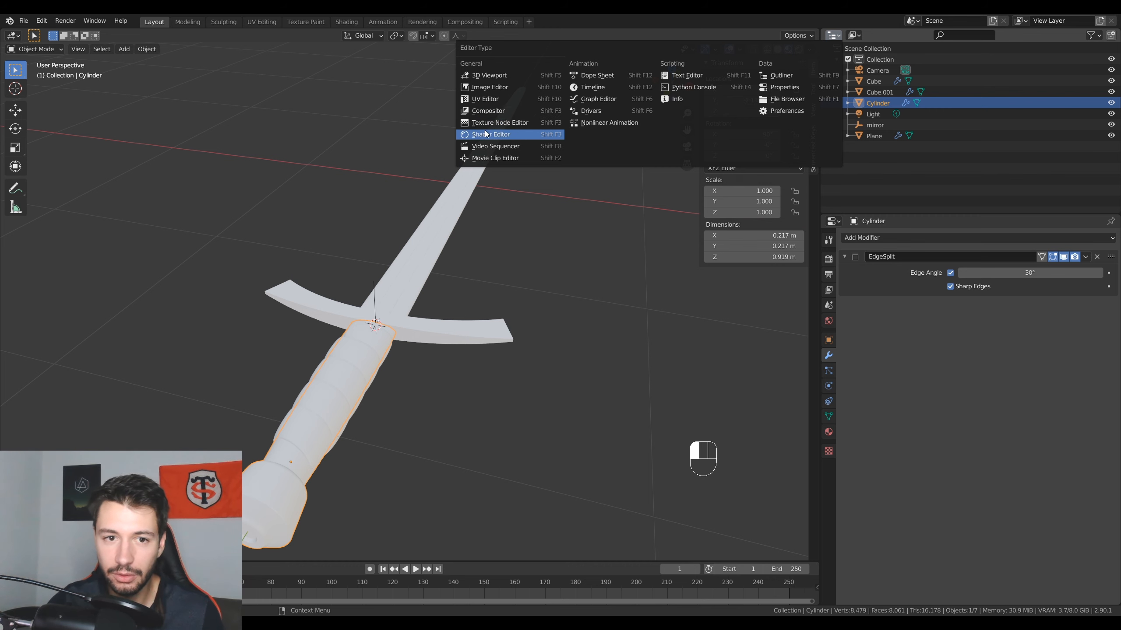
pyautogui.click(501, 135)
pyautogui.moveTo(819, 168); pyautogui.dragTo(715, 185)
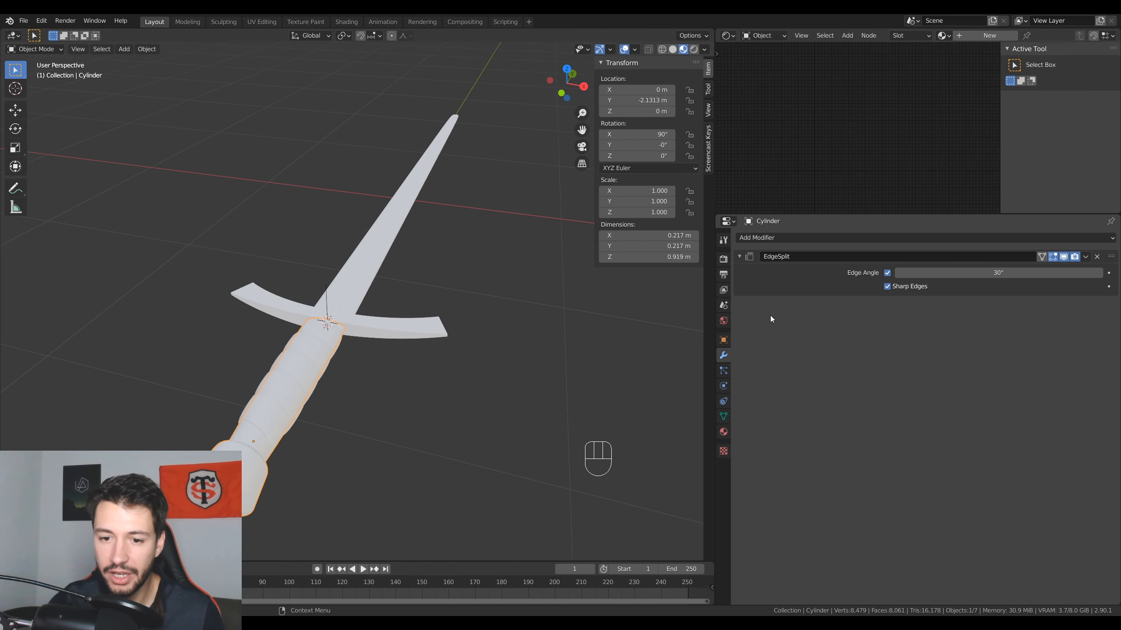
# - Create a new material named Metal on the handle cylinder
pyautogui.click(723, 432)
pyautogui.click(834, 286)
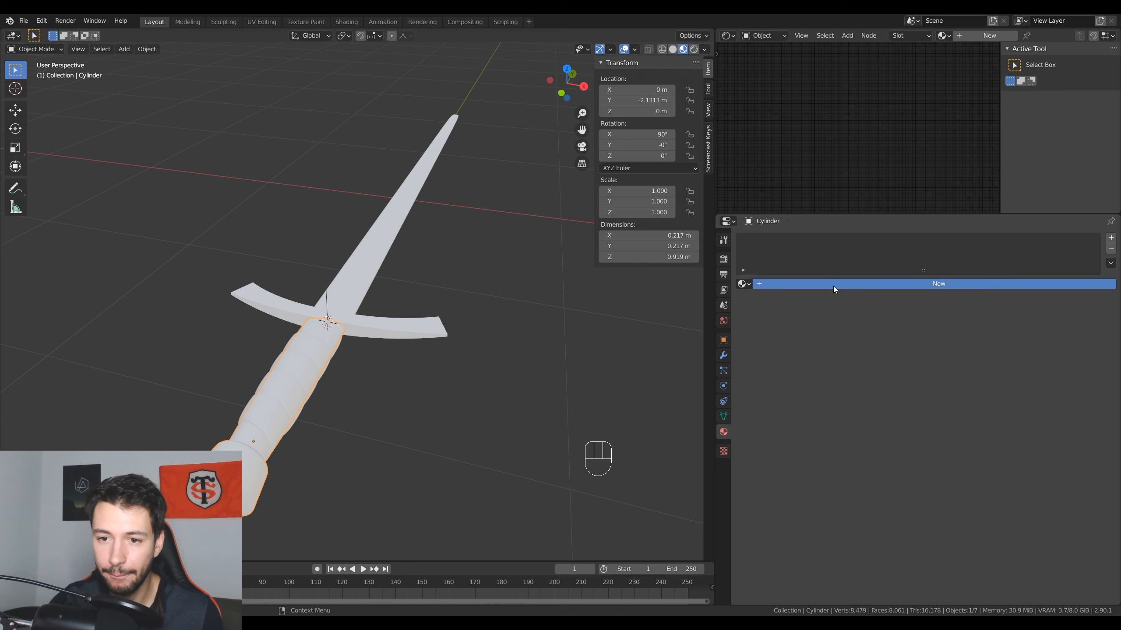
pyautogui.click(817, 287)
pyautogui.write('Me')
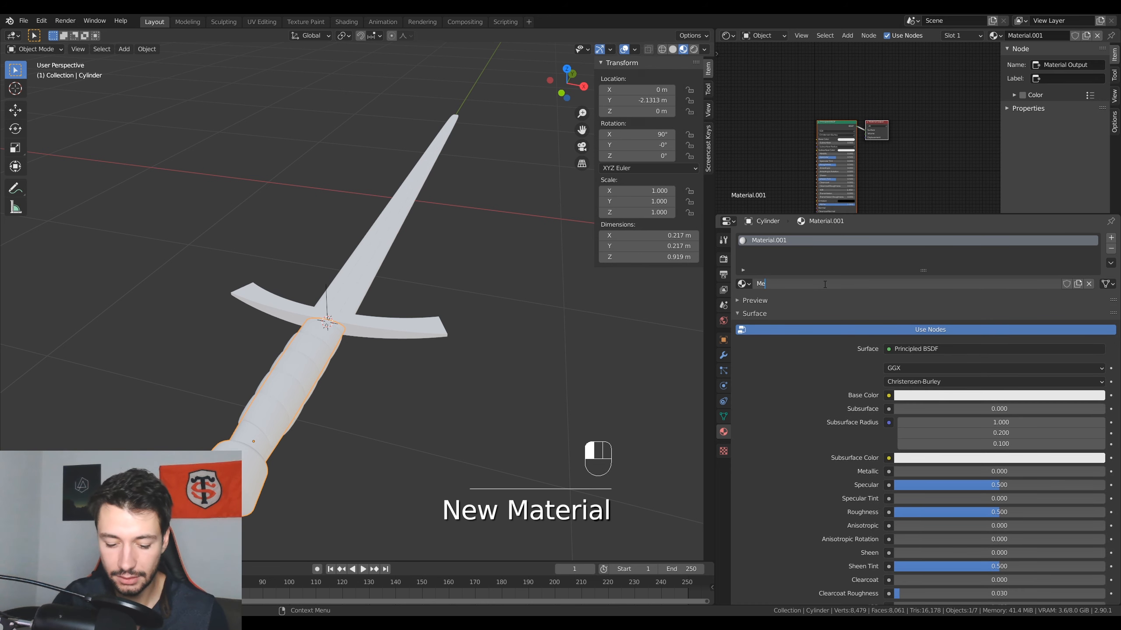
pyautogui.write('tal')
pyautogui.press('Return')
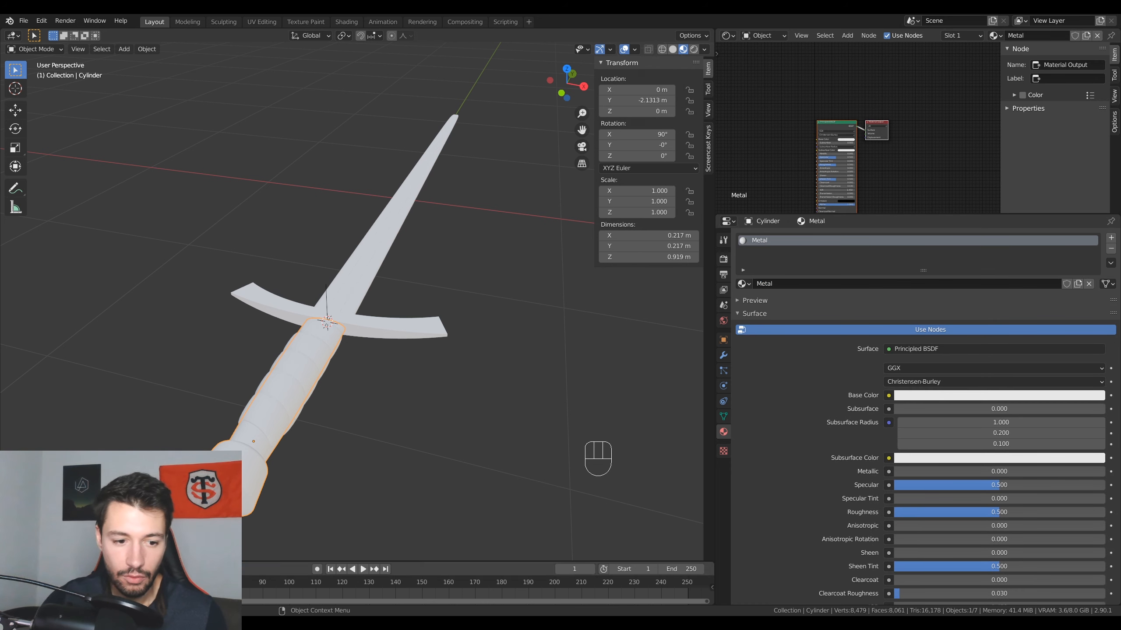
# - Switch to File Explorer to place the renders folder window over the 3D viewport, and enlarge the Shader Editor around the Metal nodes
pyautogui.click(225, 589)
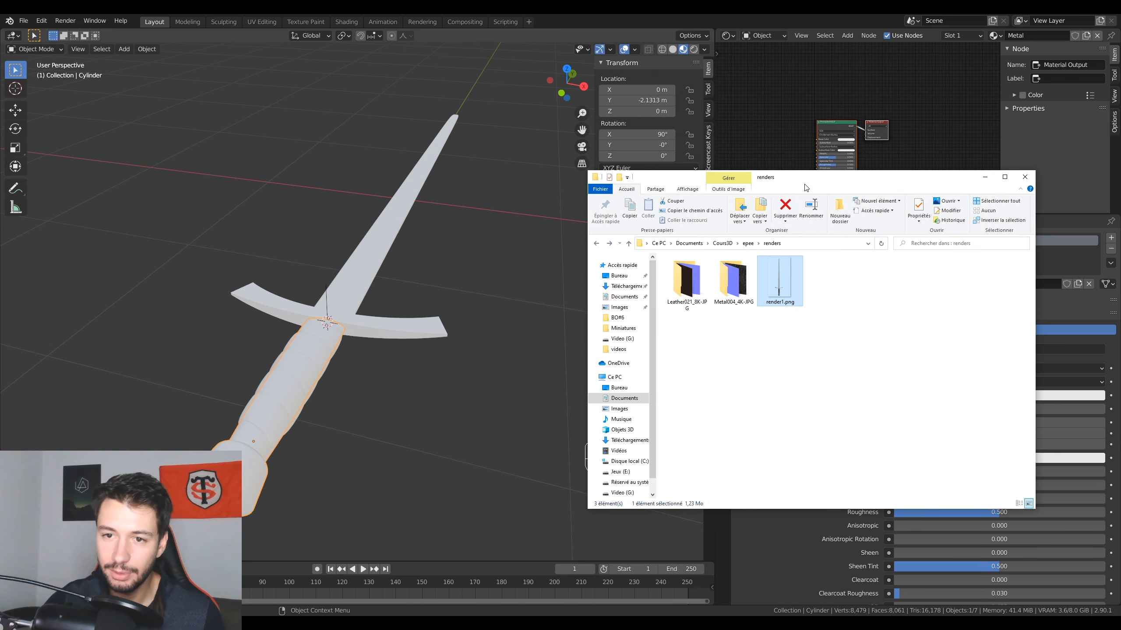
pyautogui.moveTo(860, 177); pyautogui.dragTo(459, 160)
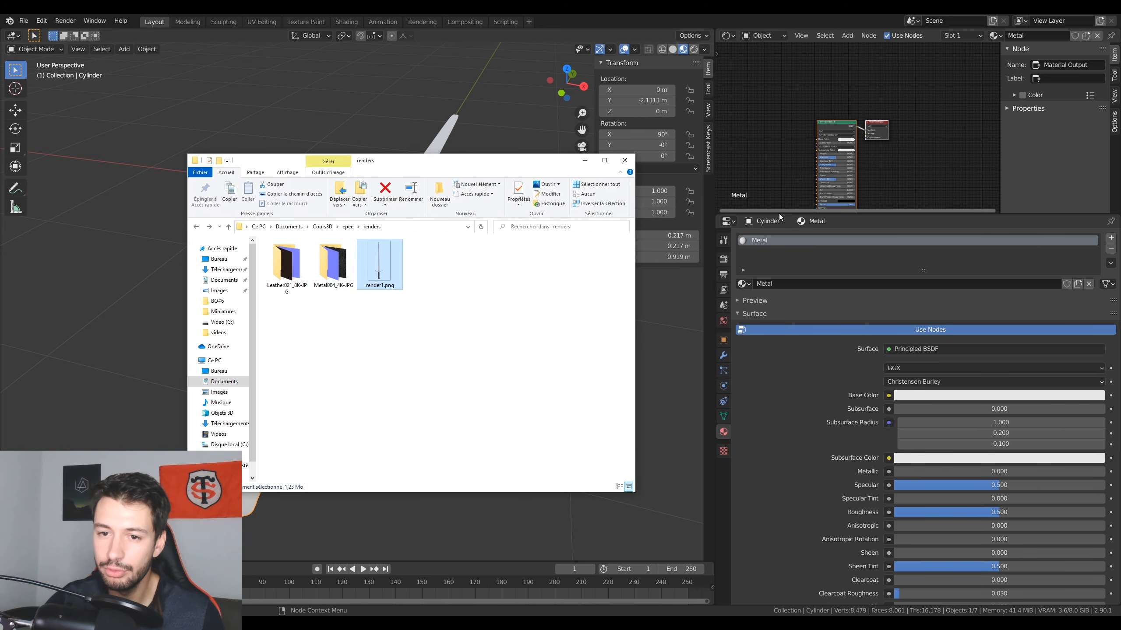
pyautogui.moveTo(785, 214); pyautogui.dragTo(785, 454)
pyautogui.scroll(5, 835, 307)
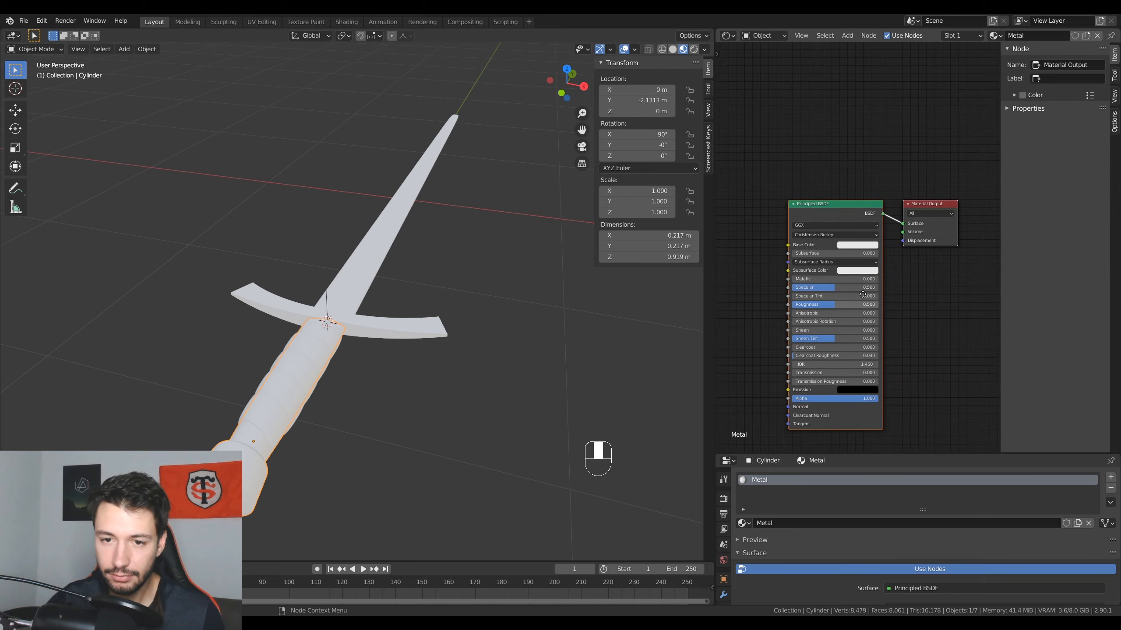
pyautogui.moveTo(712, 264); pyautogui.dragTo(468, 264)
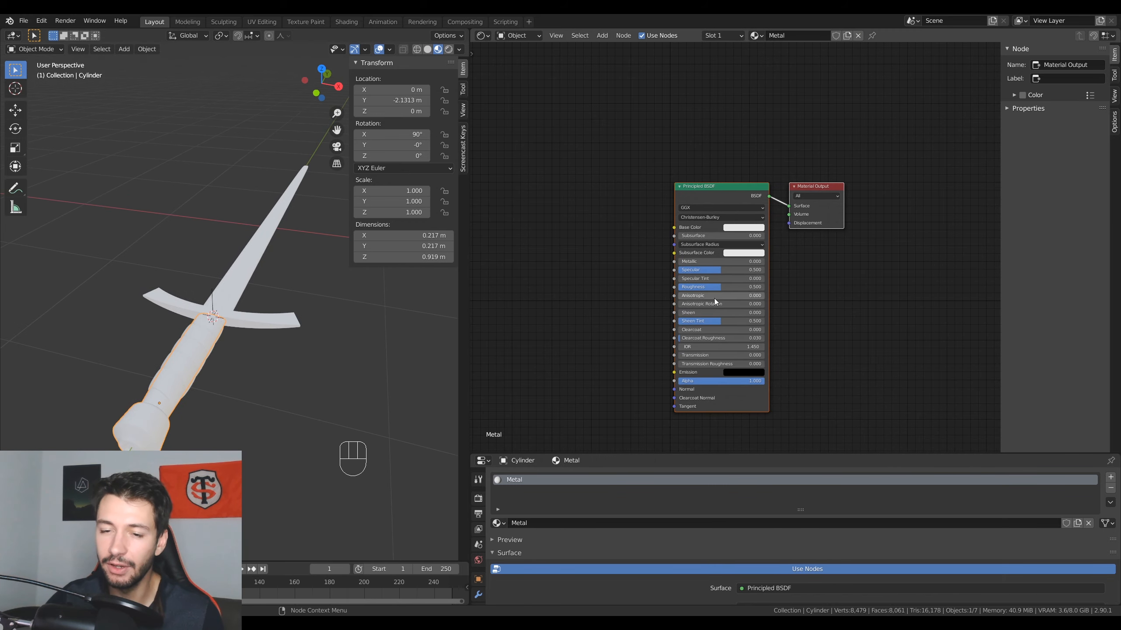
pyautogui.moveTo(809, 313); pyautogui.dragTo(920, 252, button='middle')
pyautogui.scroll(2, 920, 251)
pyautogui.moveTo(216, 623)
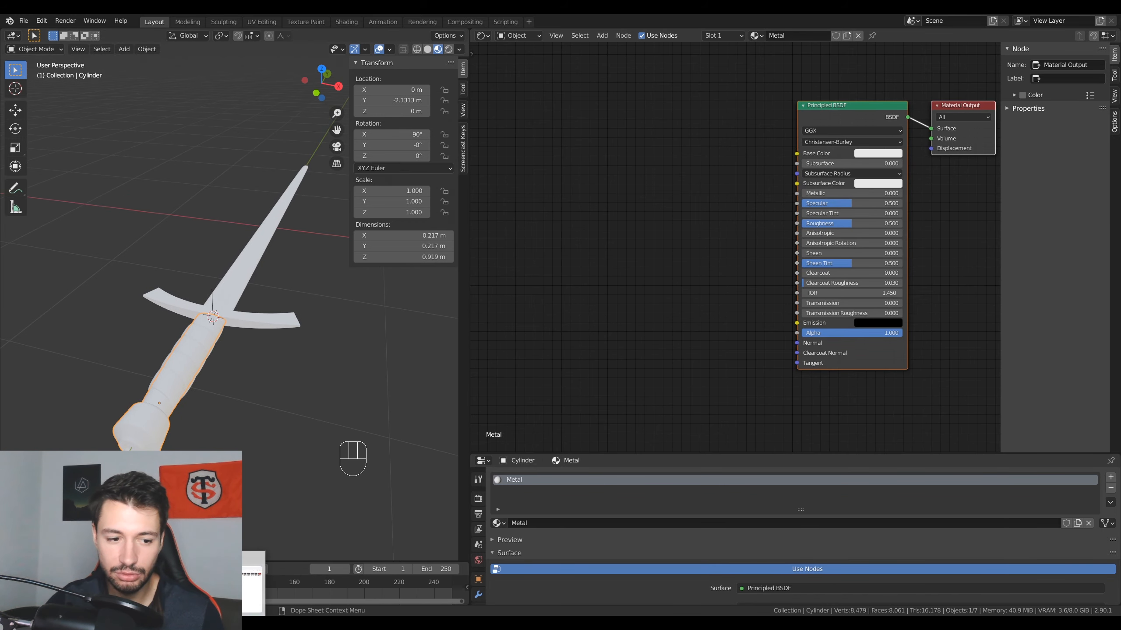
# - Open the Metal004_4K-JPG folder from the renders folder and add its Color image to the Metal material as an image texture
pyautogui.click(221, 589)
pyautogui.moveTo(503, 166); pyautogui.dragTo(316, 104)
pyautogui.doubleClick(302, 216)
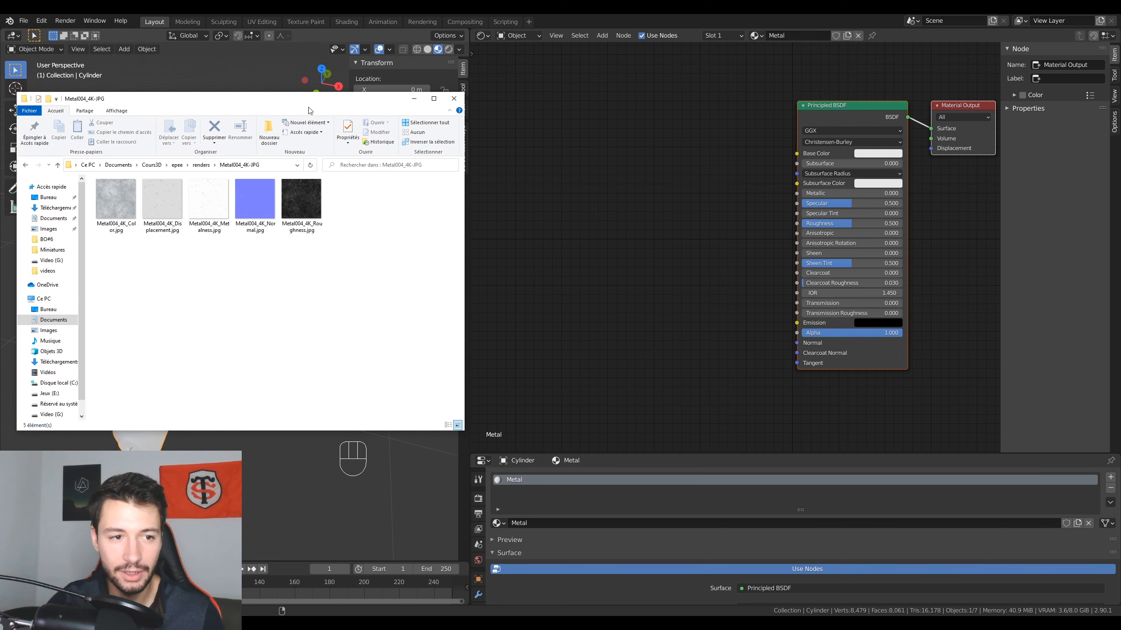
pyautogui.moveTo(116, 203); pyautogui.dragTo(542, 107)
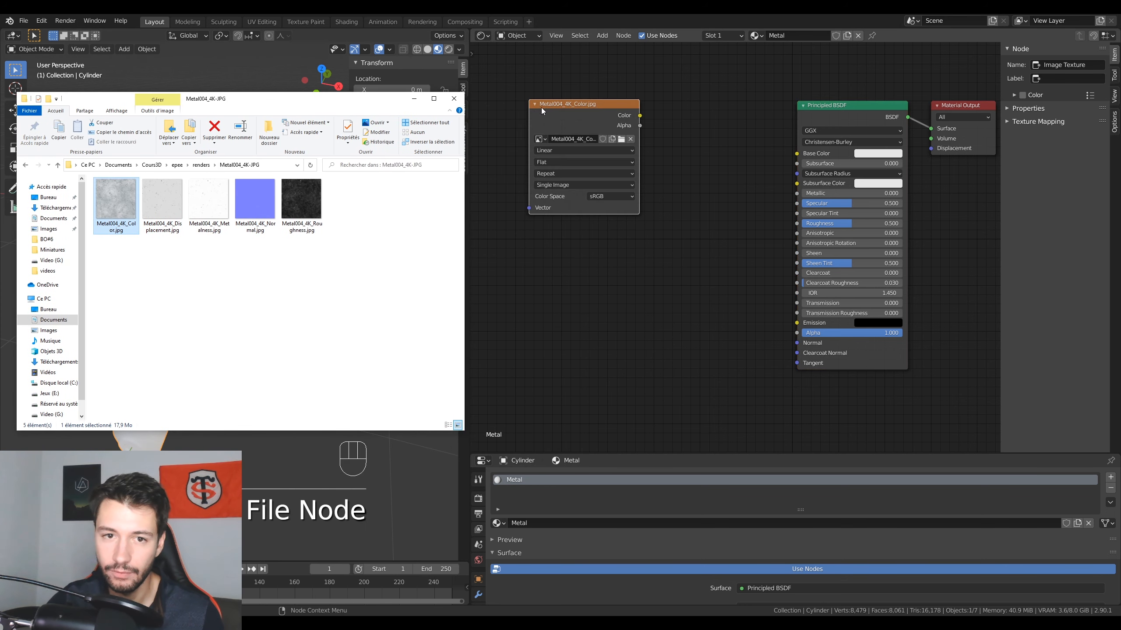
# - Add the Metal004 Metalness, Roughness and Normal images to the Metal node tree and minimize the folder window
pyautogui.click(177, 197)
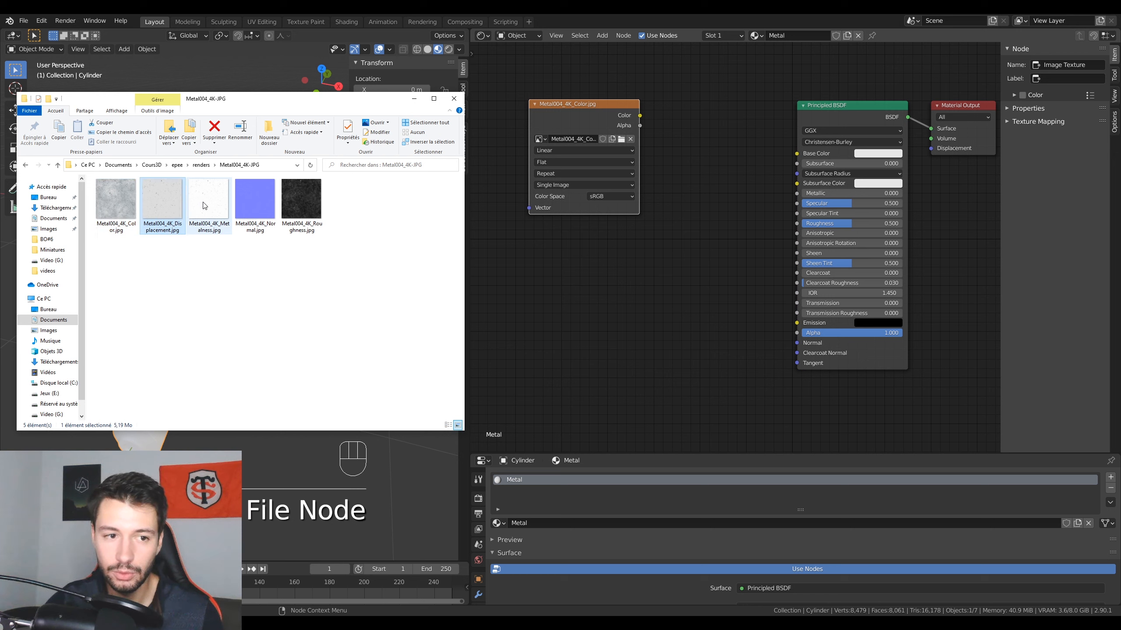
pyautogui.moveTo(205, 206); pyautogui.dragTo(541, 262)
pyautogui.click(302, 215)
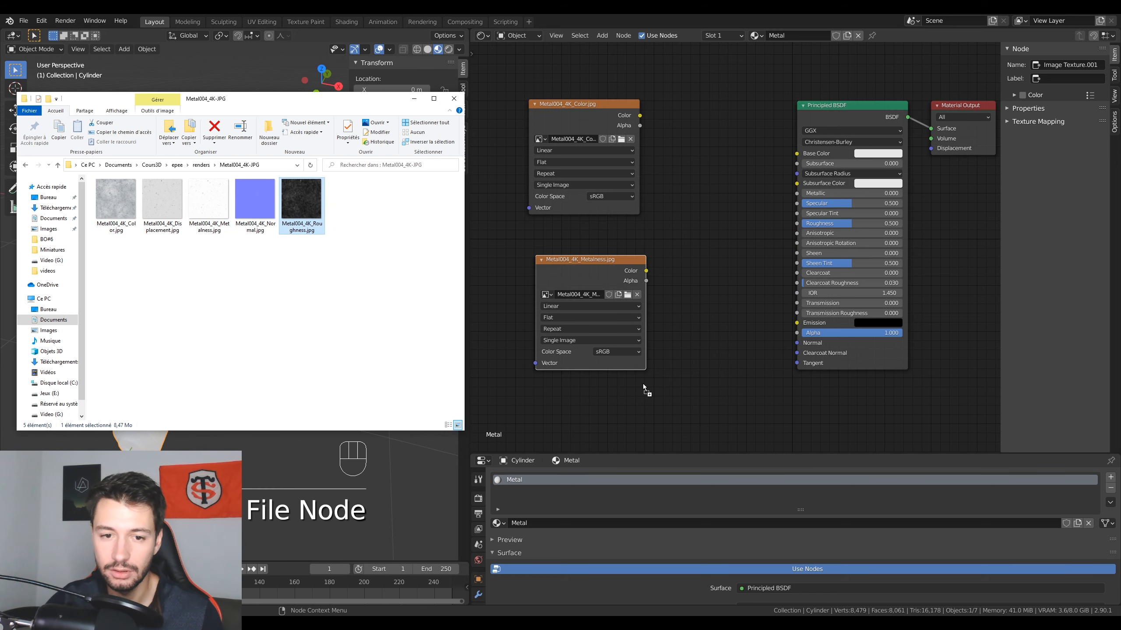
pyautogui.moveTo(645, 389); pyautogui.dragTo(645, 389)
pyautogui.click(246, 210)
pyautogui.moveTo(537, 396); pyautogui.dragTo(528, 394)
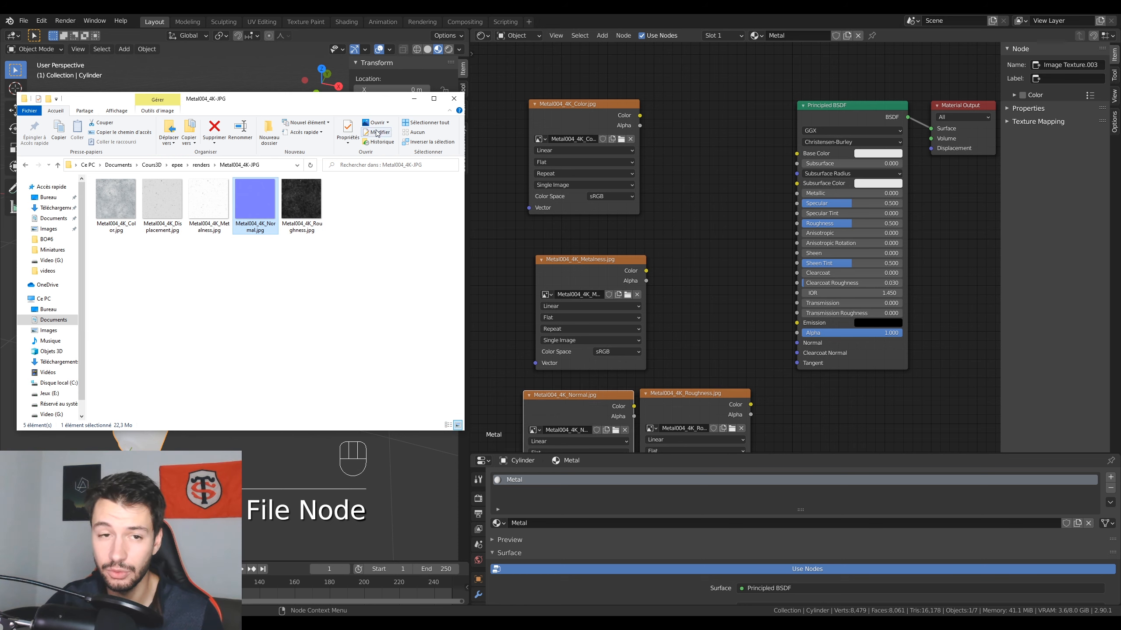
pyautogui.click(413, 99)
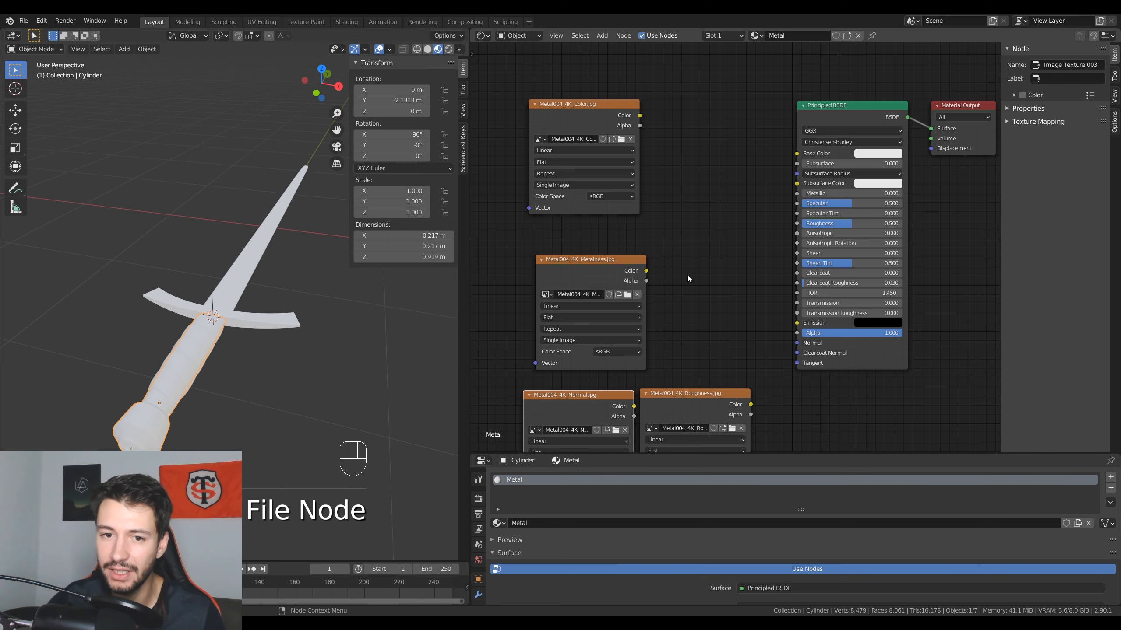
# - Arrange the four image textures before the Principled BSDF in descending order: Color, Metalness, Roughness, Normal
pyautogui.moveTo(711, 296); pyautogui.dragTo(757, 271, button='middle')
pyautogui.moveTo(633, 238); pyautogui.dragTo(563, 206)
pyautogui.moveTo(613, 86); pyautogui.dragTo(639, 55)
pyautogui.moveTo(589, 204); pyautogui.dragTo(571, 167)
pyautogui.moveTo(619, 373); pyautogui.dragTo(594, 386)
pyautogui.moveTo(760, 367); pyautogui.dragTo(512, 269)
pyautogui.moveTo(665, 60); pyautogui.dragTo(648, 42)
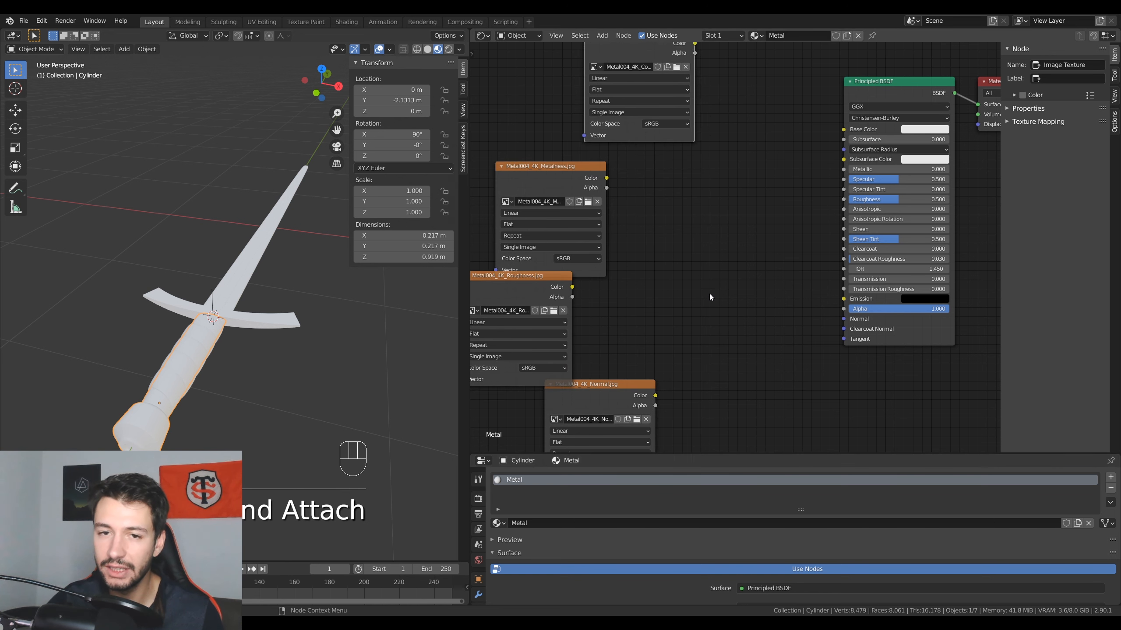
# - Set the color space of the Metalness, Roughness and Normal textures to Non-Color
pyautogui.moveTo(684, 135); pyautogui.dragTo(731, 143, button='middle')
pyautogui.scroll(1, 617, 177)
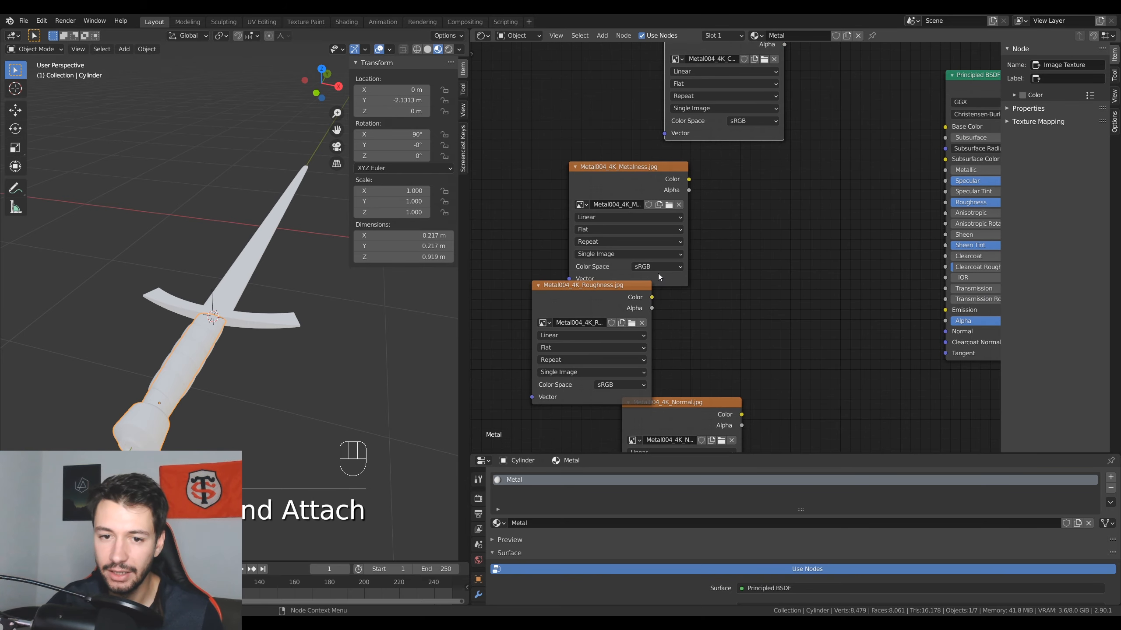
pyautogui.click(661, 270)
pyautogui.click(660, 310)
pyautogui.moveTo(683, 346); pyautogui.dragTo(731, 269, button='middle')
pyautogui.click(677, 311)
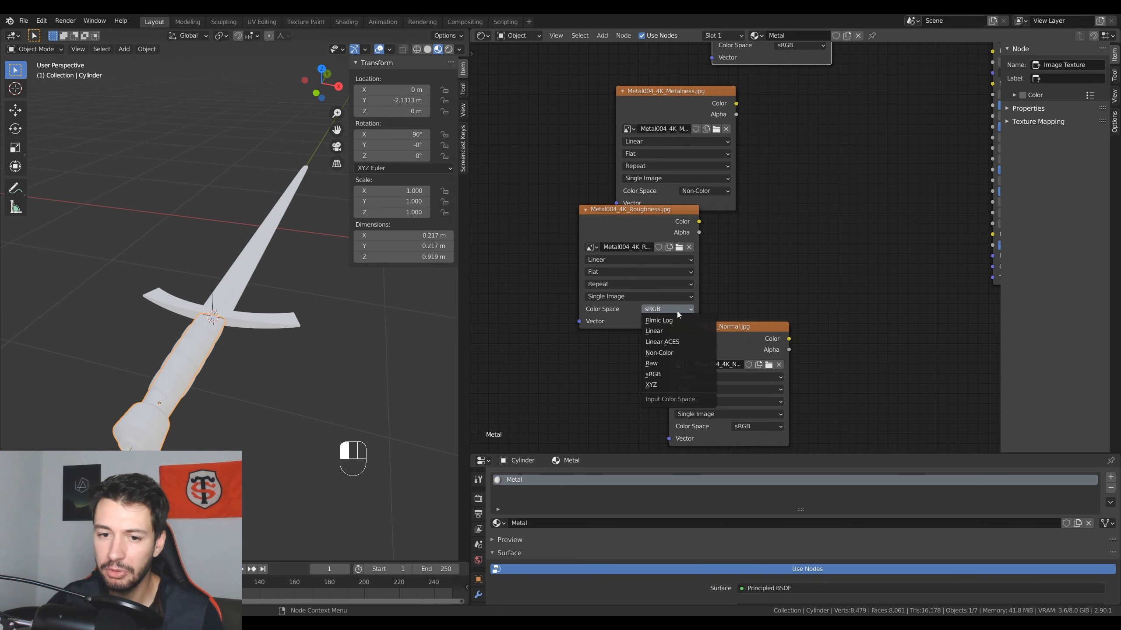
pyautogui.click(709, 354)
pyautogui.moveTo(840, 356); pyautogui.dragTo(827, 307, button='middle')
pyautogui.click(754, 378)
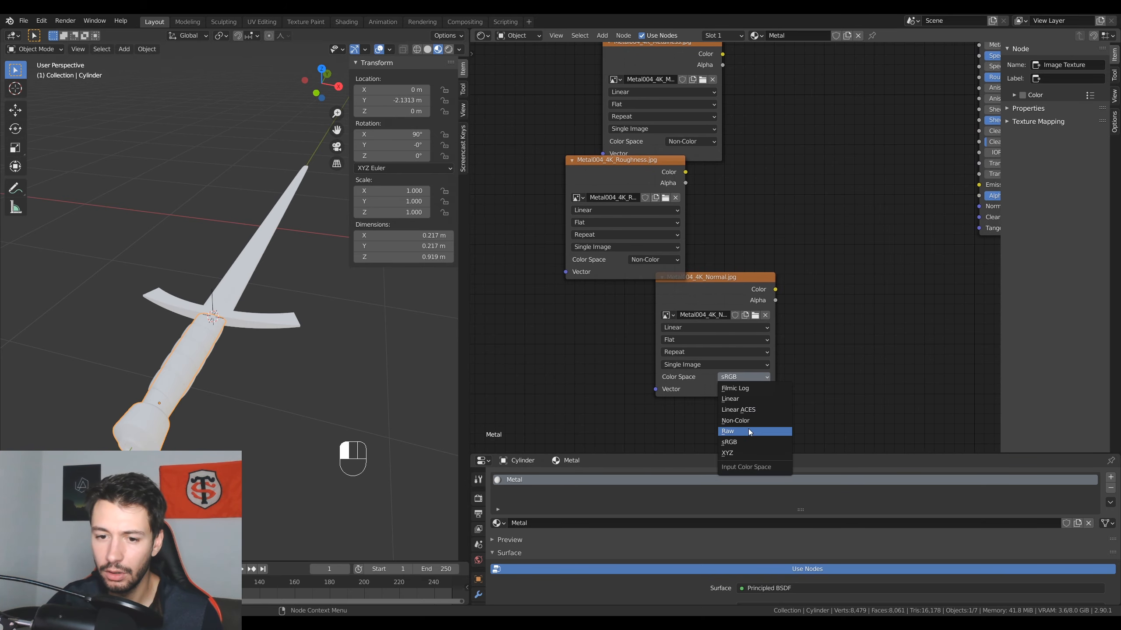
pyautogui.click(747, 429)
pyautogui.click(745, 376)
pyautogui.click(746, 418)
# - Add a Normal Map node and link the Normal texture's color through it to the Principled BSDF's Normal input
pyautogui.moveTo(826, 299); pyautogui.dragTo(736, 300, button='middle')
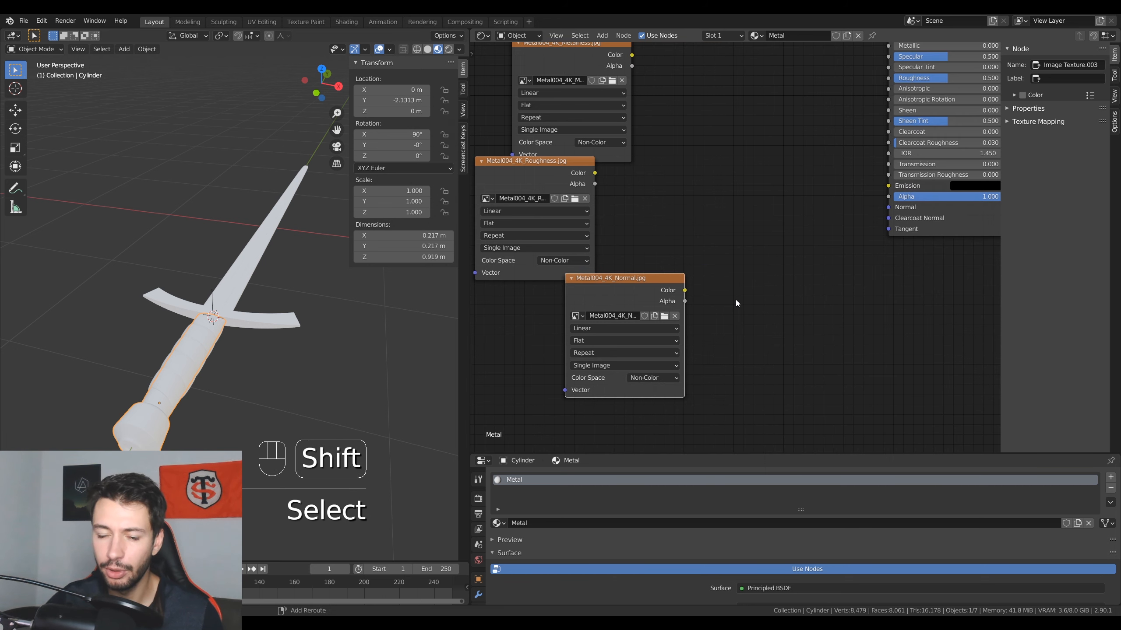
pyautogui.hotkey('shift', 'a')
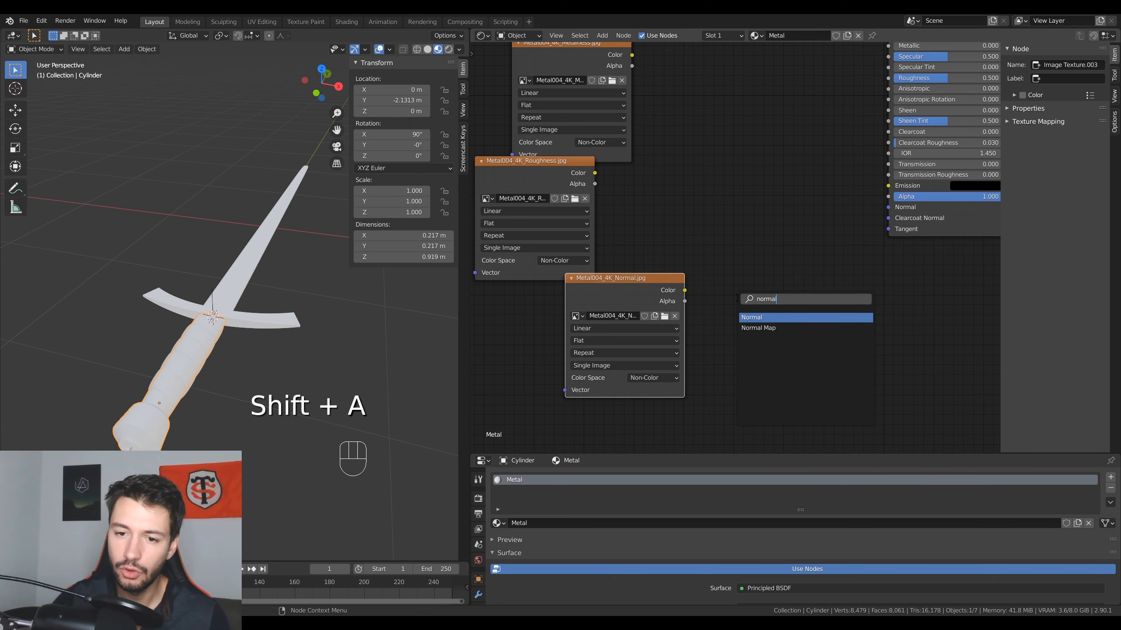
pyautogui.press('Down')
pyautogui.press('Return')
pyautogui.click(736, 232)
pyautogui.moveTo(685, 291); pyautogui.dragTo(735, 298)
pyautogui.moveTo(811, 248); pyautogui.dragTo(888, 207)
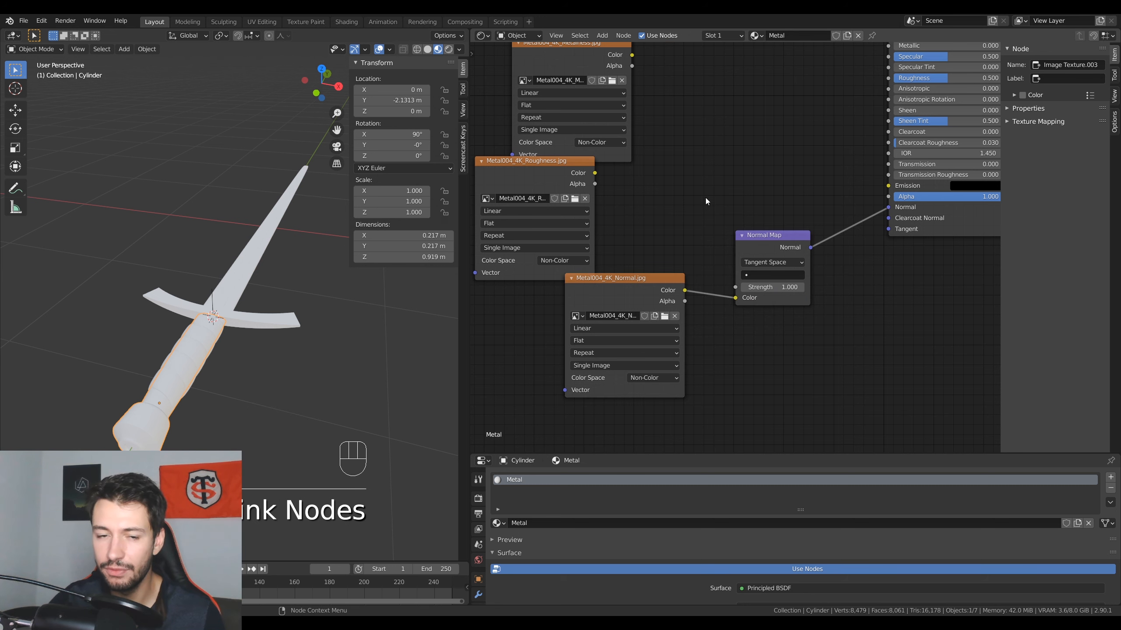
# - Link the Roughness, Metalness and Color textures to the Principled BSDF's Roughness, Metallic and Base Color inputs
pyautogui.scroll(-1, 770, 177)
pyautogui.moveTo(757, 152); pyautogui.dragTo(768, 266, button='middle')
pyautogui.scroll(-1, 765, 265)
pyautogui.scroll(1, 761, 263)
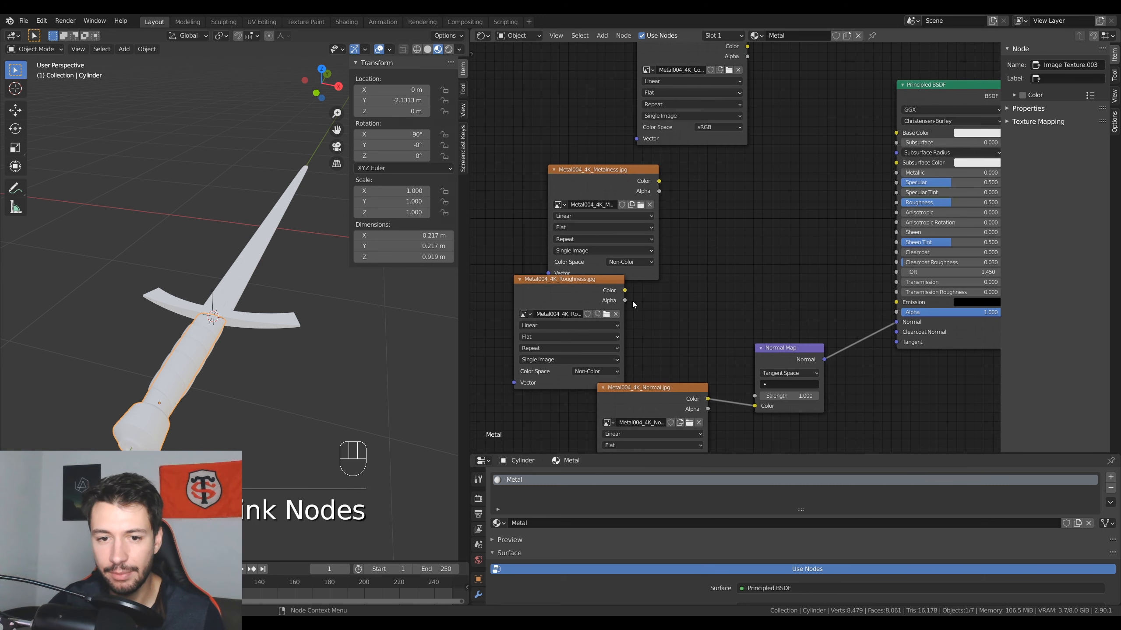
pyautogui.moveTo(643, 293); pyautogui.dragTo(895, 203)
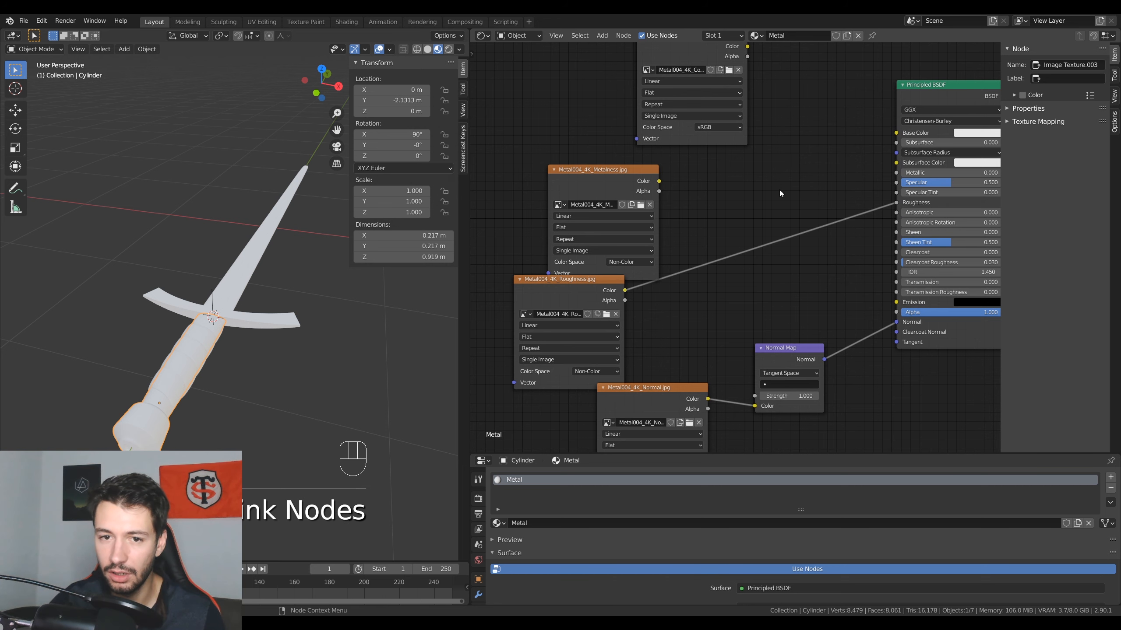
pyautogui.moveTo(724, 139); pyautogui.dragTo(711, 191, button='middle')
pyautogui.moveTo(645, 233); pyautogui.dragTo(883, 225)
pyautogui.moveTo(733, 99); pyautogui.dragTo(882, 184)
# - Examine the metal texture on the sword's pommel and handle up close
pyautogui.scroll(3, 213, 409)
pyautogui.moveTo(230, 316); pyautogui.dragTo(345, 338, button='middle')
pyautogui.scroll(3, 345, 338)
pyautogui.scroll(4, 295, 395)
pyautogui.keyDown('shift'); pyautogui.moveTo(295, 395); pyautogui.dragTo(249, 298, button='middle'); pyautogui.keyUp('shift')
pyautogui.scroll(-6, 249, 299)
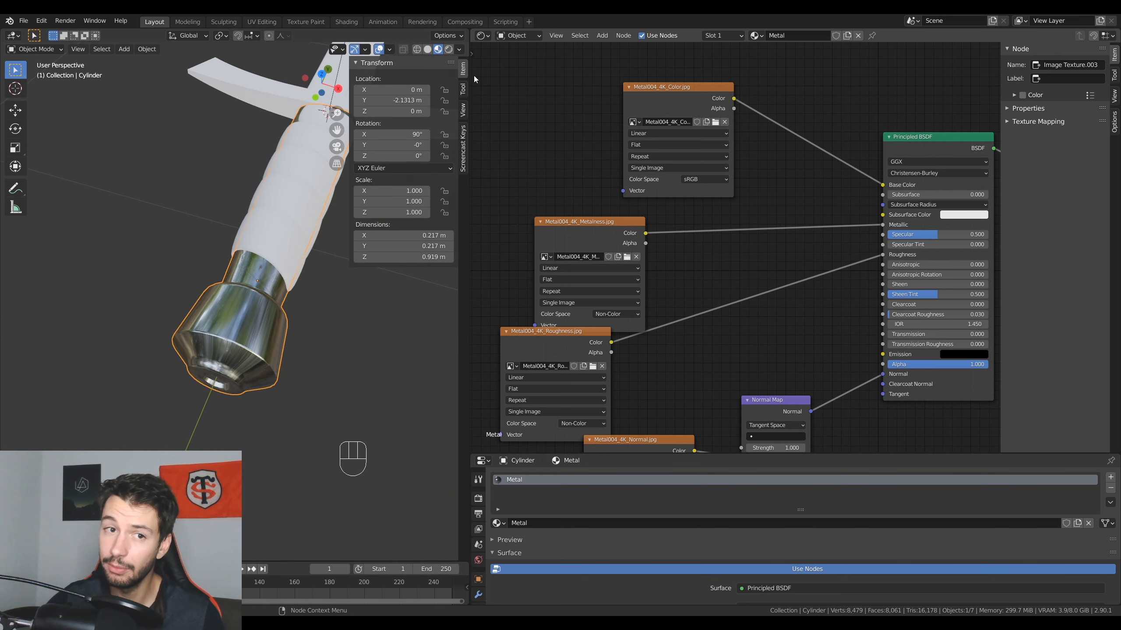
# - Assign the existing Metal material to the crossguard and to the blade
pyautogui.keyDown('shift'); pyautogui.moveTo(313, 222); pyautogui.dragTo(210, 366, button='middle'); pyautogui.keyUp('shift')
pyautogui.click(320, 281)
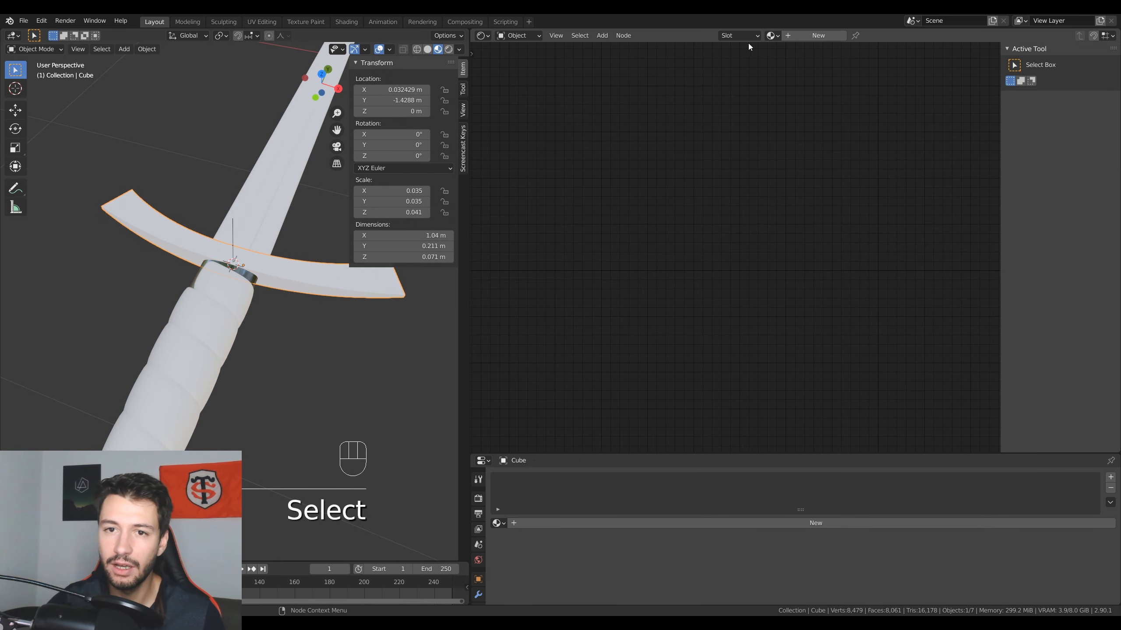
pyautogui.click(771, 35)
pyautogui.keyDown('shift'); pyautogui.moveTo(329, 284); pyautogui.dragTo(218, 370, button='middle'); pyautogui.keyUp('shift')
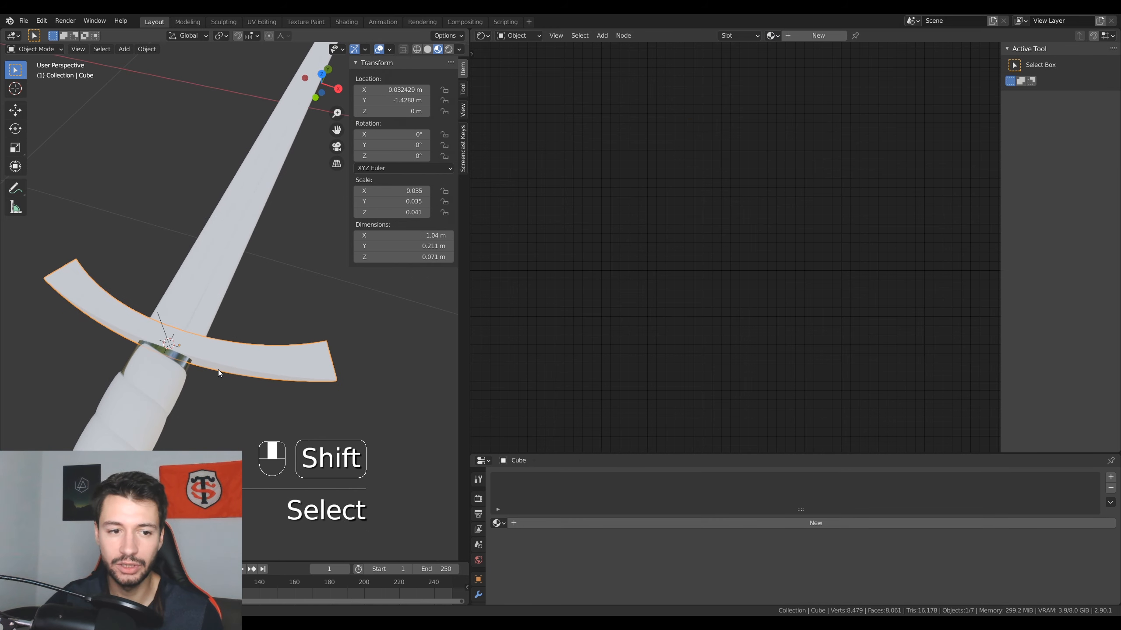
pyautogui.click(772, 35)
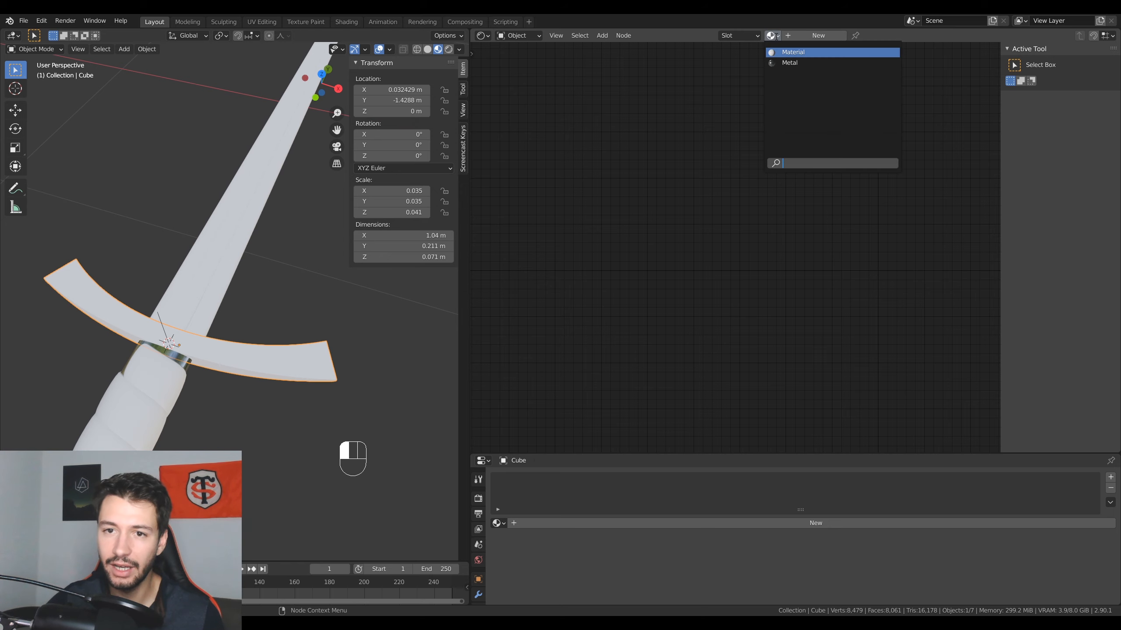
pyautogui.click(786, 60)
pyautogui.click(266, 218)
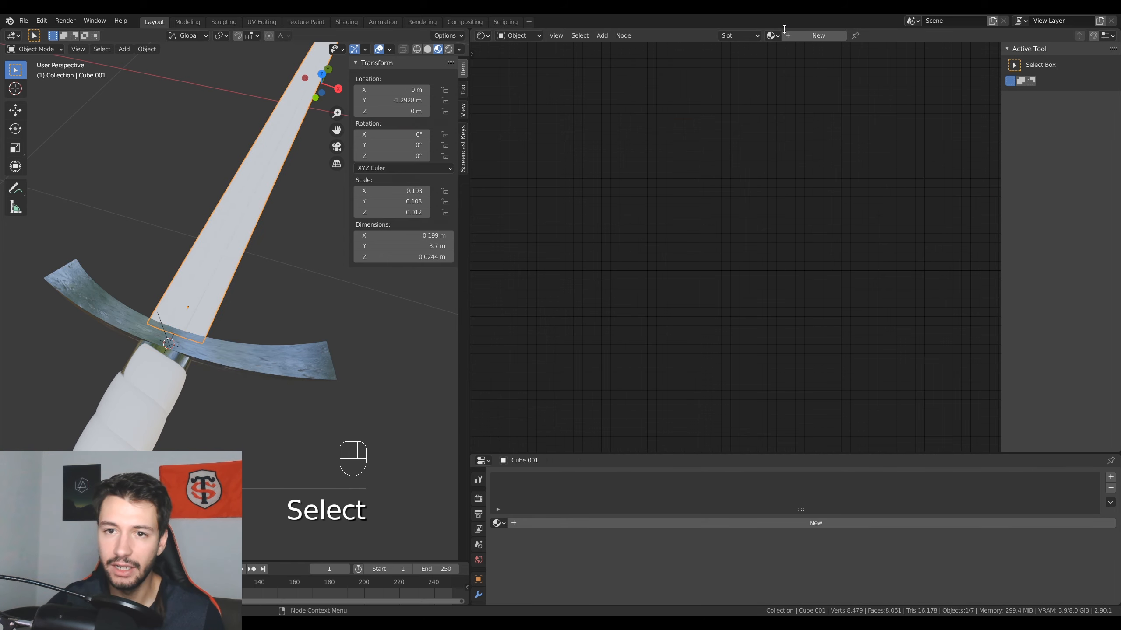
pyautogui.click(771, 35)
pyautogui.click(788, 60)
# - With the crossguard selected, enlarge the Properties editor and the 3D viewport, and display the crossguard's modifiers
pyautogui.click(248, 363)
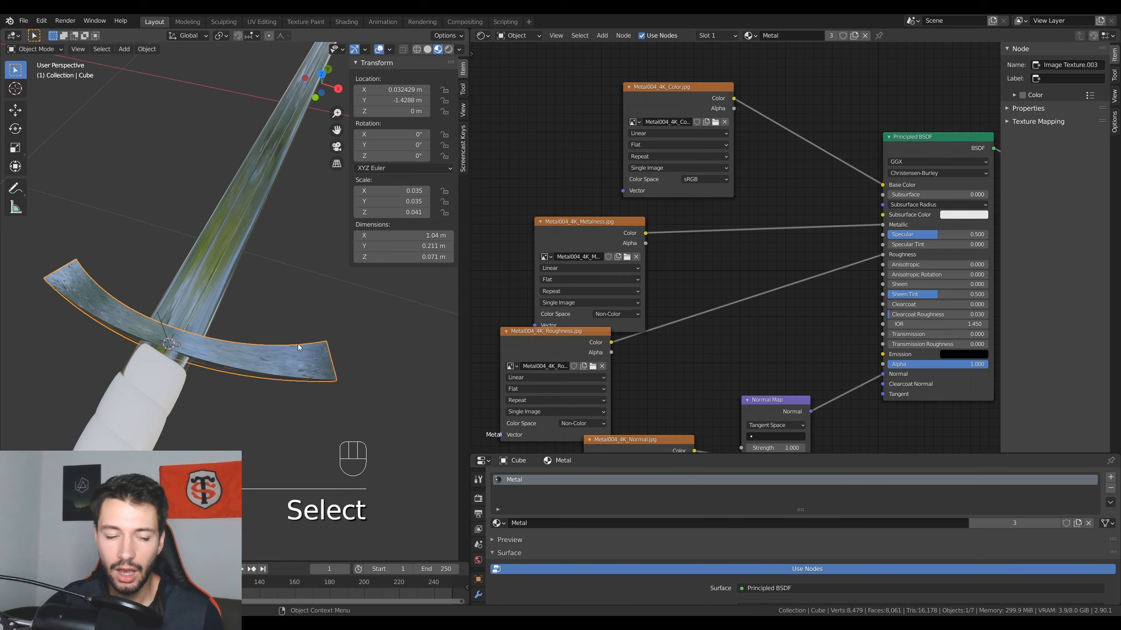
pyautogui.scroll(2, 272, 373)
pyautogui.moveTo(268, 381); pyautogui.dragTo(454, 402, button='middle')
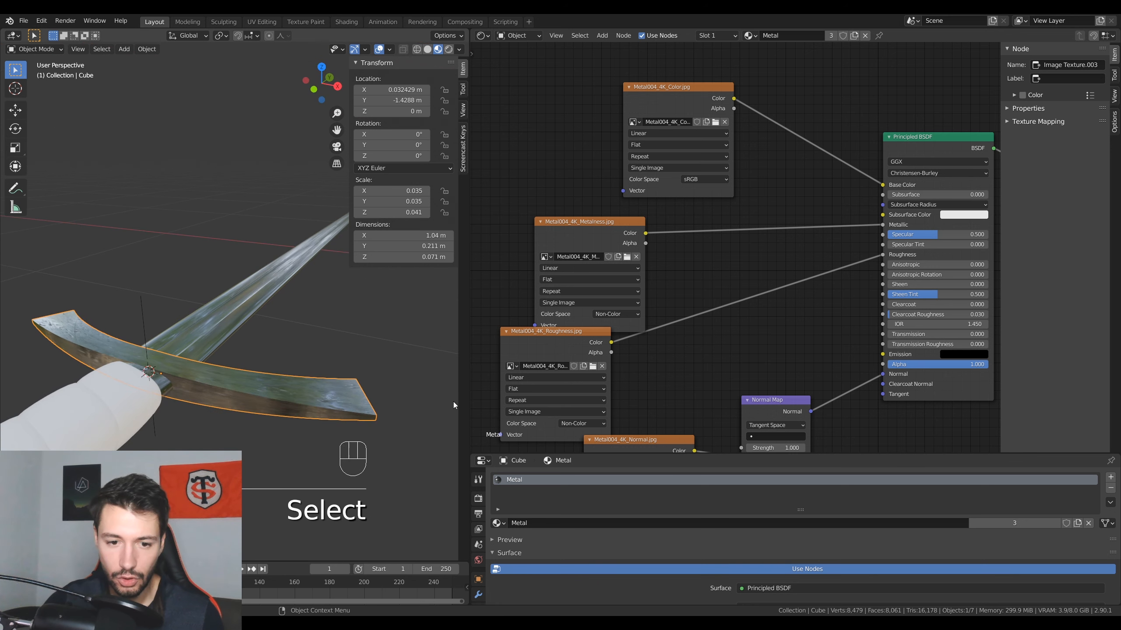
pyautogui.moveTo(717, 454); pyautogui.dragTo(717, 310)
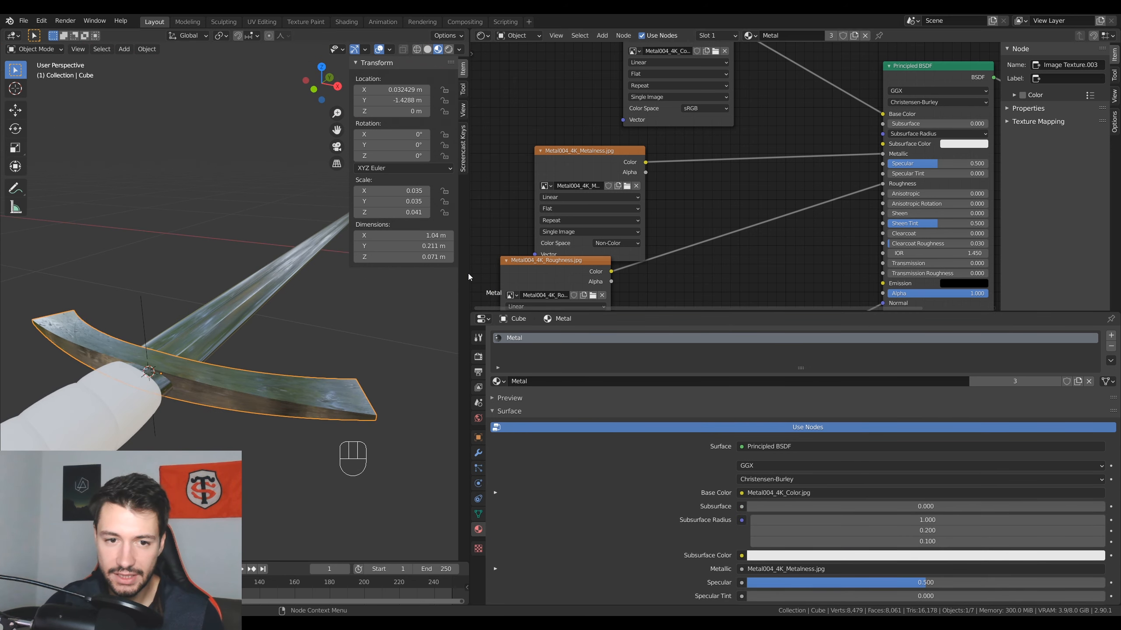
pyautogui.moveTo(473, 273); pyautogui.dragTo(575, 274)
pyautogui.moveTo(251, 385); pyautogui.dragTo(283, 393, button='middle')
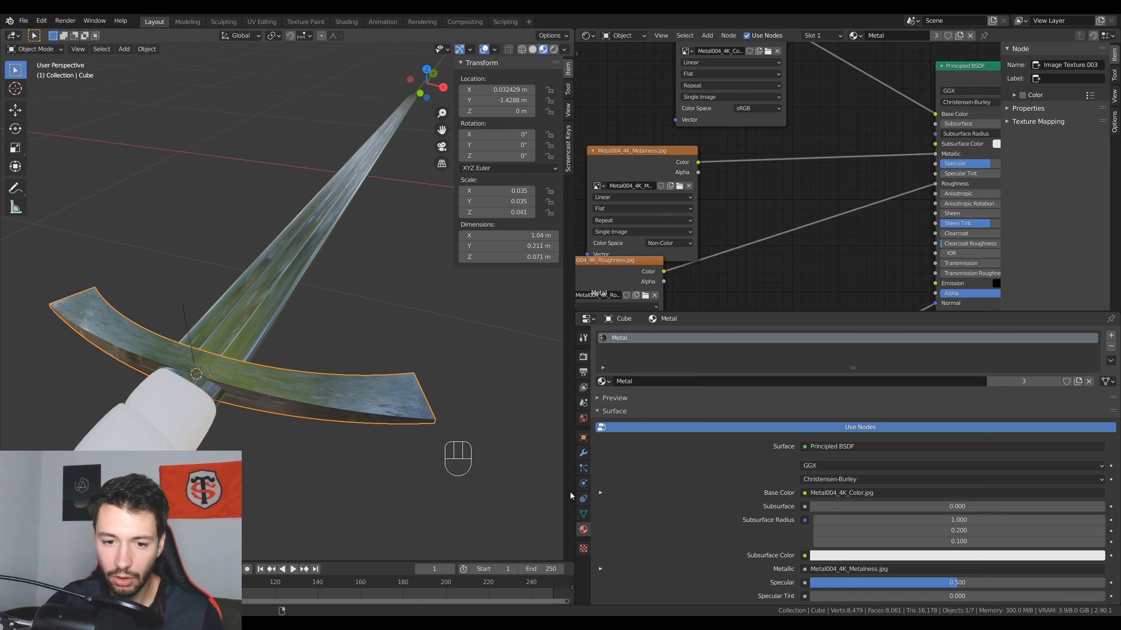
pyautogui.click(583, 469)
pyautogui.click(583, 454)
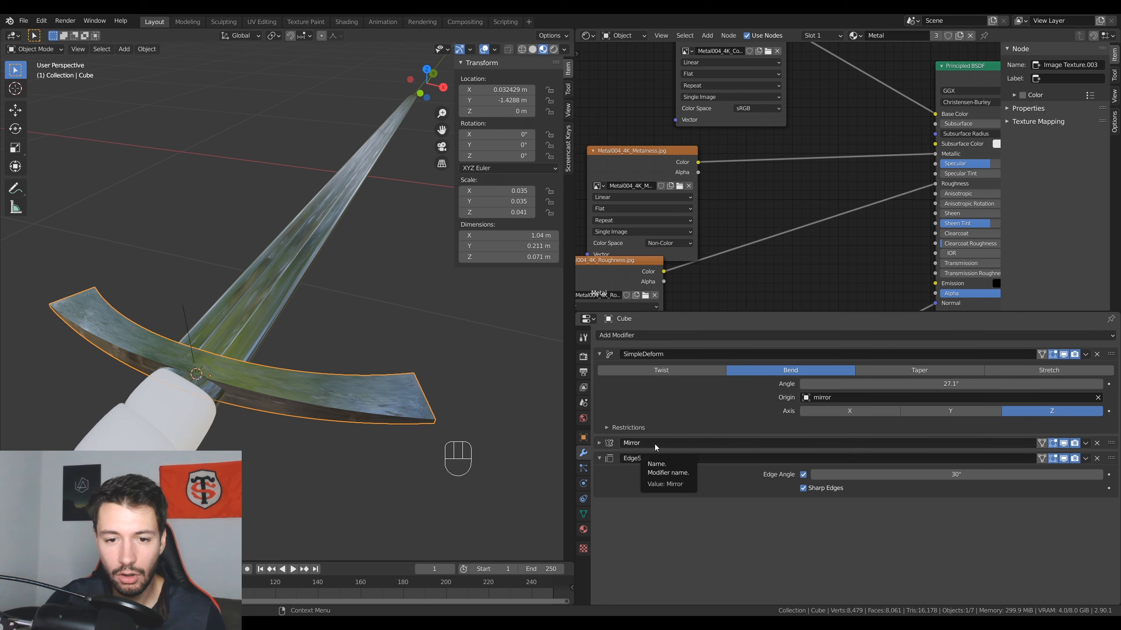
# - Apply all of the crossguard's modifiers: SimpleDeform, Mirror and EdgeSplit
pyautogui.moveTo(311, 369); pyautogui.dragTo(319, 419, button='middle')
pyautogui.scroll(3, 319, 418)
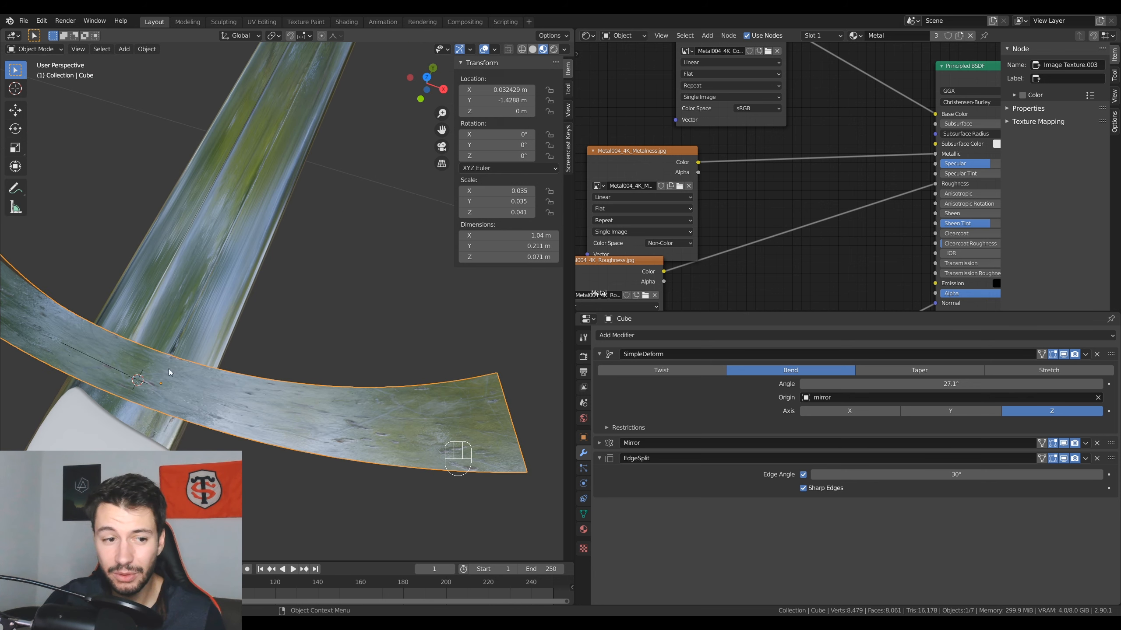
pyautogui.moveTo(171, 373); pyautogui.dragTo(128, 366, button='middle')
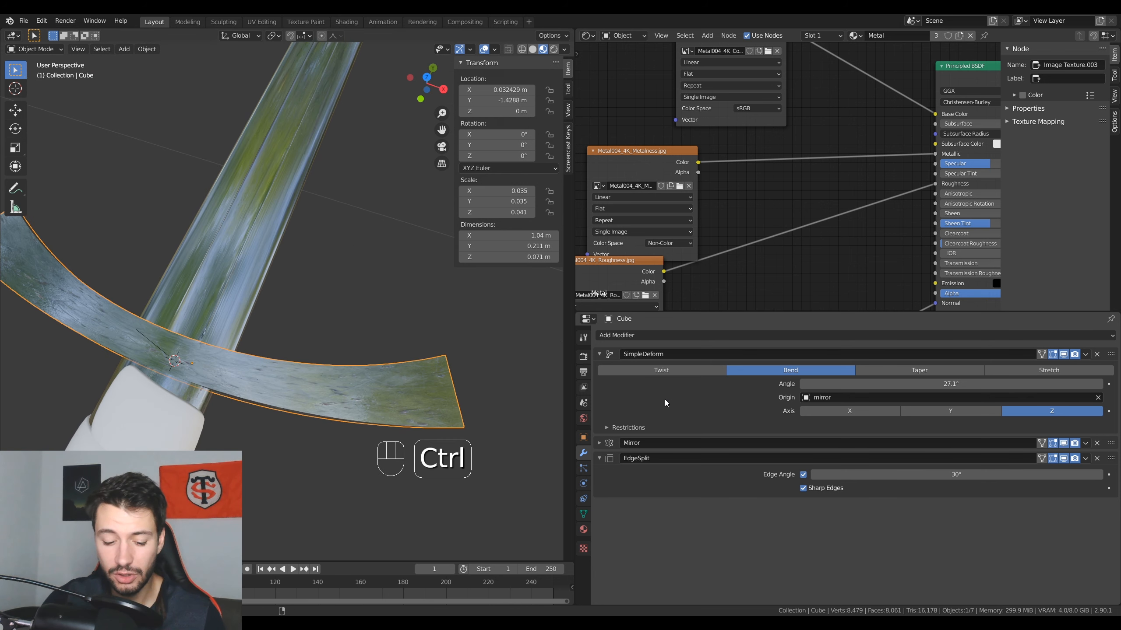
pyautogui.hotkey('ctrl', 'a')
pyautogui.hotkey('ctrl', 'a')
pyautogui.hotkey('ctrl', 'a')
pyautogui.hotkey('ctrl', 'a')
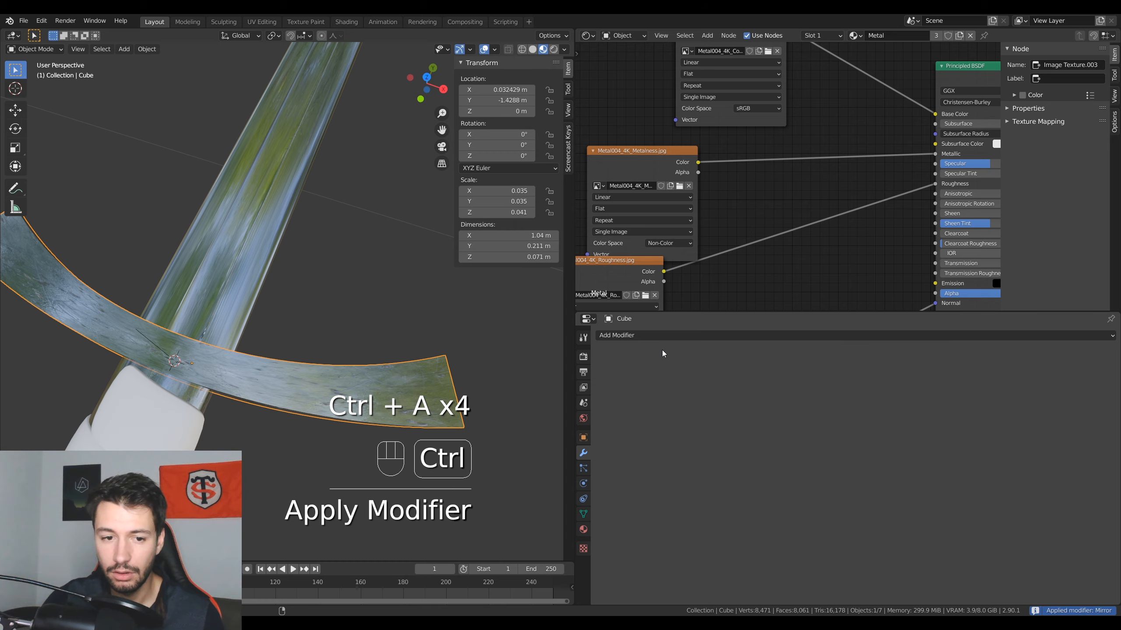
# - Examine the crossguard's mesh in Edit Mode with all its geometry selected, and return to Object Mode
pyautogui.moveTo(348, 370); pyautogui.dragTo(309, 309, button='middle')
pyautogui.press('Tab')
pyautogui.press('a')
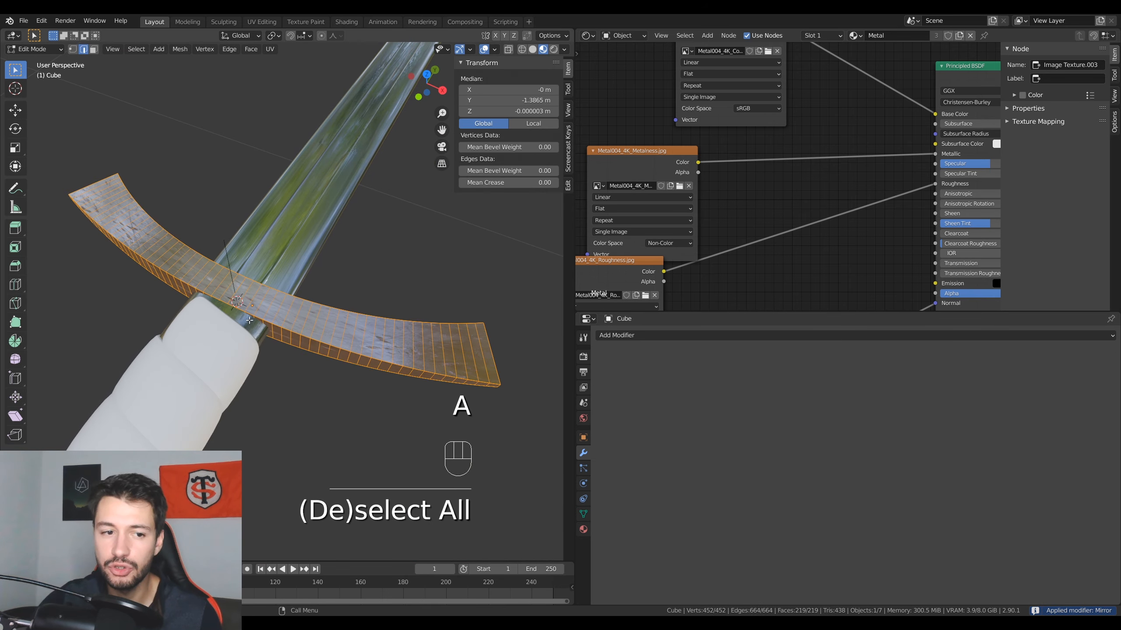
pyautogui.moveTo(233, 302); pyautogui.dragTo(348, 298, button='middle')
pyautogui.press('Tab')
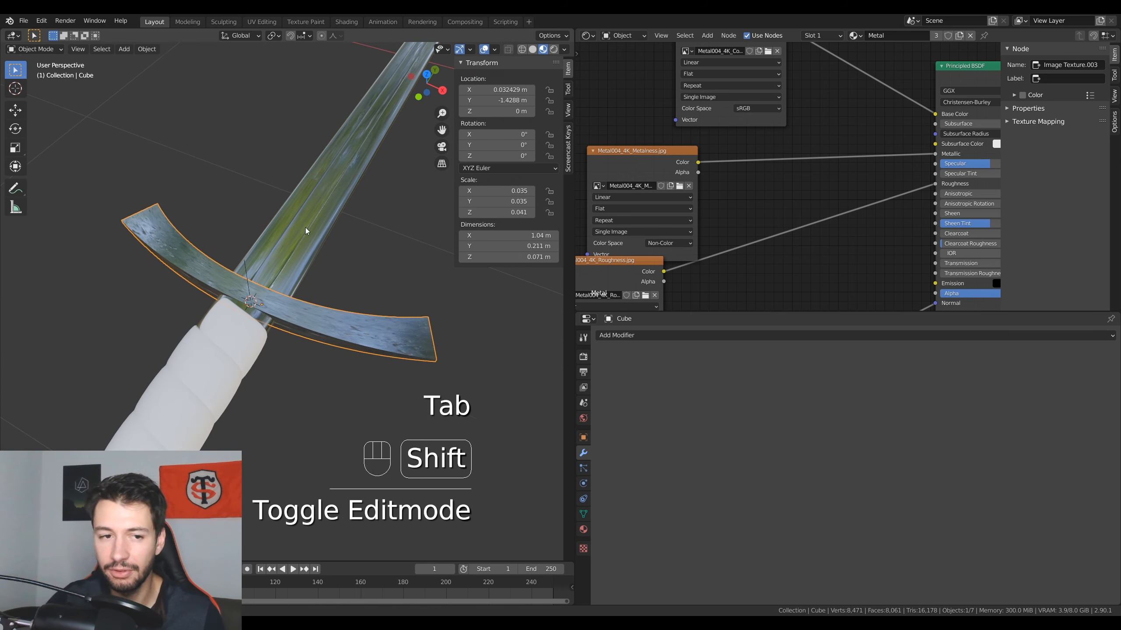
# - Select the handle and pommel cylinder and change the Shader Editor area to a UV Editor
pyautogui.keyDown('shift'); pyautogui.moveTo(304, 228); pyautogui.dragTo(297, 310, button='middle'); pyautogui.keyUp('shift')
pyautogui.click(298, 310)
pyautogui.moveTo(298, 349); pyautogui.dragTo(310, 406, button='middle')
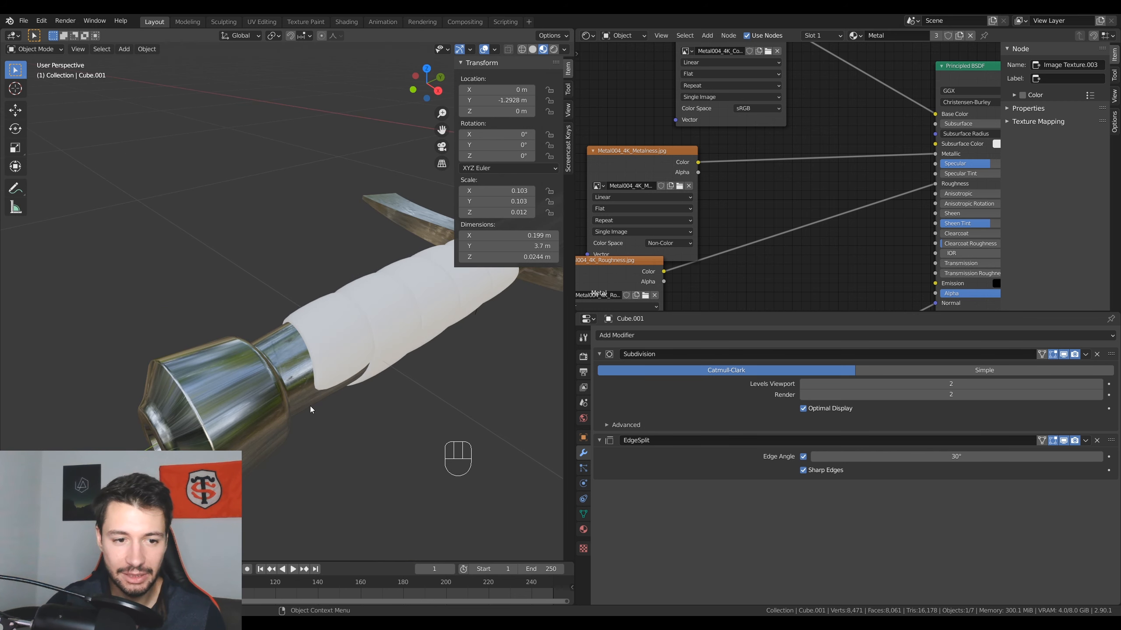
pyautogui.click(273, 388)
pyautogui.click(585, 38)
pyautogui.click(618, 100)
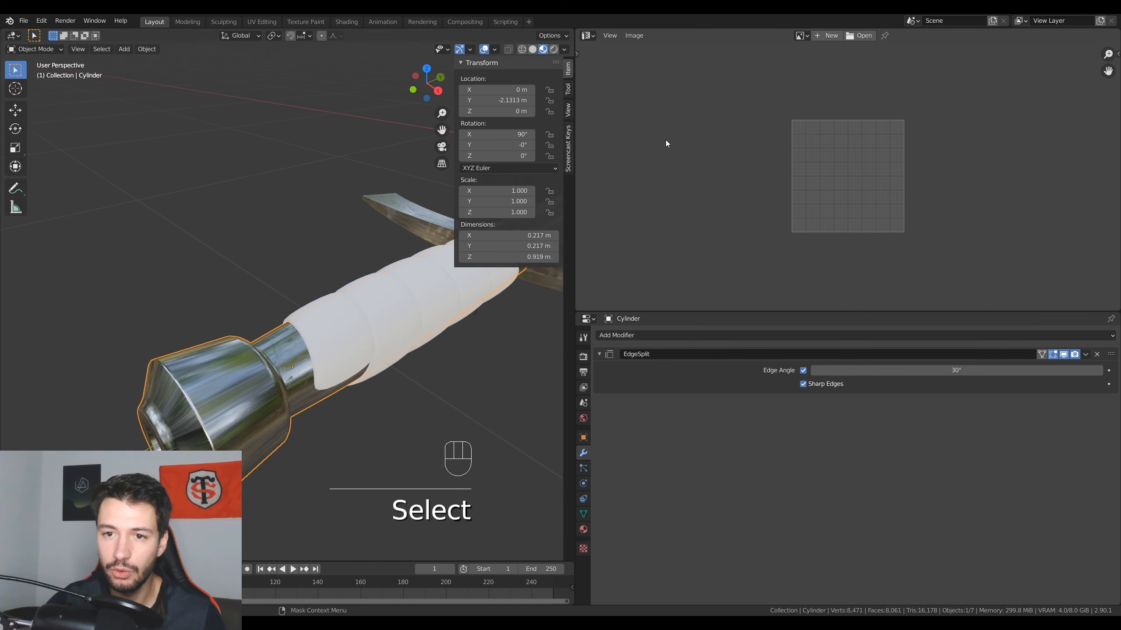
# - Unwrap all of the handle cylinder's geometry with Smart UV Project and show the full UV layout
pyautogui.press('Tab')
pyautogui.press('a')
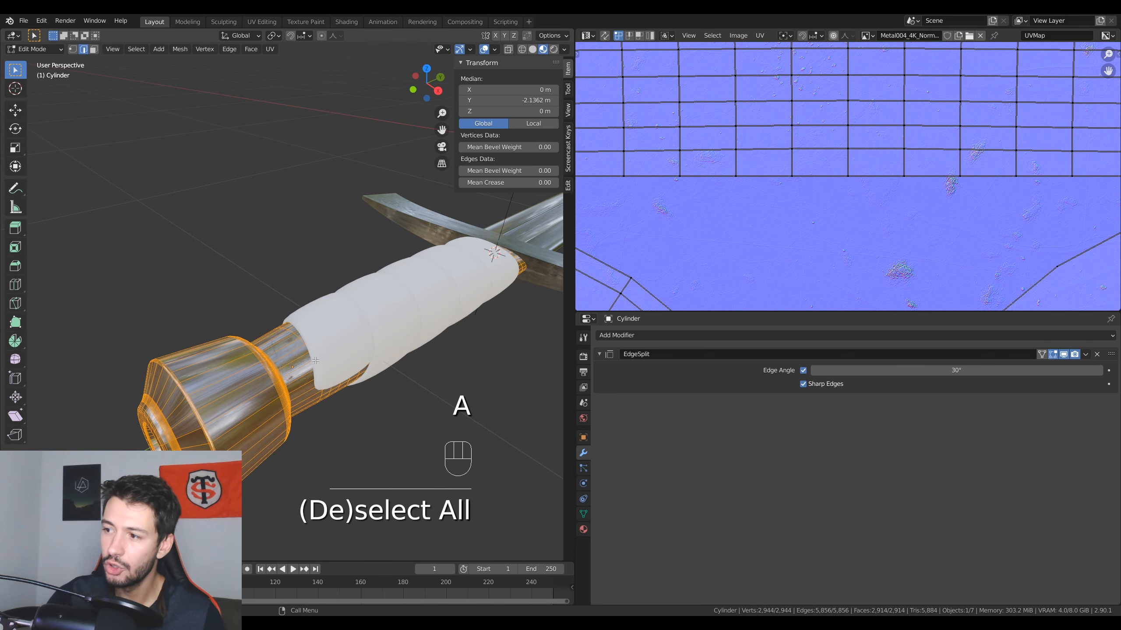
pyautogui.press('u')
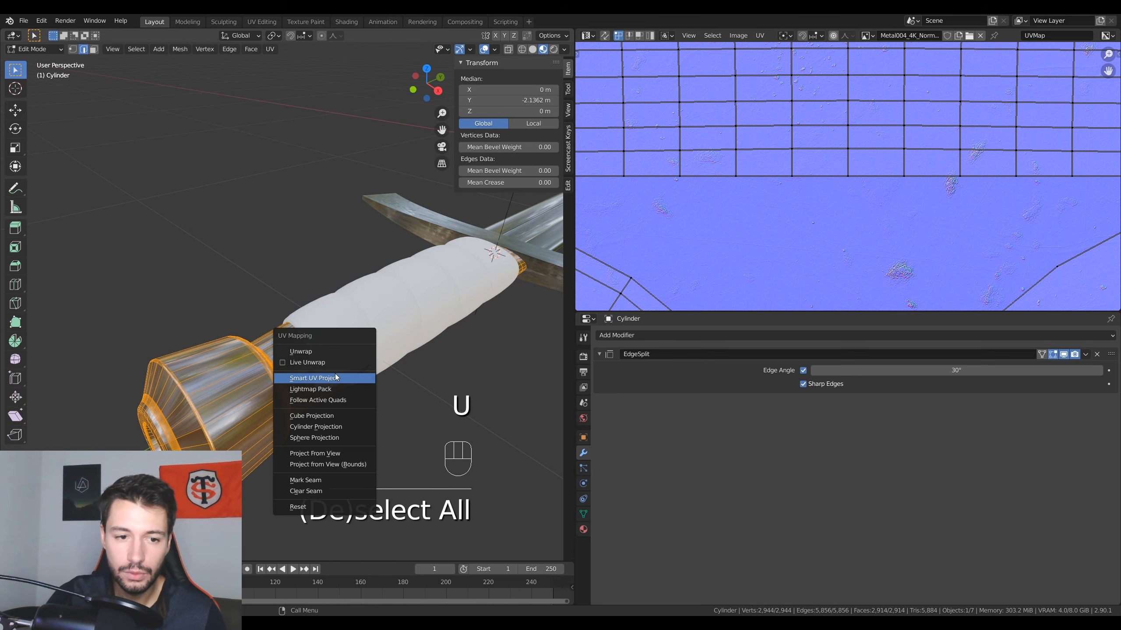
pyautogui.click(335, 374)
pyautogui.scroll(-10, 736, 279)
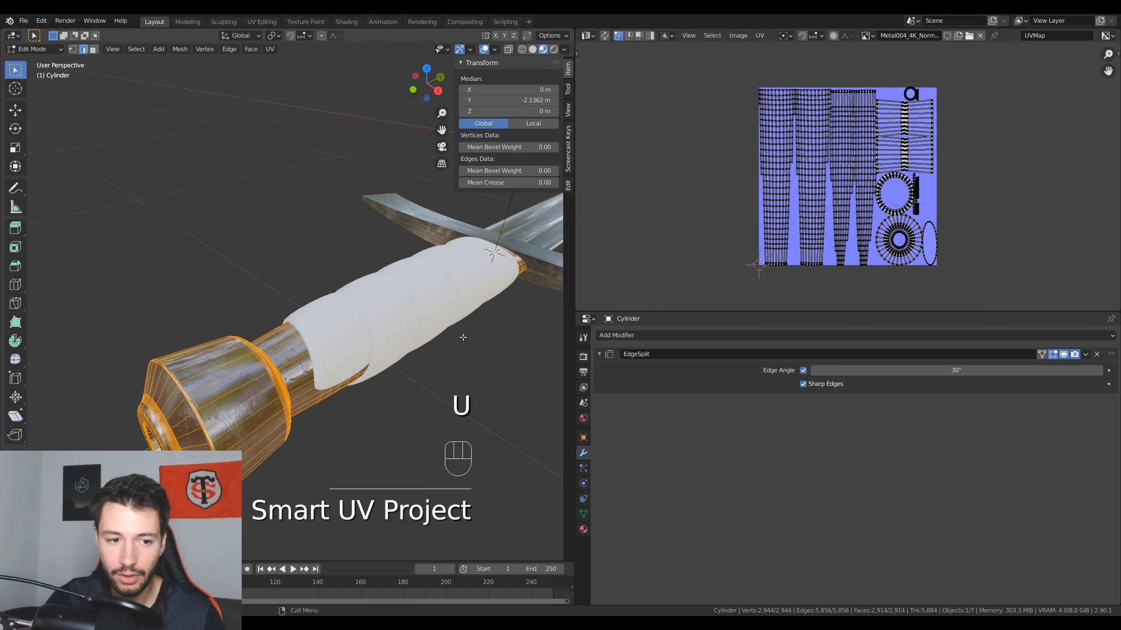
# - Enlarge all of the handle cylinder's UV islands beyond the image bounds and check the finer metal texture in Object Mode
pyautogui.press('Tab')
pyautogui.scroll(3, 323, 393)
pyautogui.moveTo(321, 366); pyautogui.dragTo(336, 249, button='middle')
pyautogui.scroll(5, 253, 307)
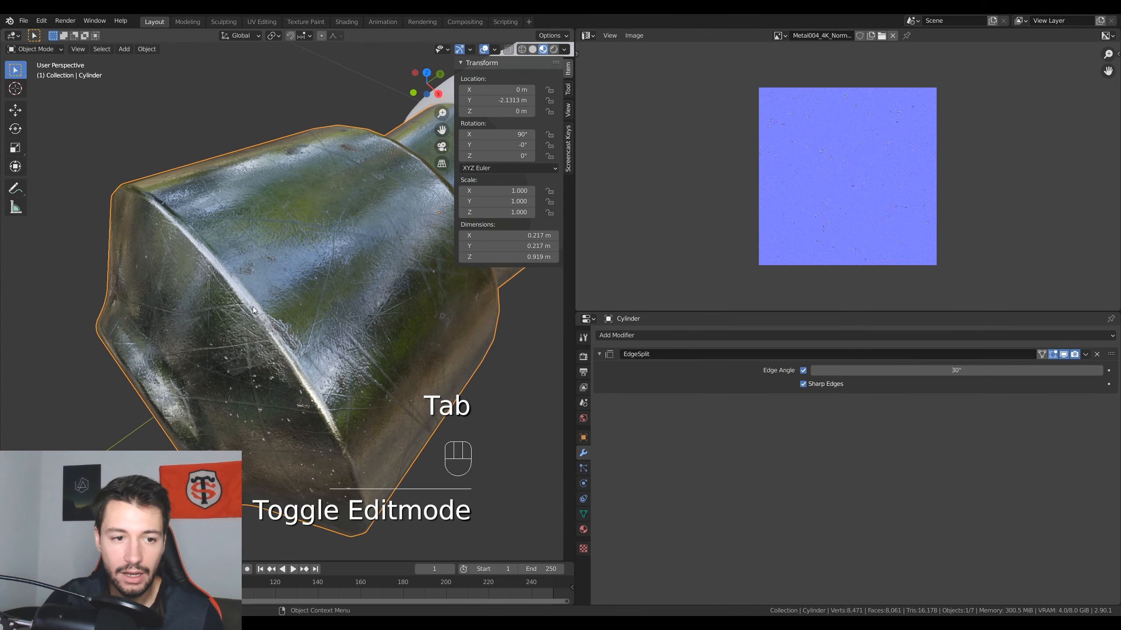
pyautogui.press('Tab')
pyautogui.press('a')
pyautogui.press('s')
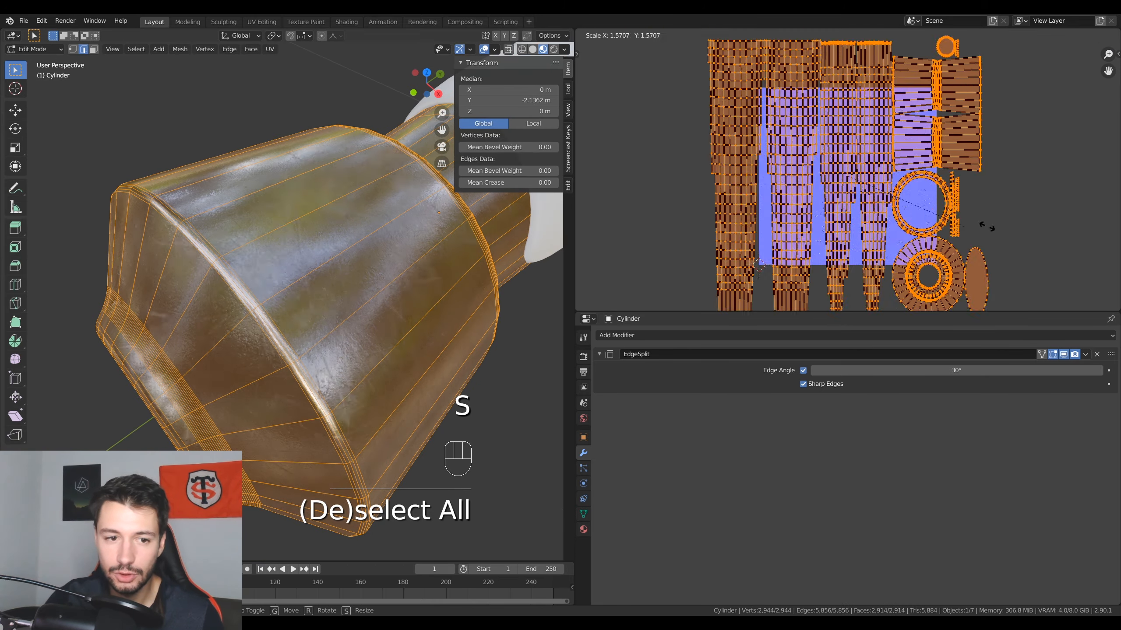
pyautogui.click(666, 256)
pyautogui.press('Tab')
pyautogui.scroll(2, 191, 343)
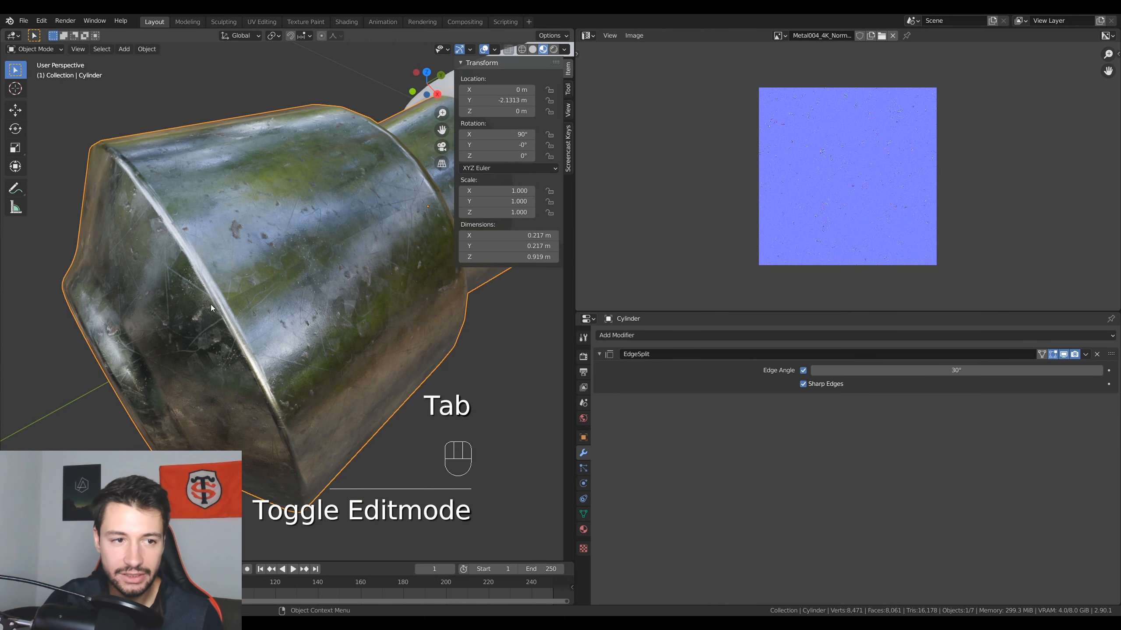
# - Add an edge loop around the pommel's middle and scale it outward until the pommel is about 0.27 m wide
pyautogui.press('Tab')
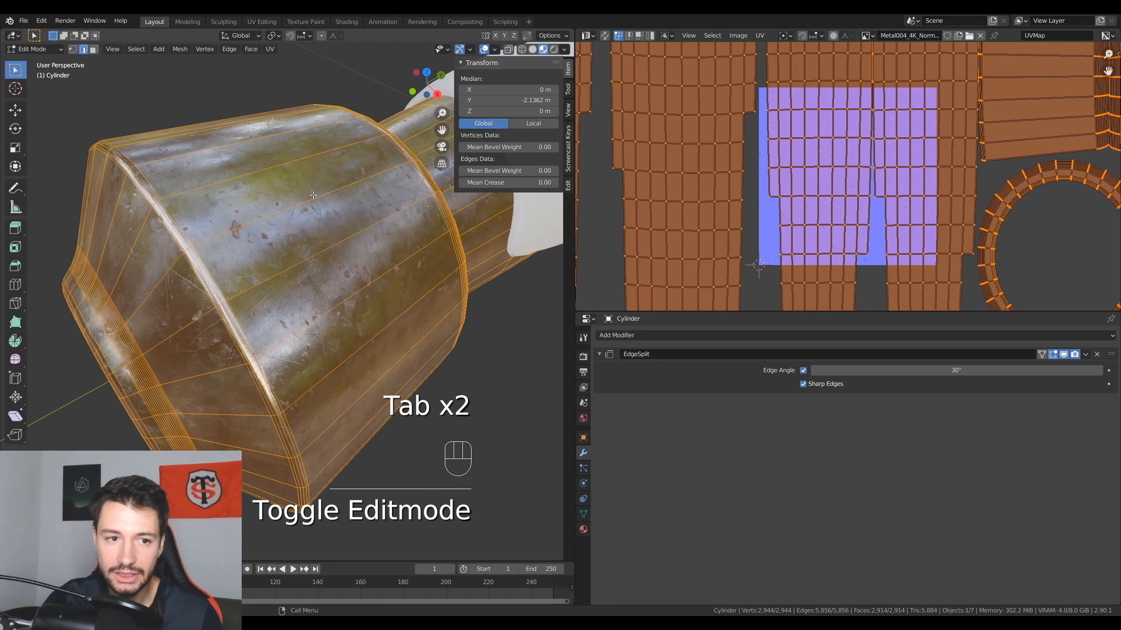
pyautogui.hotkey('ctrl', 'r')
pyautogui.click(390, 376)
pyautogui.press('s')
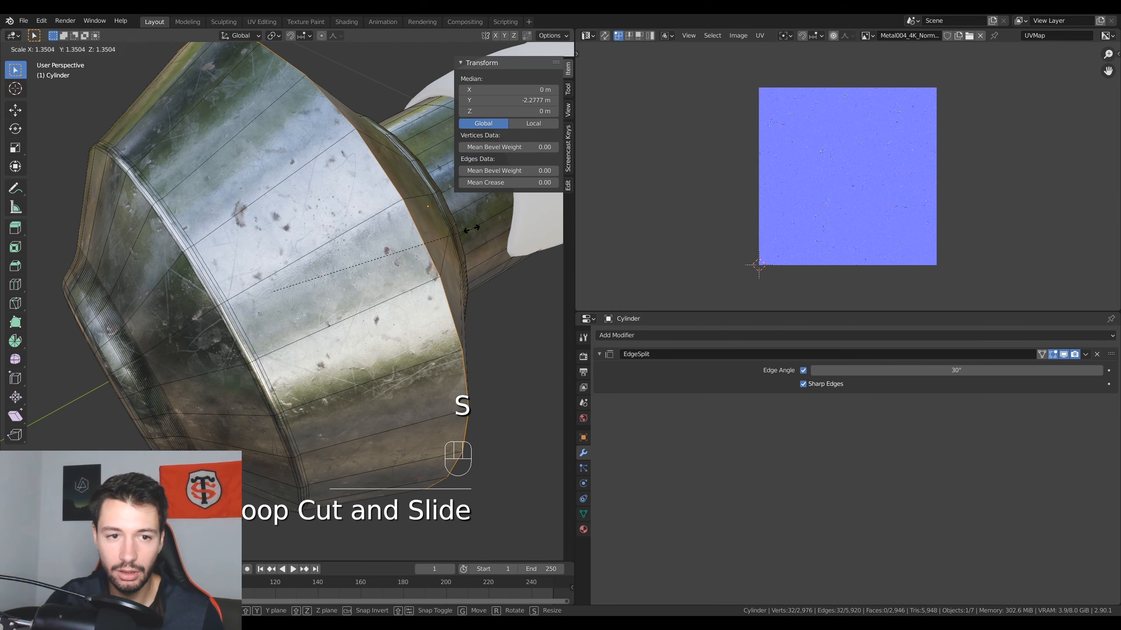
pyautogui.click(398, 376)
pyautogui.click(397, 376)
pyautogui.scroll(2, 380, 362)
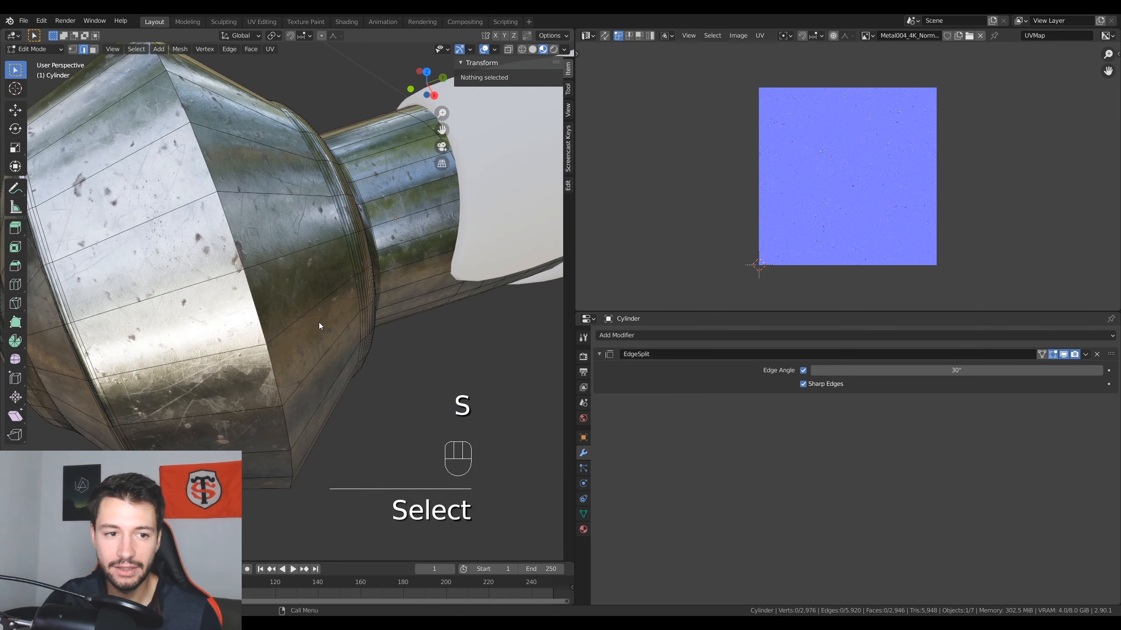
pyautogui.press('Tab')
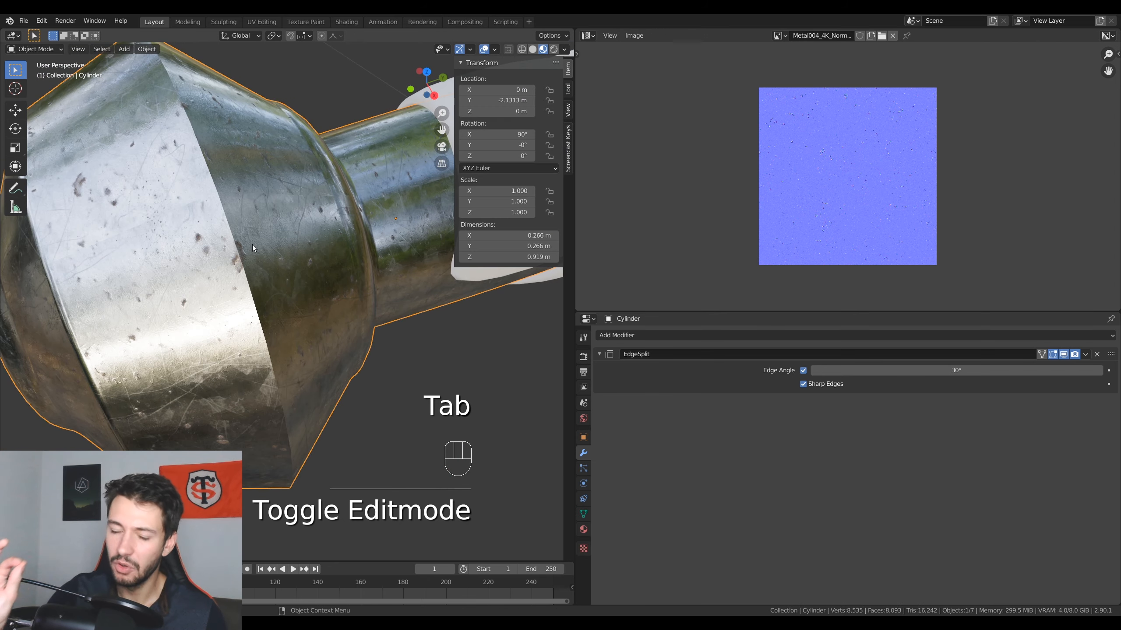
# - Bevel the pommel's widened middle edge loop slightly with 2 segments and return to Object Mode
pyautogui.press('Tab')
pyautogui.keyDown('alt'); pyautogui.click(370, 318); pyautogui.keyUp('alt')
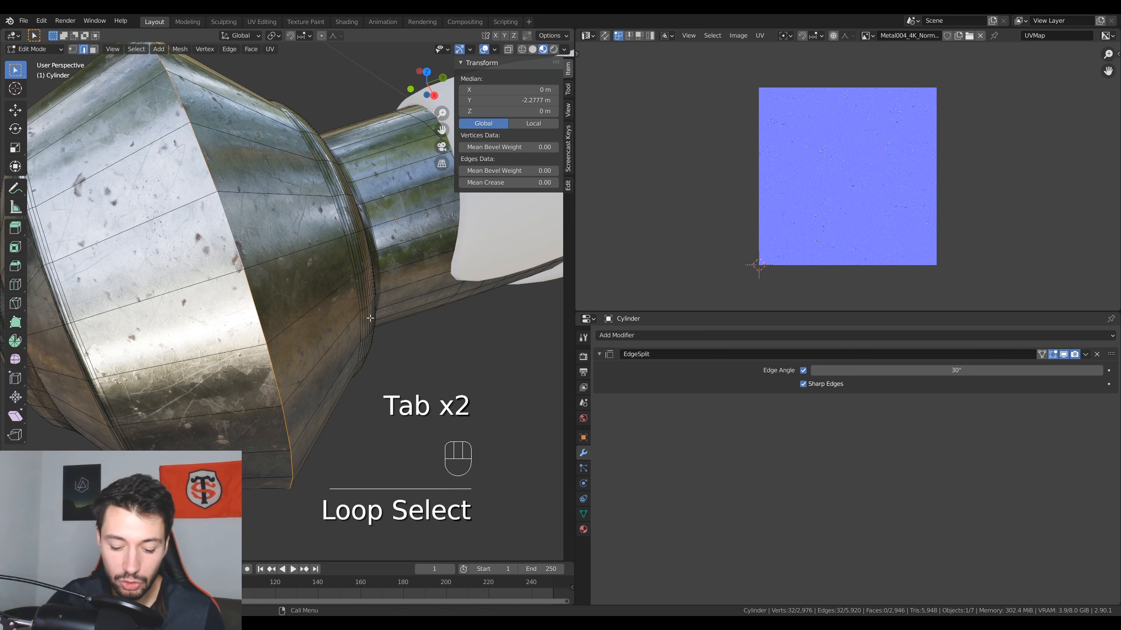
pyautogui.hotkey('ctrl', 'b')
pyautogui.scroll(1, 380, 315)
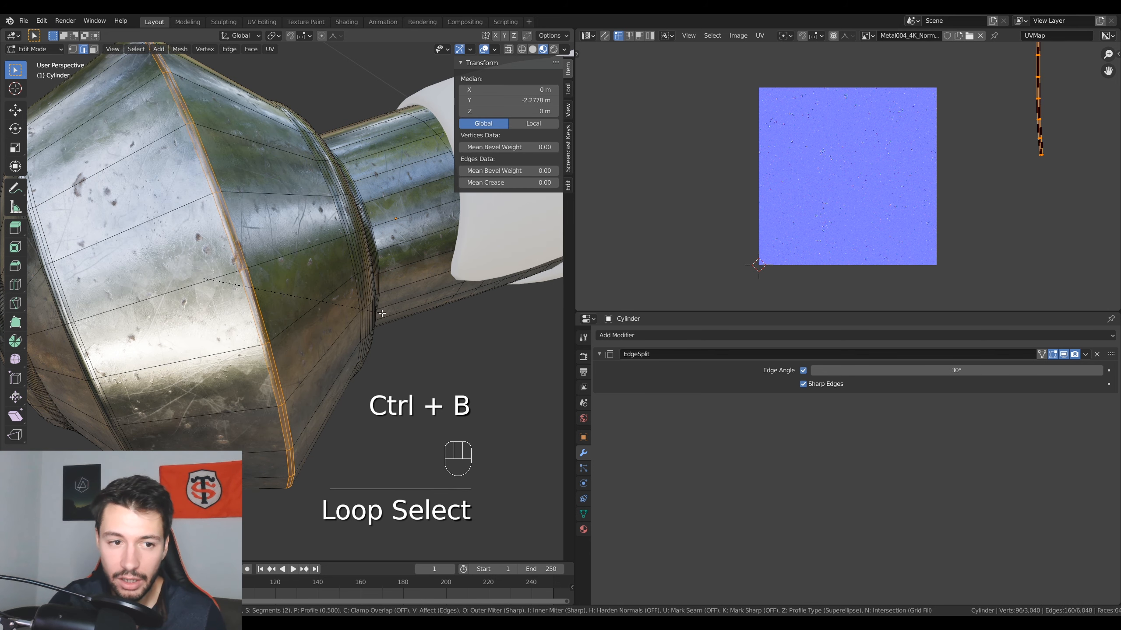
pyautogui.click(382, 313)
pyautogui.press('Tab')
pyautogui.scroll(-3, 284, 331)
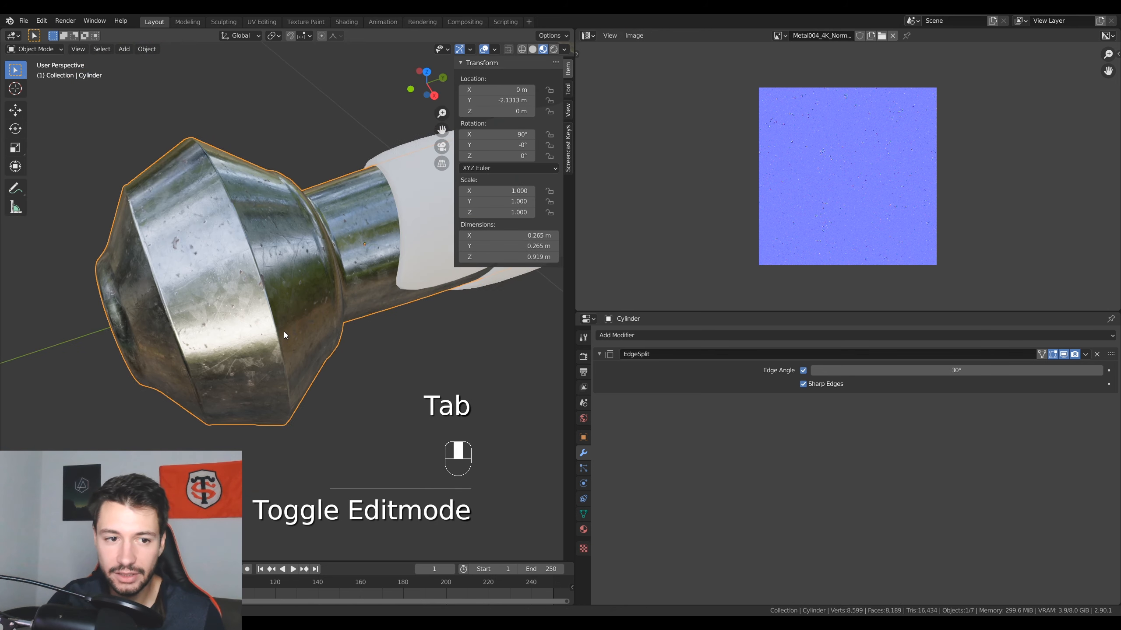
pyautogui.scroll(3, 283, 331)
pyautogui.scroll(-4, 262, 309)
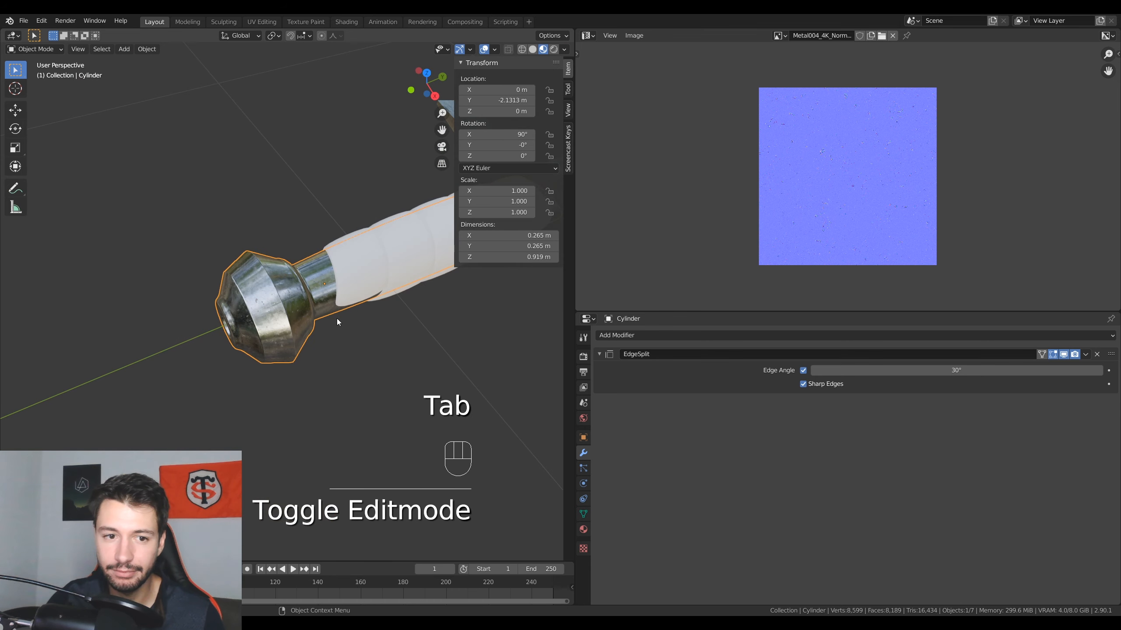
# - Select the crossguard and unwrap all of its geometry with Smart UV Project
pyautogui.moveTo(337, 319); pyautogui.dragTo(191, 368, button='middle')
pyautogui.scroll(2, 191, 368)
pyautogui.click(234, 376)
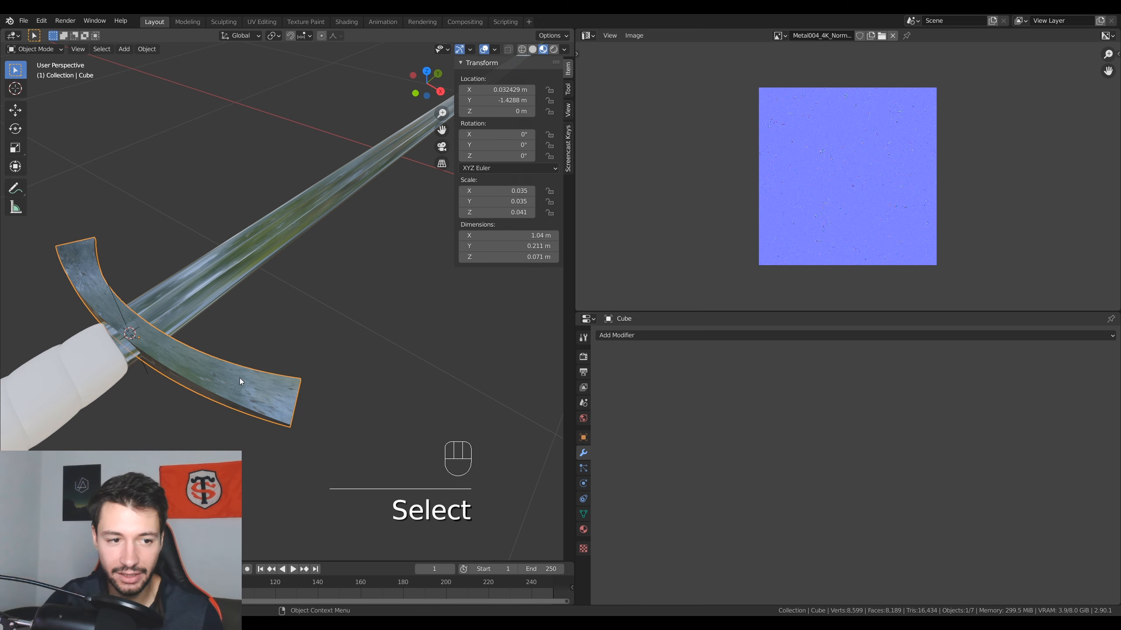
pyautogui.press('Tab')
pyautogui.keyDown('shift'); pyautogui.moveTo(317, 336); pyautogui.dragTo(399, 317, button='middle'); pyautogui.keyUp('shift')
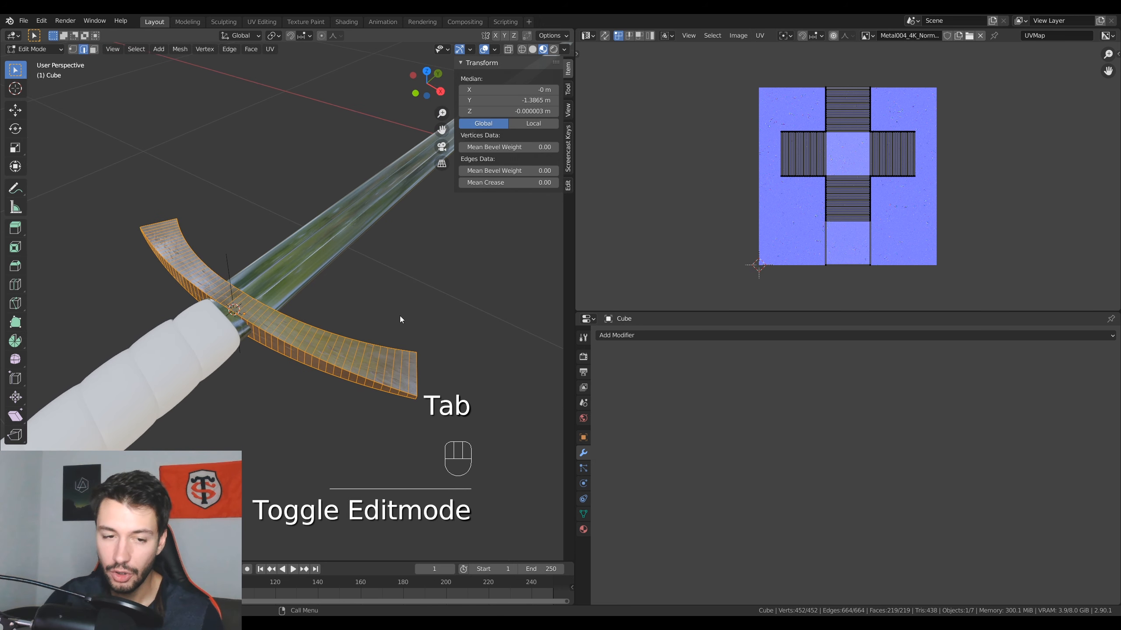
pyautogui.press('u')
pyautogui.click(399, 315)
pyautogui.click(413, 395)
pyautogui.scroll(2, 350, 325)
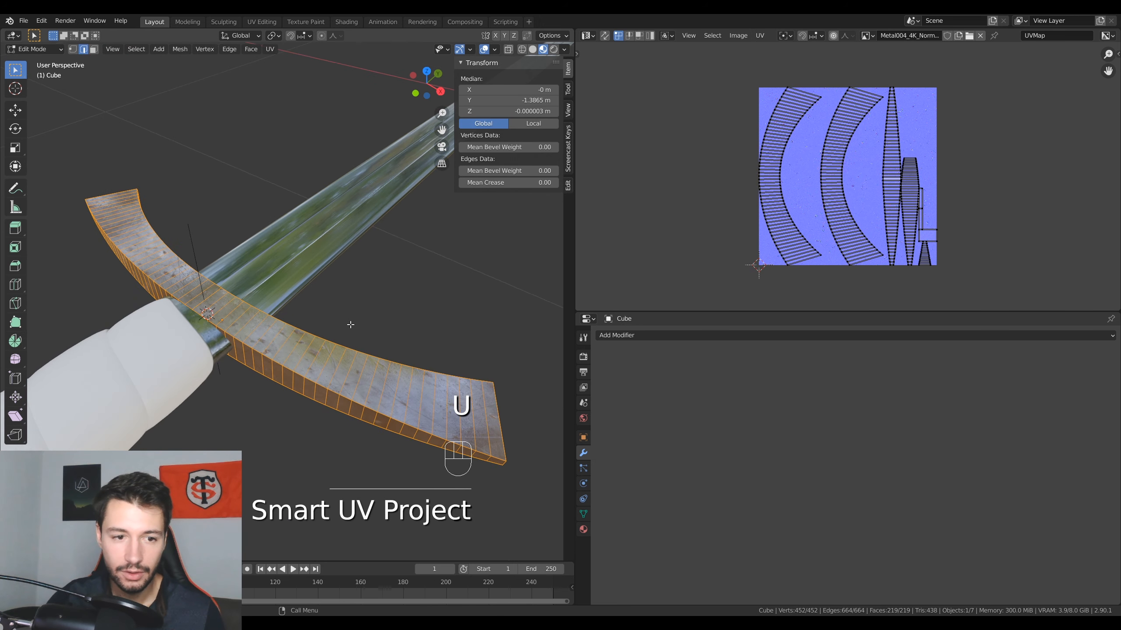
# - Scale all of the crossguard's UV islands up by about 1.57 and return to Object Mode
pyautogui.scroll(2, 340, 345)
pyautogui.press('Tab')
pyautogui.press('Tab')
pyautogui.press('a')
pyautogui.press('s')
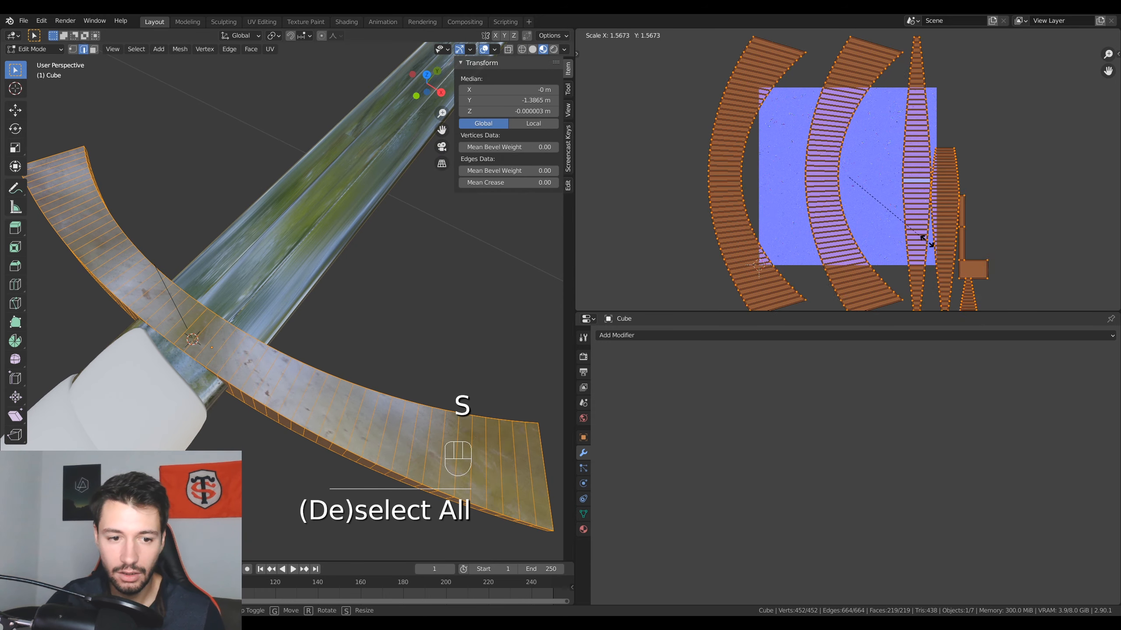
pyautogui.click(929, 243)
pyautogui.press('Tab')
# - Select the blade and unwrap all of its geometry with Smart UV Project at an angle limit of 66
pyautogui.keyDown('shift'); pyautogui.moveTo(394, 326); pyautogui.dragTo(205, 342, button='middle'); pyautogui.keyUp('shift')
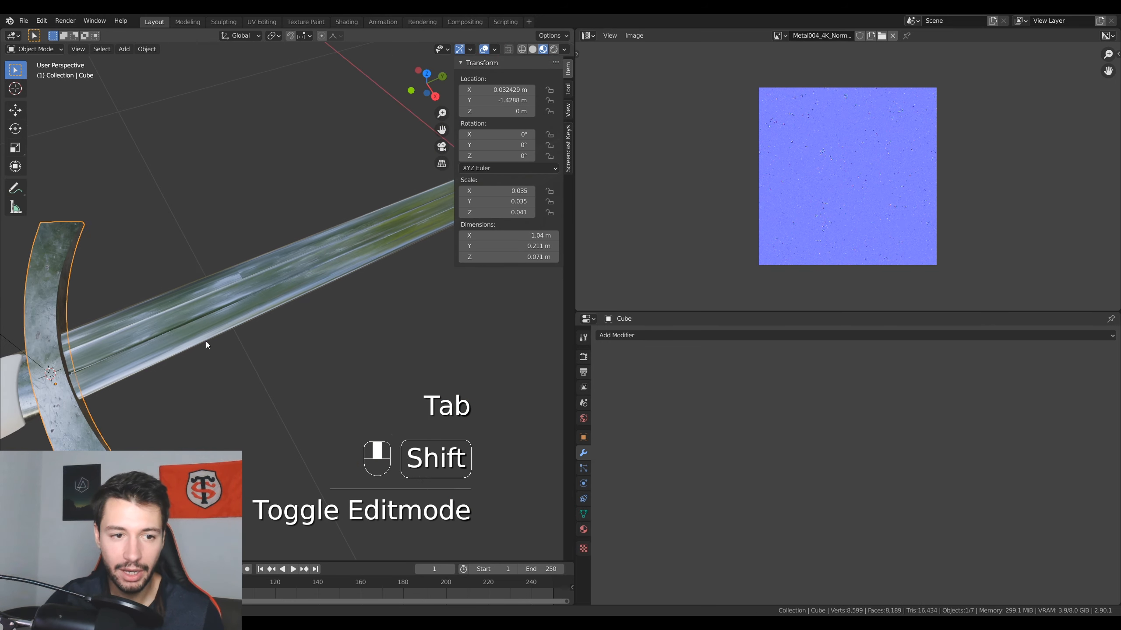
pyautogui.click(205, 342)
pyautogui.press('Tab')
pyautogui.press('a')
pyautogui.press('u')
pyautogui.click(303, 321)
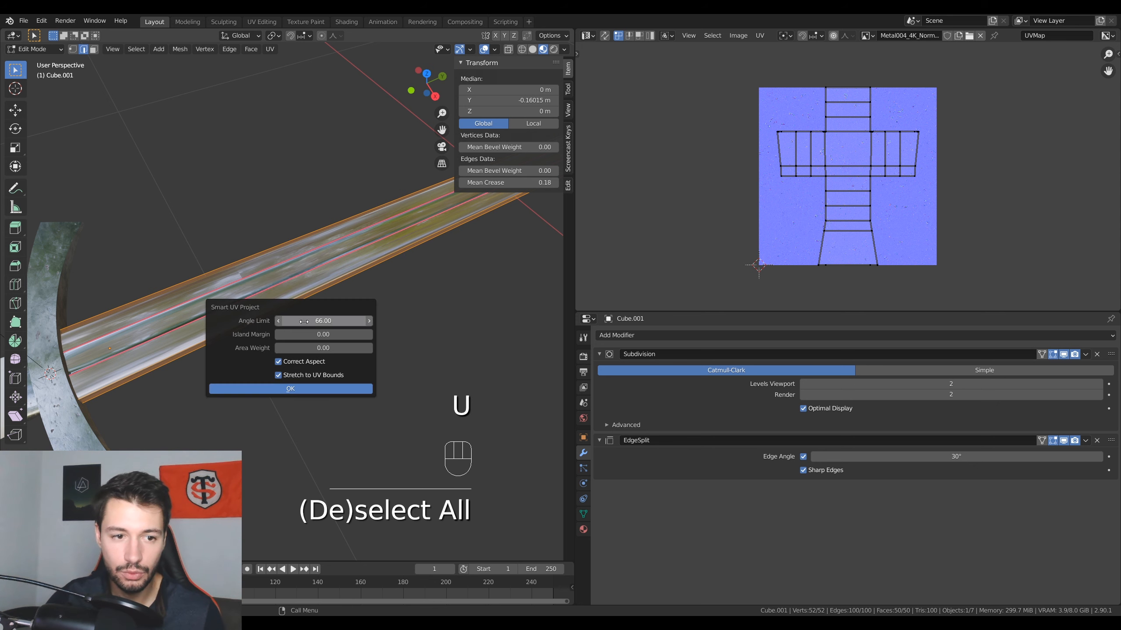
pyautogui.click(290, 389)
# - Scale the blade's UV islands up to roughly three times their size and examine the texture on the blade
pyautogui.press('a')
pyautogui.press('s')
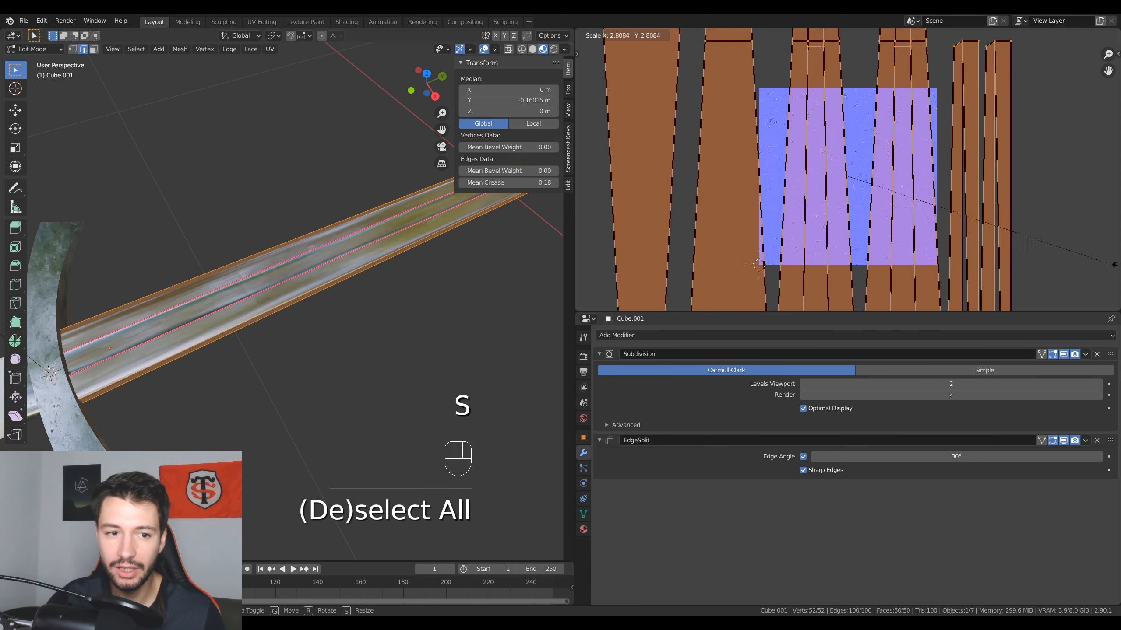
pyautogui.click(633, 275)
pyautogui.moveTo(355, 261); pyautogui.dragTo(329, 307, button='middle')
pyautogui.scroll(2, 328, 307)
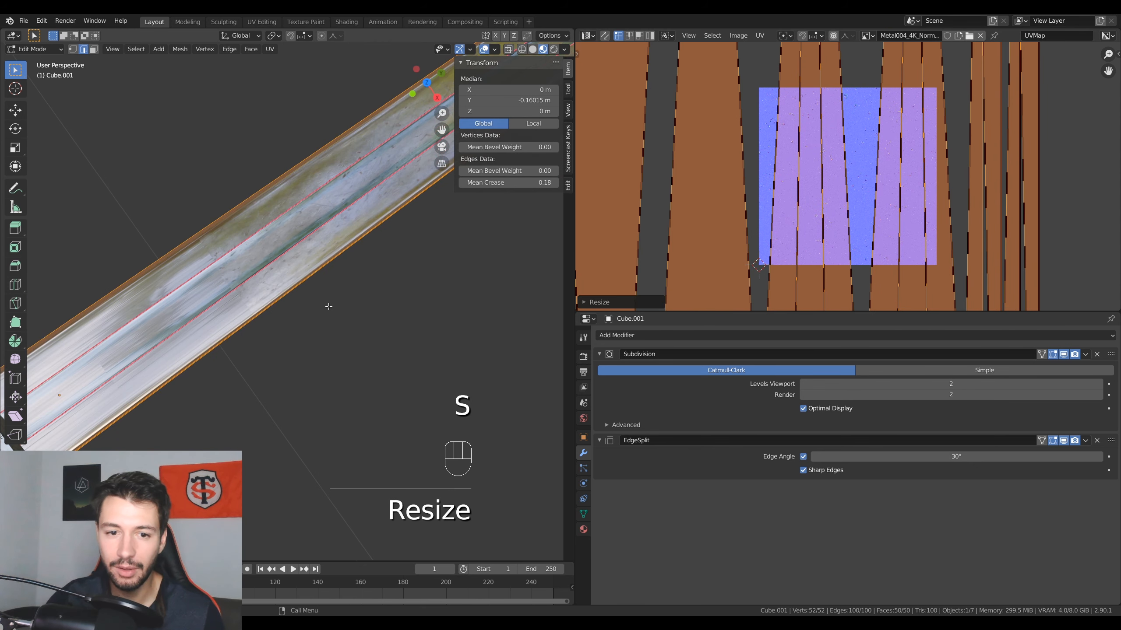
# - Add an edge loop across the blade, slide it toward the crossguard, and return to Object Mode
pyautogui.press('Tab')
pyautogui.keyDown('shift'); pyautogui.moveTo(278, 279); pyautogui.dragTo(313, 250, button='middle'); pyautogui.keyUp('shift')
pyautogui.press('Tab')
pyautogui.hotkey('ctrl', 'r')
pyautogui.click(312, 239)
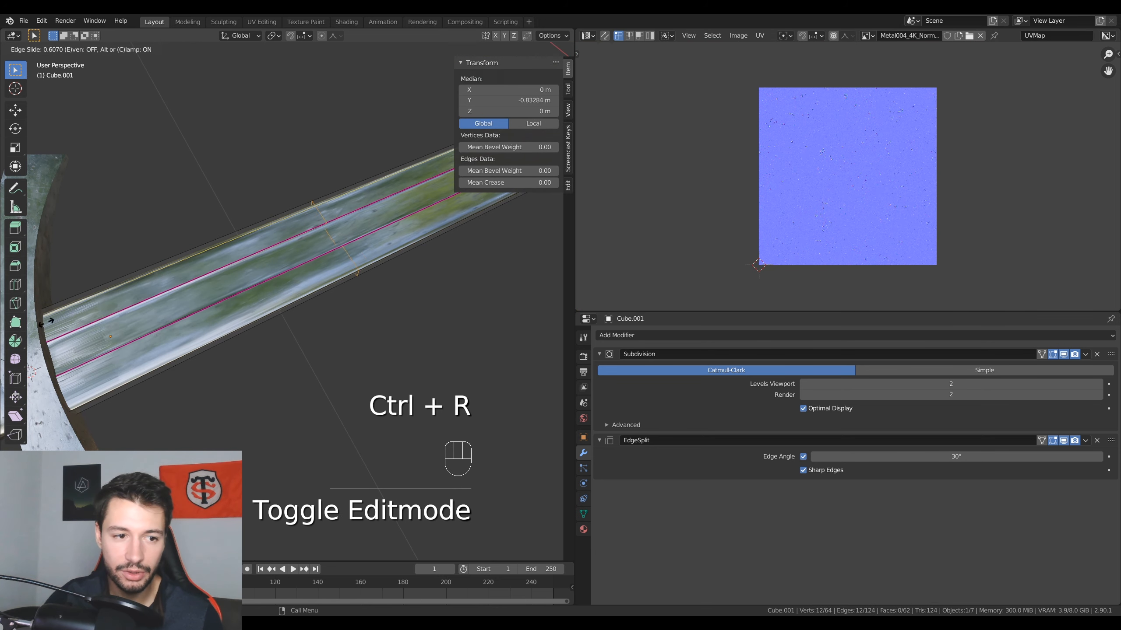
pyautogui.click(464, 381)
pyautogui.press('Tab')
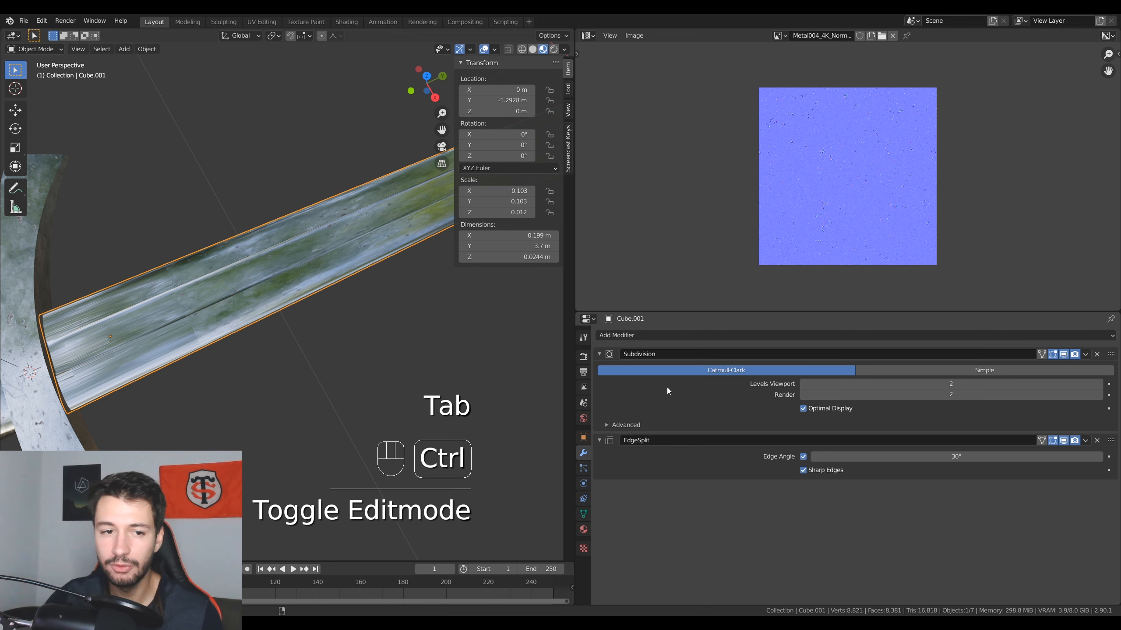
# - Apply the blade's Subdivision modifier and unwrap the resulting mesh again with Smart UV Project
pyautogui.hotkey('ctrl', 'a')
pyautogui.press('Tab')
pyautogui.press('a')
pyautogui.press('u')
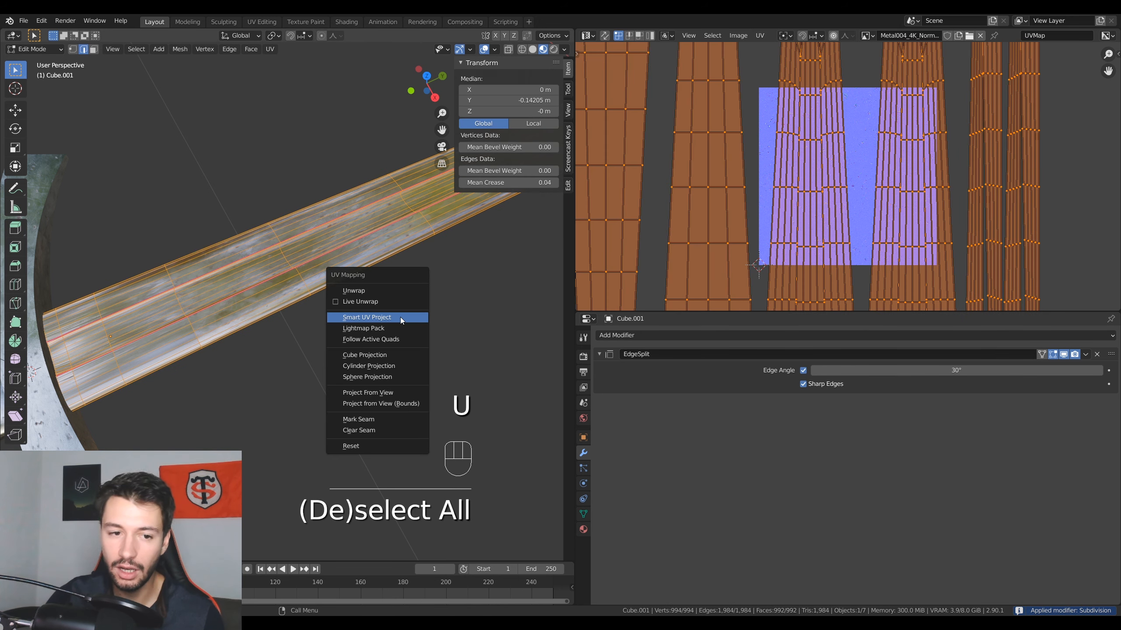
pyautogui.click(400, 317)
pyautogui.click(420, 399)
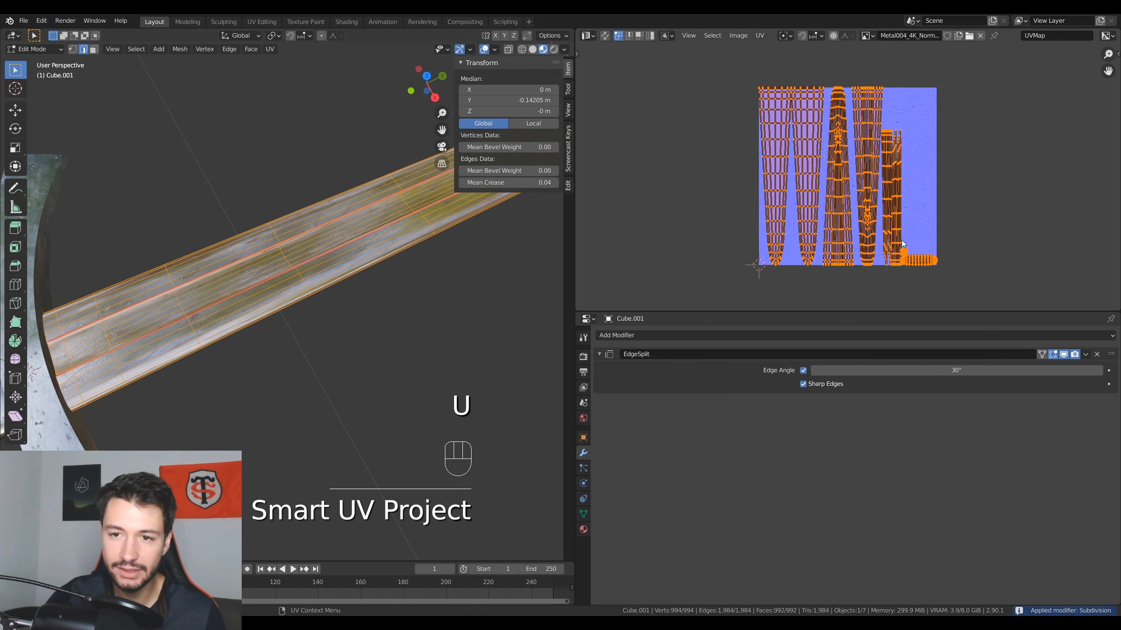
# - Scale up the blade's new UV islands and review the textured sword in Object Mode
pyautogui.press('s')
pyautogui.press('Tab')
pyautogui.moveTo(344, 318); pyautogui.dragTo(472, 310, button='middle')
pyautogui.scroll(-4, 279, 313)
pyautogui.moveTo(279, 313); pyautogui.dragTo(284, 310, button='middle')
pyautogui.scroll(-2, 284, 309)
pyautogui.moveTo(388, 354); pyautogui.dragTo(406, 331, button='middle')
# - Clear the selection and select the white spiral wrap around the handle
pyautogui.click(300, 333)
pyautogui.scroll(3, 407, 331)
pyautogui.keyDown('shift'); pyautogui.moveTo(406, 388); pyautogui.dragTo(321, 291, button='middle'); pyautogui.keyUp('shift')
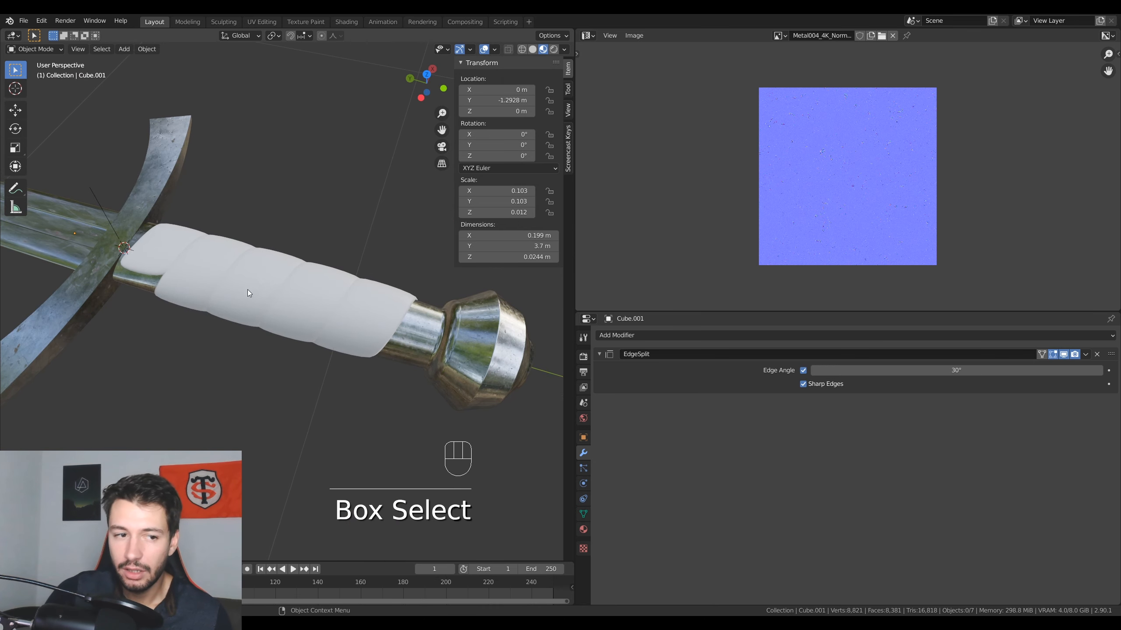
pyautogui.click(220, 270)
pyautogui.moveTo(241, 247); pyautogui.dragTo(379, 319, button='middle')
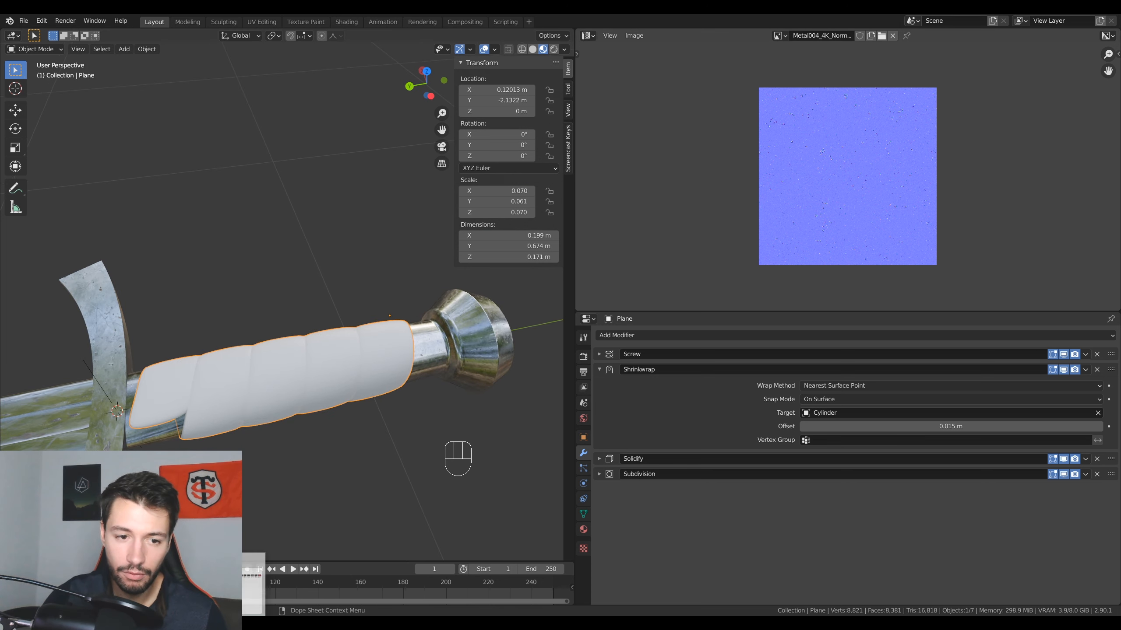
# - Switch to File Explorer, open the Leather021_8K-JPG texture folder, and move its window clear of the model
pyautogui.click(199, 590)
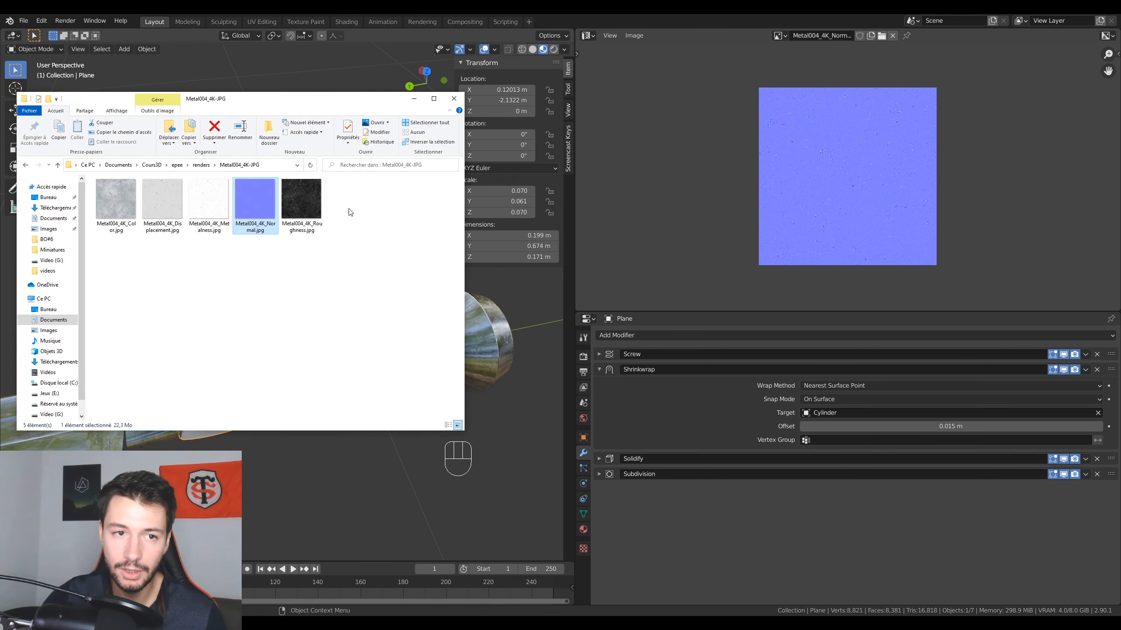
pyautogui.click(202, 165)
pyautogui.doubleClick(119, 207)
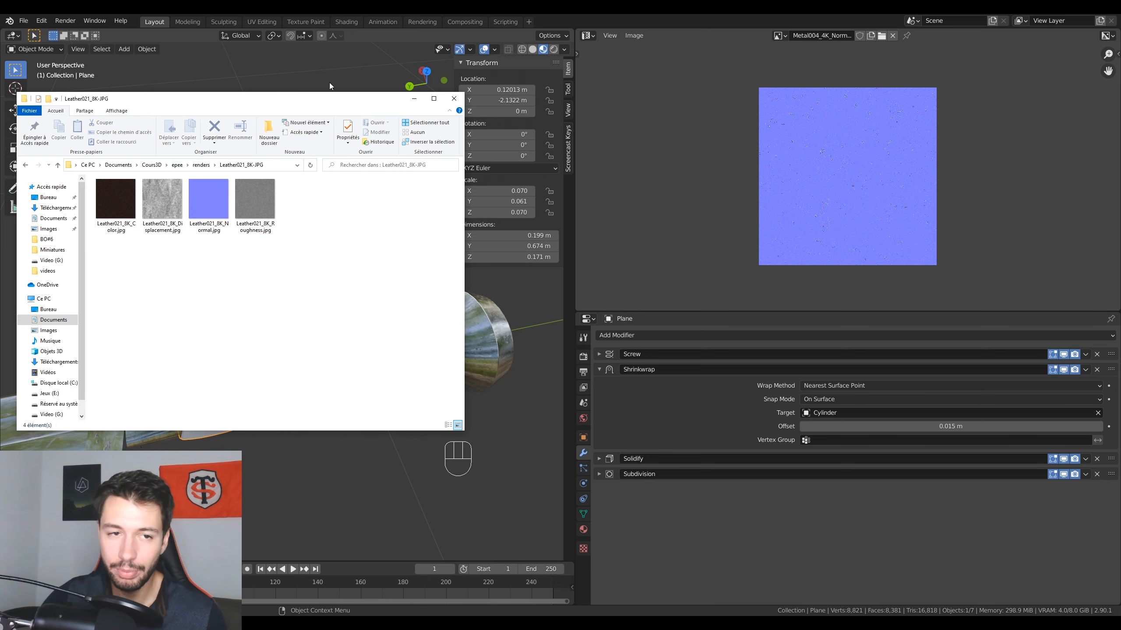
pyautogui.moveTo(340, 102); pyautogui.dragTo(296, 472)
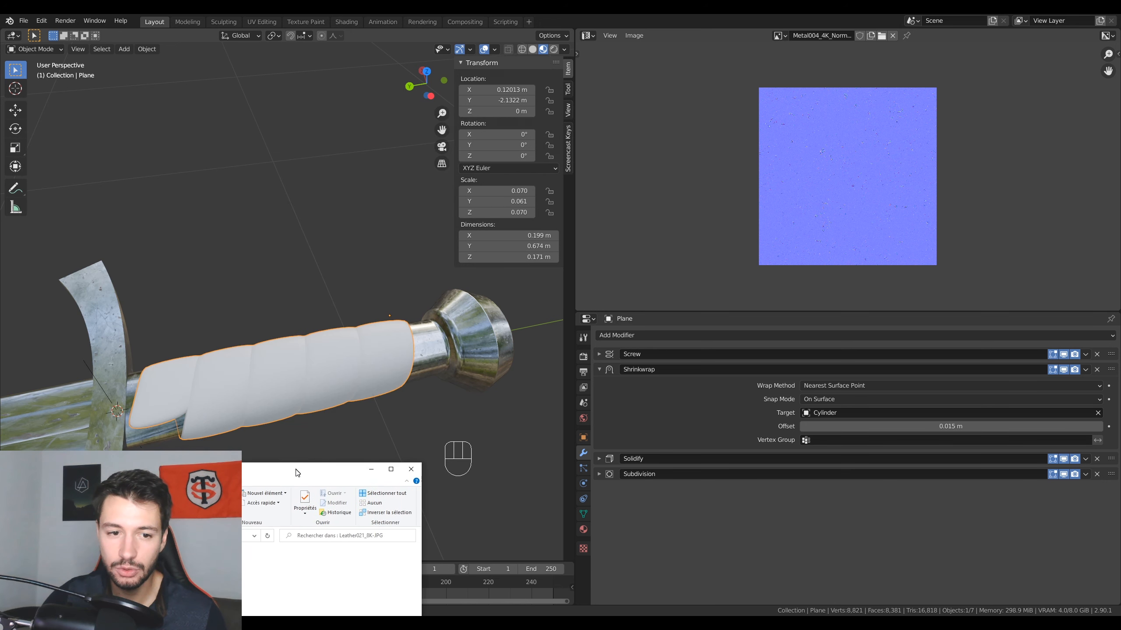
# - Give the handle wrap a new material and show its nodes in a Shader Editor in place of the UV Editor
pyautogui.click(583, 529)
pyautogui.click(714, 381)
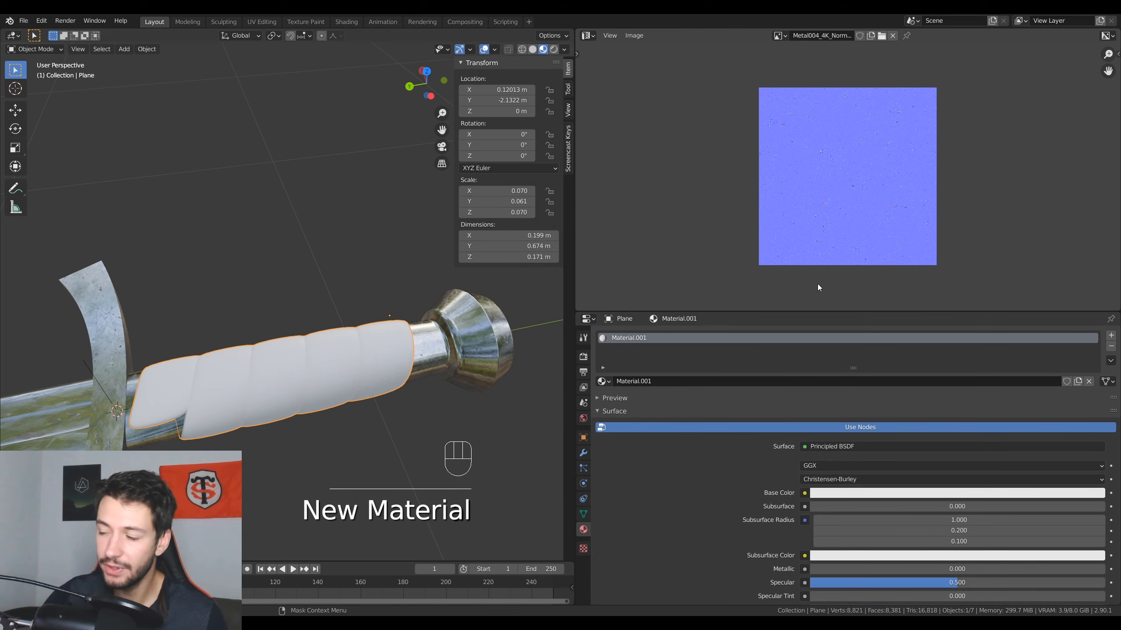
pyautogui.click(589, 35)
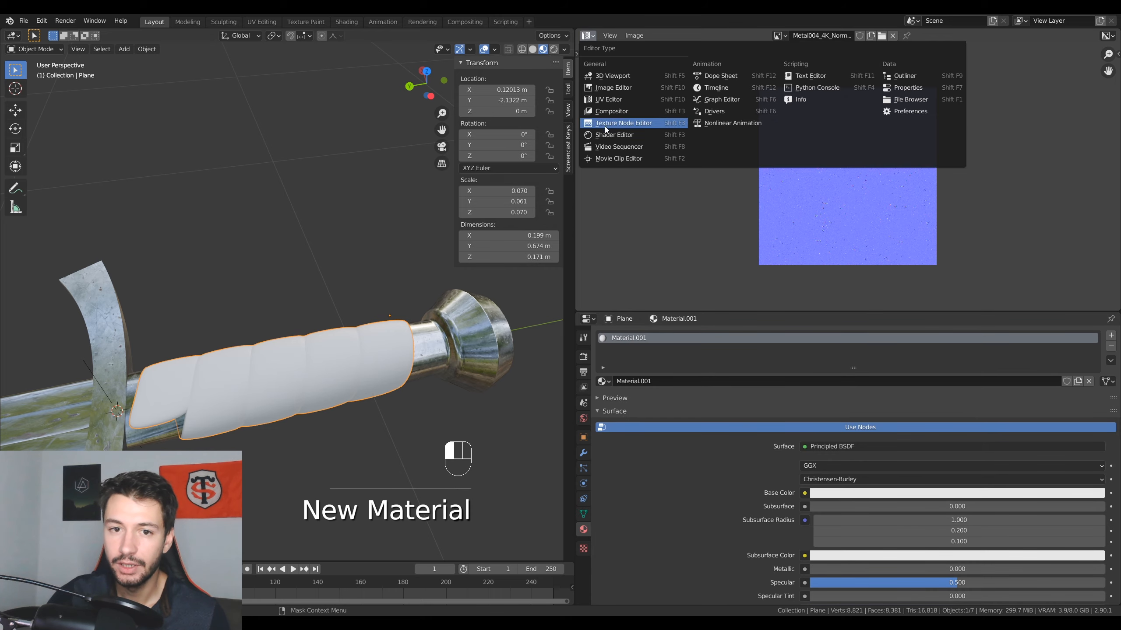
pyautogui.click(605, 126)
pyautogui.hotkey('alt', 'Tab')
pyautogui.moveTo(290, 472); pyautogui.dragTo(300, 101)
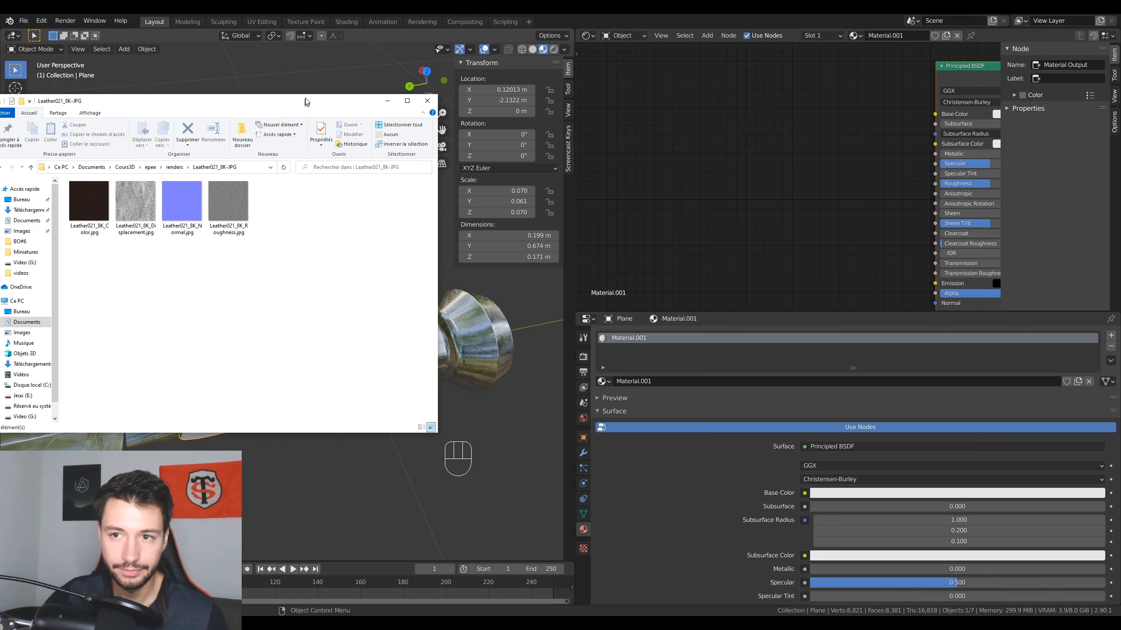
pyautogui.click(832, 170)
pyautogui.press('Home')
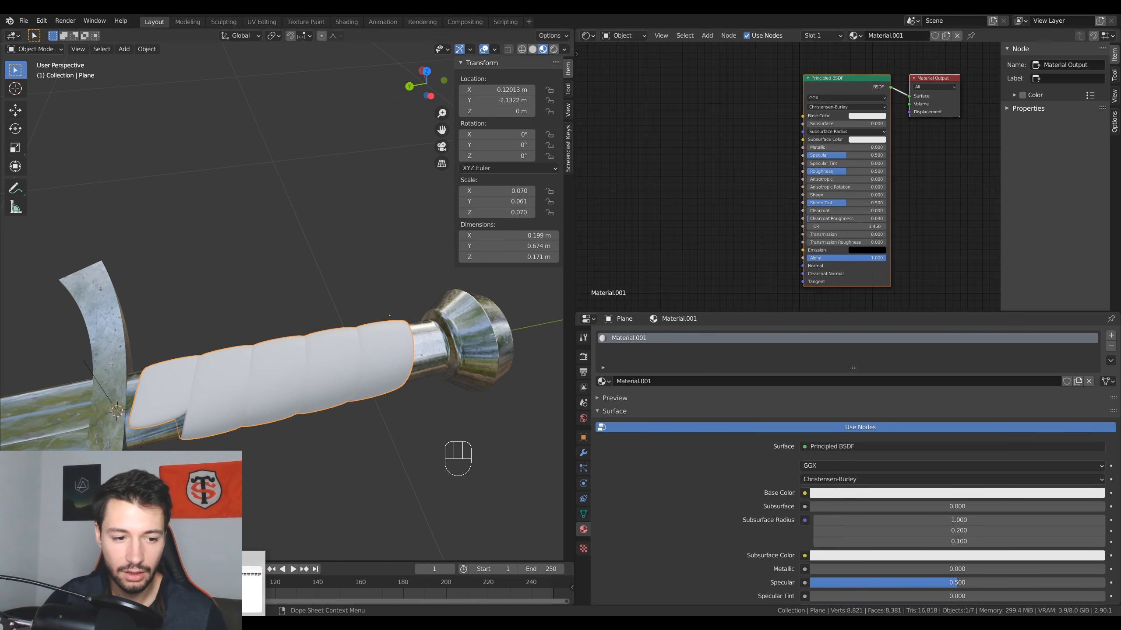
# - Add the Leather021_8K Color, Normal and Roughness images as texture nodes in the wrap's material
pyautogui.hotkey('alt', 'Tab')
pyautogui.moveTo(114, 218); pyautogui.dragTo(706, 144)
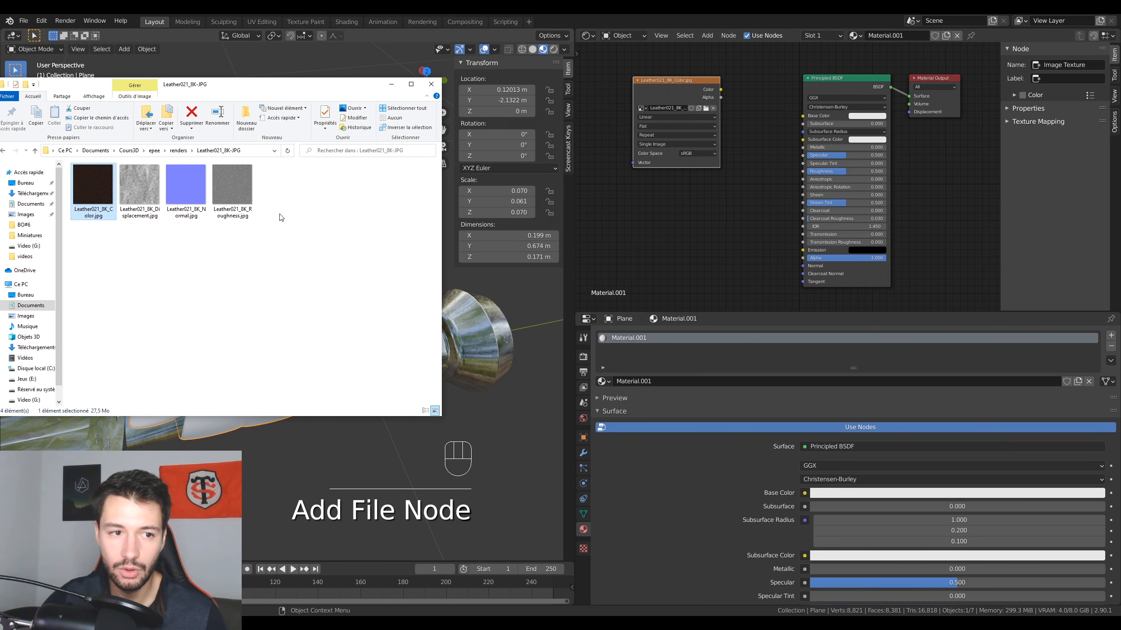
pyautogui.moveTo(204, 221); pyautogui.dragTo(656, 235)
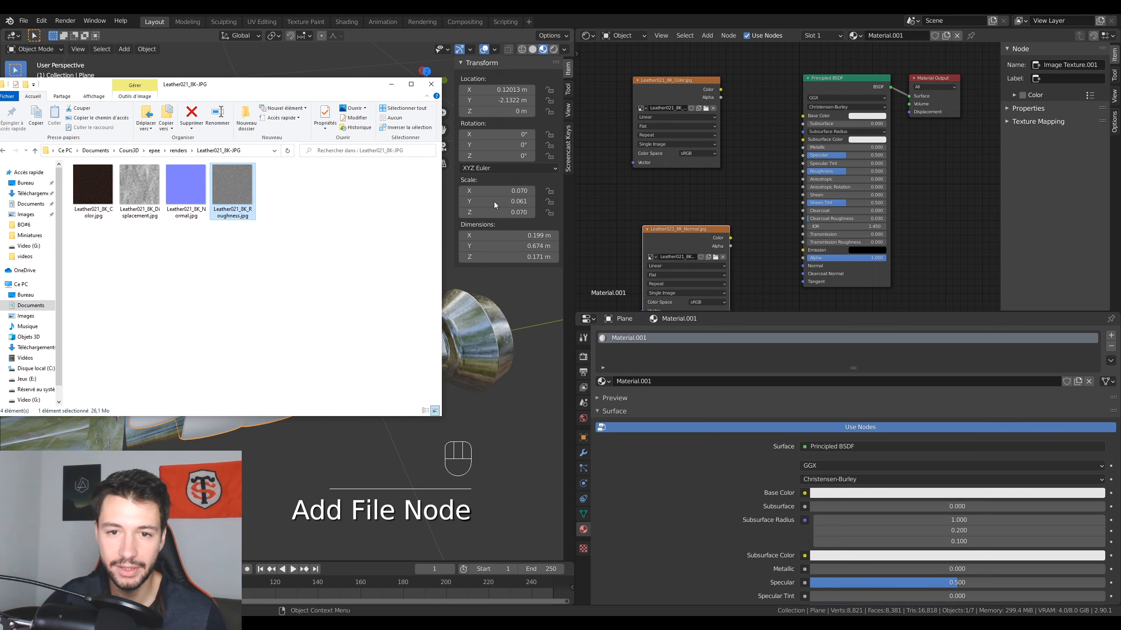
pyautogui.moveTo(494, 202); pyautogui.dragTo(600, 188)
pyautogui.click(742, 123)
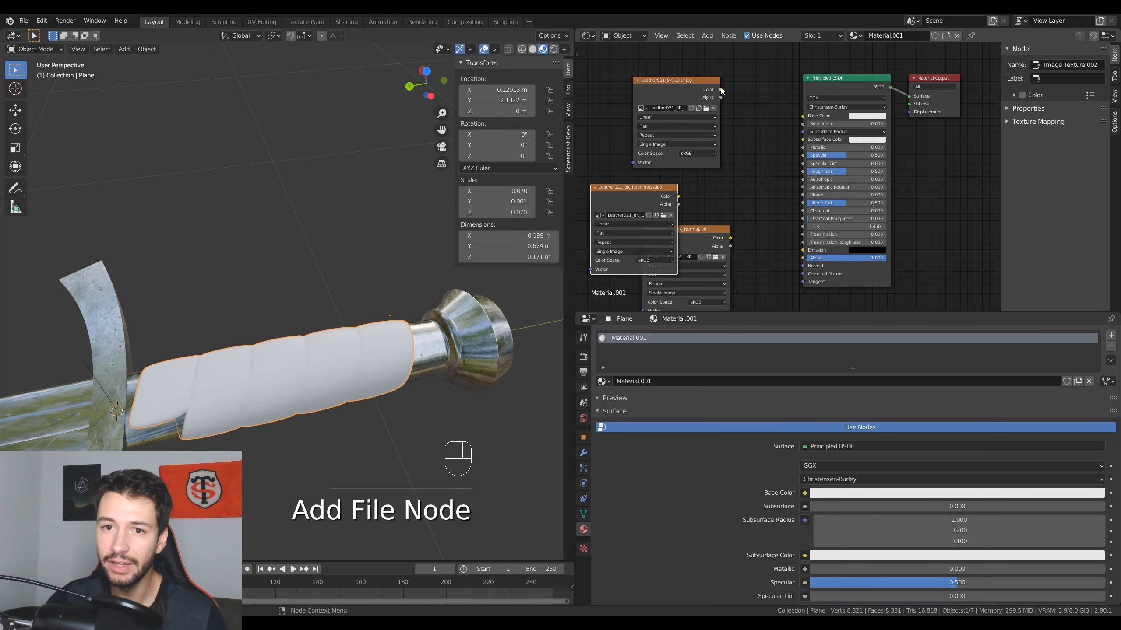
# - Link the leather Color texture to Base Color and set the Roughness and Normal textures' color space to Non-Color
pyautogui.moveTo(720, 90); pyautogui.dragTo(803, 116)
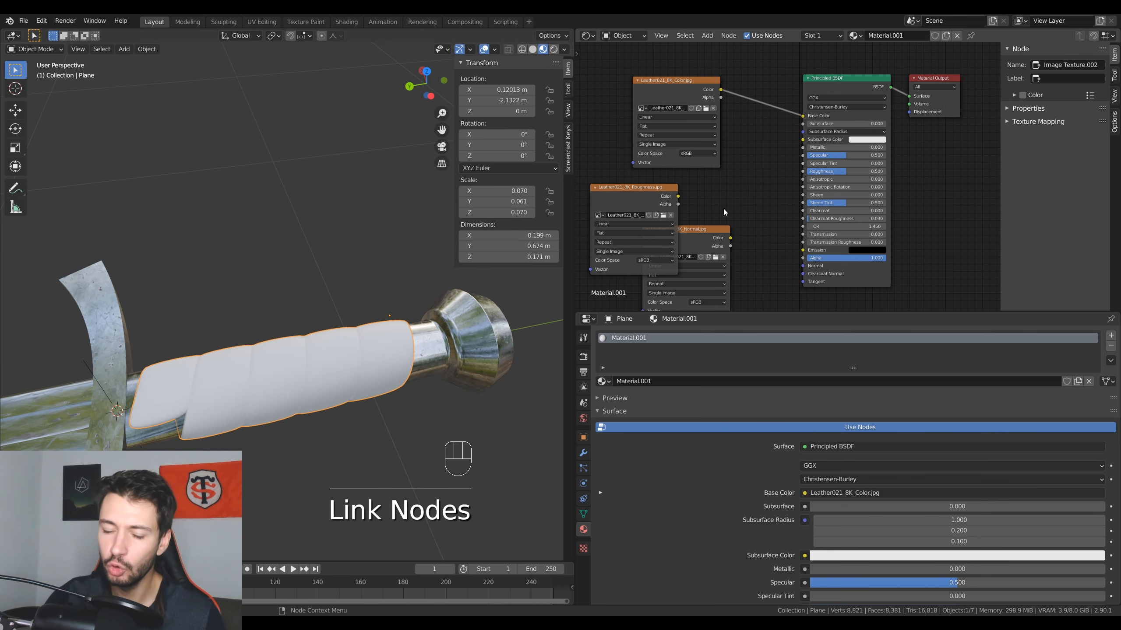
pyautogui.moveTo(742, 191); pyautogui.dragTo(806, 142, button='middle')
pyautogui.moveTo(697, 141); pyautogui.dragTo(639, 115)
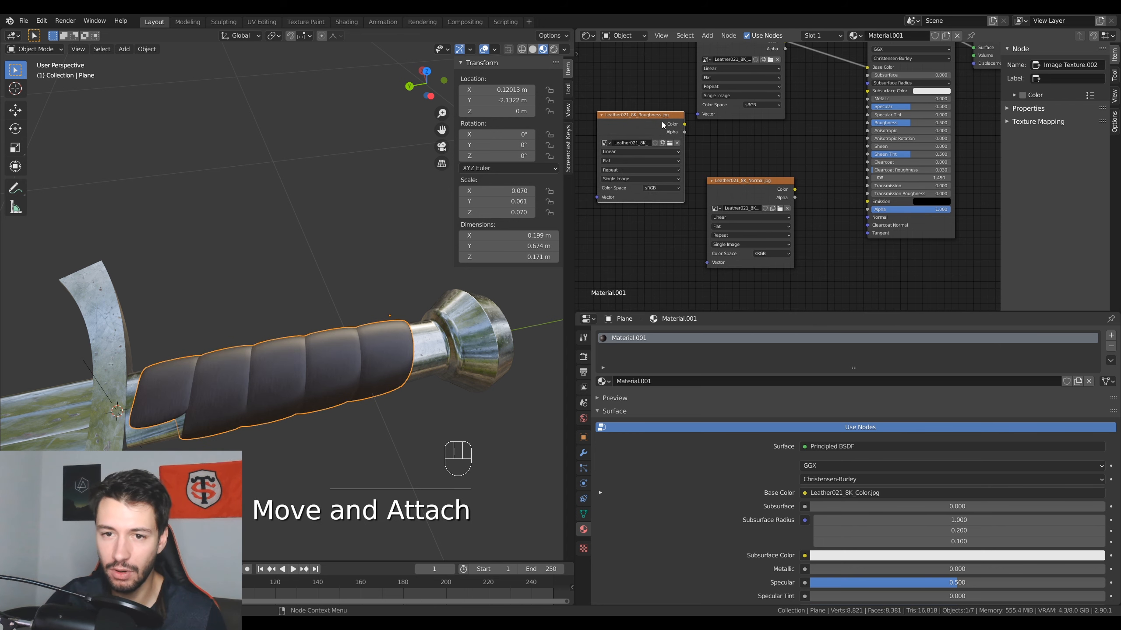
pyautogui.moveTo(733, 181); pyautogui.dragTo(670, 246)
pyautogui.click(659, 191)
pyautogui.click(668, 226)
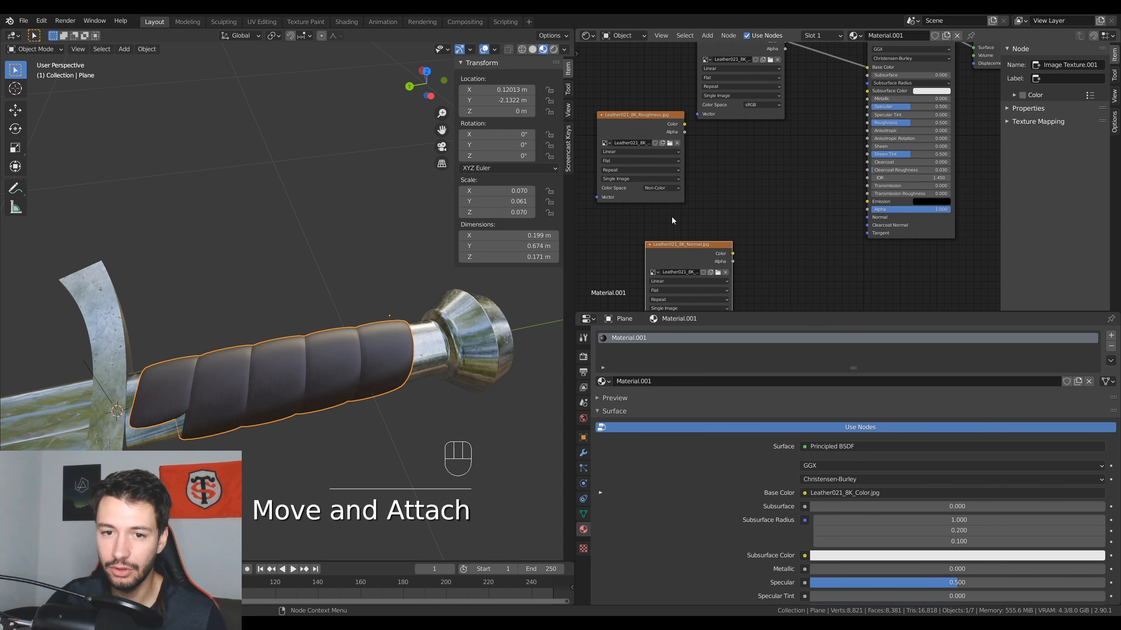
pyautogui.moveTo(774, 238); pyautogui.dragTo(780, 157, button='middle')
pyautogui.click(709, 268)
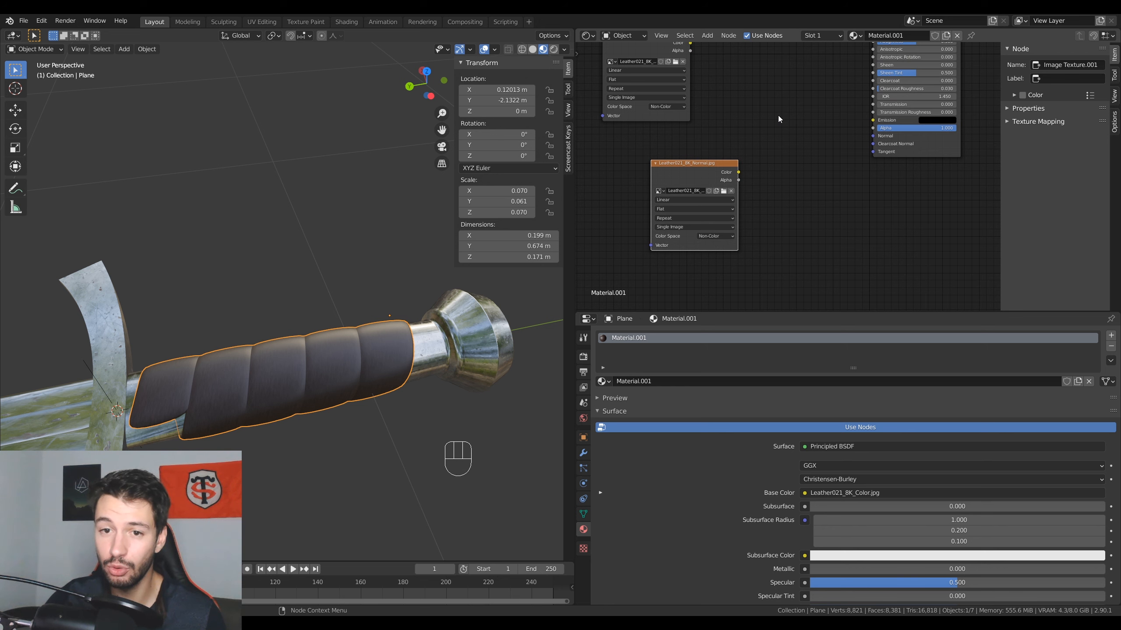
pyautogui.moveTo(735, 119); pyautogui.dragTo(730, 166, button='middle')
pyautogui.hotkey('shift', 'a')
pyautogui.click(731, 166)
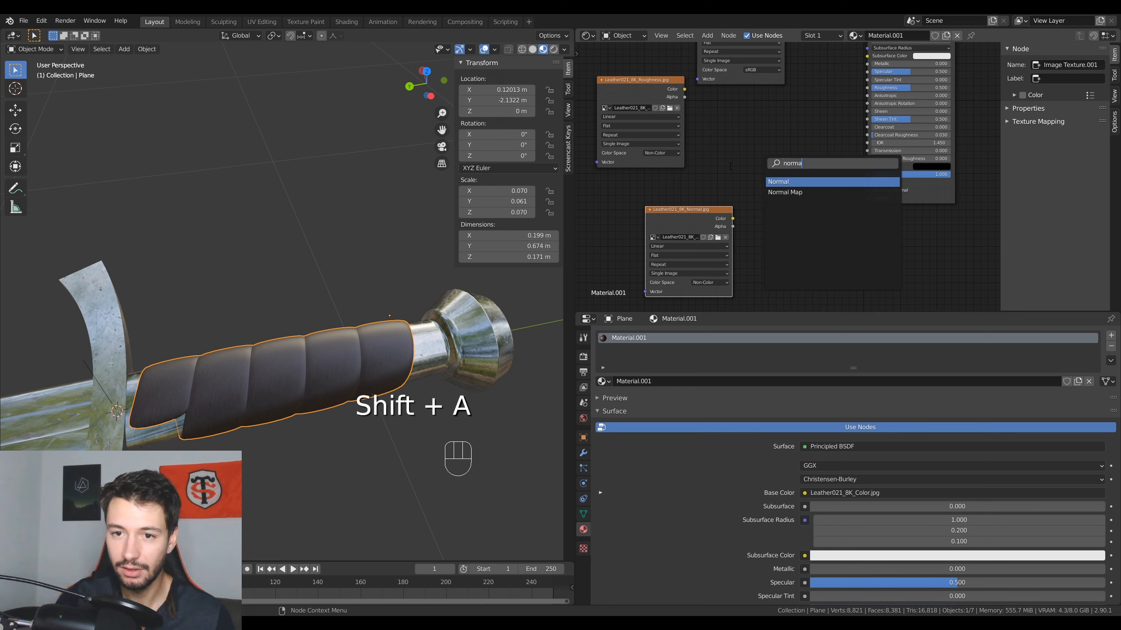
pyautogui.click(792, 181)
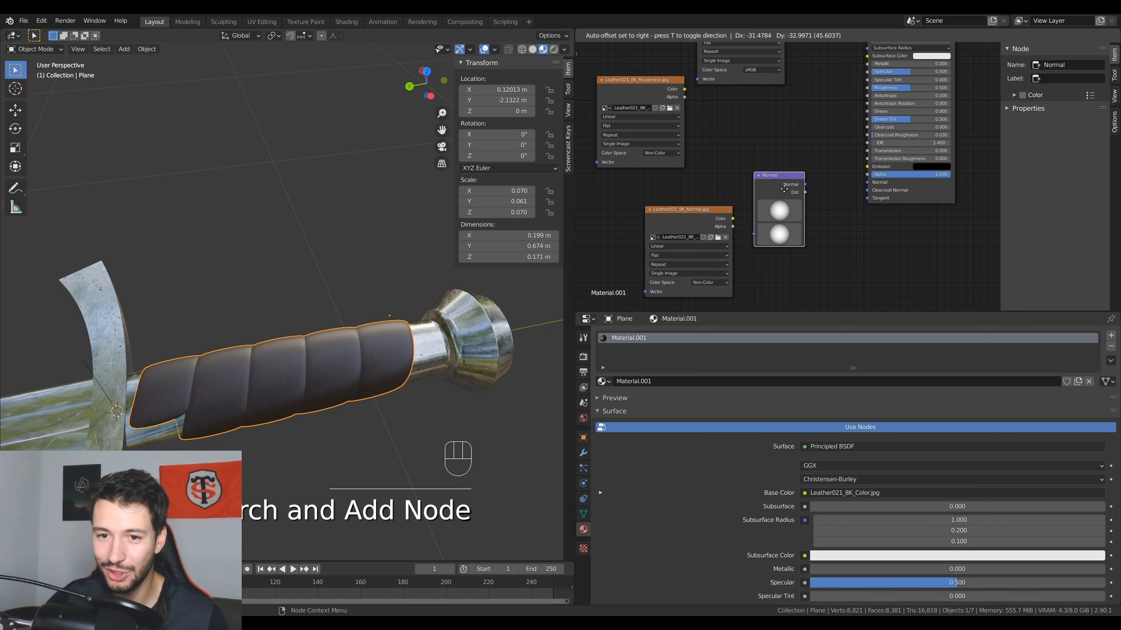
pyautogui.click(795, 180)
pyautogui.press('Delete')
# - Connect the Normal texture through a new Normal Map node to the shader's Normal input, and the Roughness texture to Roughness
pyautogui.hotkey('shift', 'a')
pyautogui.click(797, 176)
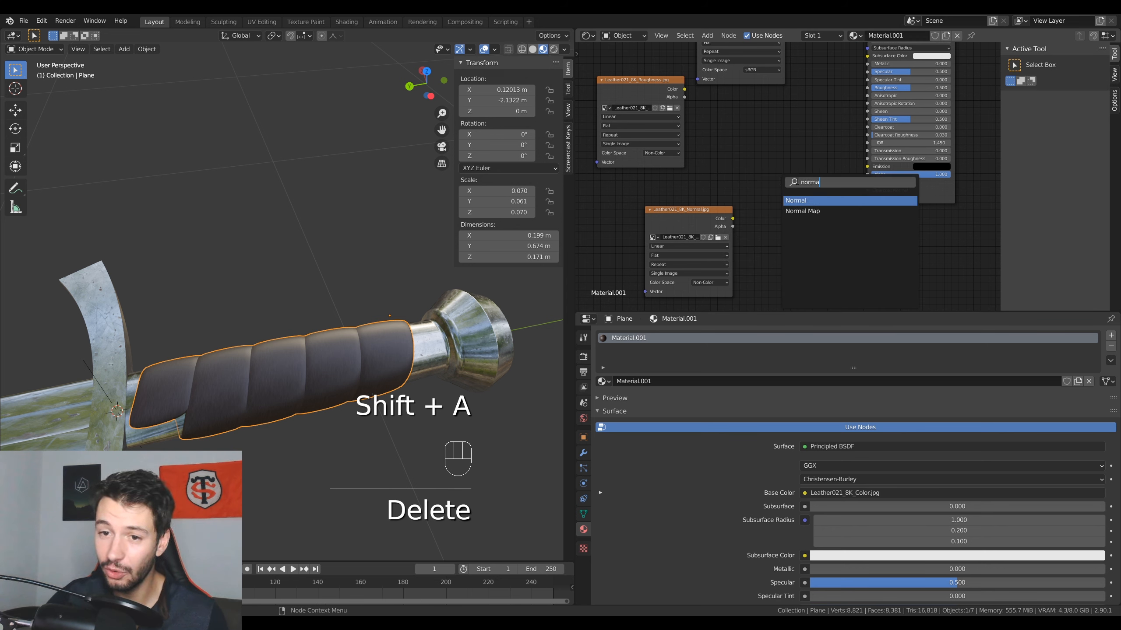
pyautogui.click(799, 211)
pyautogui.click(752, 211)
pyautogui.moveTo(731, 218)
pyautogui.mouseDown()
pyautogui.moveTo(683, 225)
pyautogui.moveTo(750, 224)
pyautogui.mouseUp()
pyautogui.moveTo(805, 187); pyautogui.dragTo(867, 182)
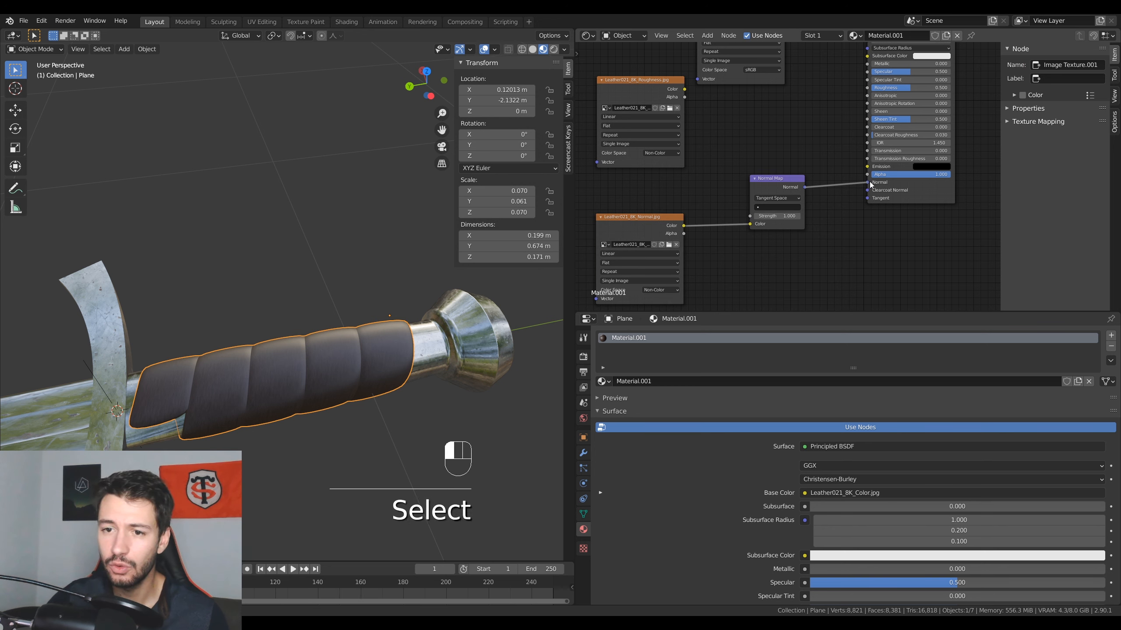
pyautogui.moveTo(689, 100); pyautogui.dragTo(665, 151, button='middle')
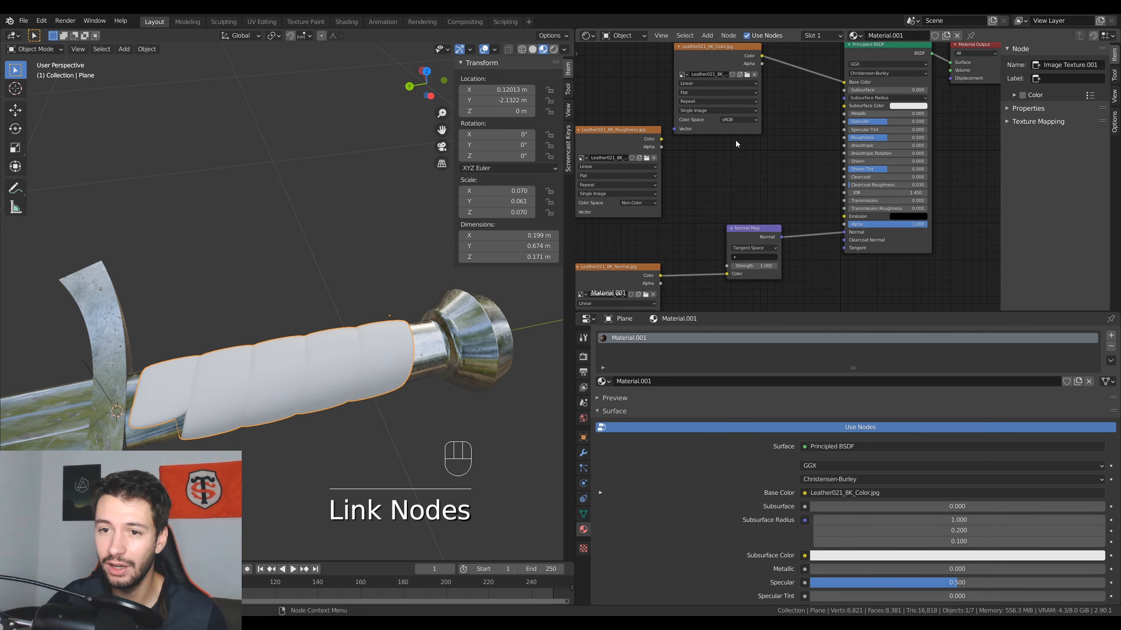
pyautogui.moveTo(749, 145); pyautogui.dragTo(843, 138)
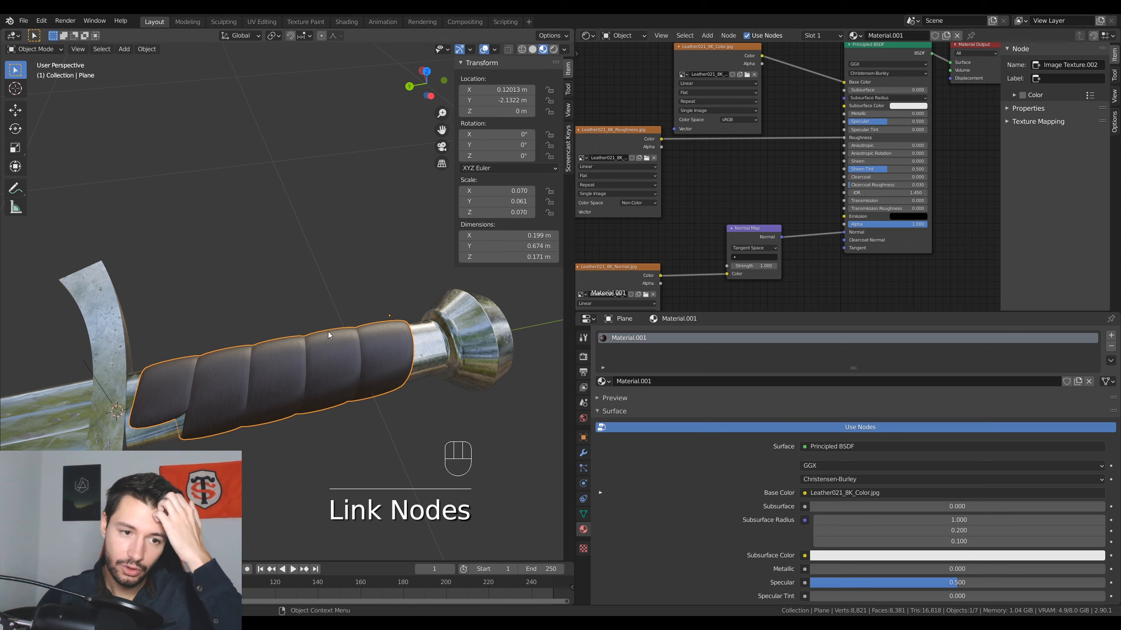
# - Examine the leather texture on the handle wrap up close and check the wrap's base mesh in Edit Mode
pyautogui.scroll(4, 272, 376)
pyautogui.moveTo(328, 331); pyautogui.dragTo(301, 372, button='middle')
pyautogui.scroll(-3, 243, 391)
pyautogui.scroll(6, 324, 277)
pyautogui.scroll(-6, 294, 280)
pyautogui.scroll(4, 190, 282)
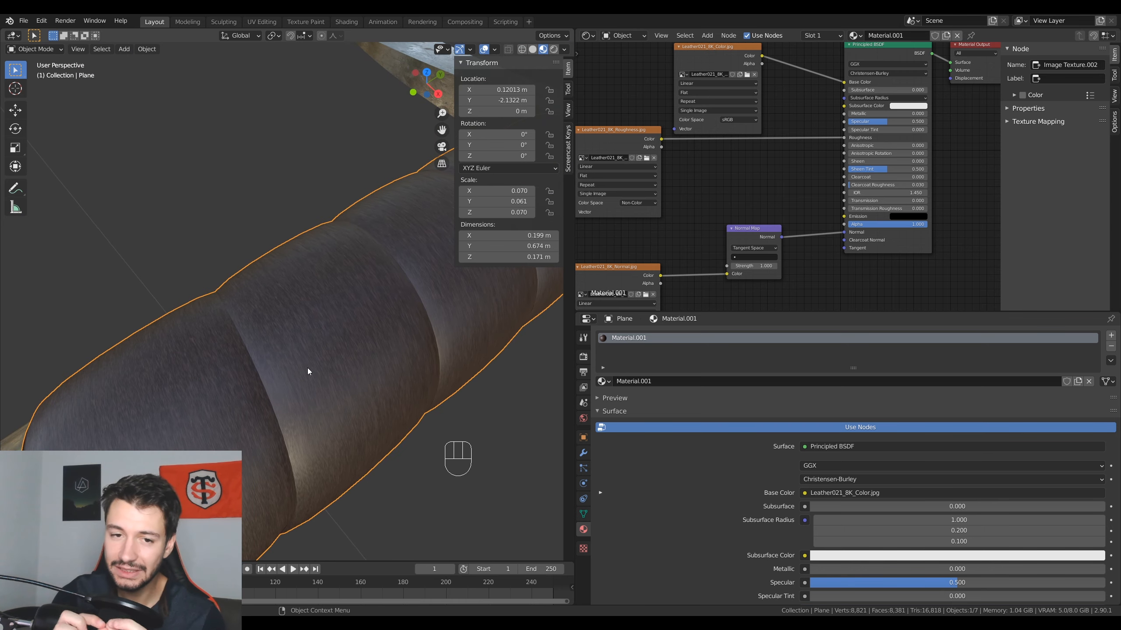
pyautogui.press('Tab')
pyautogui.scroll(-5, 307, 368)
pyautogui.scroll(5, 245, 411)
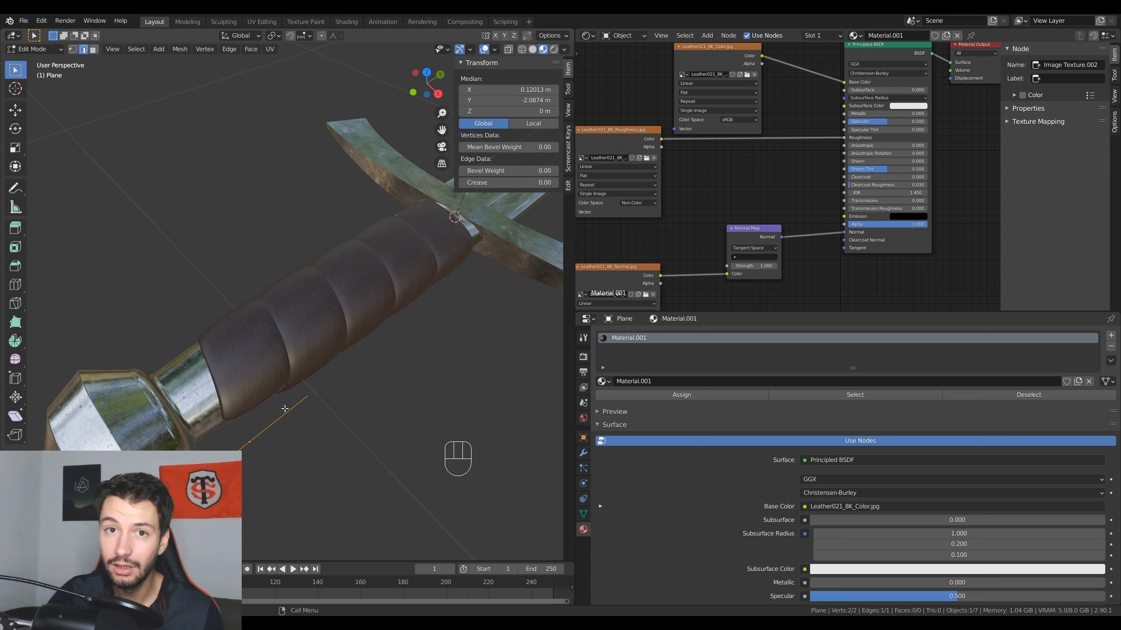
pyautogui.press('Tab')
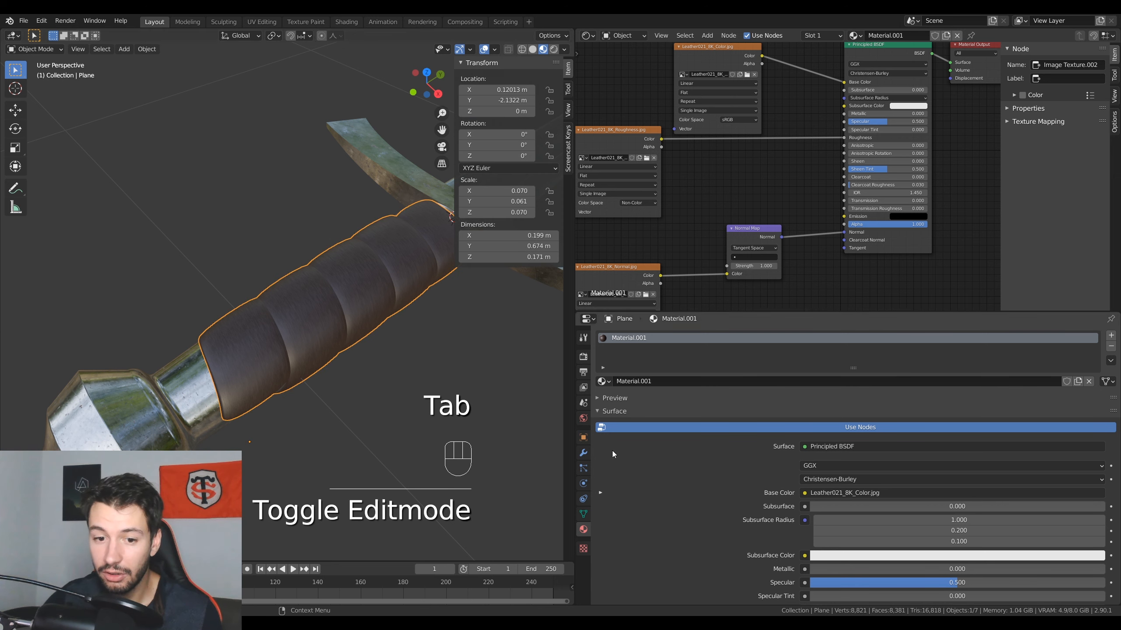
# - Apply the wrap's Screw, Shrinkwrap, Solidify and Subdivision modifiers
pyautogui.click(584, 452)
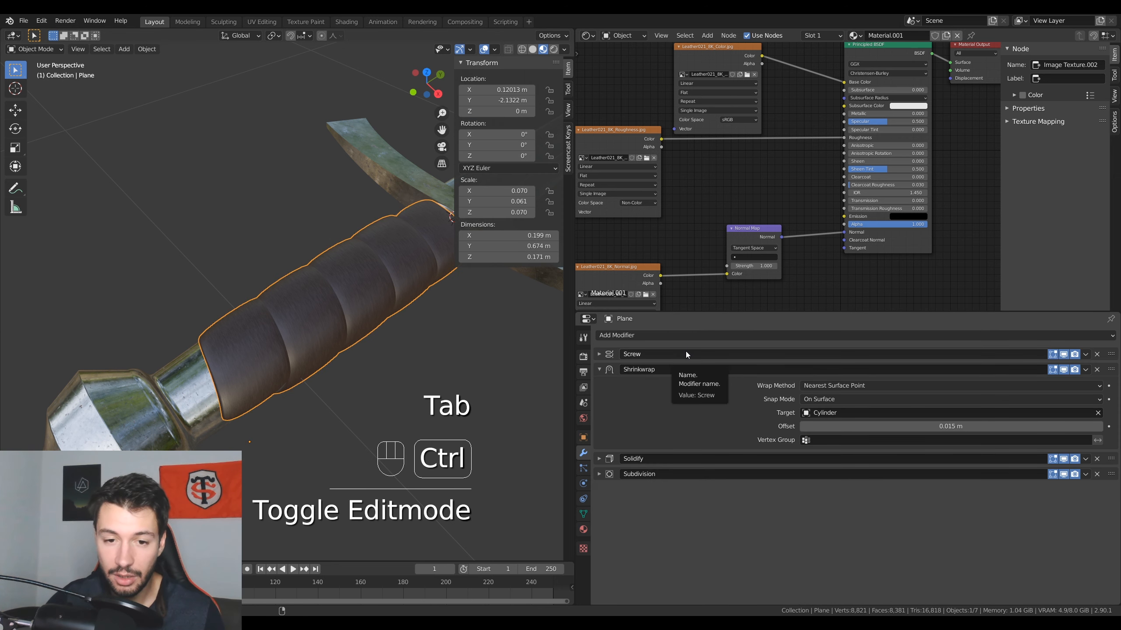
pyautogui.hotkey('ctrl', 'a')
pyautogui.hotkey('ctrl', 'a')
pyautogui.hotkey('ctrl', 'a')
pyautogui.hotkey('ctrl', 'a')
pyautogui.hotkey('ctrl', 'a')
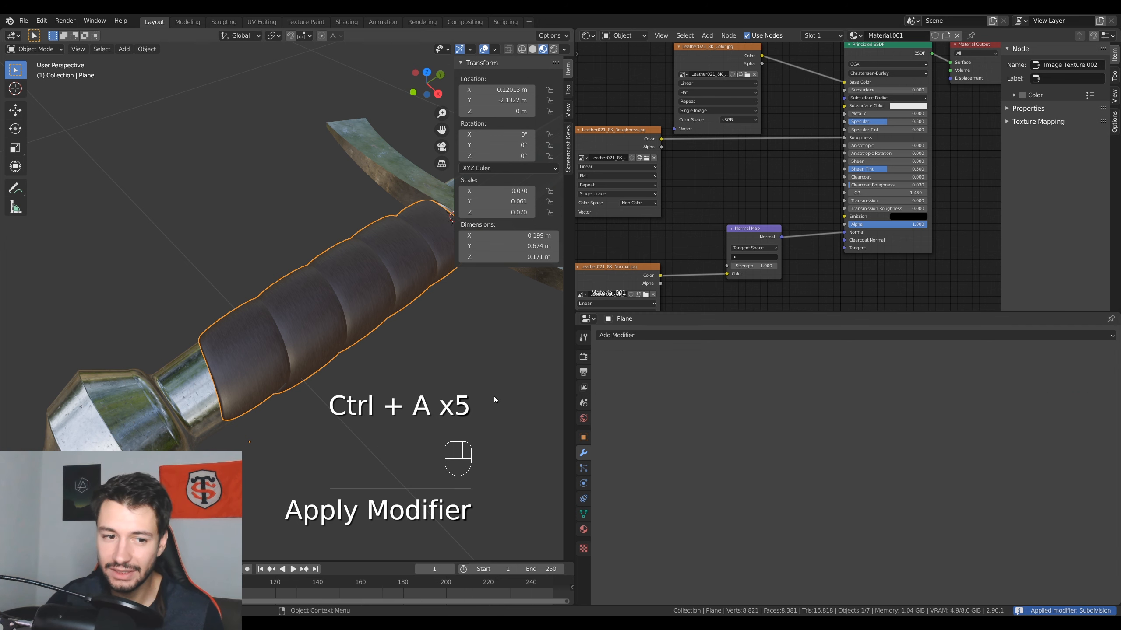
# - Unwrap the entire wrap mesh with Smart UV Project at a 66 angle limit and zero island margin
pyautogui.press('Tab')
pyautogui.press('a')
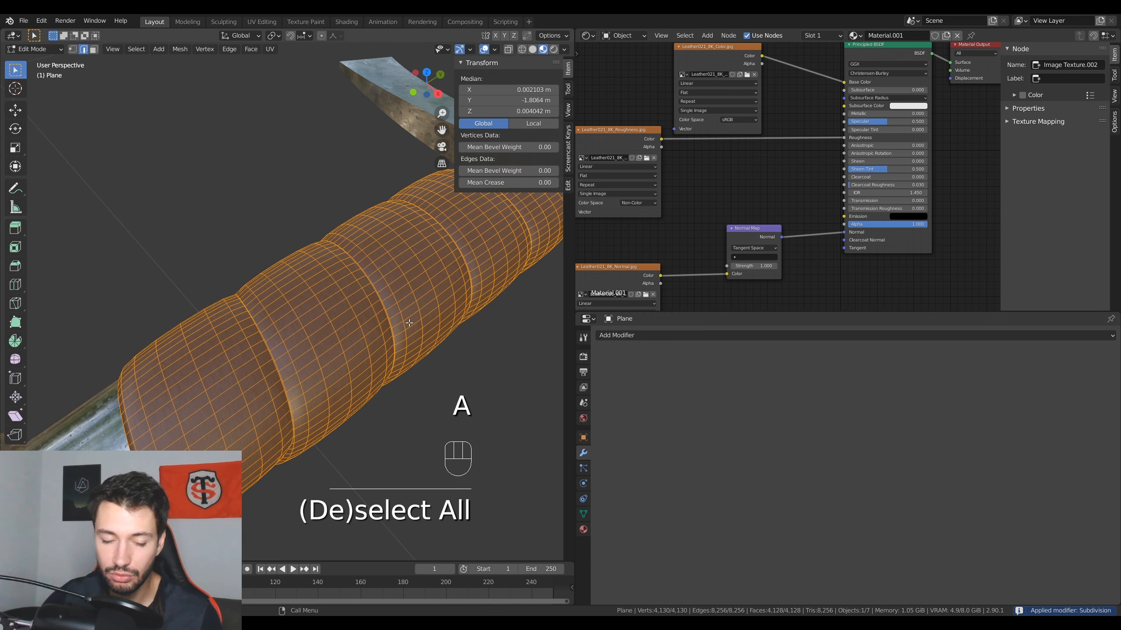
pyautogui.press('u')
pyautogui.click(409, 323)
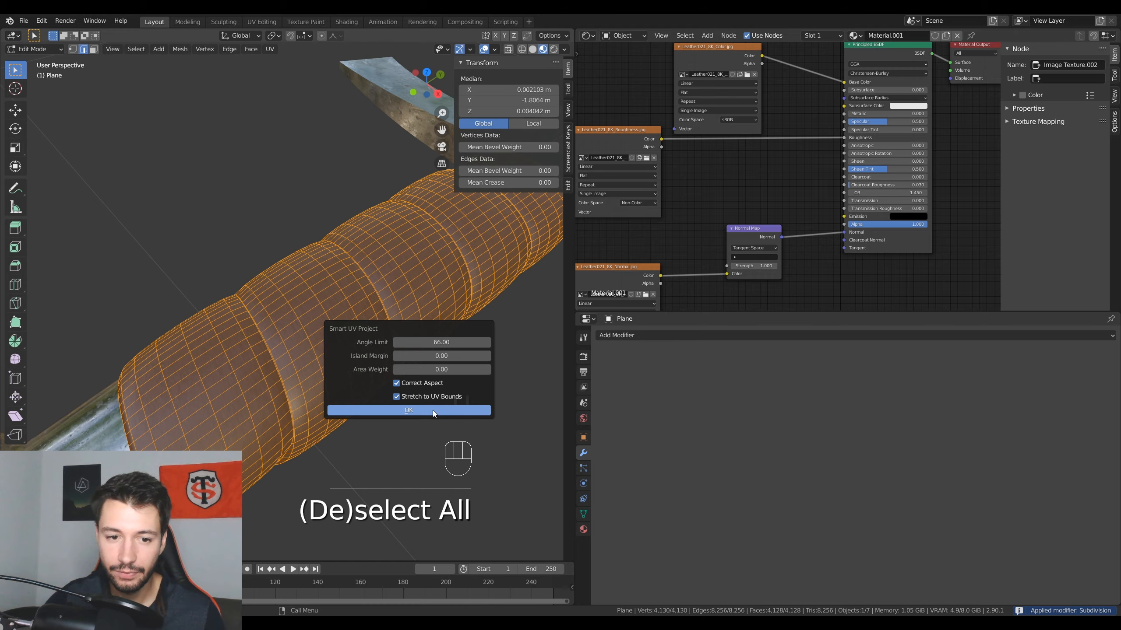
pyautogui.click(432, 410)
# - Show the wrap's UVs in a UV Editor and scale all islands up beyond the image bounds, then return to Object Mode
pyautogui.click(587, 35)
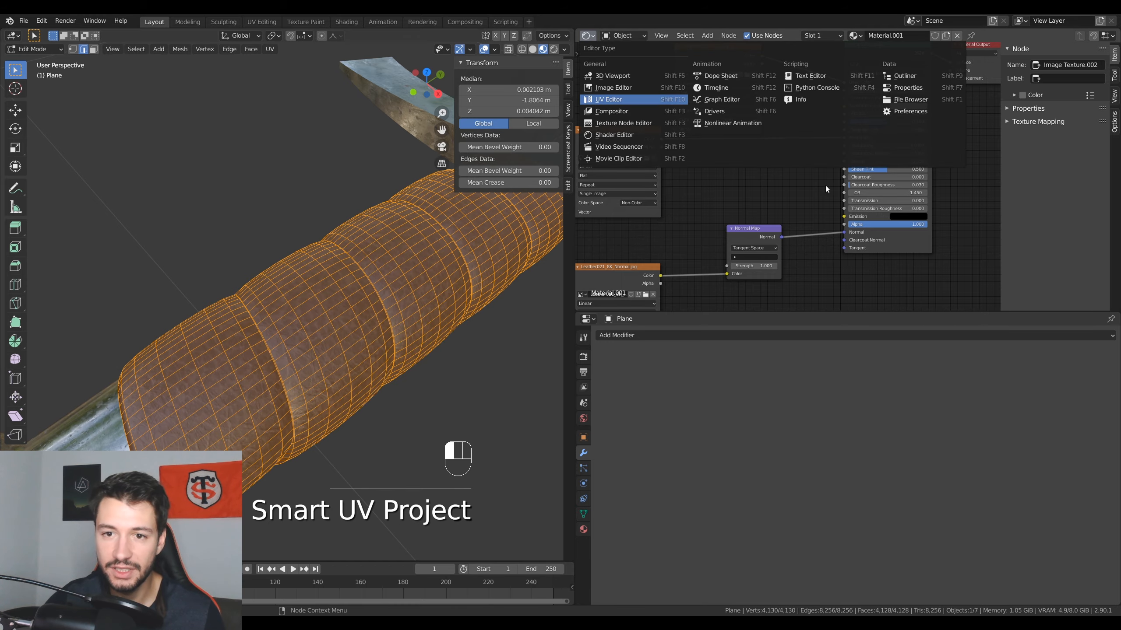
pyautogui.click(608, 100)
pyautogui.press('a')
pyautogui.press('s')
pyautogui.click(622, 269)
pyautogui.press('Tab')
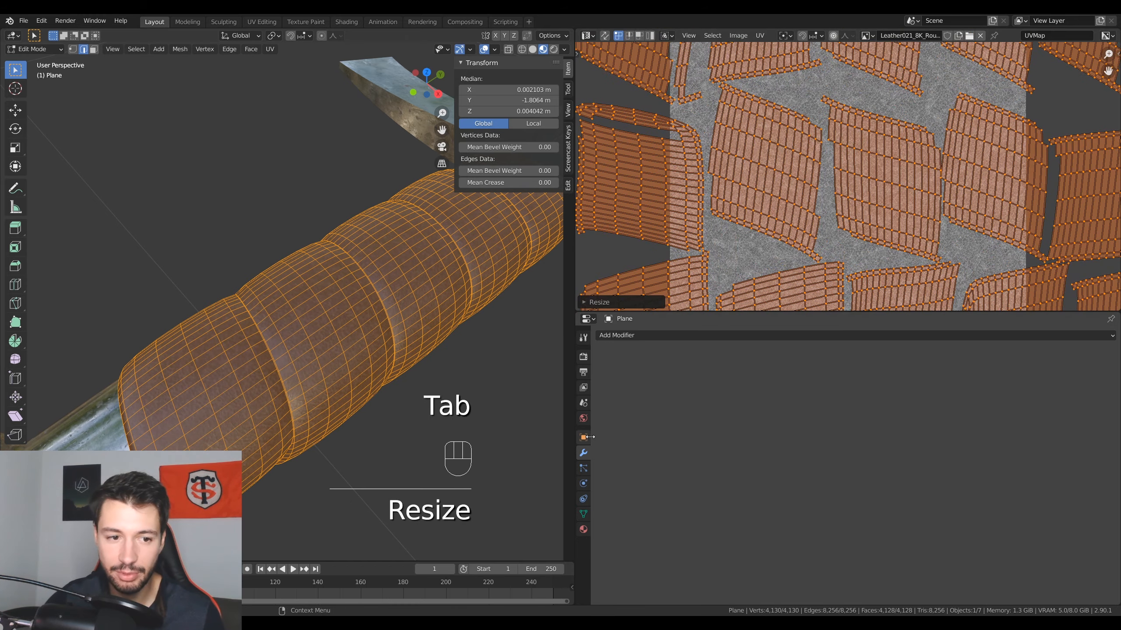
pyautogui.press('Tab')
# - Enable Ambient Occlusion and Screen Space Reflections in the Eevee render settings
pyautogui.moveTo(350, 339); pyautogui.dragTo(422, 387, button='middle')
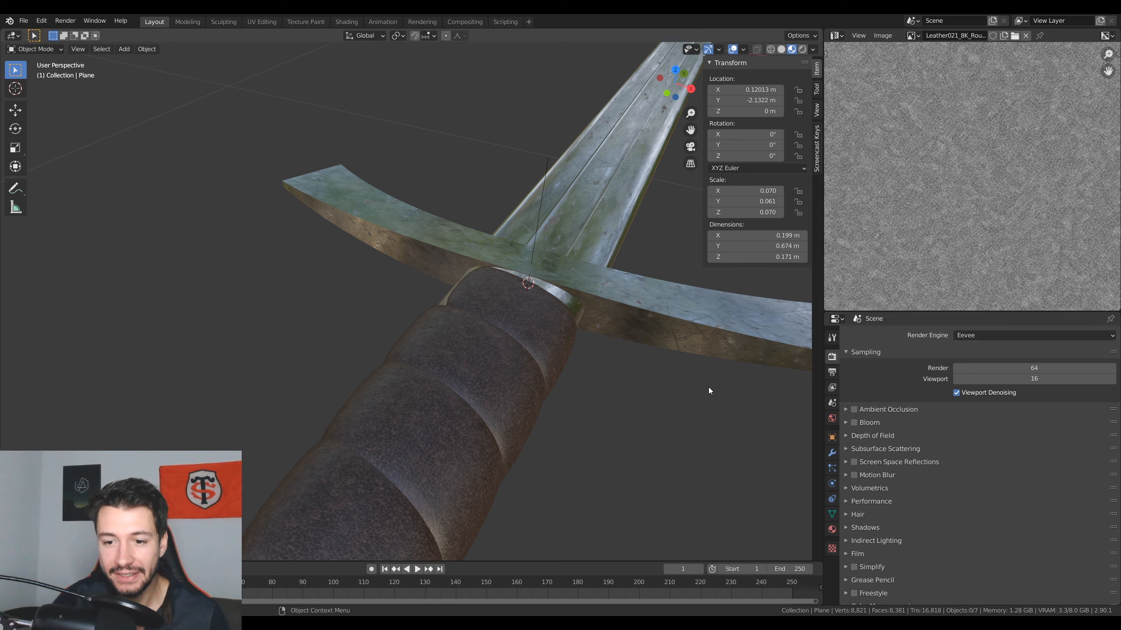
pyautogui.click(853, 410)
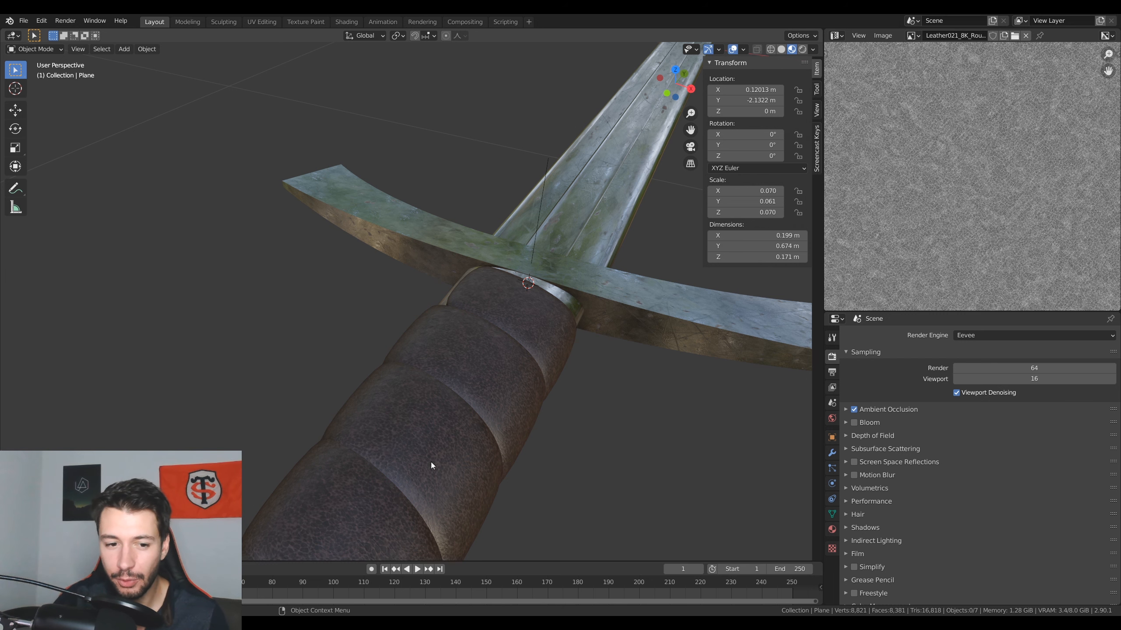
pyautogui.moveTo(597, 332); pyautogui.dragTo(659, 345, button='middle')
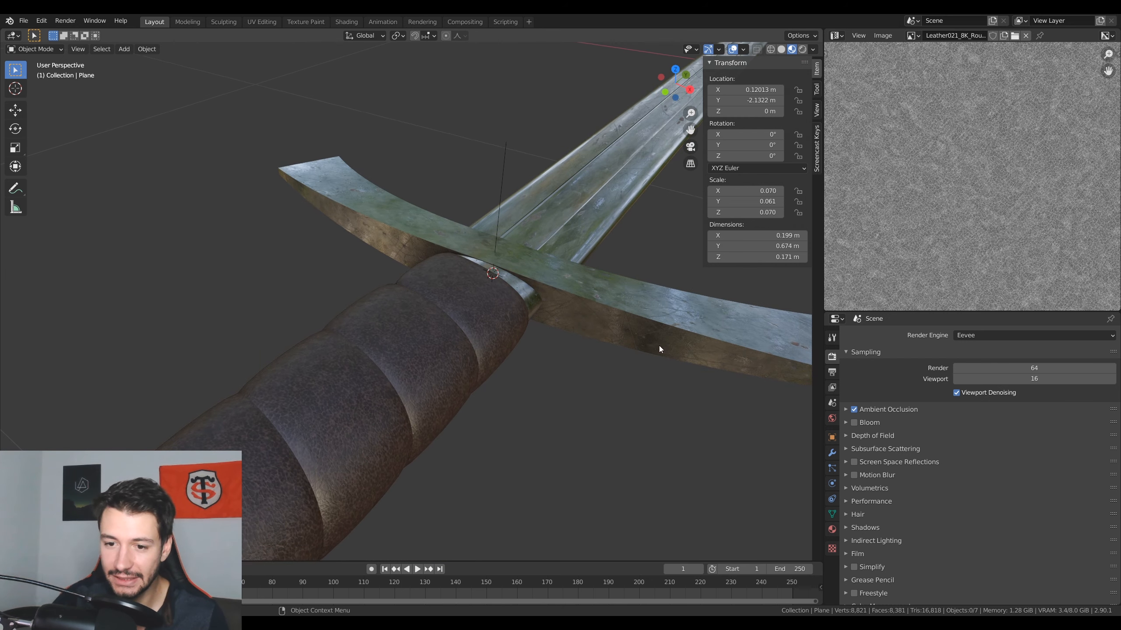
pyautogui.click(853, 462)
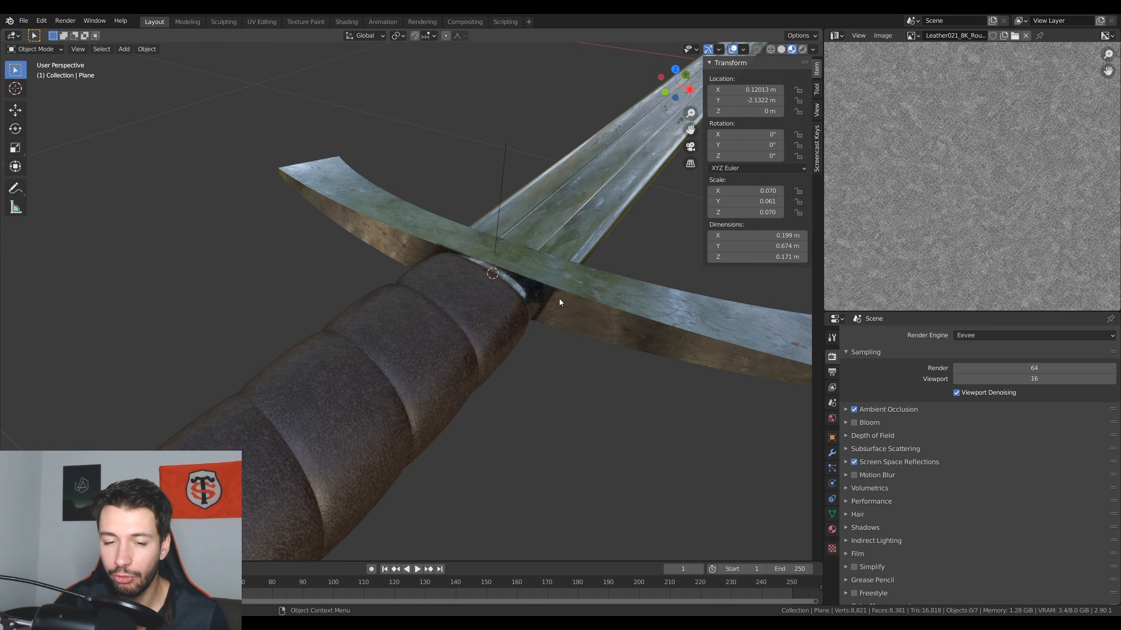
pyautogui.moveTo(535, 306)
pyautogui.mouseDown(button='middle')
pyautogui.moveTo(555, 299)
pyautogui.moveTo(545, 310)
pyautogui.mouseUp(button='middle')
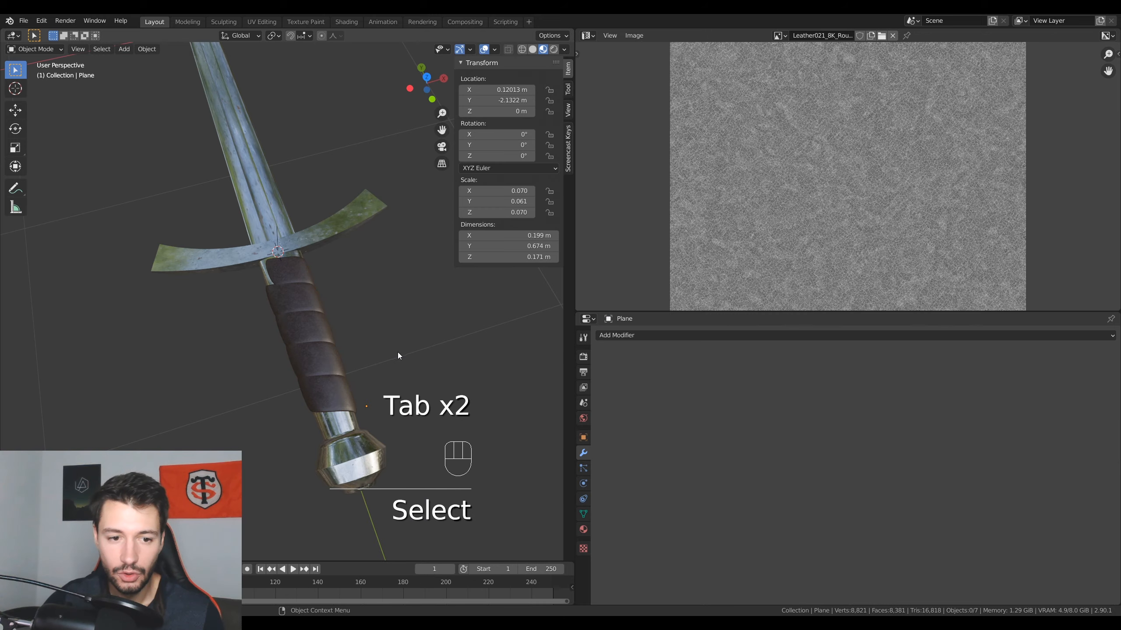
# - Save the Blender file and widen the 3D Viewport by narrowing the neighbouring editors
pyautogui.moveTo(397, 352); pyautogui.dragTo(490, 397, button='middle')
pyautogui.keyDown('shift'); pyautogui.moveTo(353, 309); pyautogui.dragTo(355, 388, button='middle'); pyautogui.keyUp('shift')
pyautogui.scroll(3, 356, 388)
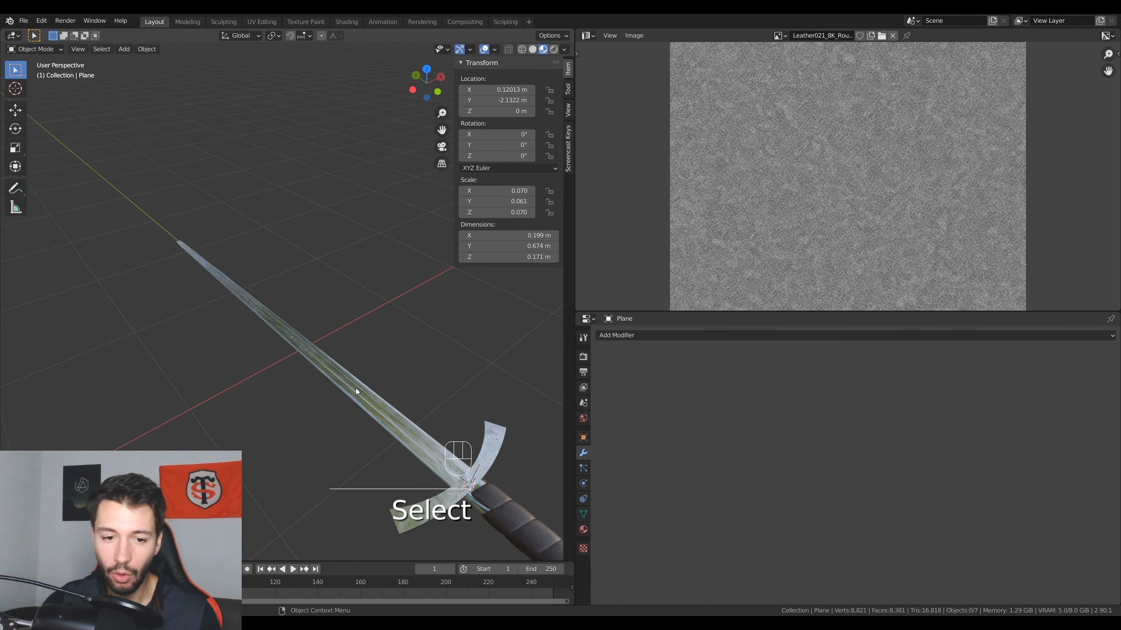
pyautogui.scroll(-1, 375, 368)
pyautogui.hotkey('ctrl', 's')
pyautogui.moveTo(575, 318); pyautogui.dragTo(829, 318)
# - Examine the textured sword from several angles, checking the pommel, leather wrap, guard and blade
pyautogui.moveTo(665, 345); pyautogui.dragTo(393, 266, button='middle')
pyautogui.moveTo(353, 359); pyautogui.dragTo(381, 310, button='middle')
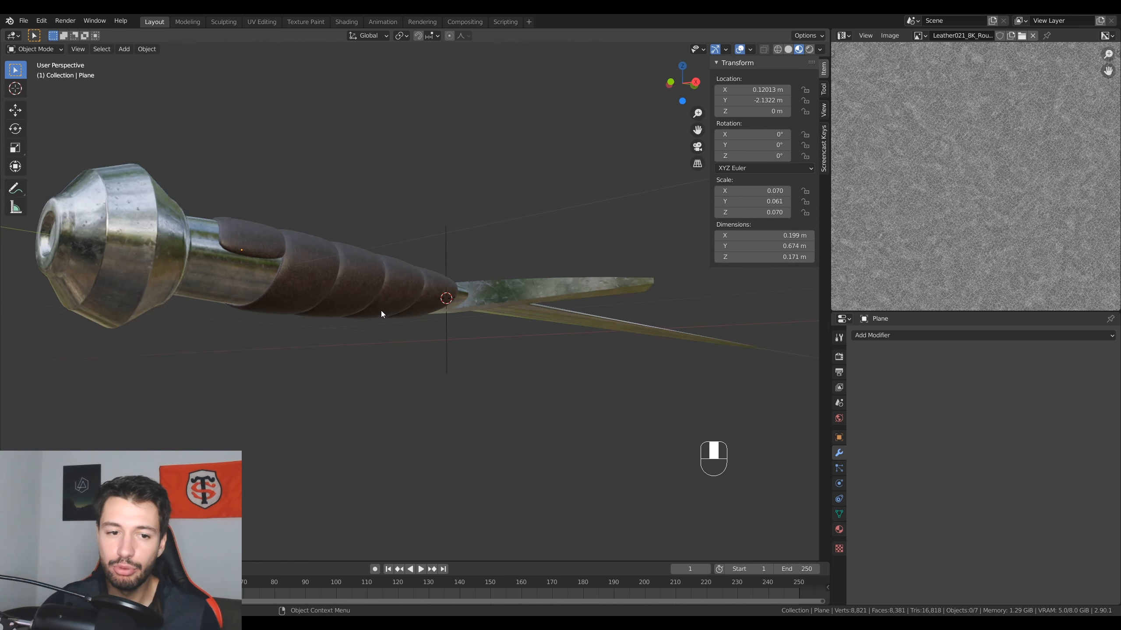
pyautogui.scroll(2, 206, 244)
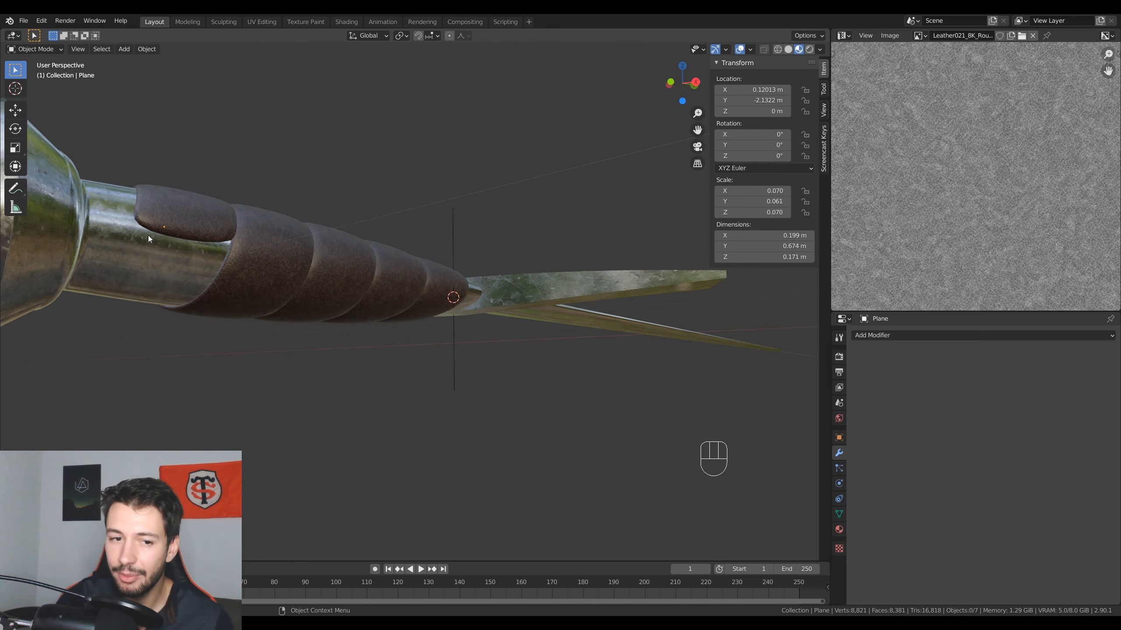
pyautogui.moveTo(269, 248); pyautogui.dragTo(319, 271, button='middle')
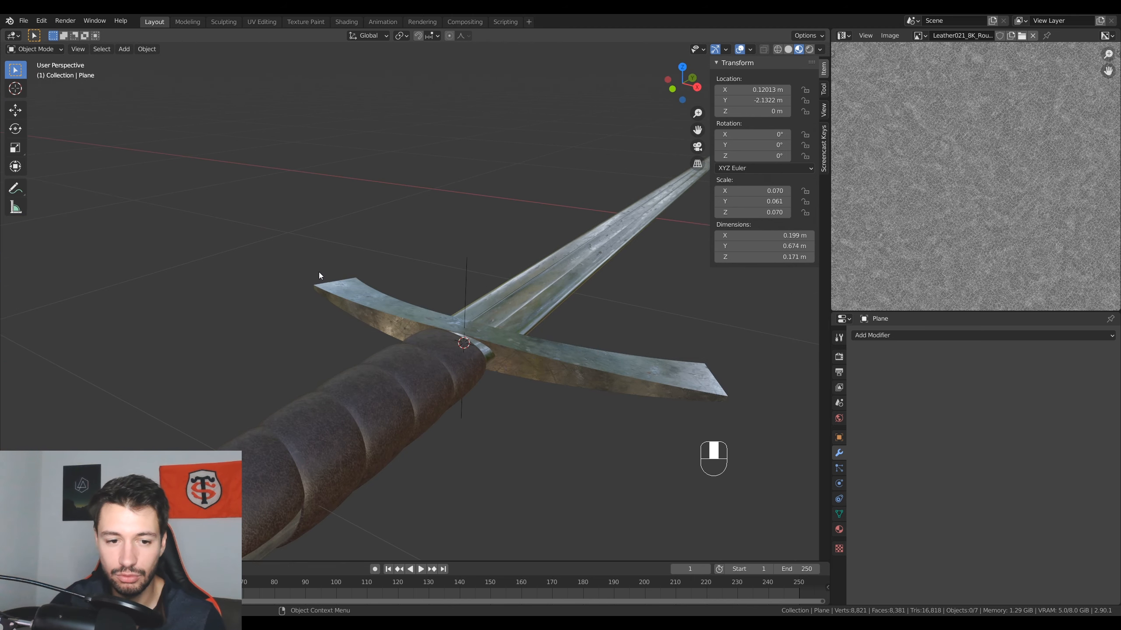
pyautogui.scroll(2, 424, 356)
pyautogui.moveTo(387, 461); pyautogui.dragTo(446, 307, button='middle')
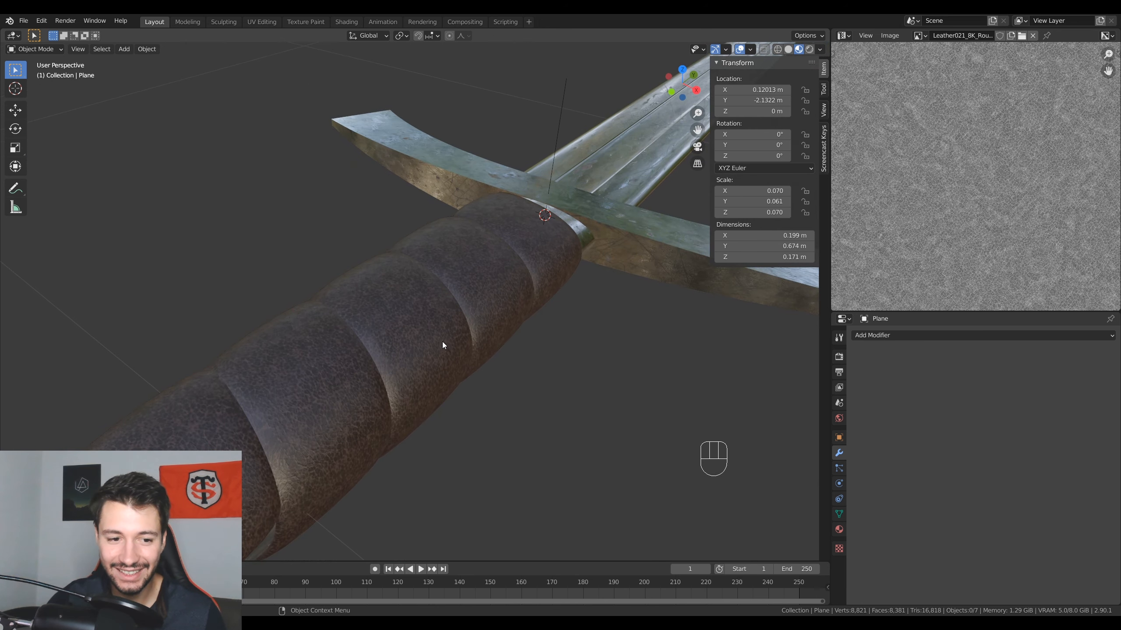
pyautogui.scroll(-5, 442, 342)
pyautogui.keyDown('shift'); pyautogui.moveTo(553, 209); pyautogui.dragTo(399, 294, button='middle'); pyautogui.keyUp('shift')
pyautogui.scroll(-4, 442, 331)
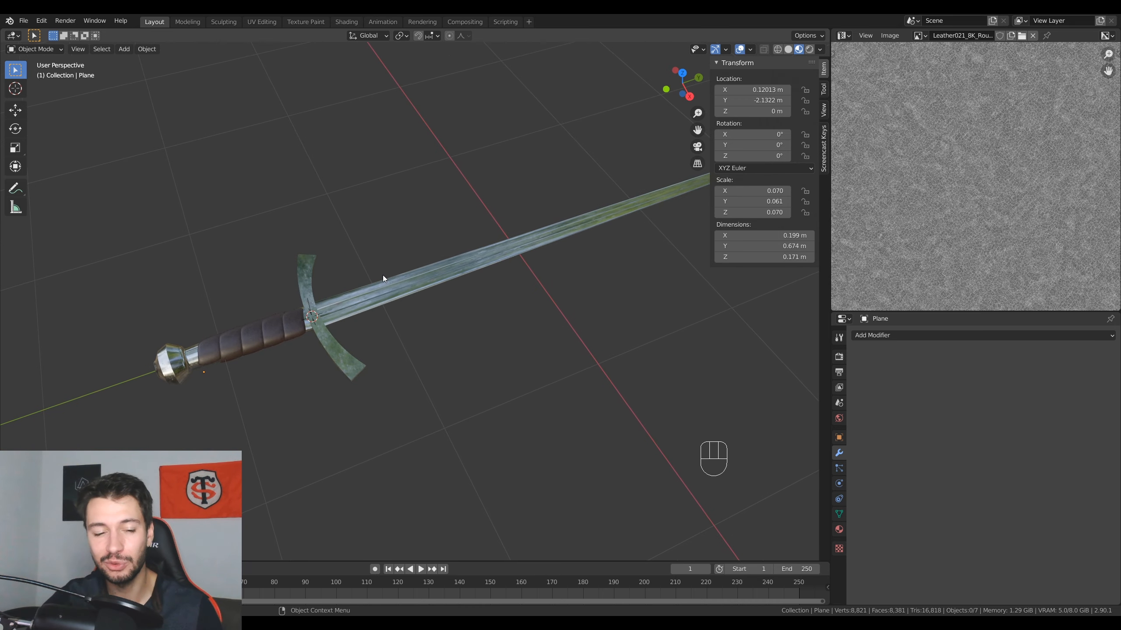